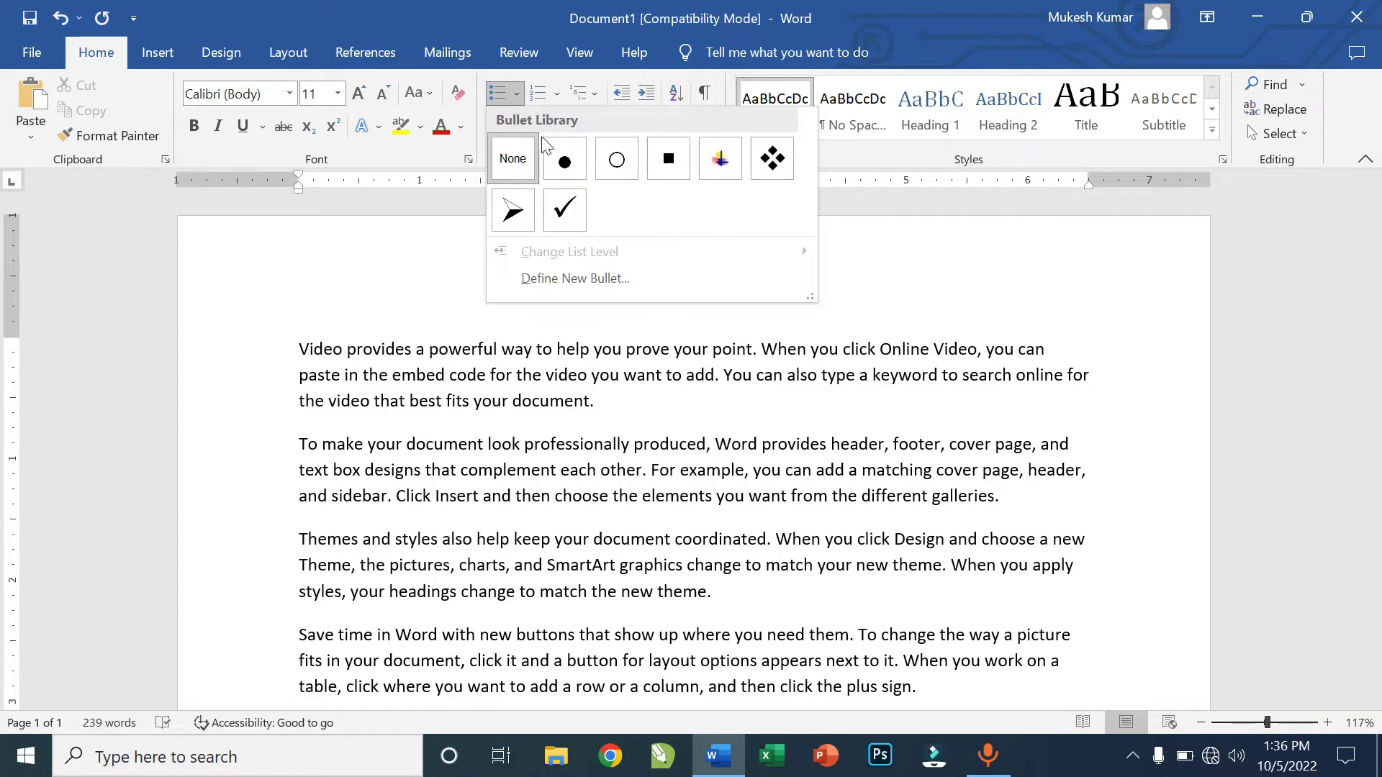
Insert three blank lines above the paragraph beginning "Video provides a powerful way".
{"action": "left_click", "coordinate": [741, 403]}
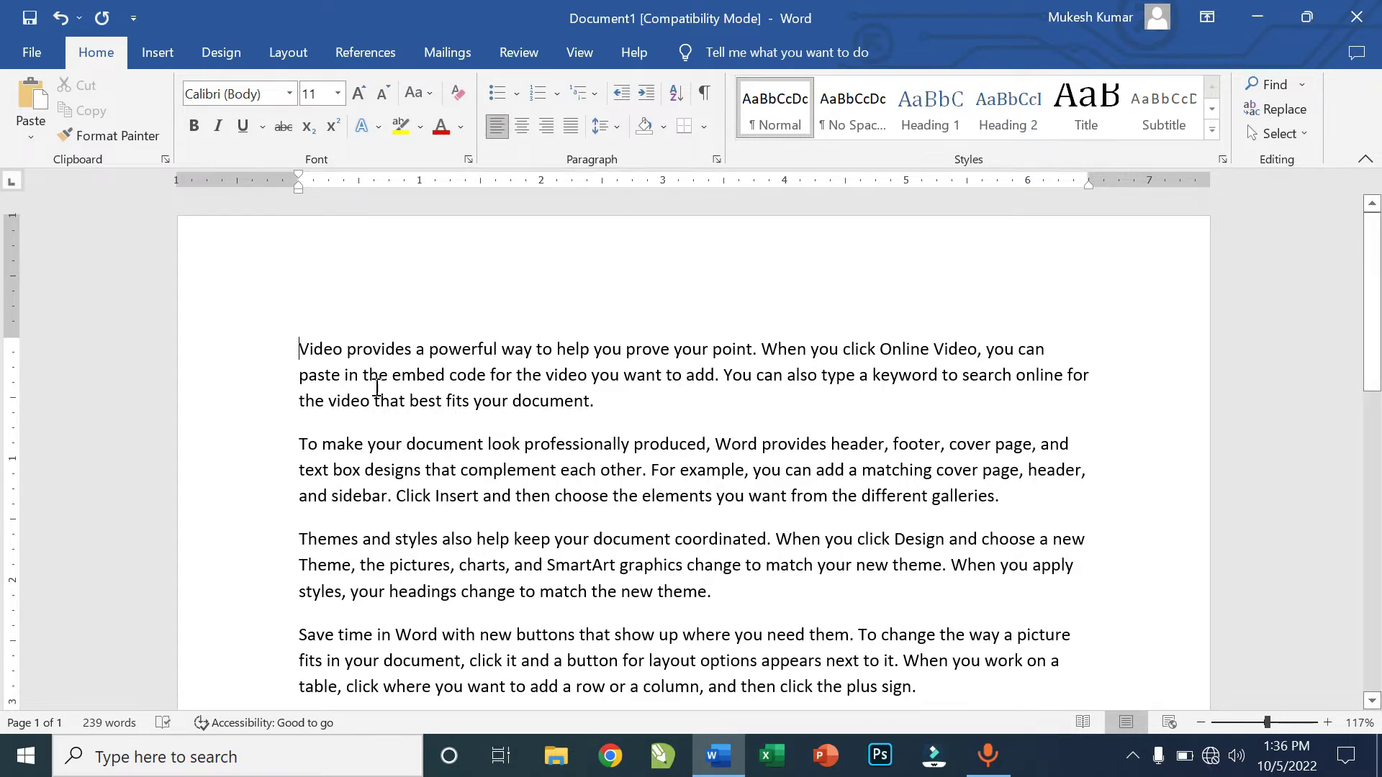
{"action": "key", "text": "Return"}
{"action": "key", "text": "Return"}
{"action": "key", "text": "Return"}
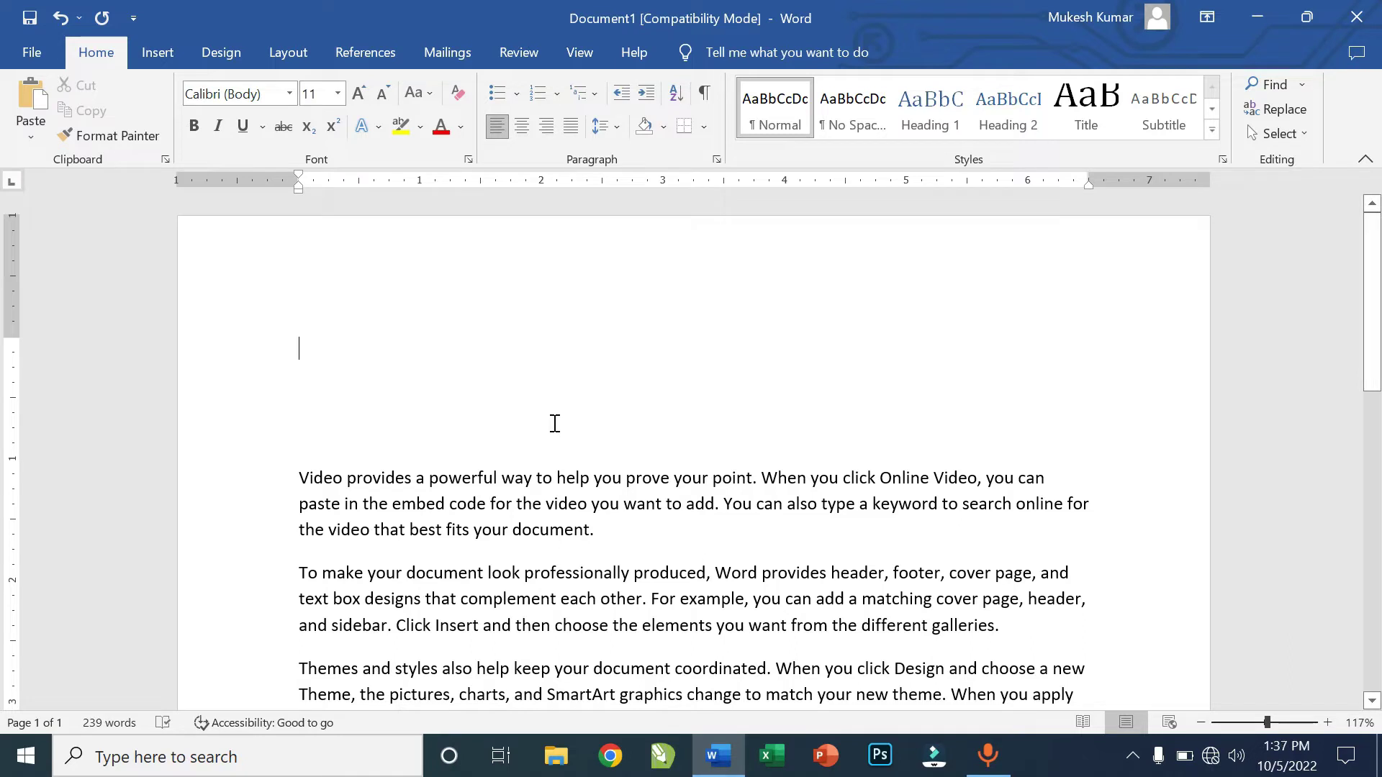
Enter "Delhi" on the first blank line and format it as a round-bullet list item.
{"action": "type", "text": "C"}
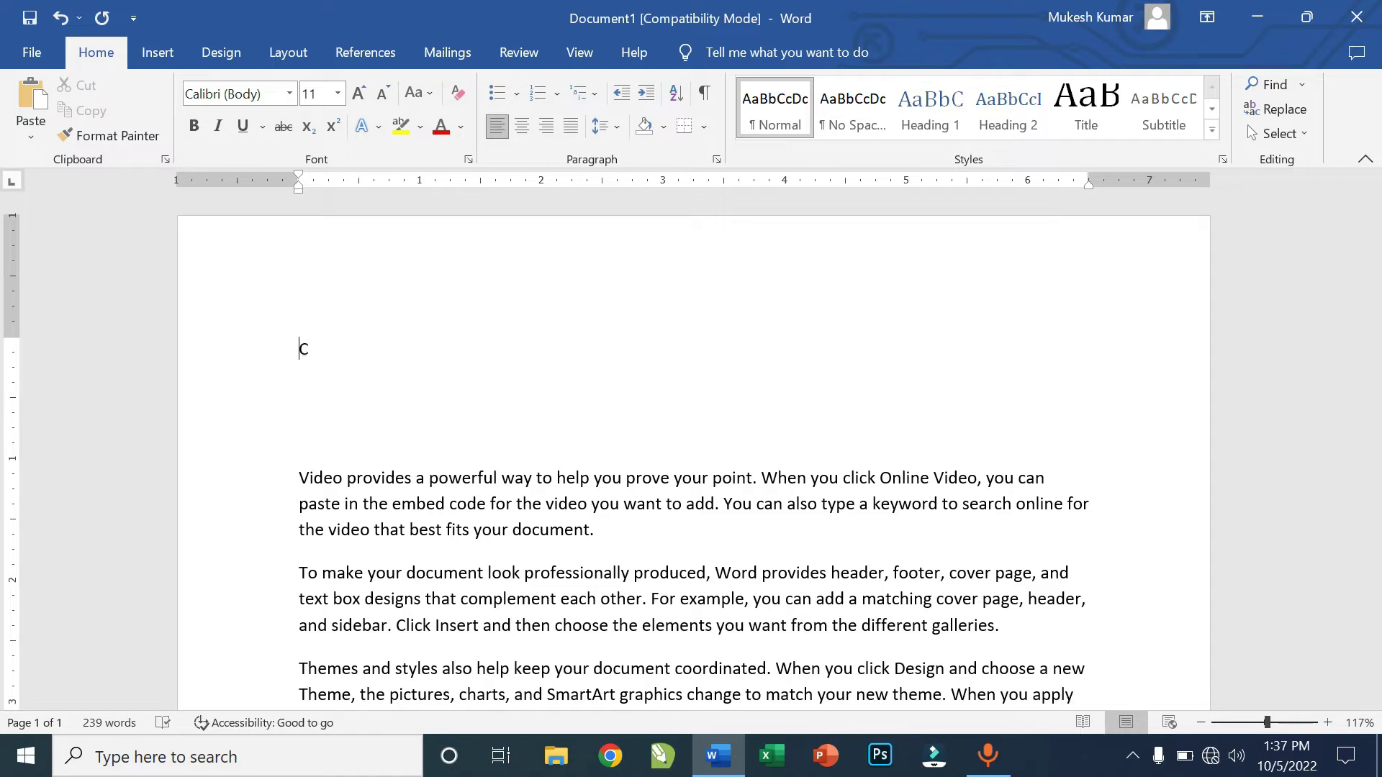
{"action": "key", "text": "BackSpace"}
{"action": "type", "text": "Delhi"}
{"action": "left_click", "coordinate": [492, 102]}
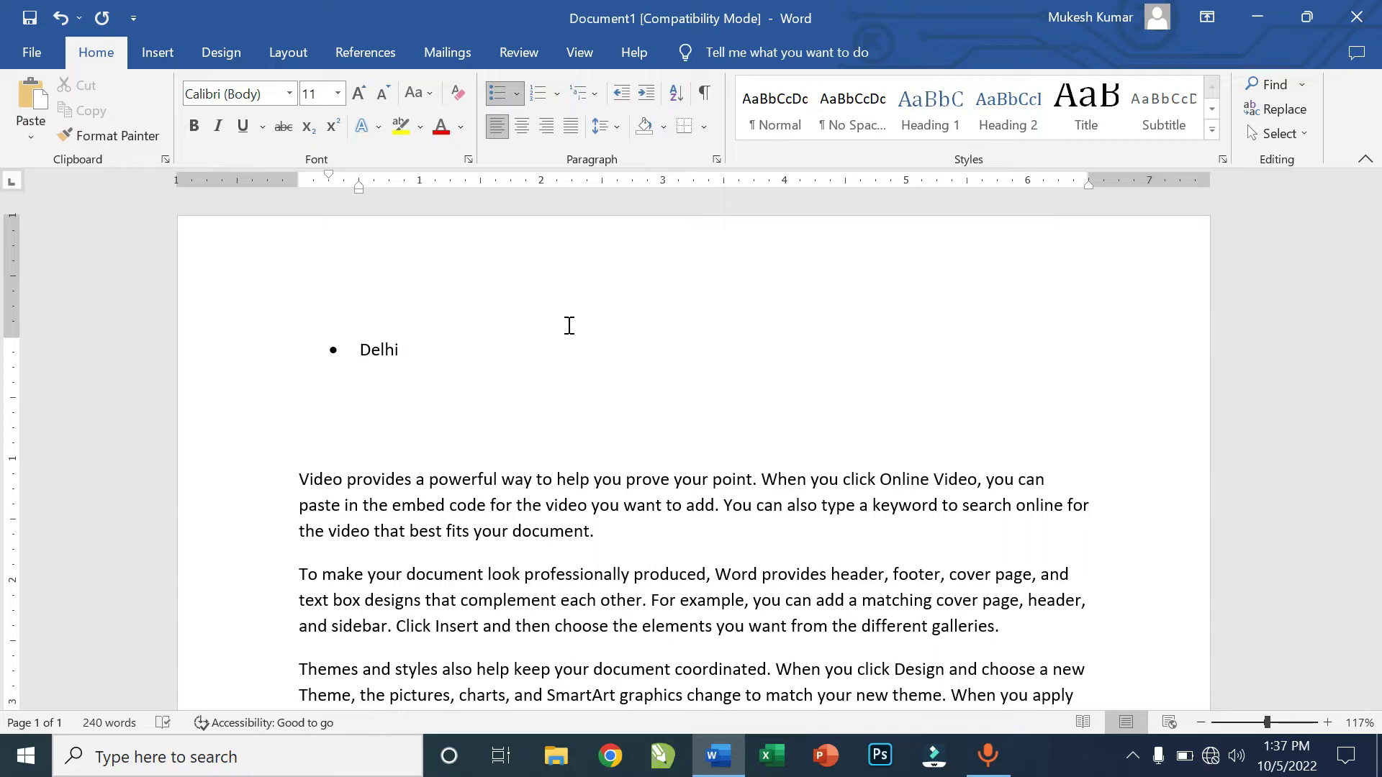
Add "Chandigarh" as a second bullet below Delhi.
{"action": "key", "text": "Return"}
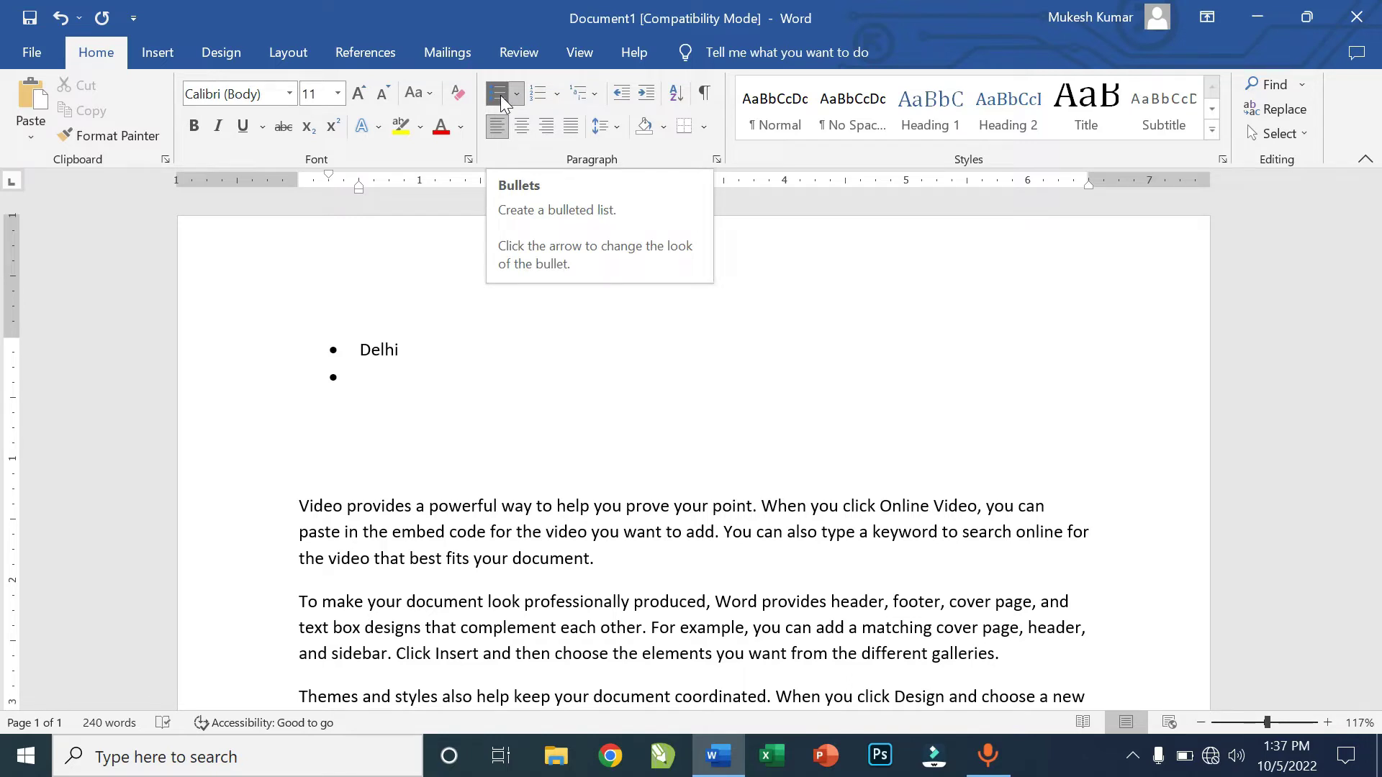
{"action": "left_click", "coordinate": [405, 347]}
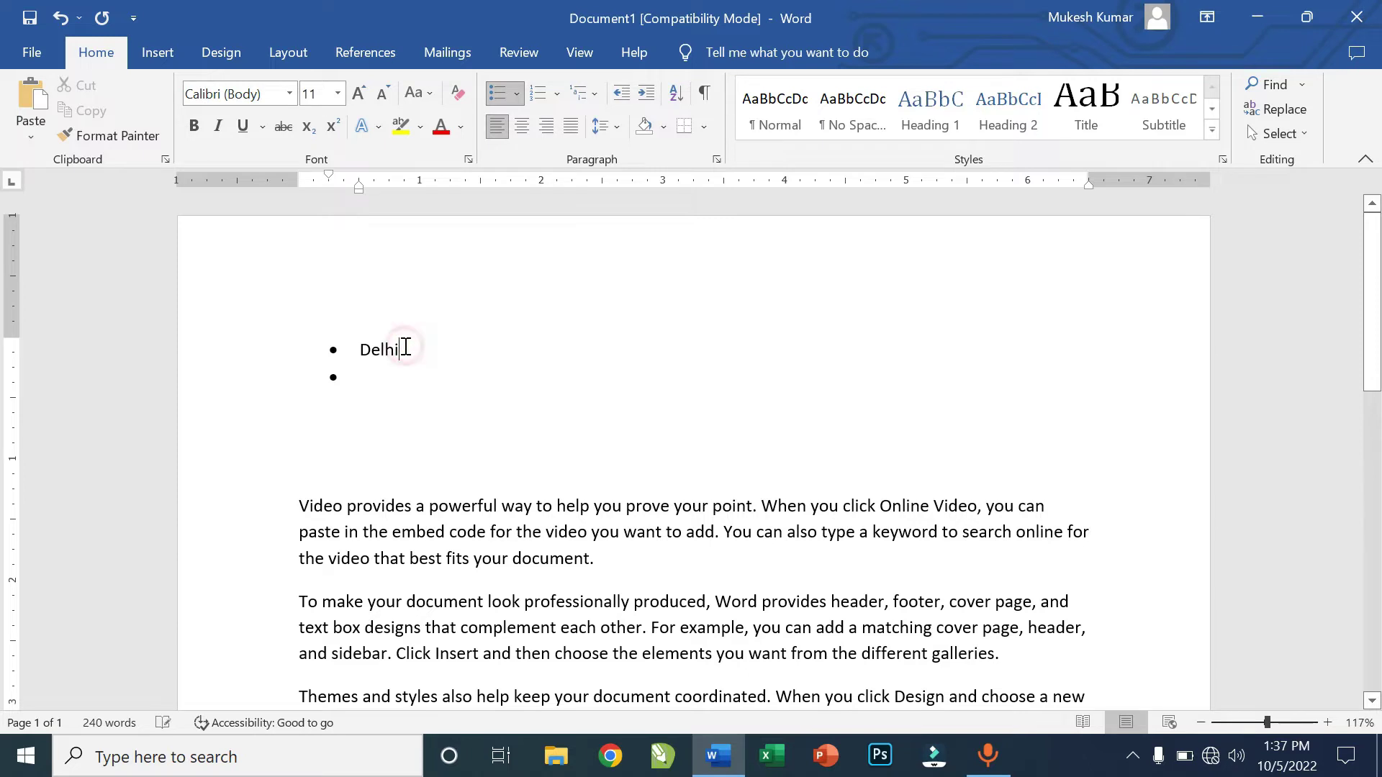
{"action": "left_click", "coordinate": [369, 378]}
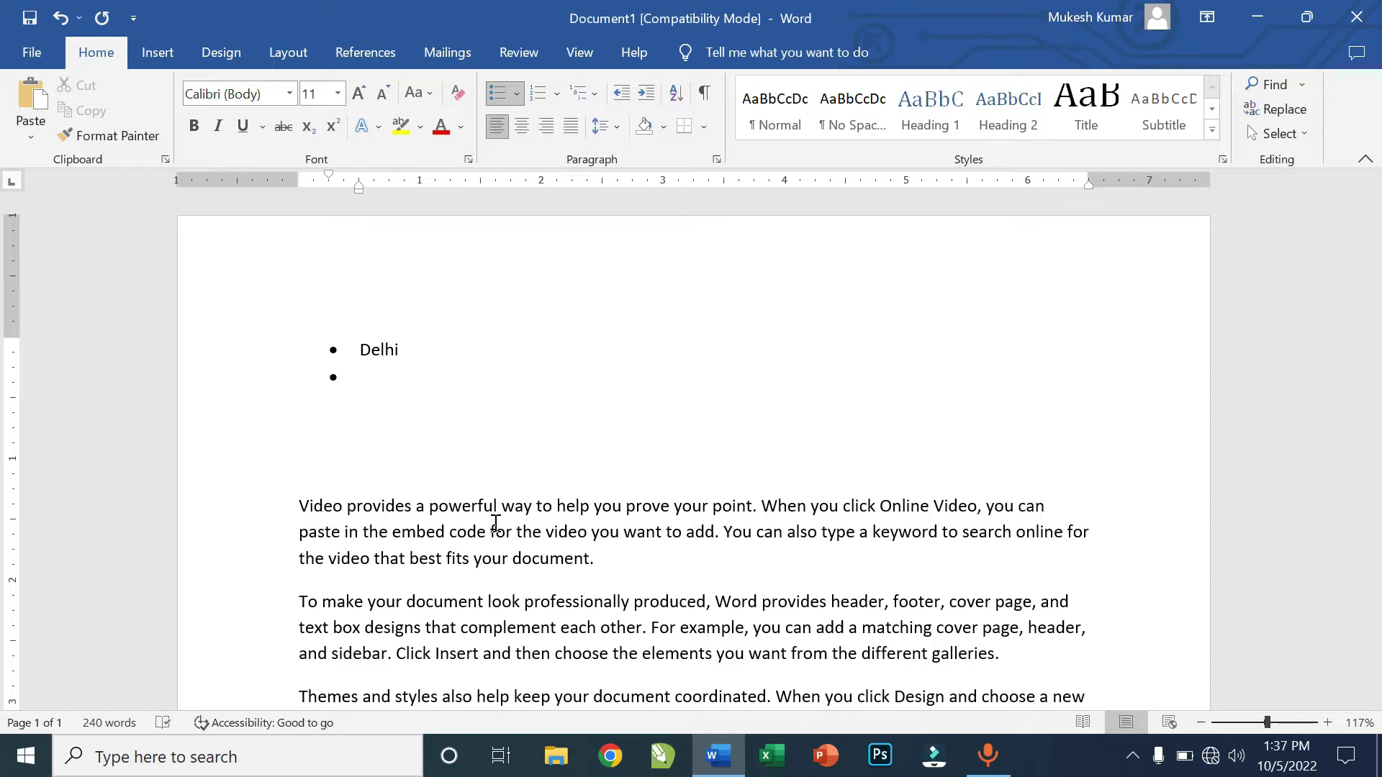
{"action": "type", "text": "Cha"}
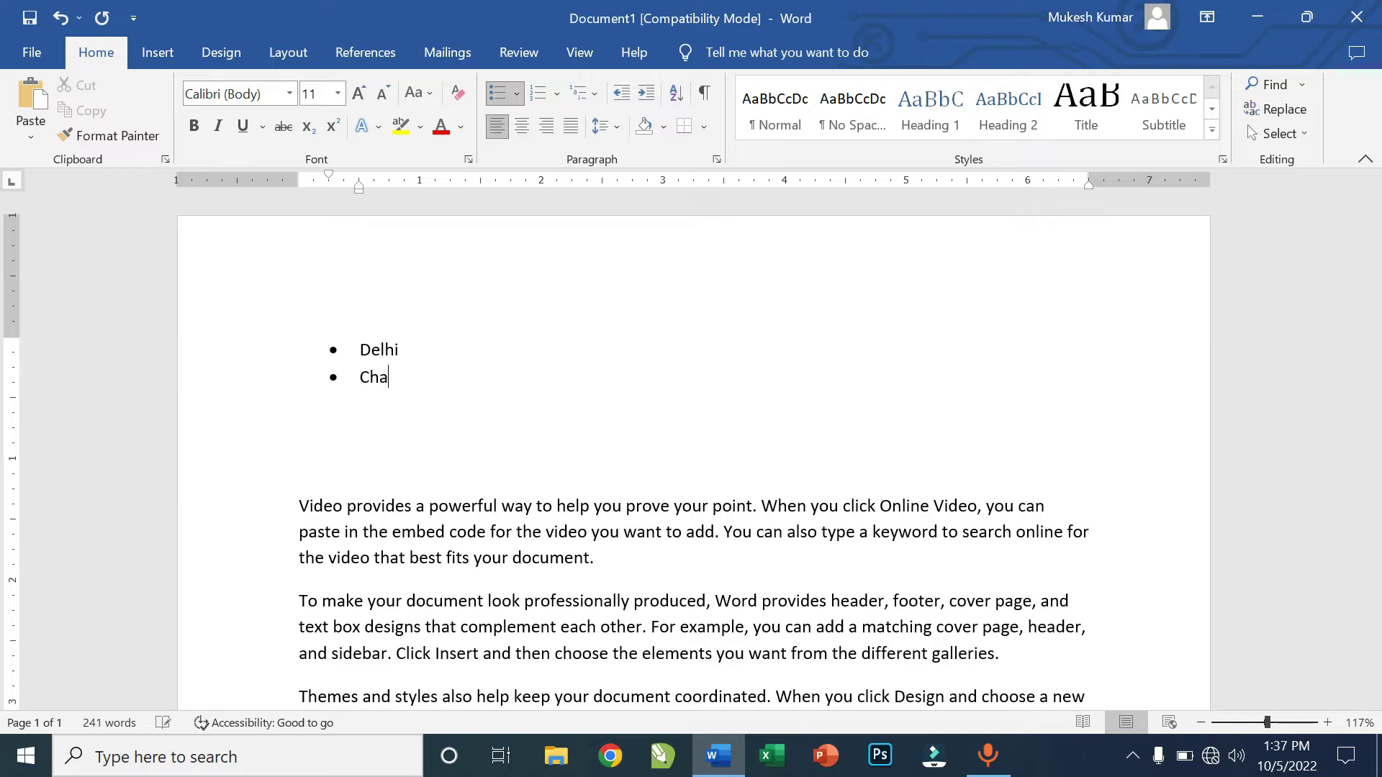
{"action": "type", "text": "ndigarh"}
Continue the bulleted list with the items "Mumbai" and "Kolkata".
{"action": "key", "text": "Return"}
{"action": "type", "text": "mU"}
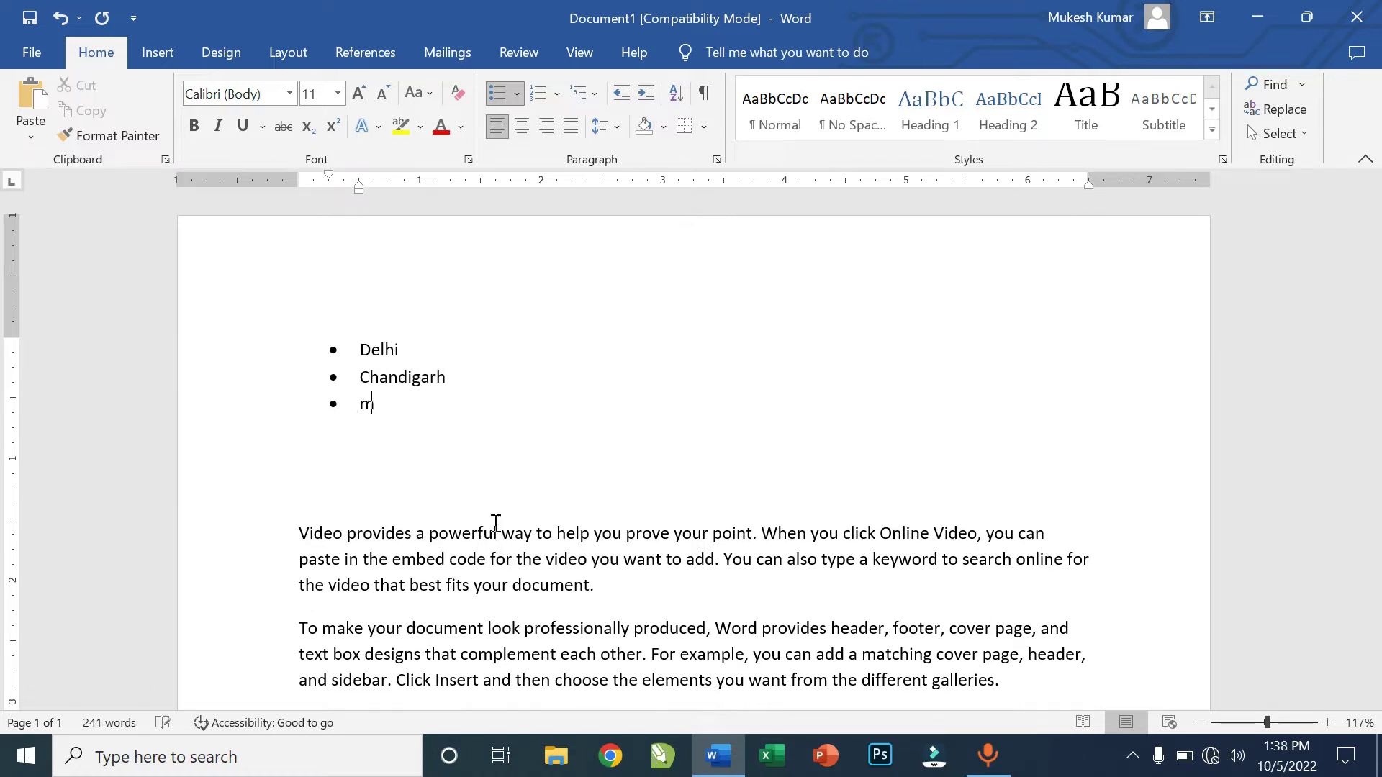
{"action": "key", "text": "BackSpace"}
{"action": "key", "text": "BackSpace"}
{"action": "type", "text": "Mumbai"}
{"action": "key", "text": "Return"}
{"action": "type", "text": "Ko"}
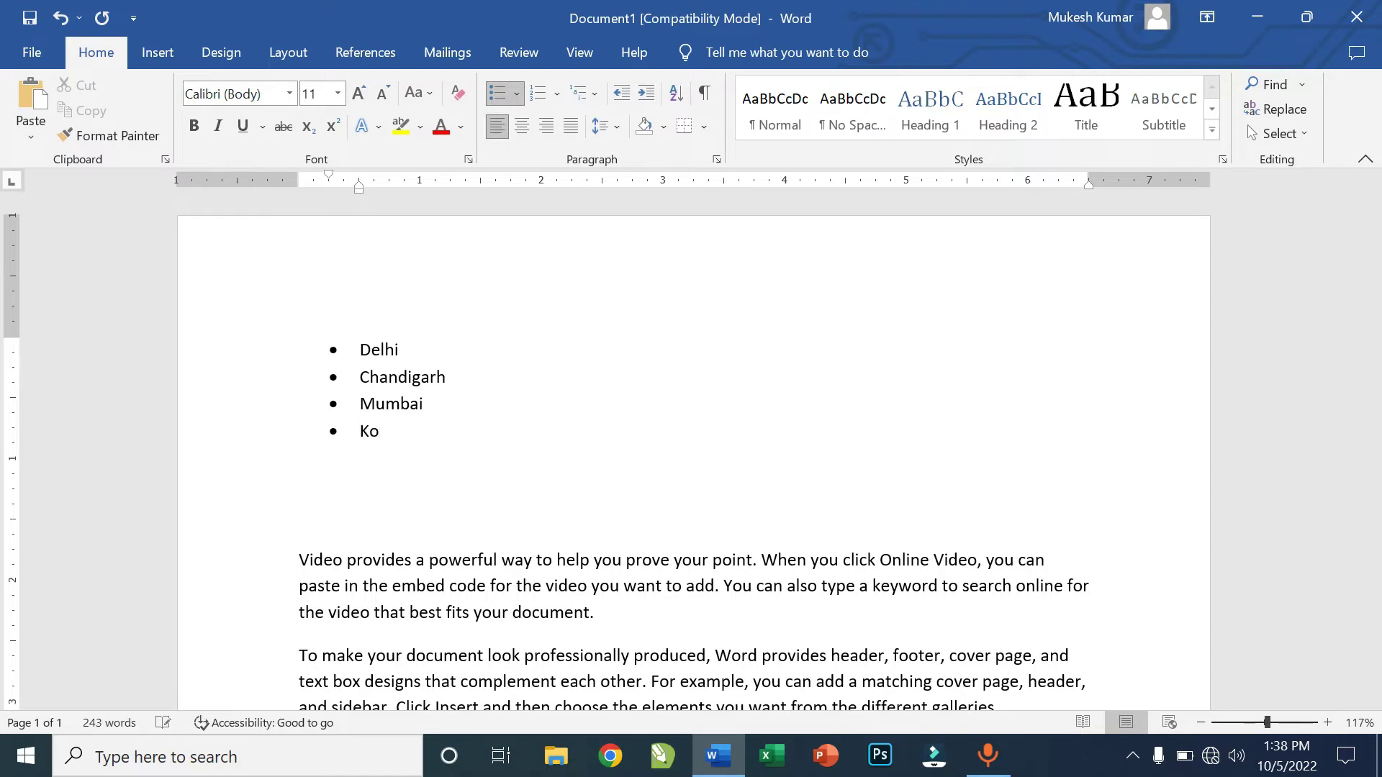
{"action": "type", "text": "lkata"}
Add an empty bullet below Kolkata and remove it again.
{"action": "key", "text": "Return"}
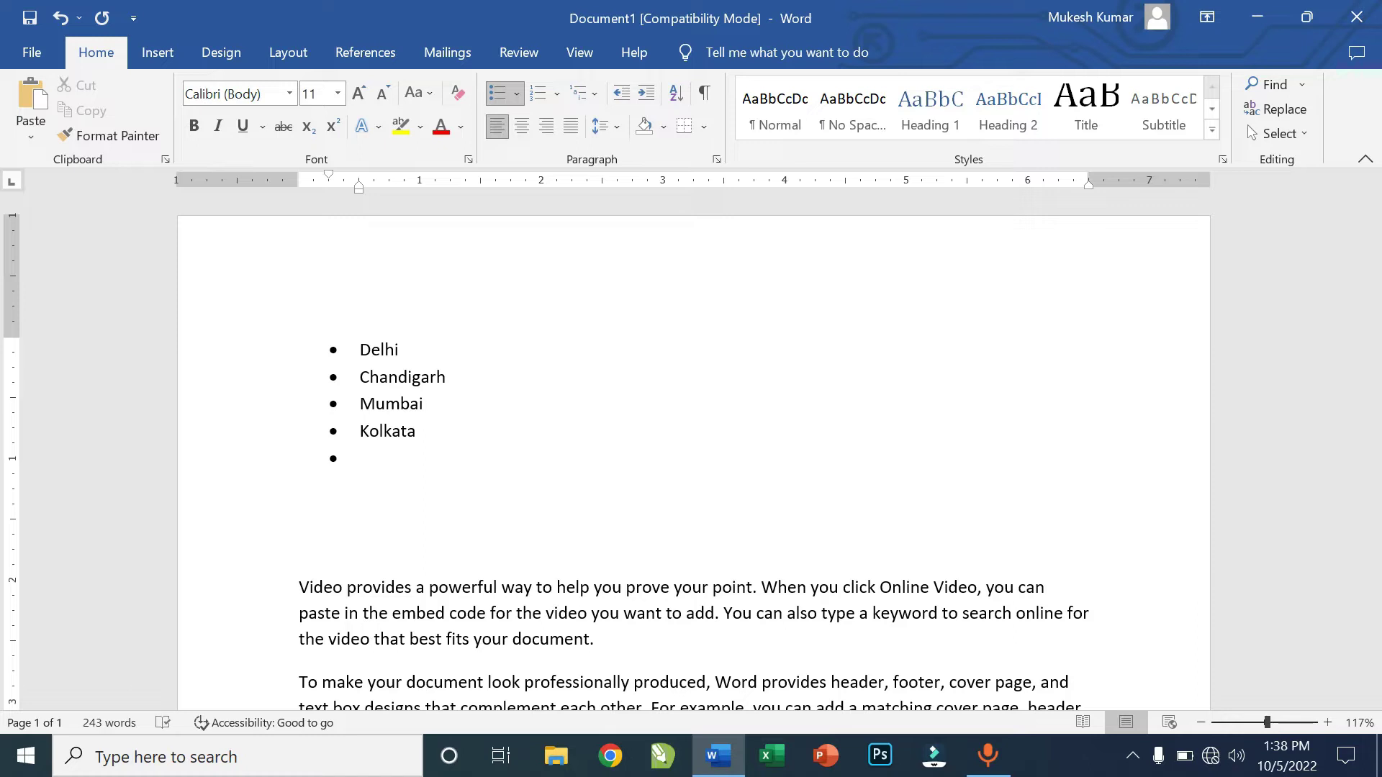
{"action": "key", "text": "BackSpace"}
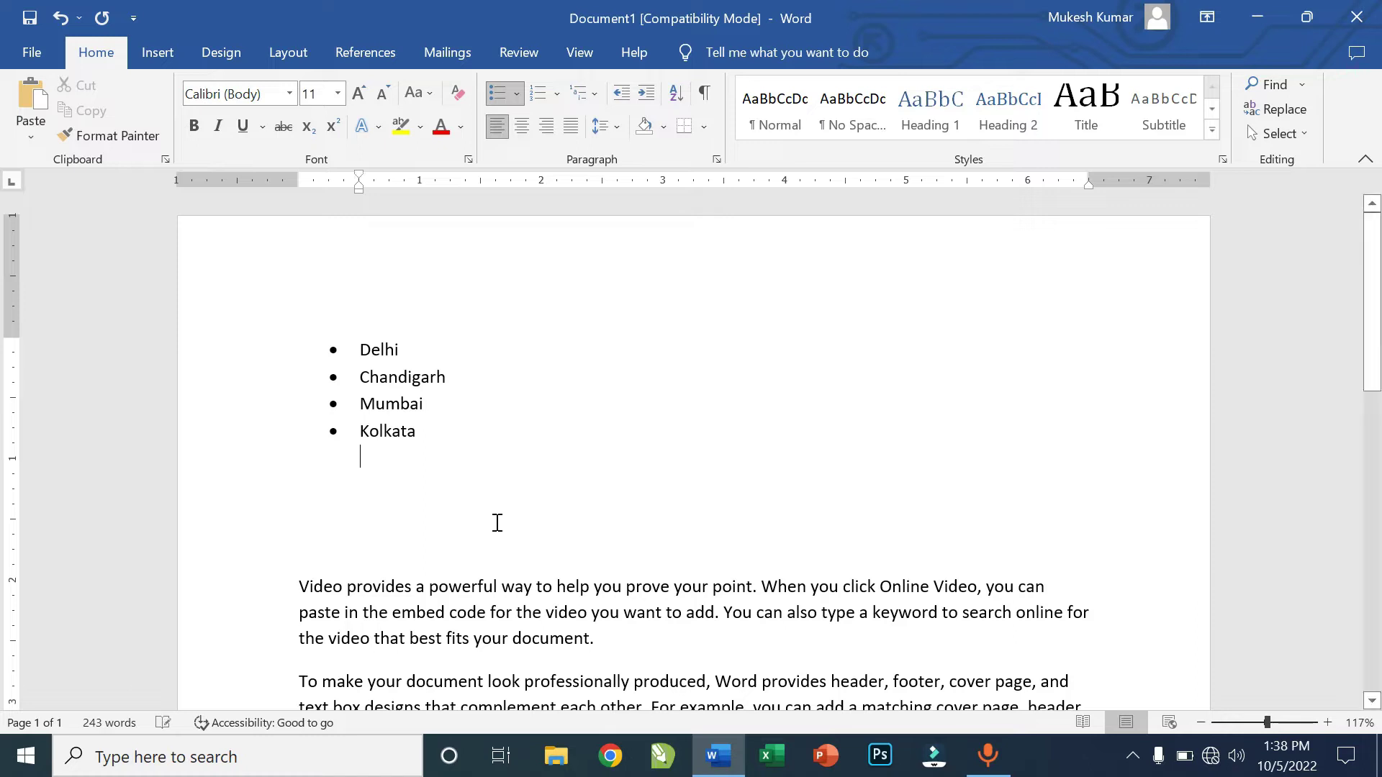
{"action": "key", "text": "BackSpace"}
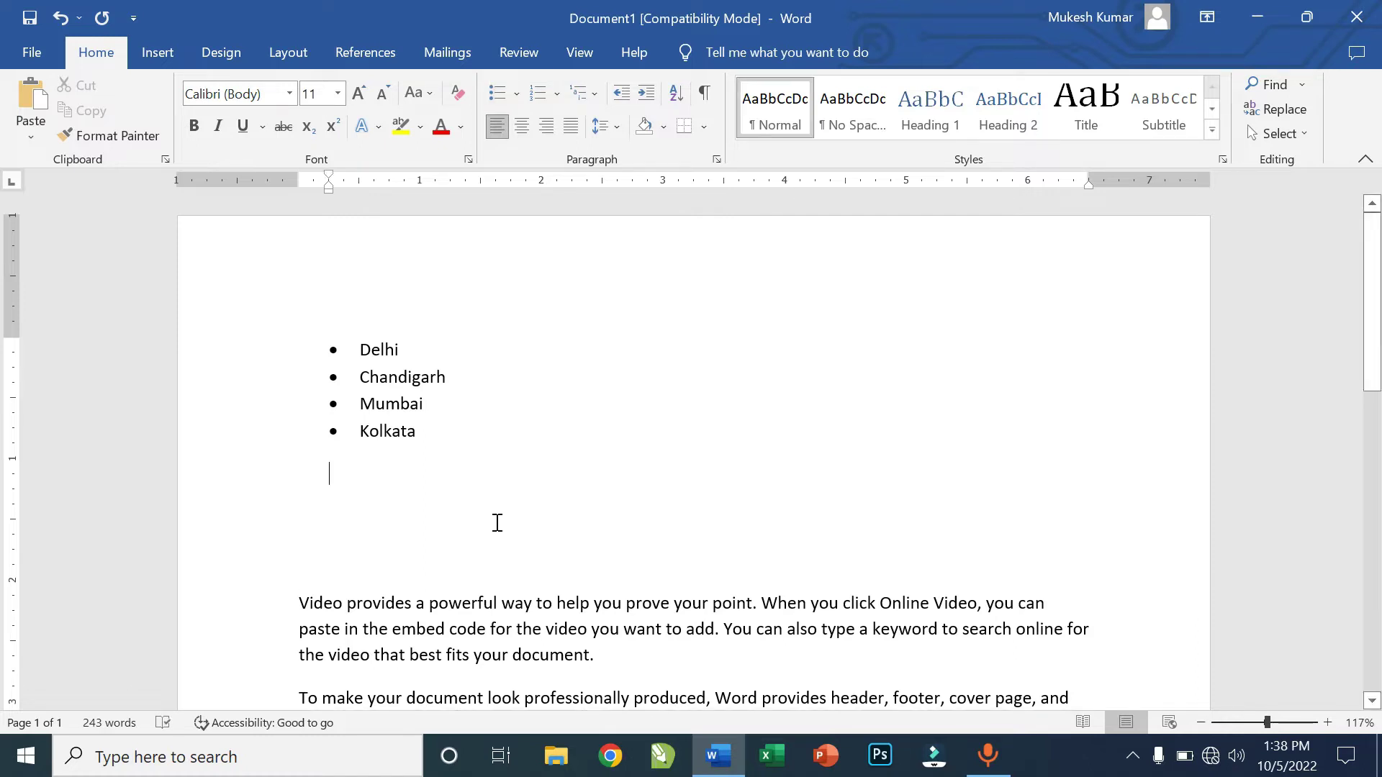
{"action": "key", "text": "BackSpace"}
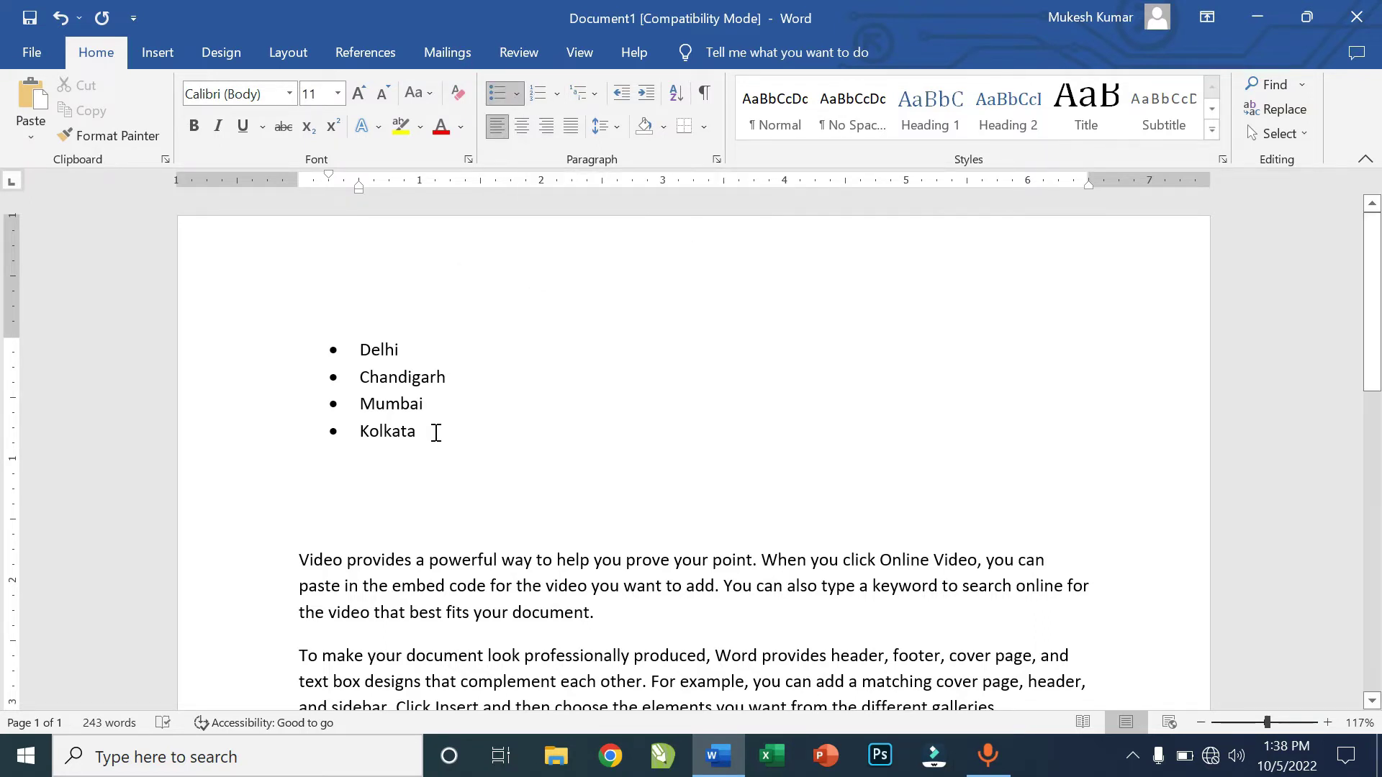
Convert the bulleted list from Delhi to Kolkata into a numbered list.
{"action": "left_click_drag", "start_coordinate": [435, 430], "coordinate": [330, 330]}
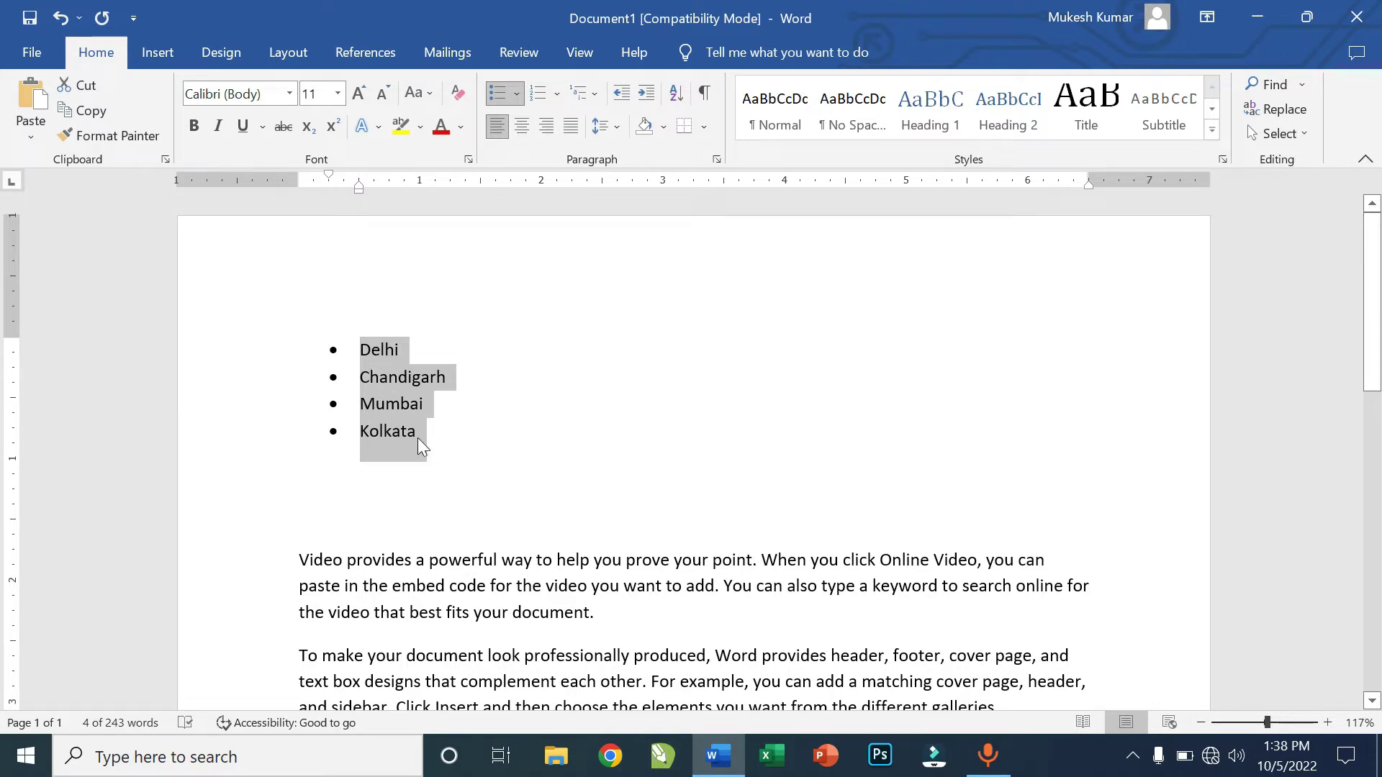
{"action": "left_click", "coordinate": [349, 584]}
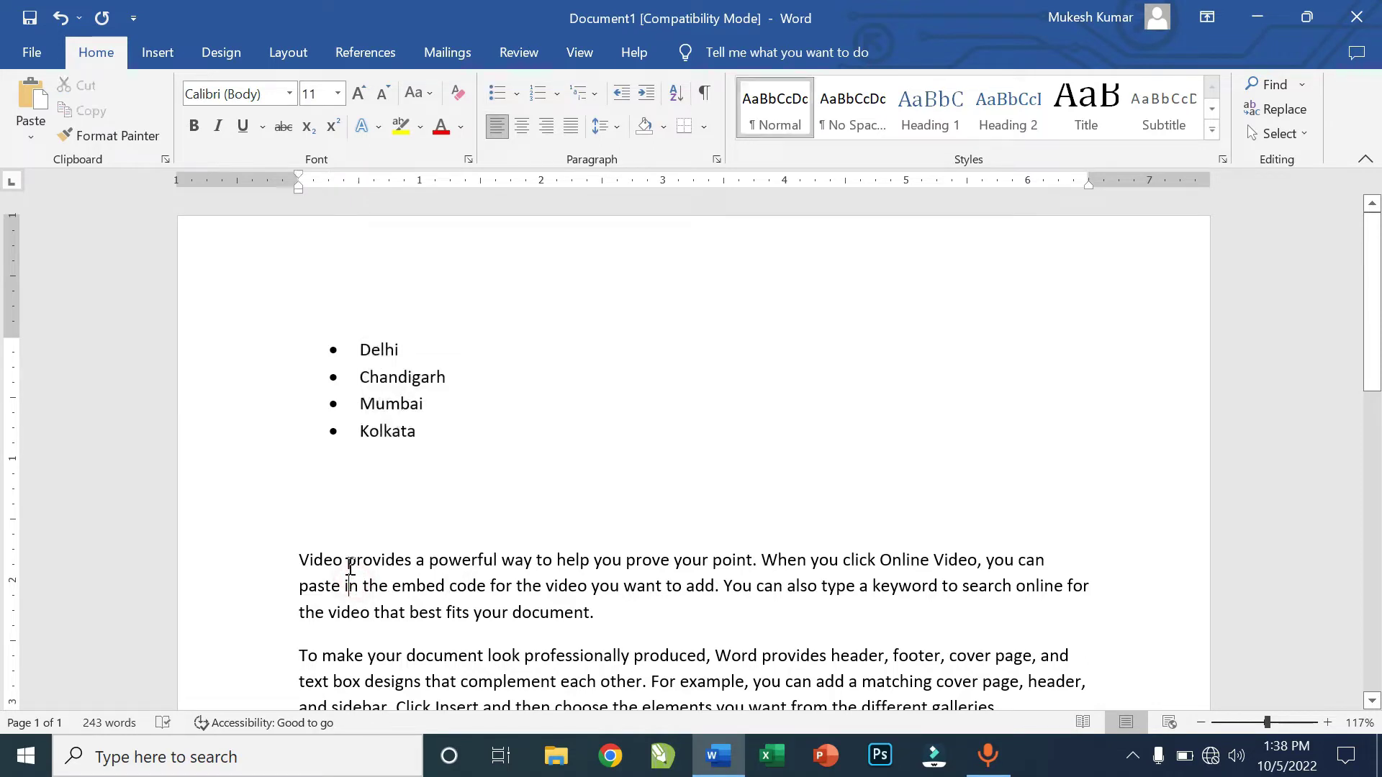
{"action": "left_click_drag", "start_coordinate": [349, 565], "coordinate": [457, 614]}
{"action": "left_click", "coordinate": [447, 471]}
{"action": "left_click_drag", "start_coordinate": [433, 431], "coordinate": [365, 354]}
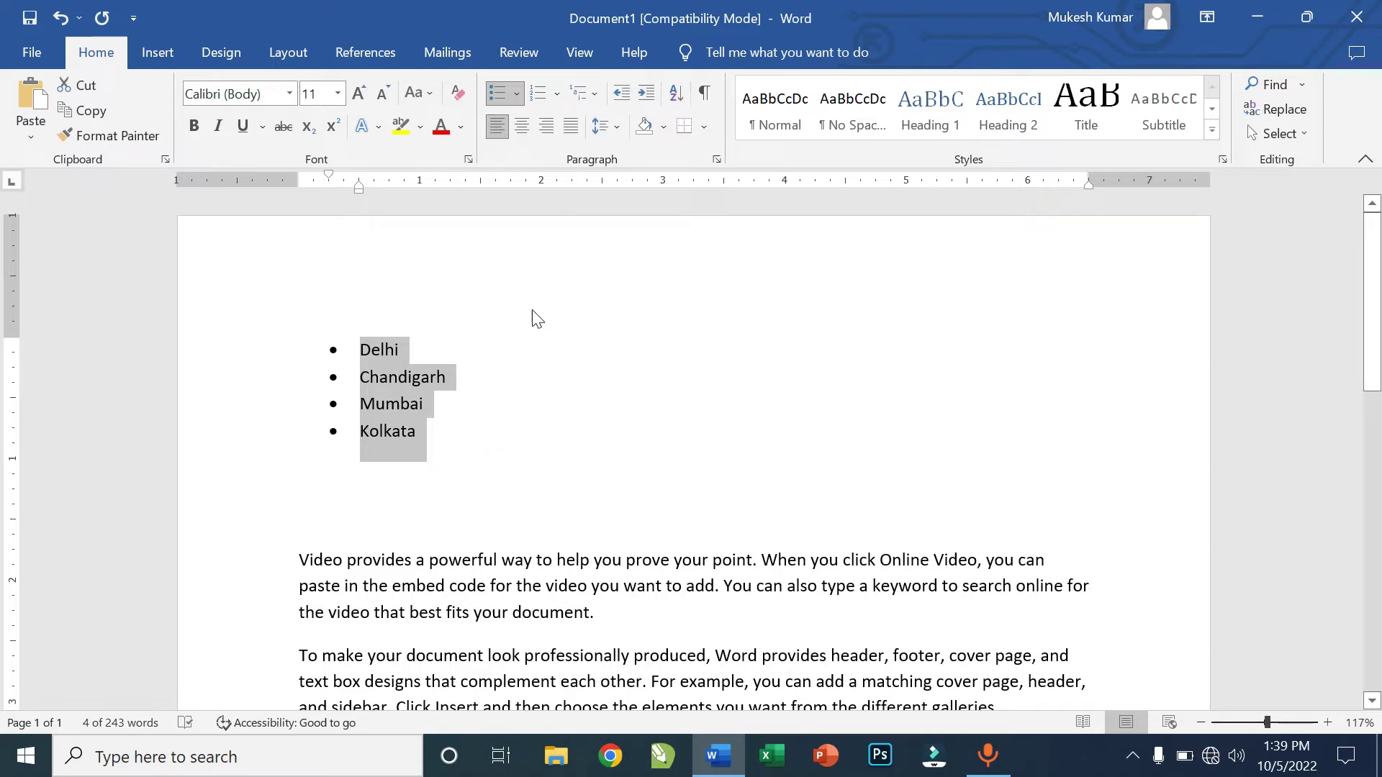
{"action": "left_click", "coordinate": [538, 94]}
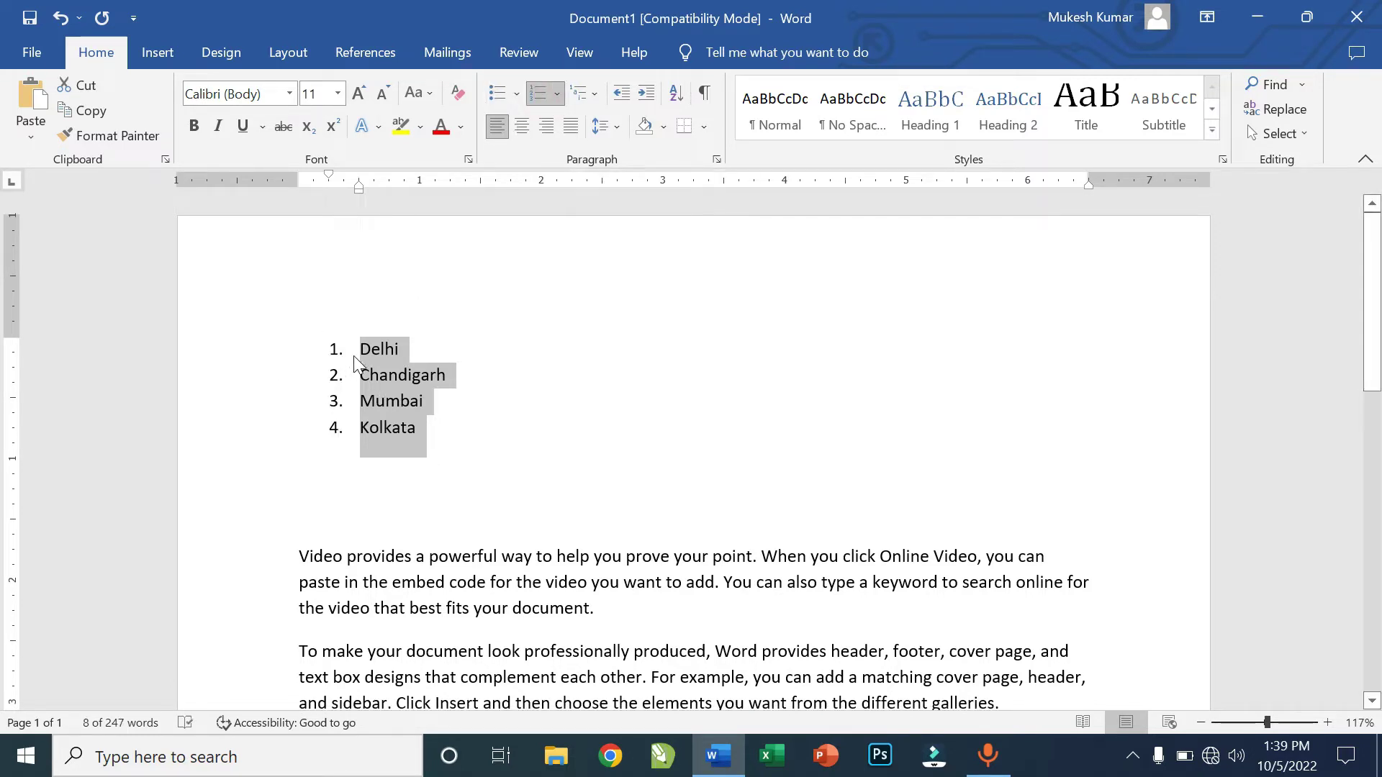
Add "Haryana" as the fifth item of the numbered list.
{"action": "left_click", "coordinate": [469, 429]}
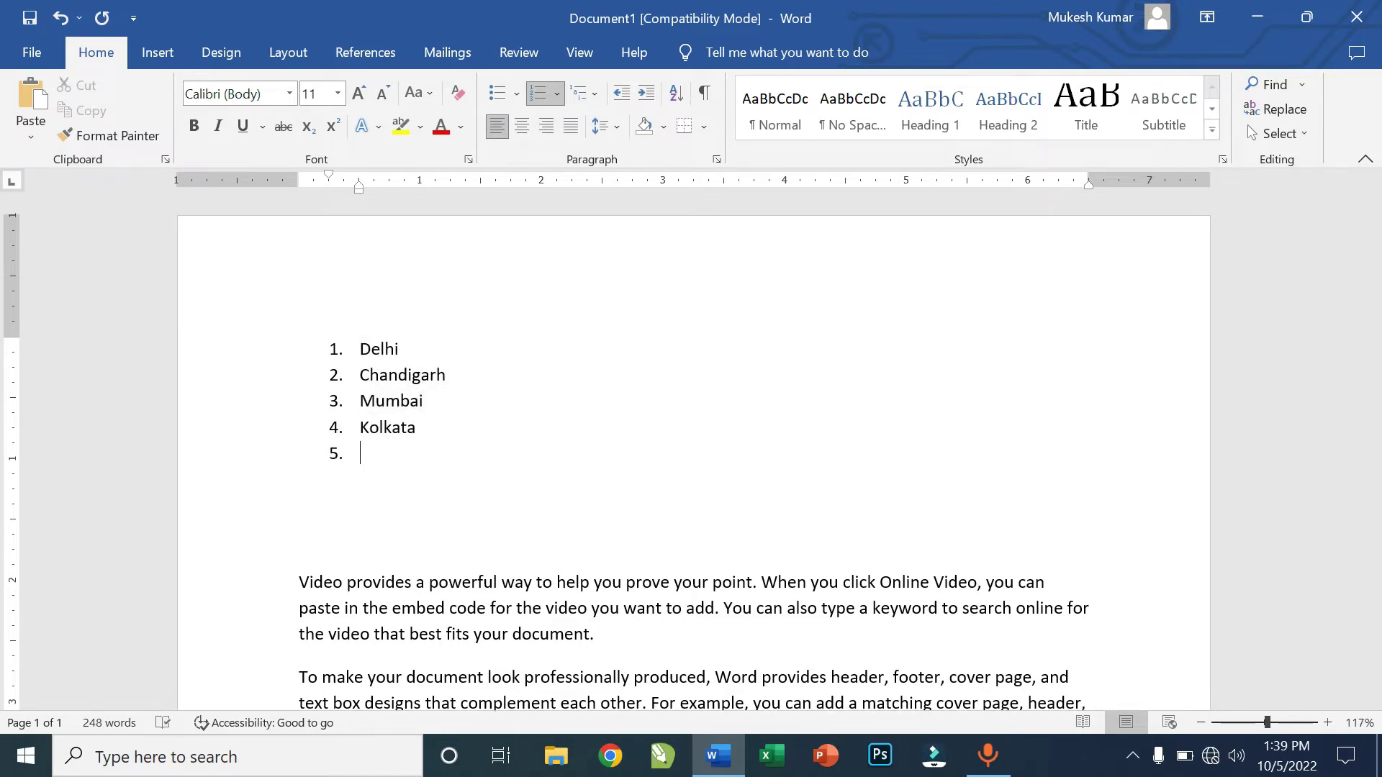
{"action": "type", "text": "aryana"}
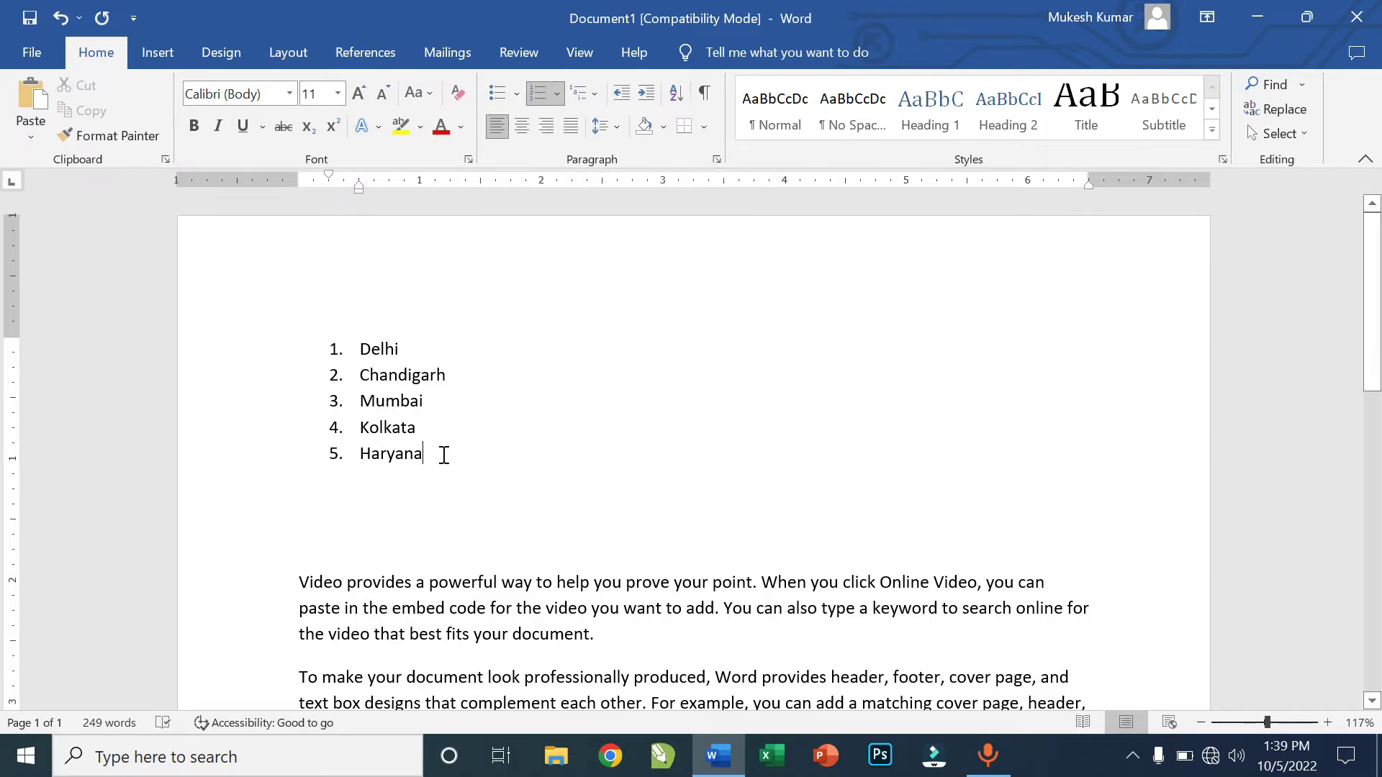
{"action": "left_click_drag", "start_coordinate": [448, 457], "coordinate": [345, 334]}
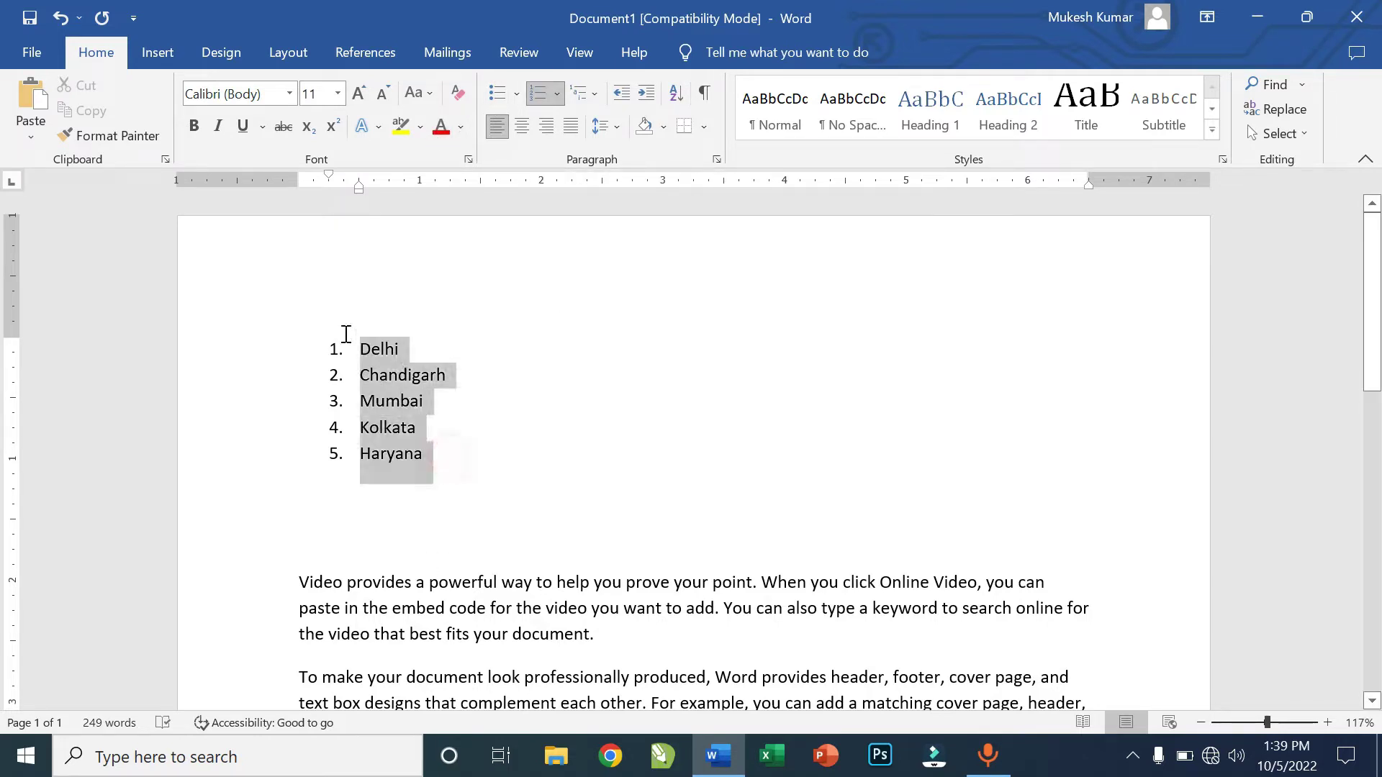
{"action": "left_click", "coordinate": [493, 406]}
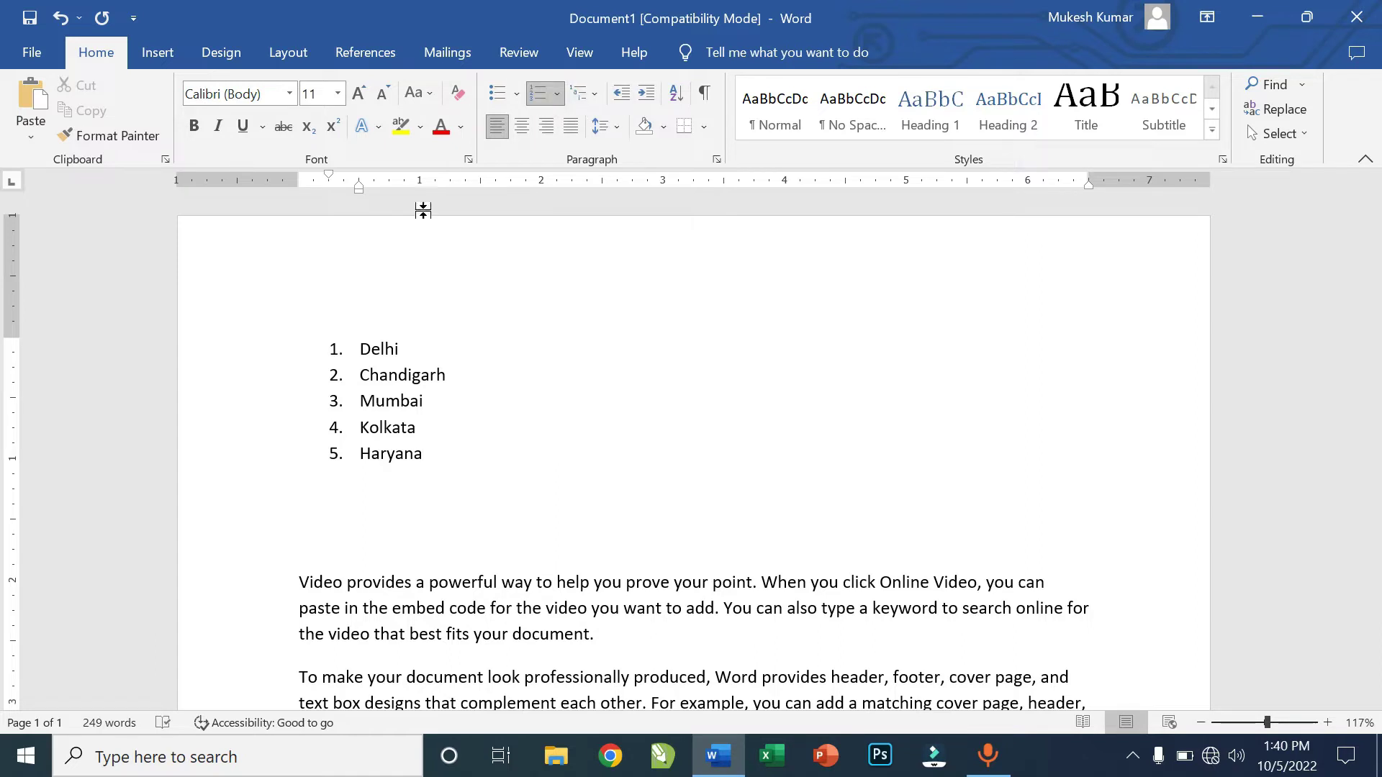
Start defining a new bullet for the whole five-item list and open the symbol choice for its bullet character.
{"action": "left_click_drag", "start_coordinate": [438, 456], "coordinate": [361, 341]}
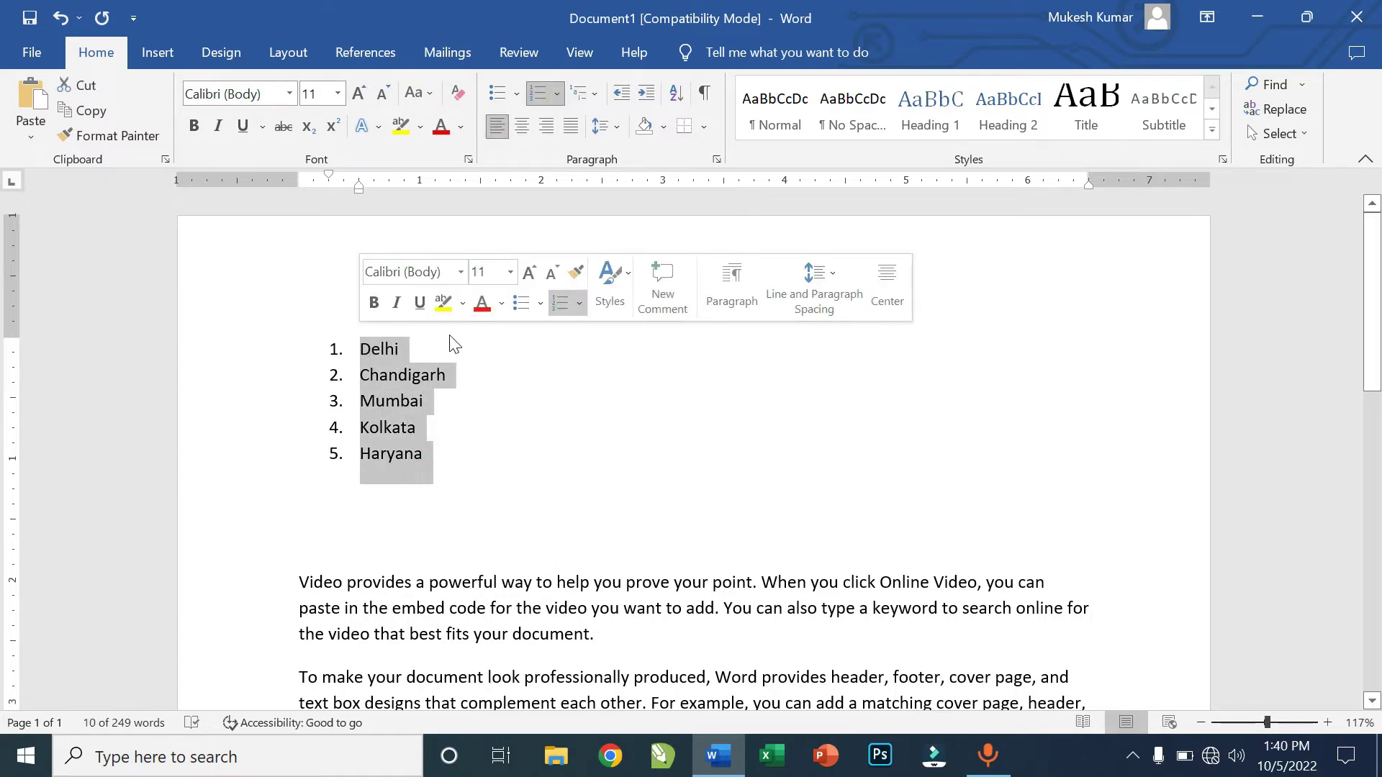
{"action": "left_click", "coordinate": [519, 94]}
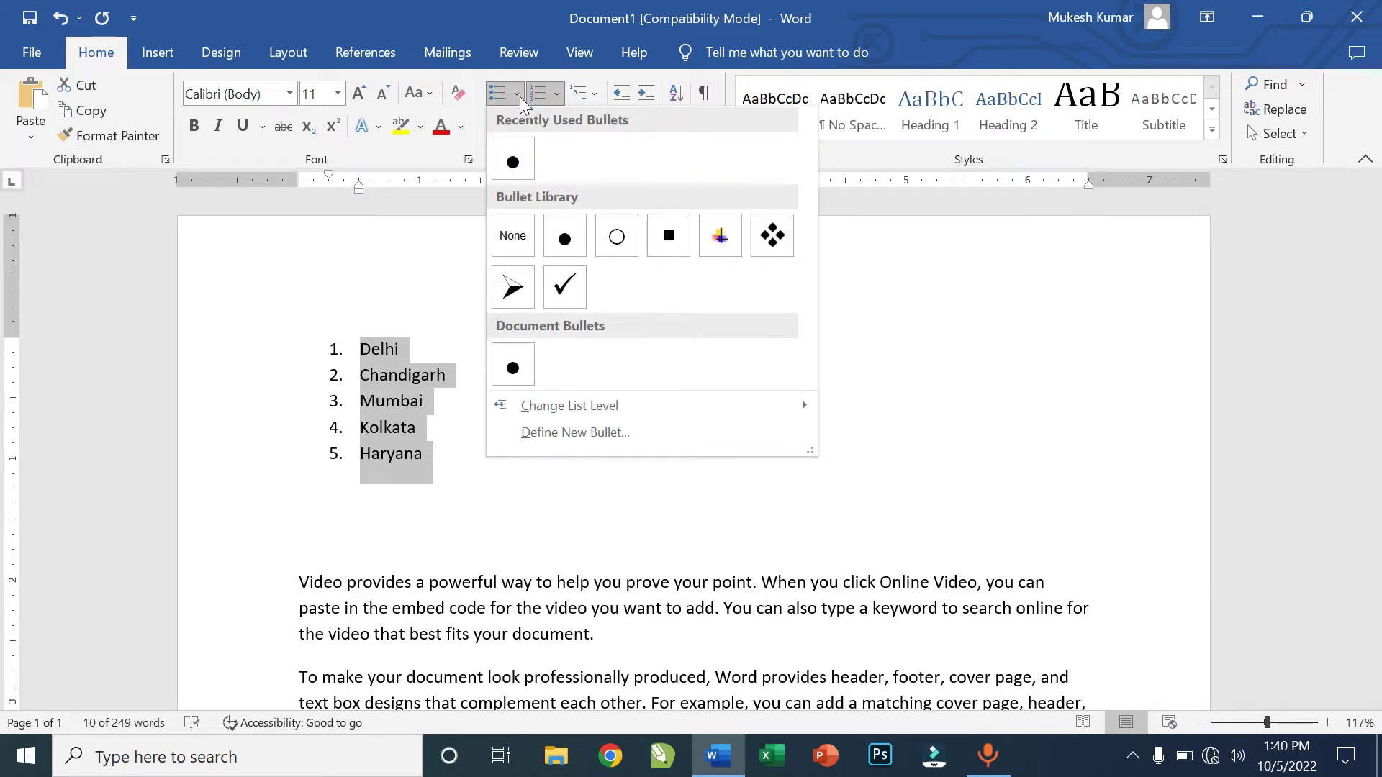
{"action": "left_click", "coordinate": [1020, 472]}
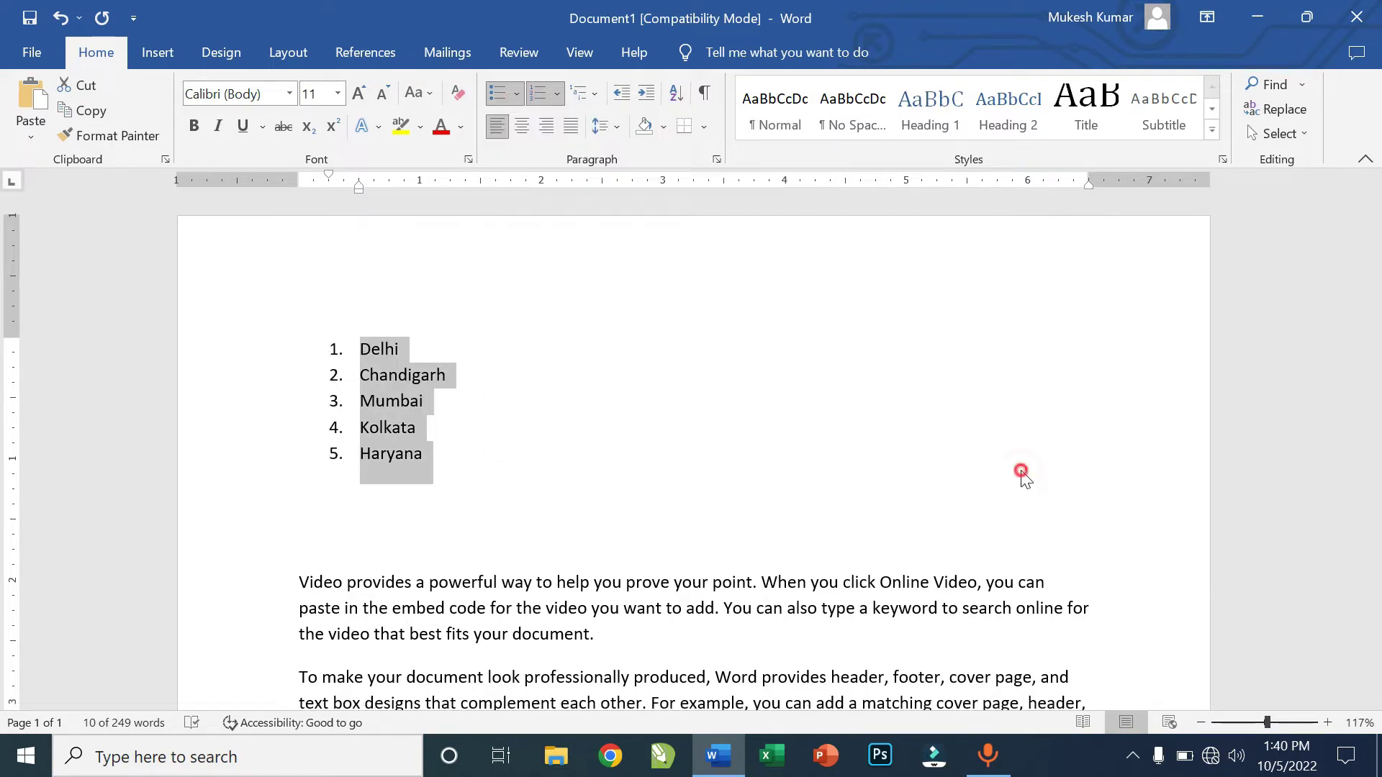
{"action": "left_click", "coordinate": [516, 98]}
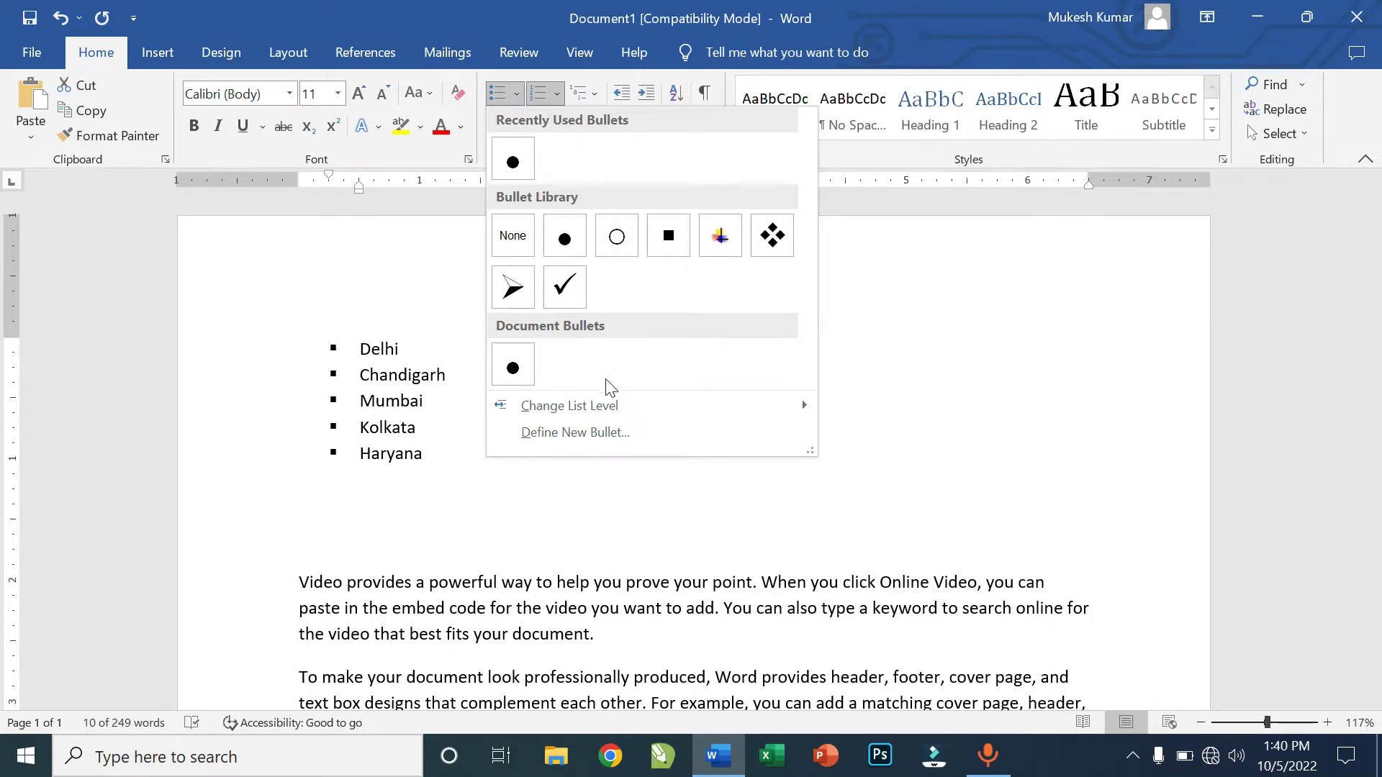
{"action": "left_click", "coordinate": [619, 434]}
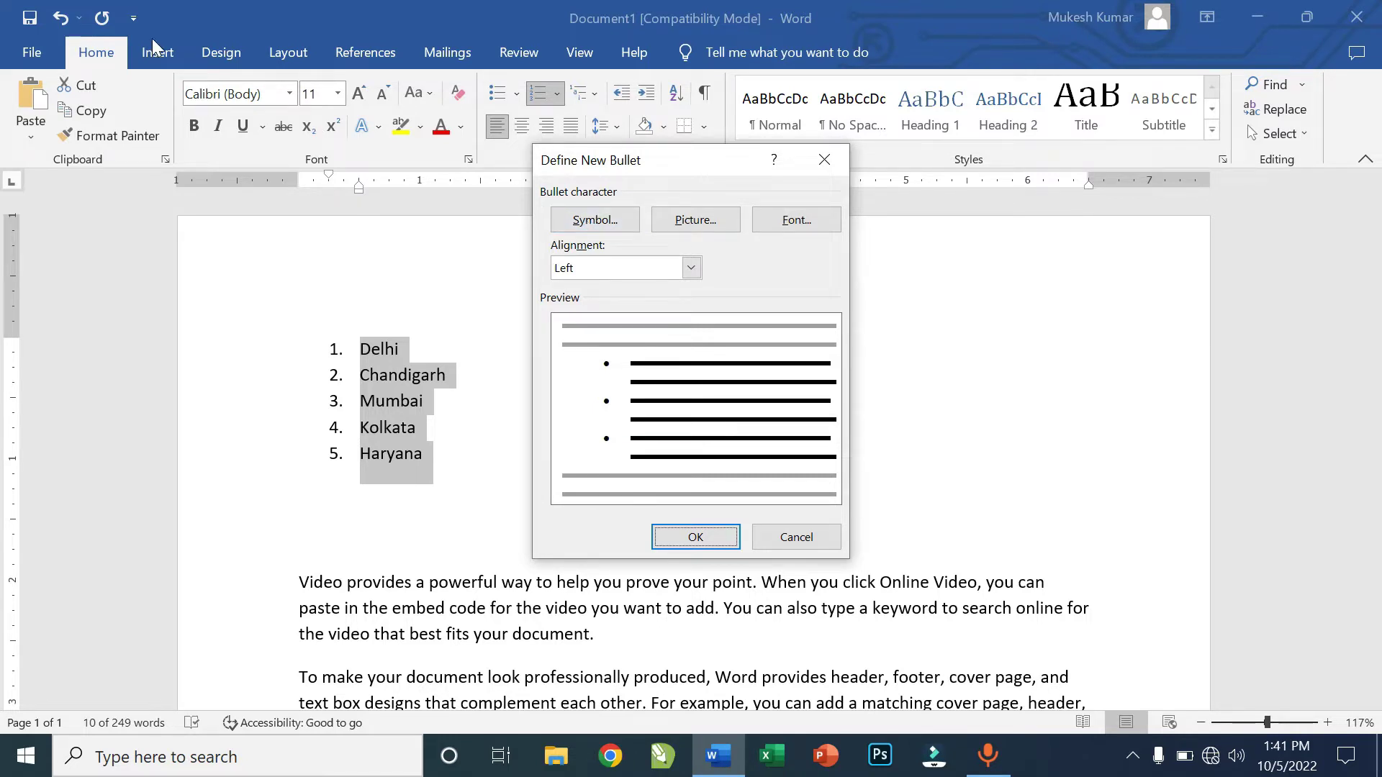
{"action": "left_click", "coordinate": [614, 224]}
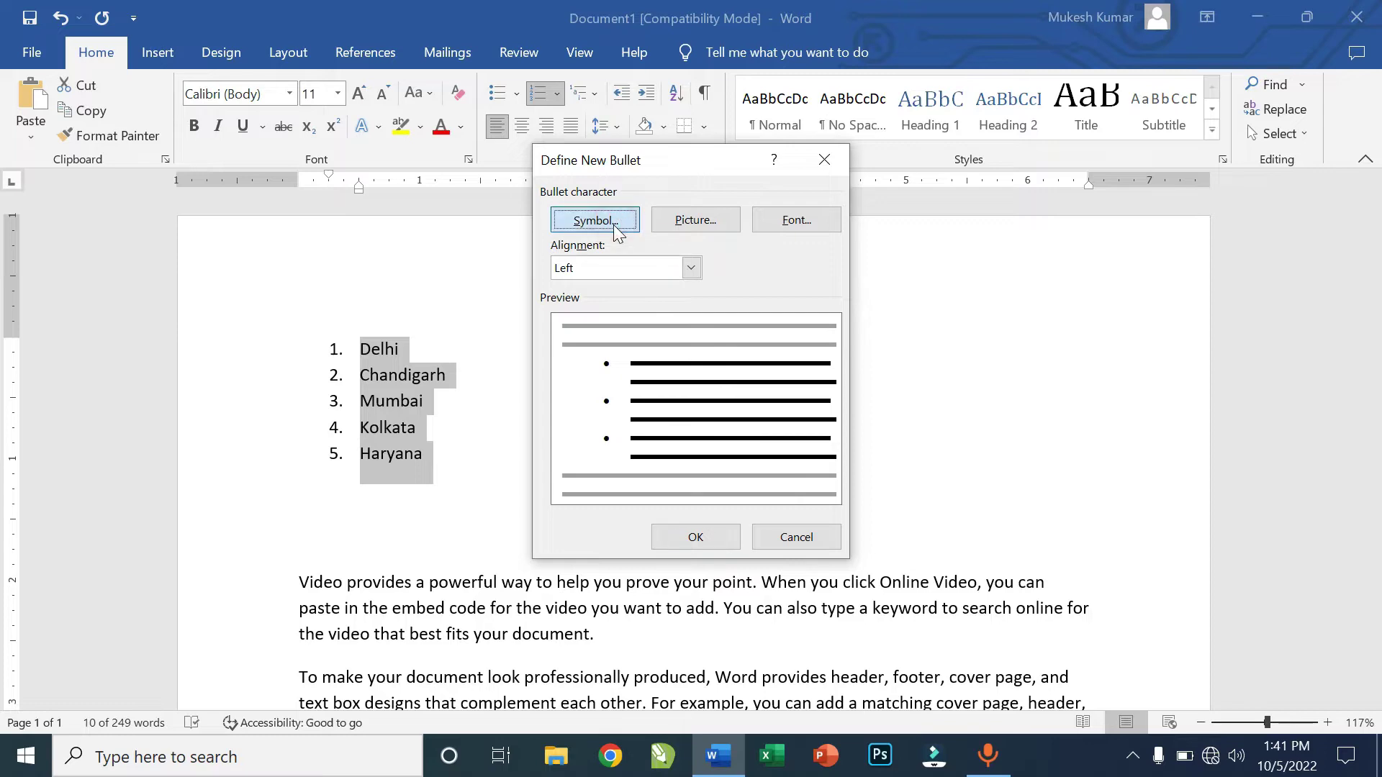
{"action": "left_click", "coordinate": [613, 226]}
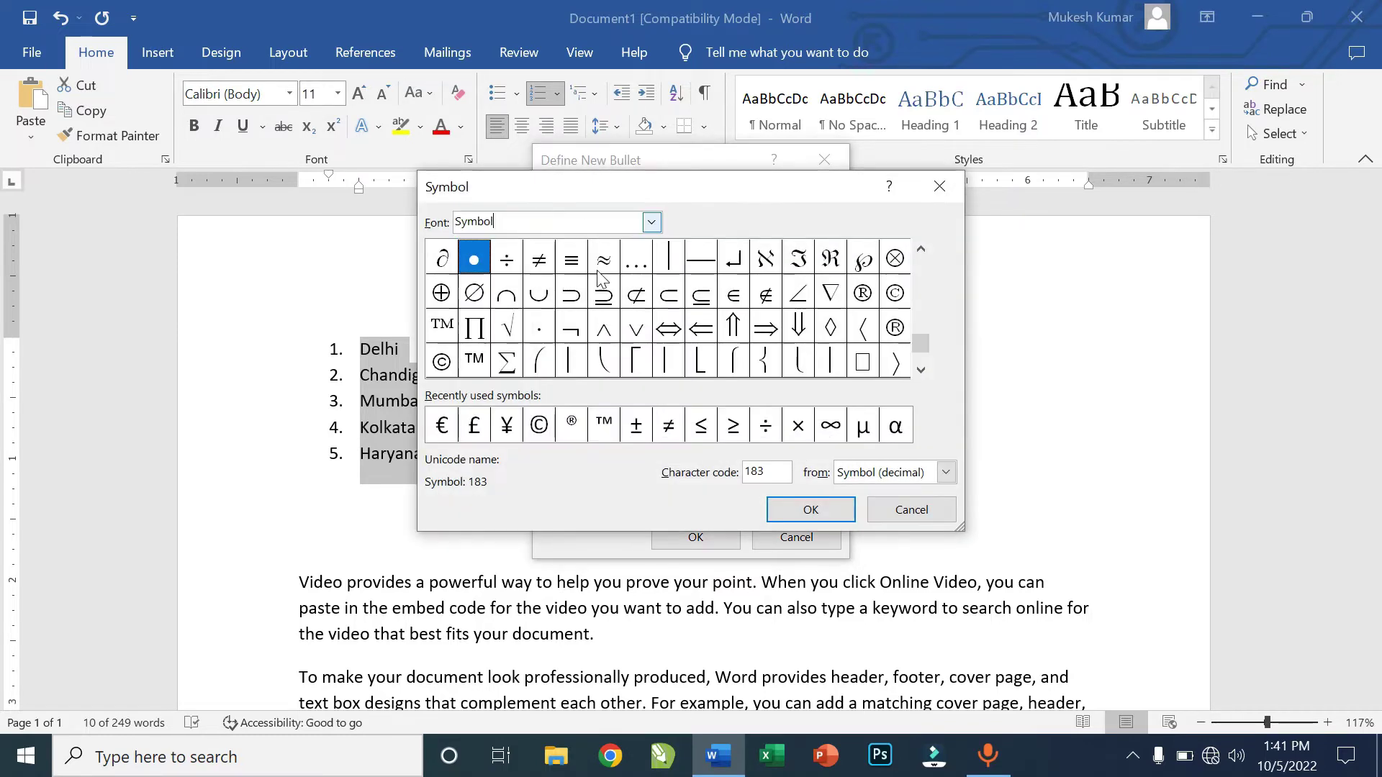
Switch the bullet's symbol font from Symbol to Webdings.
{"action": "mouse_move", "coordinate": [922, 334]}
{"action": "left_mouse_down"}
{"action": "mouse_move", "coordinate": [931, 255]}
{"action": "mouse_move", "coordinate": [924, 360]}
{"action": "left_mouse_up"}
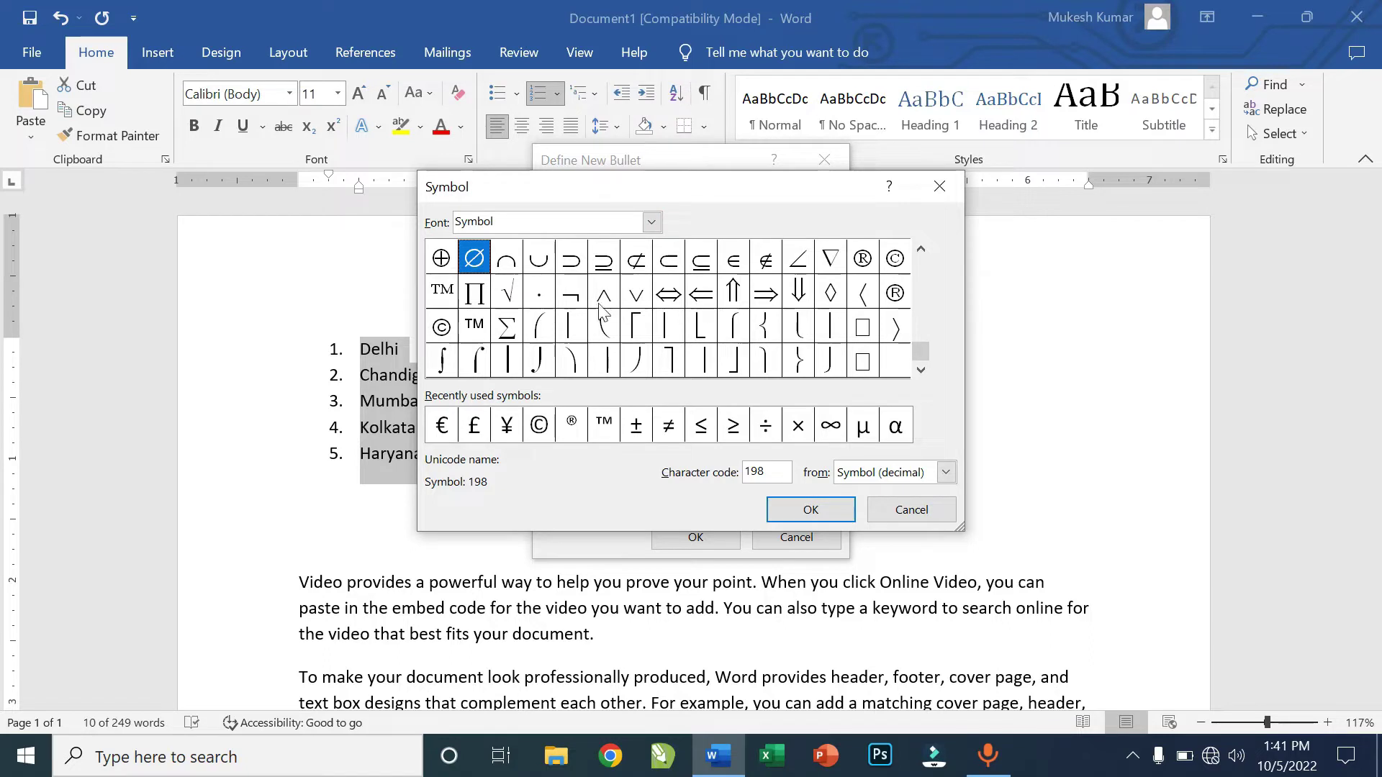
{"action": "left_click", "coordinate": [650, 222]}
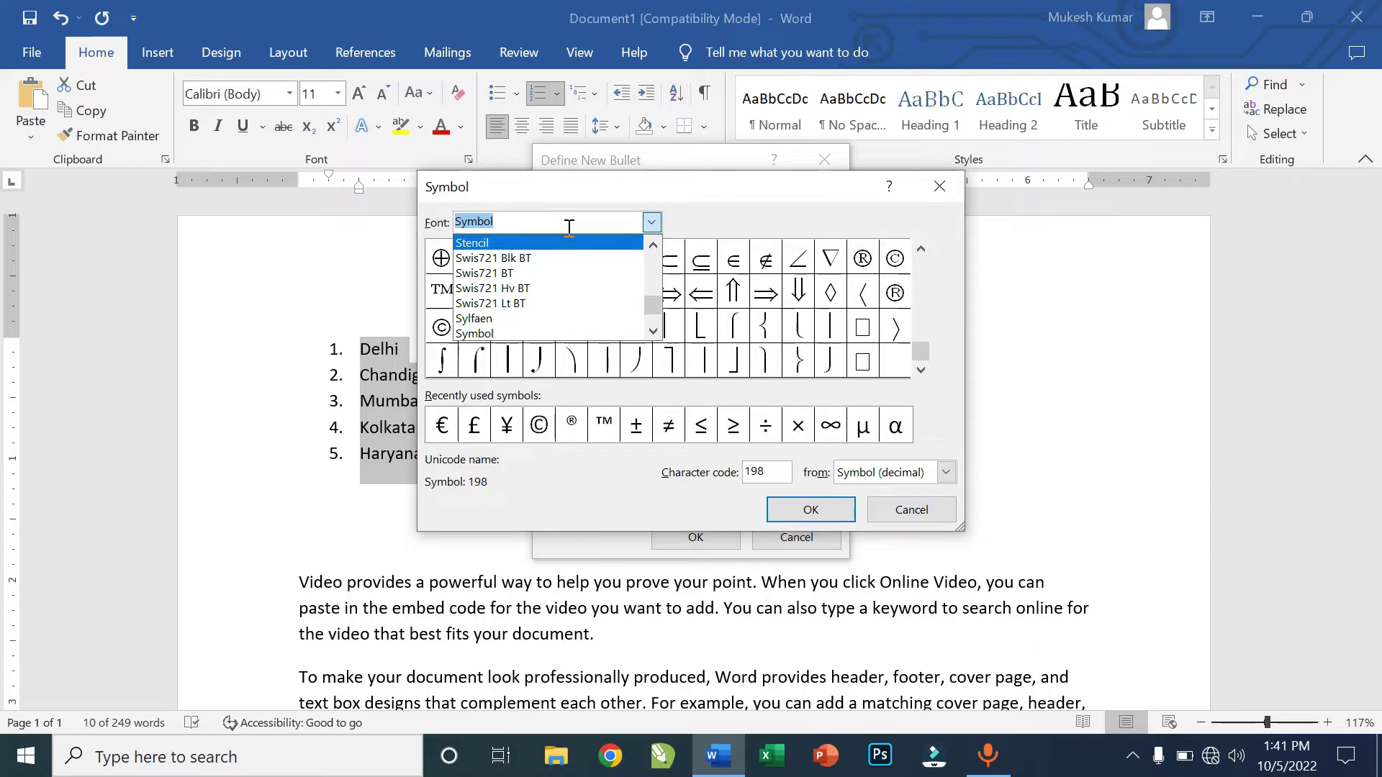
{"action": "type", "text": "w"}
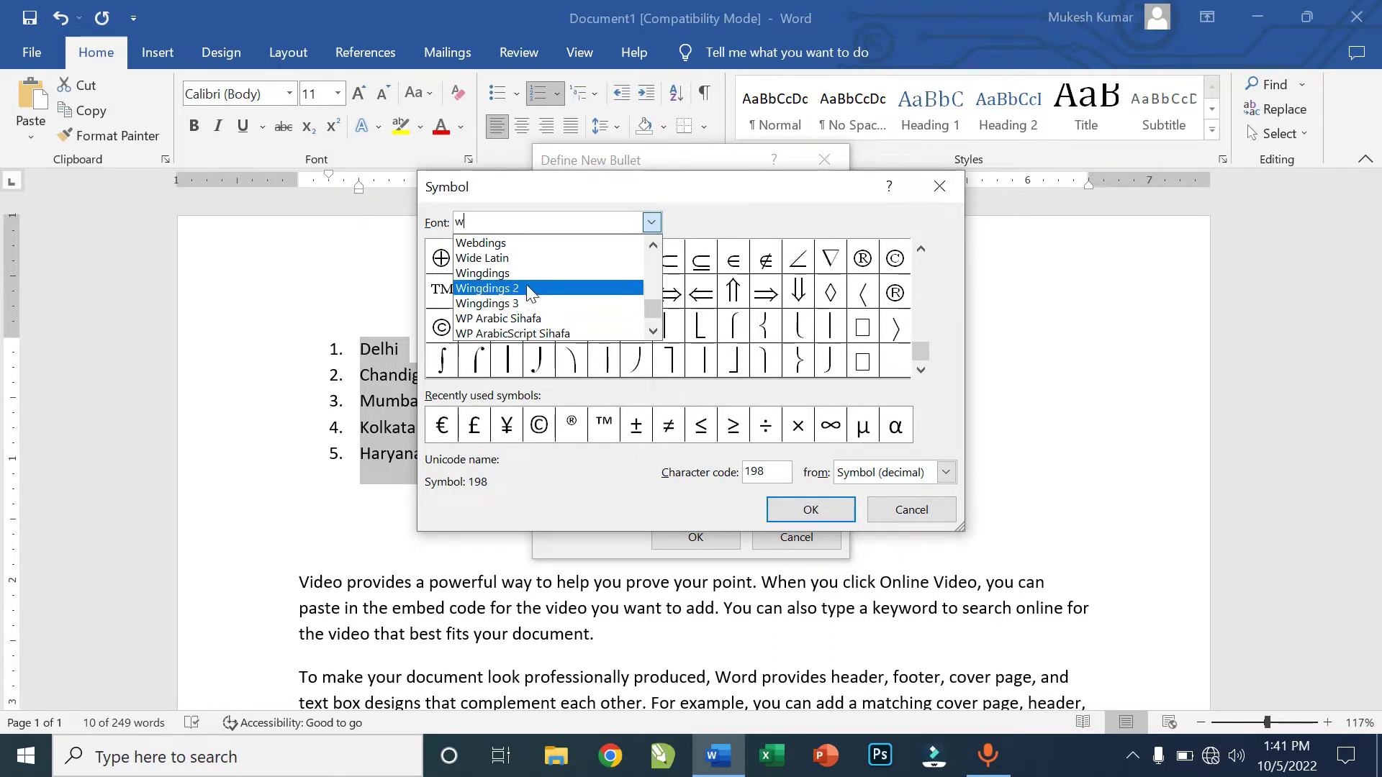
{"action": "left_click", "coordinate": [527, 249]}
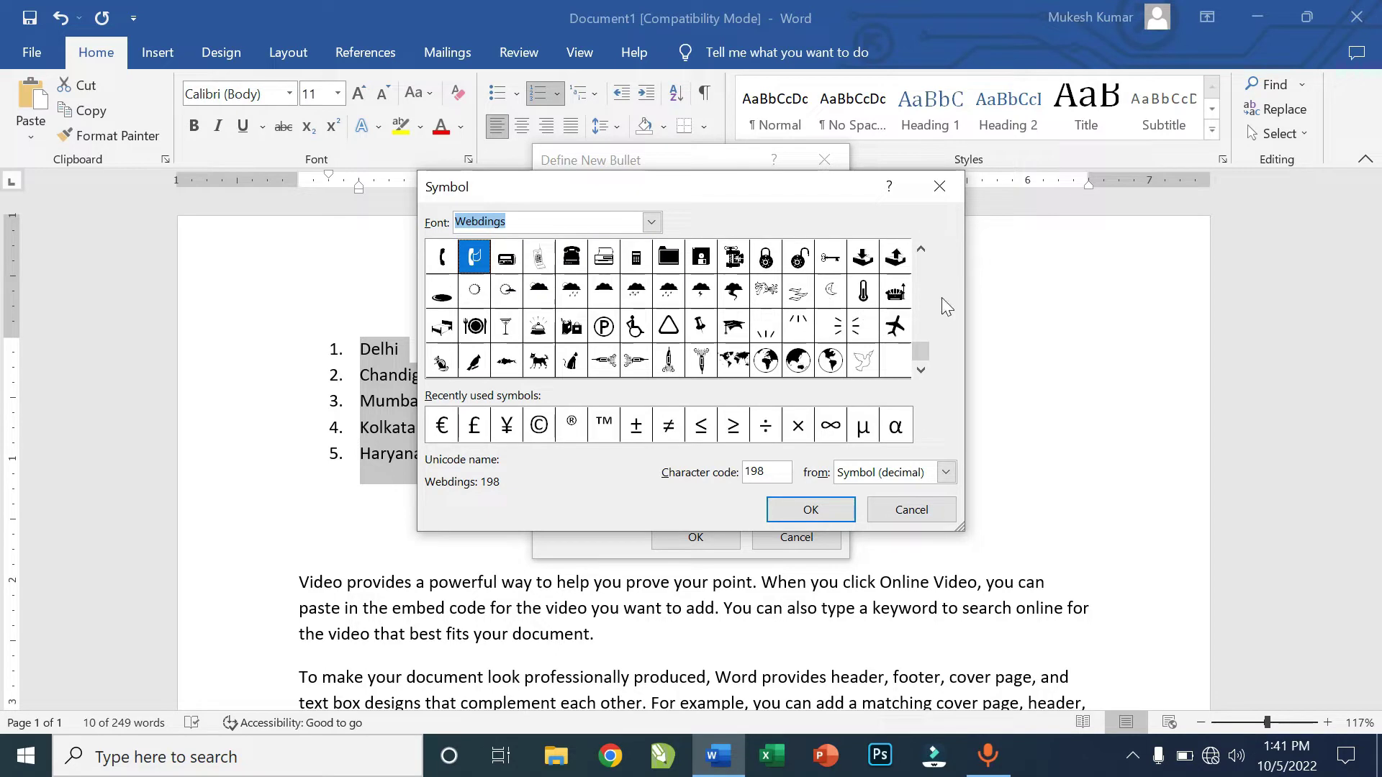
Apply the Webdings telephone symbol with character code 201 as the list's bullet, and reselect all five items.
{"action": "left_click_drag", "start_coordinate": [931, 295], "coordinate": [930, 260]}
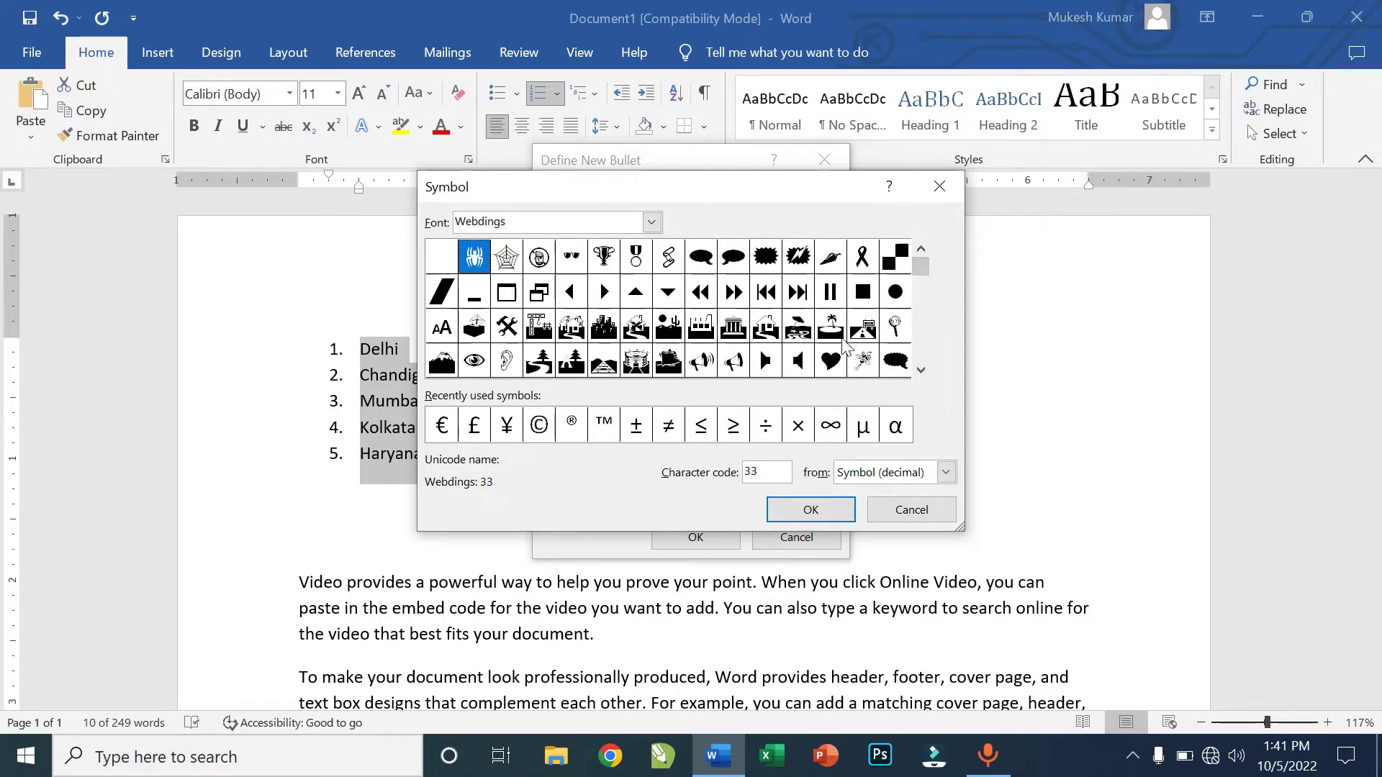
{"action": "left_click_drag", "start_coordinate": [923, 274], "coordinate": [926, 404]}
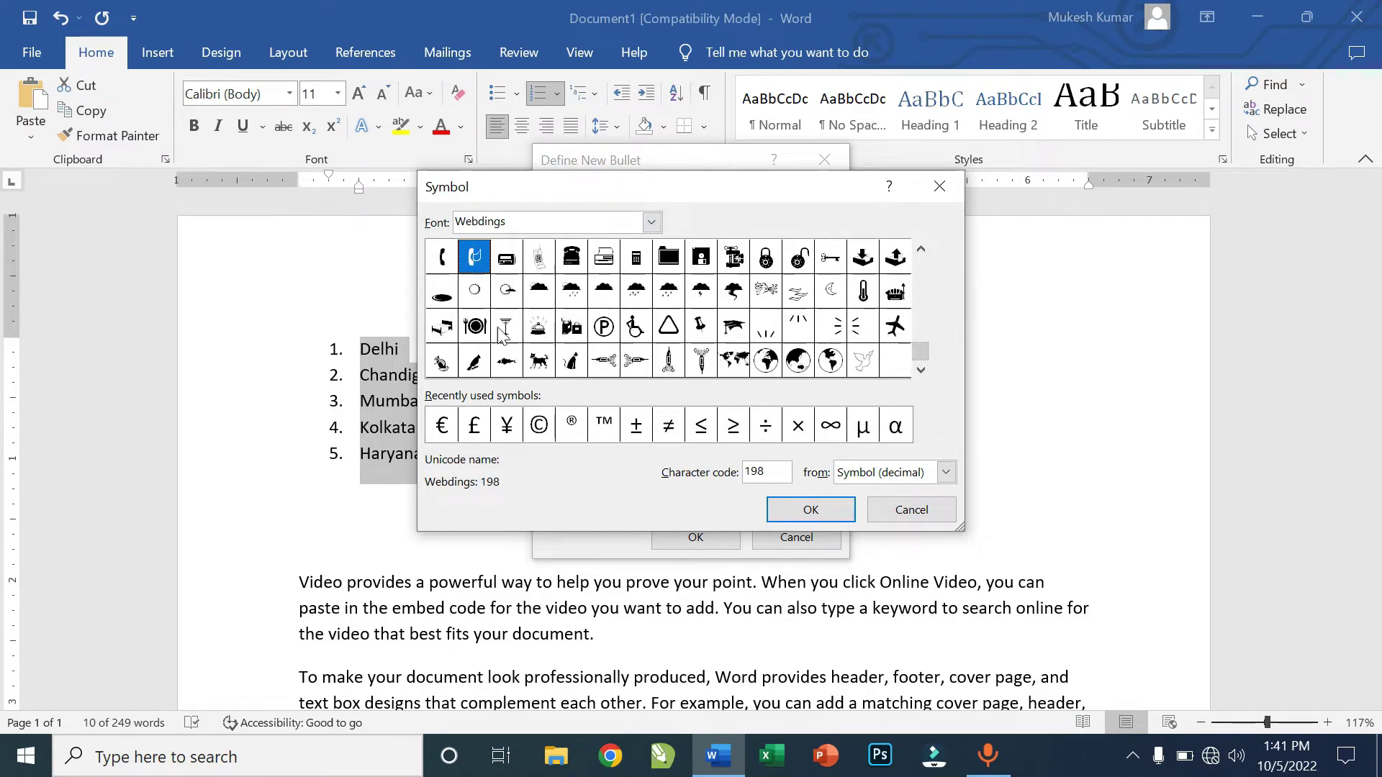
{"action": "left_click", "coordinate": [573, 260]}
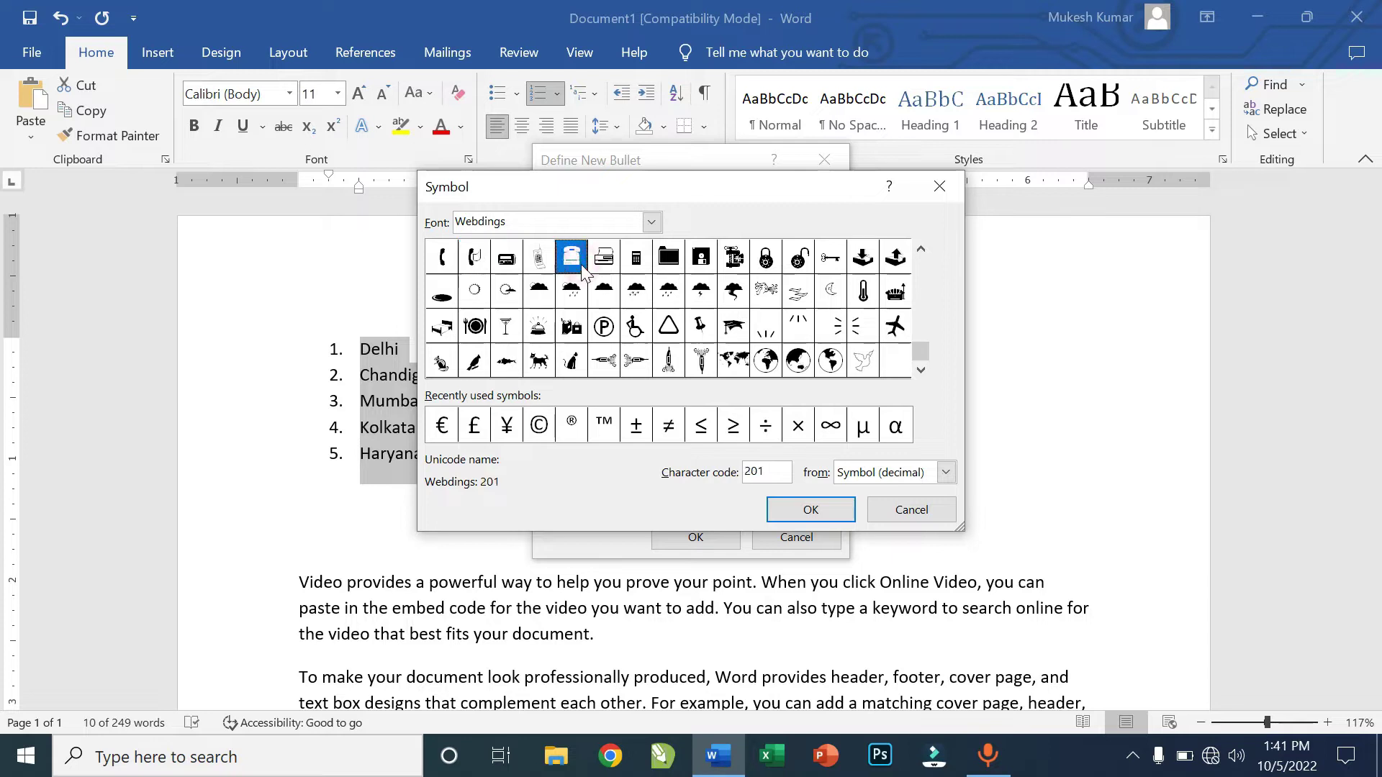
{"action": "left_click", "coordinate": [794, 508]}
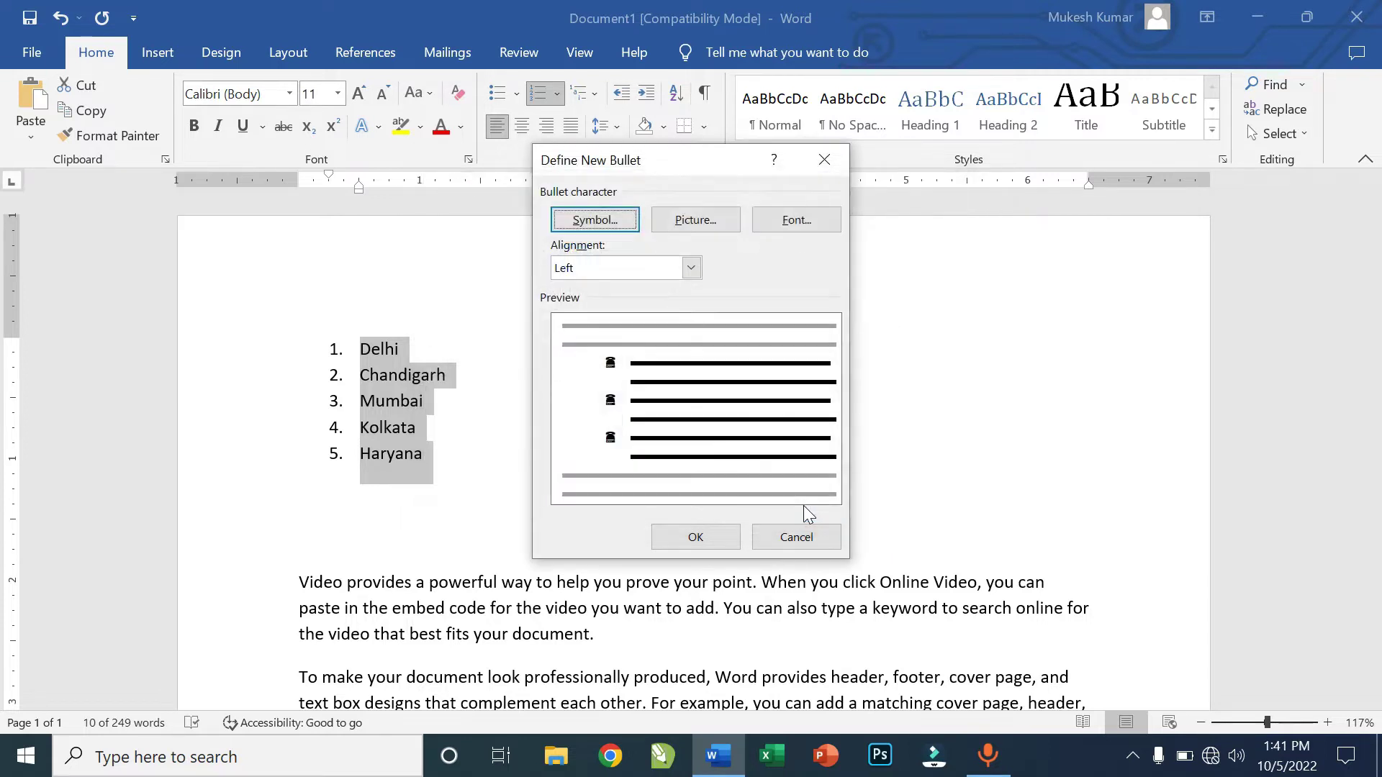
{"action": "left_click", "coordinate": [696, 539]}
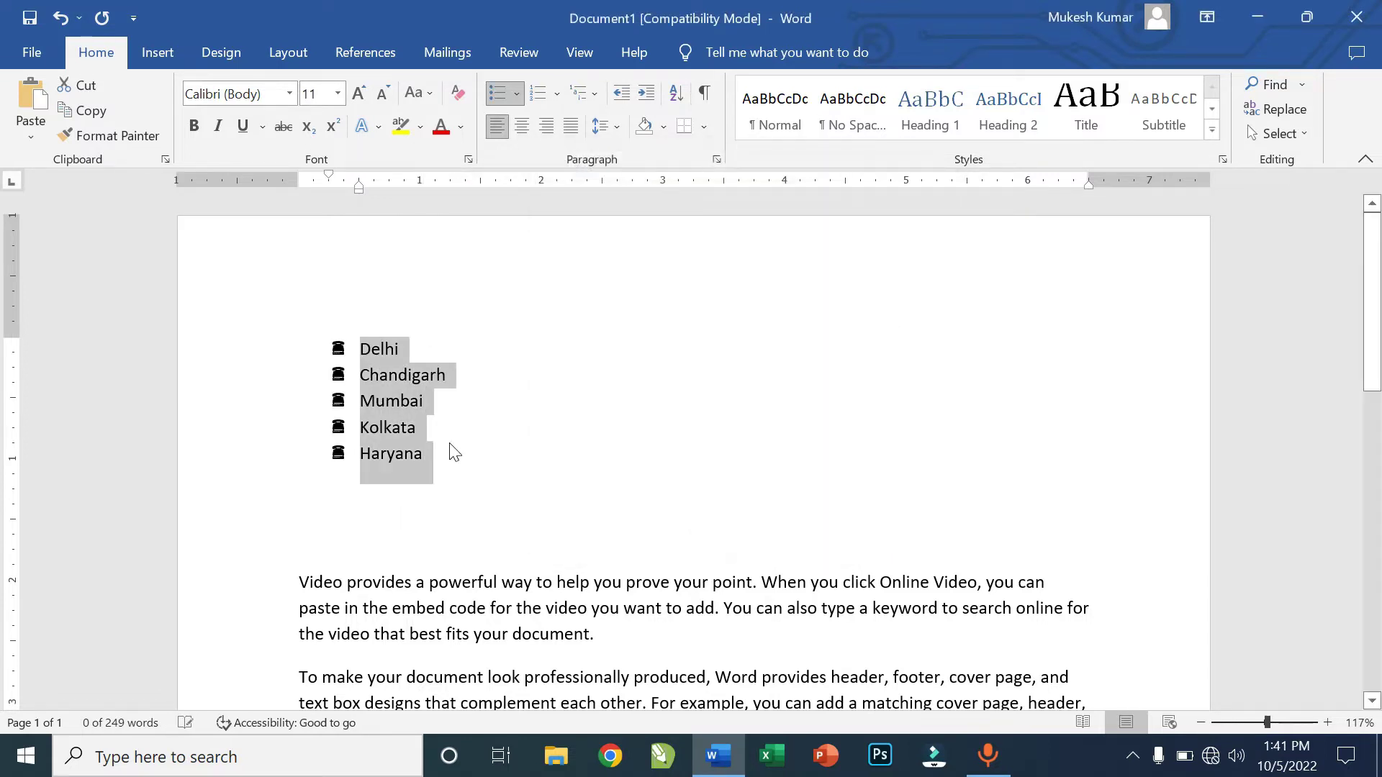
{"action": "left_click", "coordinate": [464, 429]}
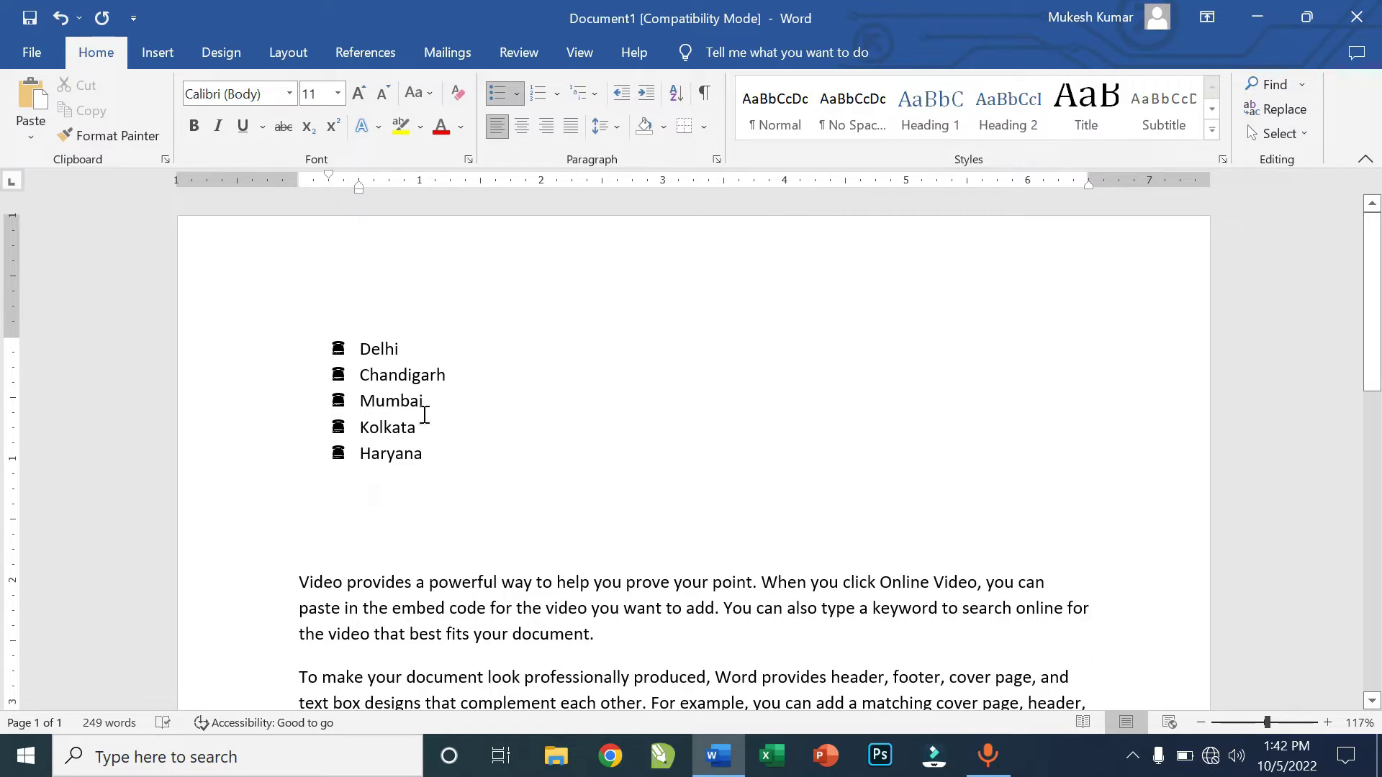
{"action": "left_click_drag", "start_coordinate": [447, 462], "coordinate": [314, 293]}
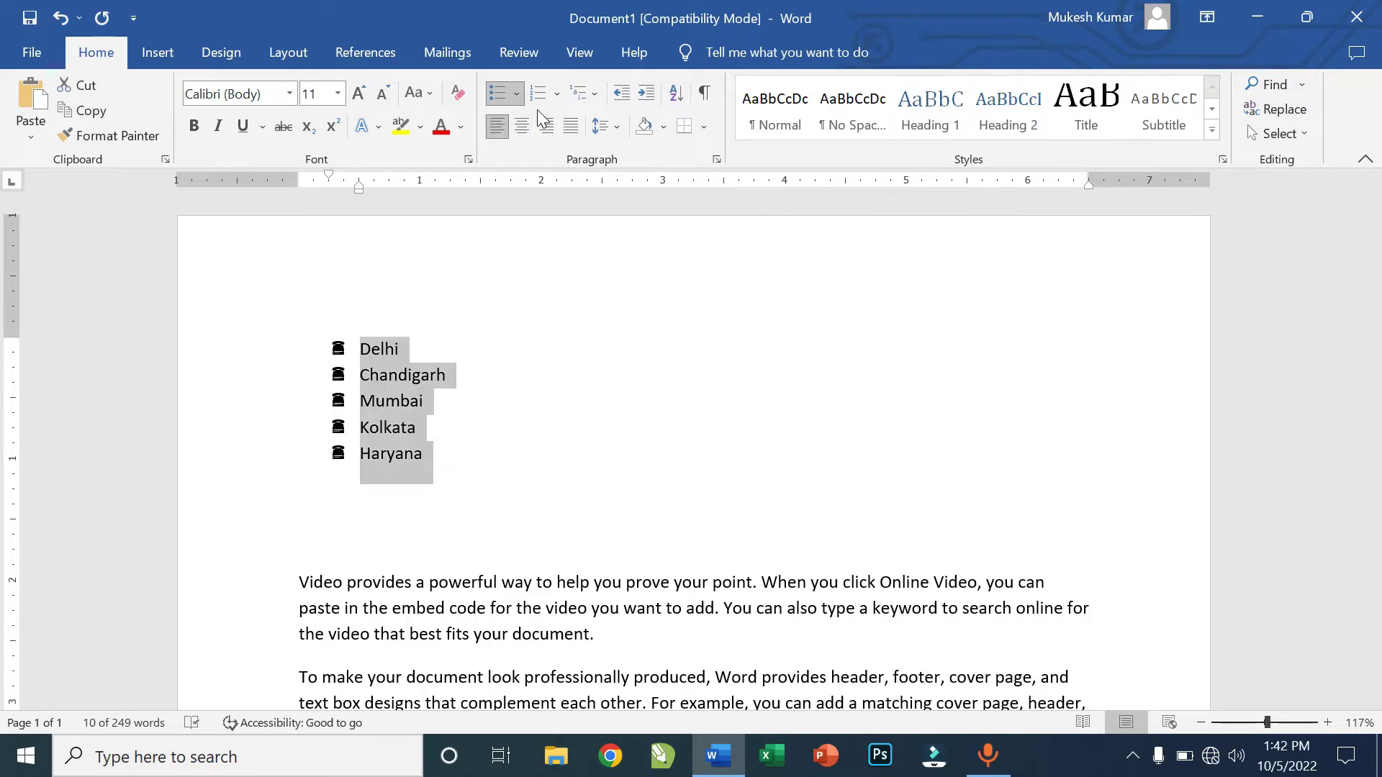
{"action": "left_click", "coordinate": [515, 101]}
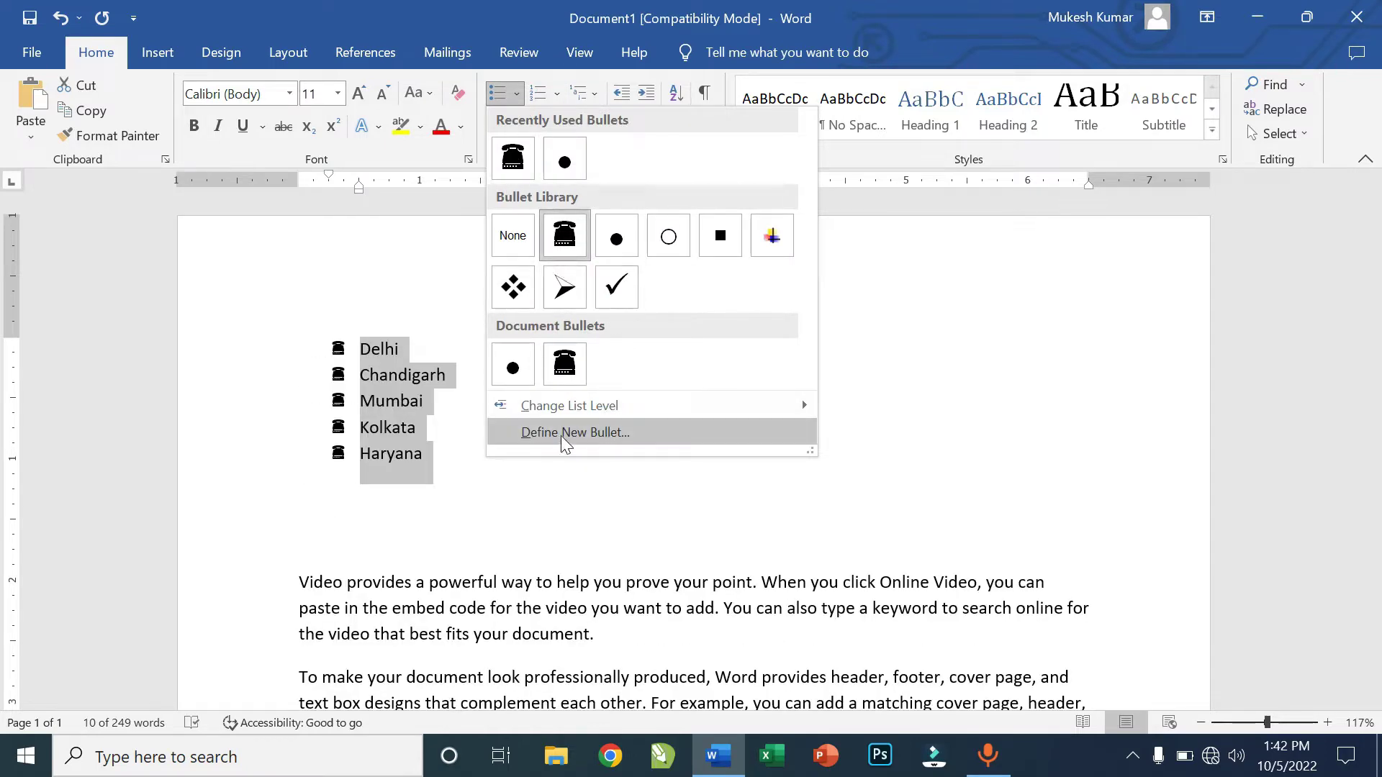
{"action": "left_click", "coordinate": [620, 435]}
{"action": "left_click", "coordinate": [595, 217]}
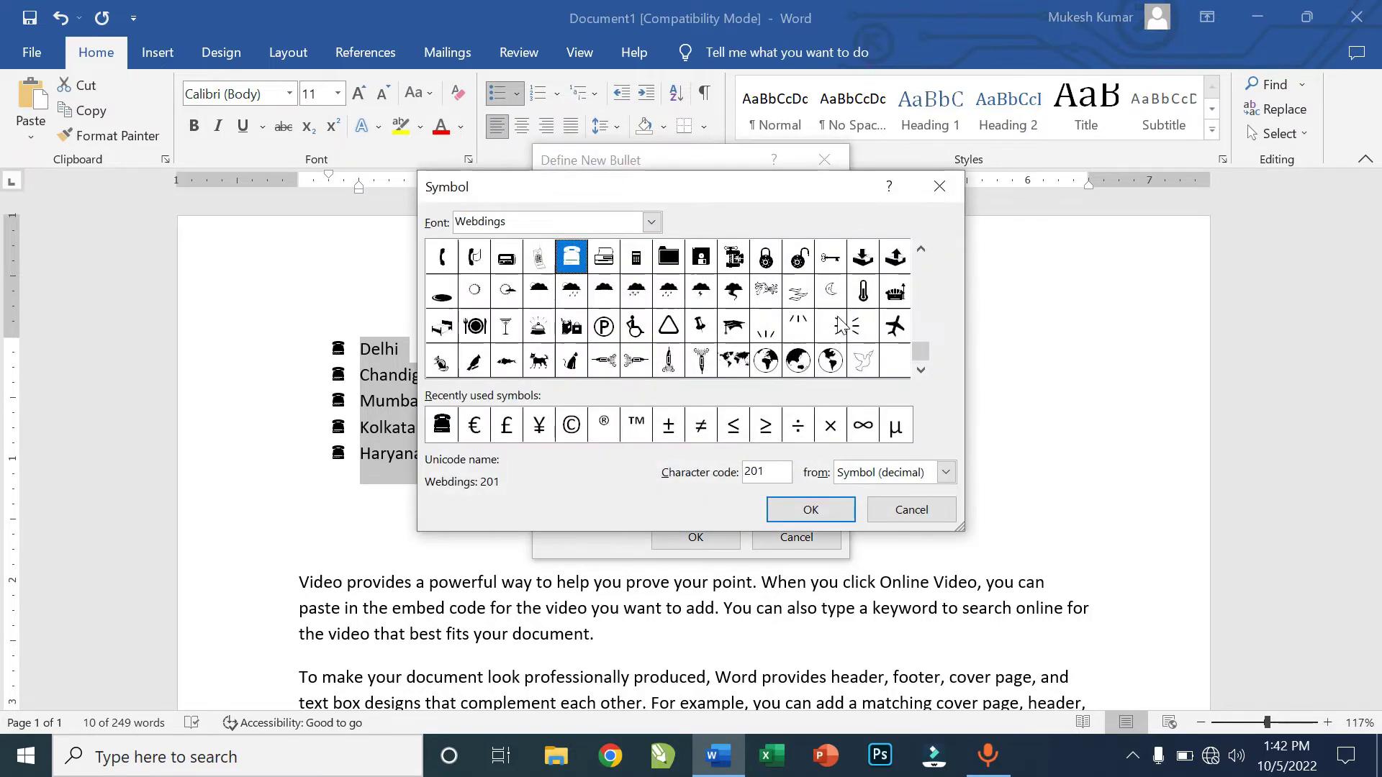
{"action": "left_click", "coordinate": [651, 222]}
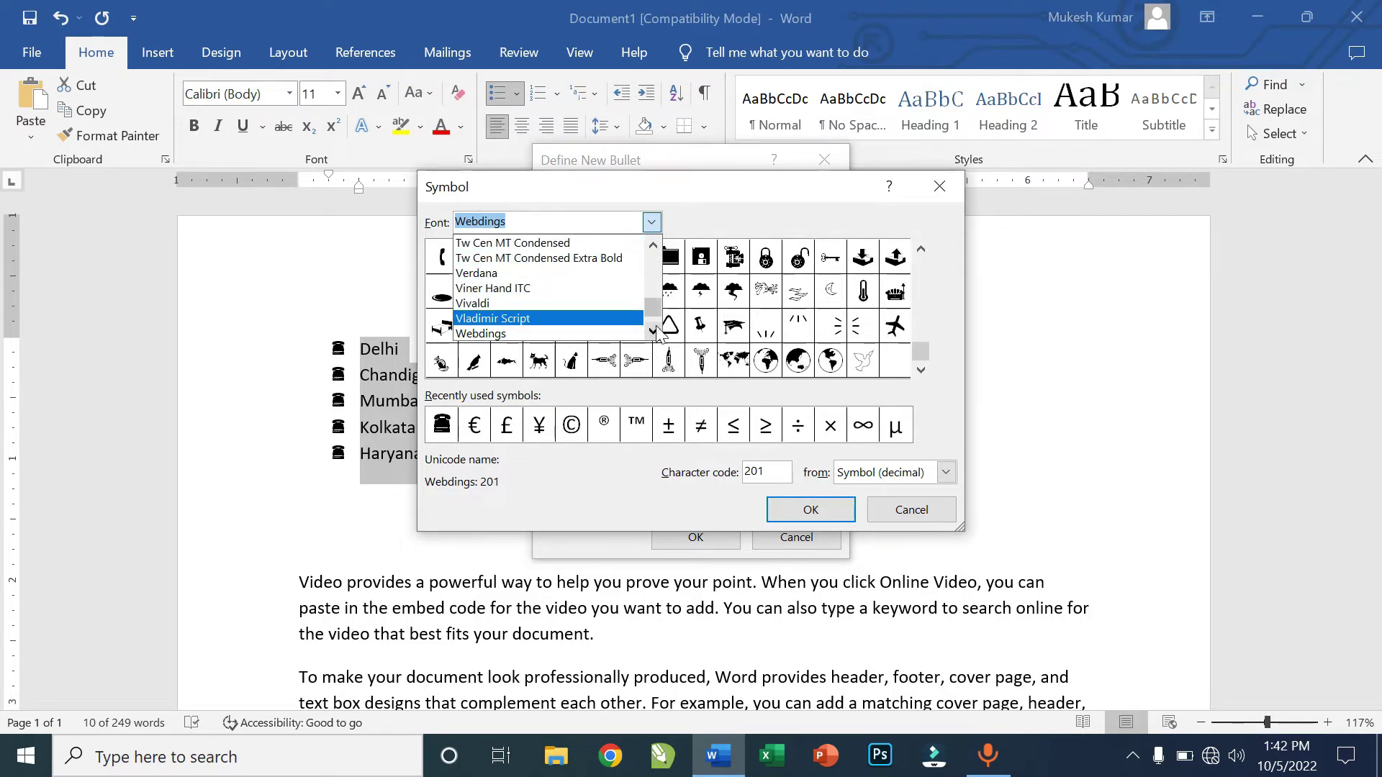
{"action": "left_click", "coordinate": [696, 208]}
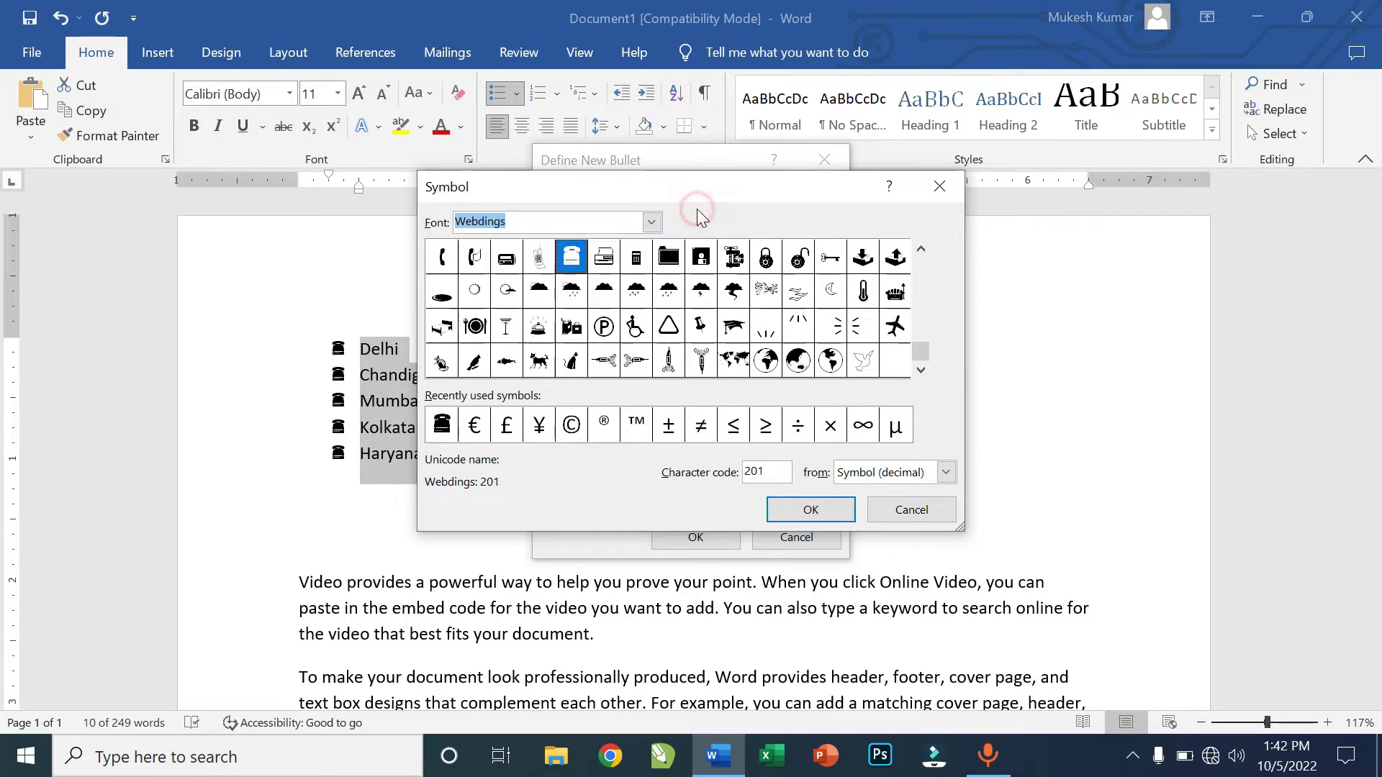
{"action": "left_click", "coordinate": [911, 509]}
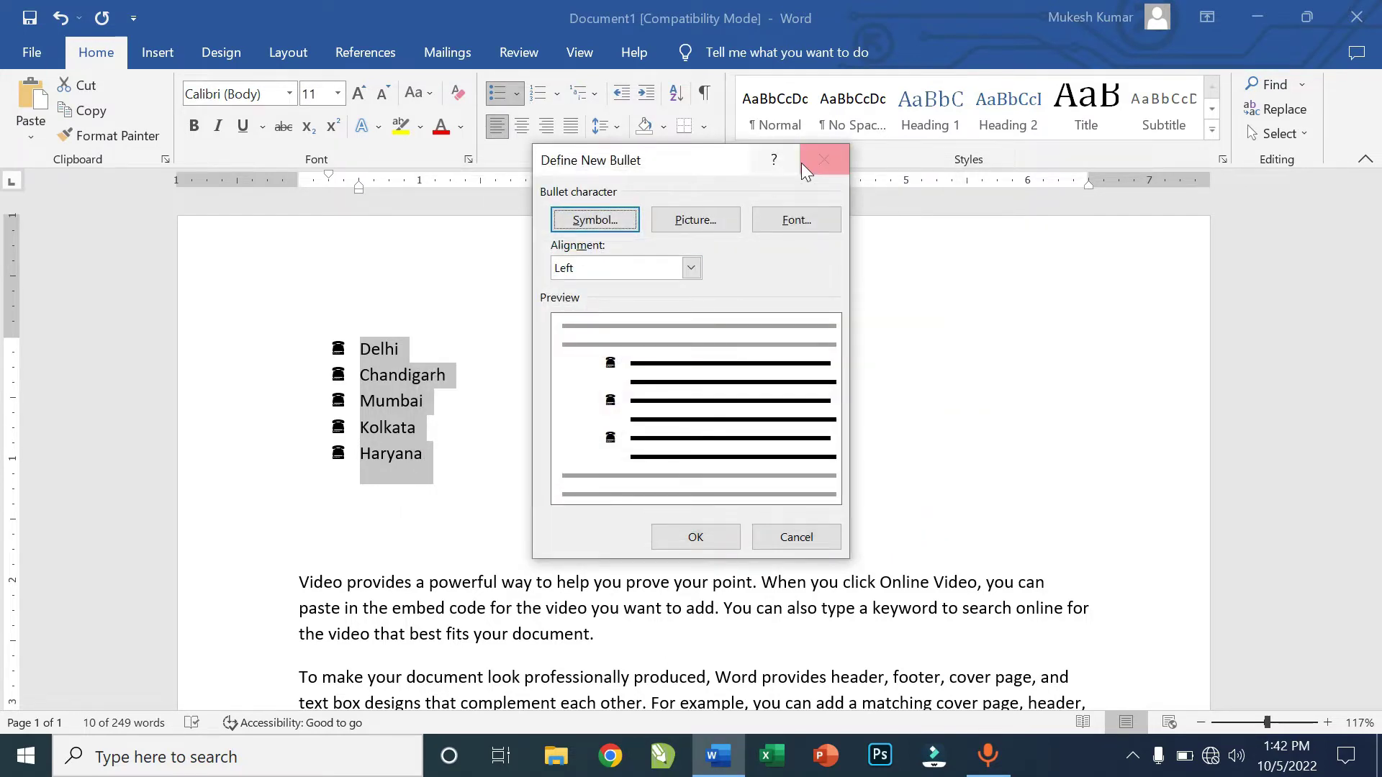
{"action": "left_click", "coordinate": [819, 162]}
Number the selected list from Delhi to Haryana in the 1) 2) 3) format and start its numbering at 5.
{"action": "left_click", "coordinate": [558, 97]}
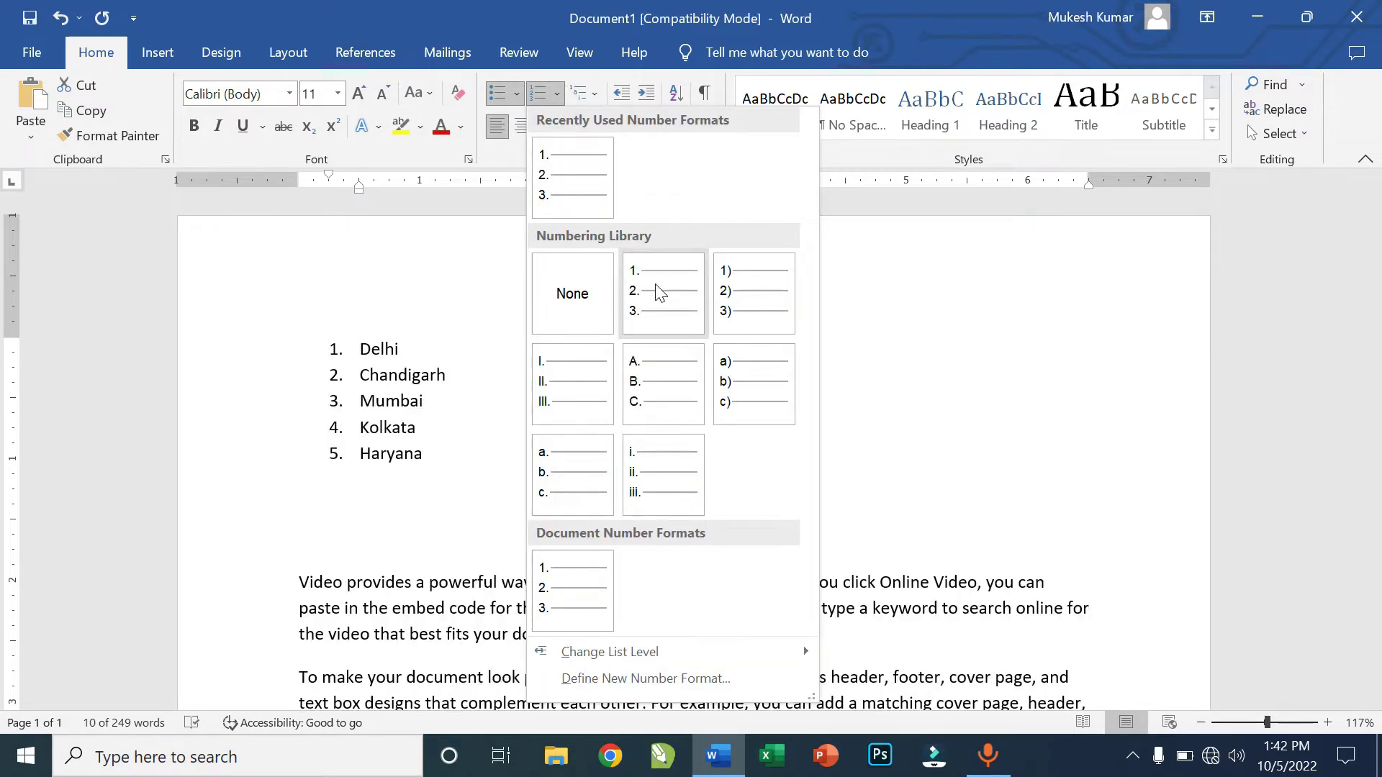
{"action": "left_click", "coordinate": [739, 296]}
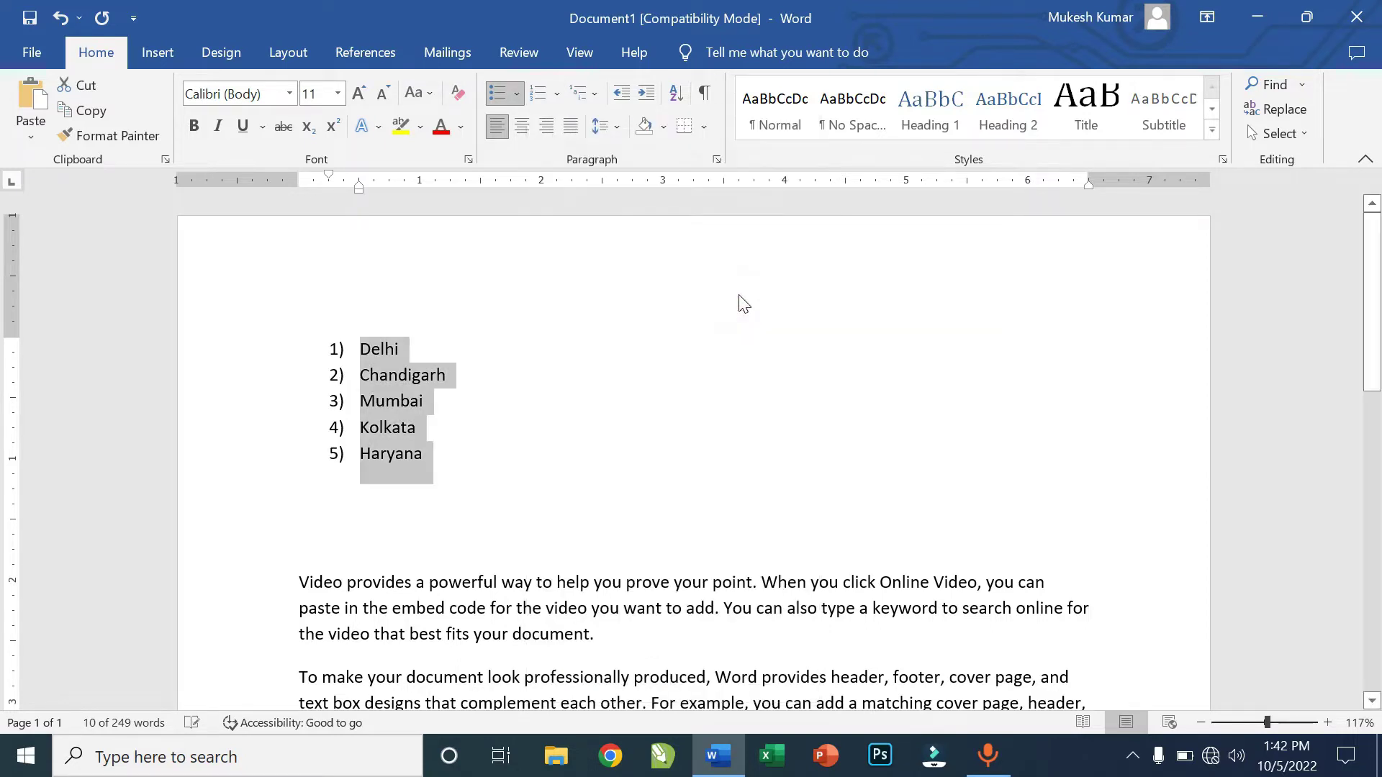
{"action": "left_click", "coordinate": [557, 94]}
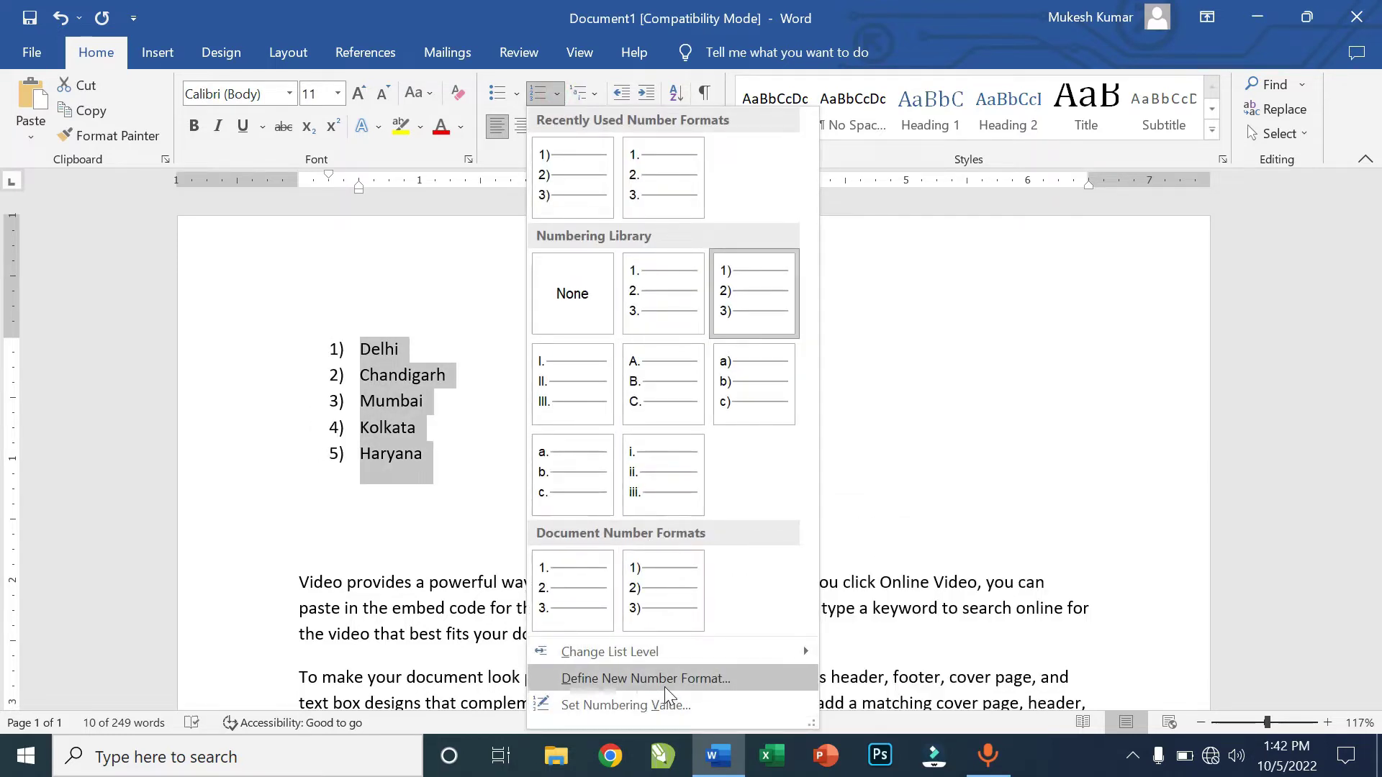
{"action": "left_click", "coordinate": [658, 705]}
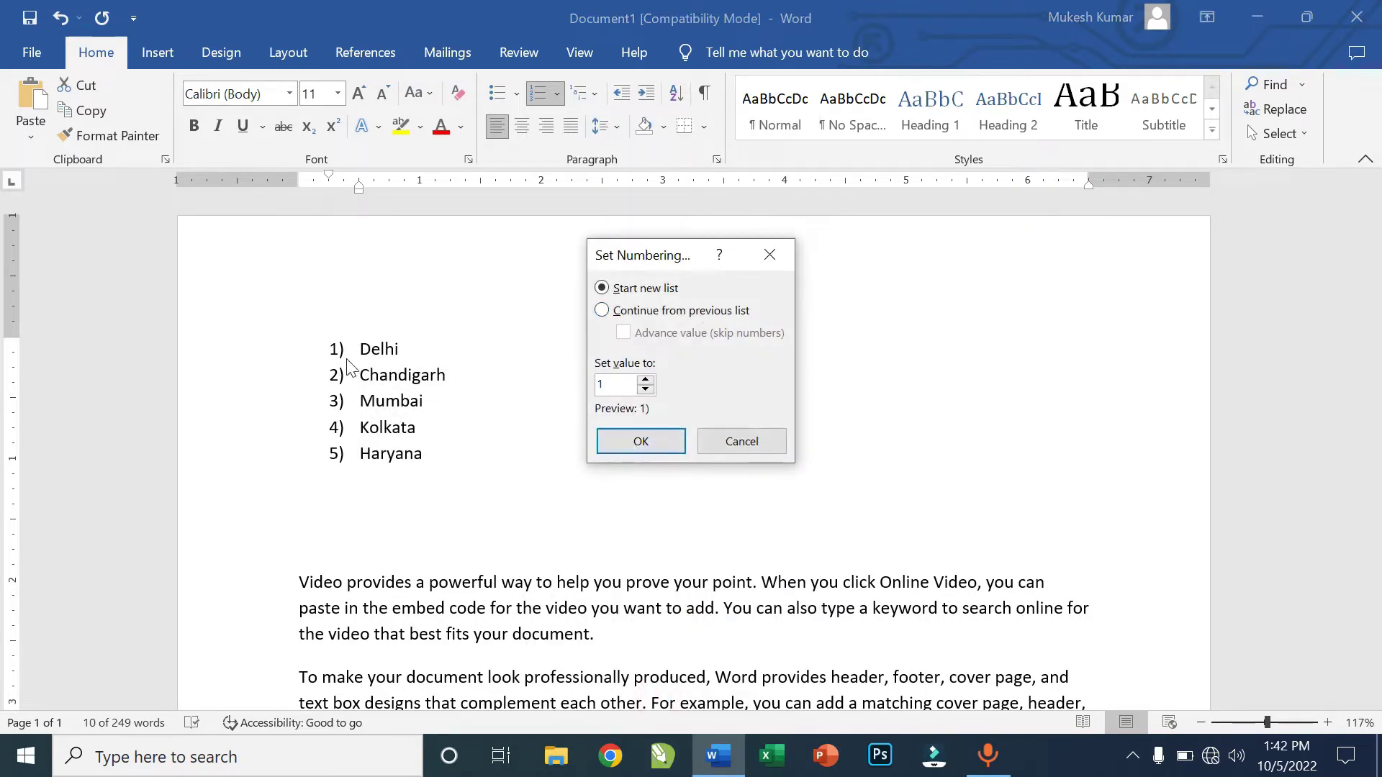
{"action": "double_click", "coordinate": [603, 386]}
{"action": "left_click", "coordinate": [611, 445]}
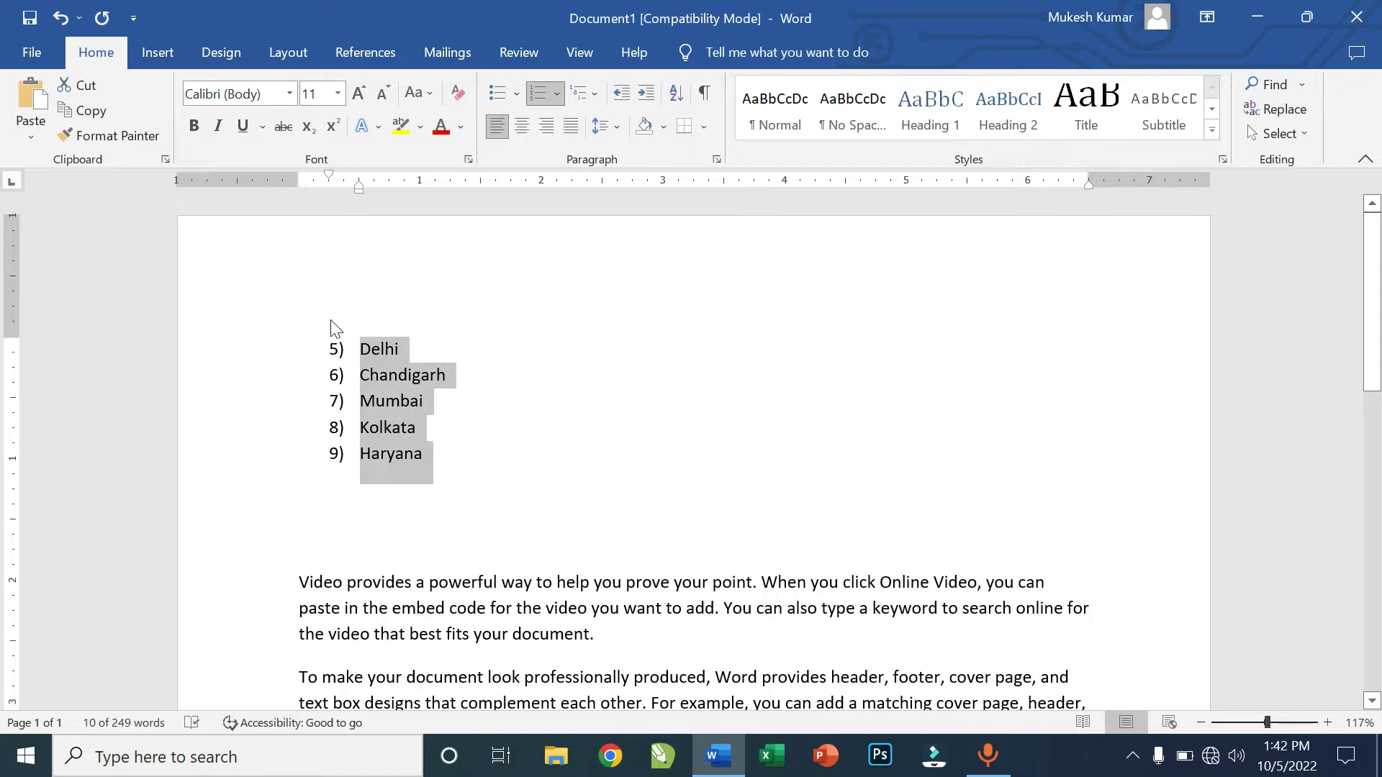
Set the numbering value of the list back to start at 1.
{"action": "left_click", "coordinate": [555, 97]}
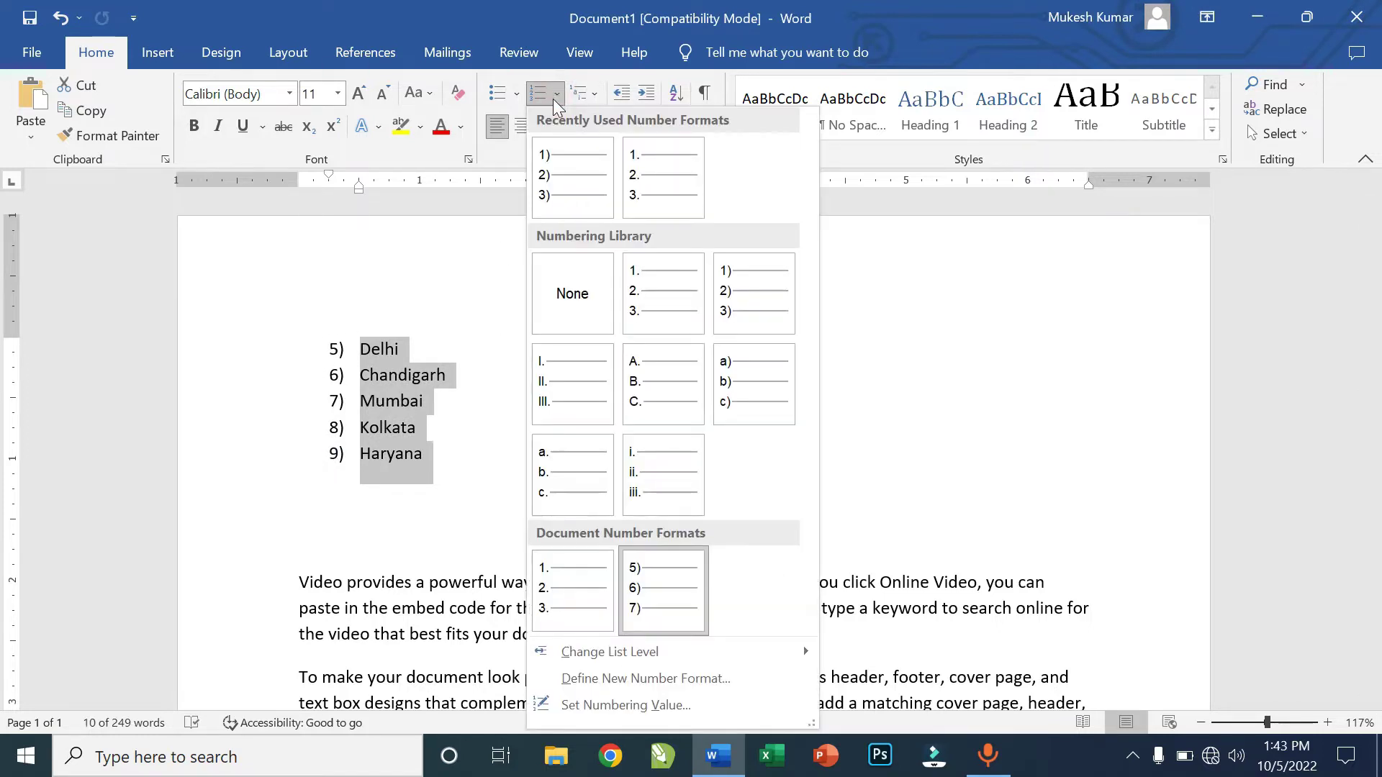
{"action": "left_click", "coordinate": [646, 715]}
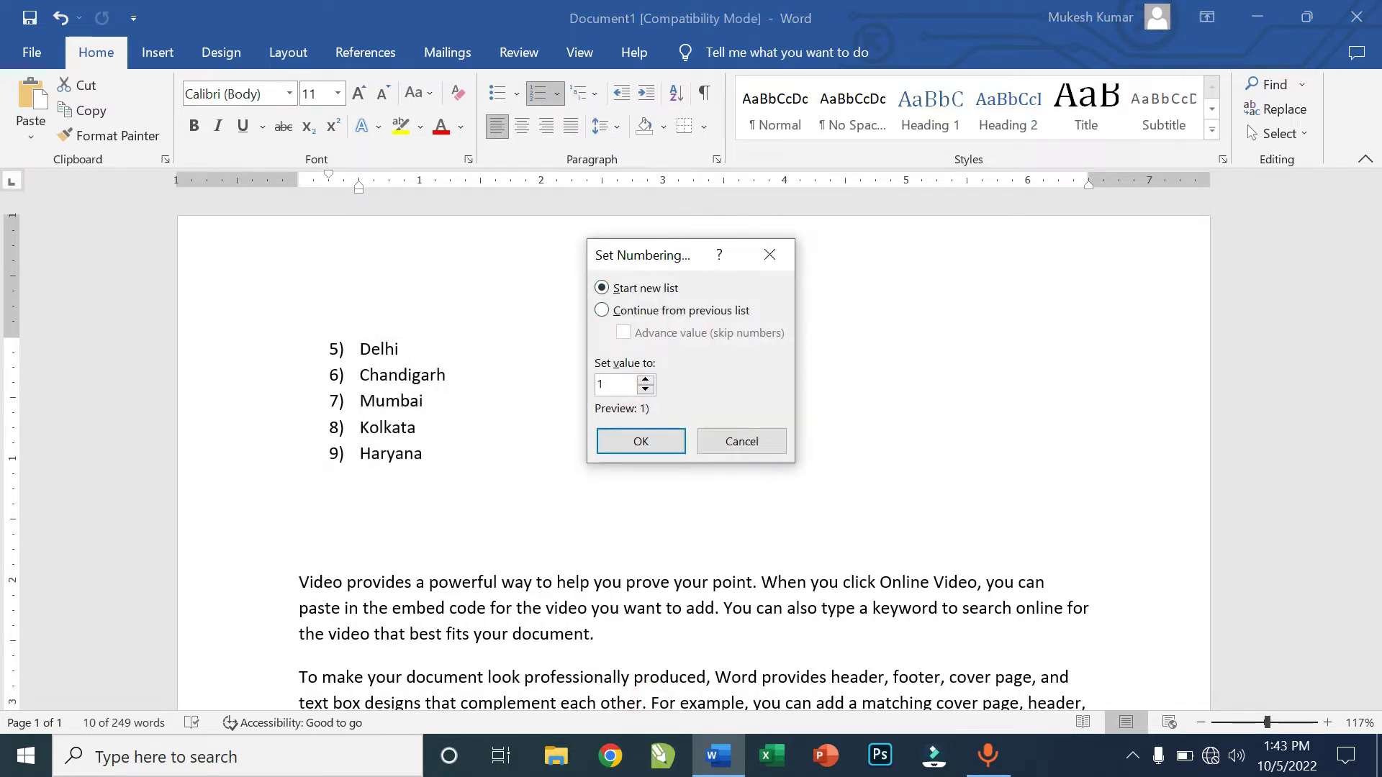
{"action": "type", "text": "1"}
{"action": "left_click", "coordinate": [641, 441]}
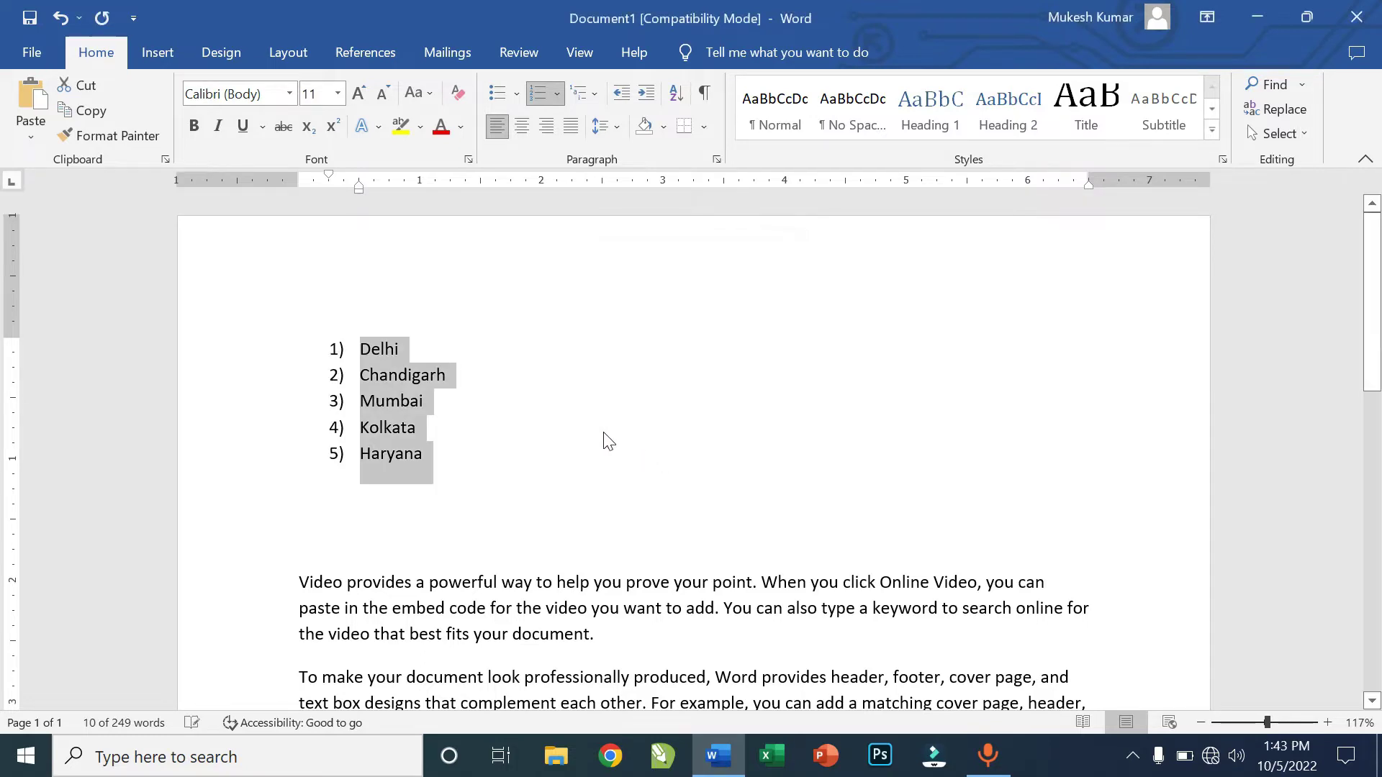
Define a new number format with an opening parenthesis before the number, so the list is numbered (1), (2), (3).
{"action": "left_click", "coordinate": [557, 95]}
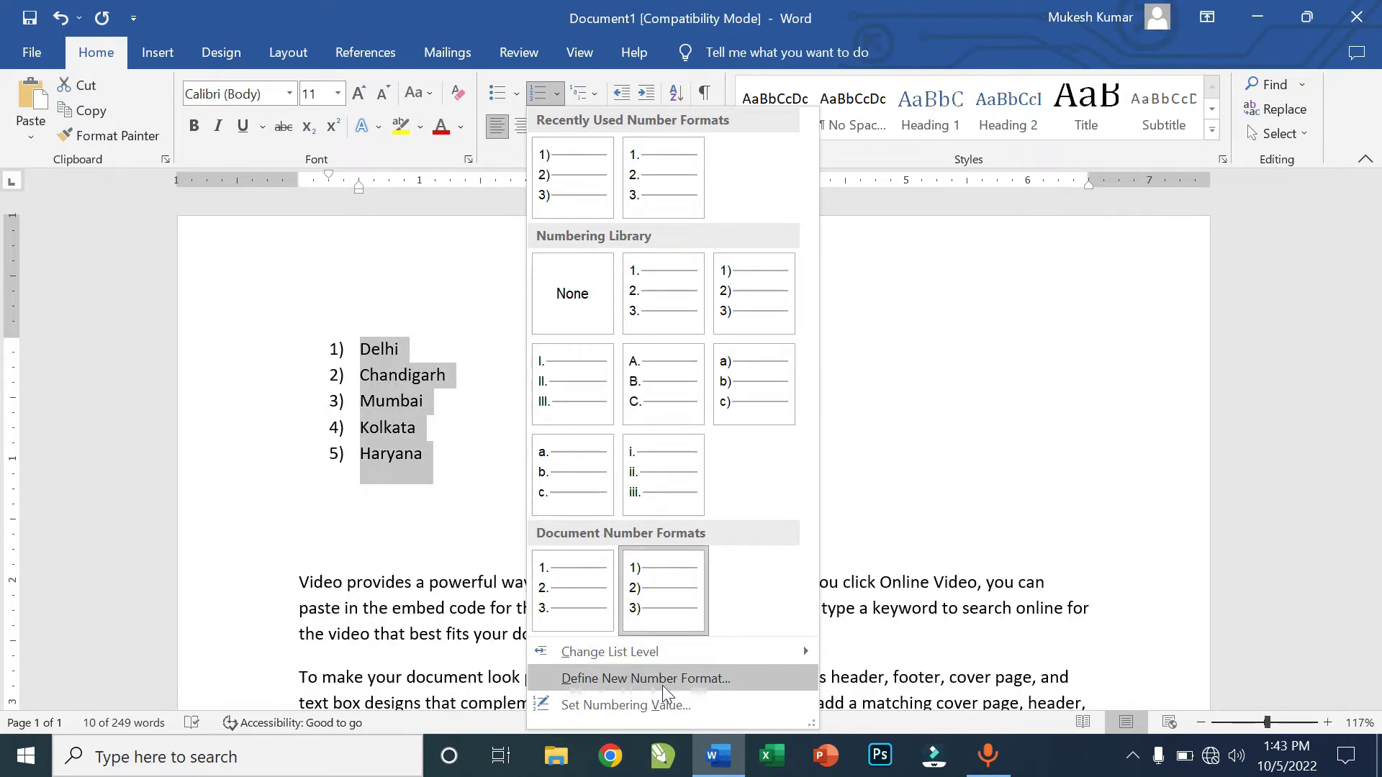
{"action": "left_click", "coordinate": [689, 680]}
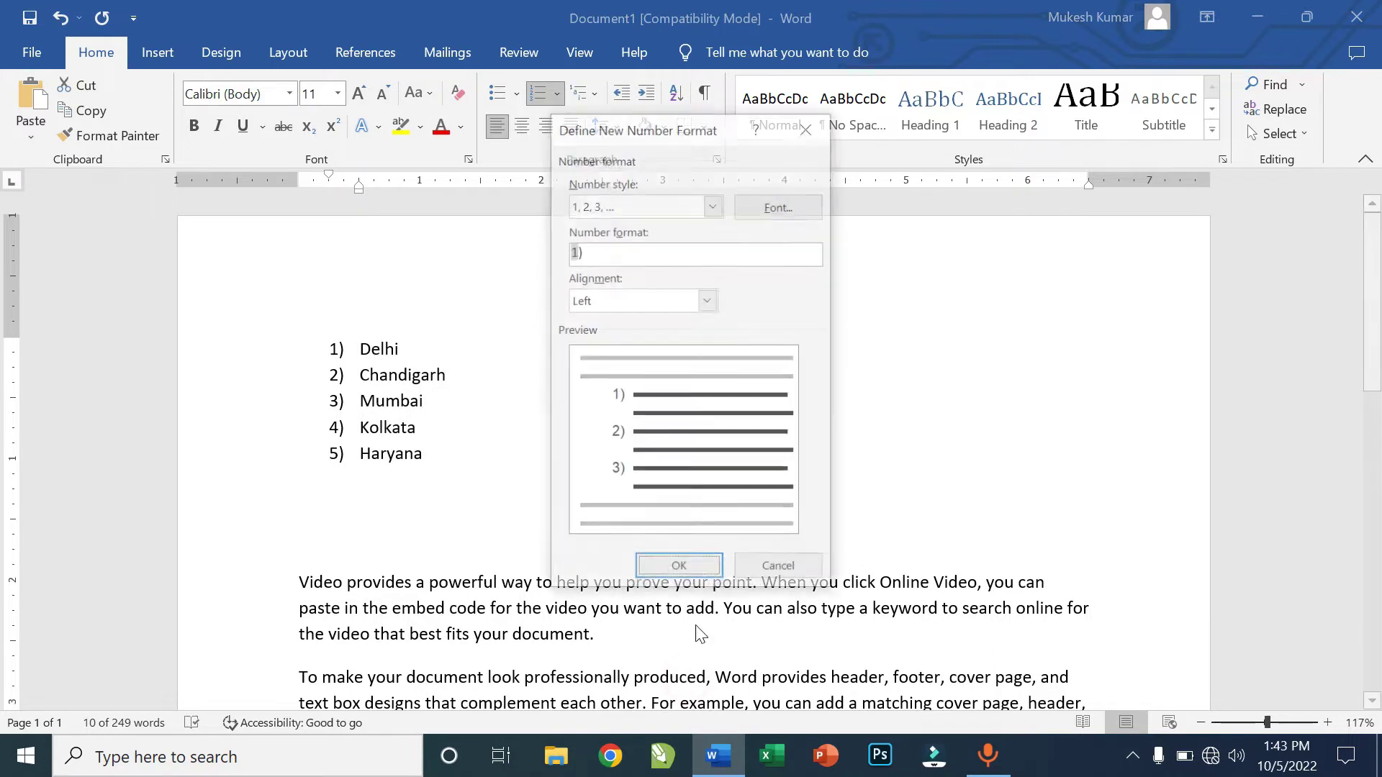
{"action": "left_click", "coordinate": [611, 254]}
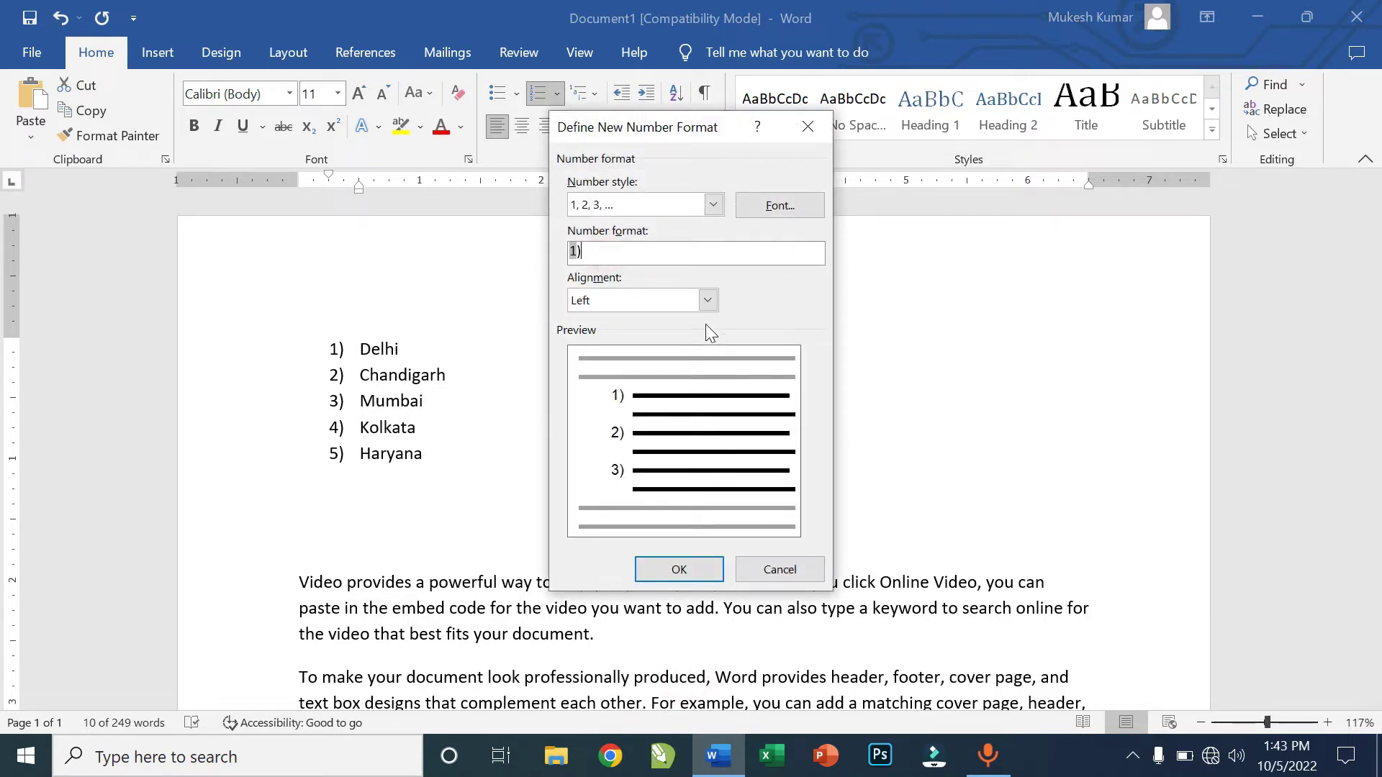
{"action": "key", "text": "Home"}
{"action": "type", "text": "("}
{"action": "left_click", "coordinate": [652, 568]}
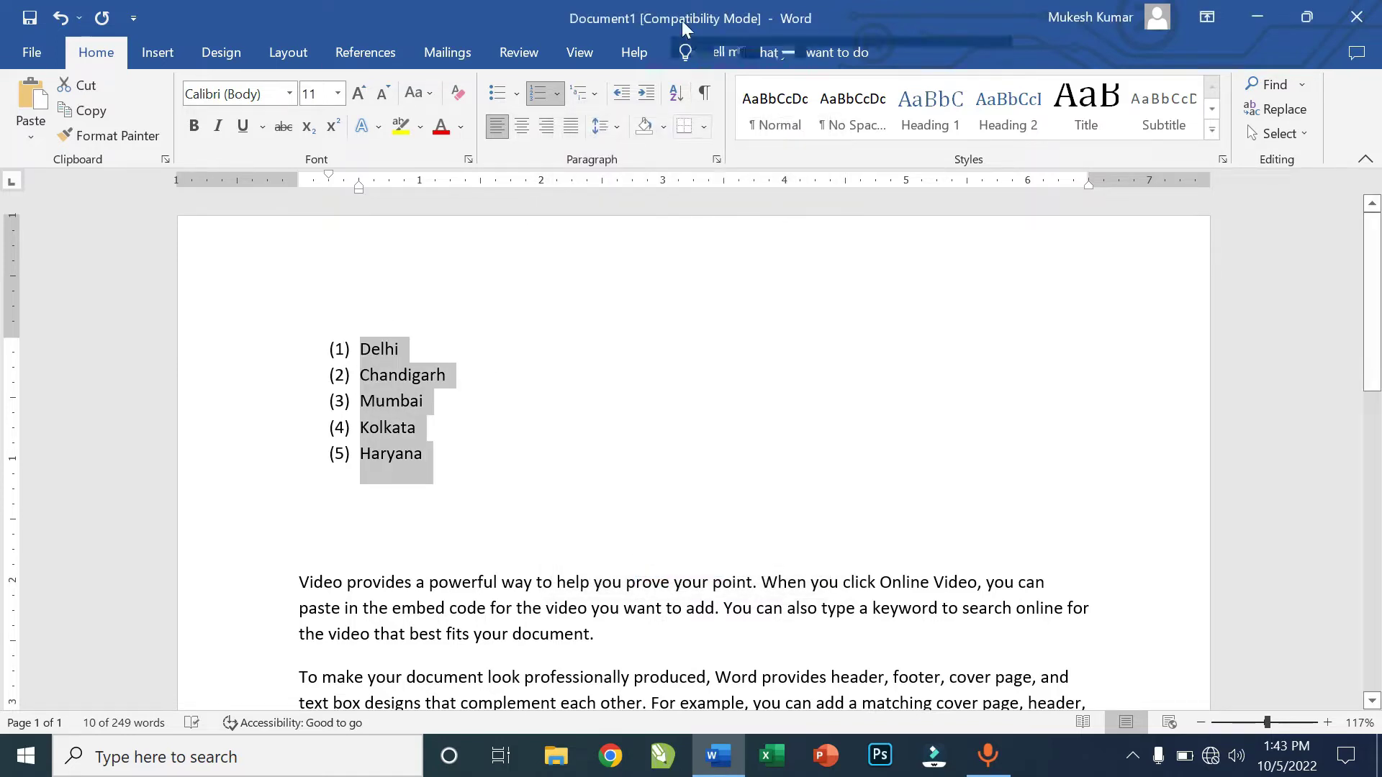
Change the list's numbering to the uppercase Roman numeral format I. II. III.
{"action": "left_click", "coordinate": [556, 94]}
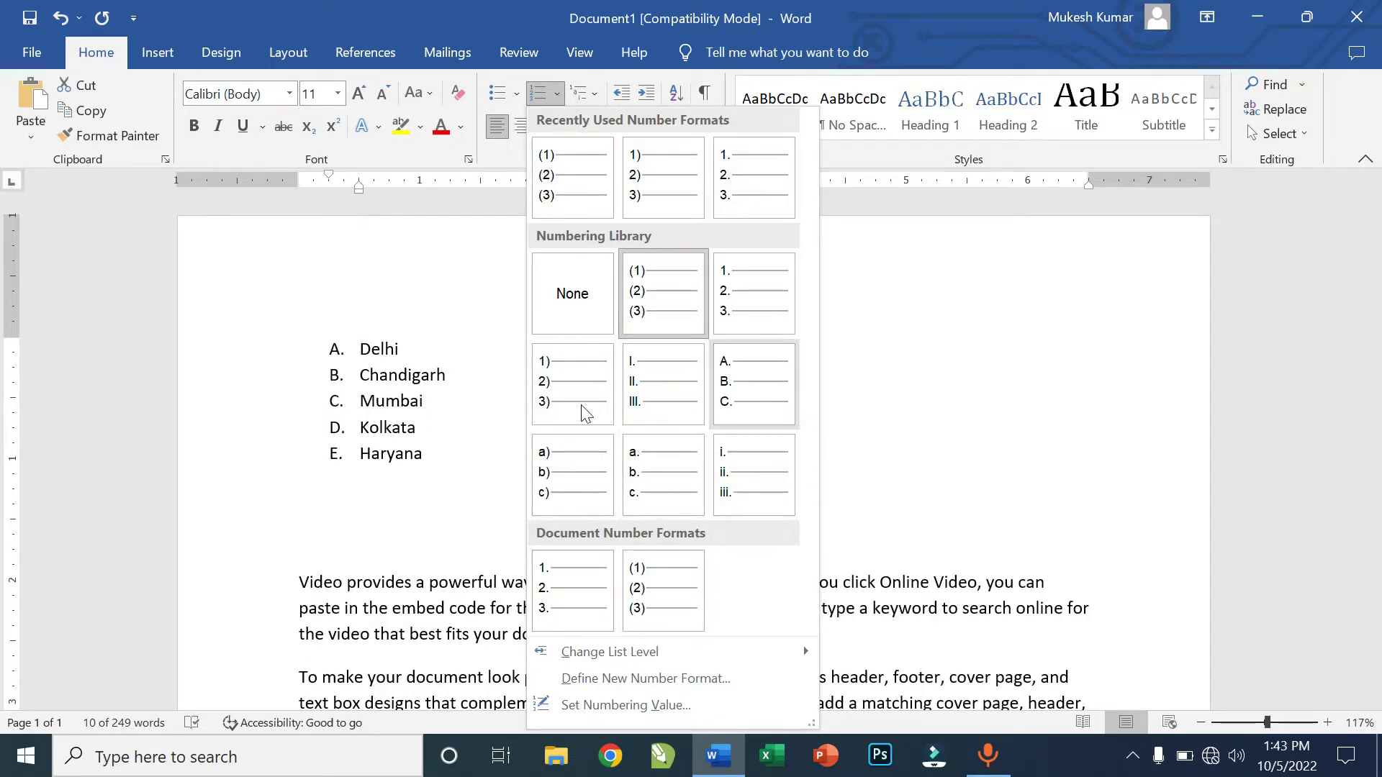
{"action": "left_click", "coordinate": [658, 378]}
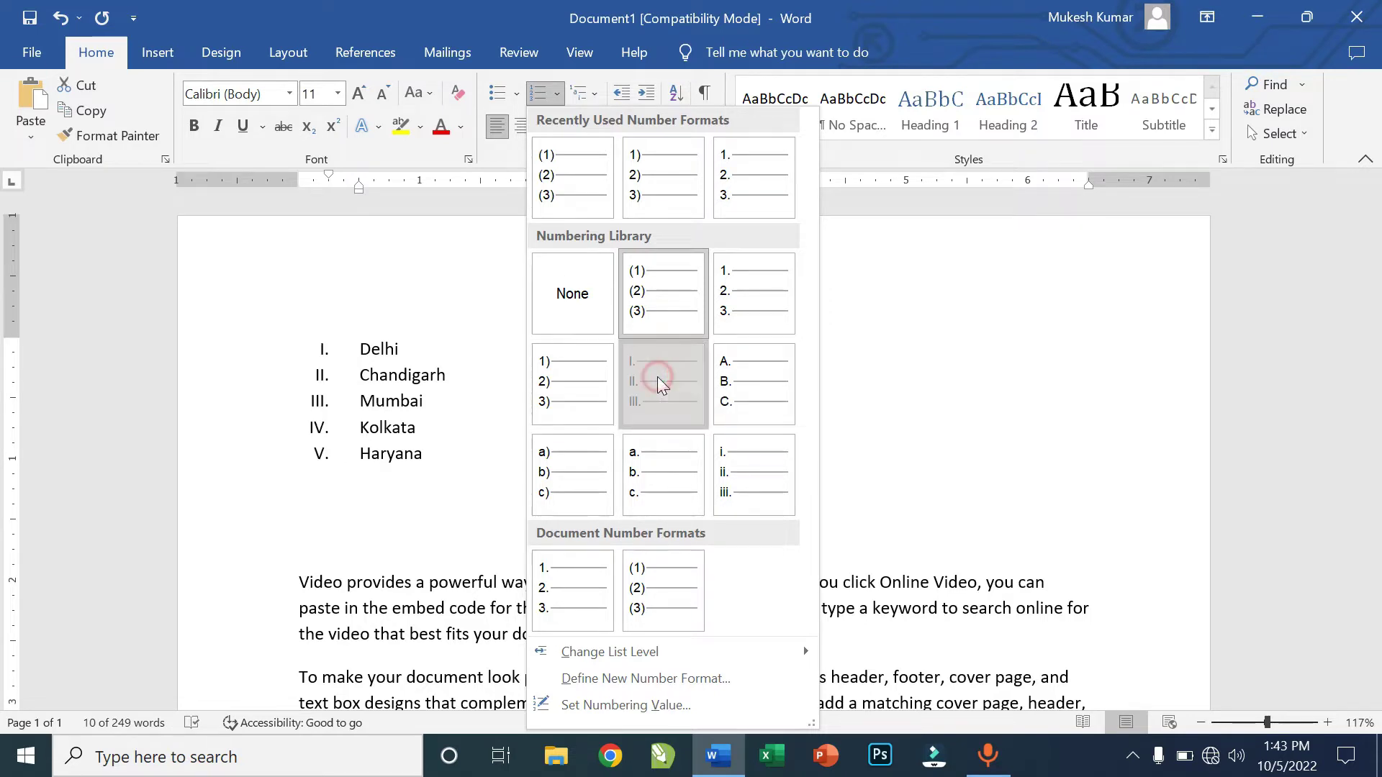
{"action": "left_click", "coordinate": [556, 94]}
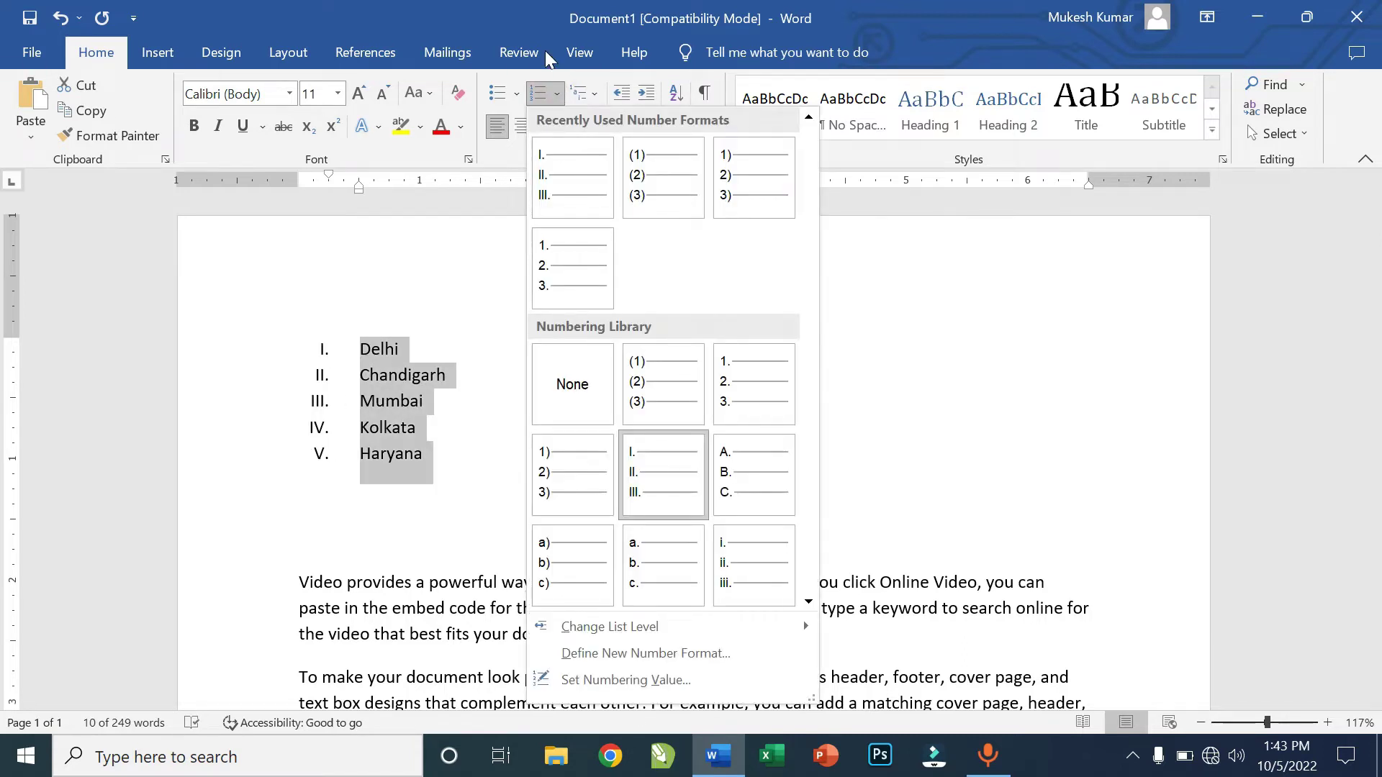
{"action": "left_click", "coordinate": [550, 75]}
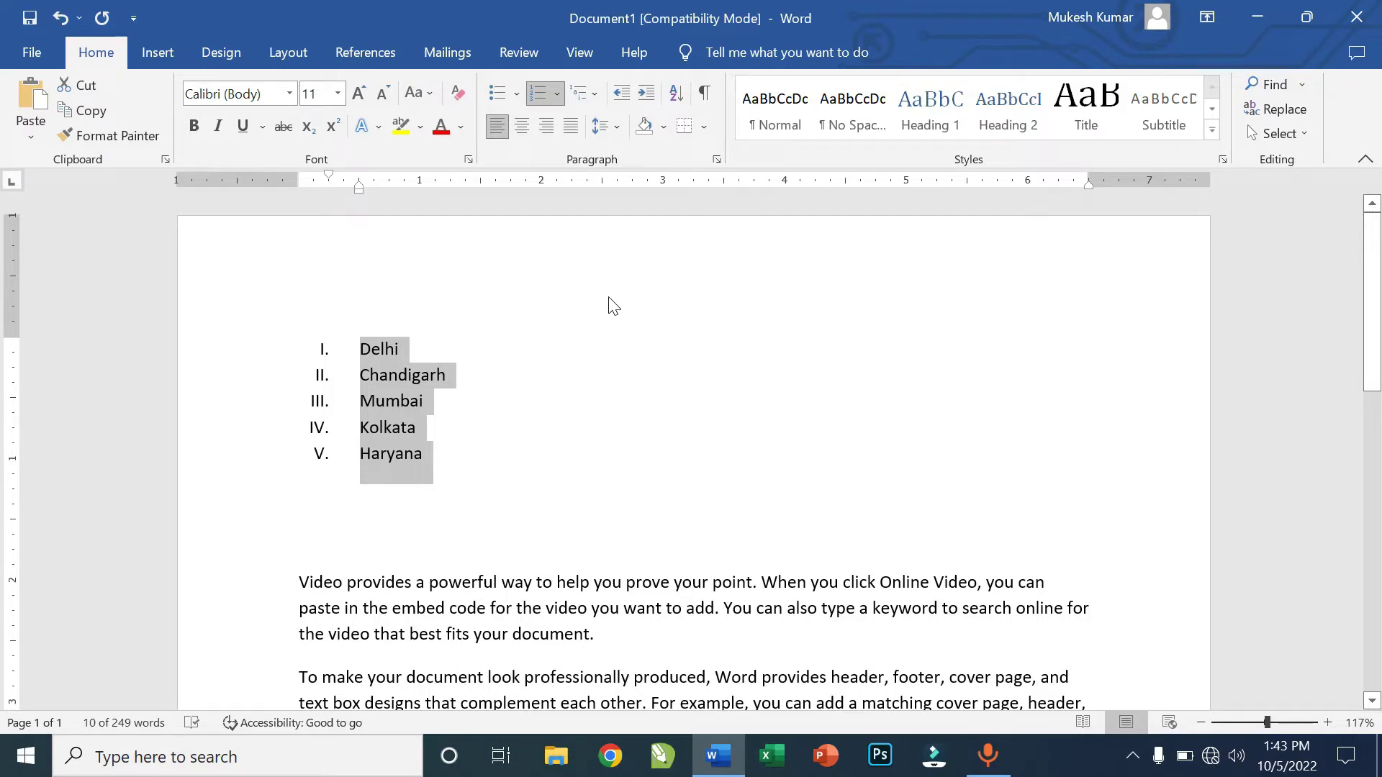
Remove the numbering from the five places, reapply it once, and remove it again to leave plain paragraphs.
{"action": "left_click", "coordinate": [545, 103]}
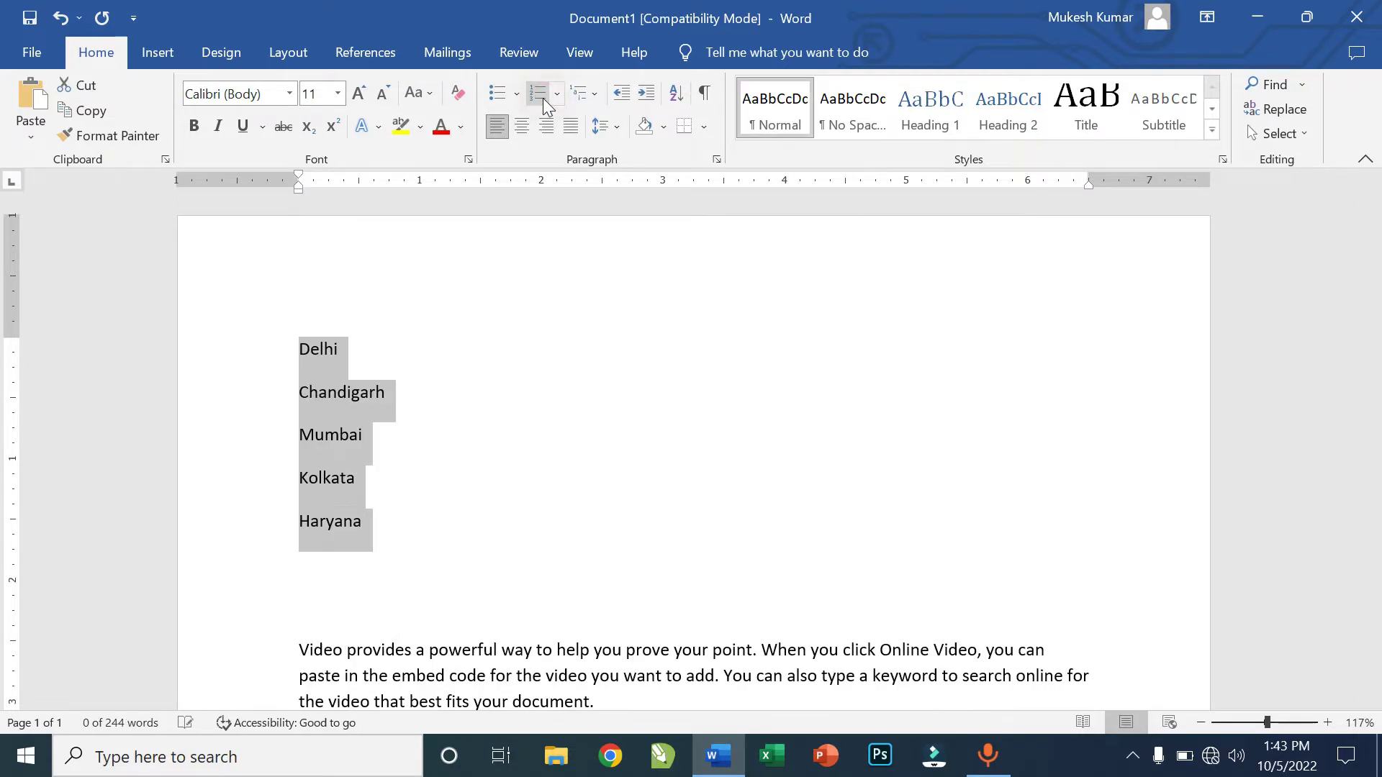
{"action": "left_click", "coordinate": [530, 92]}
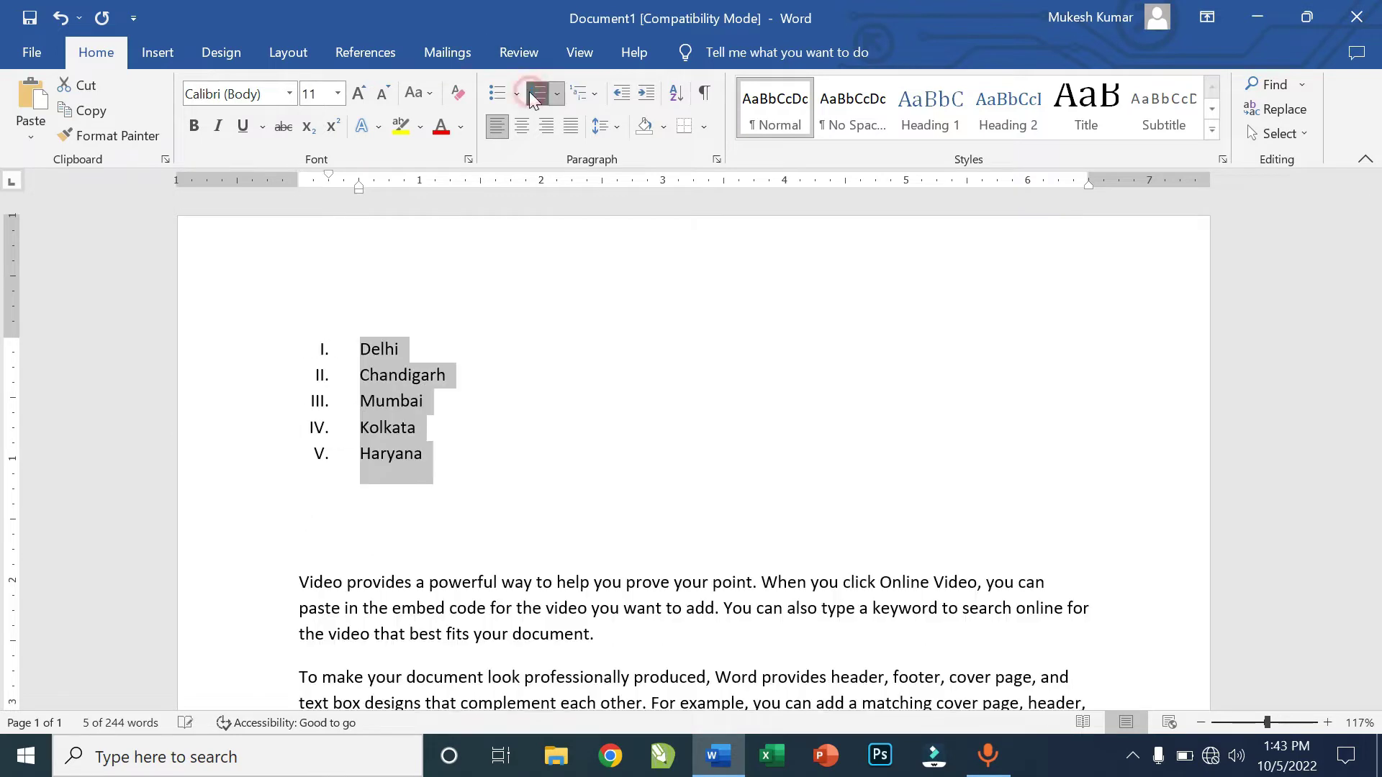
{"action": "left_click", "coordinate": [530, 93]}
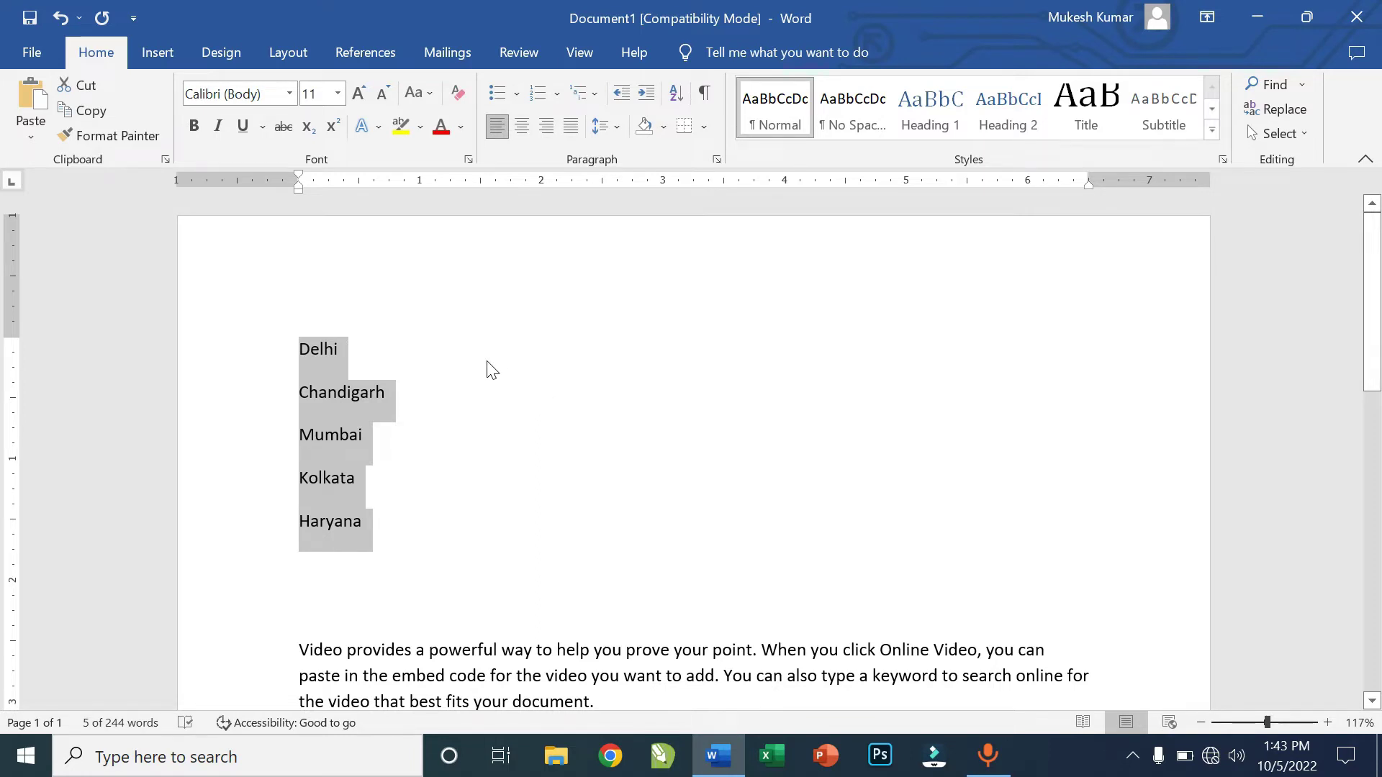
Apply the multilevel list style with diamond, arrow and square bullets to the five selected places.
{"action": "left_click", "coordinate": [596, 99]}
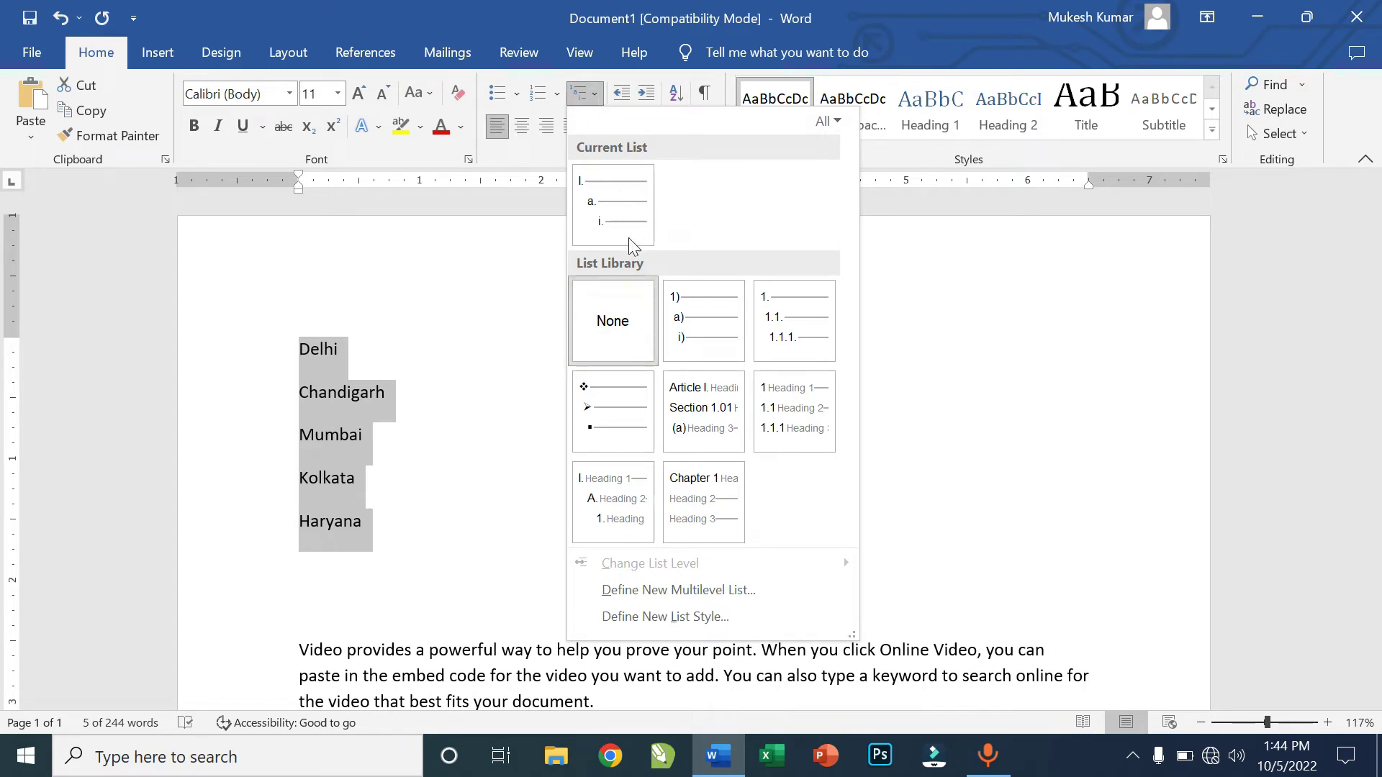
{"action": "left_click", "coordinate": [472, 327]}
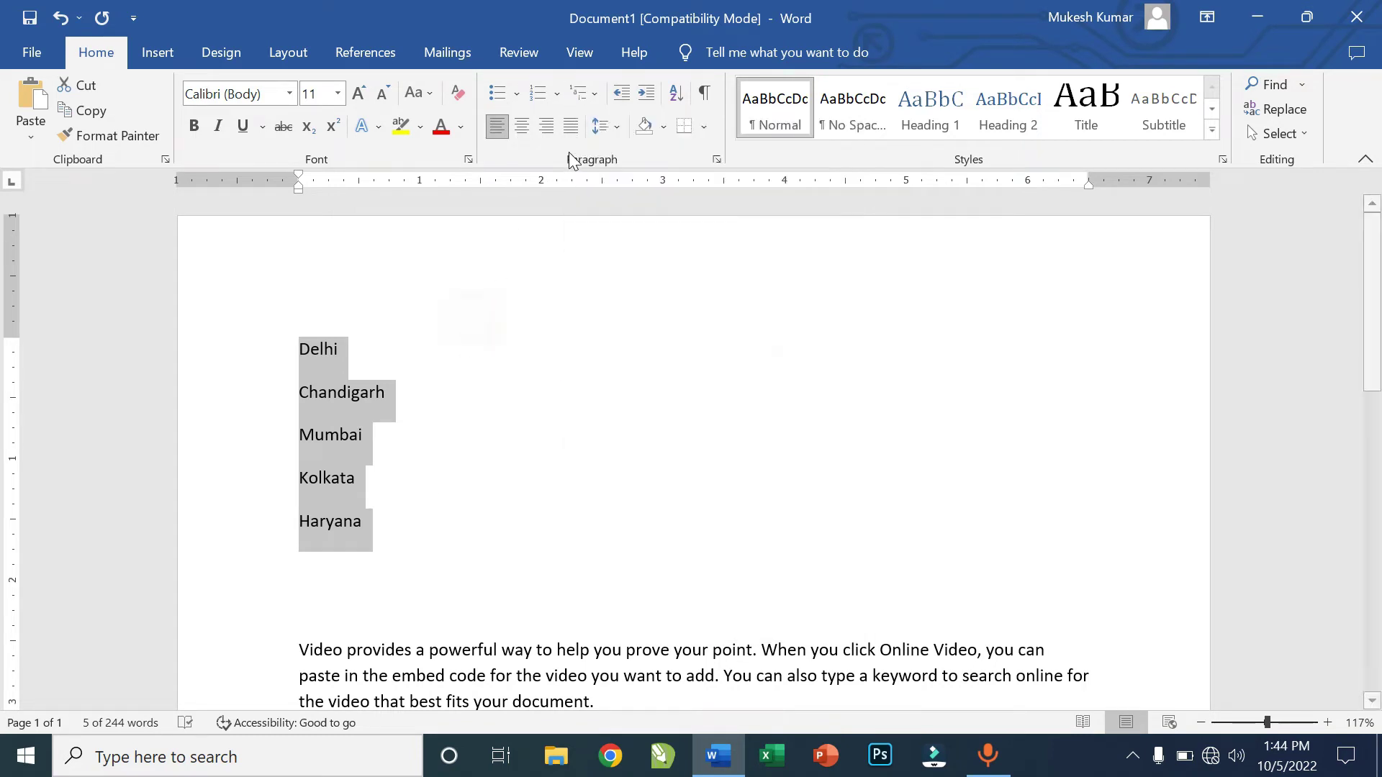
{"action": "left_click", "coordinate": [596, 97]}
{"action": "left_click", "coordinate": [596, 97]}
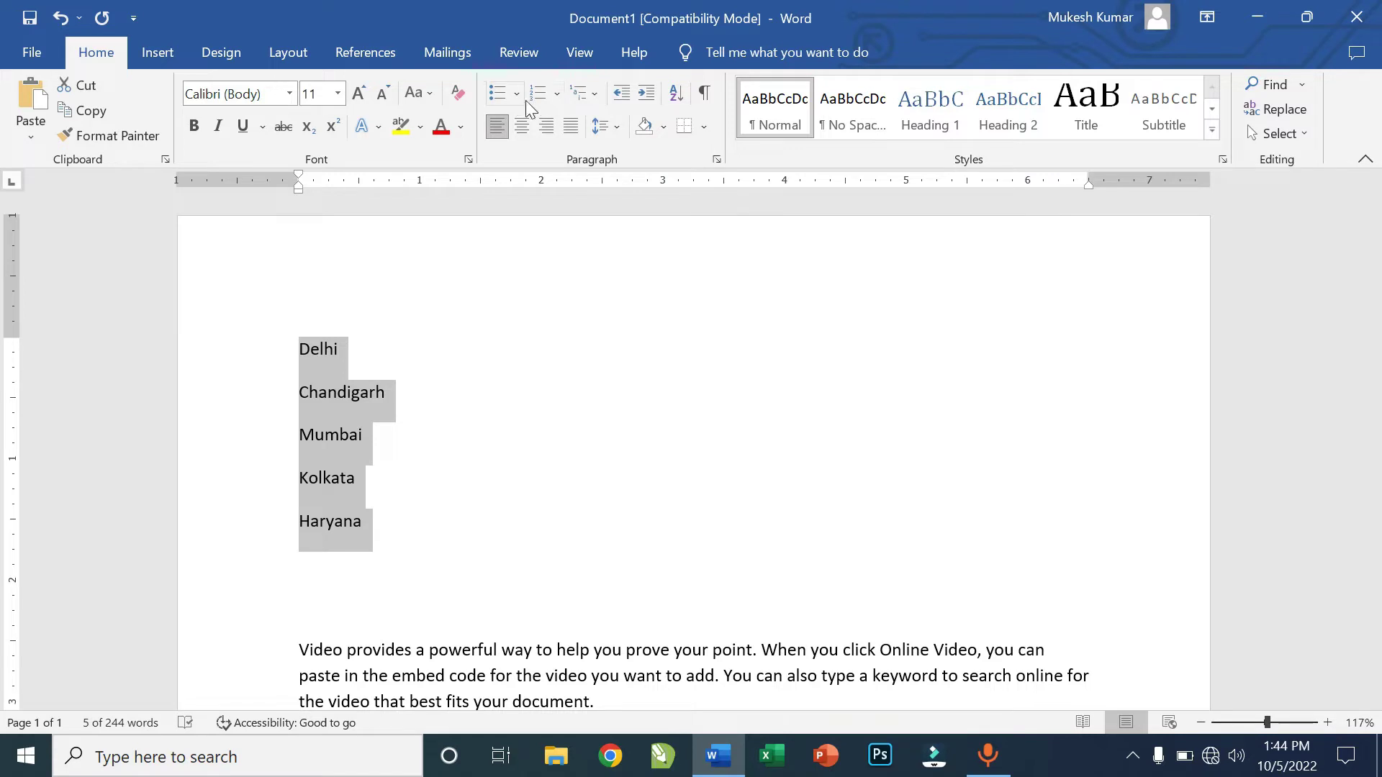
{"action": "left_click", "coordinate": [595, 102]}
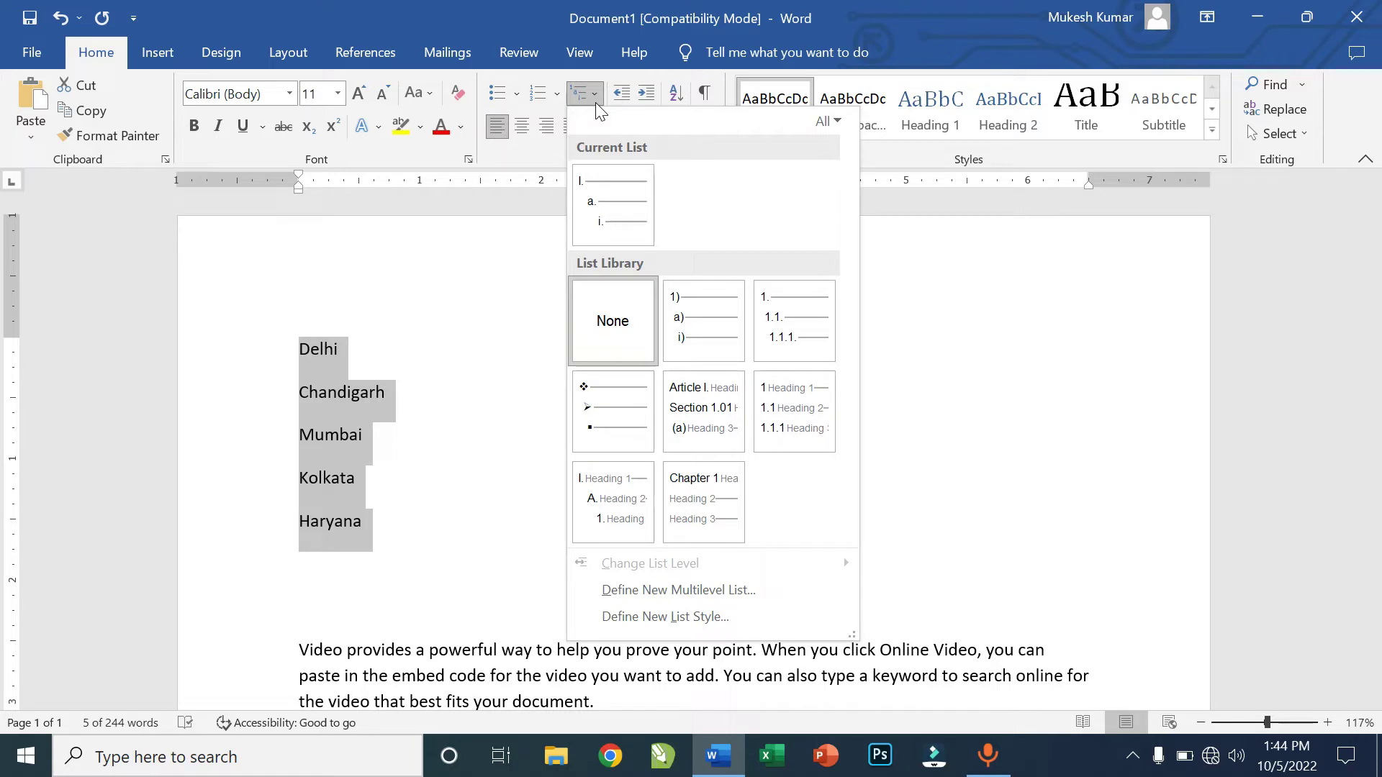
{"action": "mouse_move", "coordinate": [617, 420]}
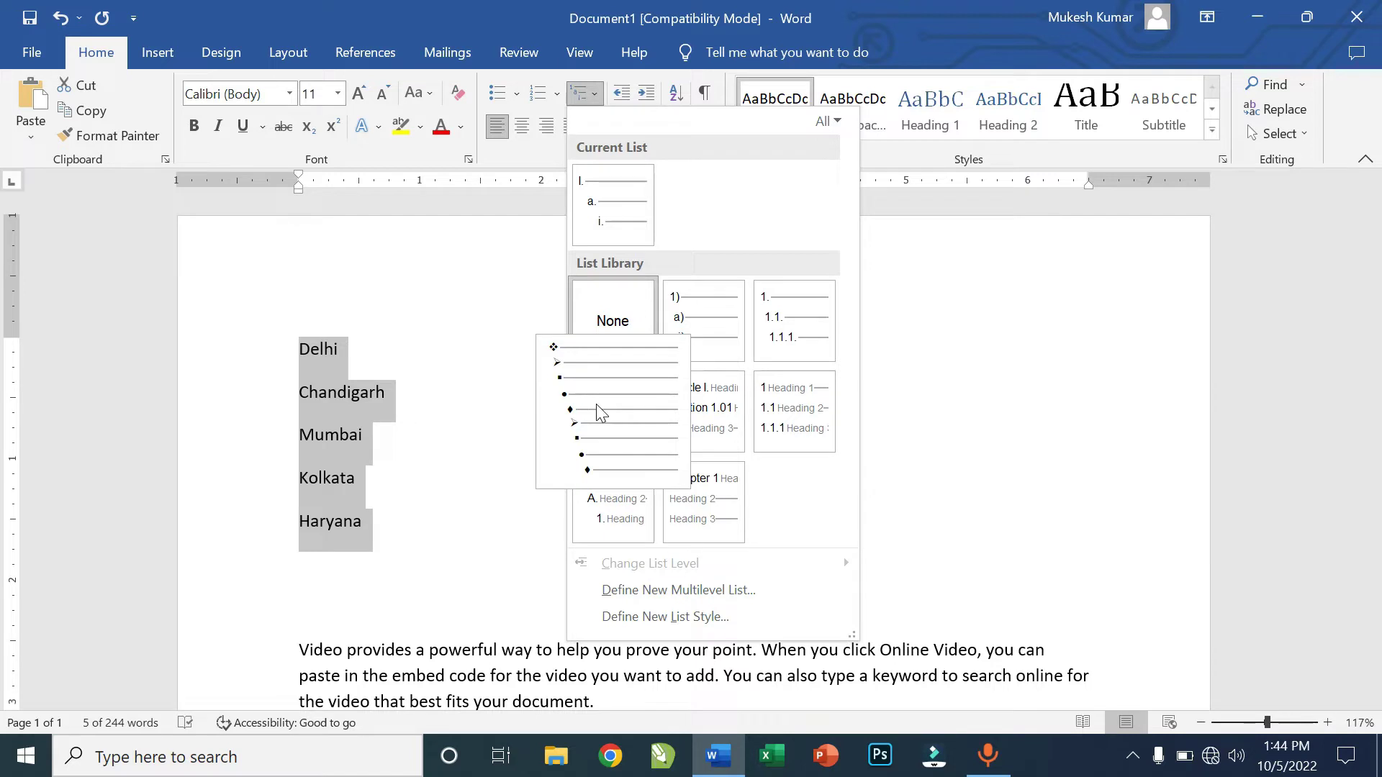
{"action": "left_click", "coordinate": [597, 405]}
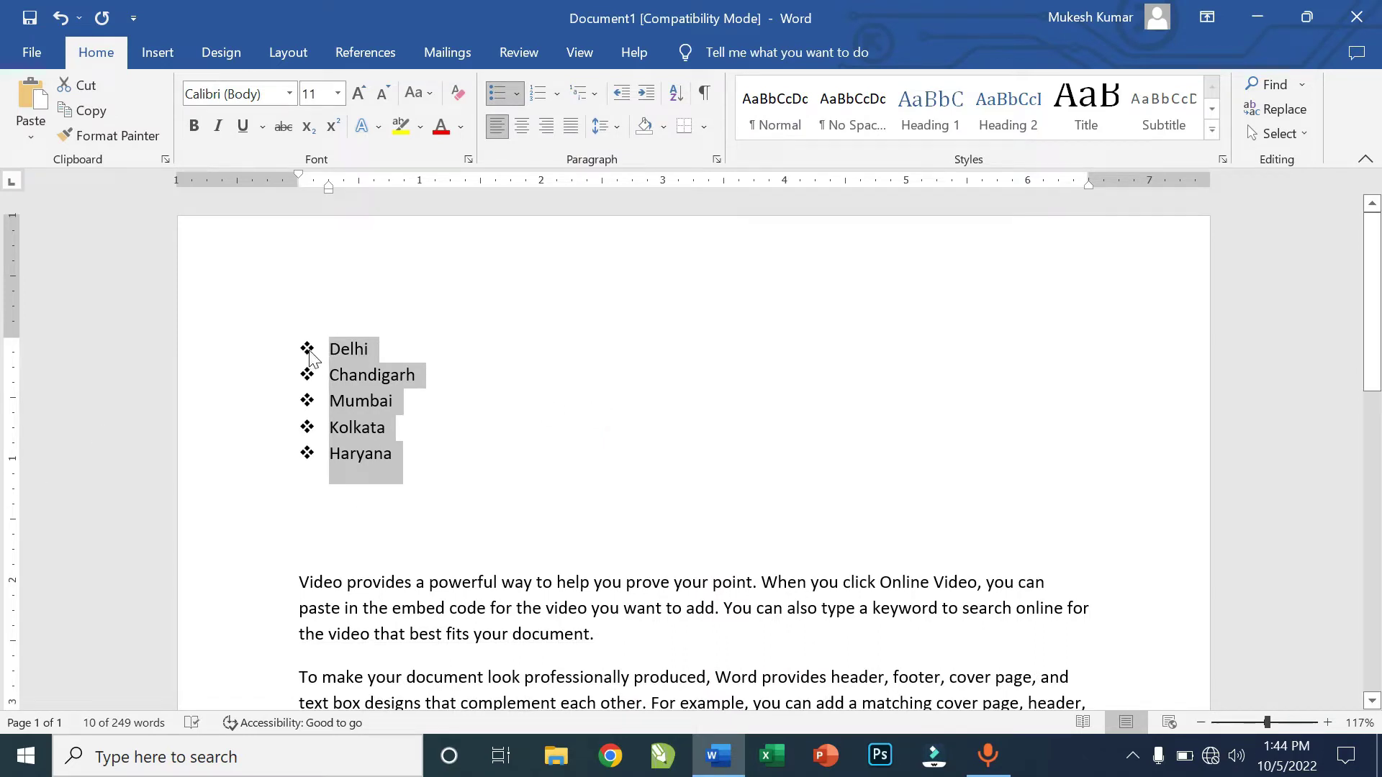
Add Mohali as a second-level item under Haryana and Lsdlfjl as a third-level item beneath it.
{"action": "left_click", "coordinate": [403, 455]}
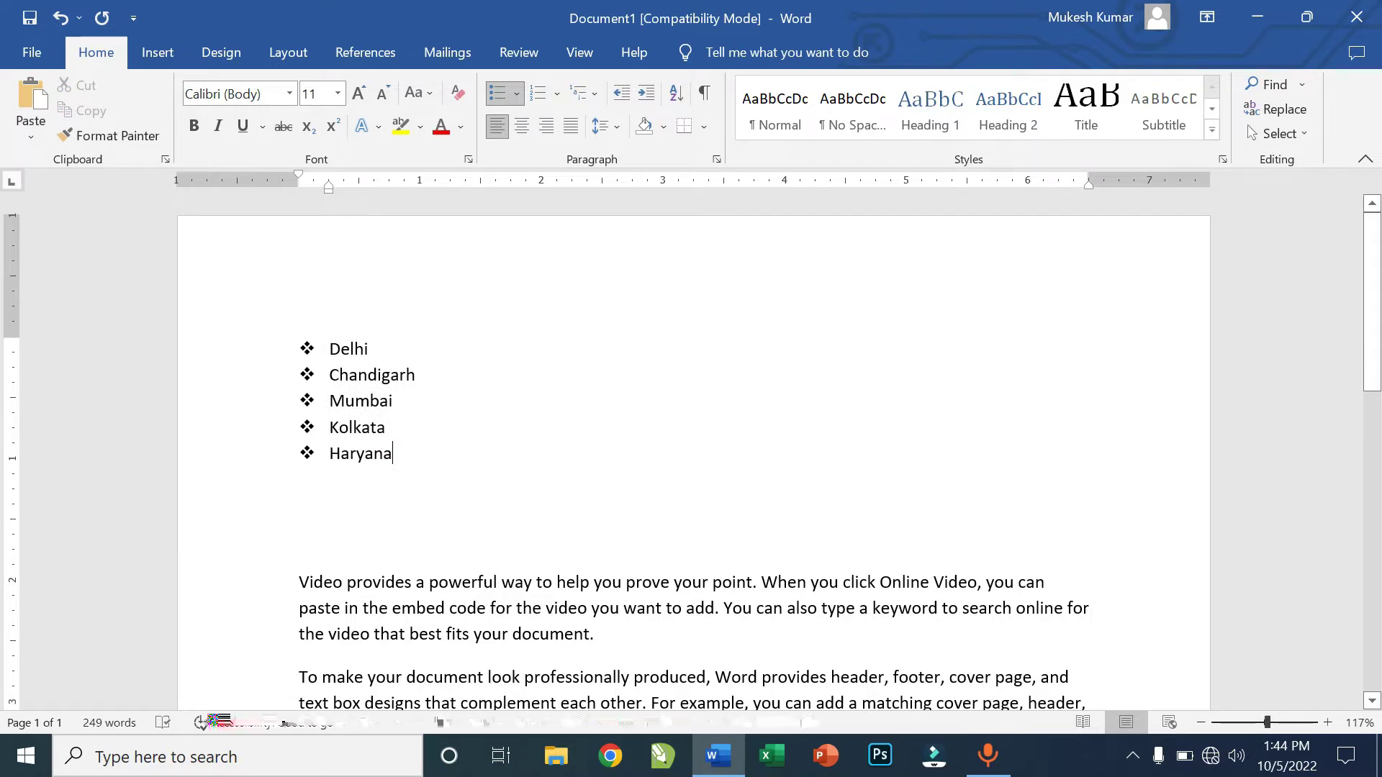
{"action": "key", "text": "Return"}
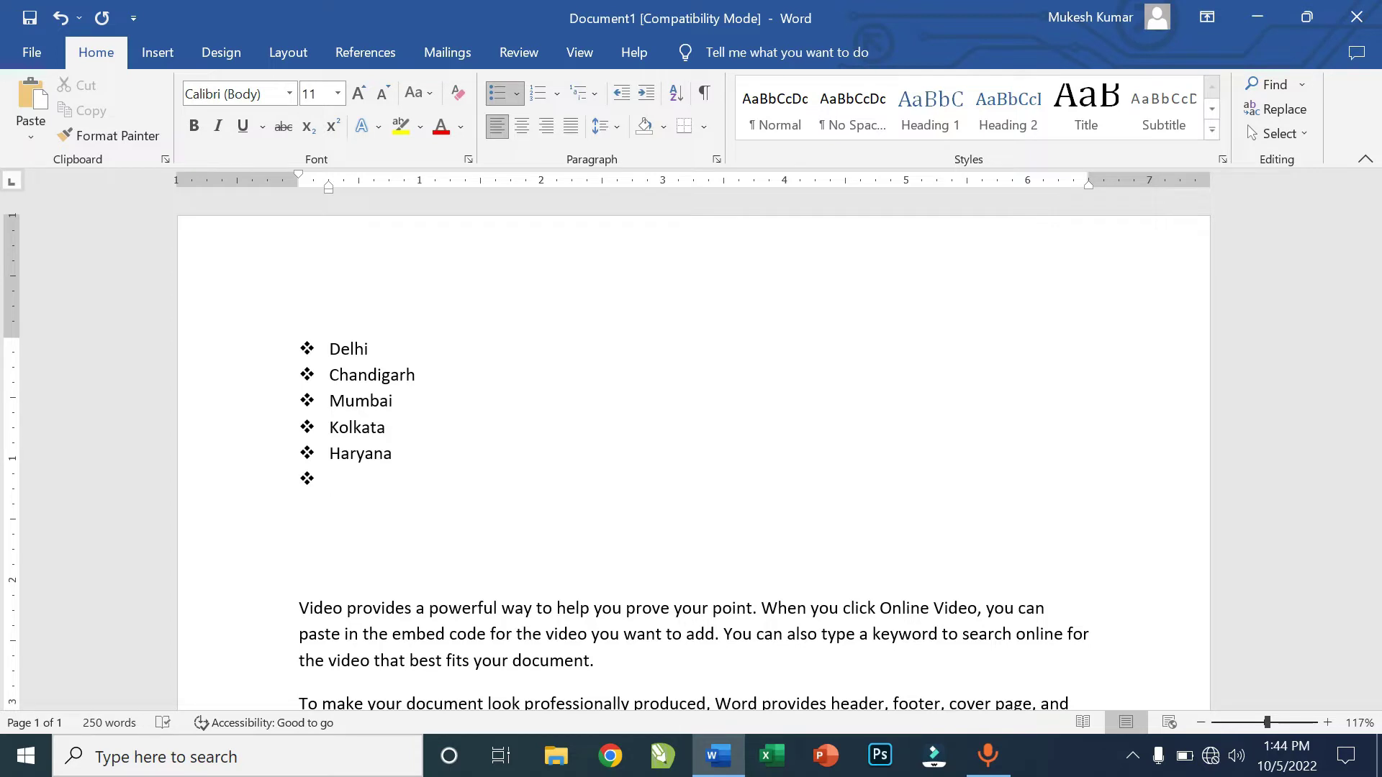
{"action": "key", "text": "Tab"}
{"action": "type", "text": "Mohali"}
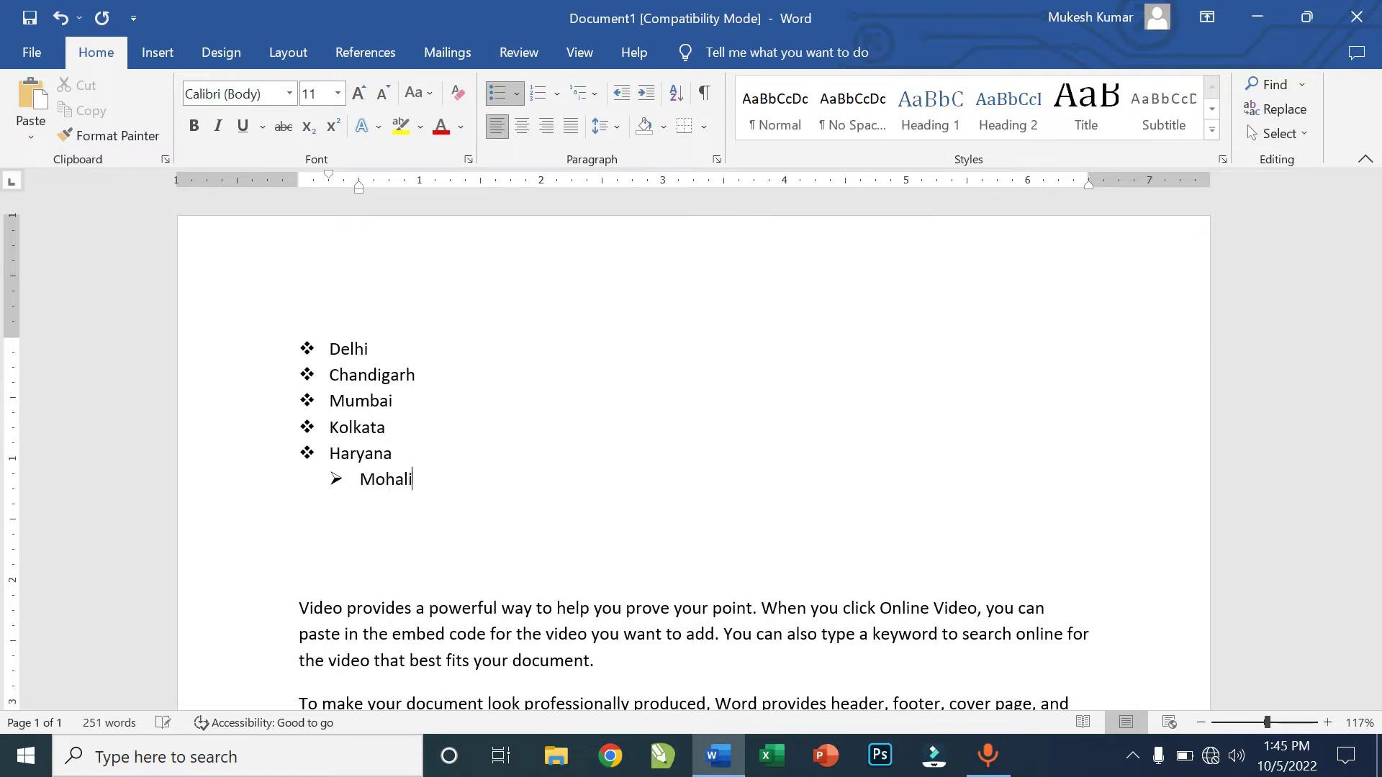
{"action": "key", "text": "Return"}
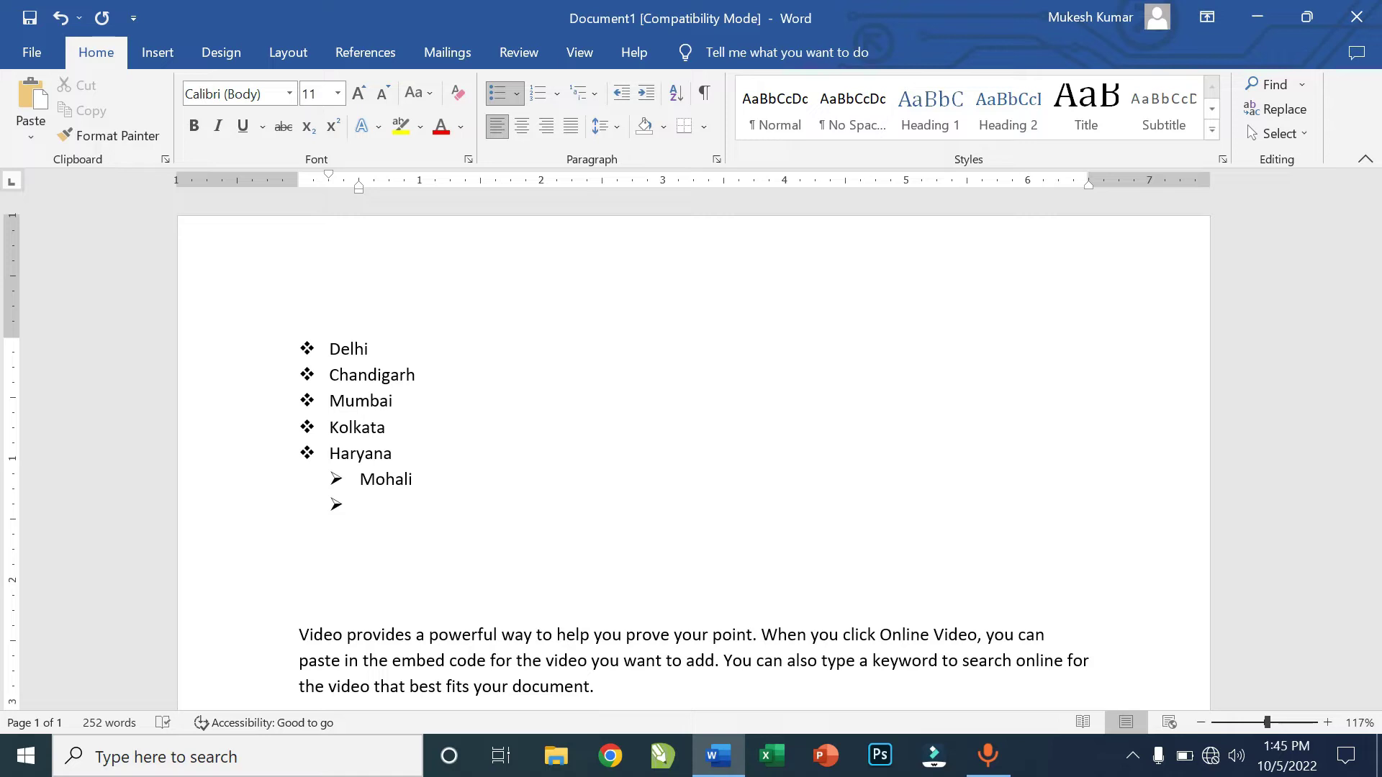
{"action": "key", "text": "Tab"}
{"action": "type", "text": "lsdlfjl"}
{"action": "key", "text": "Return"}
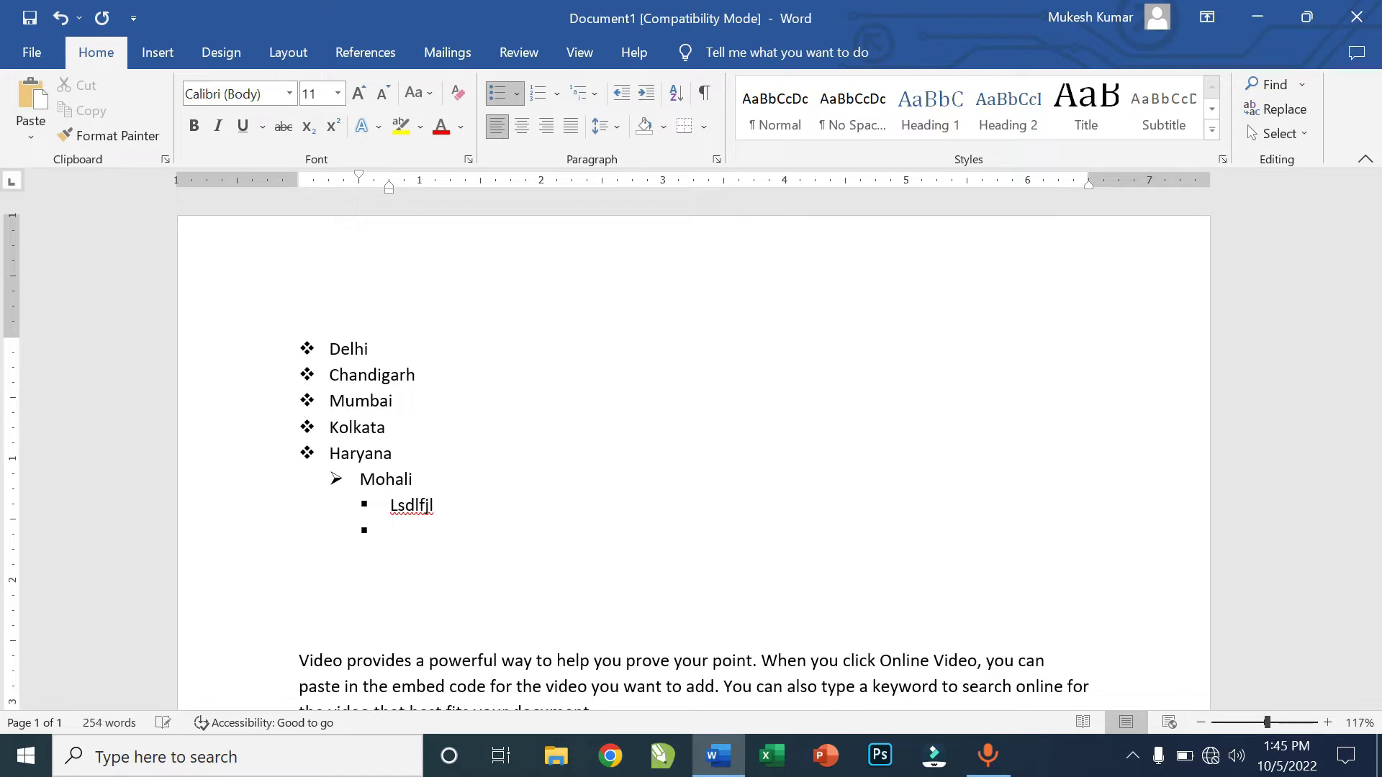
Add the fourth-level items Jdljlfdjs, Ljdlj, Fdsfdsf and Fdsfdjh, and start an empty fifth-level item below them.
{"action": "key", "text": "Tab"}
{"action": "type", "text": "jdljlfdjs"}
{"action": "key", "text": "Return"}
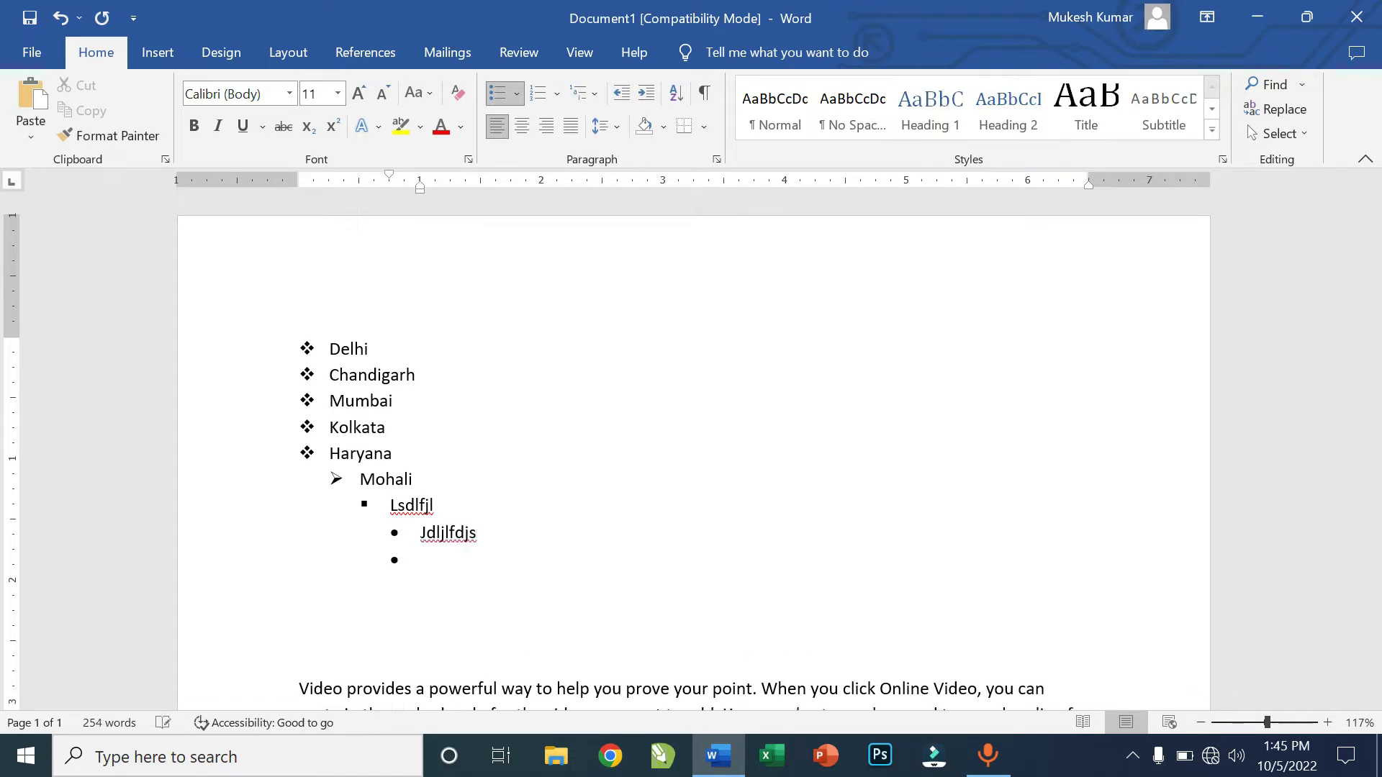
{"action": "type", "text": "ljdlj"}
{"action": "key", "text": "Return"}
{"action": "type", "text": "fdsfd"}
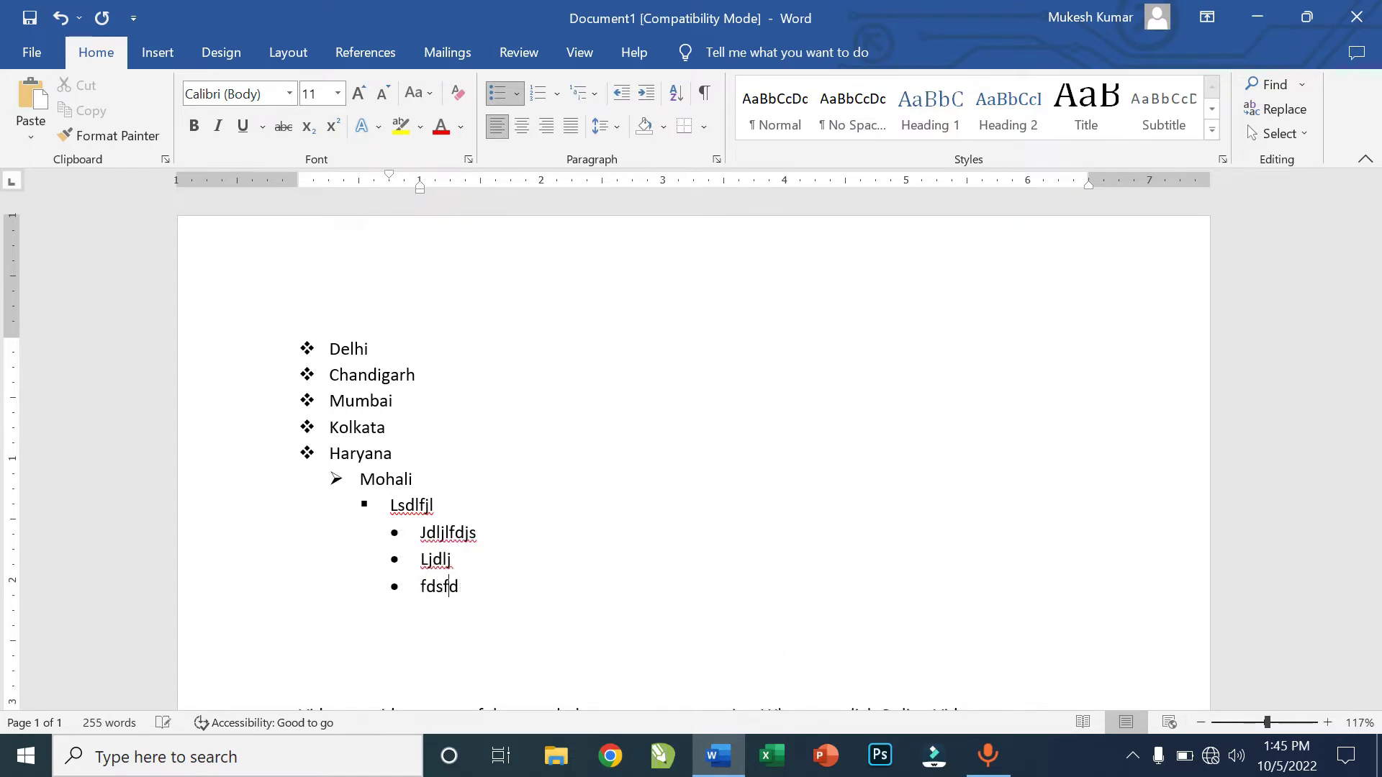
{"action": "type", "text": "sf"}
{"action": "key", "text": "Return"}
{"action": "type", "text": "fdsfdj"}
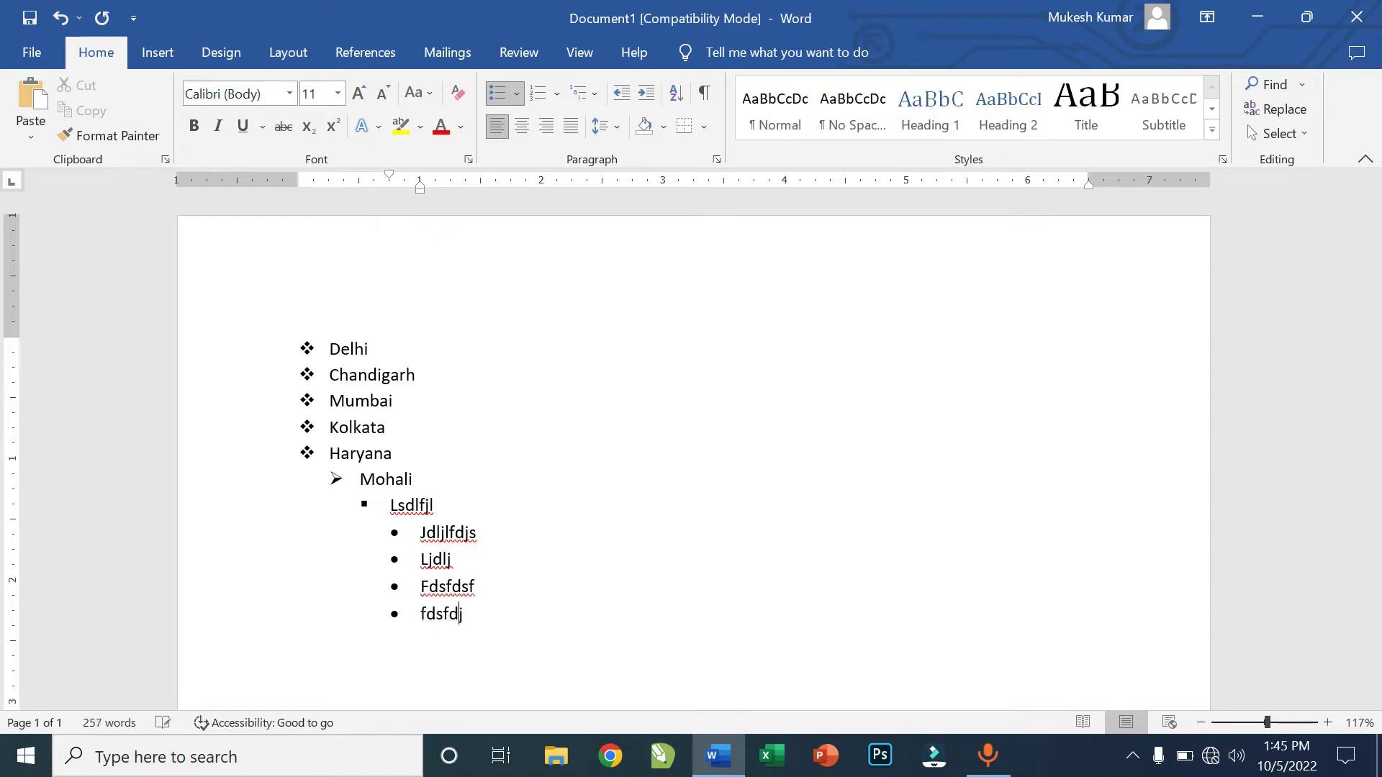
{"action": "type", "text": "h"}
{"action": "key", "text": "Return"}
{"action": "key", "text": "Tab"}
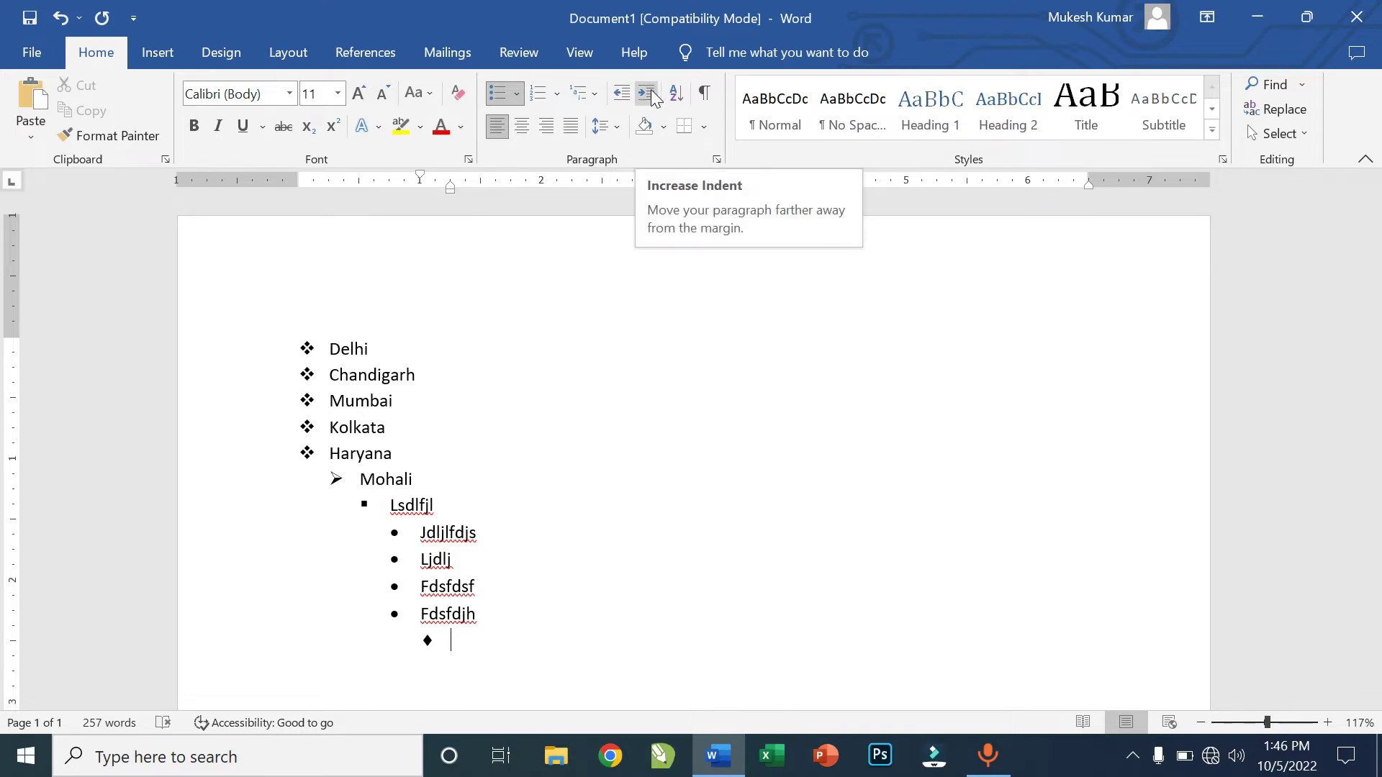
Indent the whole multilevel list one step from the Delhi item and undo that indent.
{"action": "left_click", "coordinate": [579, 365]}
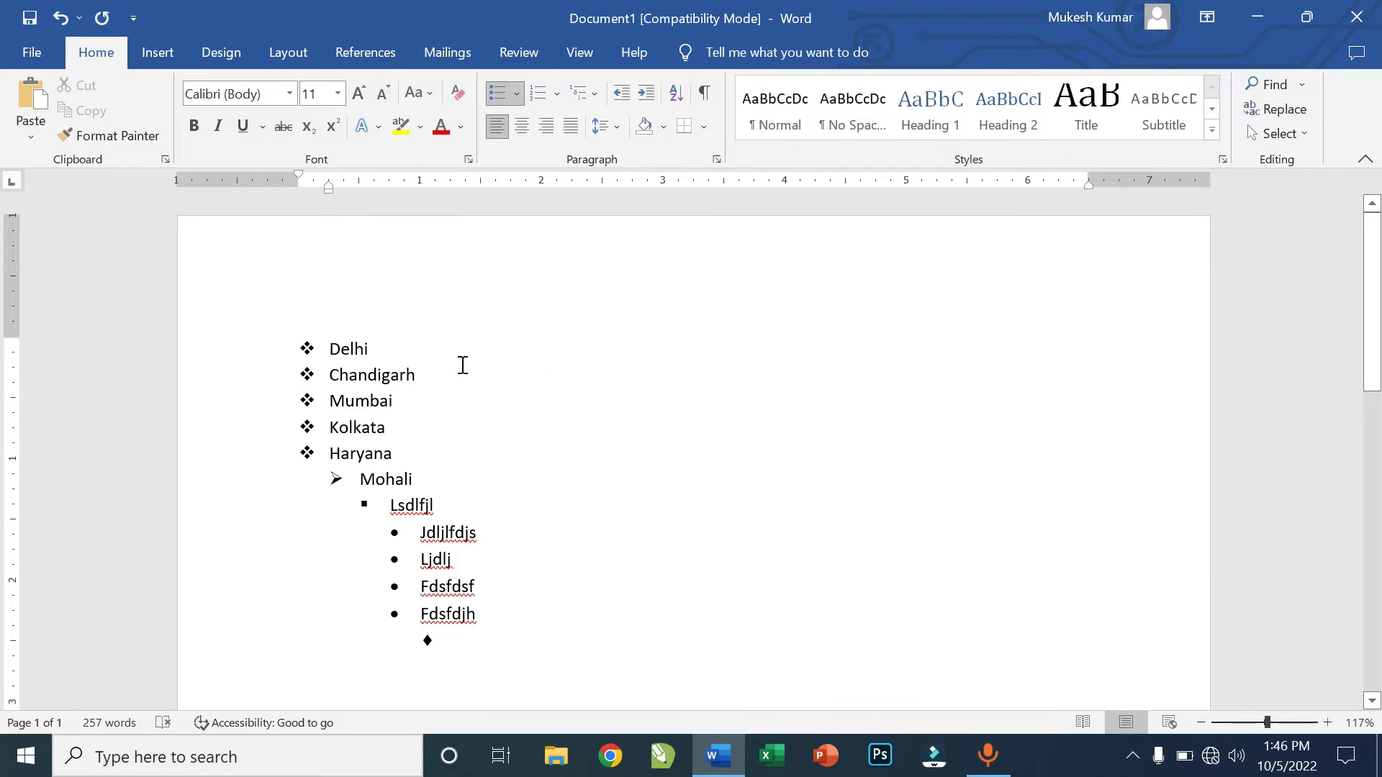
{"action": "left_click_drag", "start_coordinate": [330, 348], "coordinate": [372, 348]}
{"action": "left_click", "coordinate": [423, 358]}
{"action": "left_click_drag", "start_coordinate": [379, 356], "coordinate": [329, 349]}
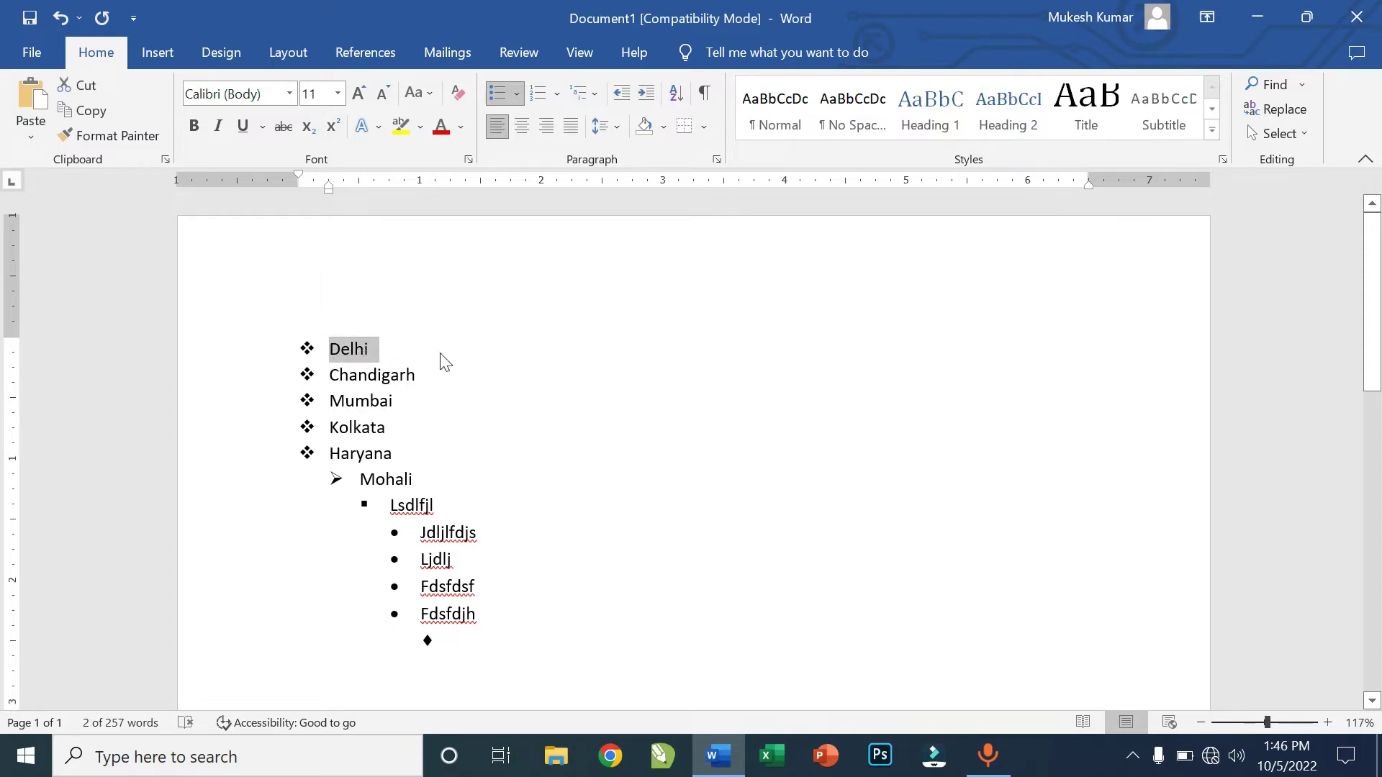
{"action": "left_click", "coordinate": [416, 350]}
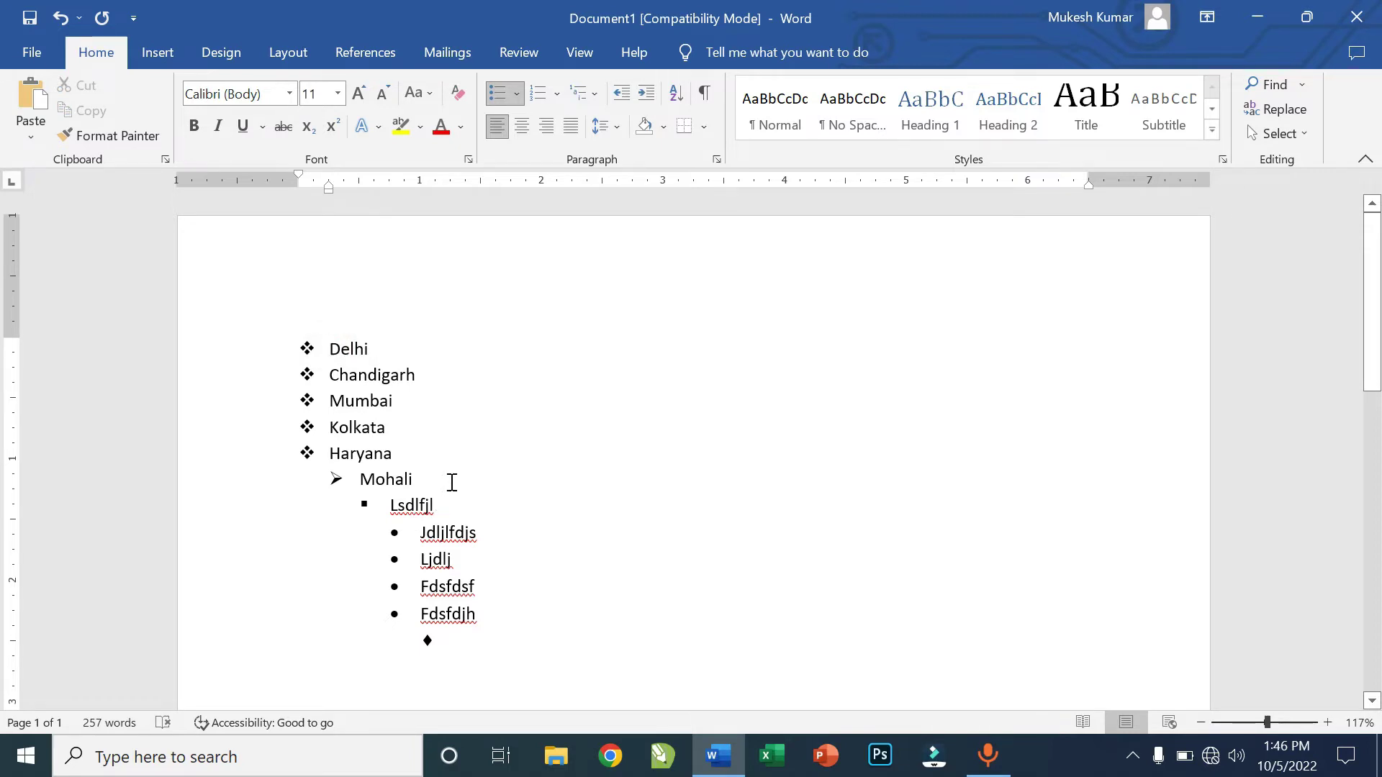
{"action": "key", "text": "Tab"}
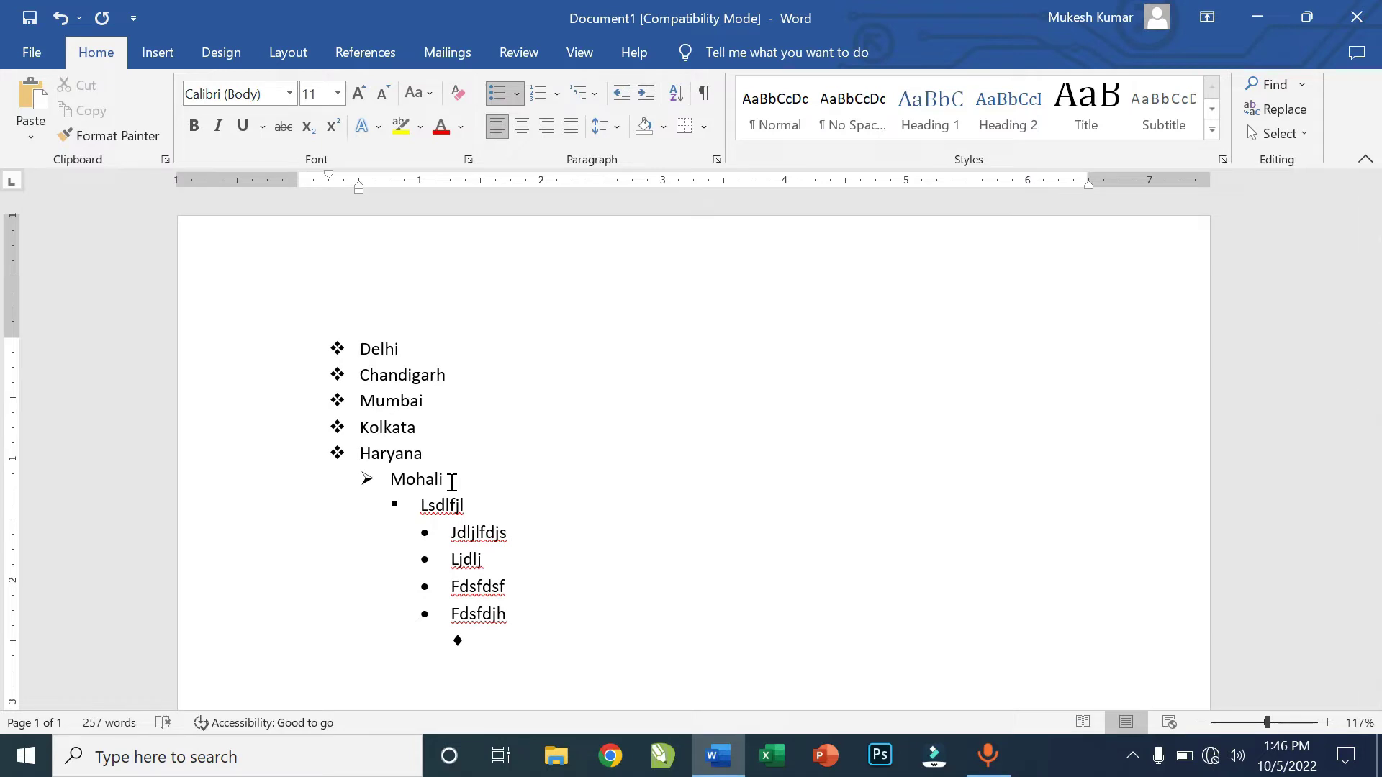
{"action": "key", "text": "ctrl+z"}
Delete the entire multilevel list, from Delhi down to the last sub-item.
{"action": "left_click", "coordinate": [508, 625]}
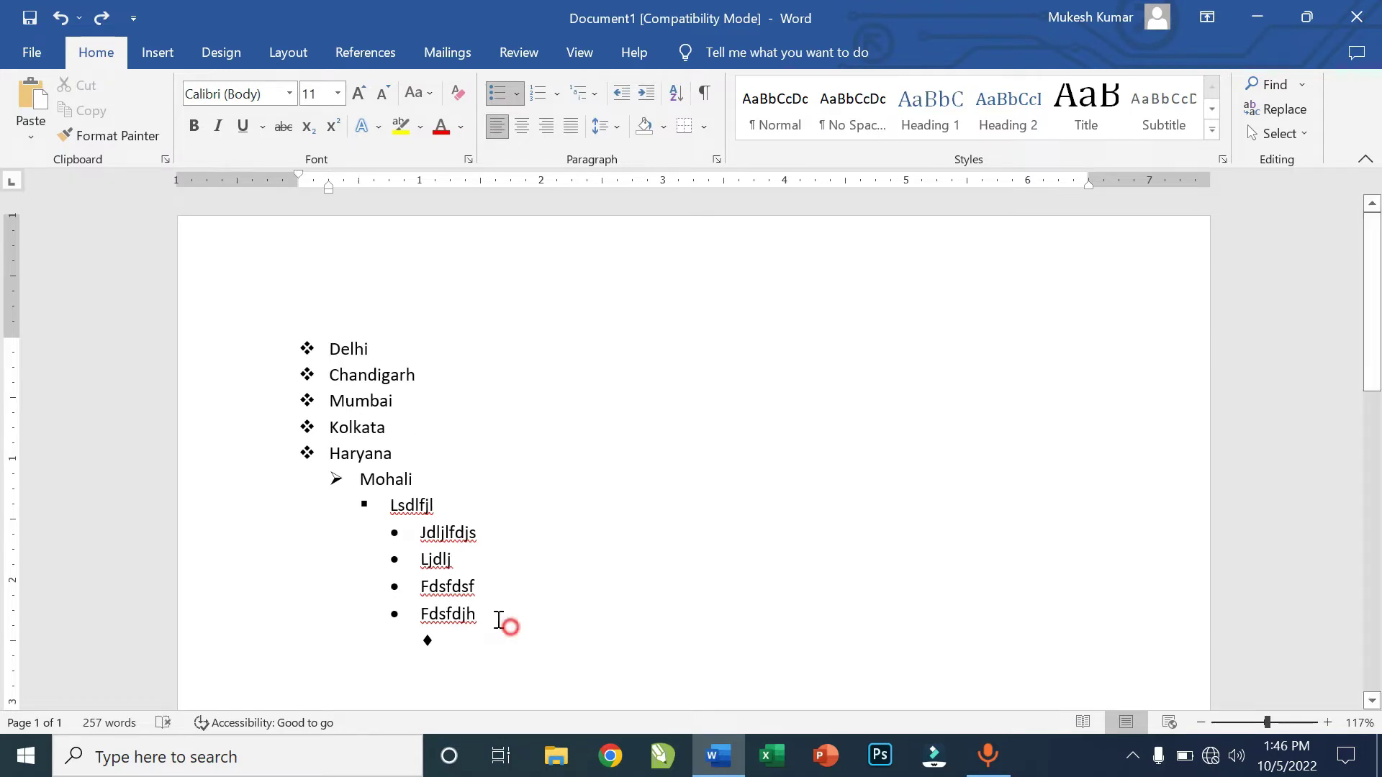
{"action": "left_click", "coordinate": [539, 435]}
{"action": "left_click_drag", "start_coordinate": [433, 666], "coordinate": [248, 314]}
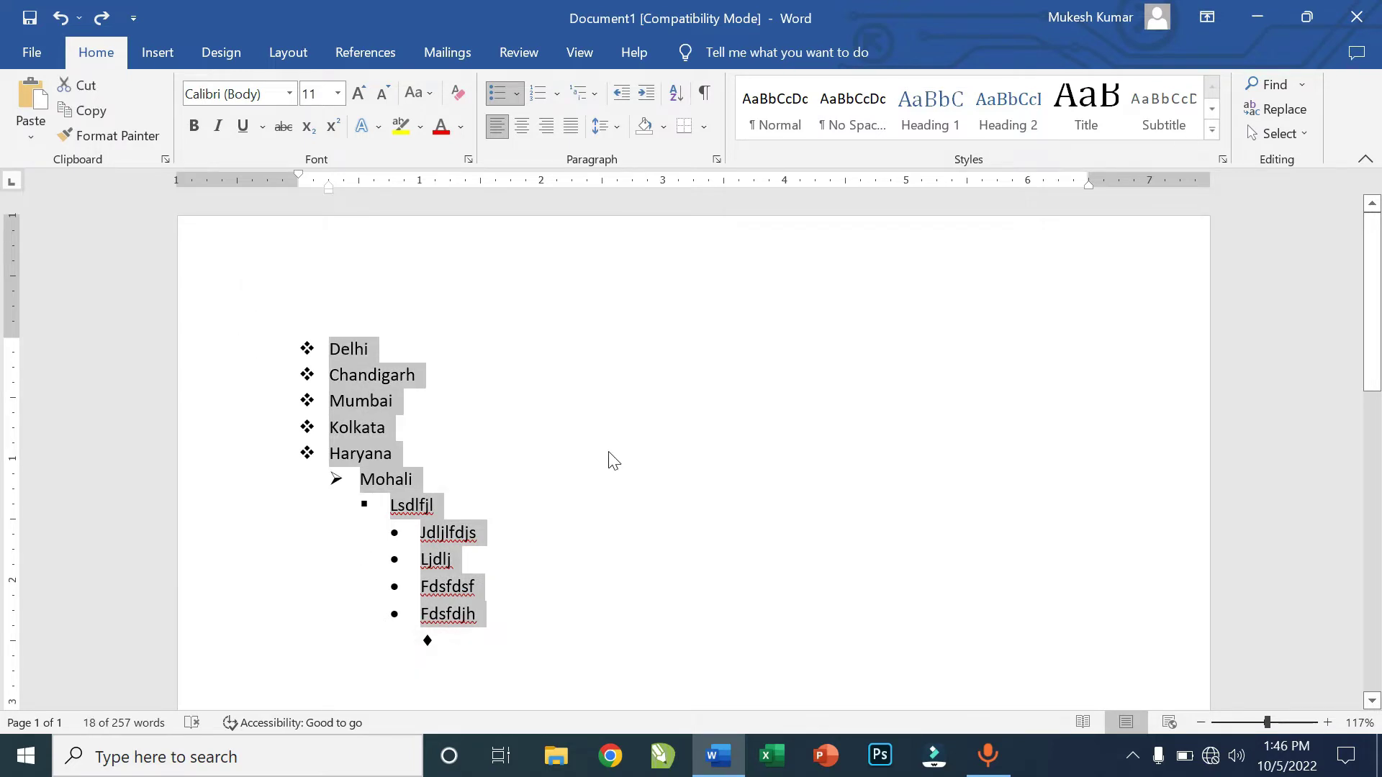
{"action": "key", "text": "Delete"}
{"action": "key", "text": "BackSpace"}
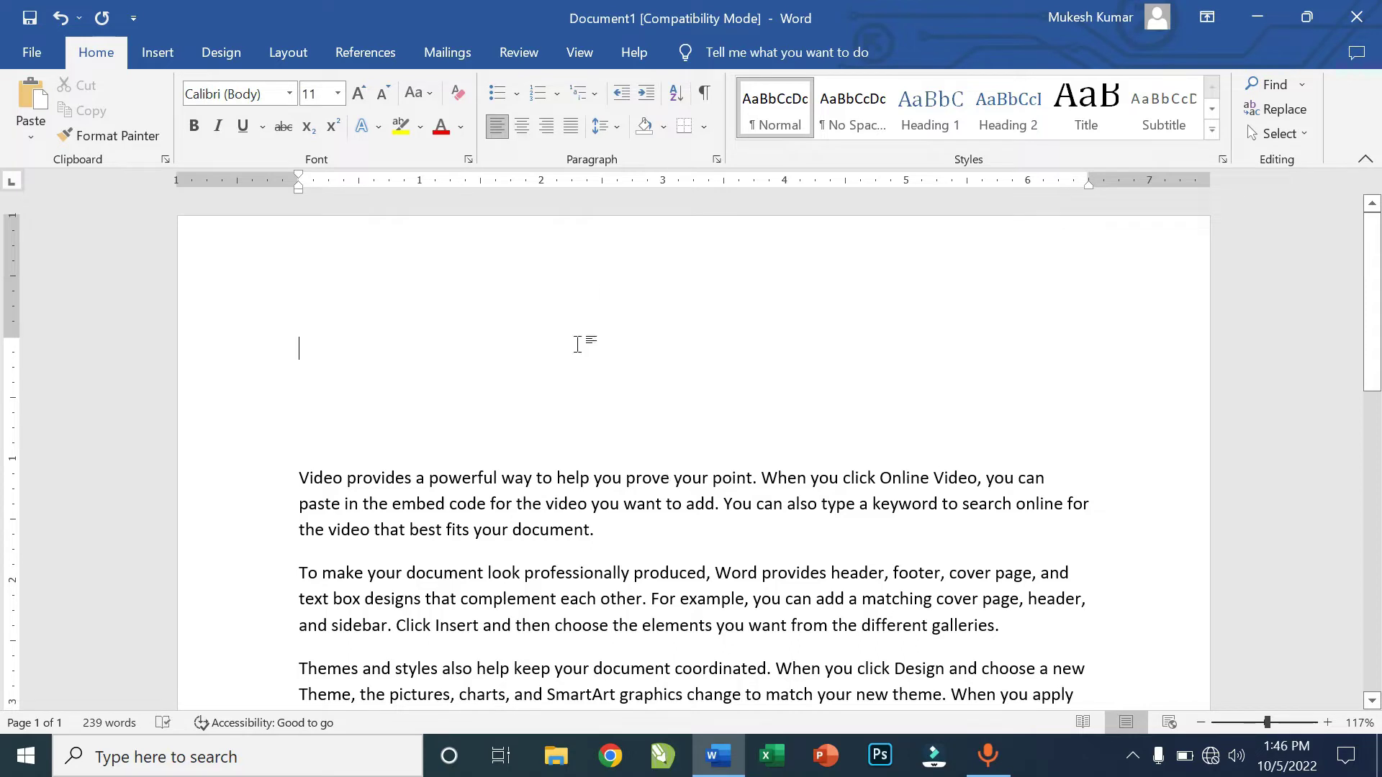
Undo the list deletion and the added sub-items, back to only the five top-level bulleted places.
{"action": "key", "text": "ctrl+z"}
{"action": "key", "text": "ctrl+z"}
{"action": "key", "text": "ctrl+z"}
{"action": "key", "text": "ctrl+z"}
{"action": "key", "text": "ctrl+z"}
{"action": "key", "text": "ctrl+z"}
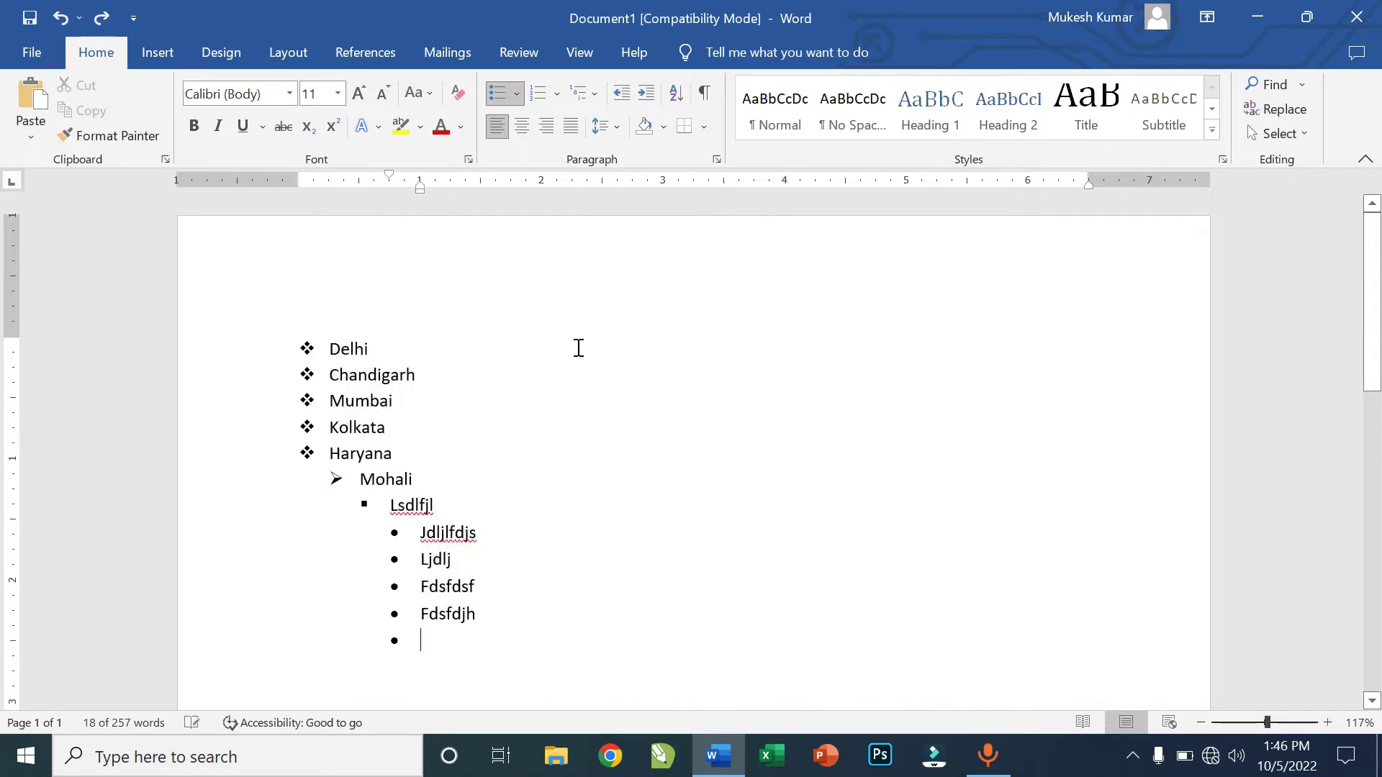
{"action": "key", "text": "ctrl+z"}
{"action": "key", "text": "ctrl+z"}
{"action": "key", "text": "ctrl+z"}
{"action": "key", "text": "ctrl+z"}
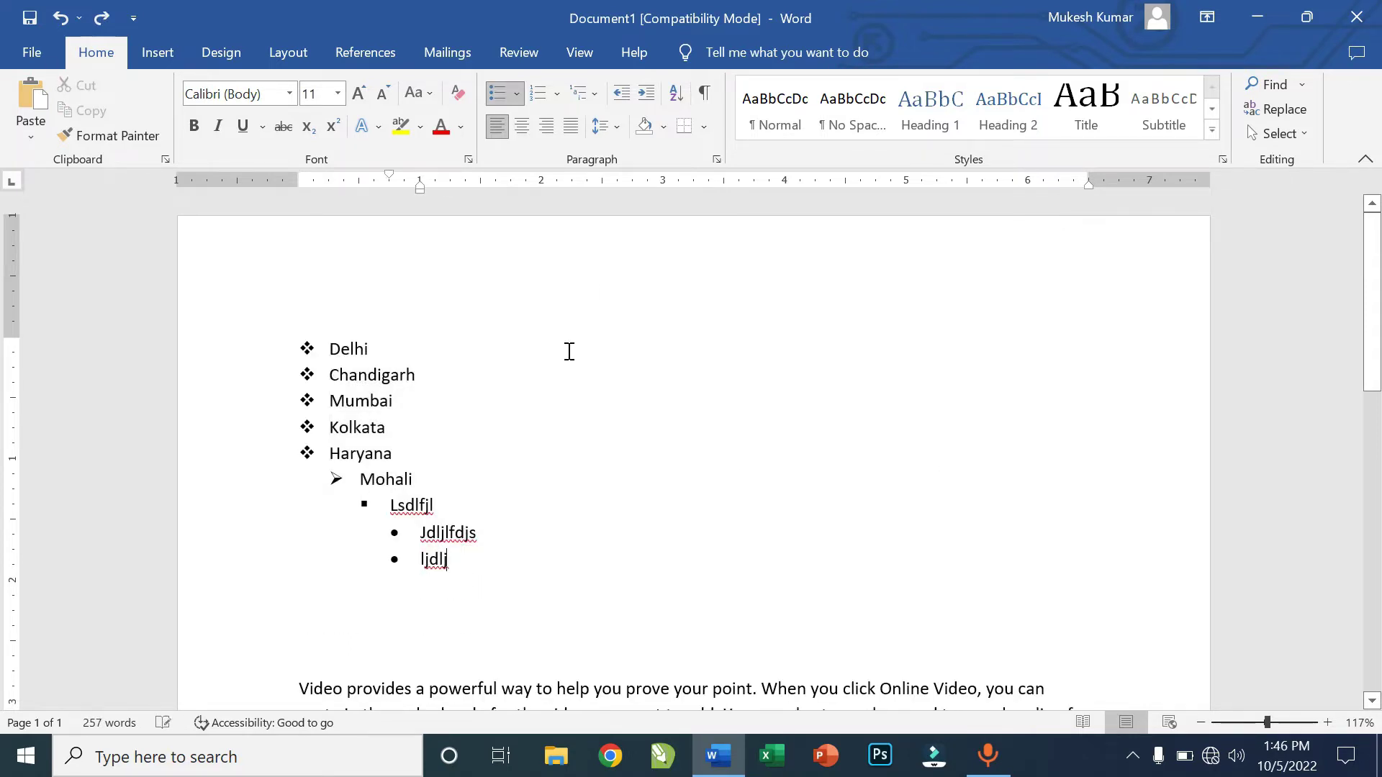
{"action": "key", "text": "ctrl+z"}
{"action": "key", "text": "ctrl+z"}
{"action": "key", "text": "ctrl+z"}
{"action": "key", "text": "ctrl+z"}
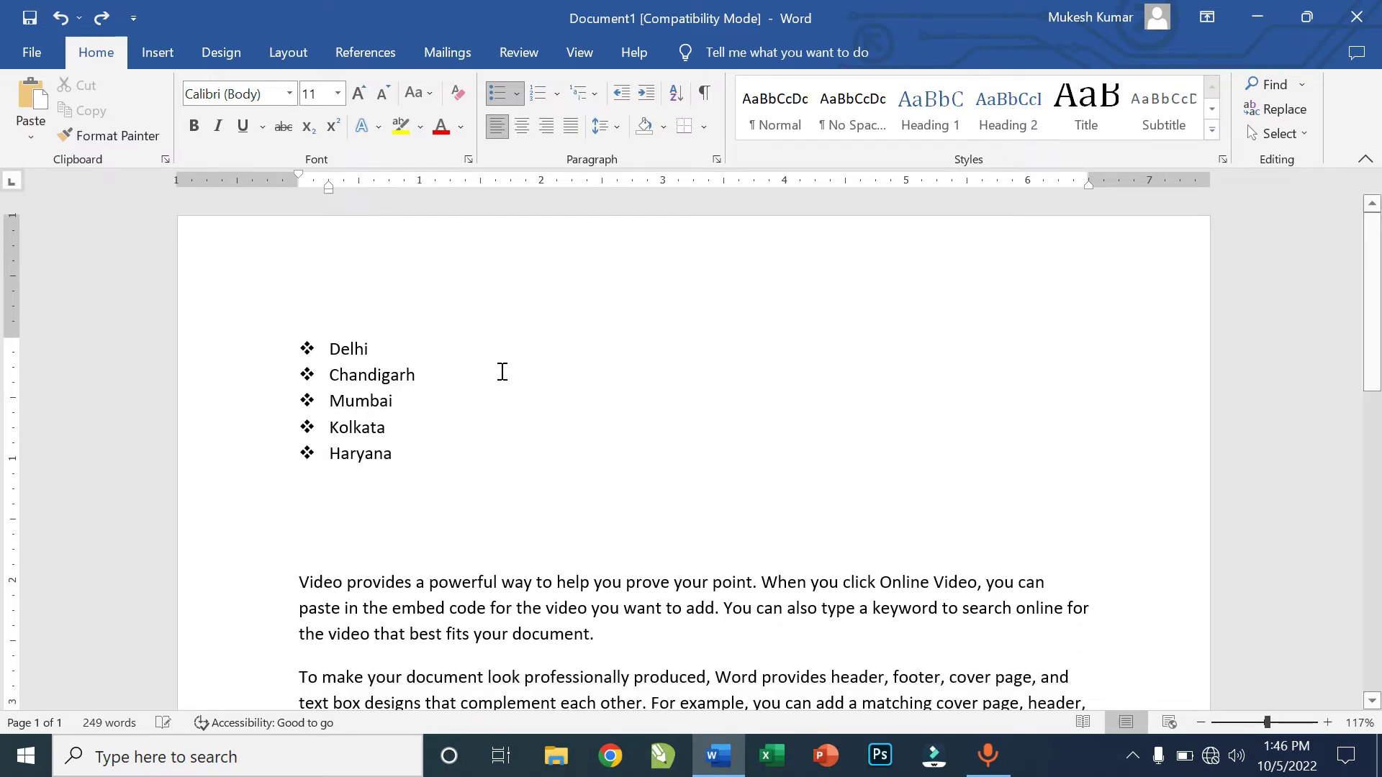
Remove the bullets from all five places so they are plain paragraphs.
{"action": "left_click_drag", "start_coordinate": [417, 460], "coordinate": [270, 314]}
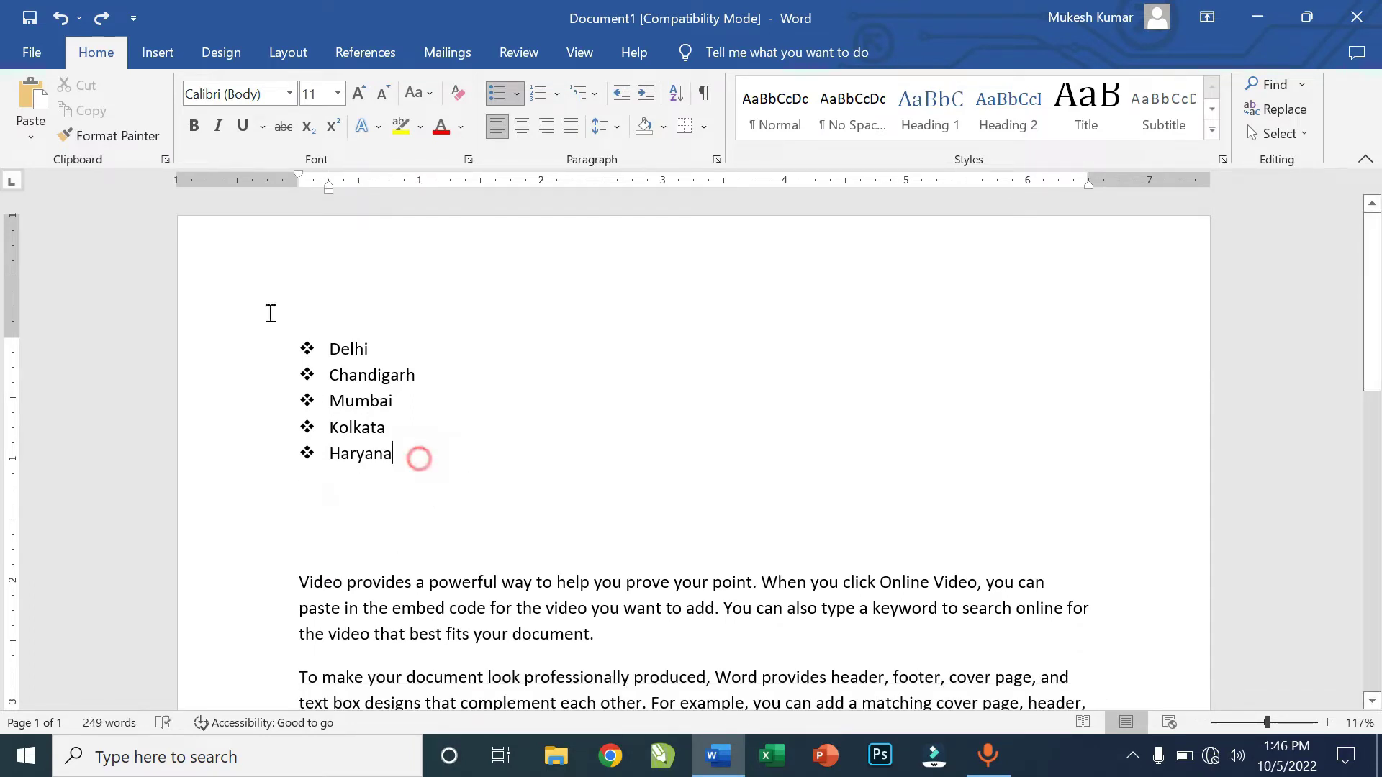
{"action": "left_click", "coordinate": [498, 92]}
{"action": "left_click", "coordinate": [502, 320]}
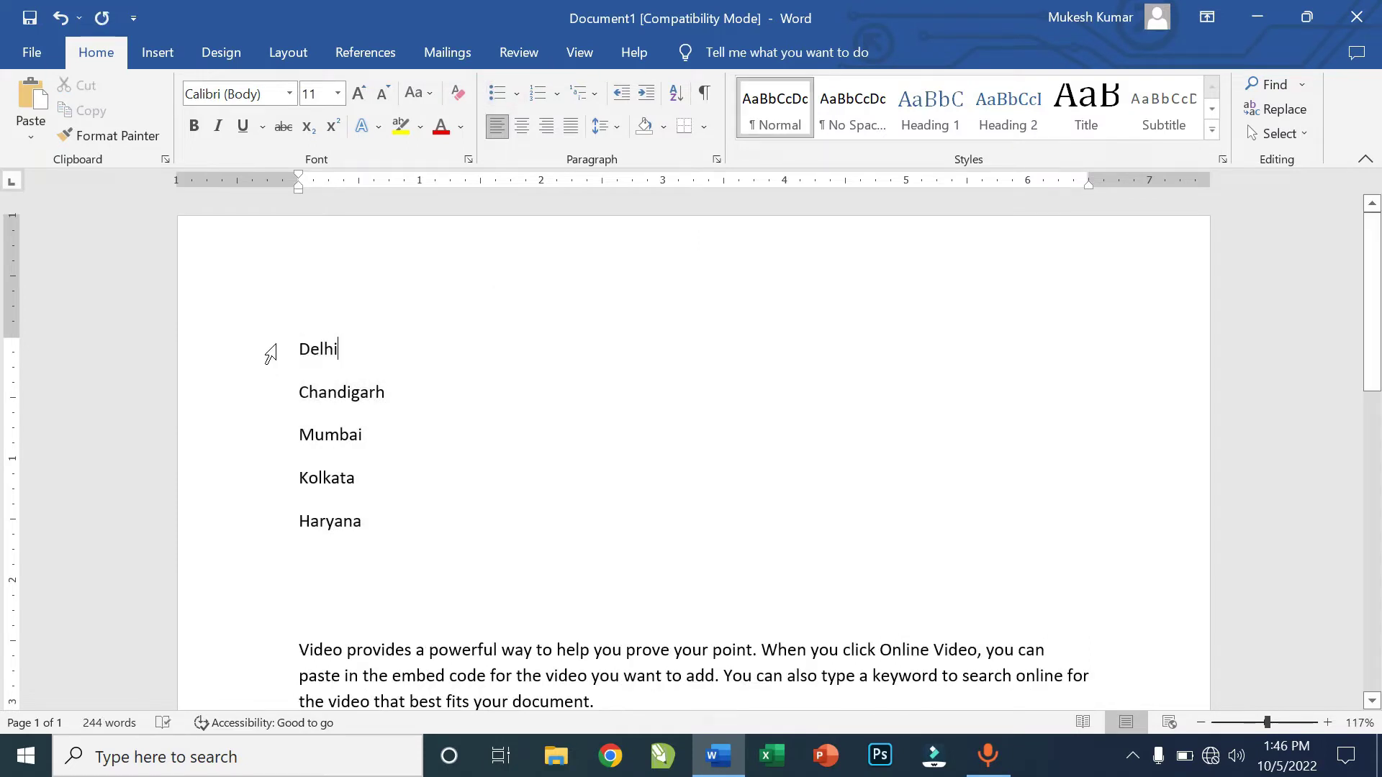
Increase the indent of the Delhi paragraph by one level and decrease it again.
{"action": "left_click", "coordinate": [298, 343]}
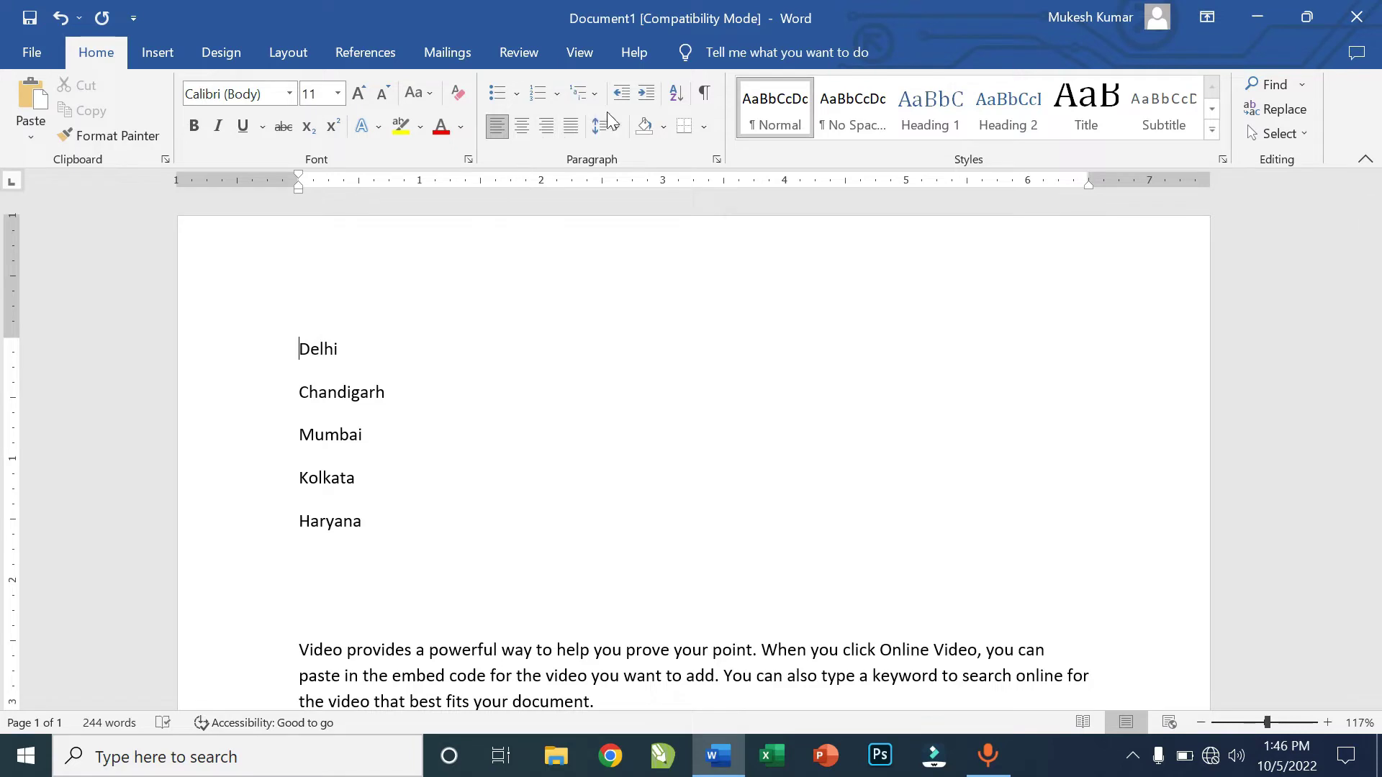
{"action": "left_click", "coordinate": [646, 94]}
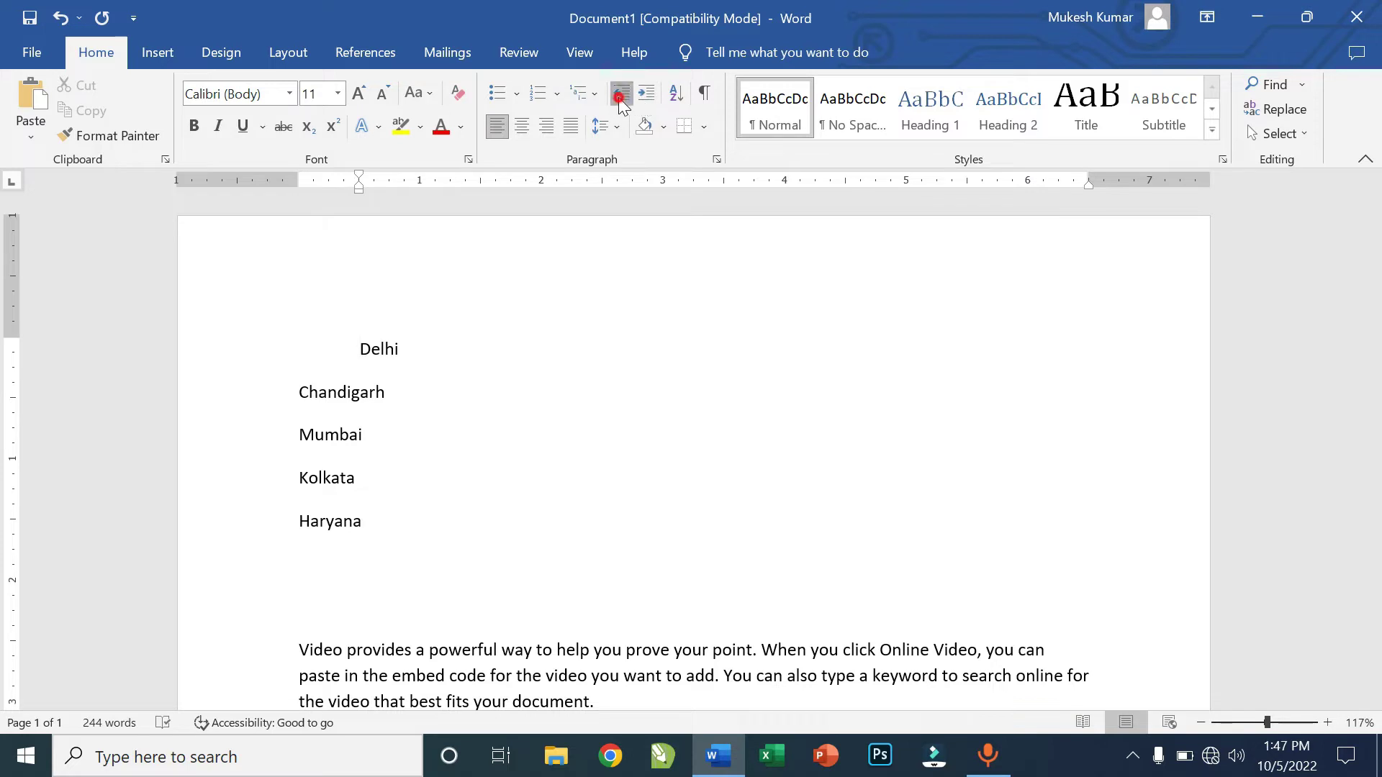
{"action": "left_click", "coordinate": [621, 95]}
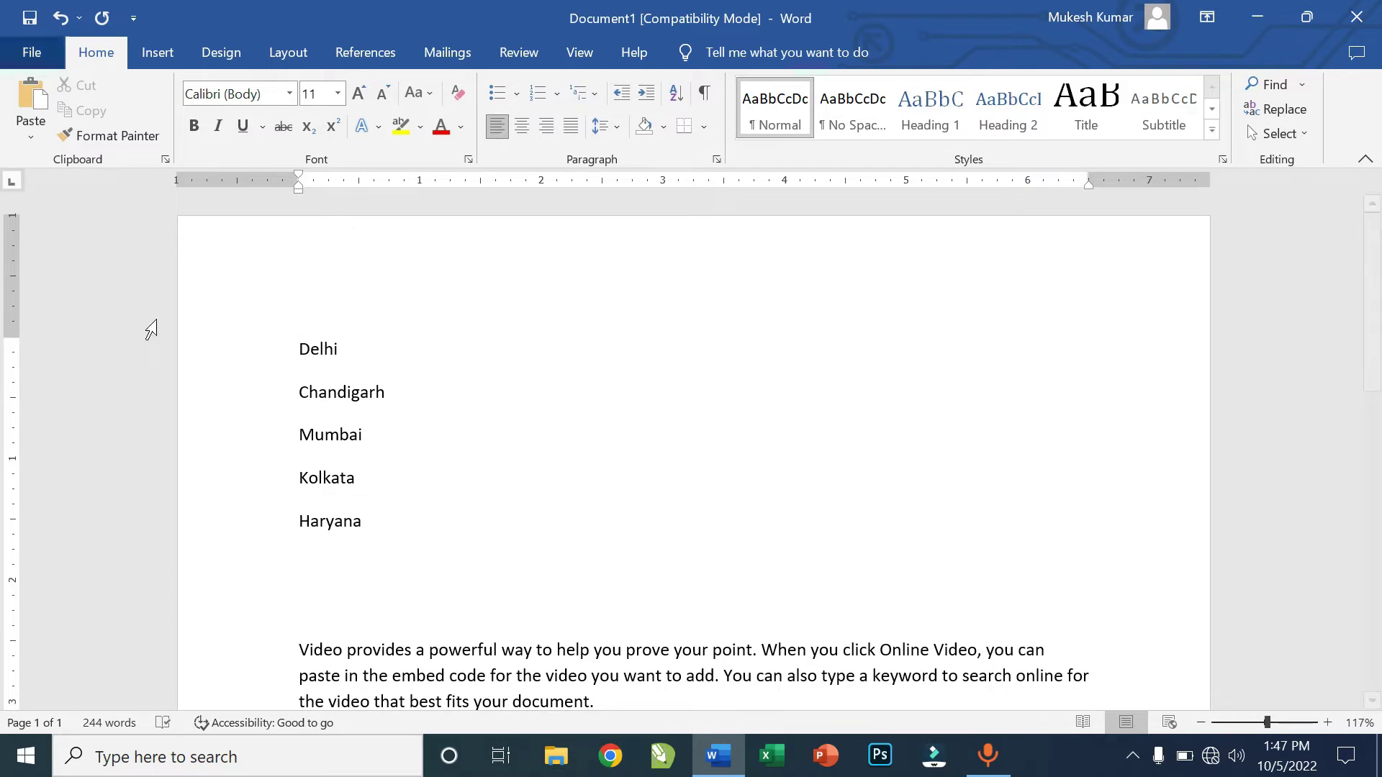
Push the Delhi line in by three tab stops, and remove all of that indentation again.
{"action": "key", "text": "Tab"}
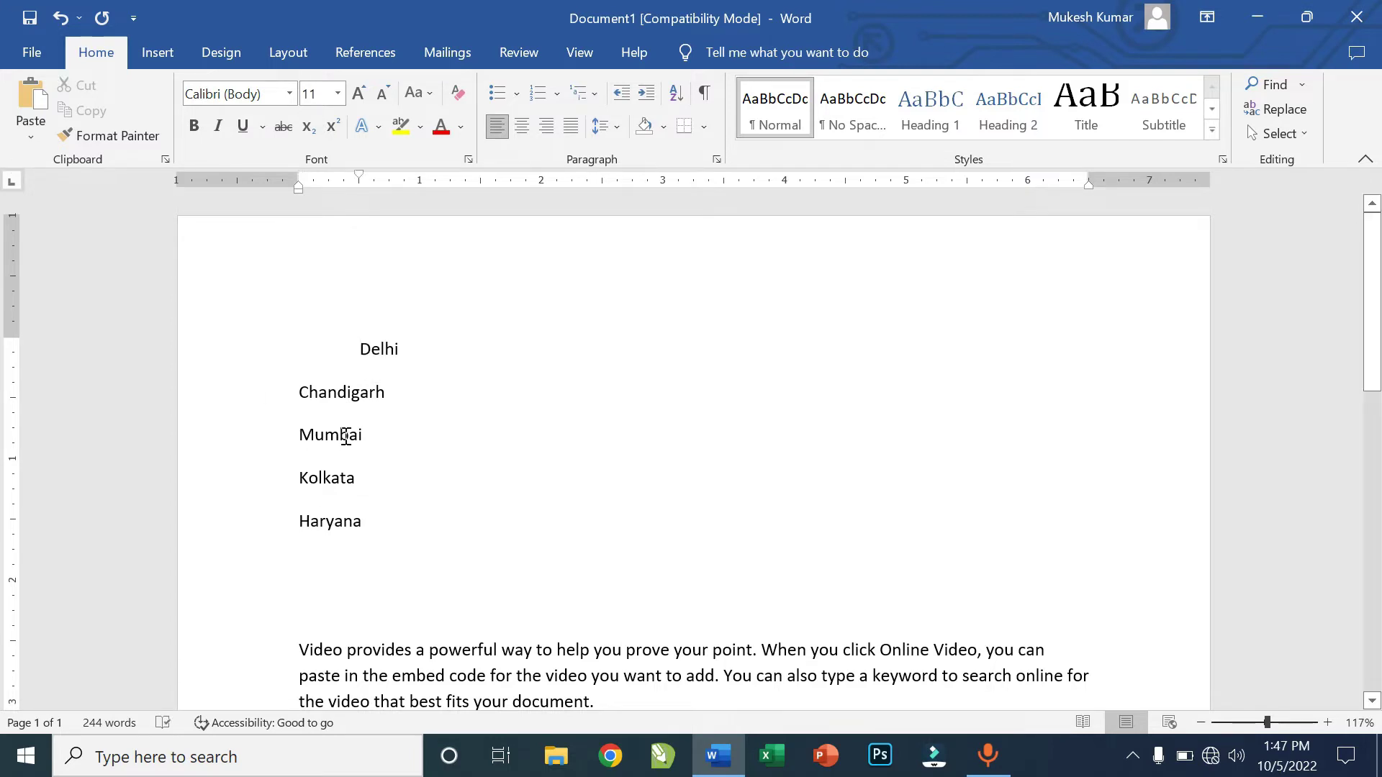
{"action": "key", "text": "Tab"}
{"action": "key", "text": "Tab"}
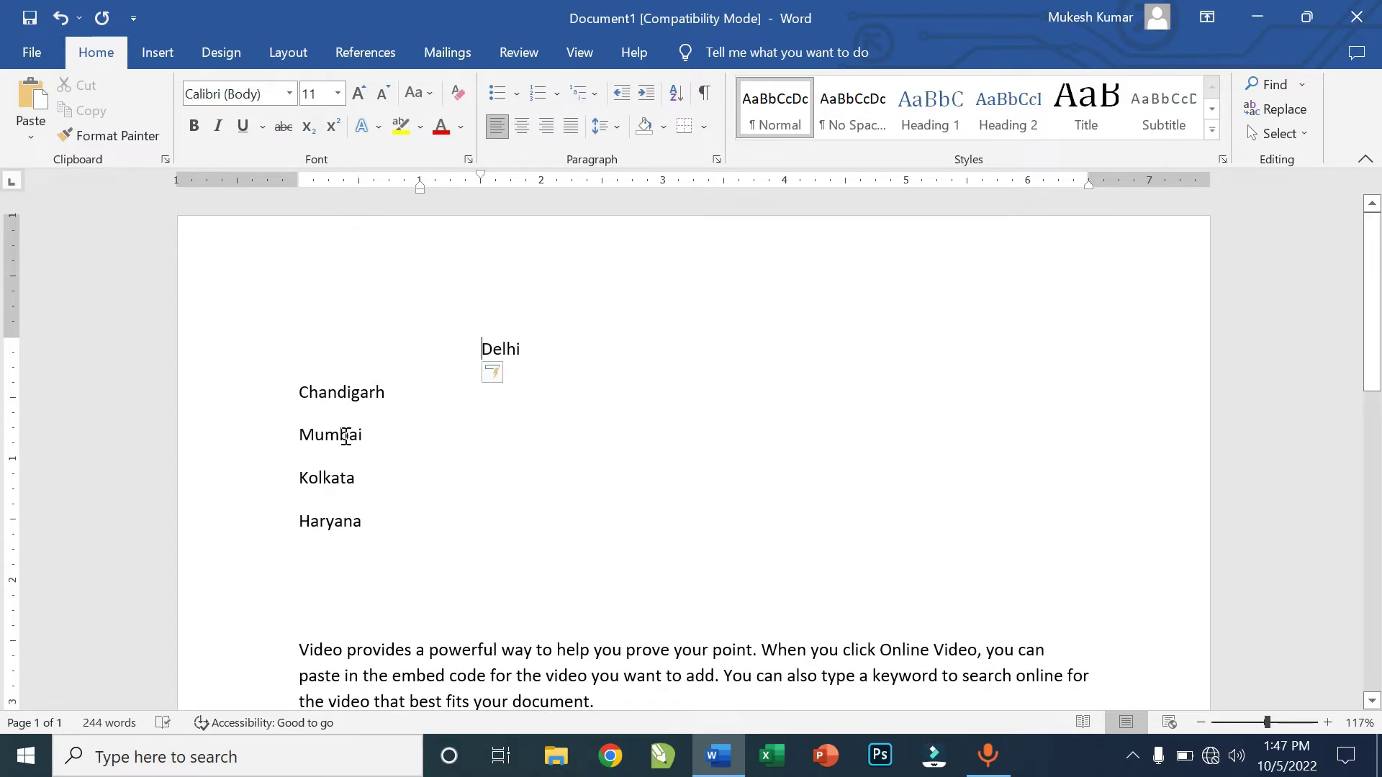
{"action": "left_click", "coordinate": [619, 94]}
{"action": "left_click", "coordinate": [620, 93]}
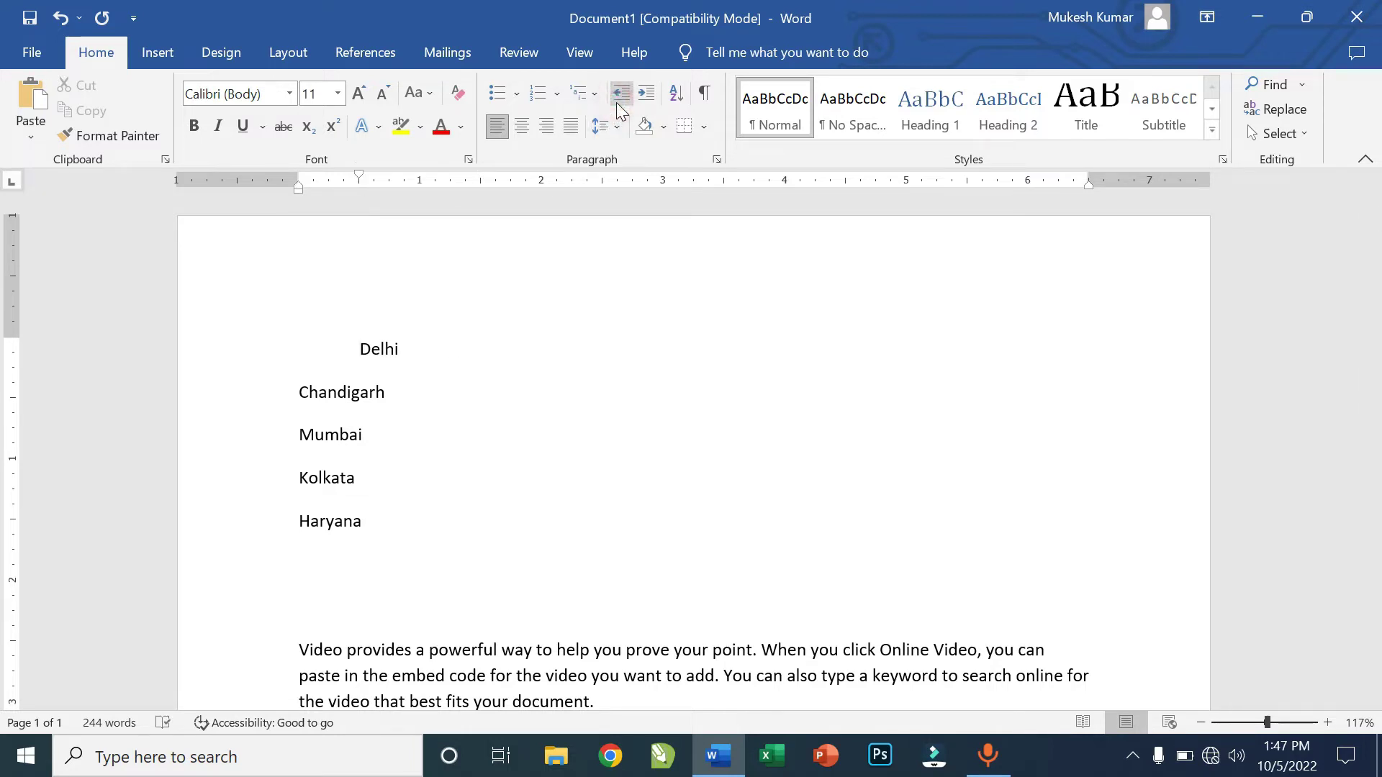
{"action": "left_click", "coordinate": [619, 94]}
{"action": "left_click", "coordinate": [620, 93]}
{"action": "left_click", "coordinate": [620, 94]}
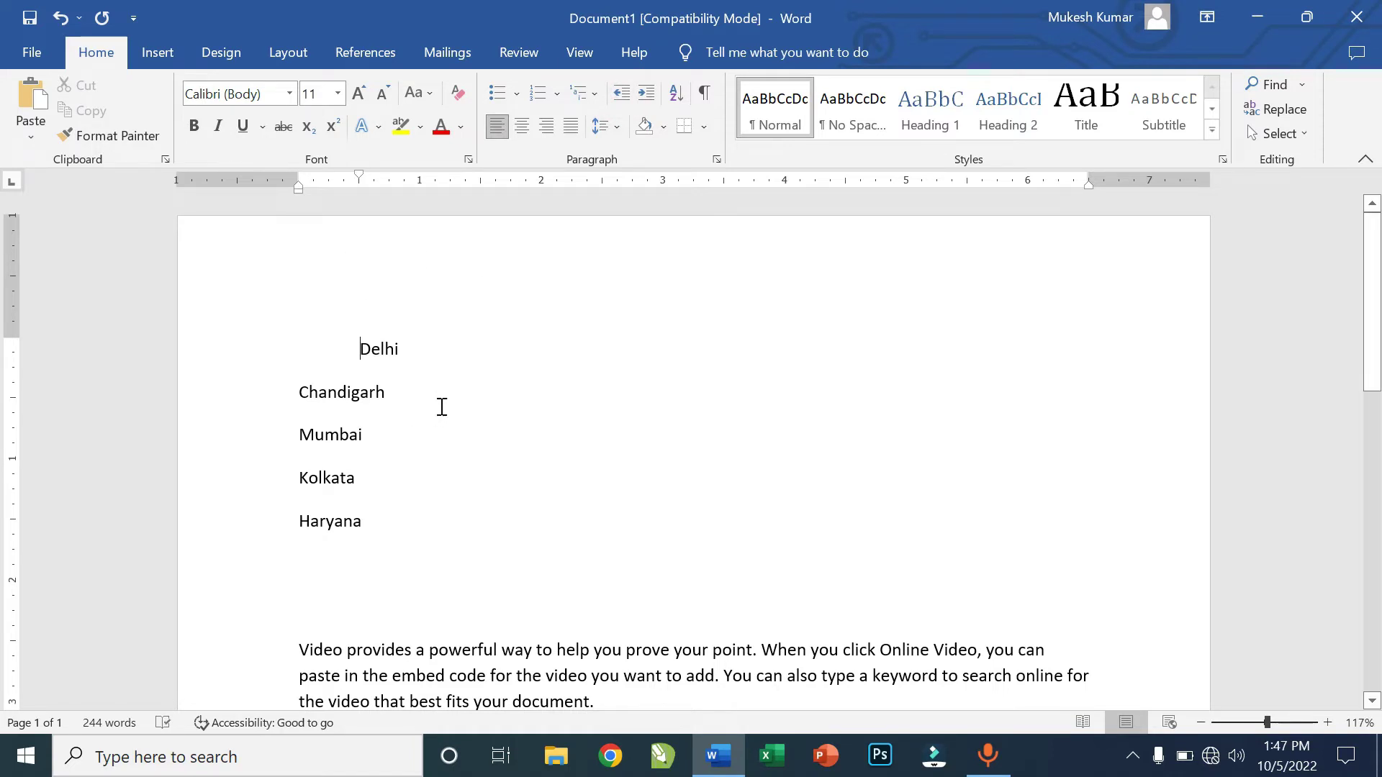
{"action": "key", "text": "BackSpace"}
Increase the left indent of the Delhi paragraph by four levels, to the 2-inch ruler mark.
{"action": "left_click", "coordinate": [645, 95]}
{"action": "left_click", "coordinate": [645, 95]}
{"action": "left_click", "coordinate": [646, 98]}
{"action": "left_click", "coordinate": [645, 98]}
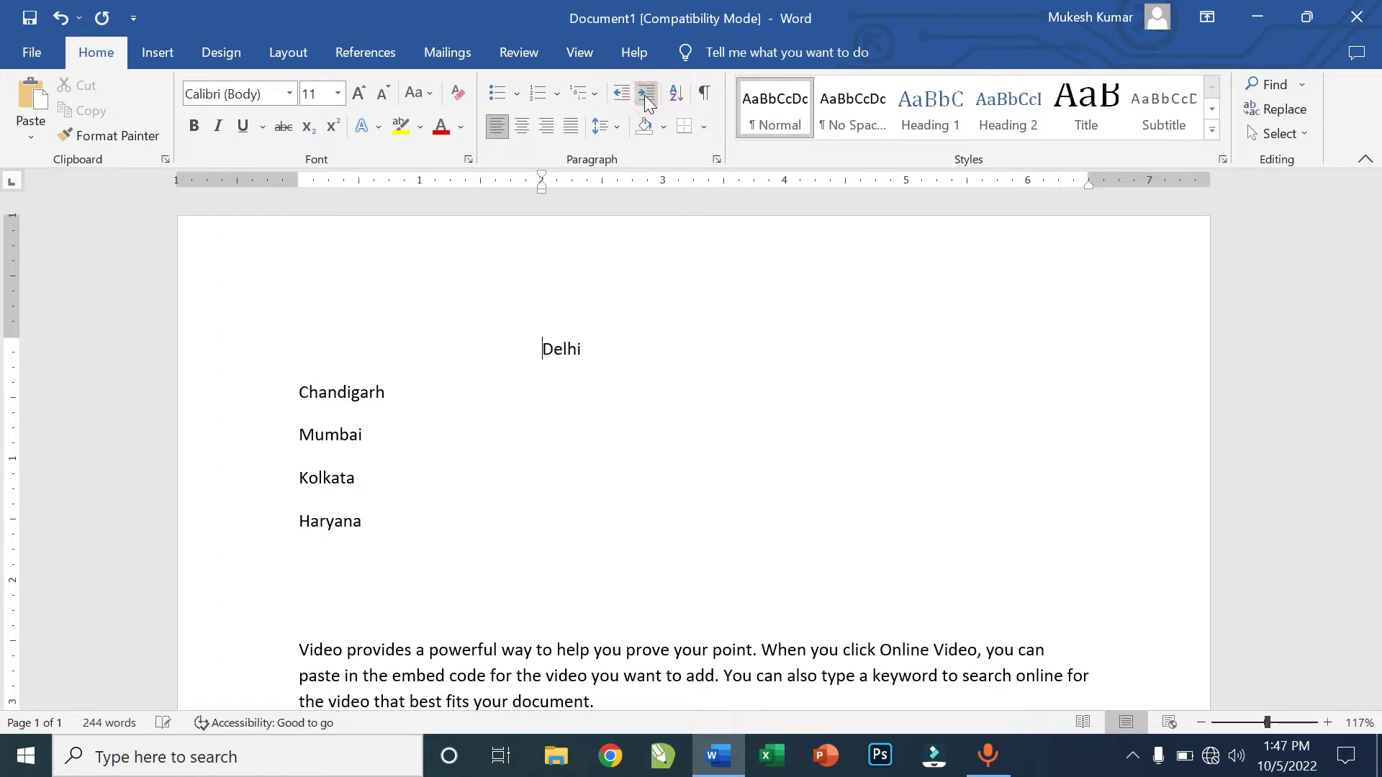
Reset the Delhi paragraph's formatting to clear its left indent.
{"action": "key", "text": "ctrl+q"}
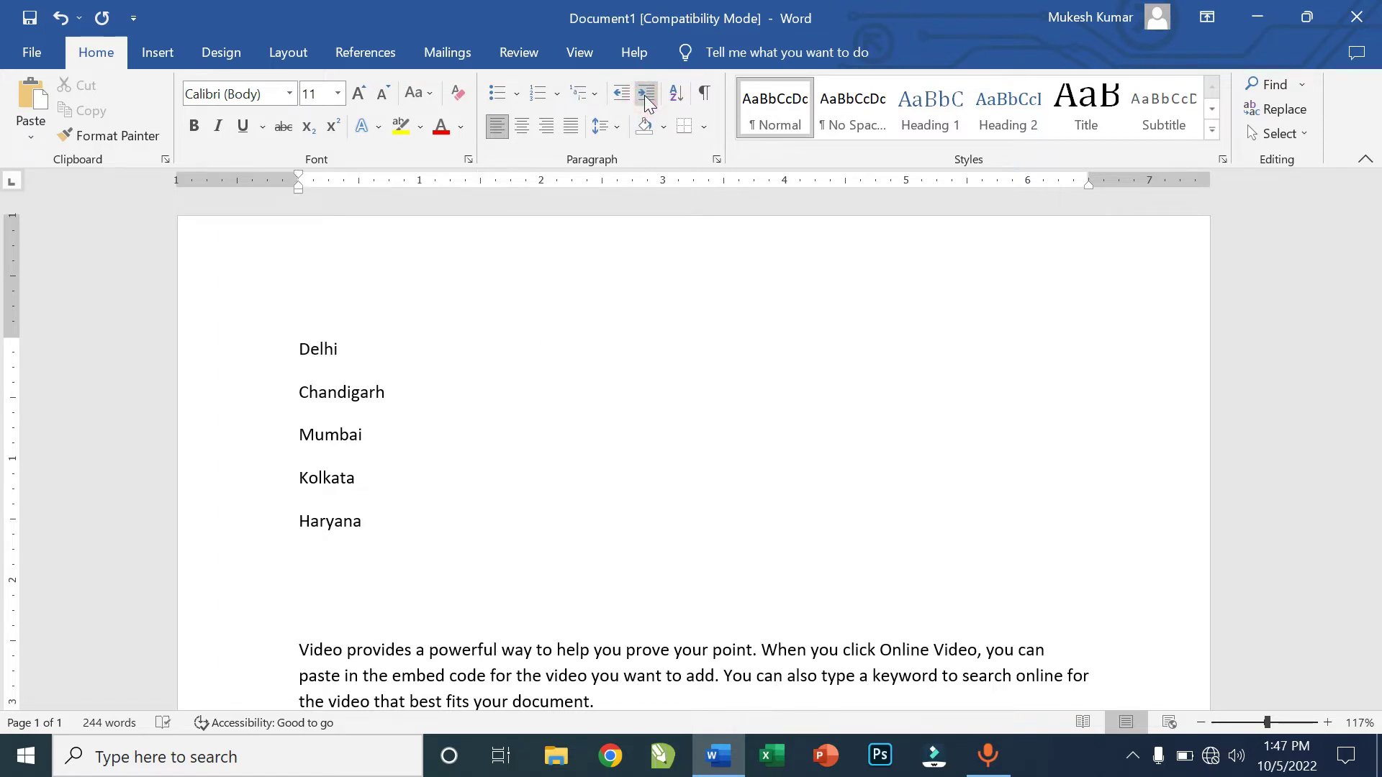
Increase the Delhi paragraph's left indent by four levels, and decrease it by four levels again.
{"action": "left_click", "coordinate": [645, 98]}
{"action": "left_click", "coordinate": [646, 97]}
{"action": "left_click", "coordinate": [645, 96]}
{"action": "left_click", "coordinate": [645, 96]}
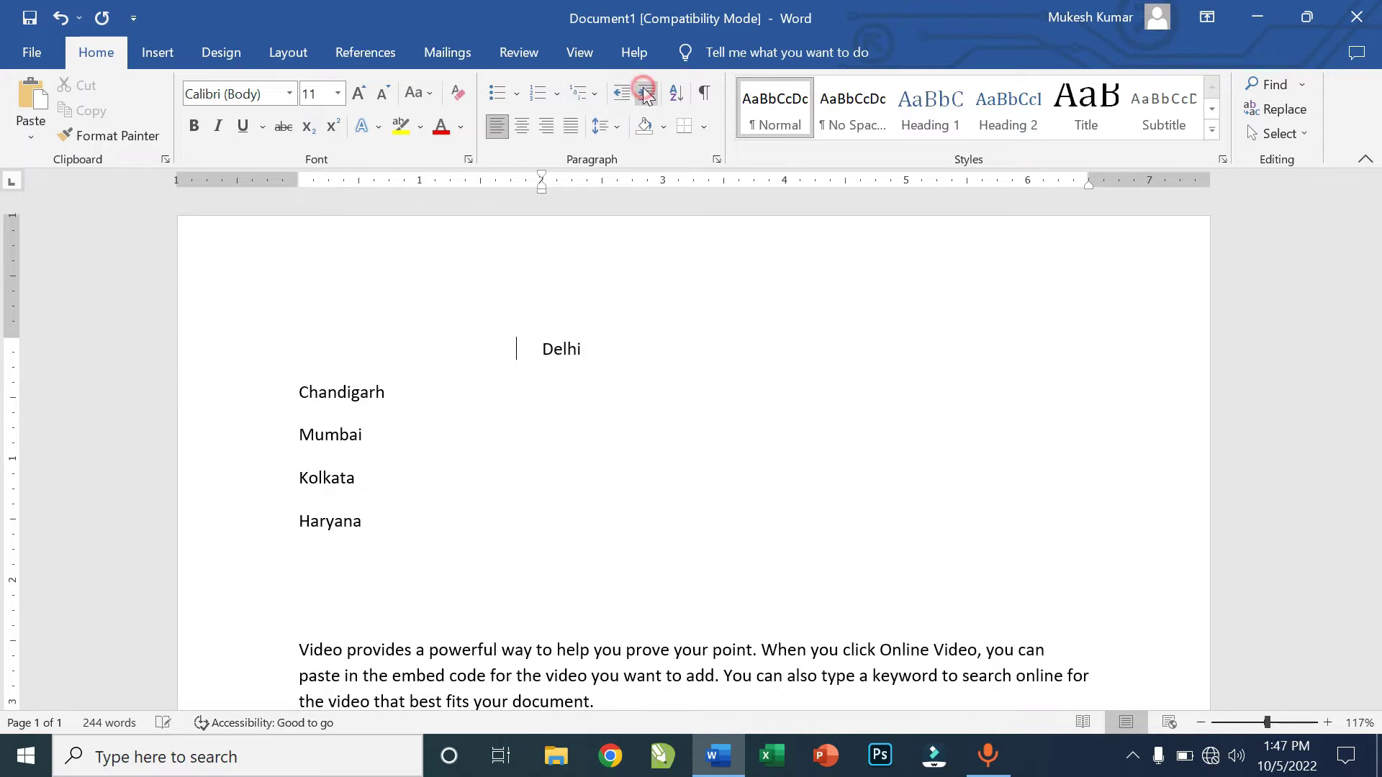
{"action": "left_click", "coordinate": [628, 93]}
{"action": "left_click", "coordinate": [627, 94]}
{"action": "left_click", "coordinate": [627, 94]}
{"action": "left_click", "coordinate": [628, 93]}
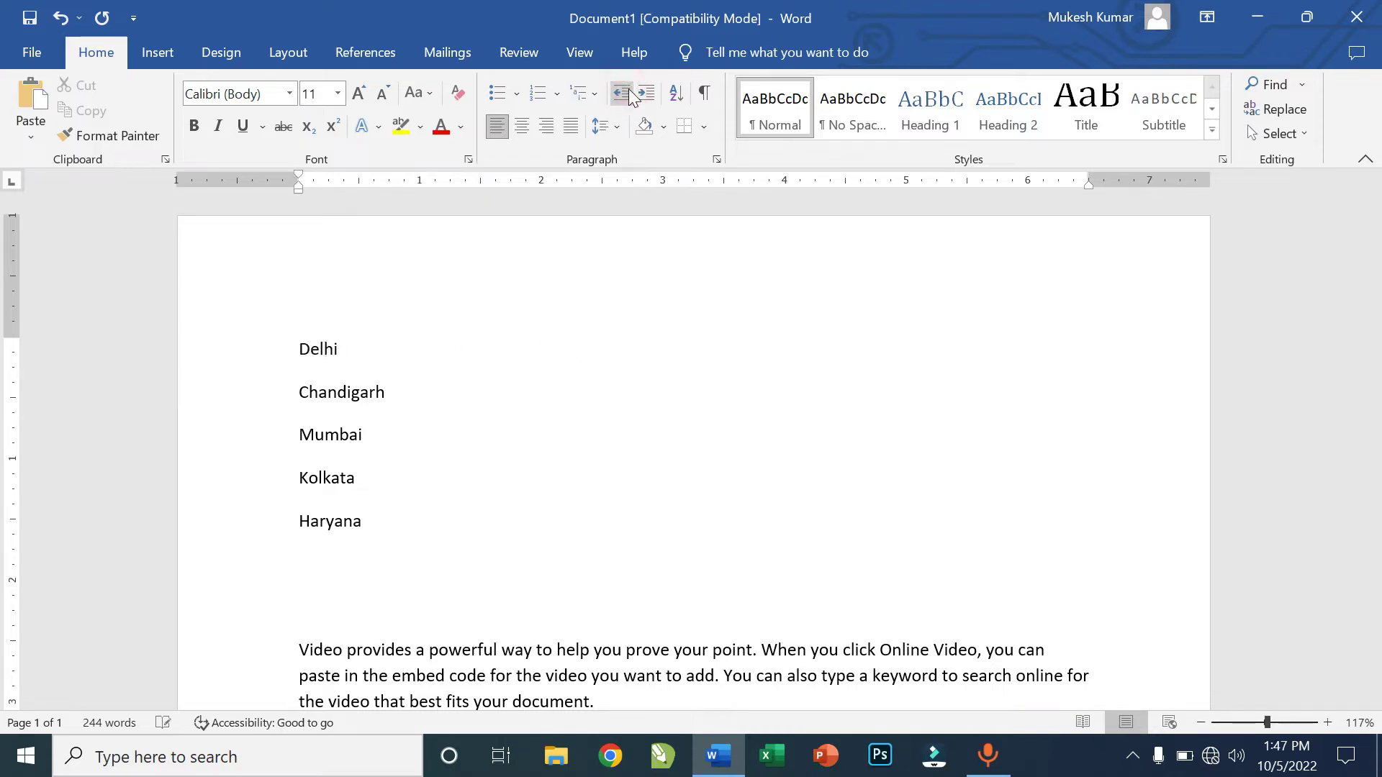
Push the Delhi line in by five tab stops, and remove all of that indentation again.
{"action": "key", "text": "Tab"}
{"action": "key", "text": "Tab"}
{"action": "key", "text": "Tab"}
{"action": "key", "text": "Tab"}
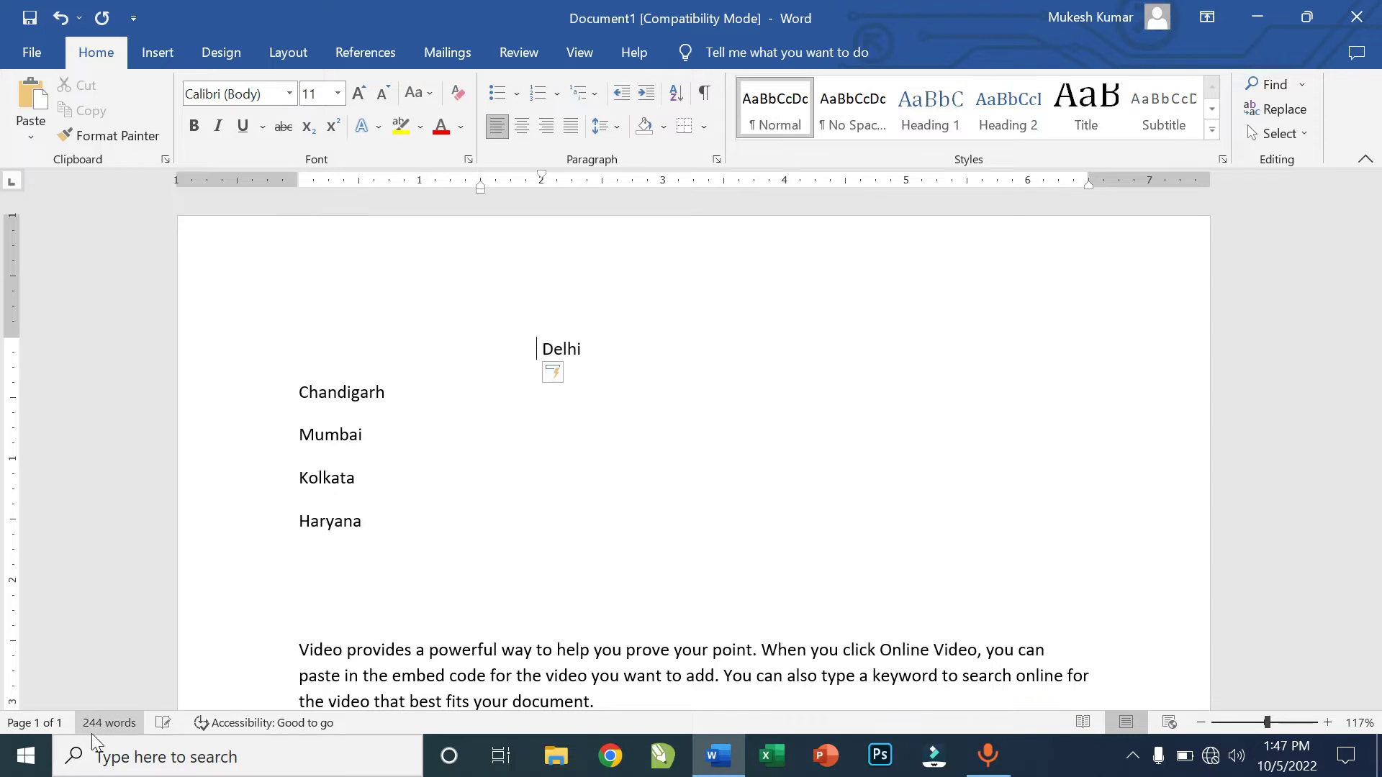
{"action": "key", "text": "Tab"}
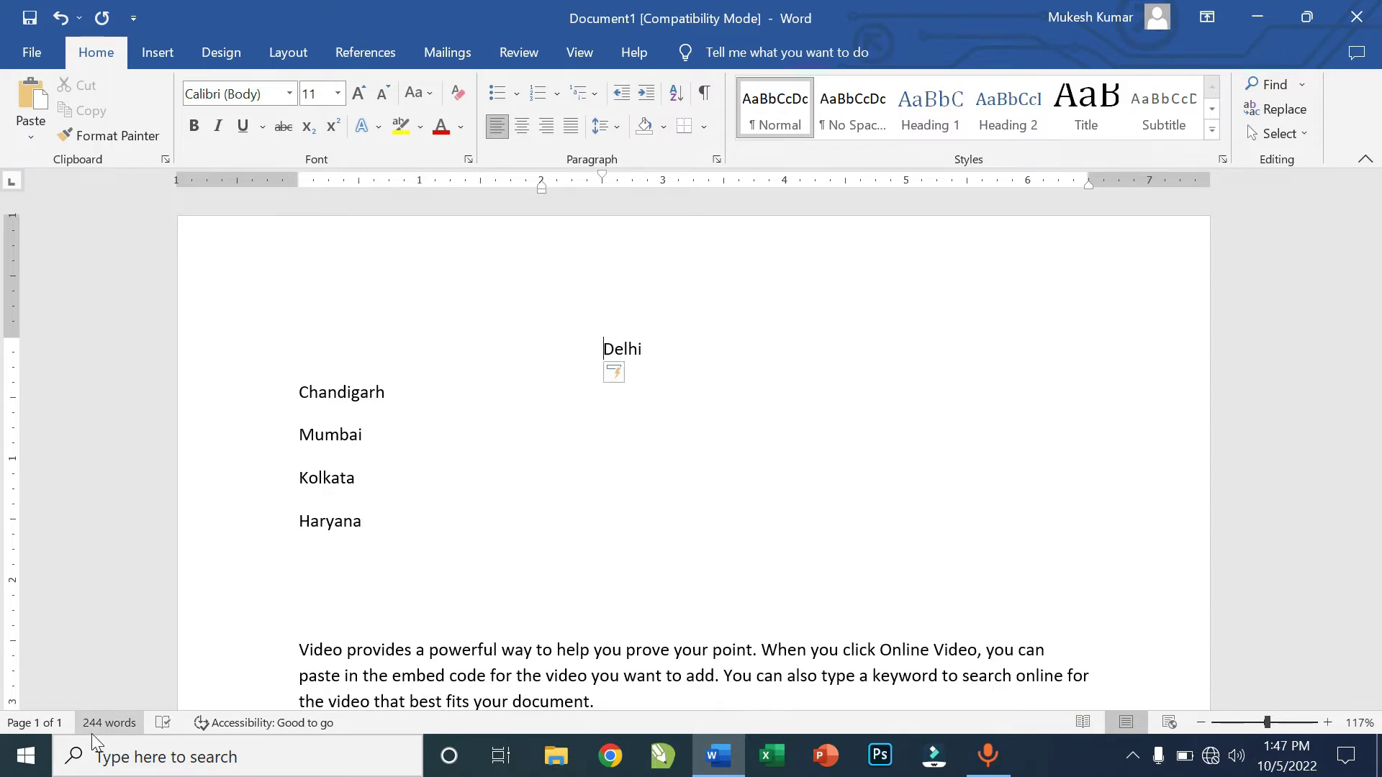
{"action": "key", "text": "BackSpace"}
{"action": "key", "text": "BackSpace"}
{"action": "key", "text": "BackSpace"}
{"action": "key", "text": "BackSpace"}
{"action": "key", "text": "BackSpace"}
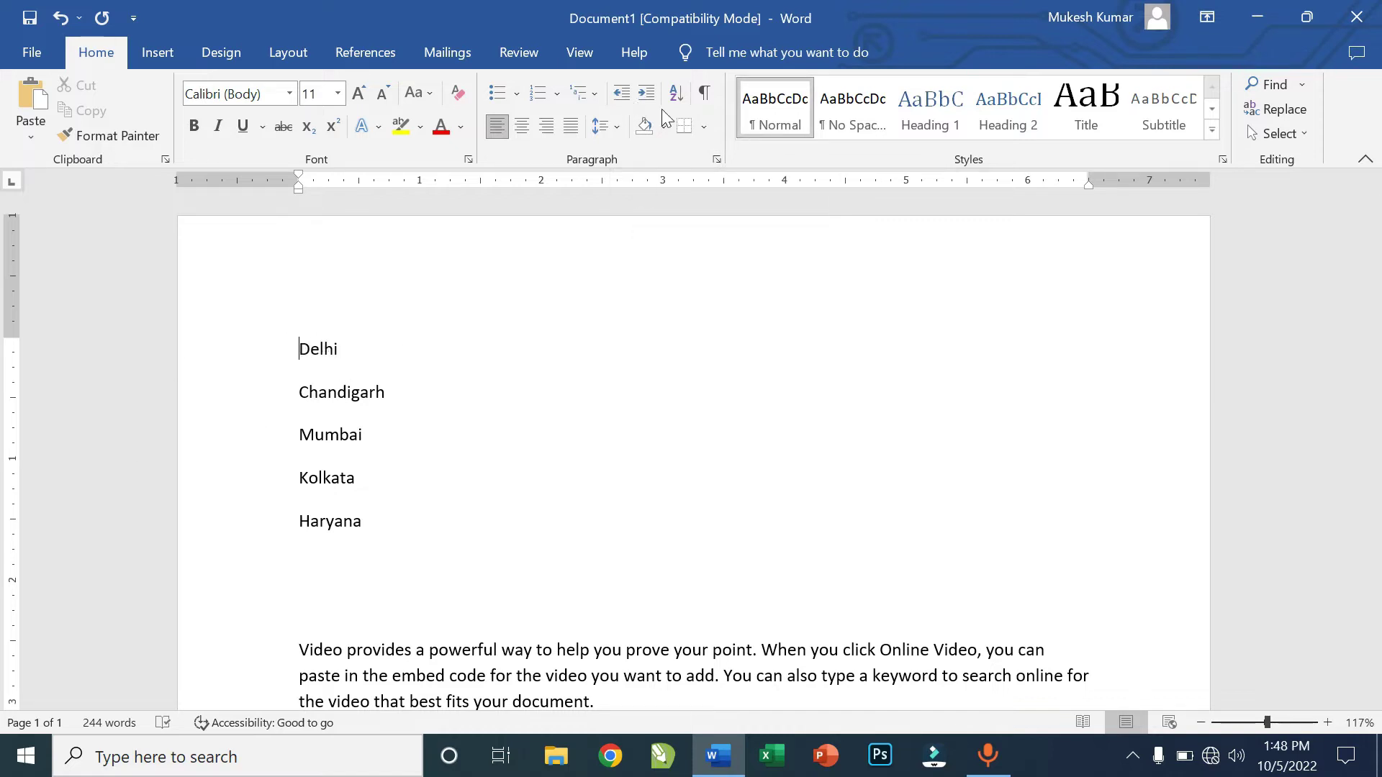
Increase the Delhi paragraph's indent by a single level, and decrease it back to the margin.
{"action": "left_click", "coordinate": [640, 100]}
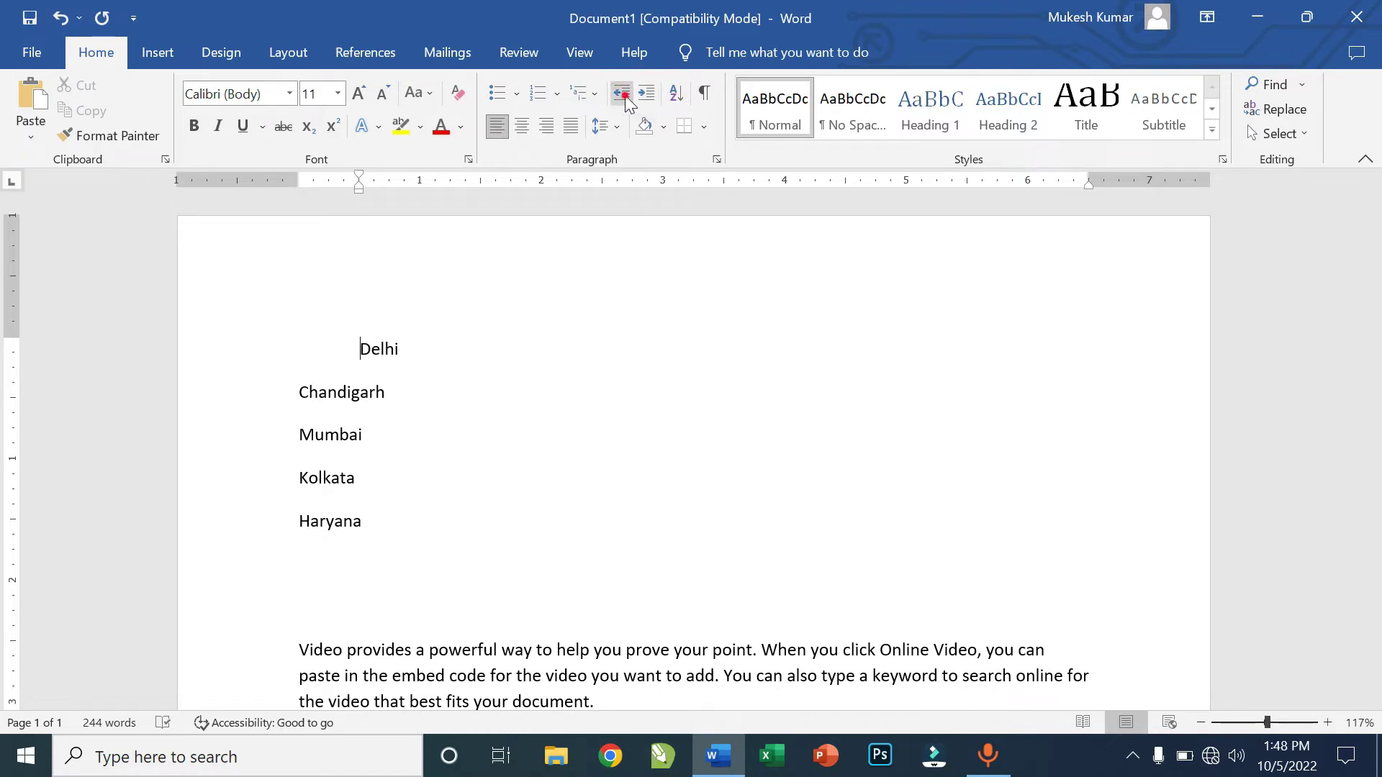
{"action": "left_click", "coordinate": [620, 93]}
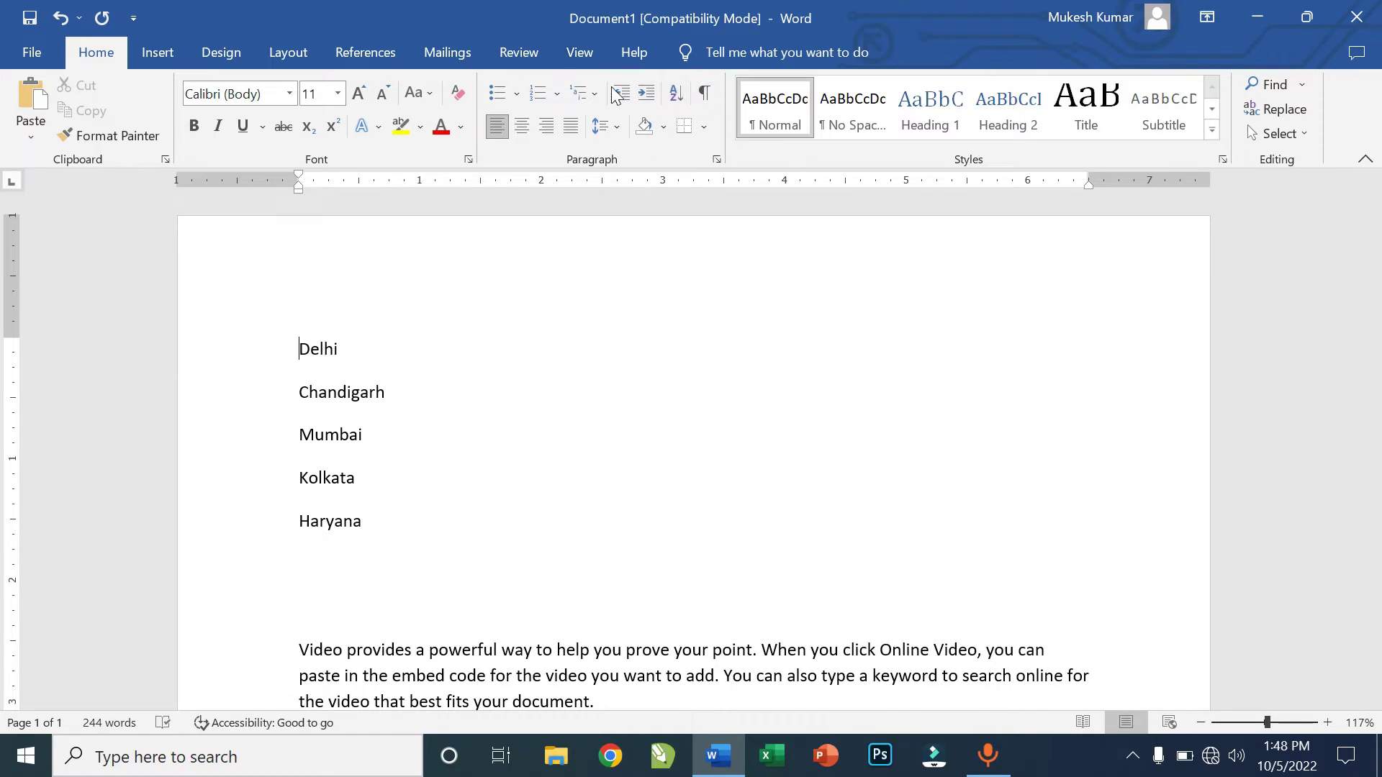
{"action": "left_click", "coordinate": [699, 137]}
{"action": "left_click", "coordinate": [698, 131]}
{"action": "left_click_drag", "start_coordinate": [346, 346], "coordinate": [294, 340]}
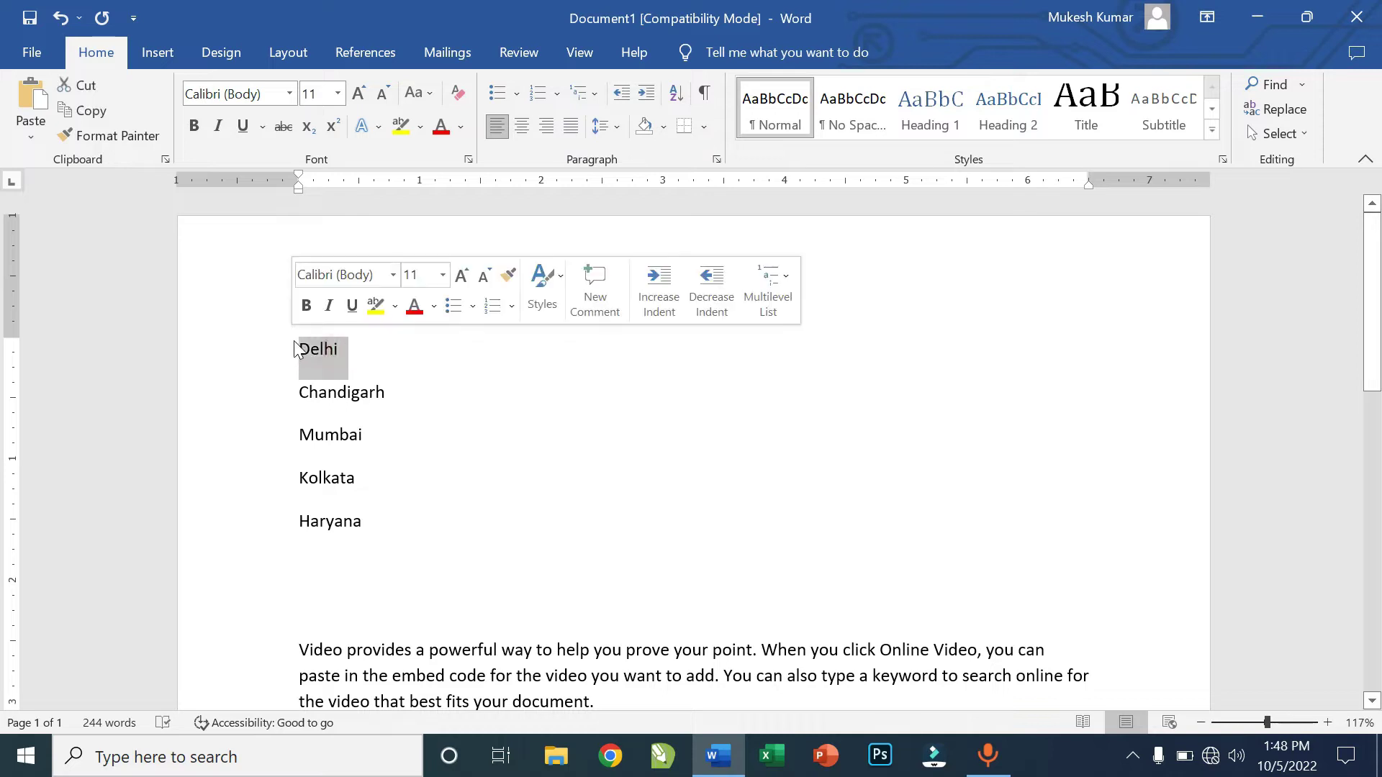
{"action": "left_click", "coordinate": [357, 349]}
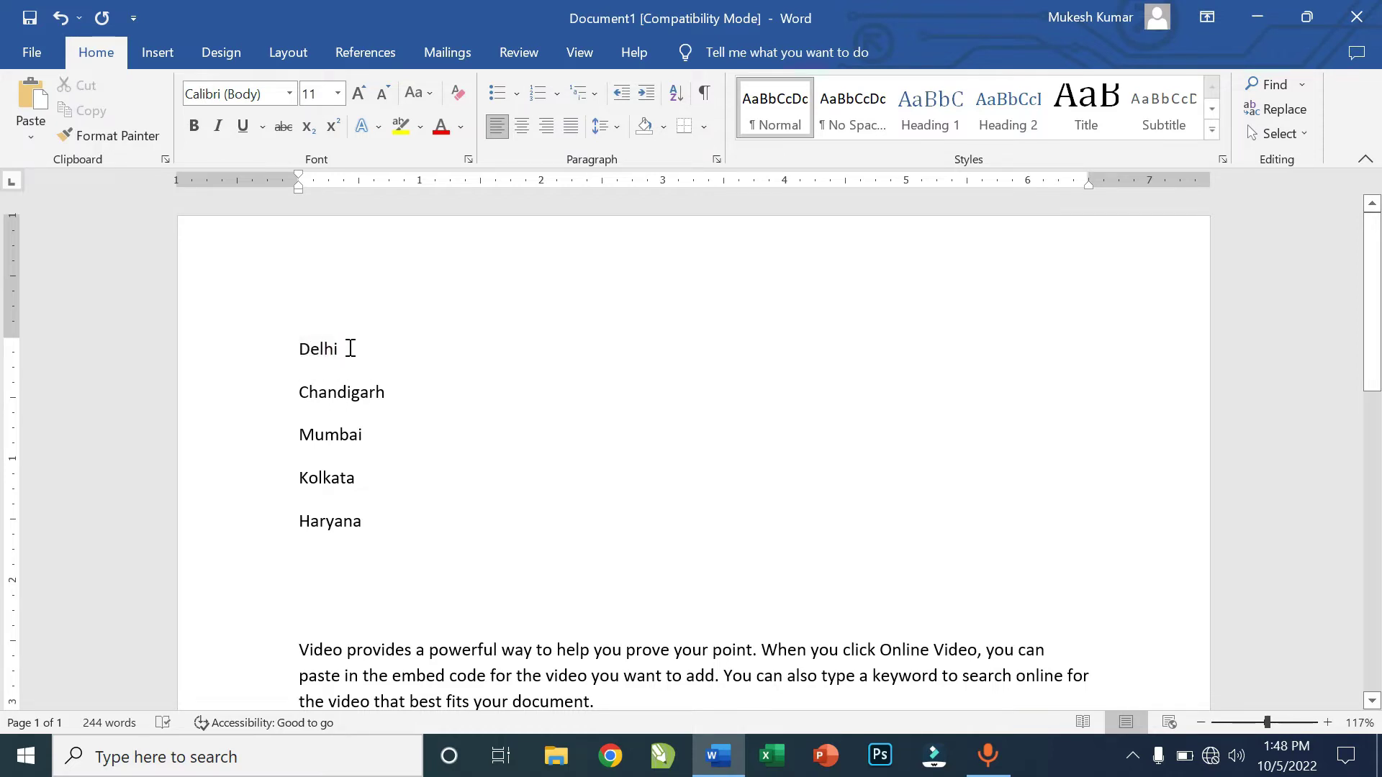
{"action": "left_click", "coordinate": [346, 354]}
{"action": "left_click_drag", "start_coordinate": [329, 355], "coordinate": [301, 364]}
Right-align the Delhi and Chandigarh paragraphs and return them to left alignment, doing this twice.
{"action": "left_click_drag", "start_coordinate": [392, 387], "coordinate": [299, 359]}
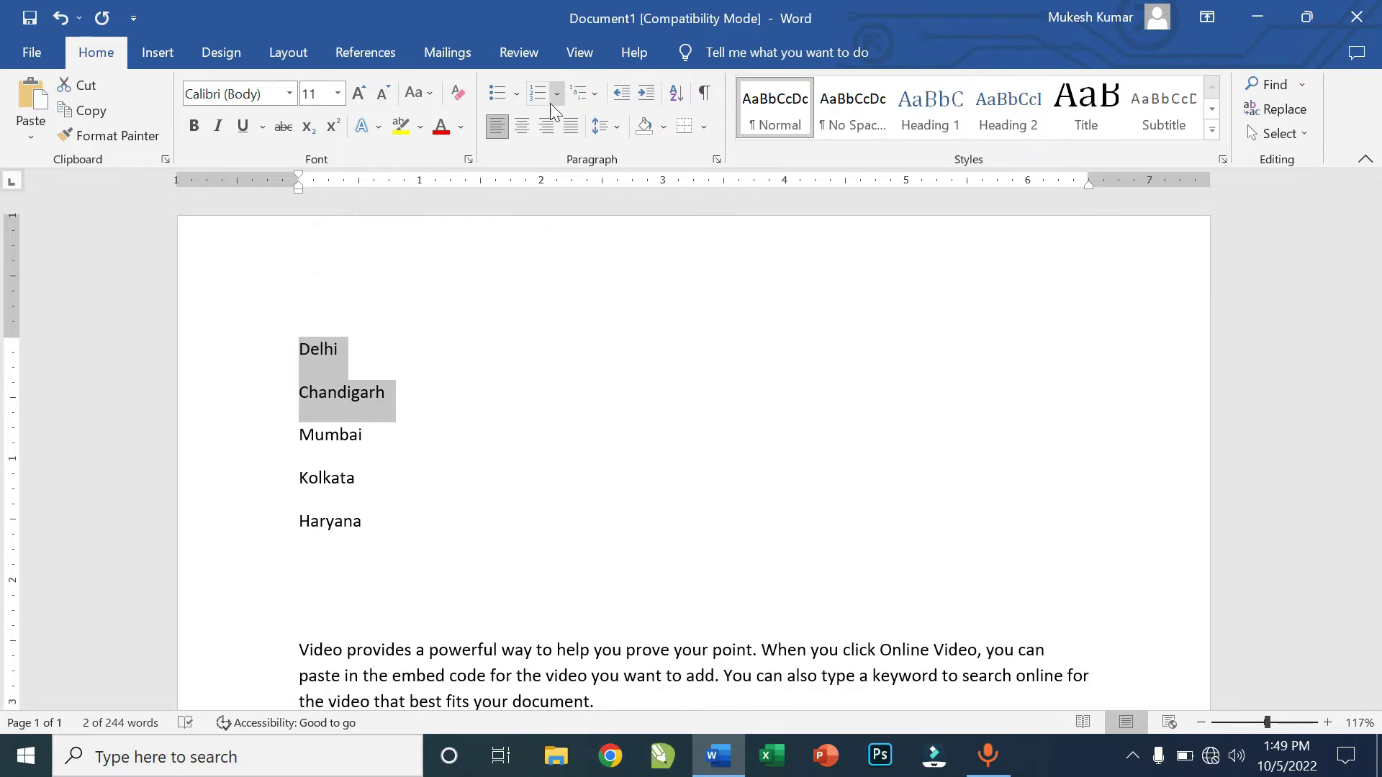
{"action": "left_click", "coordinate": [549, 132]}
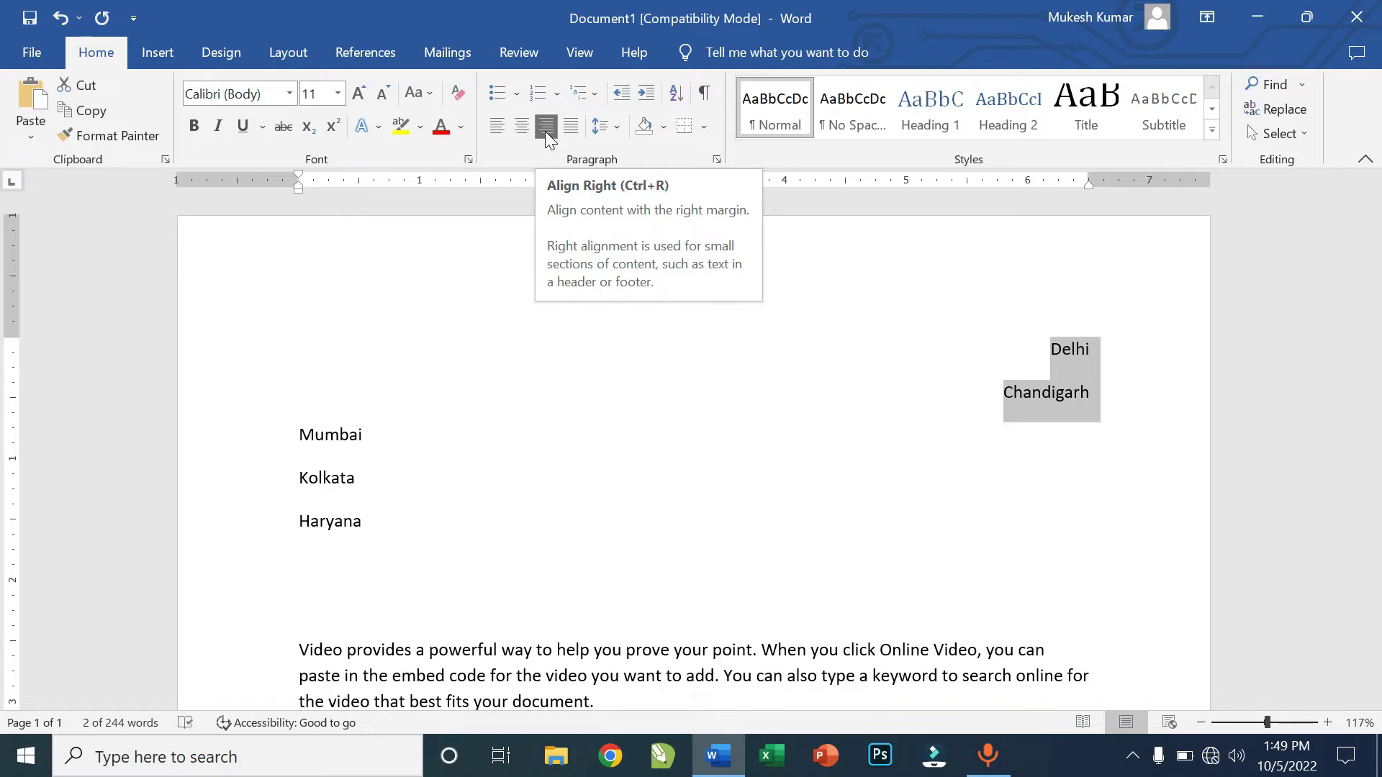
{"action": "left_click", "coordinate": [506, 130]}
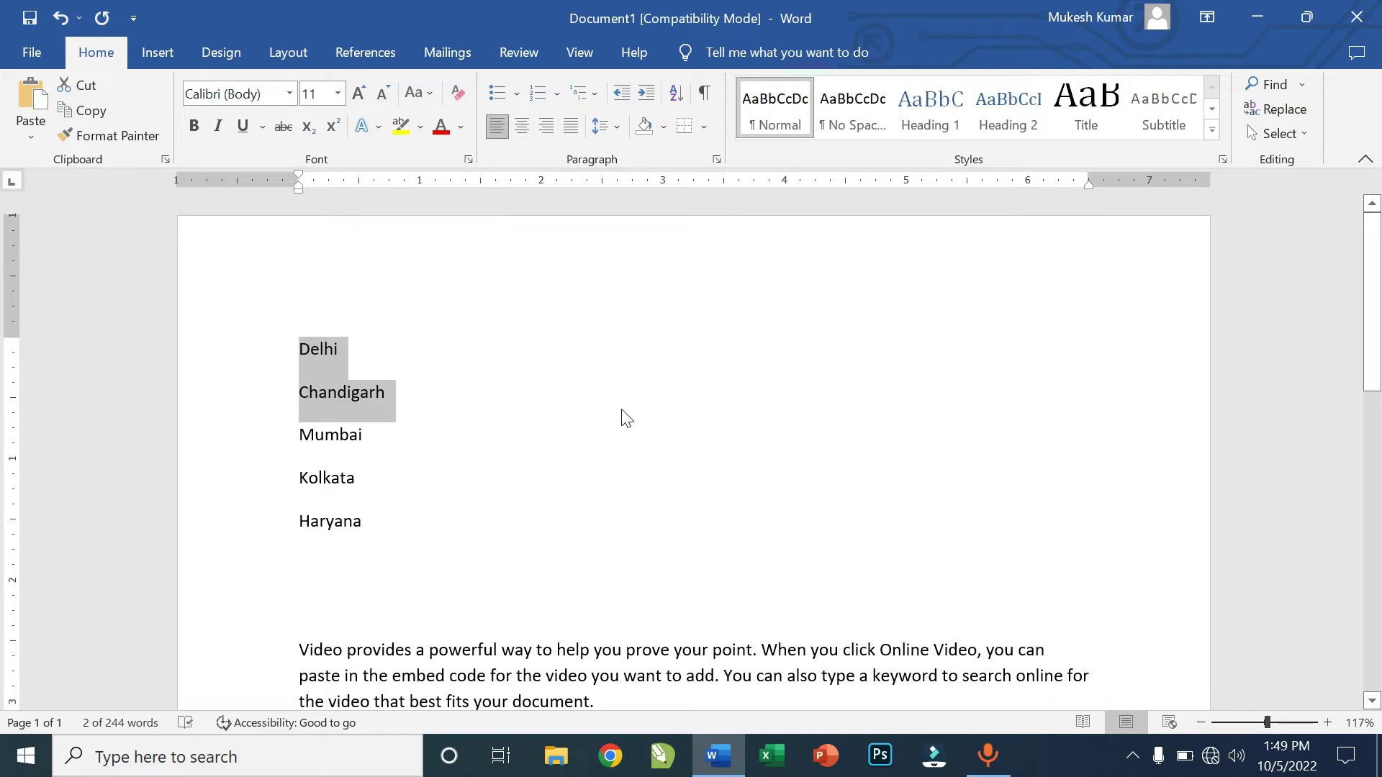
{"action": "key", "text": "ctrl+r"}
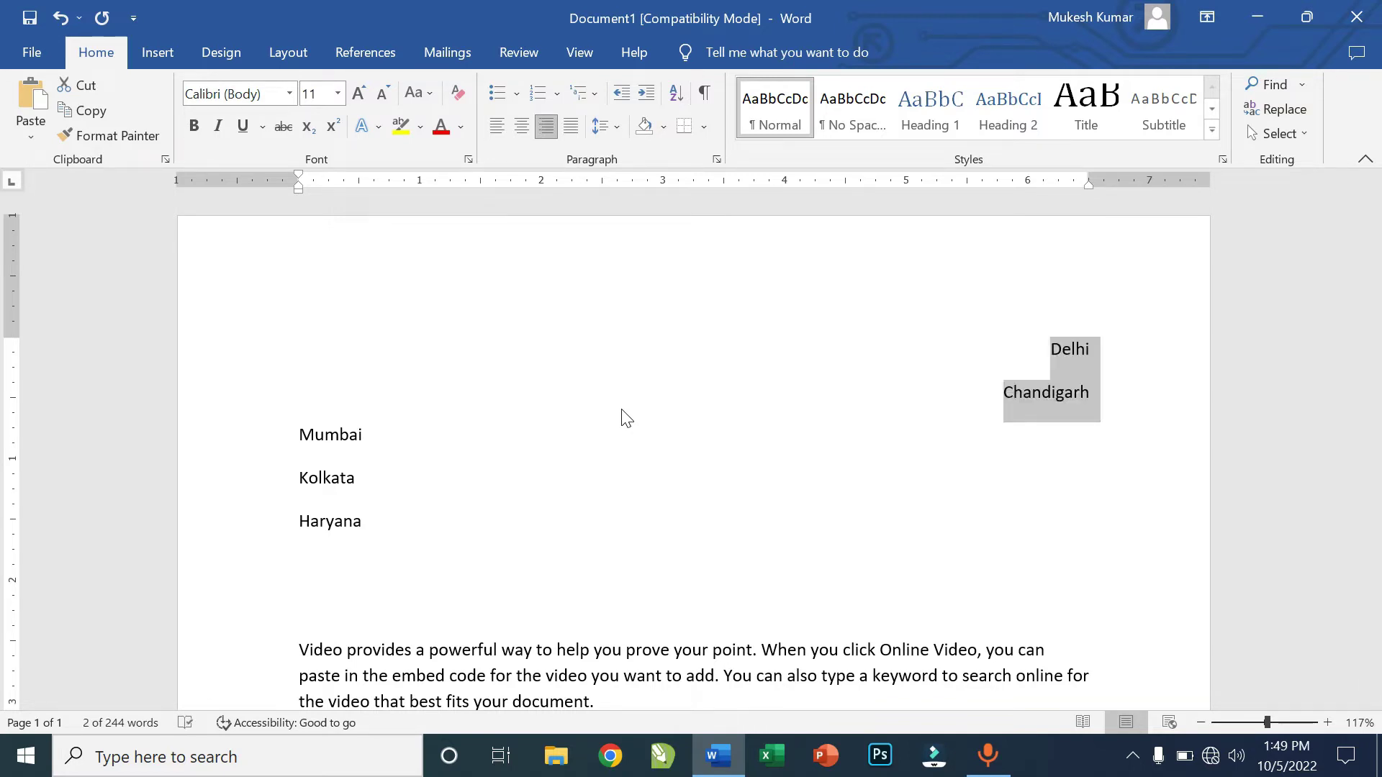
{"action": "key", "text": "ctrl+l"}
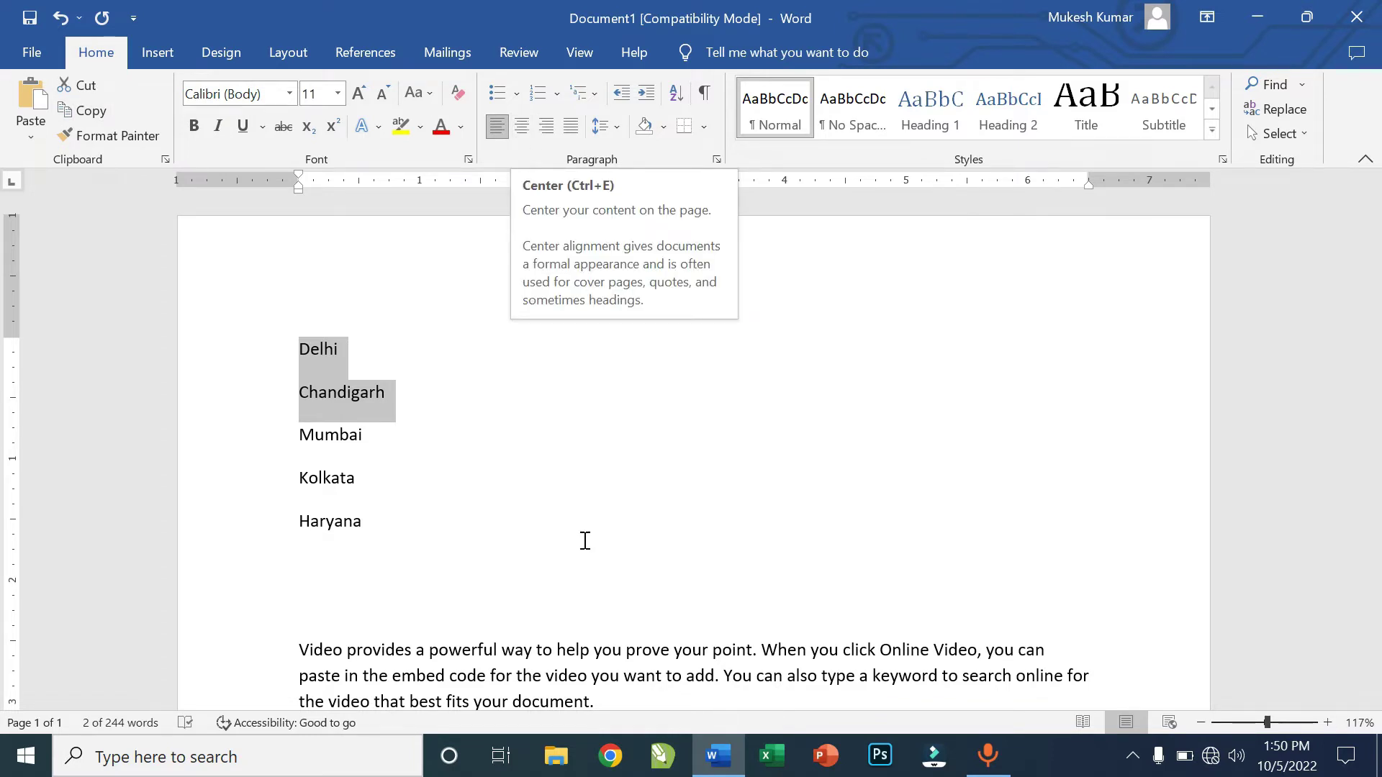
Try center and right alignment on the Delhi and Chandigarh paragraphs, and return them to left alignment.
{"action": "key", "text": "ctrl+e"}
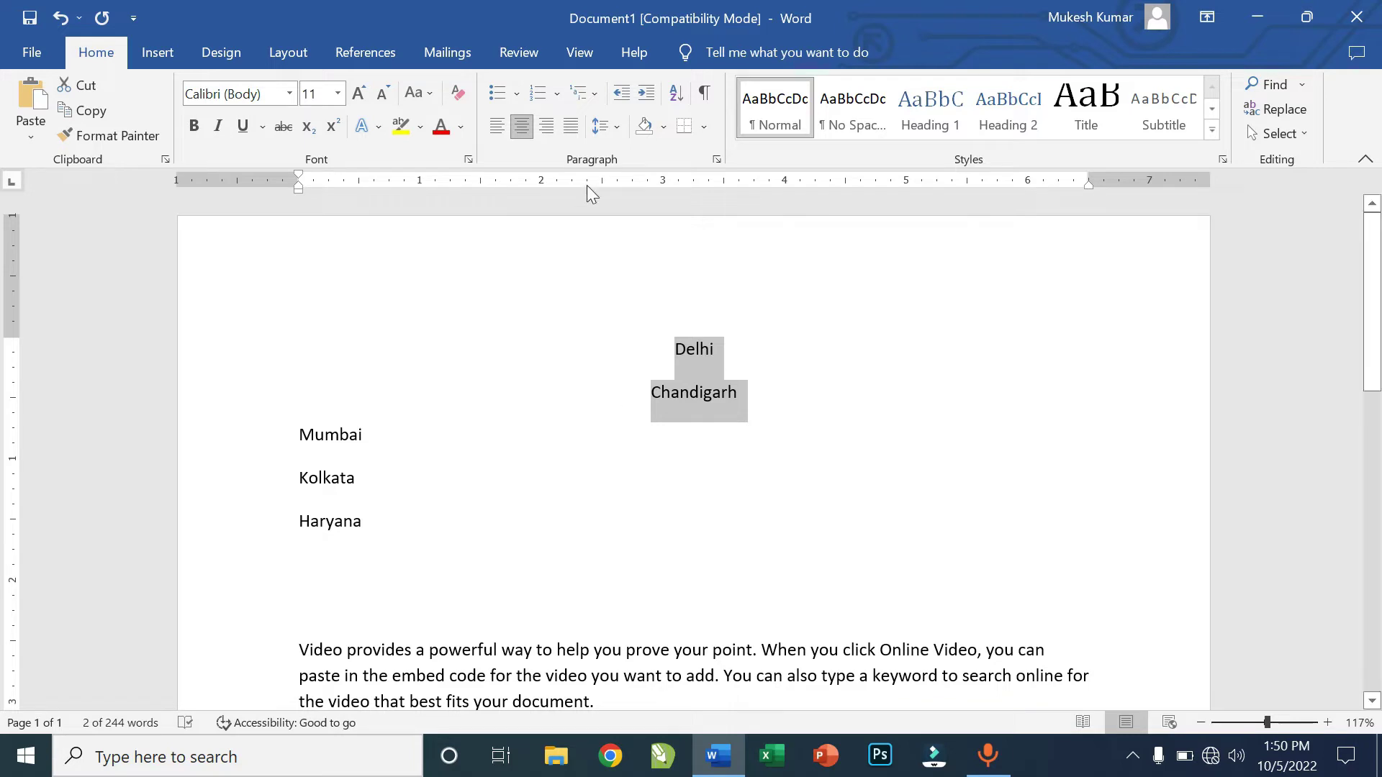
{"action": "left_click", "coordinate": [498, 130]}
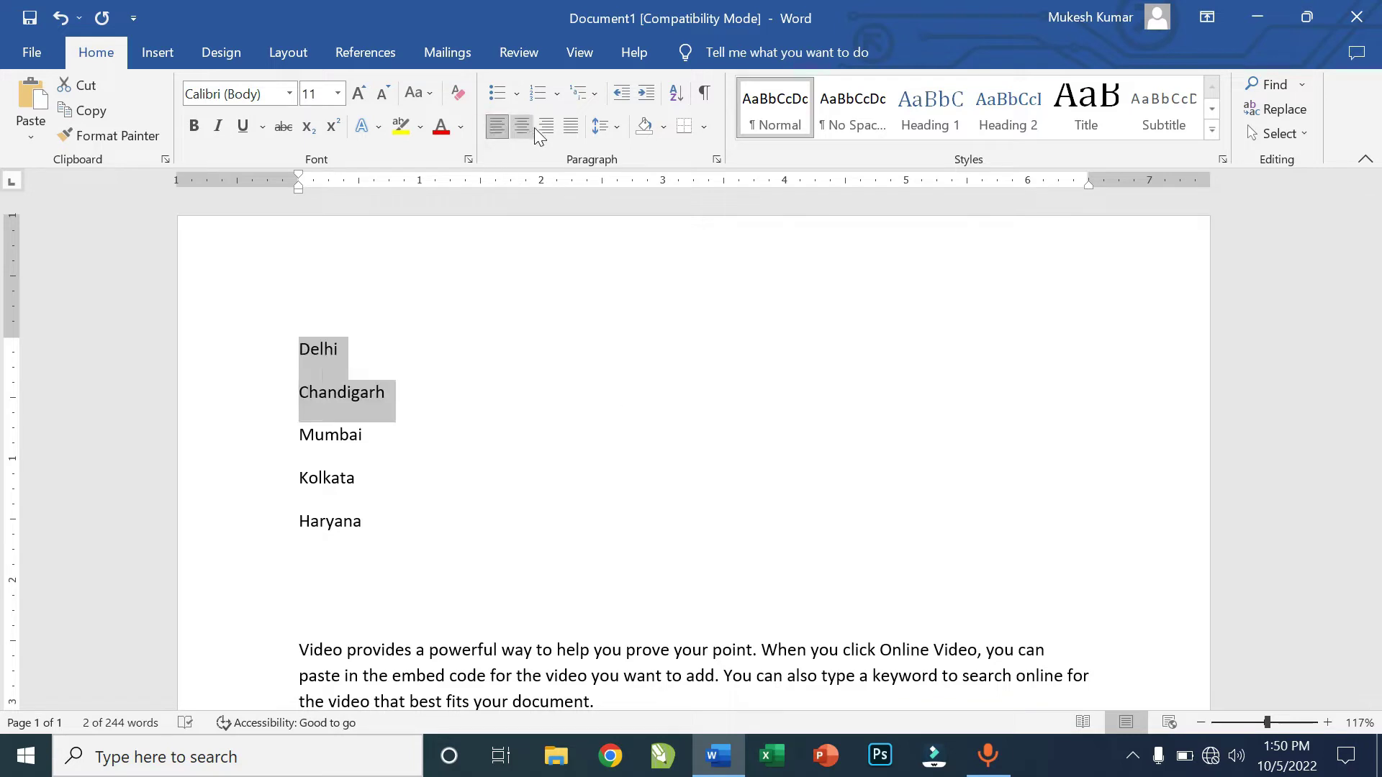
{"action": "left_click", "coordinate": [545, 128]}
{"action": "left_click", "coordinate": [526, 128]}
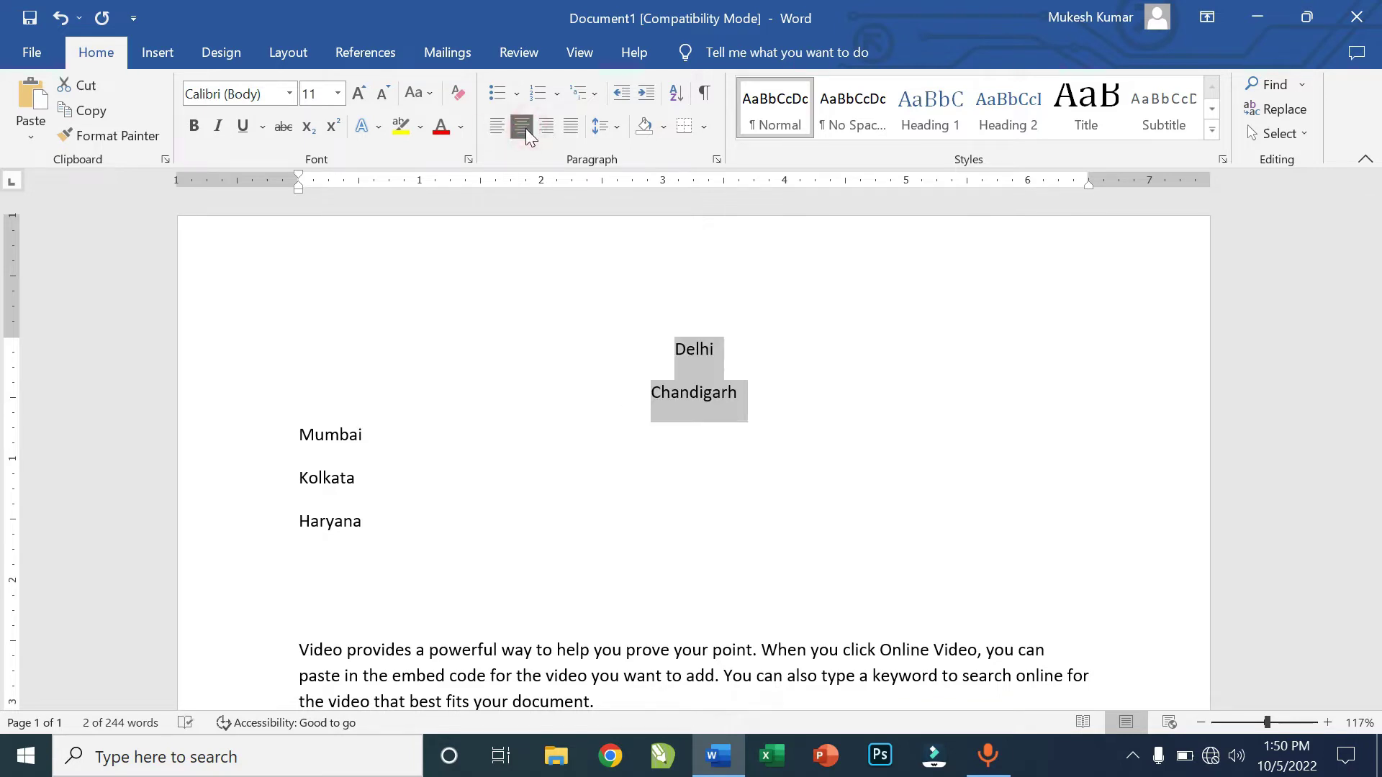
{"action": "left_click", "coordinate": [495, 130]}
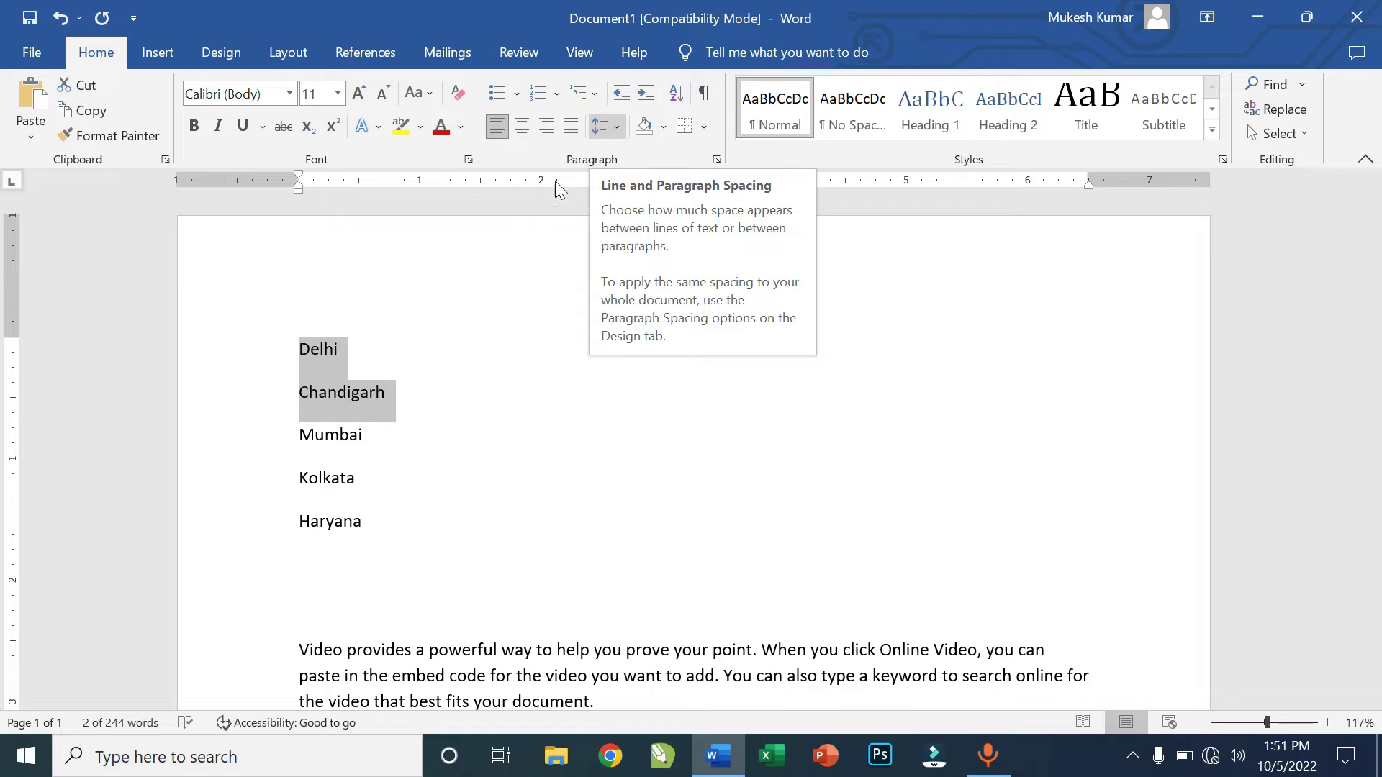
Select the first three body paragraphs, from "Video provides" to "match the new theme", and set their line spacing to 1.0.
{"action": "left_click", "coordinate": [607, 443]}
{"action": "scroll", "coordinate": [607, 449], "scroll_direction": "down", "scroll_amount": 2}
{"action": "scroll", "coordinate": [586, 420], "scroll_direction": "down", "scroll_amount": 3}
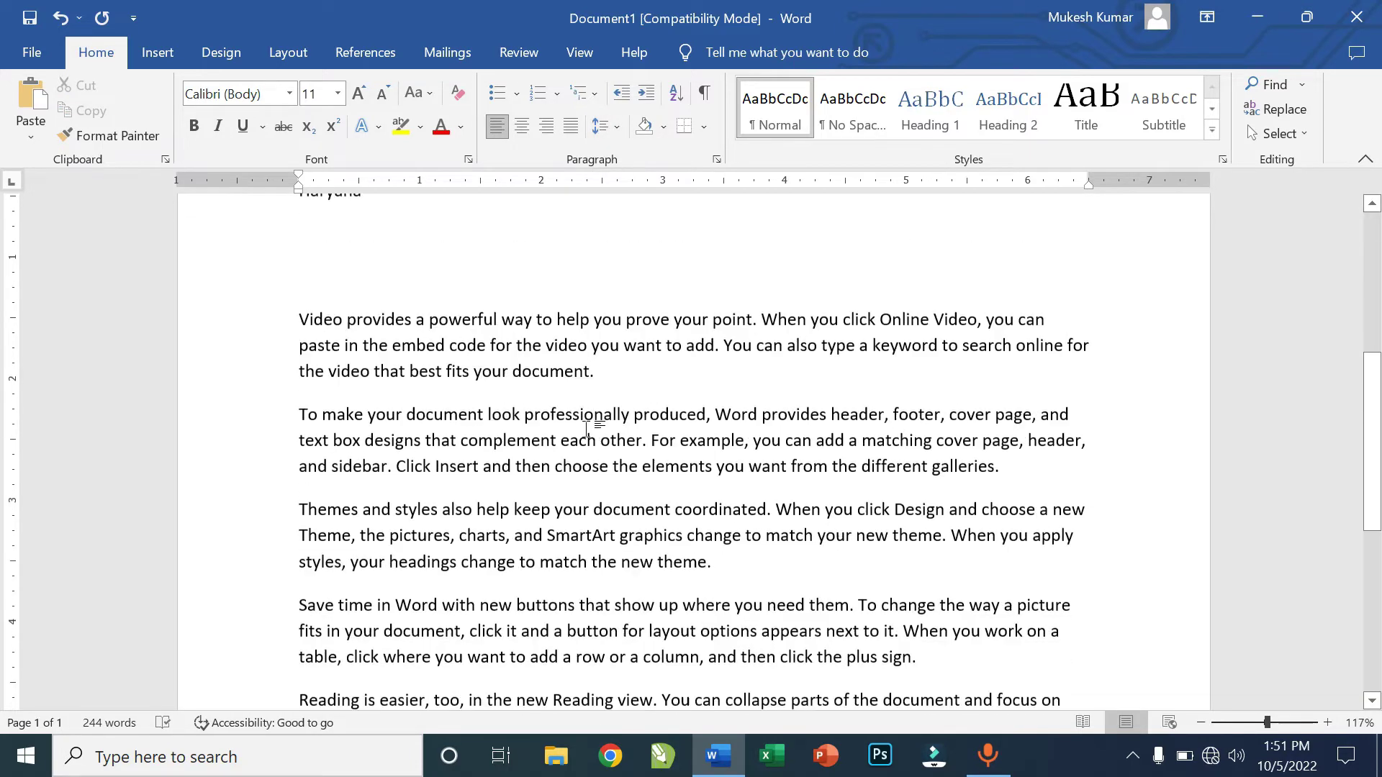
{"action": "scroll", "coordinate": [573, 420], "scroll_direction": "up", "scroll_amount": 4}
{"action": "scroll", "coordinate": [719, 443], "scroll_direction": "down", "scroll_amount": 5}
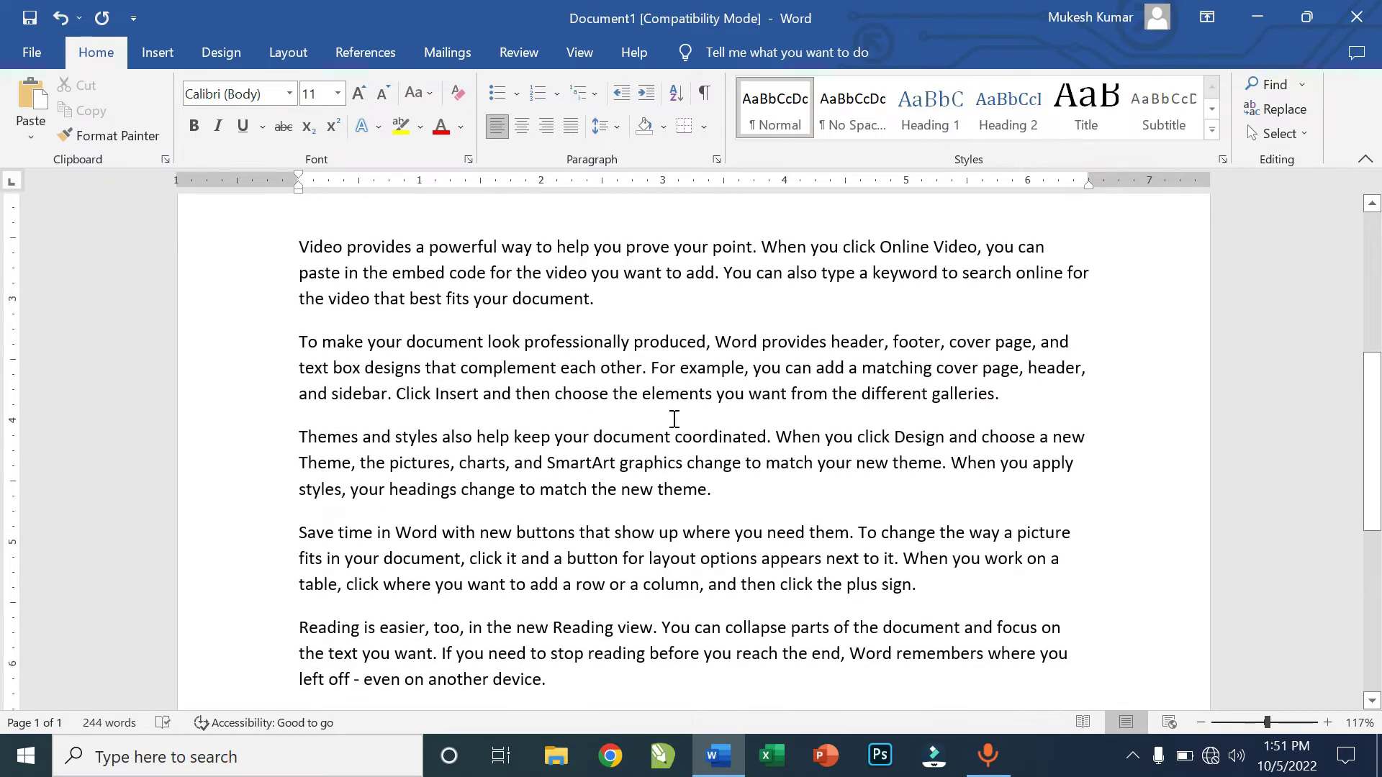
{"action": "left_click_drag", "start_coordinate": [716, 488], "coordinate": [292, 252]}
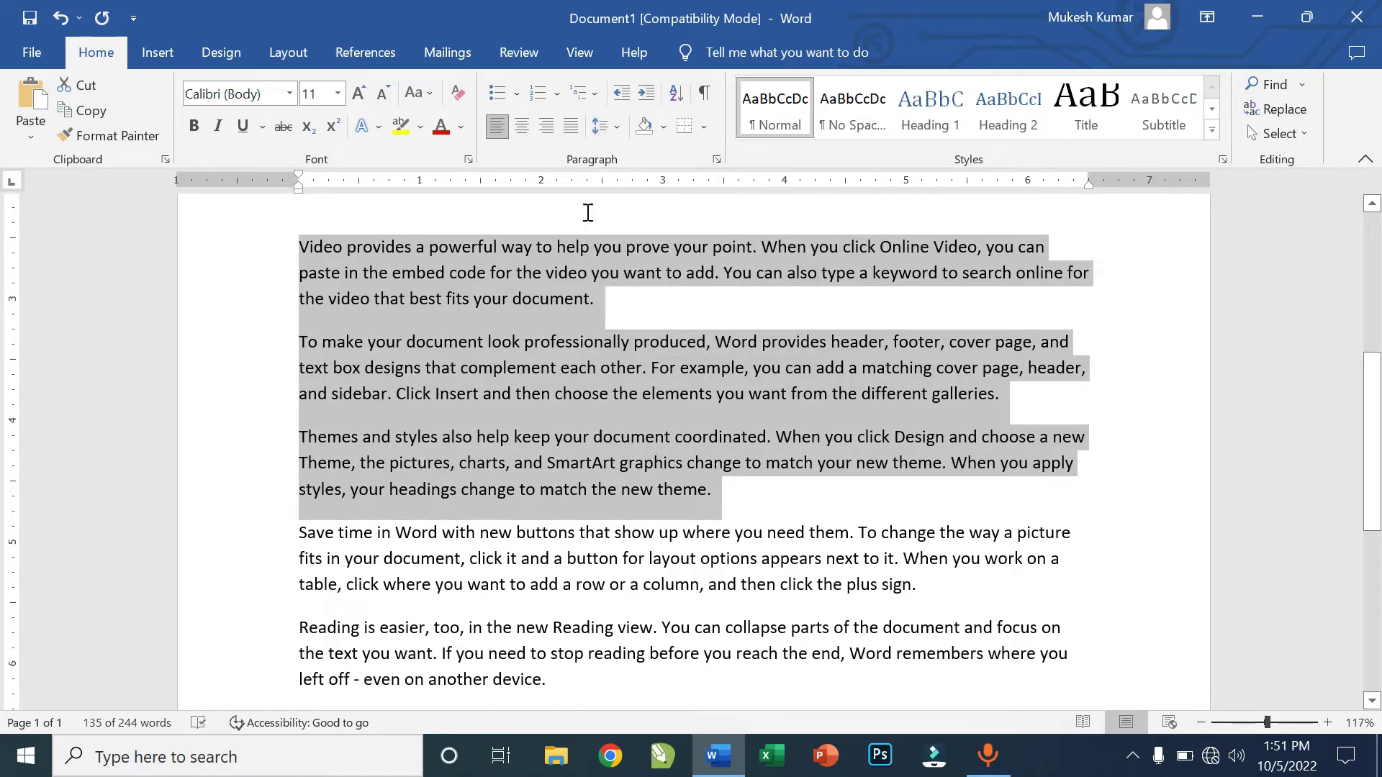
{"action": "left_click", "coordinate": [616, 129]}
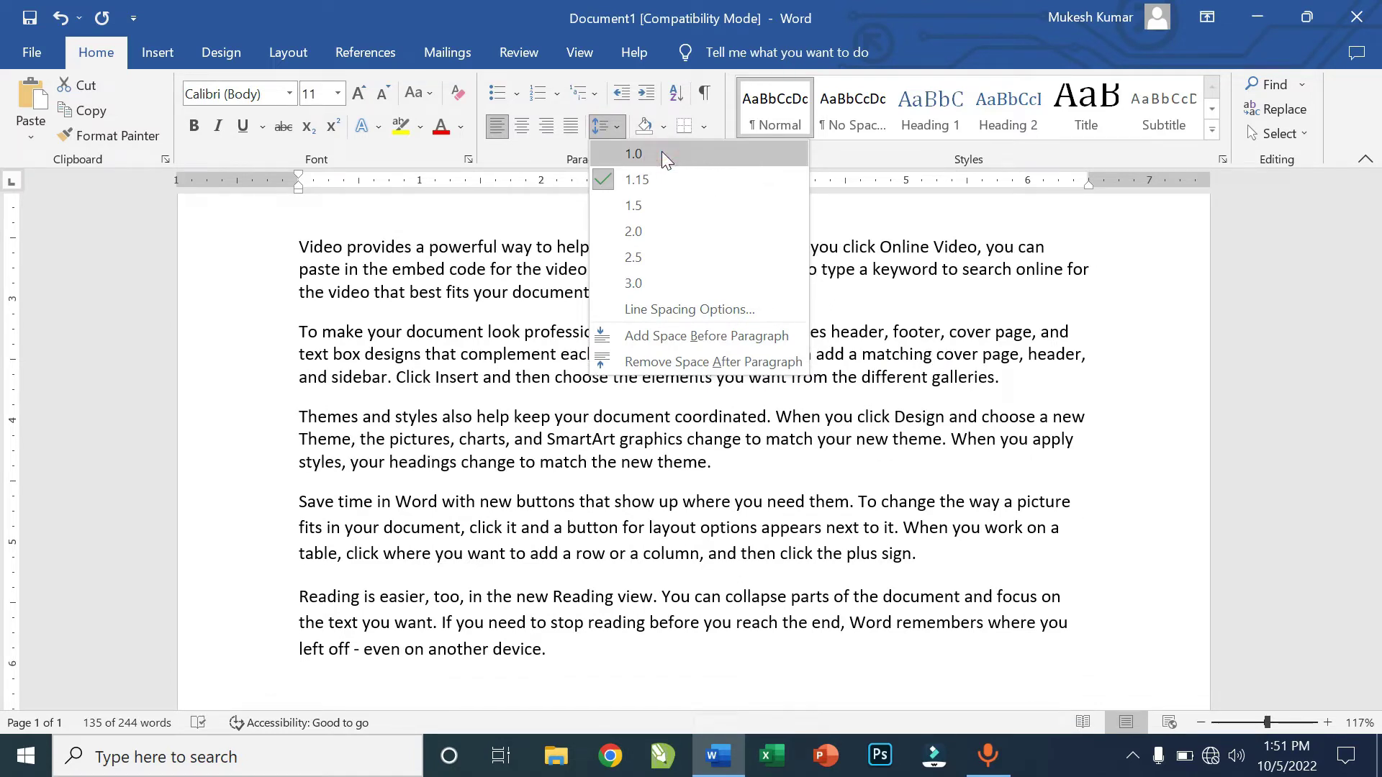
{"action": "left_click", "coordinate": [662, 154]}
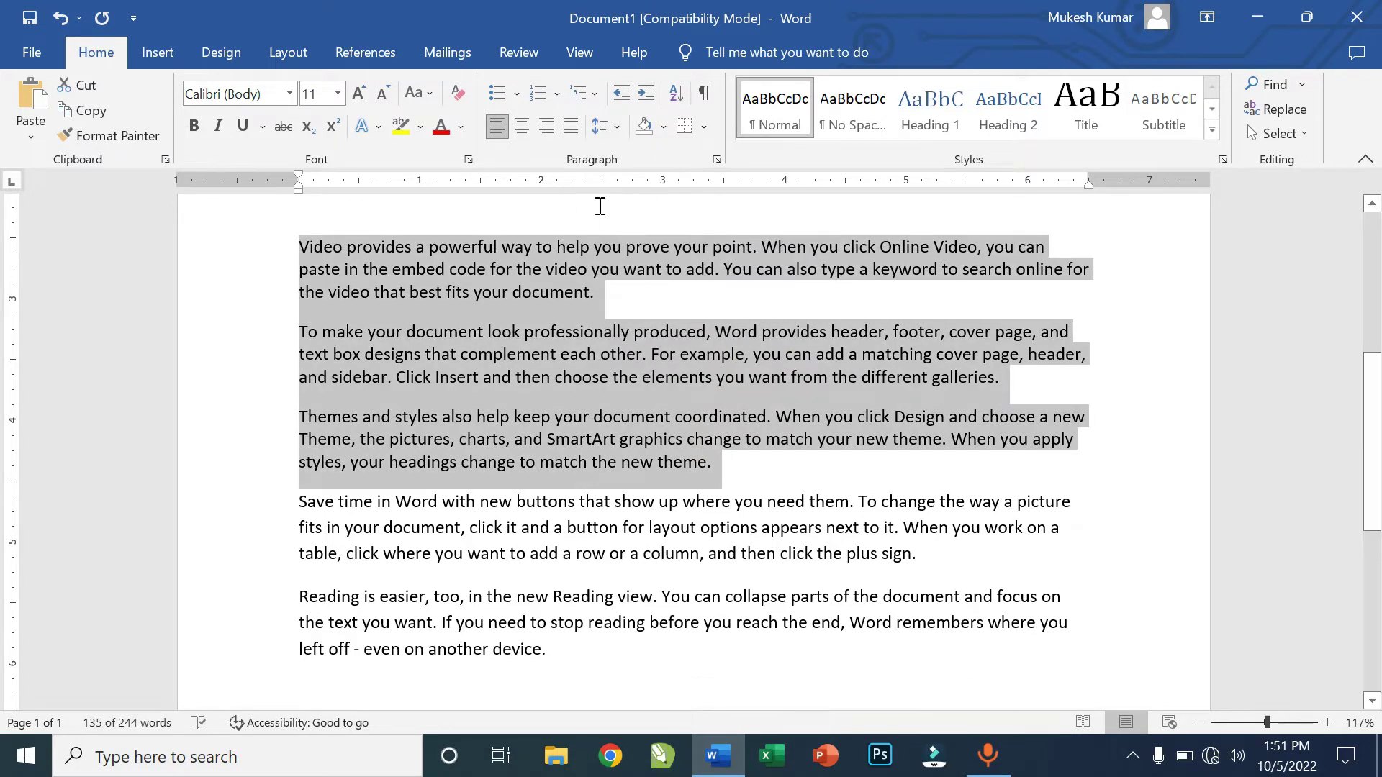
Set the line spacing of the three selected body paragraphs to 3.0, and change it back to 1.15.
{"action": "left_click", "coordinate": [613, 125]}
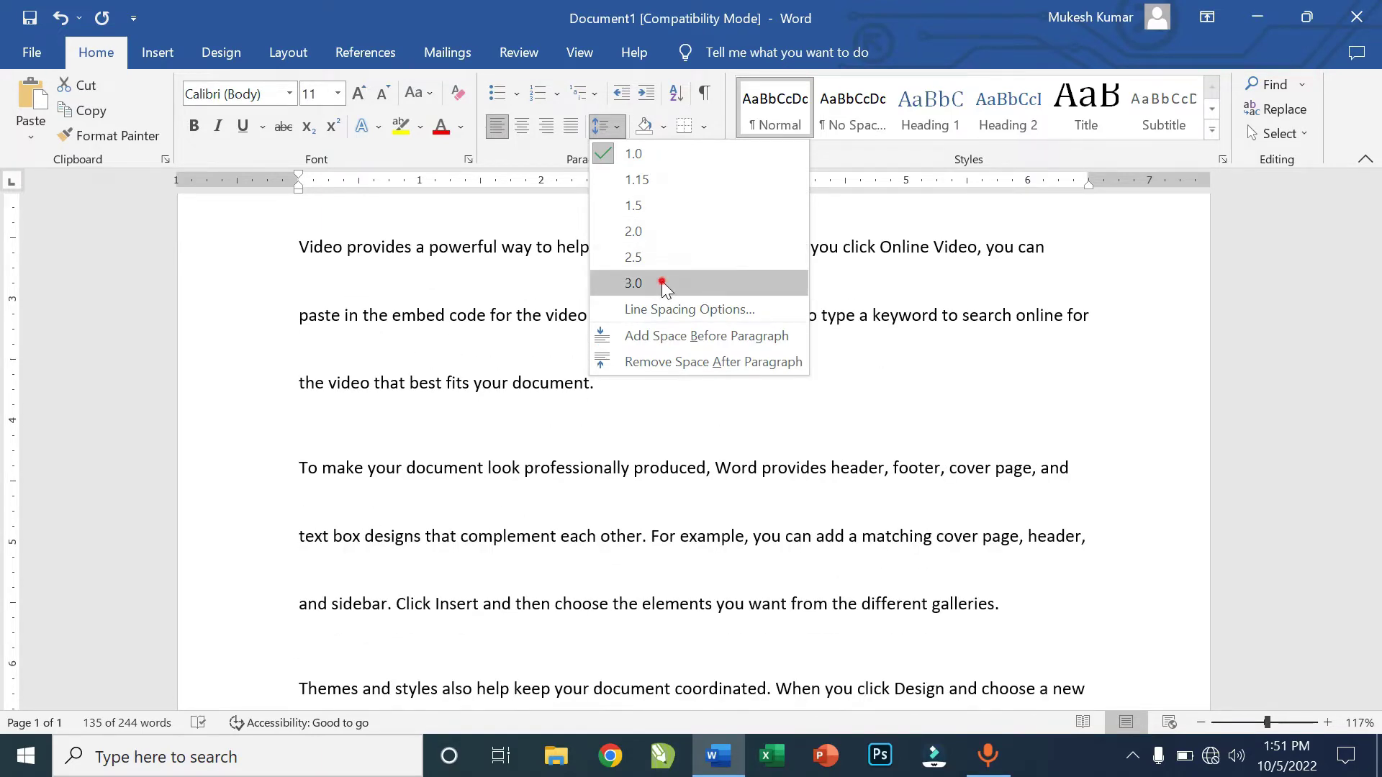
{"action": "left_click", "coordinate": [662, 283]}
{"action": "scroll", "coordinate": [762, 432], "scroll_direction": "down", "scroll_amount": 5}
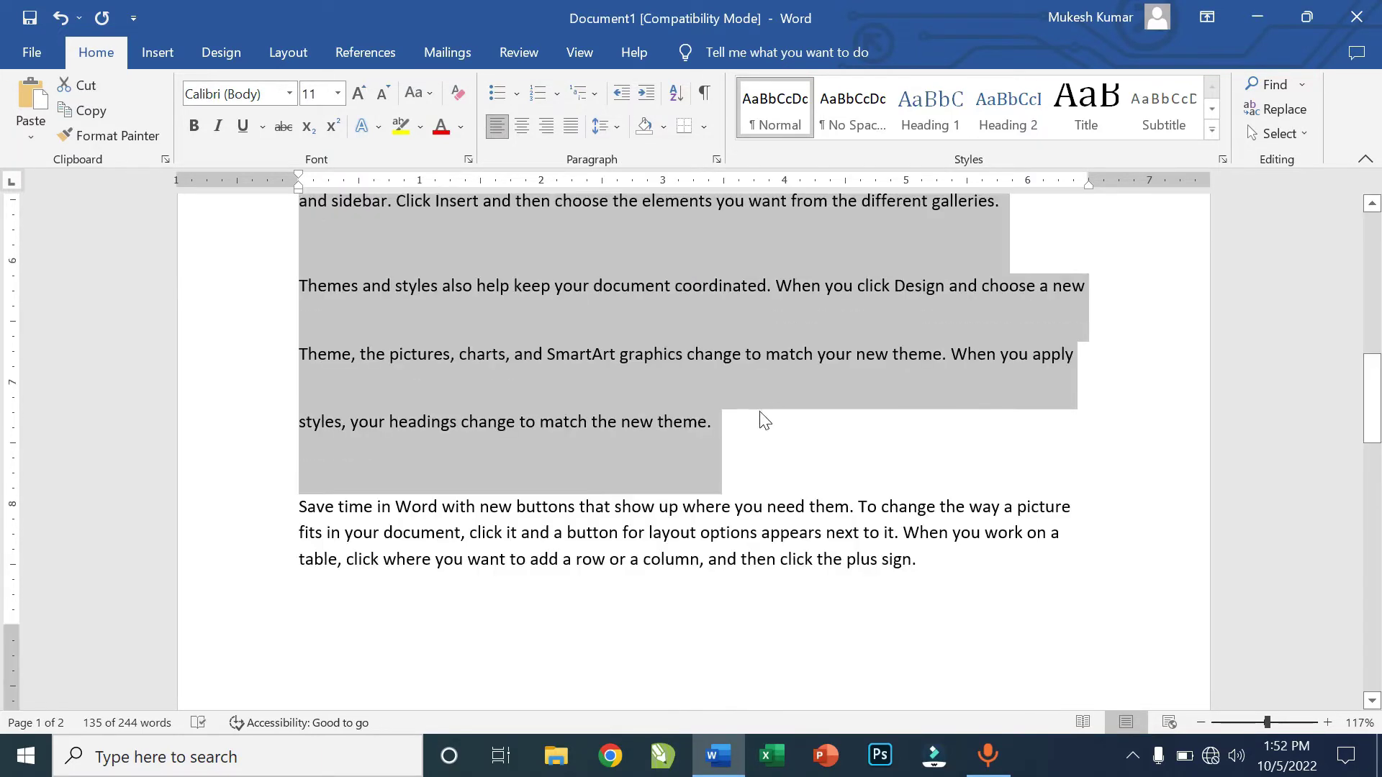
{"action": "scroll", "coordinate": [761, 432], "scroll_direction": "up", "scroll_amount": 5}
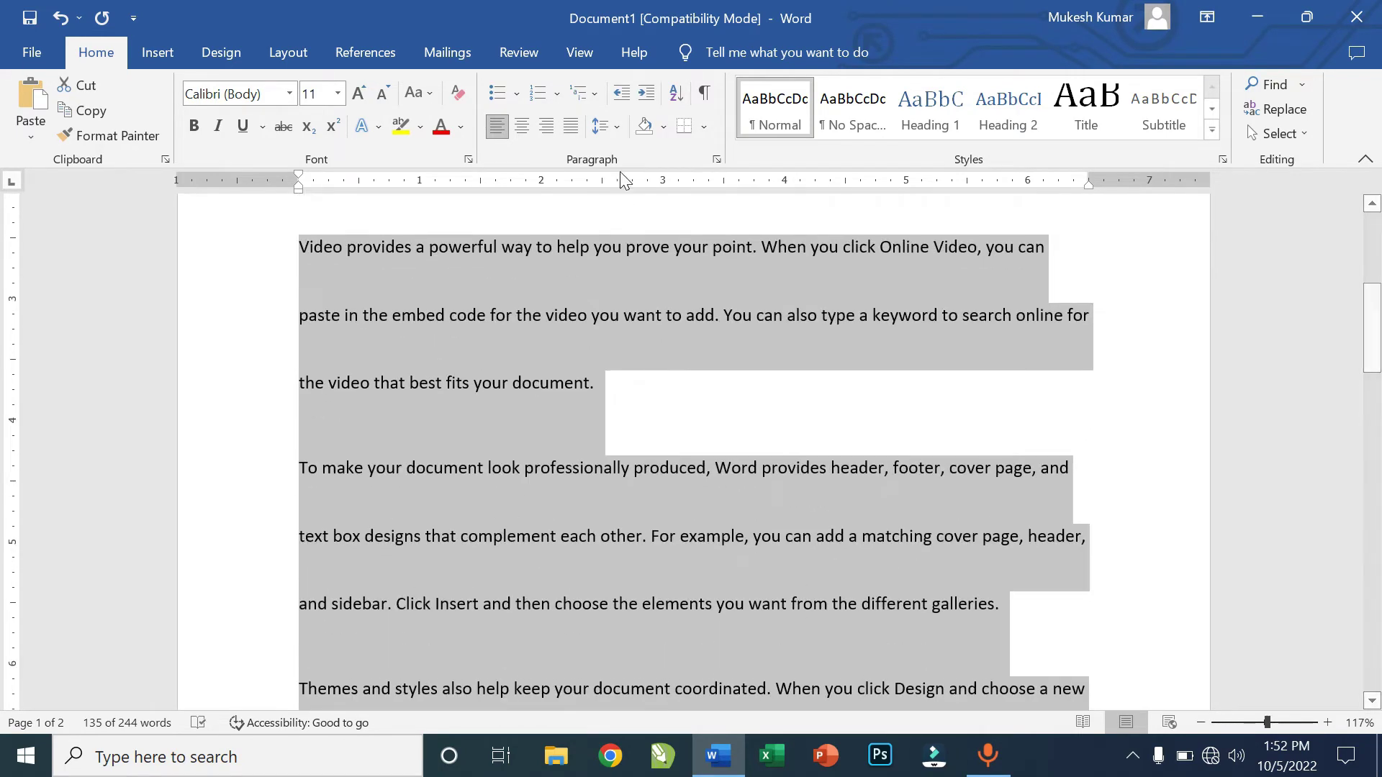
{"action": "left_click", "coordinate": [618, 127]}
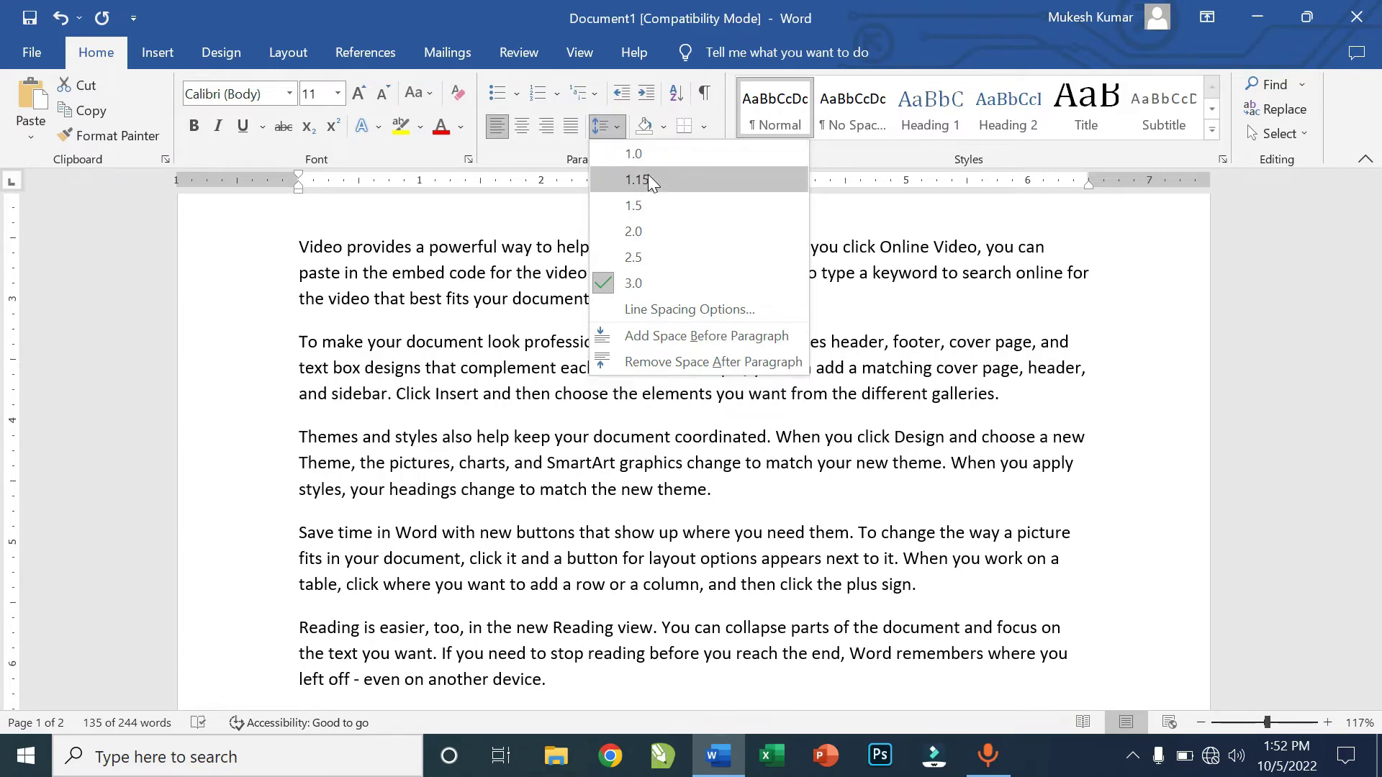
{"action": "left_click", "coordinate": [649, 179]}
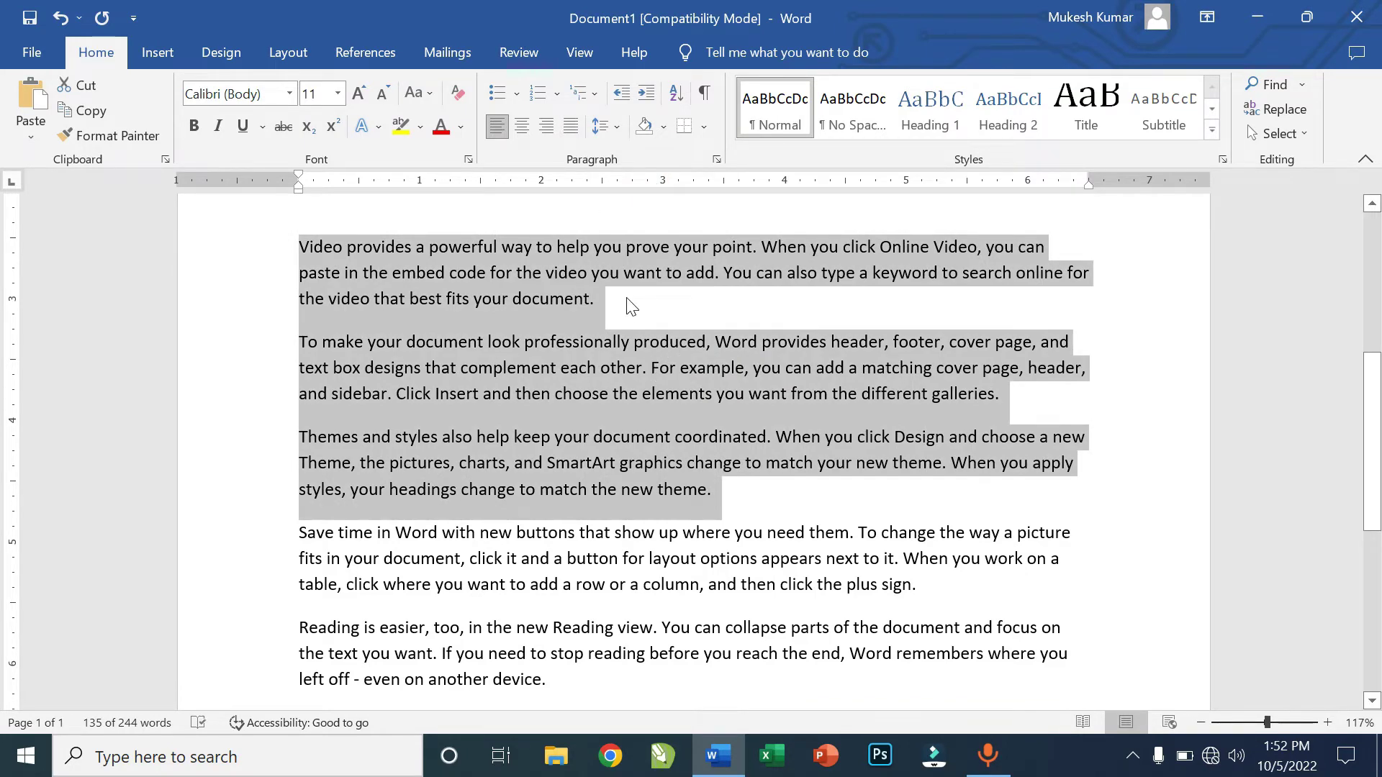
Set the alignment of the three selected body paragraphs to Right in the Paragraph settings from the line spacing options.
{"action": "left_click", "coordinate": [612, 131]}
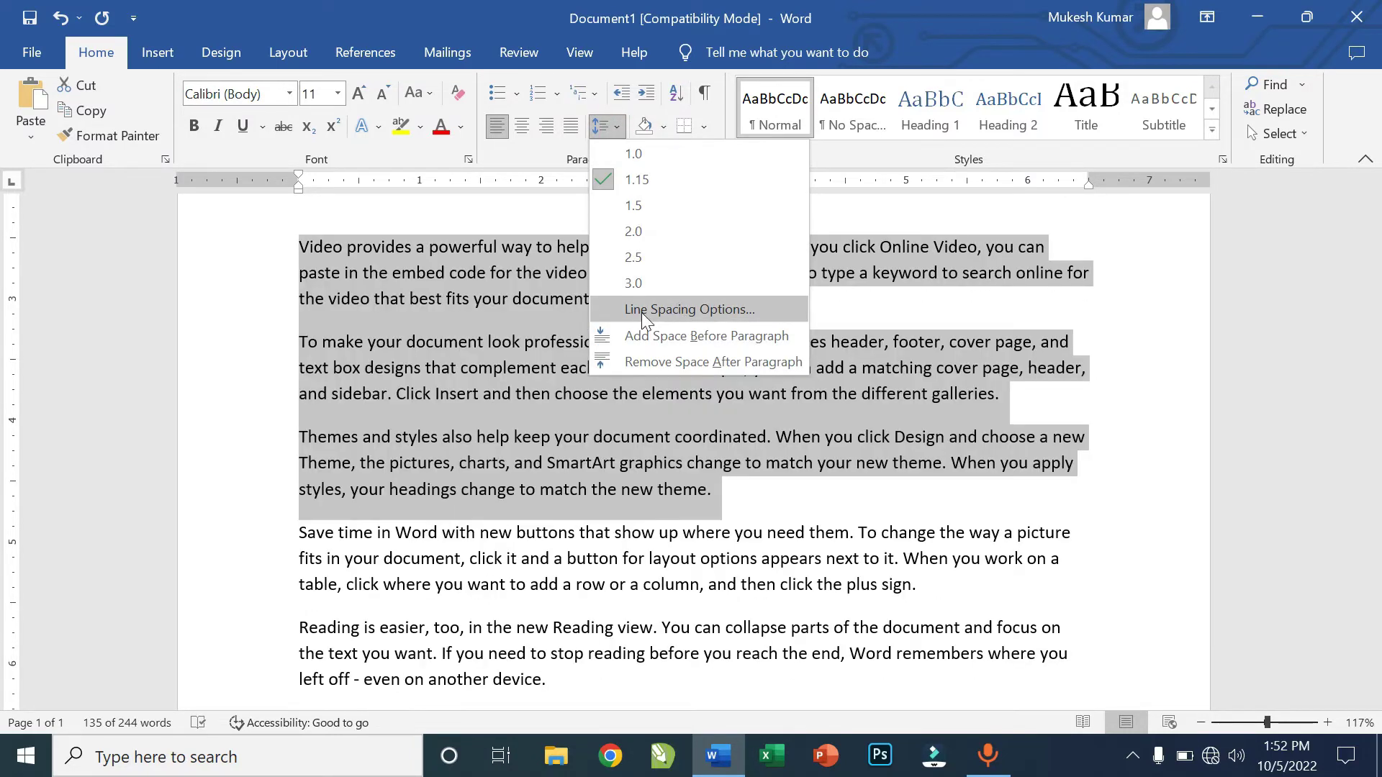
{"action": "left_click", "coordinate": [711, 313]}
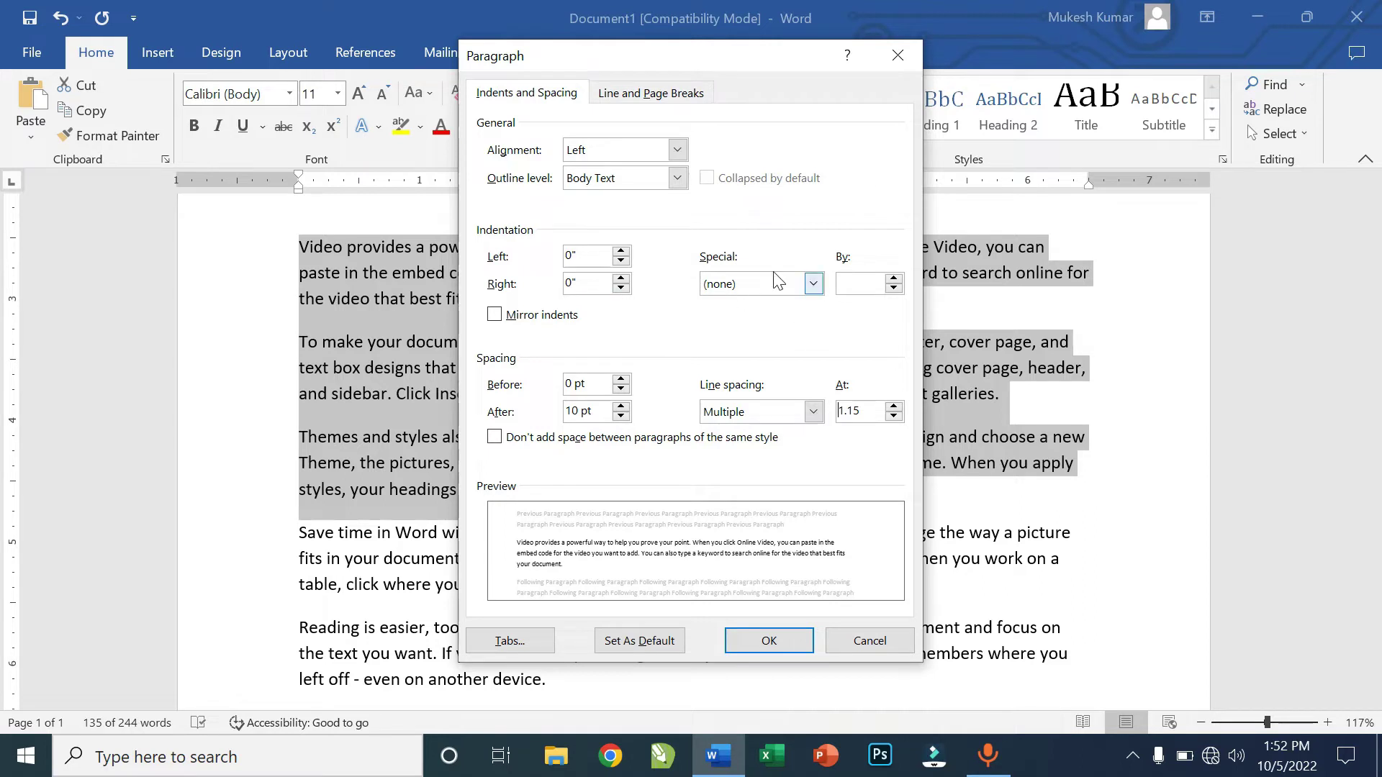
{"action": "left_click", "coordinate": [856, 641]}
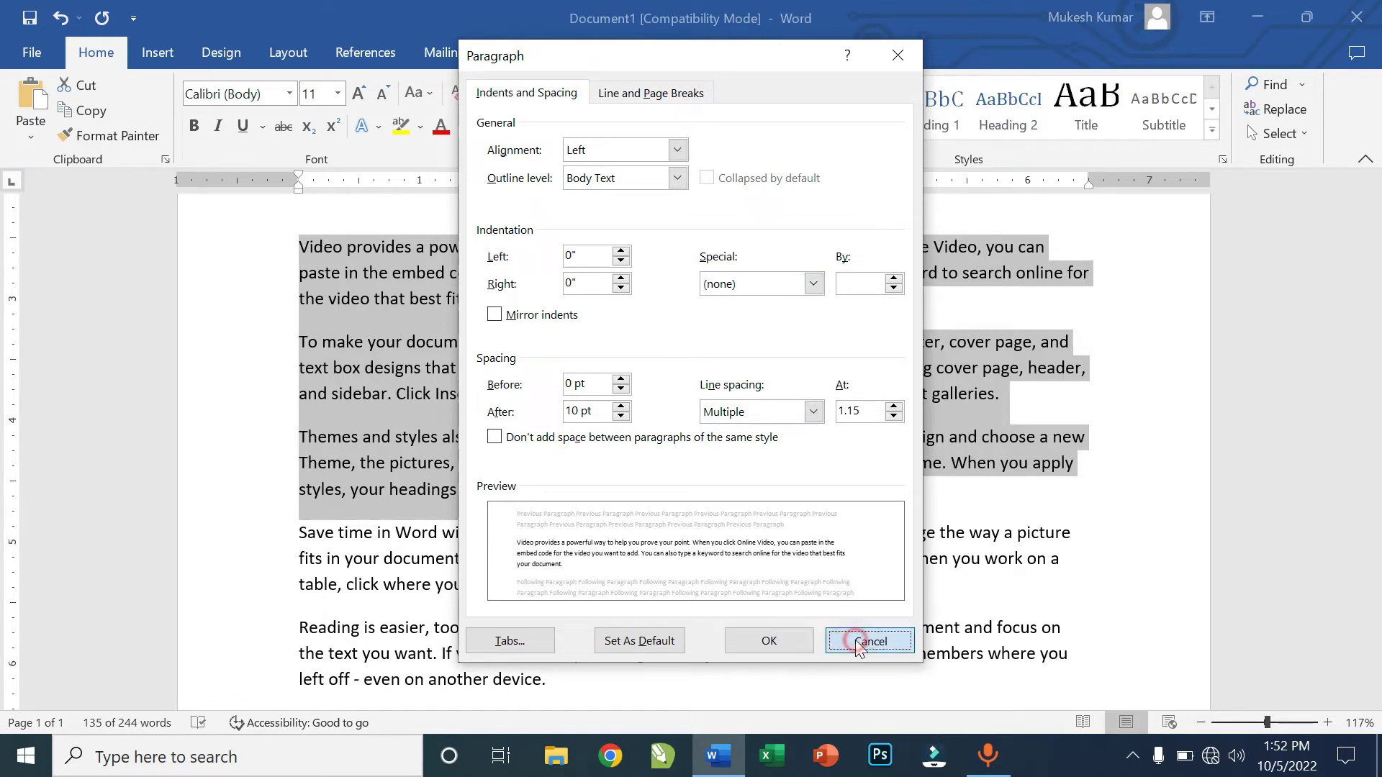
{"action": "left_click", "coordinate": [676, 150]}
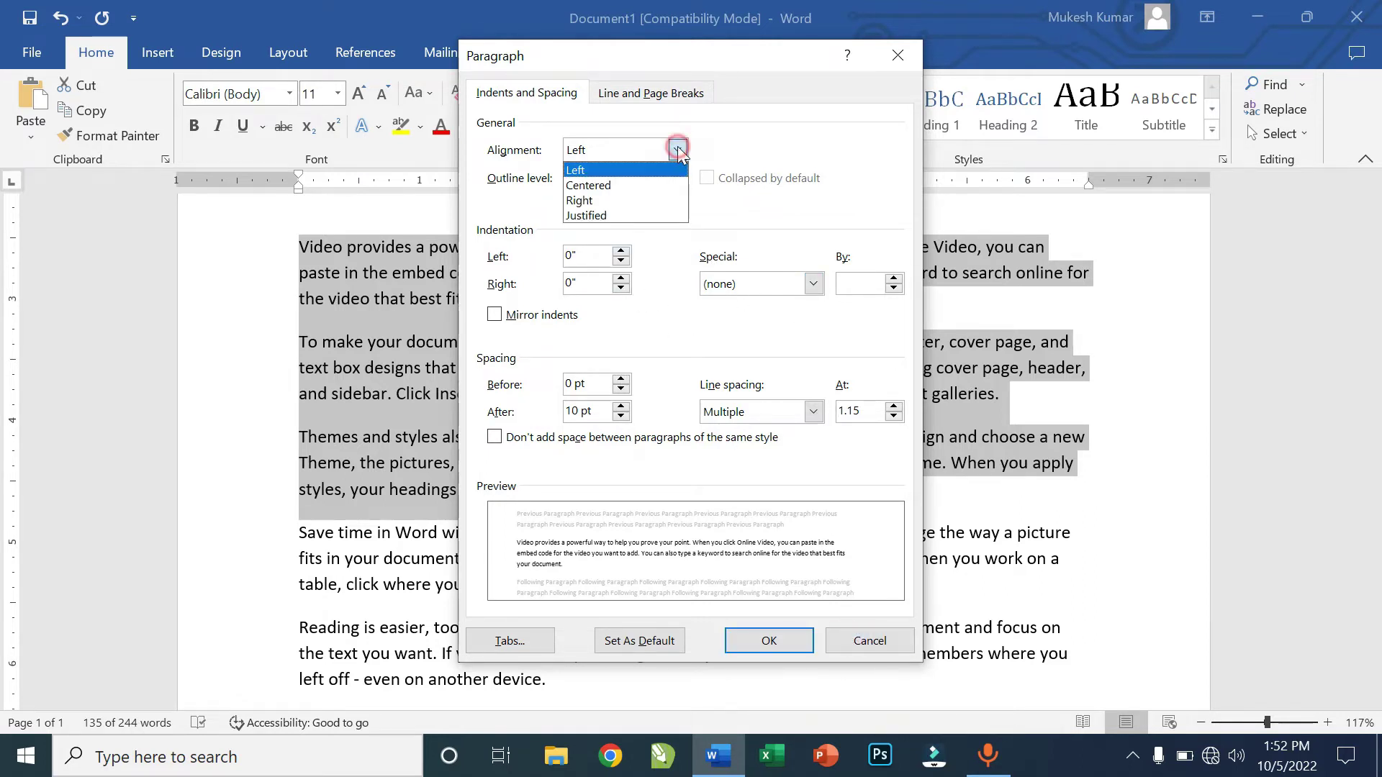
{"action": "left_click", "coordinate": [607, 201]}
{"action": "left_click", "coordinate": [796, 642]}
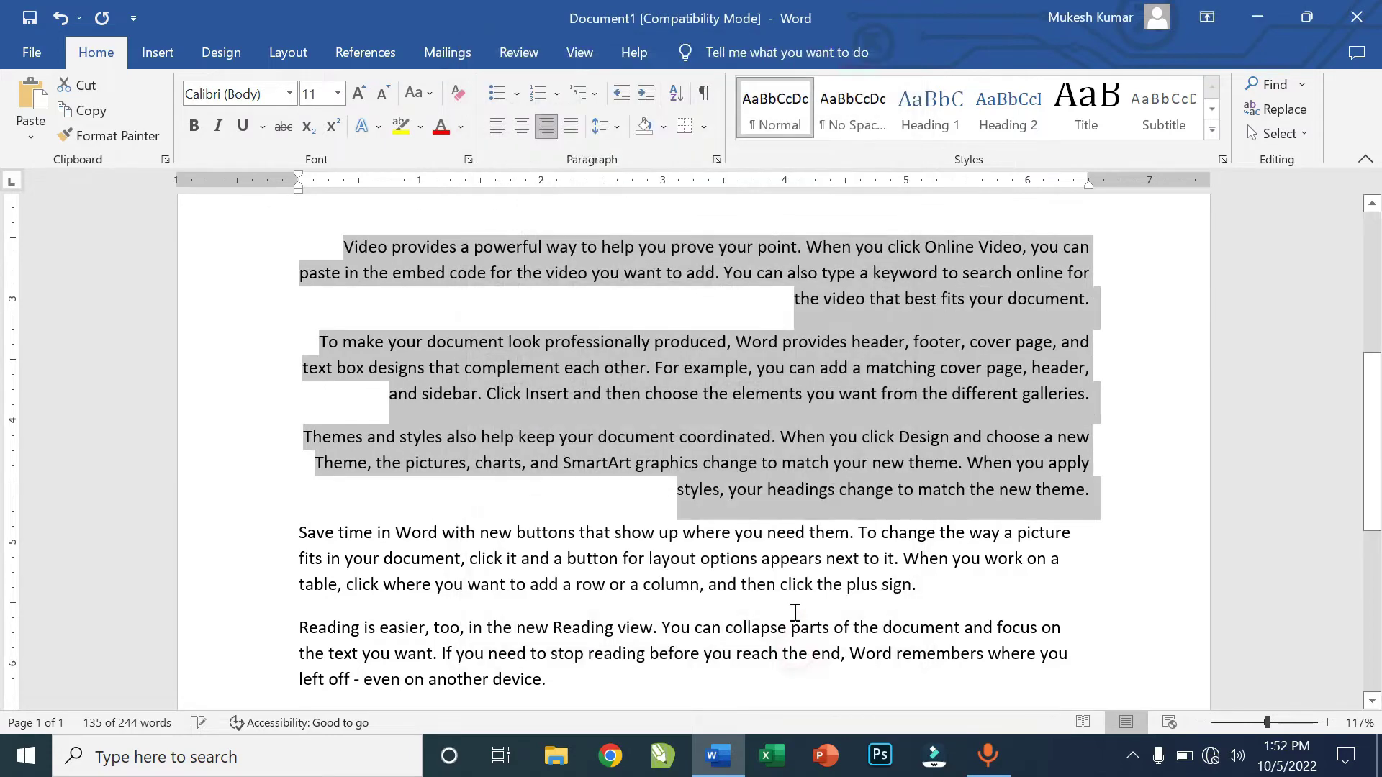
{"action": "scroll", "coordinate": [629, 404], "scroll_direction": "up", "scroll_amount": 5}
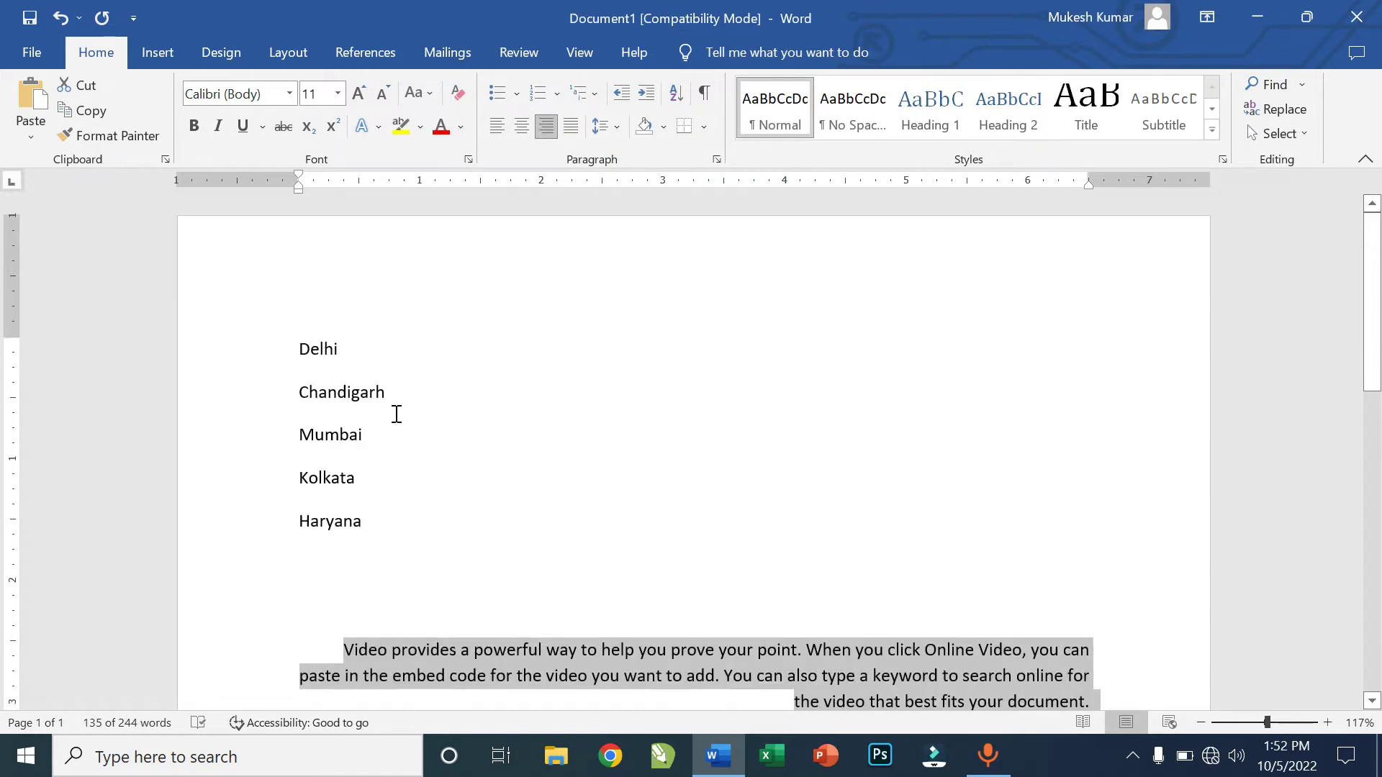
Set the Delhi and Chandigarh paragraphs to Right alignment in the Paragraph settings from the line spacing options, and return them to left alignment.
{"action": "left_click_drag", "start_coordinate": [395, 413], "coordinate": [290, 309]}
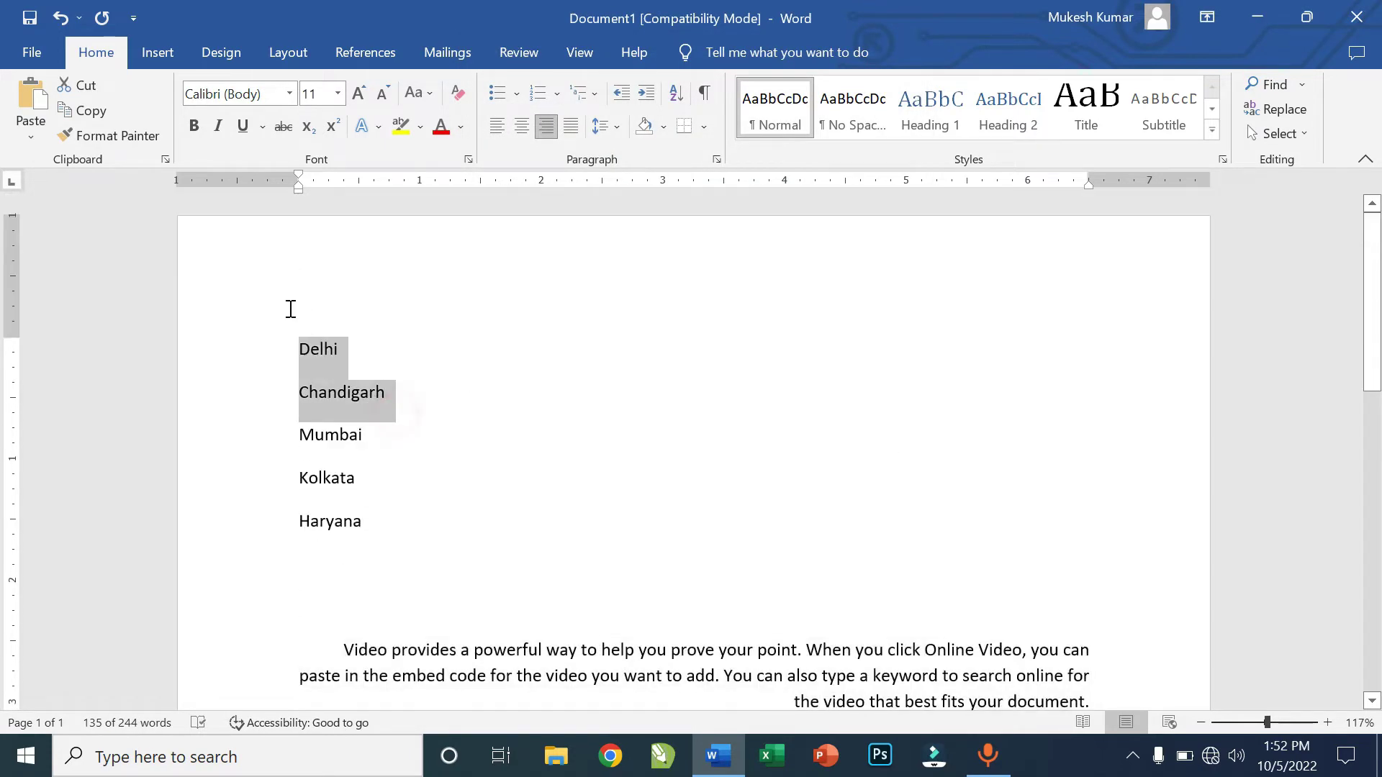
{"action": "left_click", "coordinate": [615, 129]}
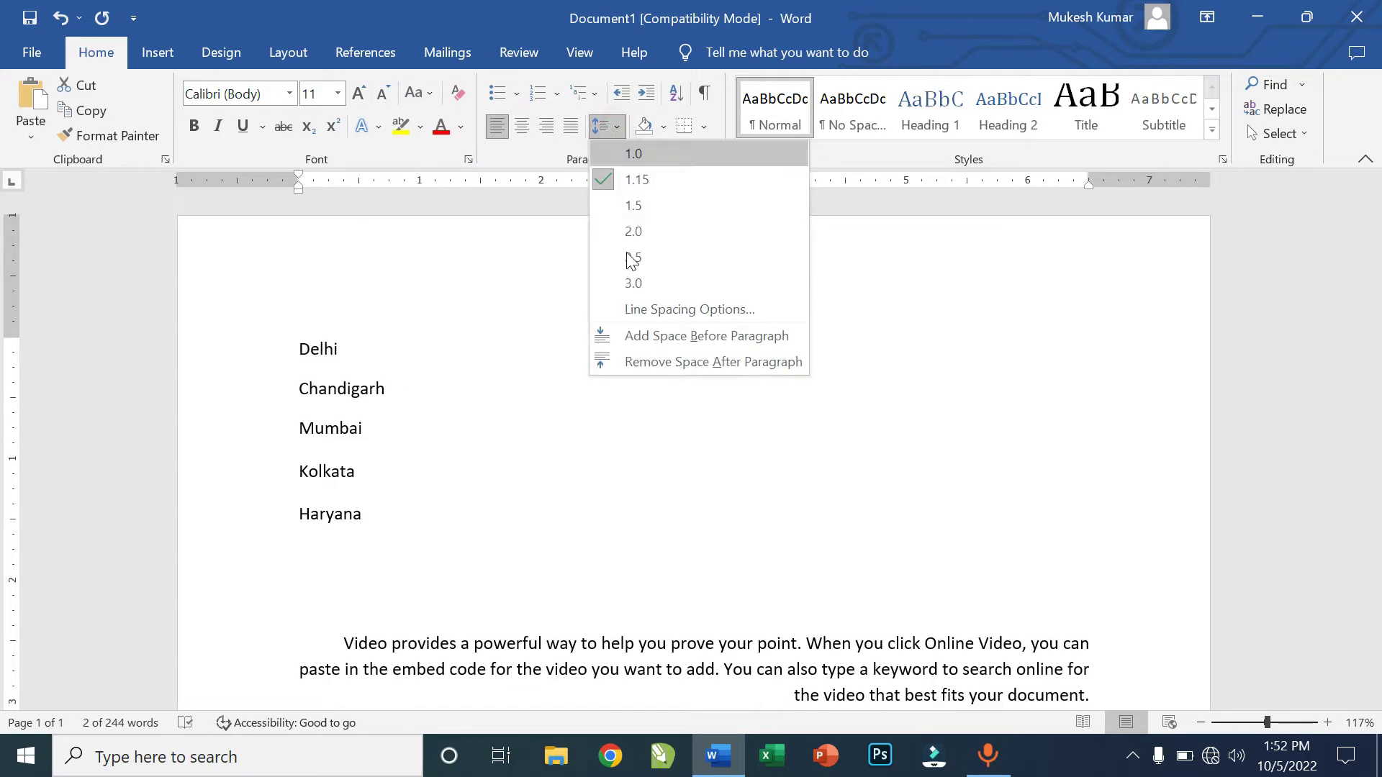
{"action": "left_click", "coordinate": [666, 318]}
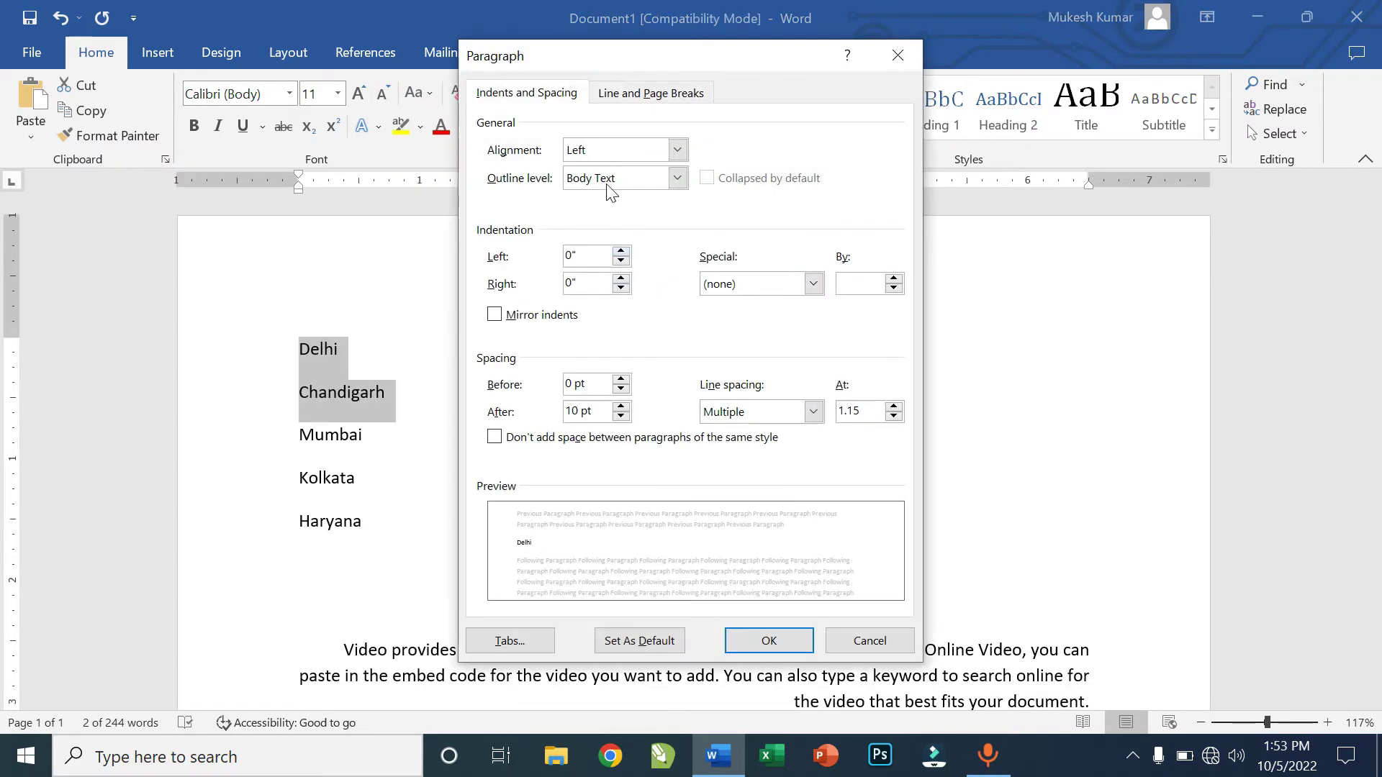
{"action": "left_click", "coordinate": [677, 150]}
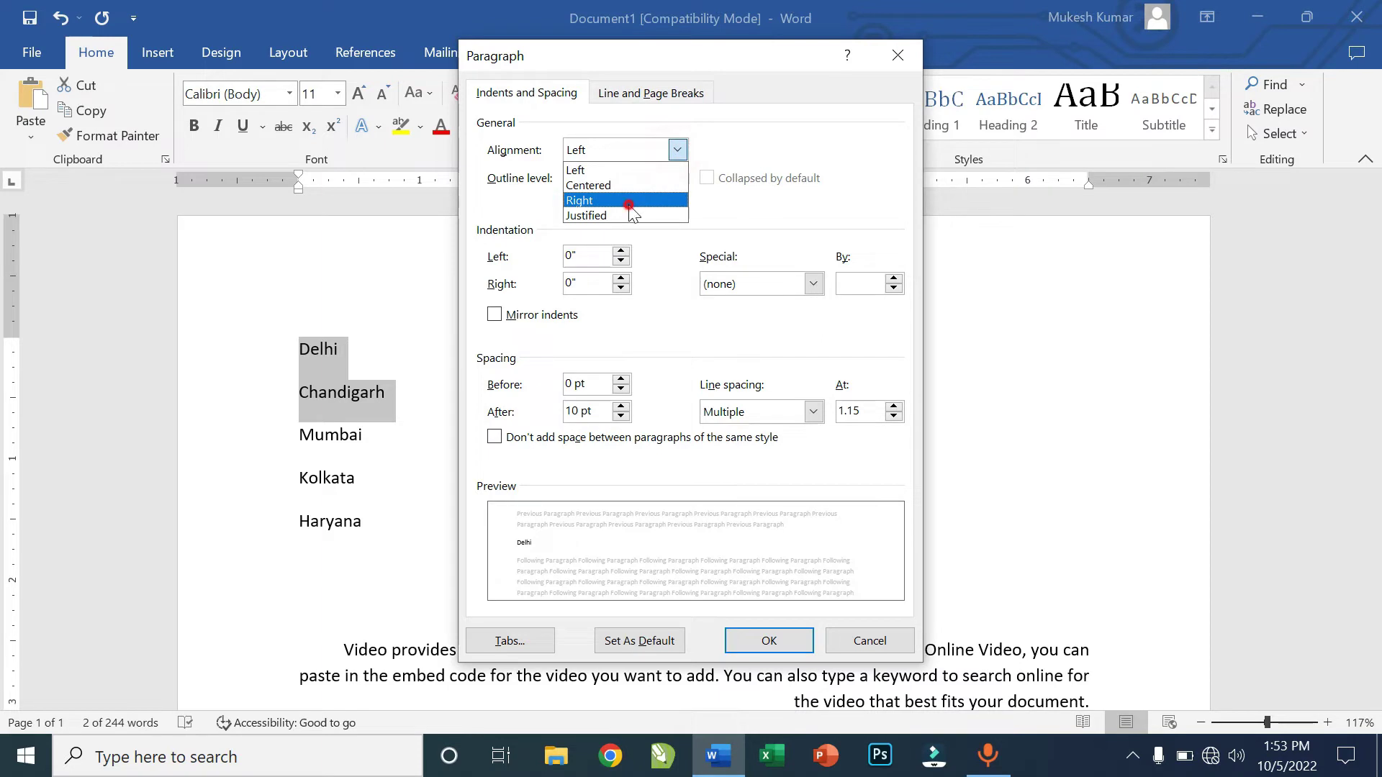
{"action": "left_click", "coordinate": [628, 205]}
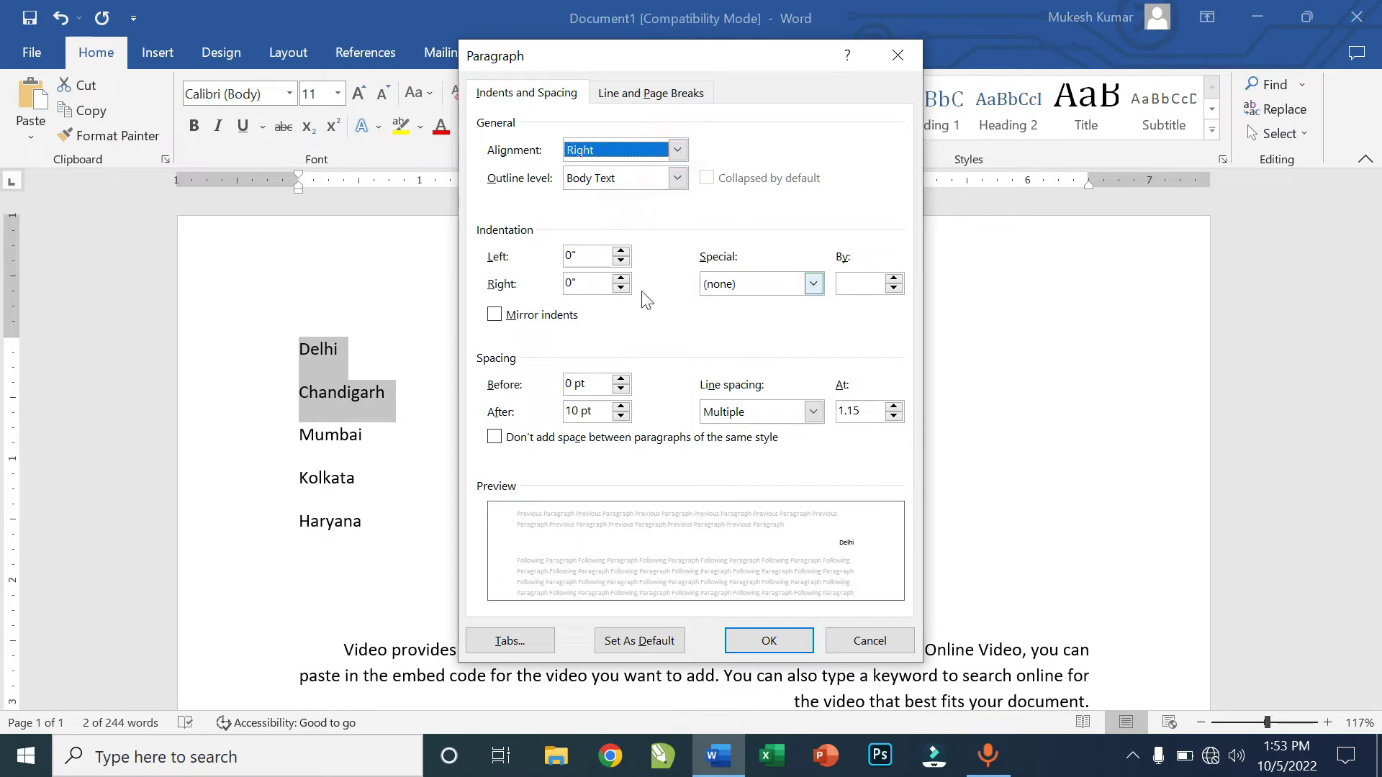
{"action": "left_click", "coordinate": [769, 641]}
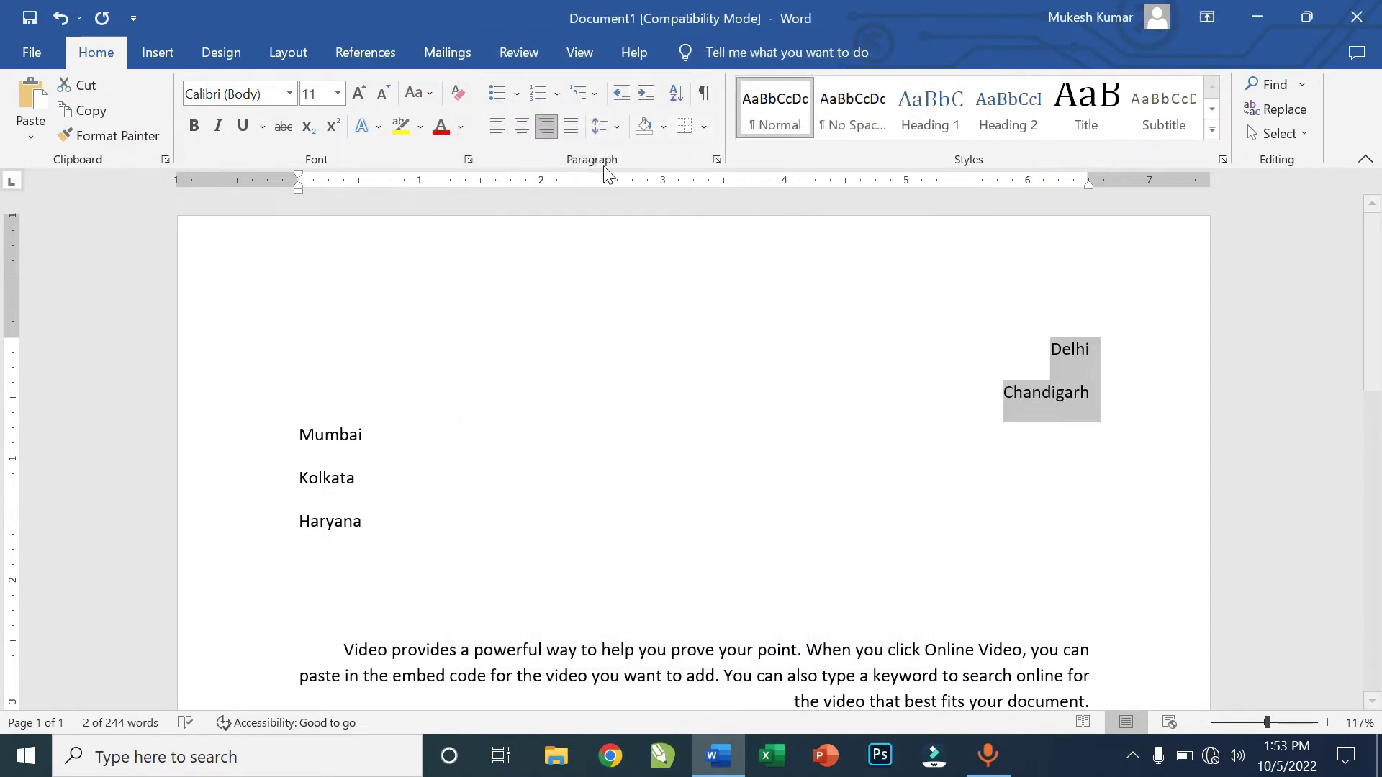
{"action": "left_click", "coordinate": [507, 133]}
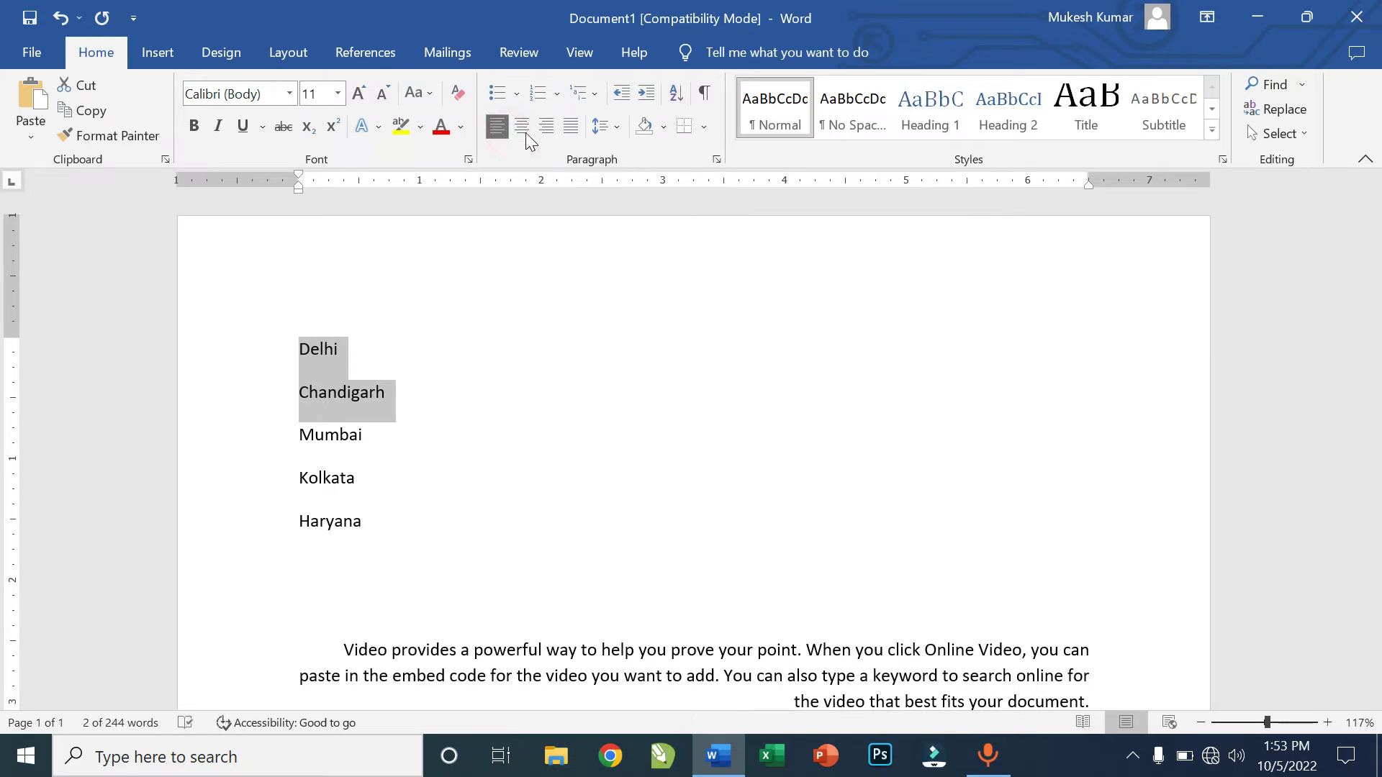
Undo the alignment changes on Delhi and Chandigarh and the right alignment of the first three body paragraphs.
{"action": "left_click", "coordinate": [664, 128]}
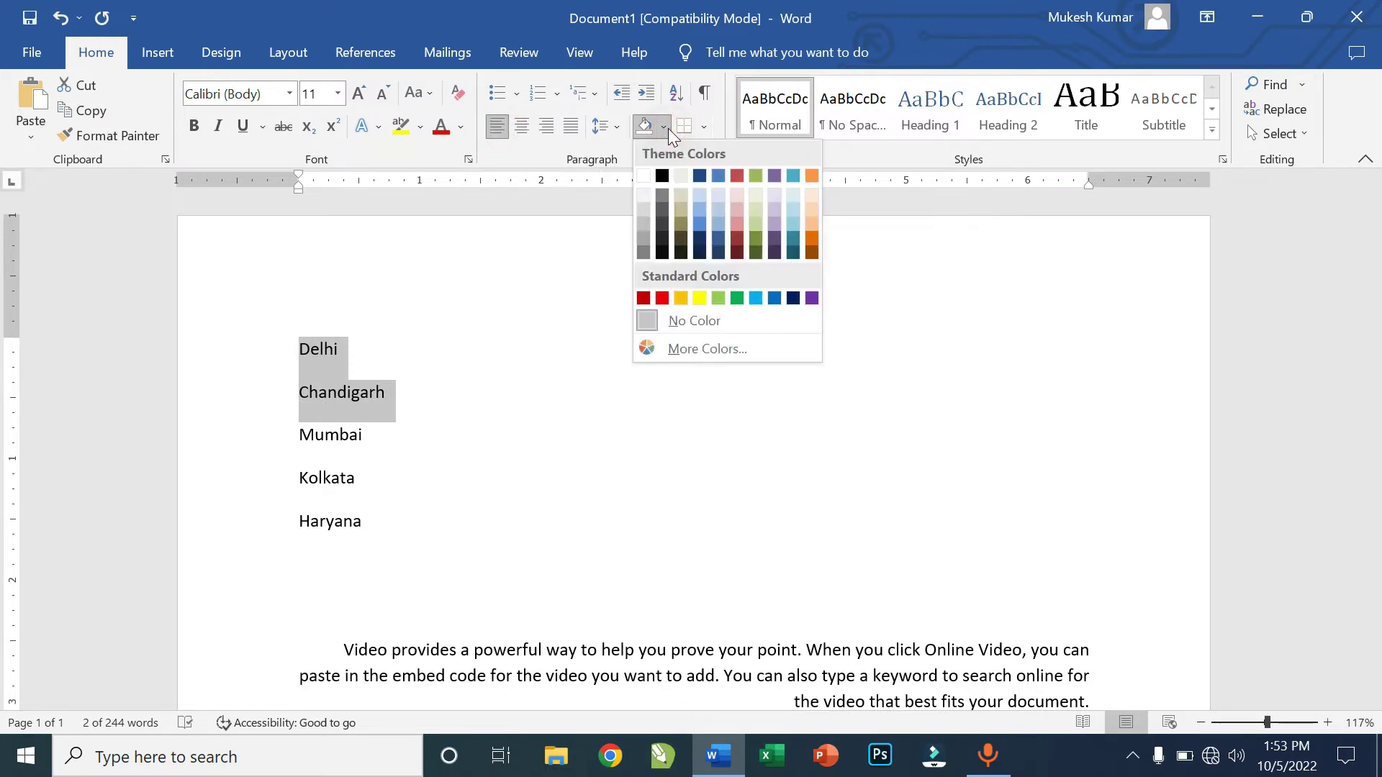
{"action": "left_click", "coordinate": [679, 447]}
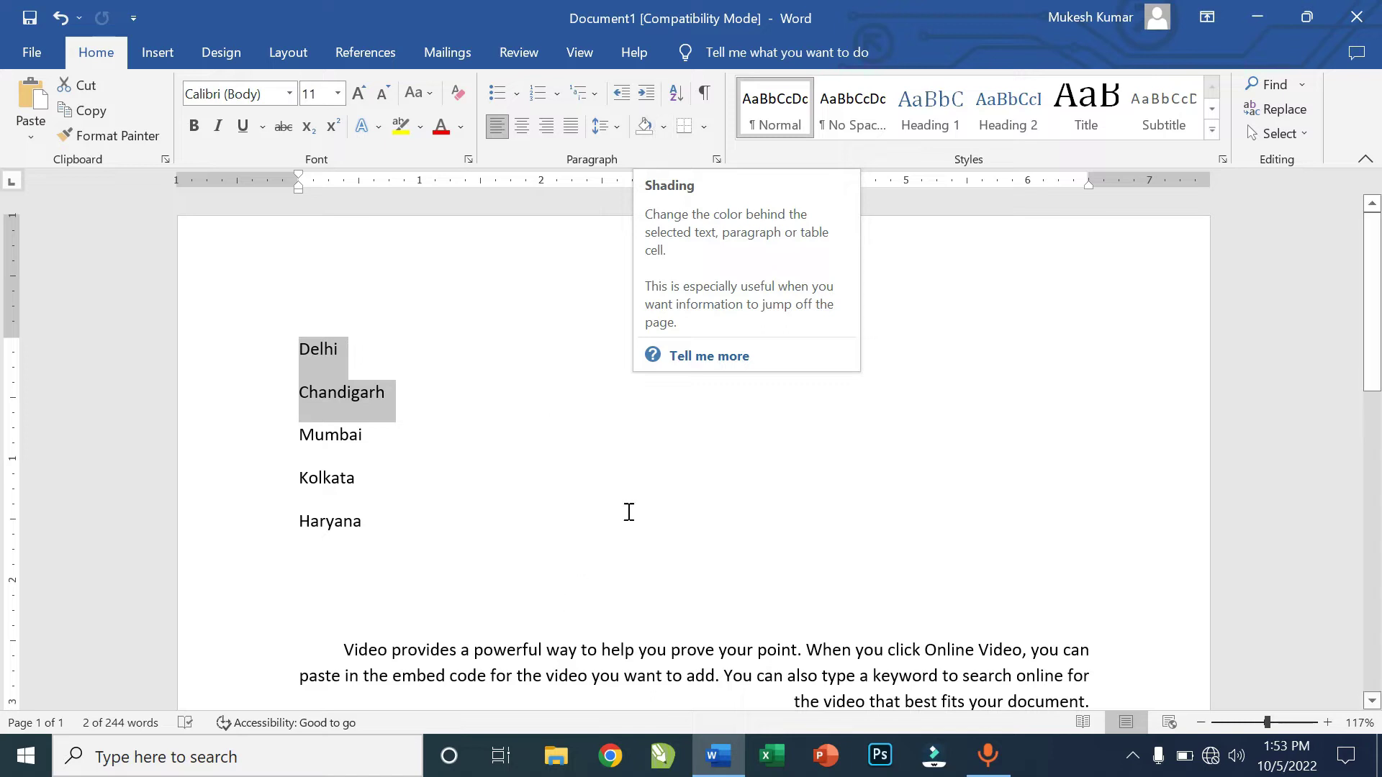
{"action": "scroll", "coordinate": [633, 504], "scroll_direction": "down", "scroll_amount": 5}
{"action": "scroll", "coordinate": [633, 504], "scroll_direction": "down", "scroll_amount": 4}
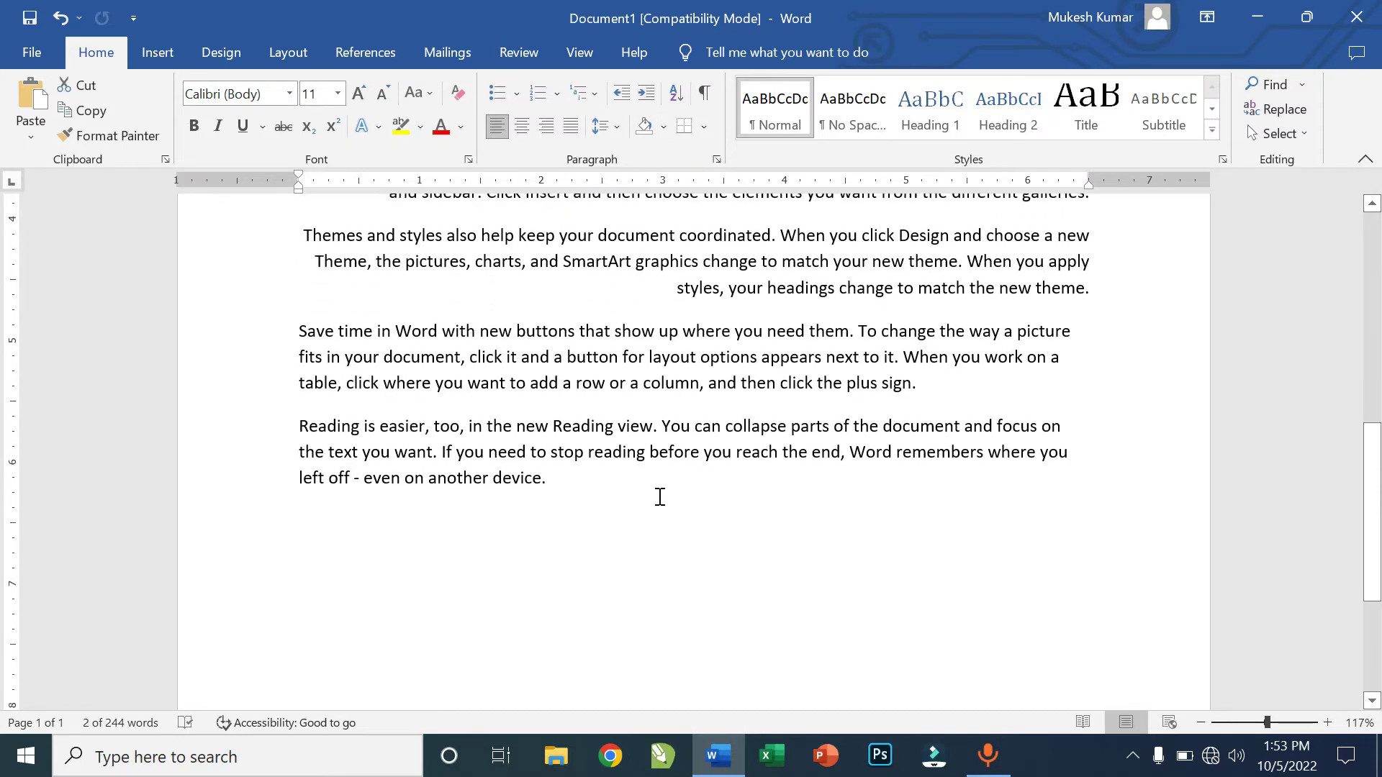
{"action": "scroll", "coordinate": [657, 495], "scroll_direction": "up", "scroll_amount": 6}
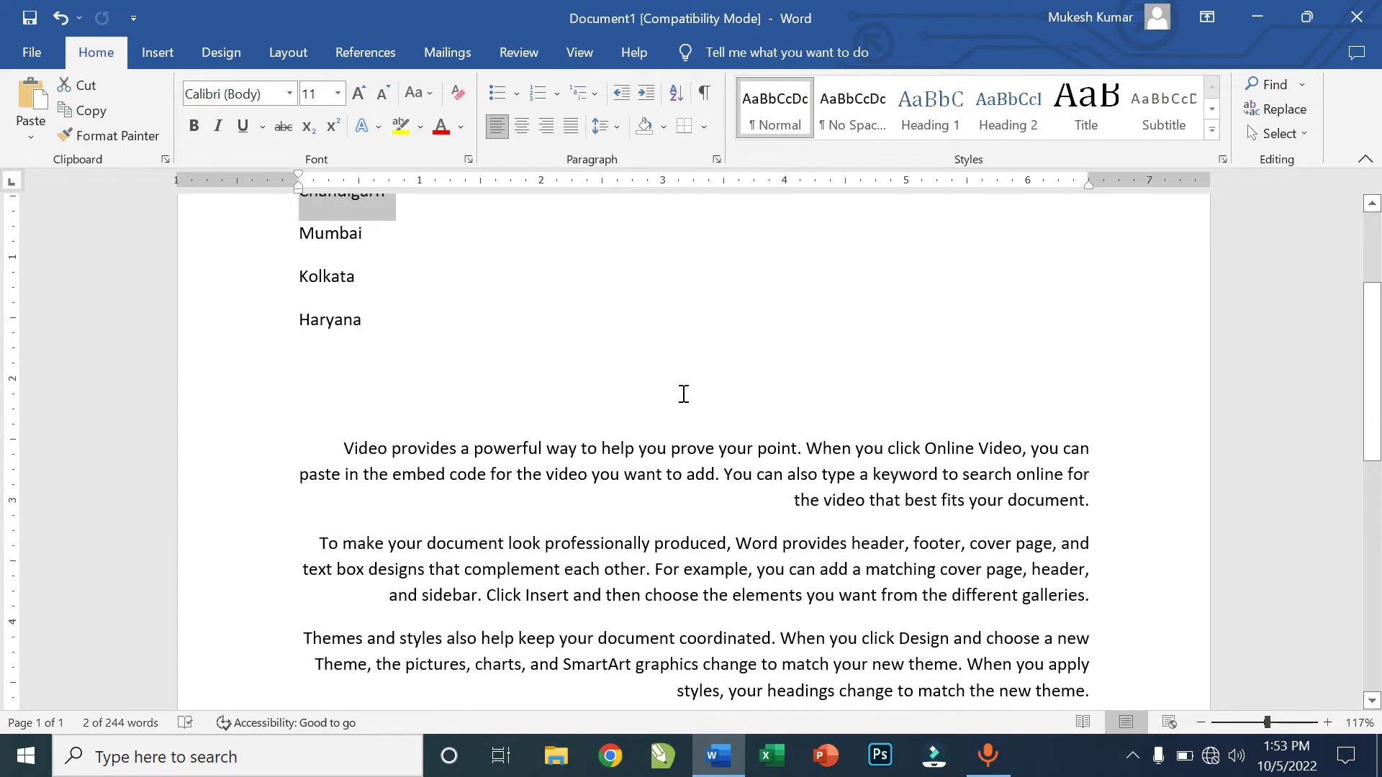
{"action": "key", "text": "ctrl+z"}
{"action": "key", "text": "ctrl+z"}
{"action": "key", "text": "ctrl+z"}
{"action": "key", "text": "ctrl+z"}
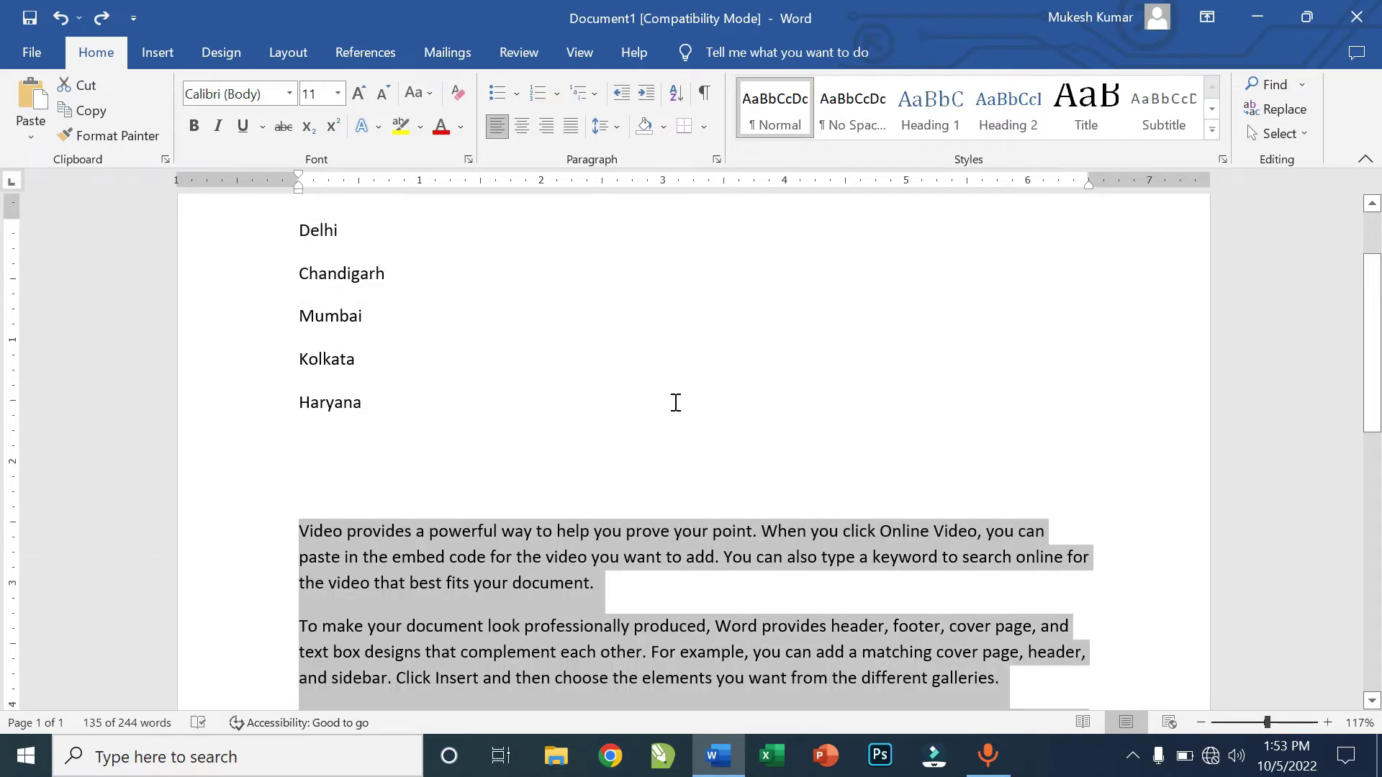
{"action": "scroll", "coordinate": [674, 402], "scroll_direction": "up", "scroll_amount": 2}
{"action": "scroll", "coordinate": [647, 460], "scroll_direction": "down", "scroll_amount": 5}
{"action": "left_click", "coordinate": [633, 438]}
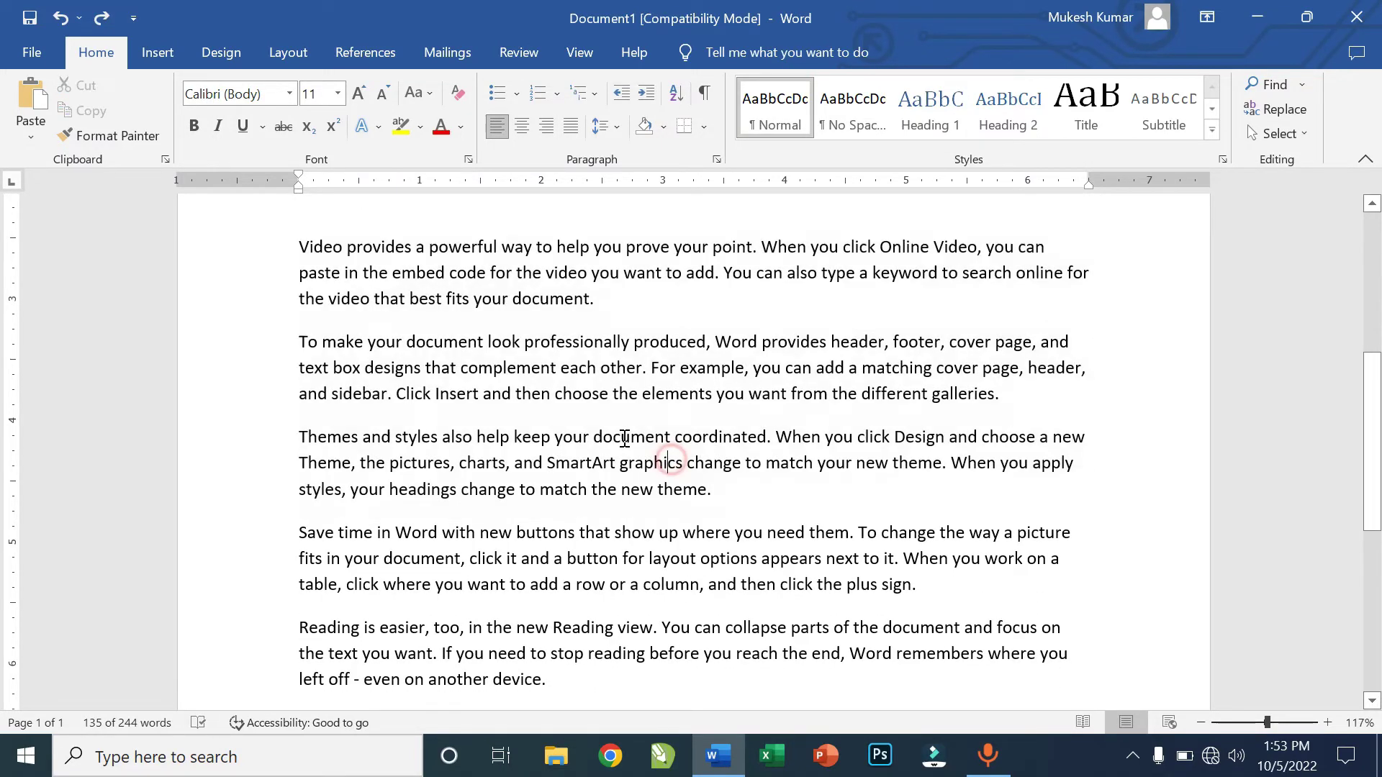
Shade the first body paragraph, beginning "Video provides", with a medium blue theme color.
{"action": "left_click", "coordinate": [614, 300]}
{"action": "left_click_drag", "start_coordinate": [565, 296], "coordinate": [377, 246]}
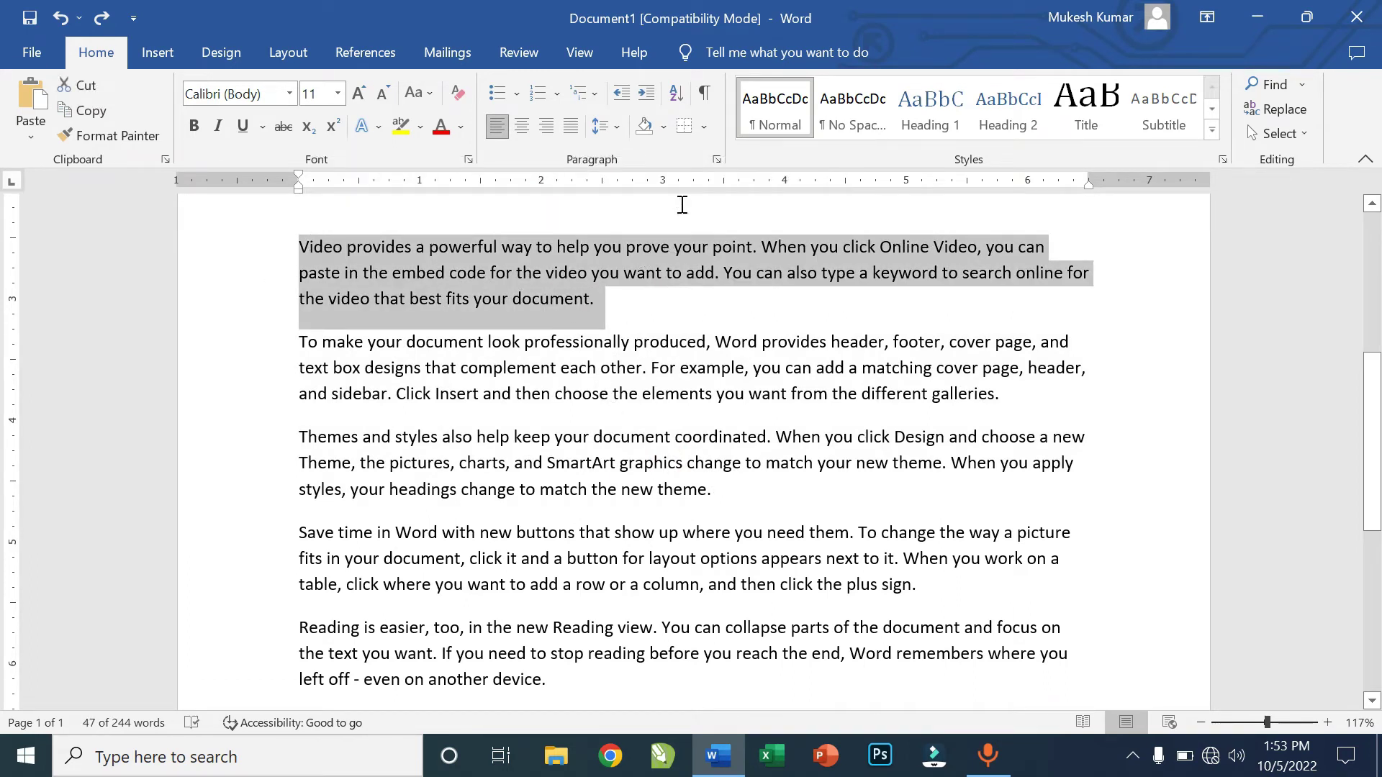
{"action": "left_click", "coordinate": [665, 133]}
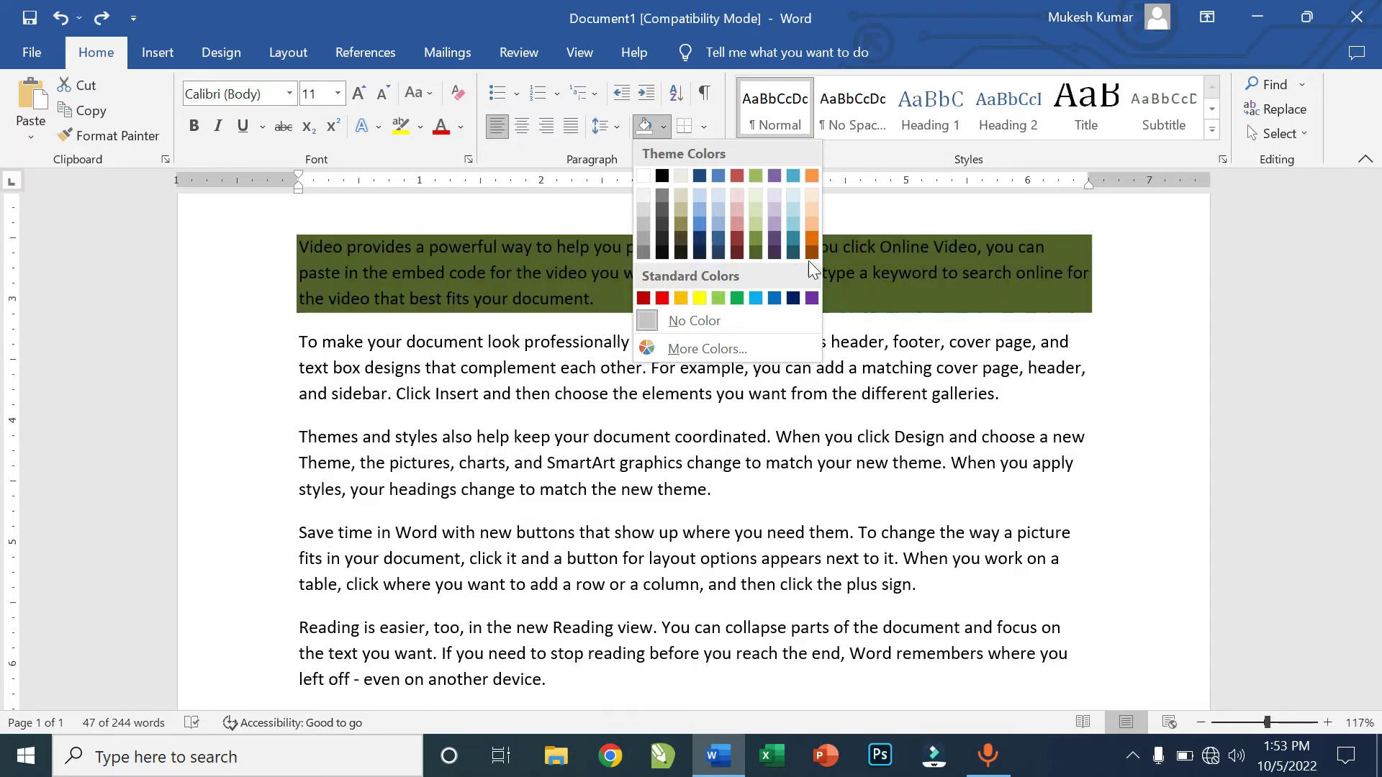
{"action": "left_click", "coordinate": [702, 222]}
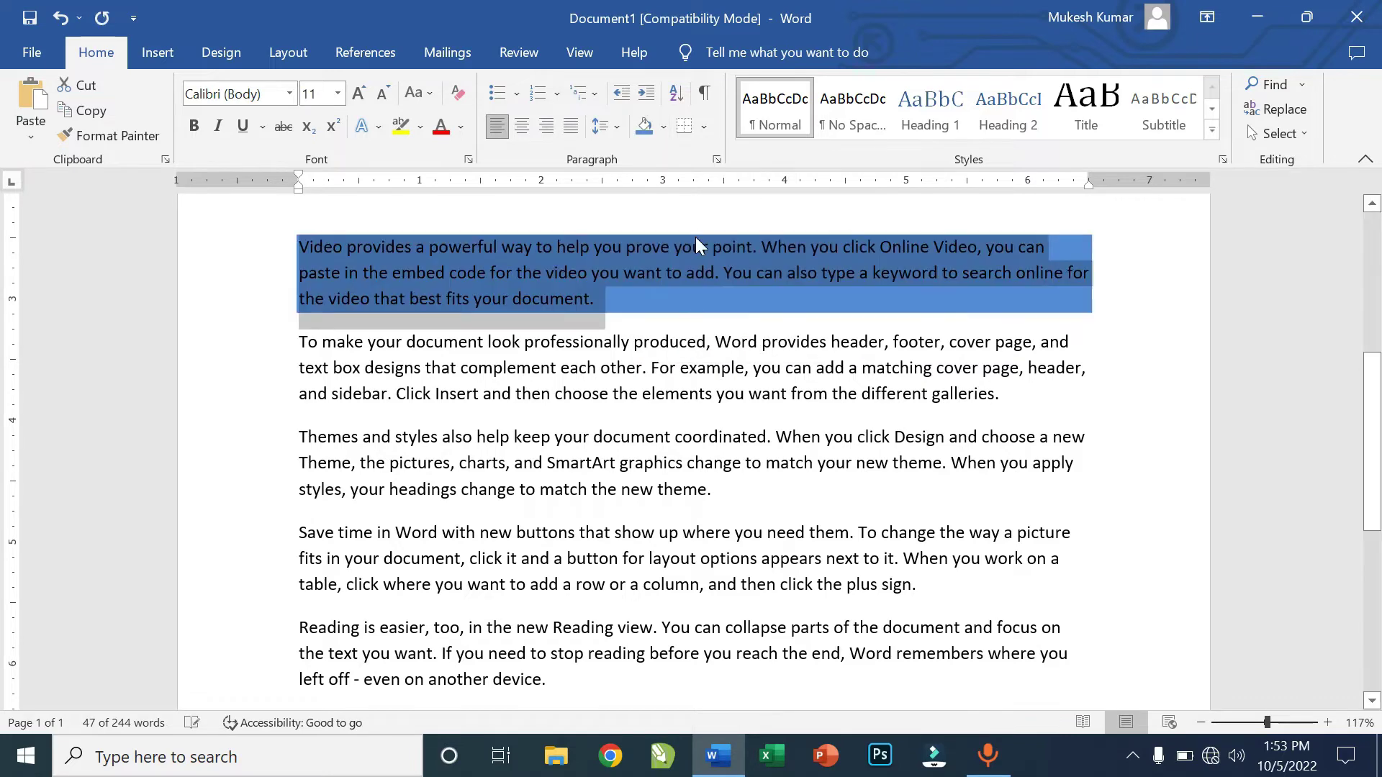
{"action": "left_click", "coordinate": [716, 330]}
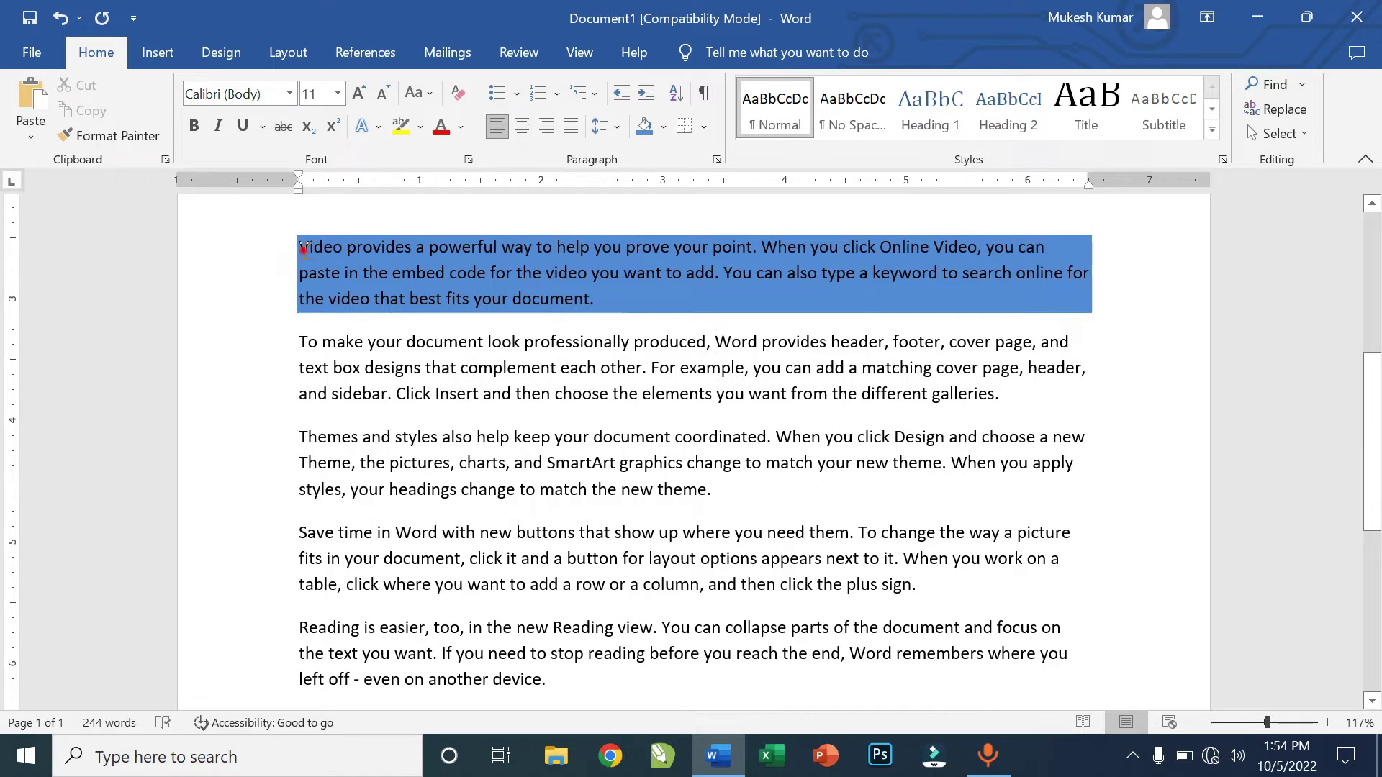
Select the whole document and apply the standard Dark Blue shading to it.
{"action": "left_click_drag", "start_coordinate": [301, 248], "coordinate": [680, 574]}
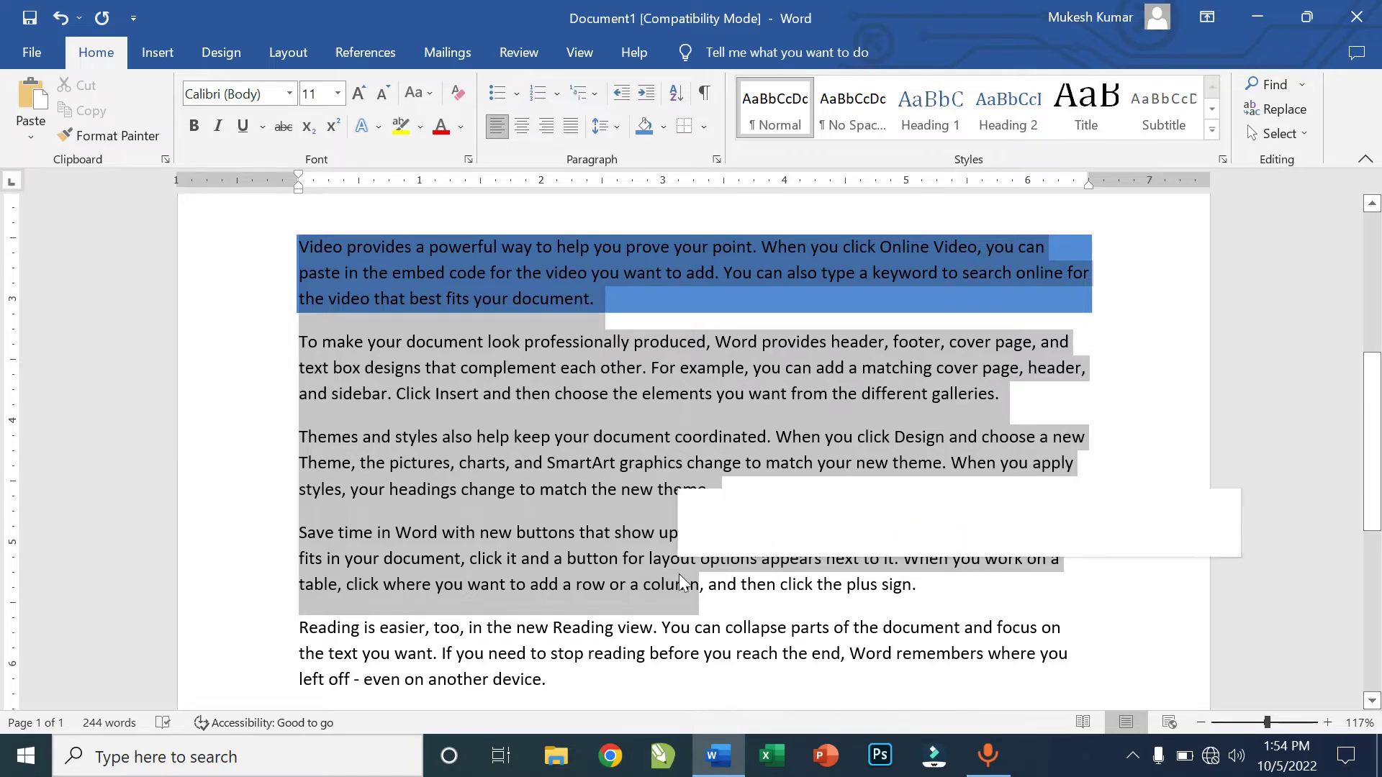
{"action": "left_click", "coordinate": [675, 403]}
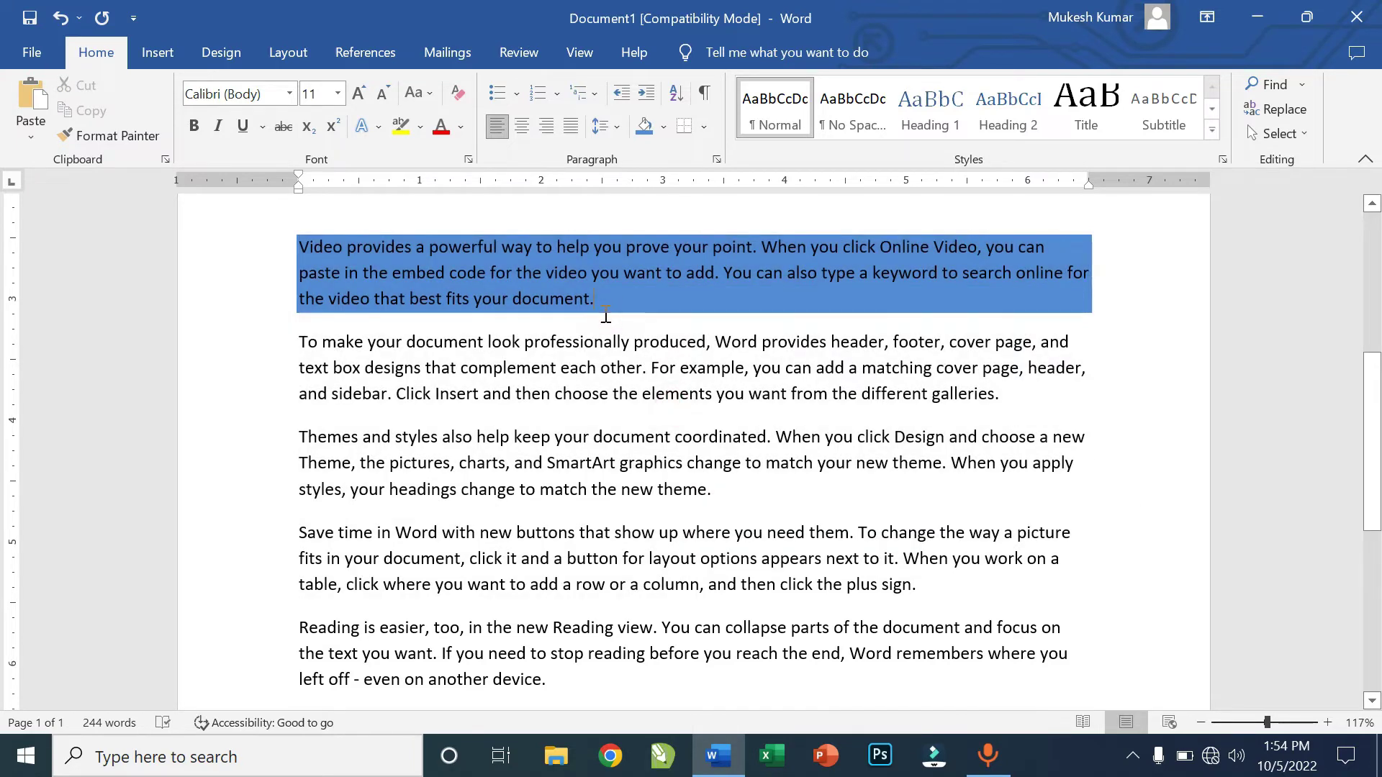
{"action": "key", "text": "ctrl+a"}
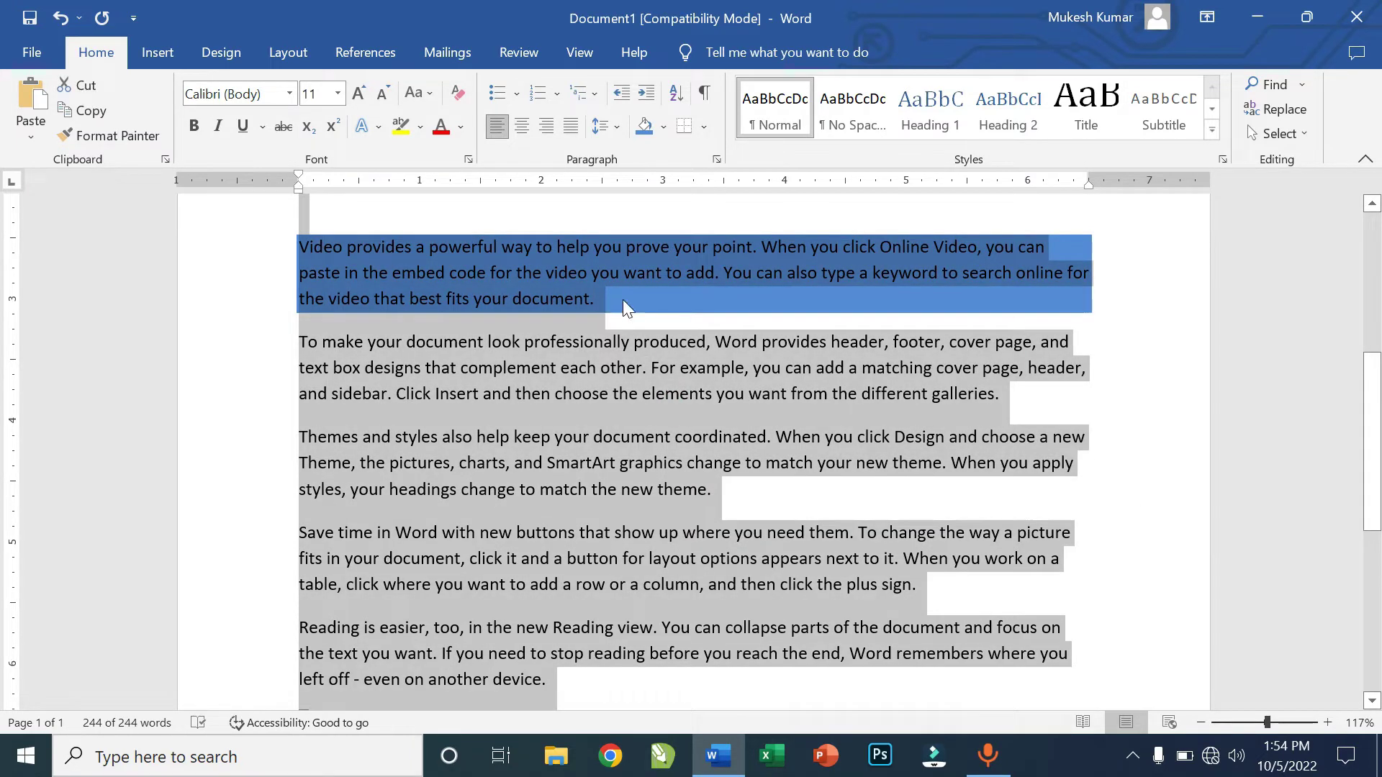
{"action": "left_click", "coordinate": [660, 133]}
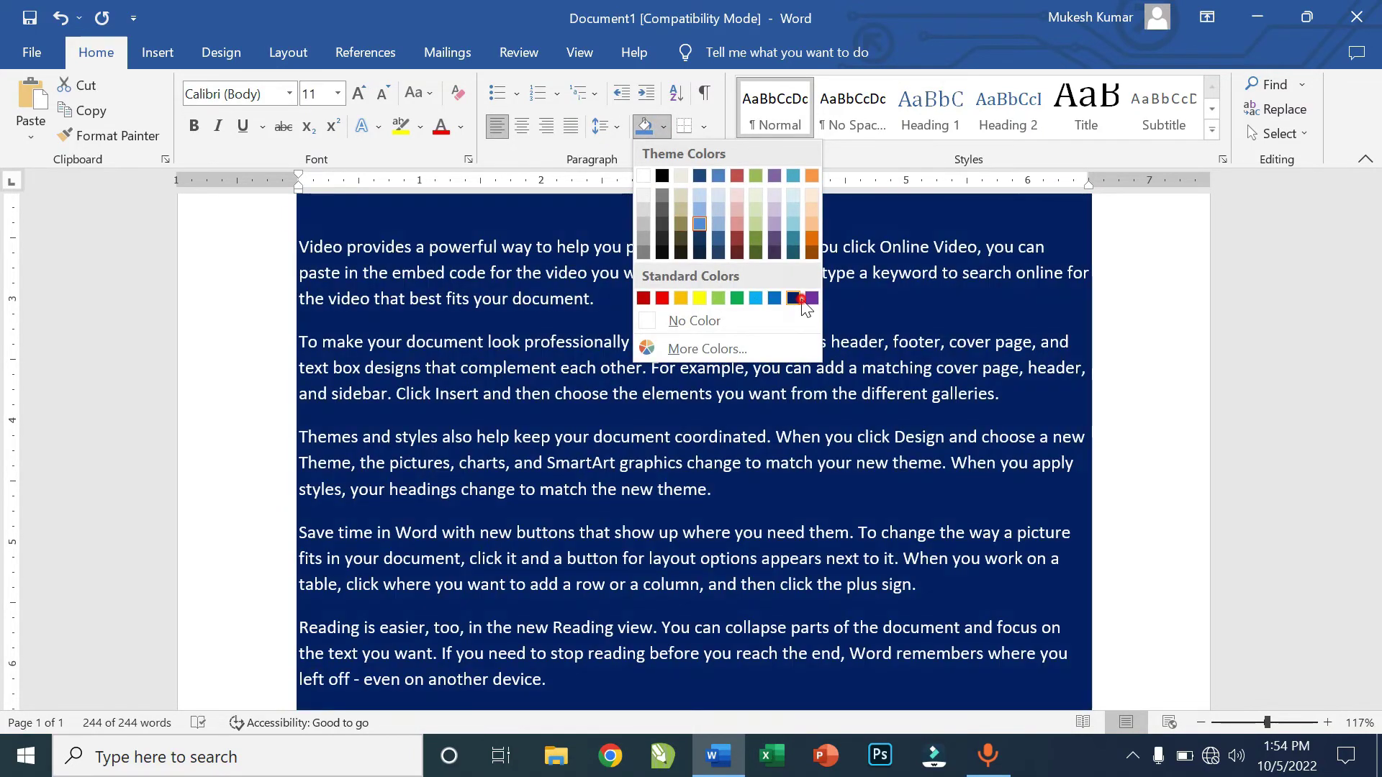
{"action": "left_click", "coordinate": [793, 298]}
{"action": "left_click", "coordinate": [804, 306]}
{"action": "scroll", "coordinate": [805, 305], "scroll_direction": "up", "scroll_amount": 5}
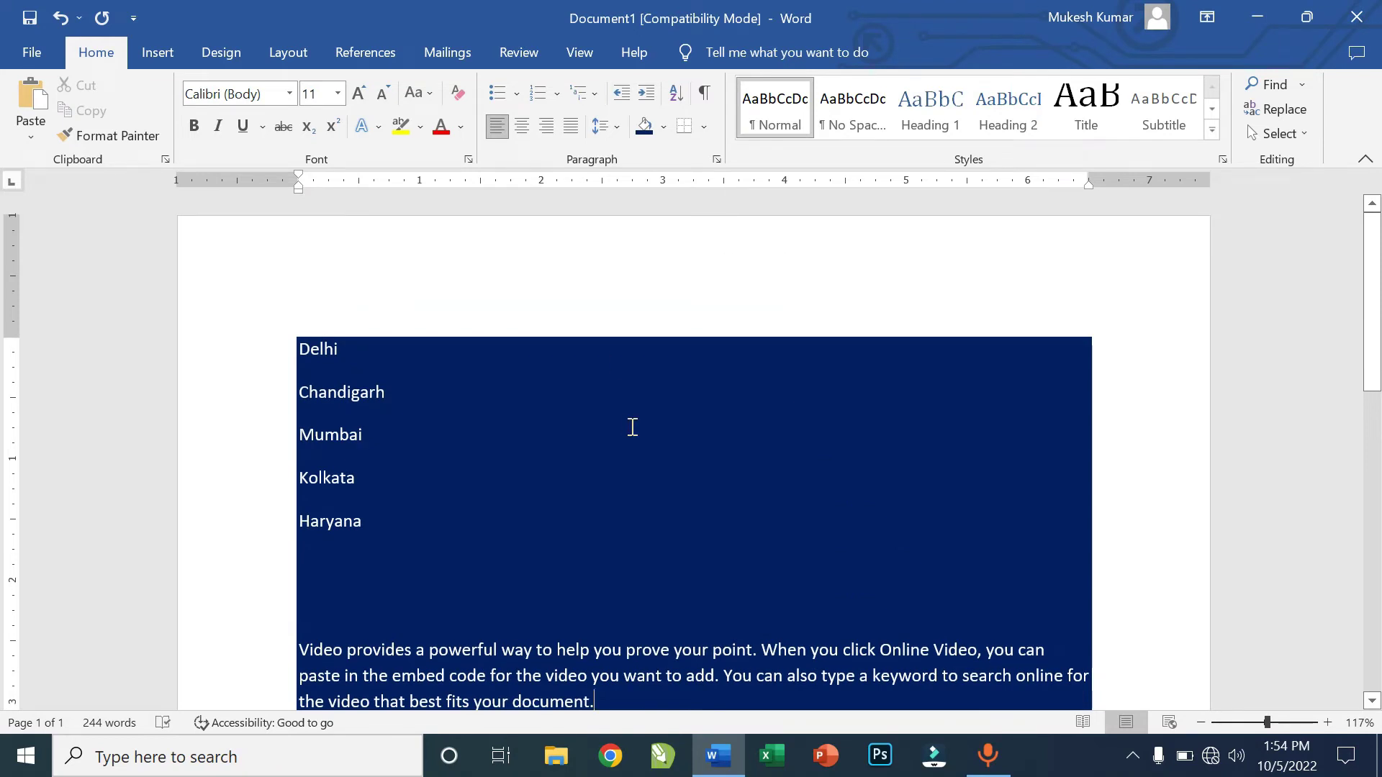
Remove the shading from the whole document by setting it to No Color.
{"action": "key", "text": "ctrl+a"}
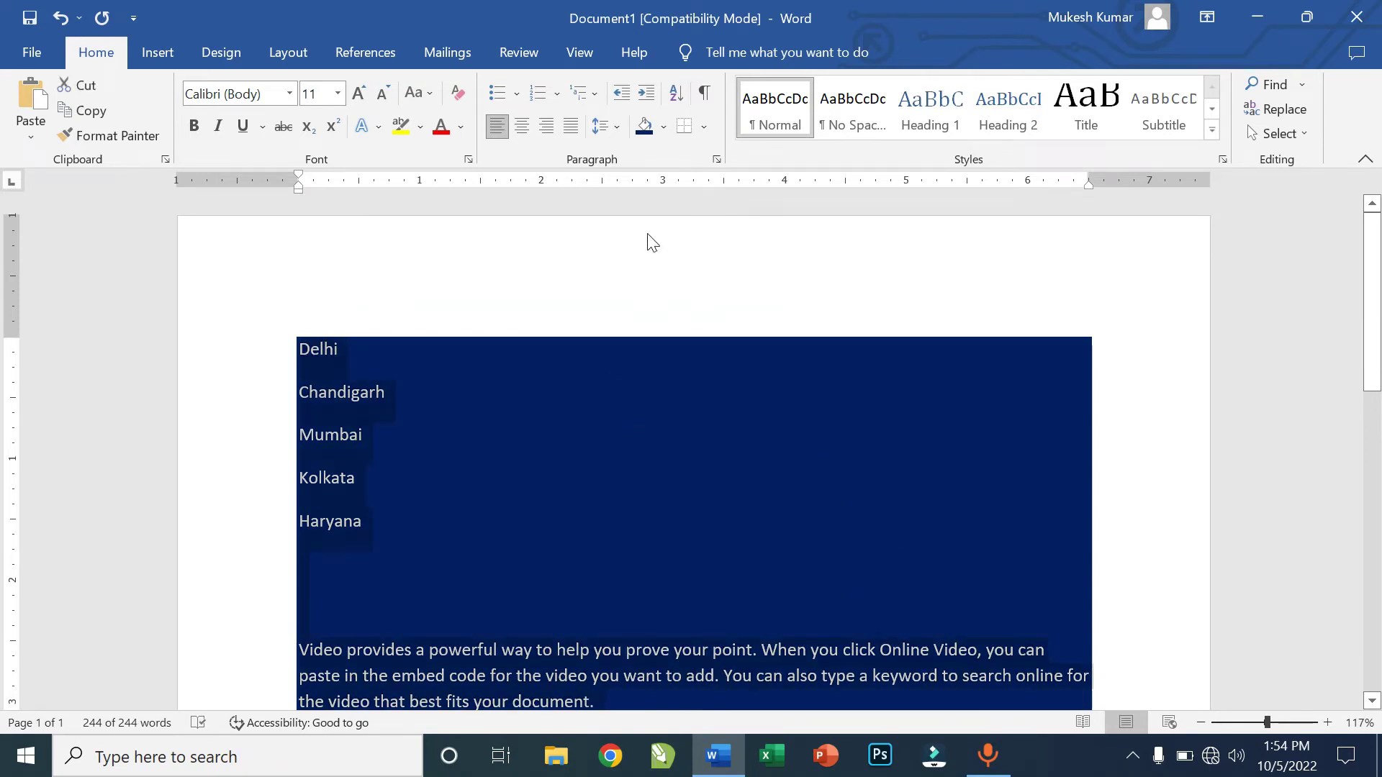
{"action": "left_click", "coordinate": [663, 132]}
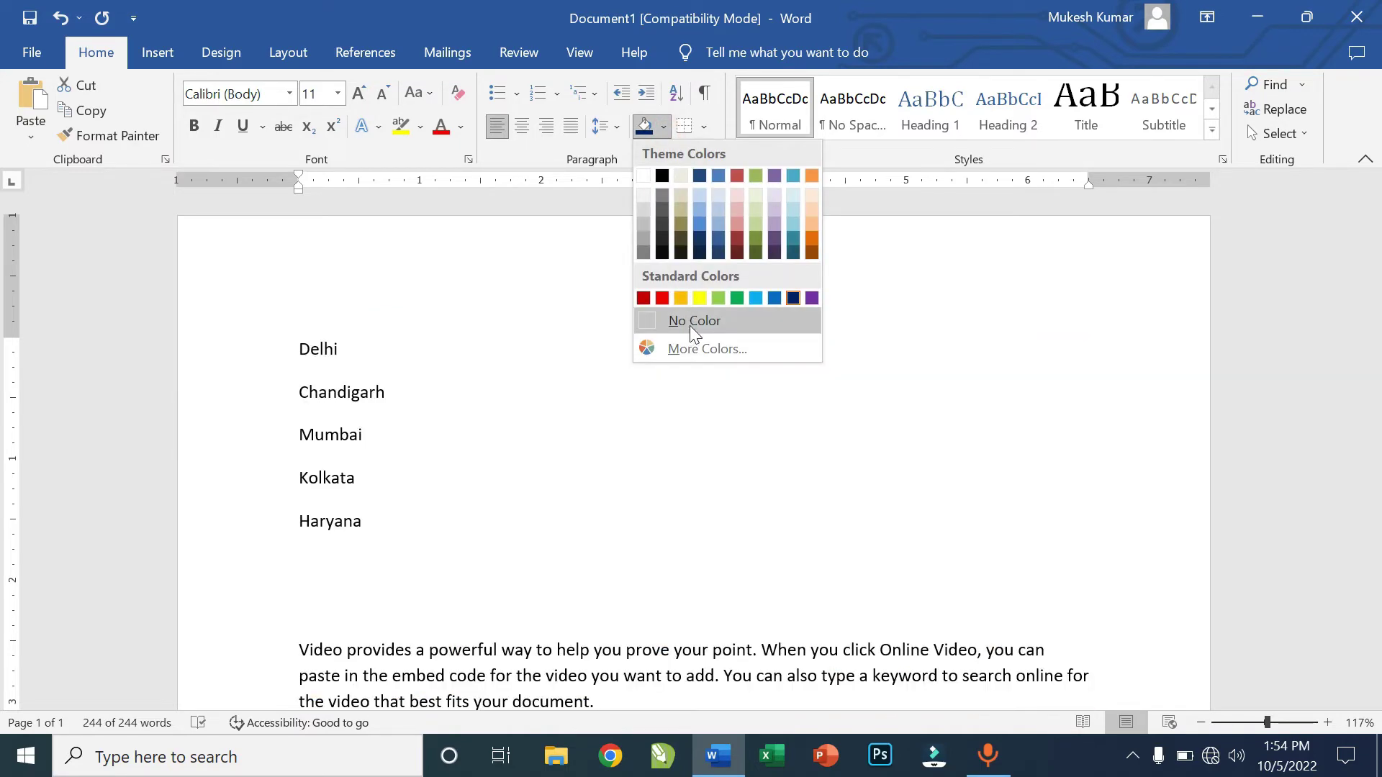
{"action": "left_click", "coordinate": [689, 325]}
{"action": "left_click", "coordinate": [689, 334]}
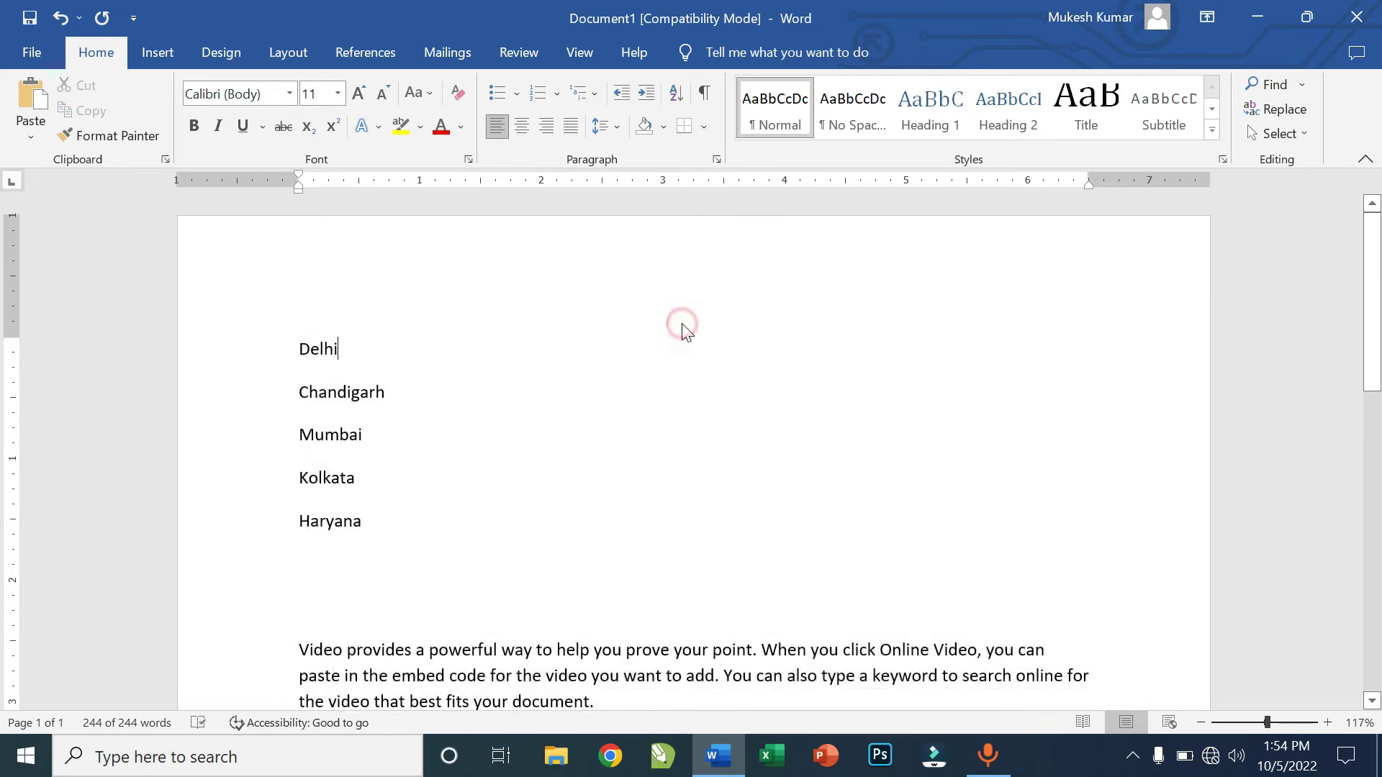
Shade the first three body paragraphs, from "Video provides" to "match the new theme", with a bright pink custom color.
{"action": "scroll", "coordinate": [685, 392], "scroll_direction": "down", "scroll_amount": 5}
{"action": "left_click_drag", "start_coordinate": [742, 491], "coordinate": [295, 243]}
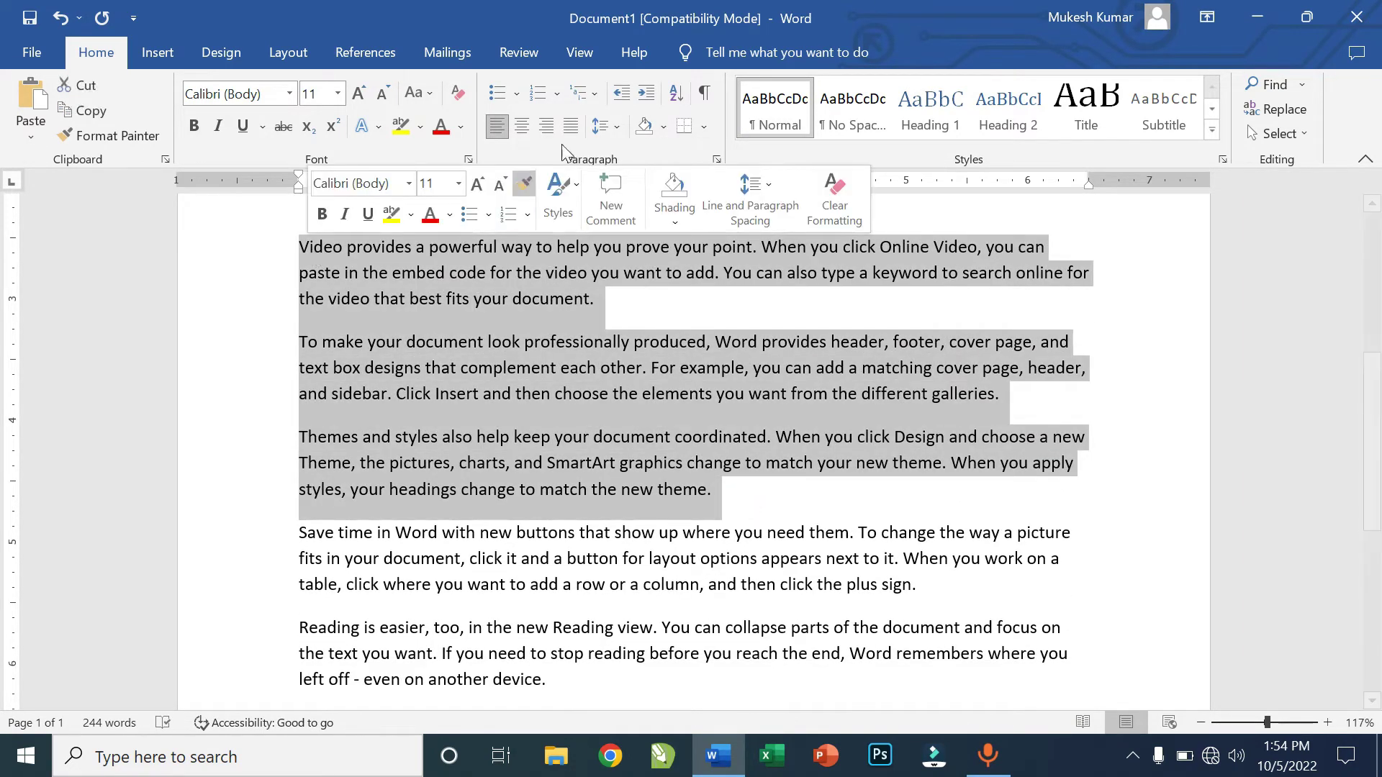
{"action": "left_click", "coordinate": [663, 126]}
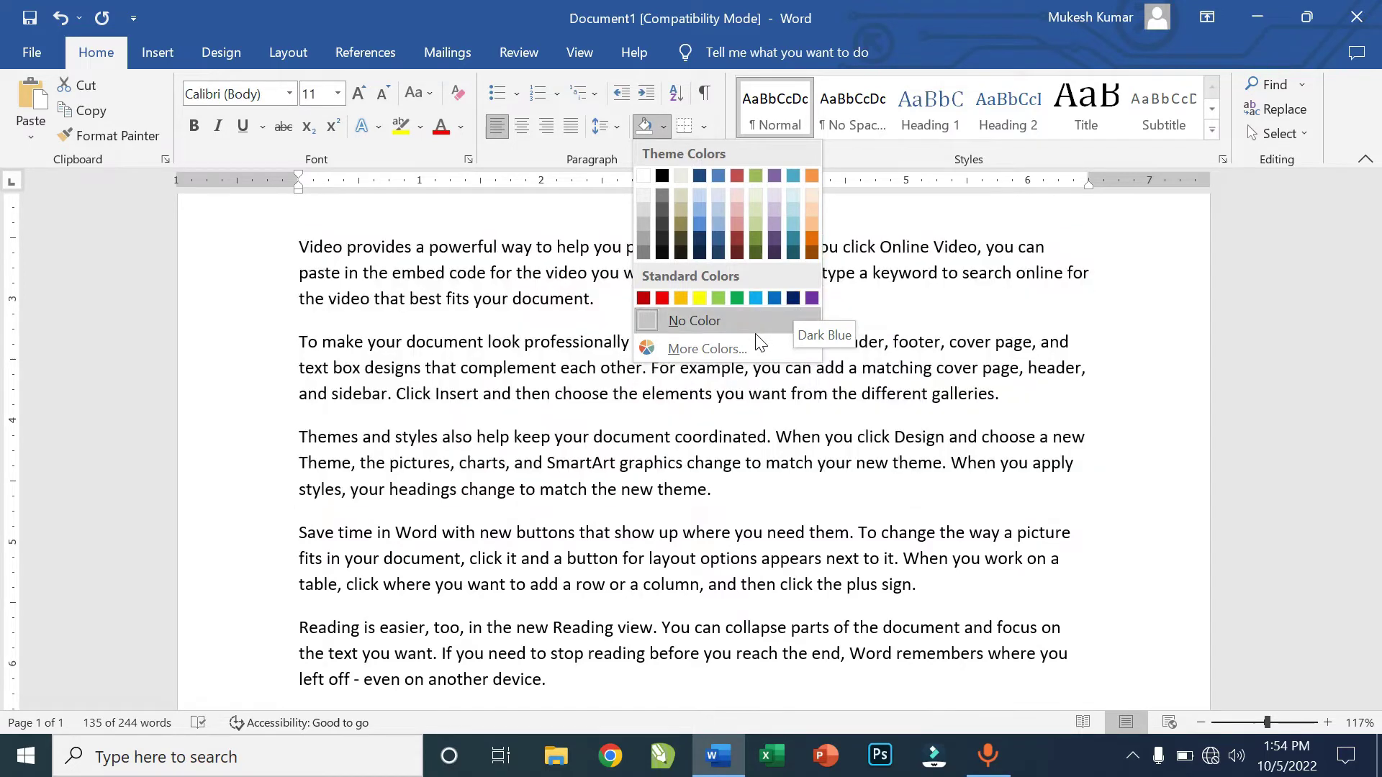
{"action": "left_click", "coordinate": [750, 346]}
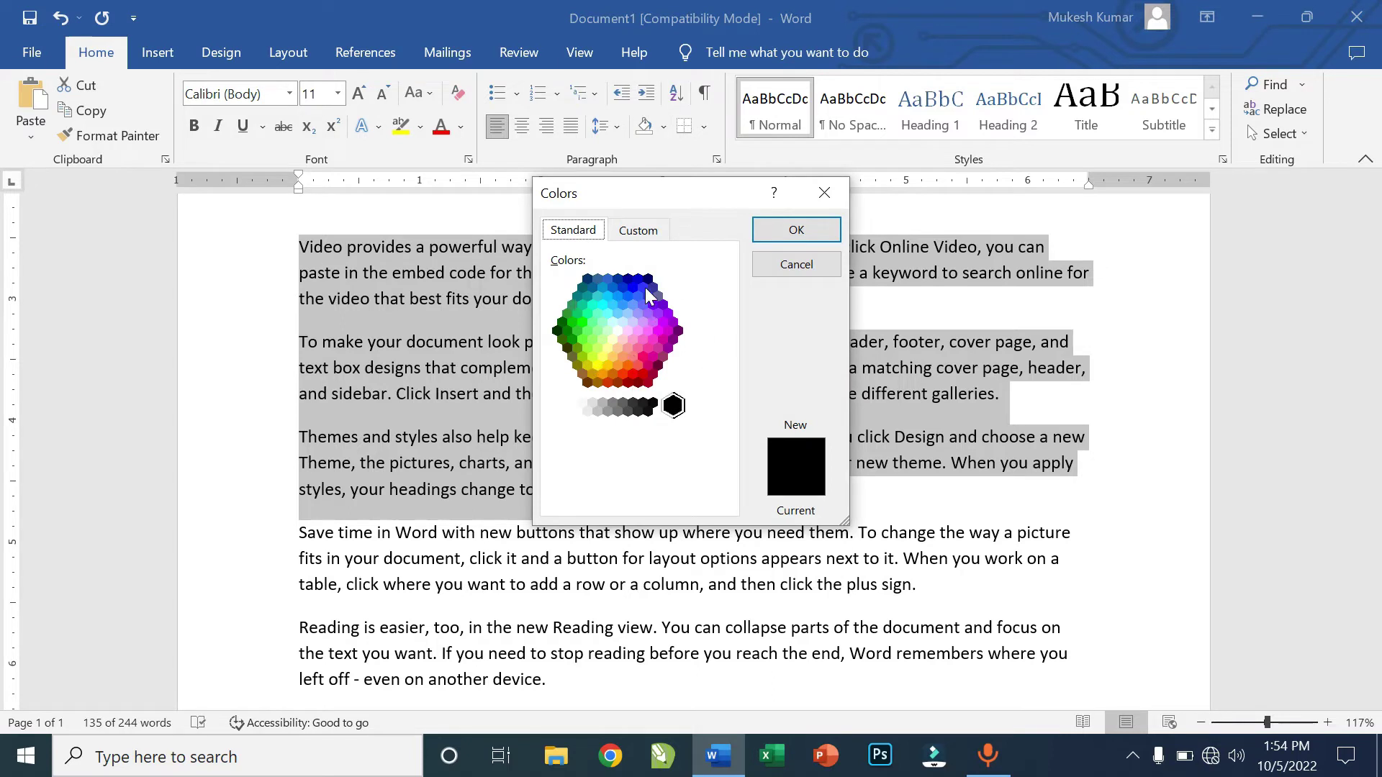
{"action": "left_click", "coordinate": [641, 232]}
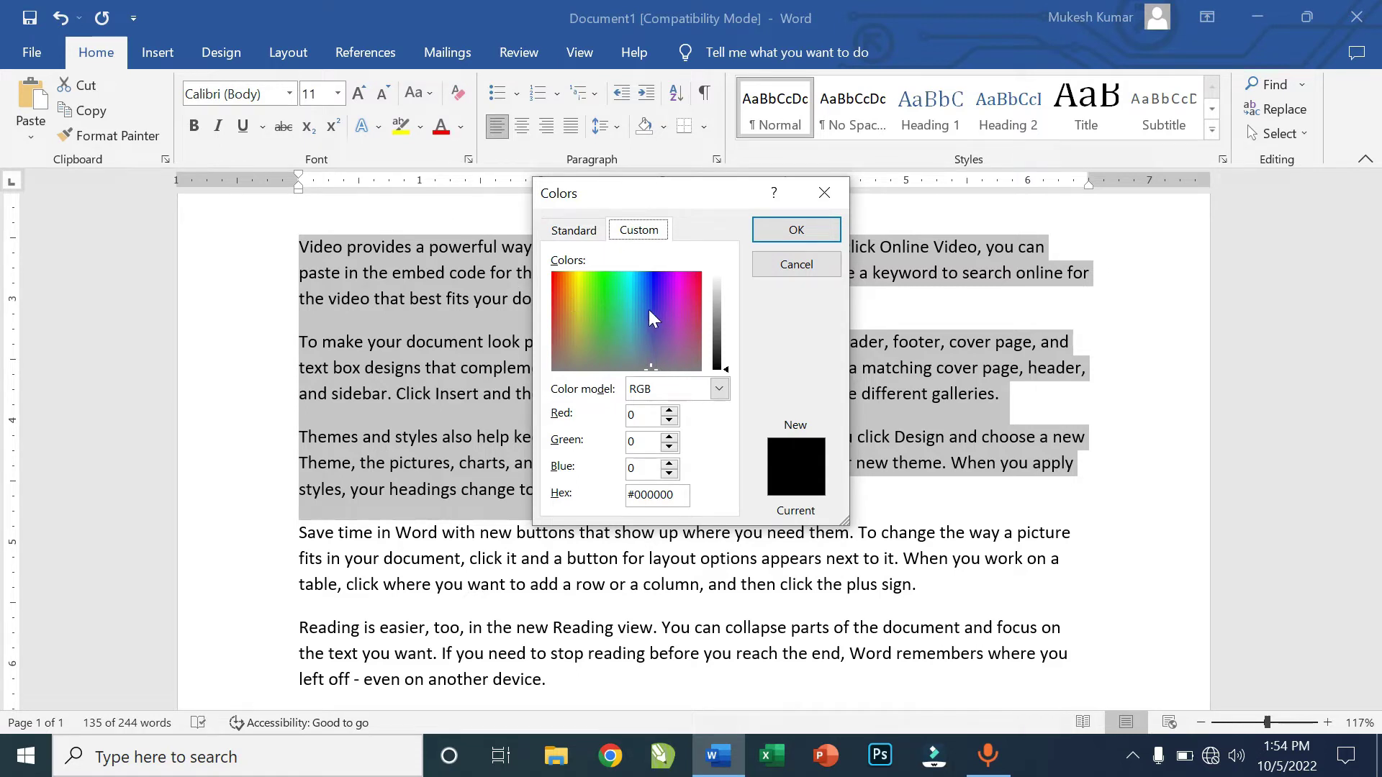
{"action": "left_click_drag", "start_coordinate": [649, 309], "coordinate": [567, 284]}
{"action": "left_click", "coordinate": [695, 288]}
{"action": "left_click", "coordinate": [728, 365]}
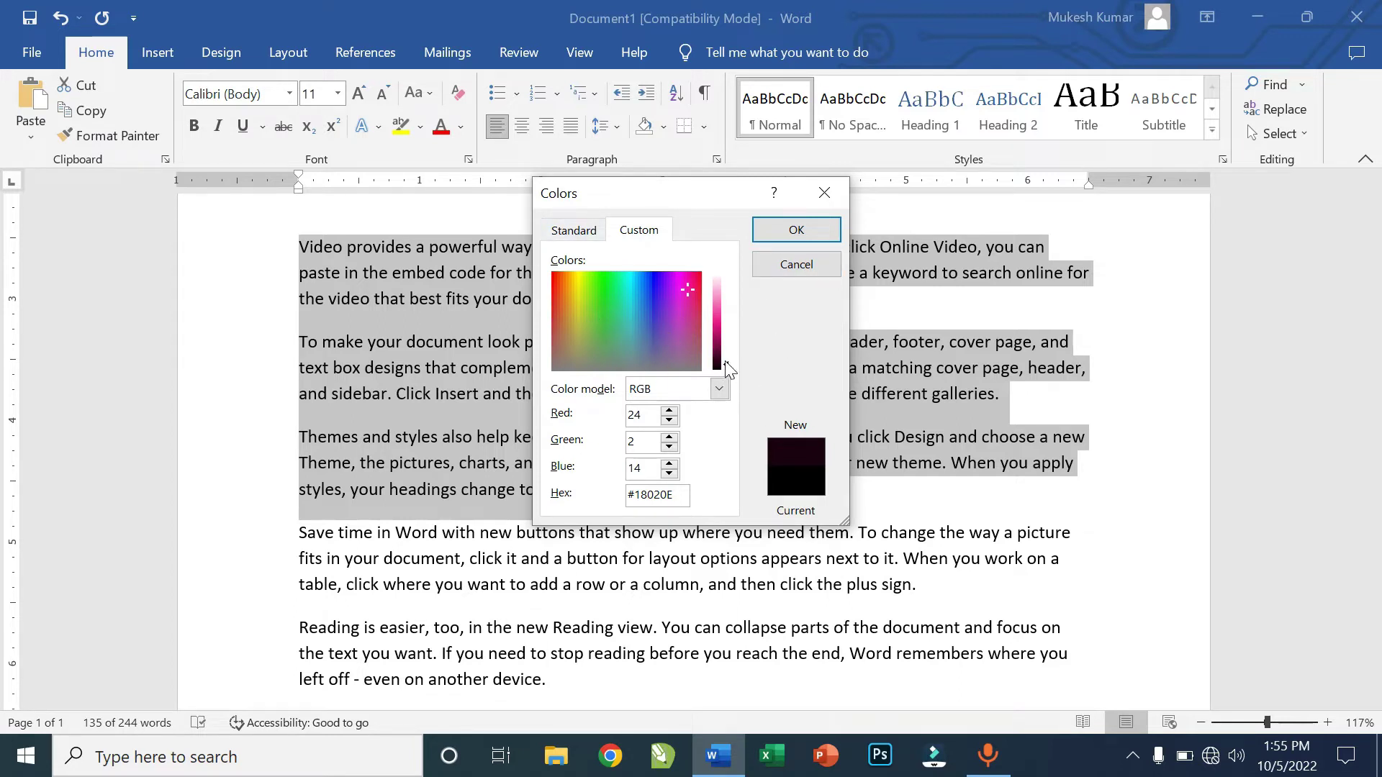
{"action": "left_click_drag", "start_coordinate": [726, 365], "coordinate": [727, 327]}
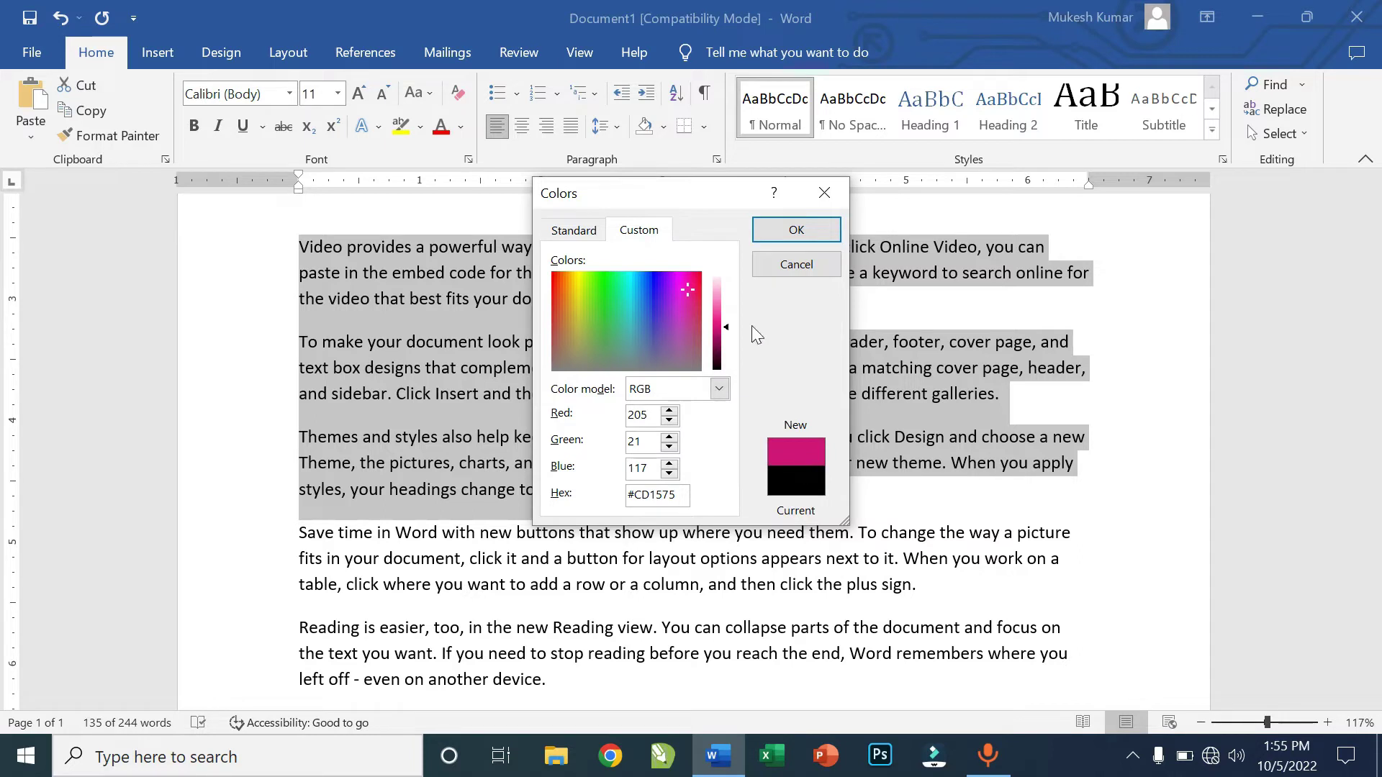
{"action": "mouse_move", "coordinate": [729, 329]}
{"action": "left_mouse_down"}
{"action": "mouse_move", "coordinate": [727, 305]}
{"action": "mouse_move", "coordinate": [727, 328]}
{"action": "left_mouse_up"}
{"action": "left_click", "coordinate": [796, 230]}
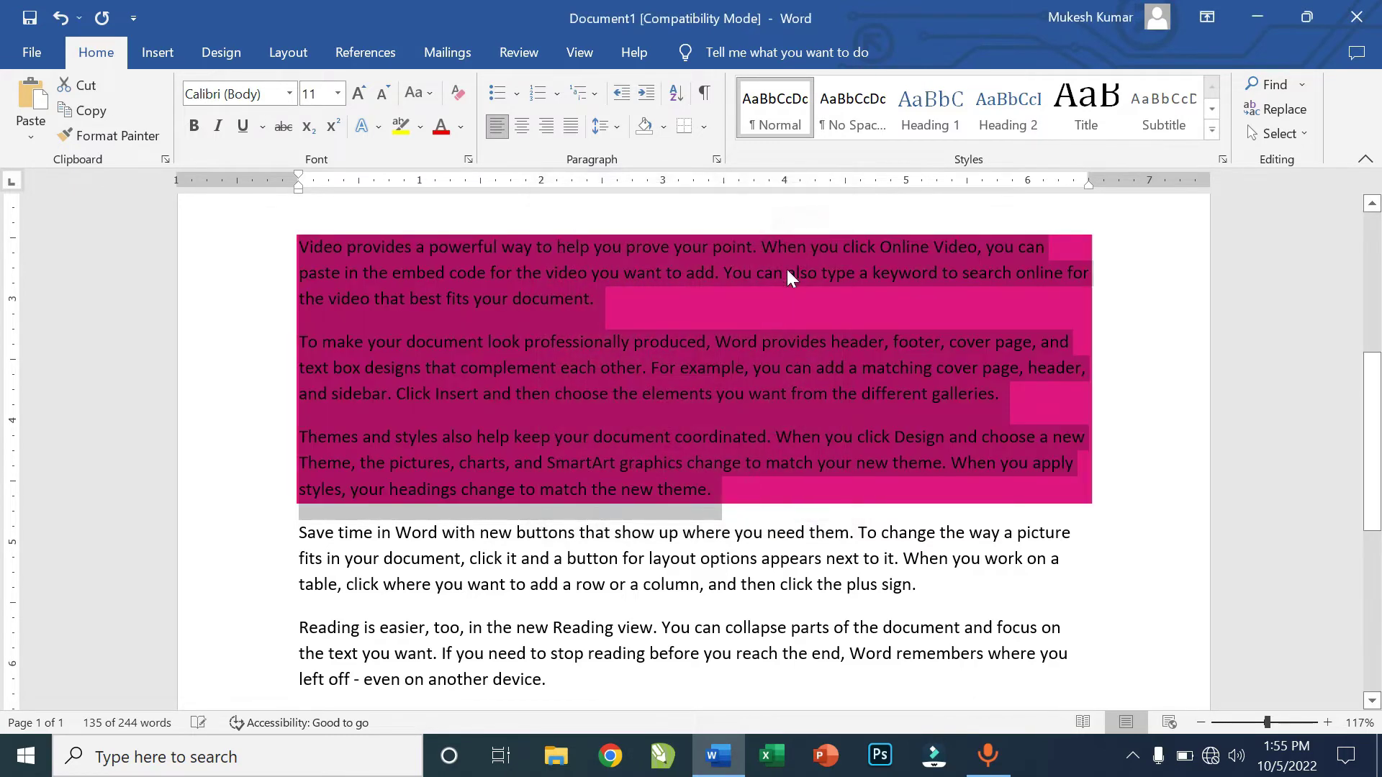
{"action": "left_click", "coordinate": [785, 334]}
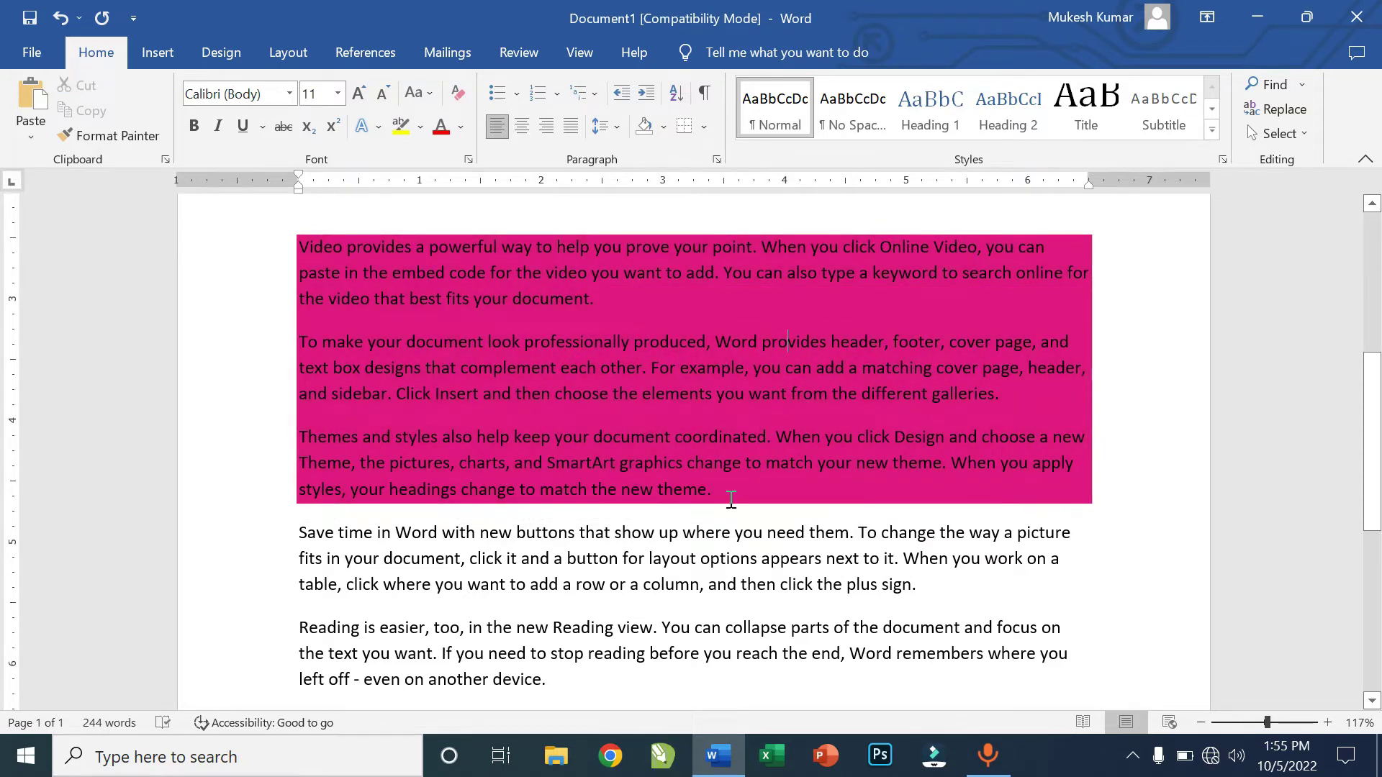
Remove the shading from the first three body paragraphs, "Video provides" to "match the new theme", by setting it to No Color.
{"action": "left_click_drag", "start_coordinate": [216, 237], "coordinate": [216, 497]}
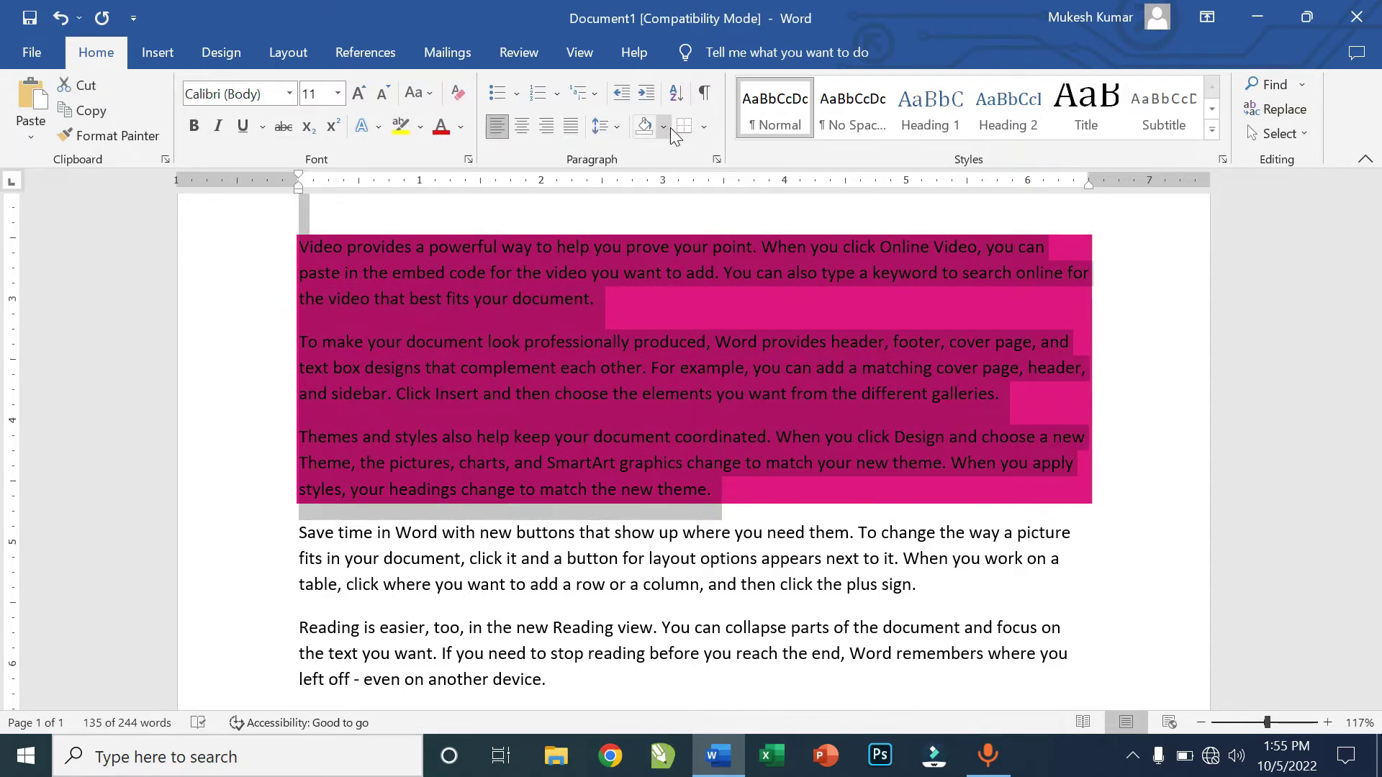
{"action": "left_click", "coordinate": [664, 127]}
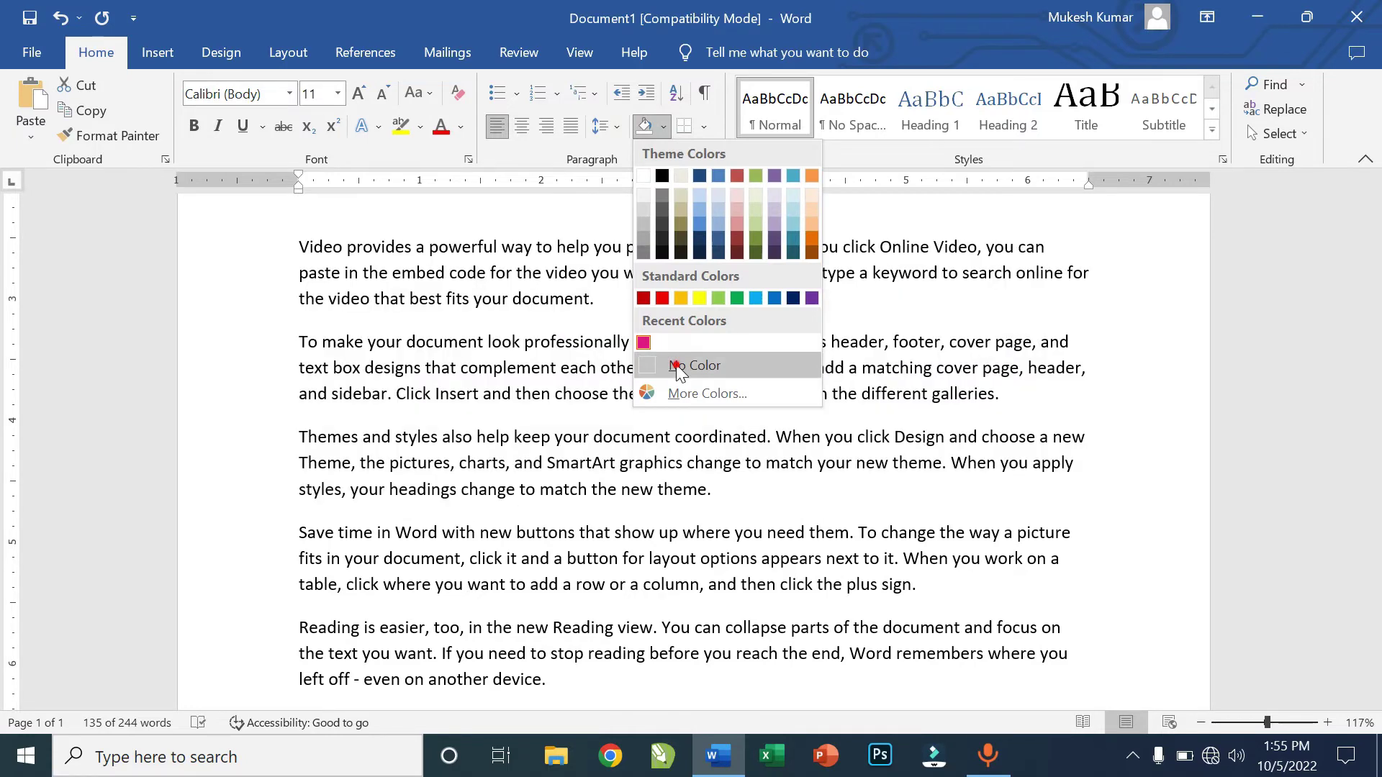
{"action": "left_click", "coordinate": [691, 364]}
{"action": "left_click", "coordinate": [850, 469]}
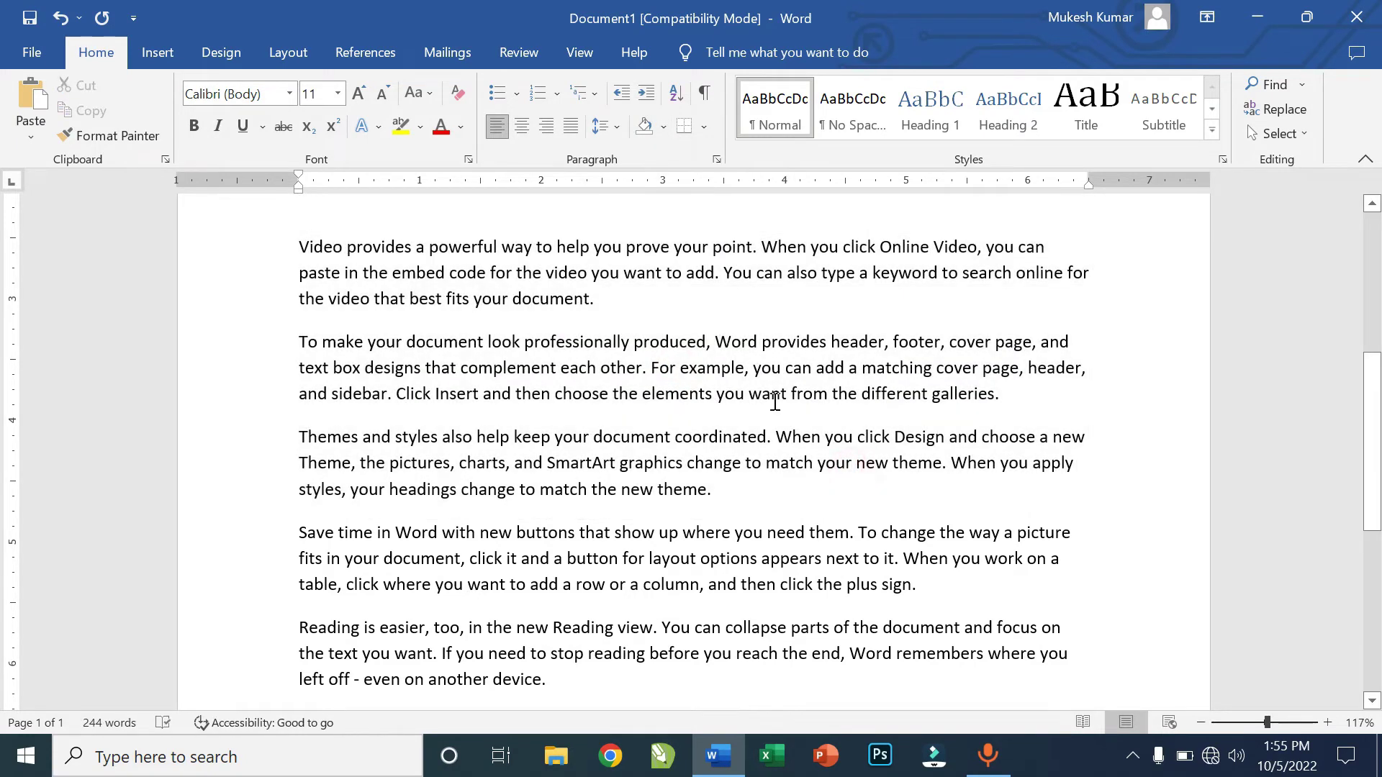
{"action": "scroll", "coordinate": [608, 331], "scroll_direction": "up", "scroll_amount": 3}
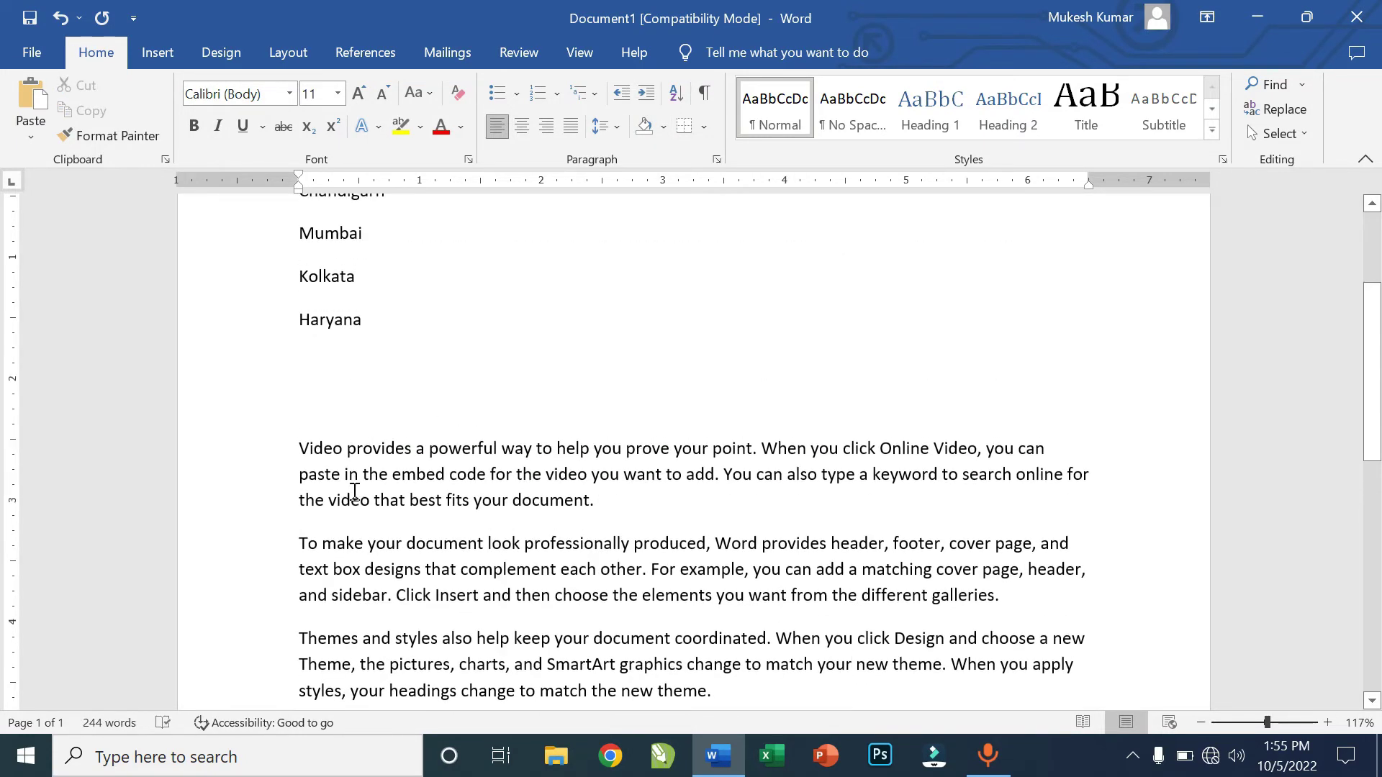
{"action": "left_click_drag", "start_coordinate": [333, 463], "coordinate": [524, 497]}
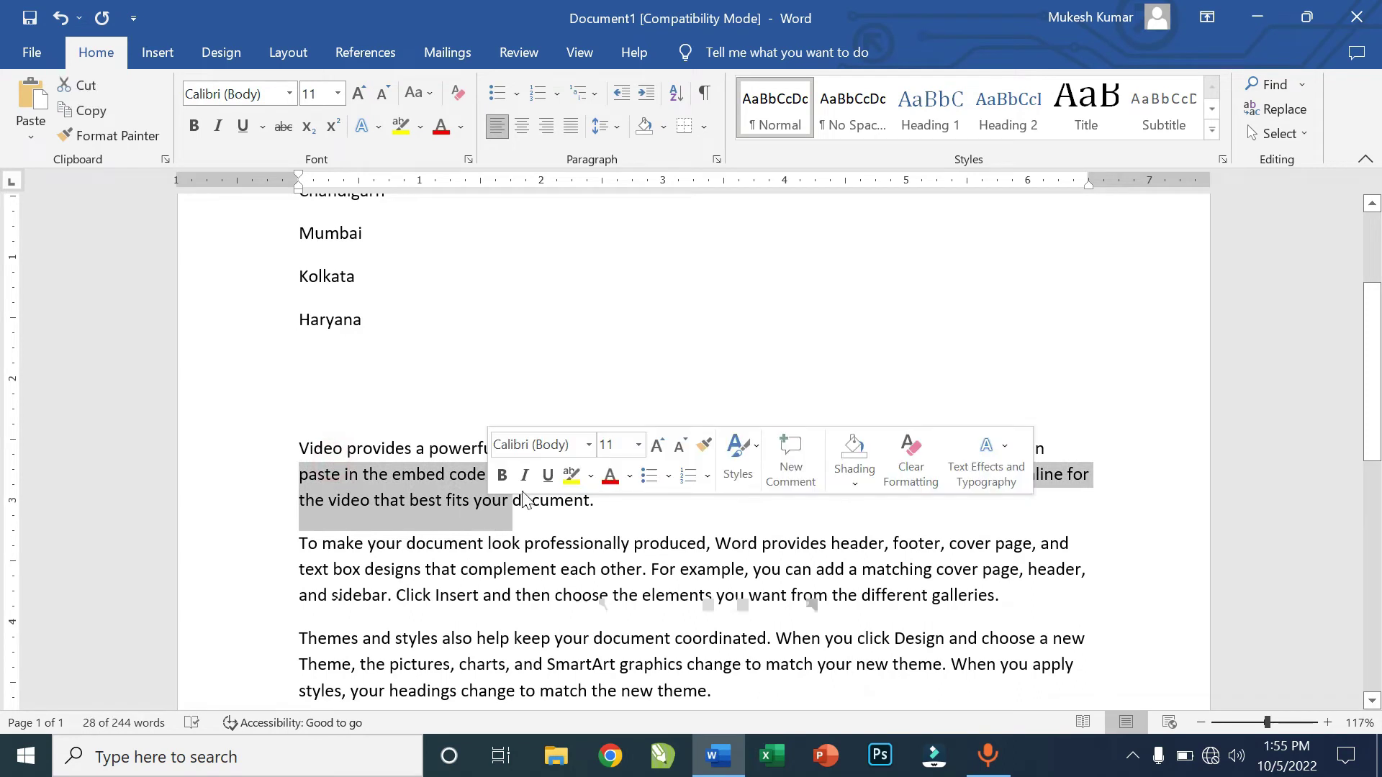
{"action": "left_click", "coordinate": [464, 493]}
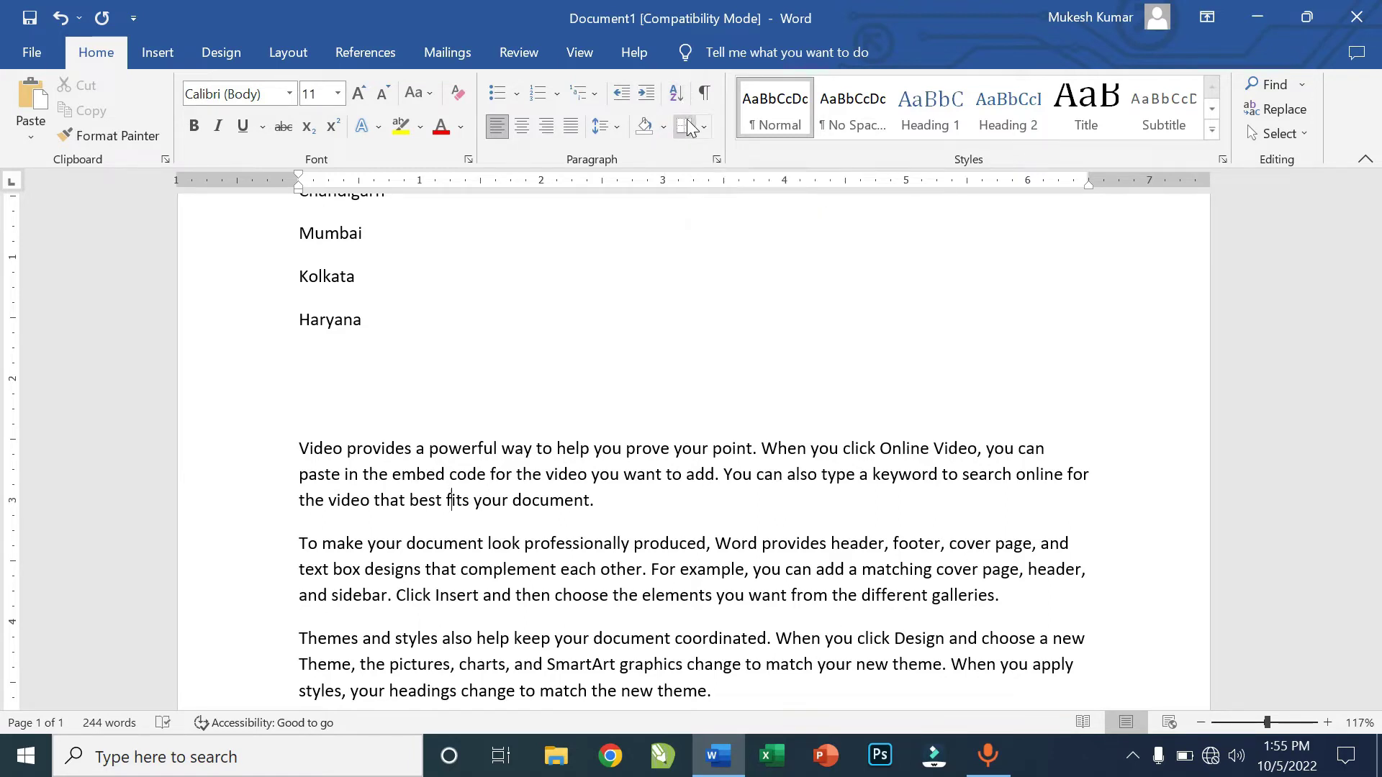
{"action": "left_click", "coordinate": [494, 316]}
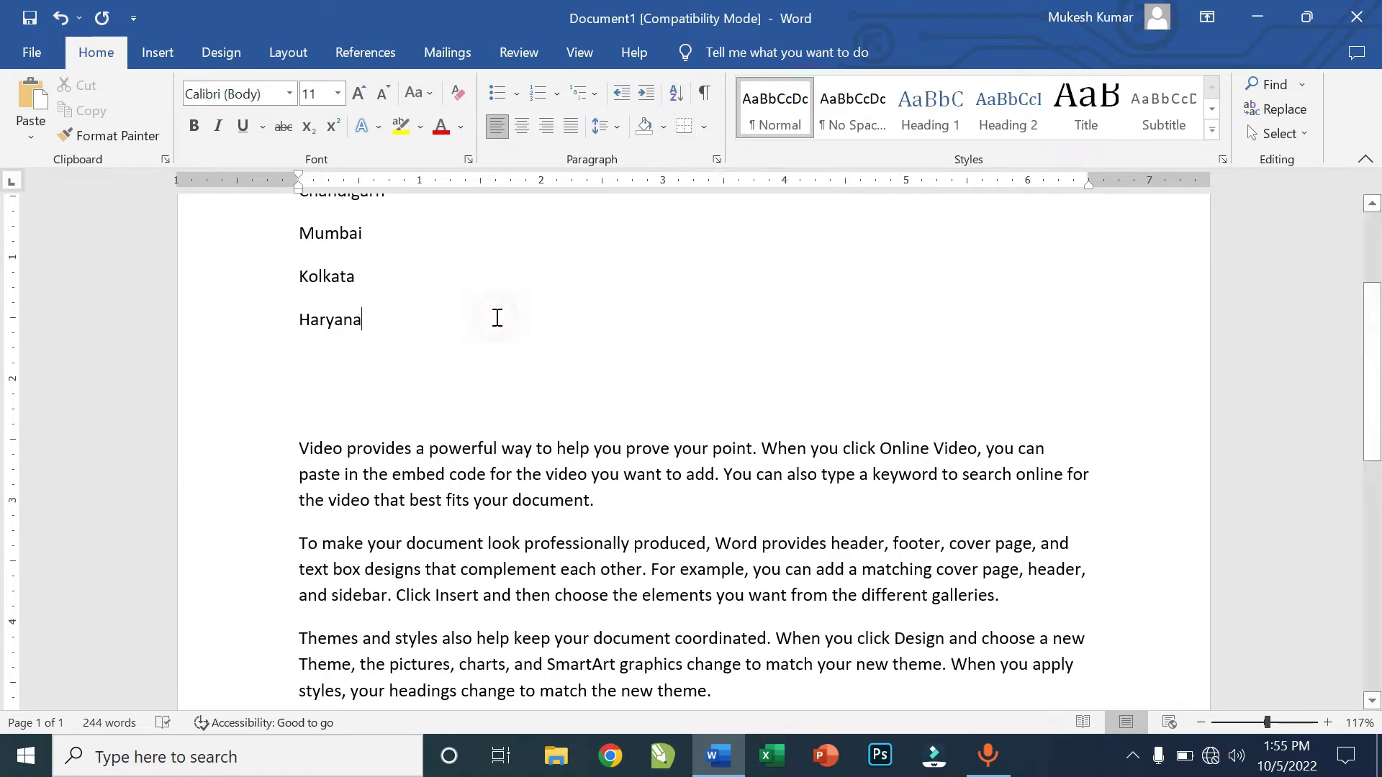
Select all of the document's content and delete it to leave a blank page.
{"action": "scroll", "coordinate": [499, 322], "scroll_direction": "up", "scroll_amount": 3}
{"action": "scroll", "coordinate": [498, 321], "scroll_direction": "down", "scroll_amount": 10}
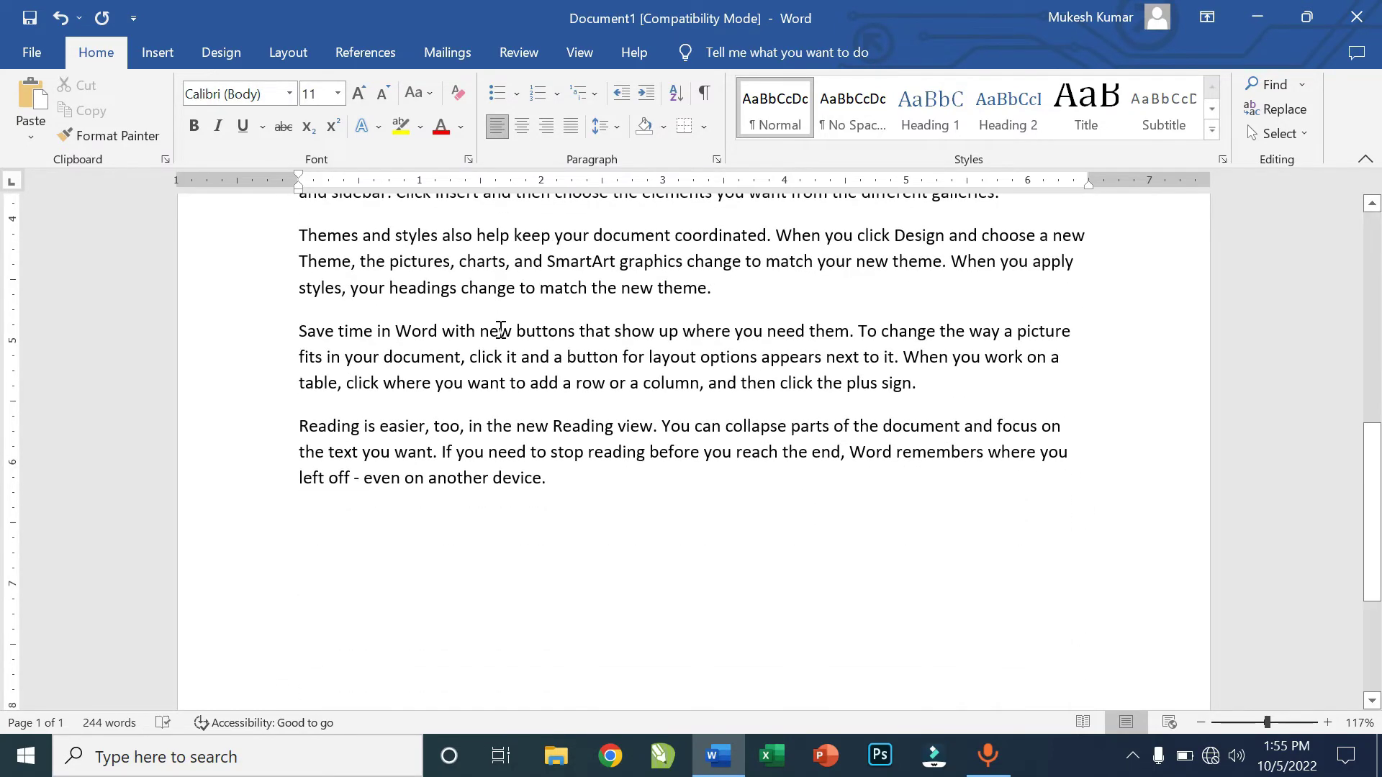
{"action": "left_click_drag", "start_coordinate": [626, 515], "coordinate": [285, 136]}
{"action": "left_click", "coordinate": [617, 412]}
{"action": "key", "text": "ctrl+a"}
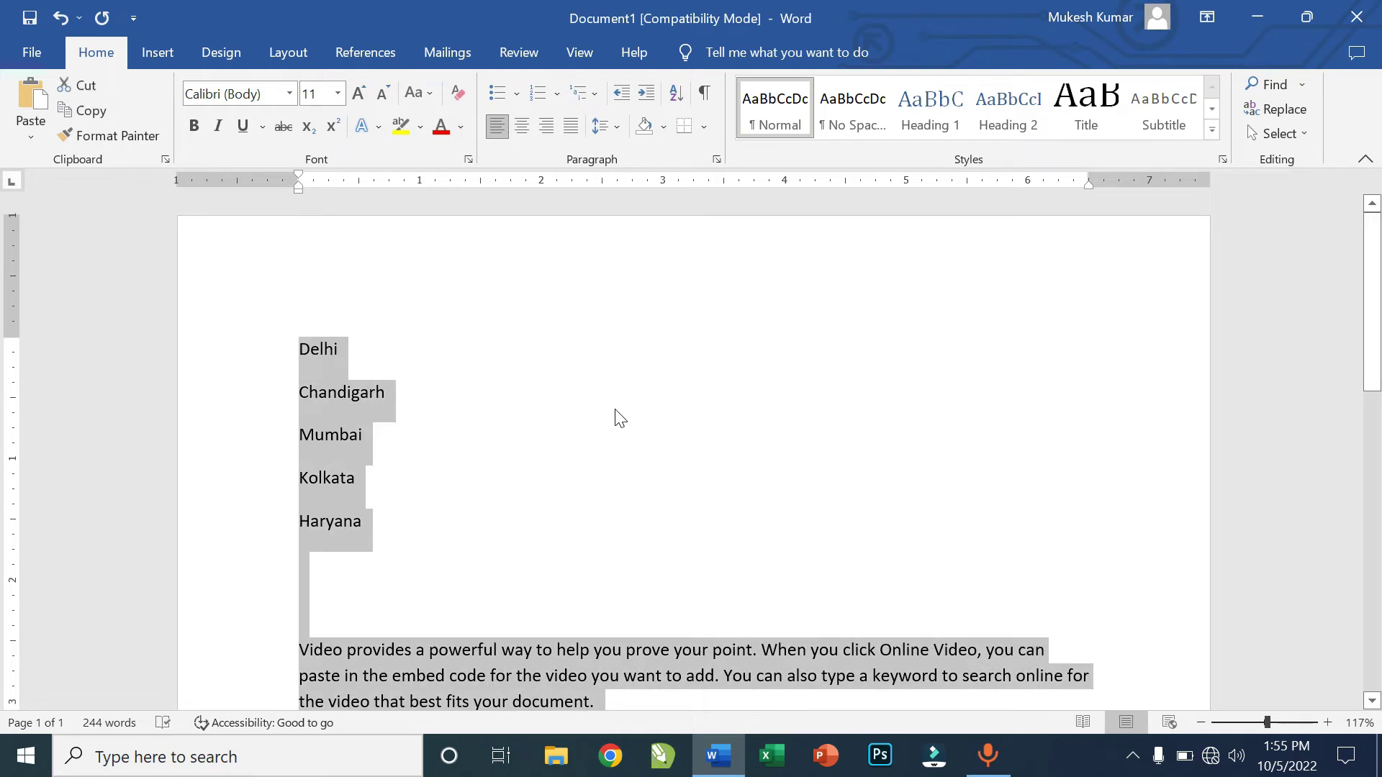
{"action": "key", "text": "Delete"}
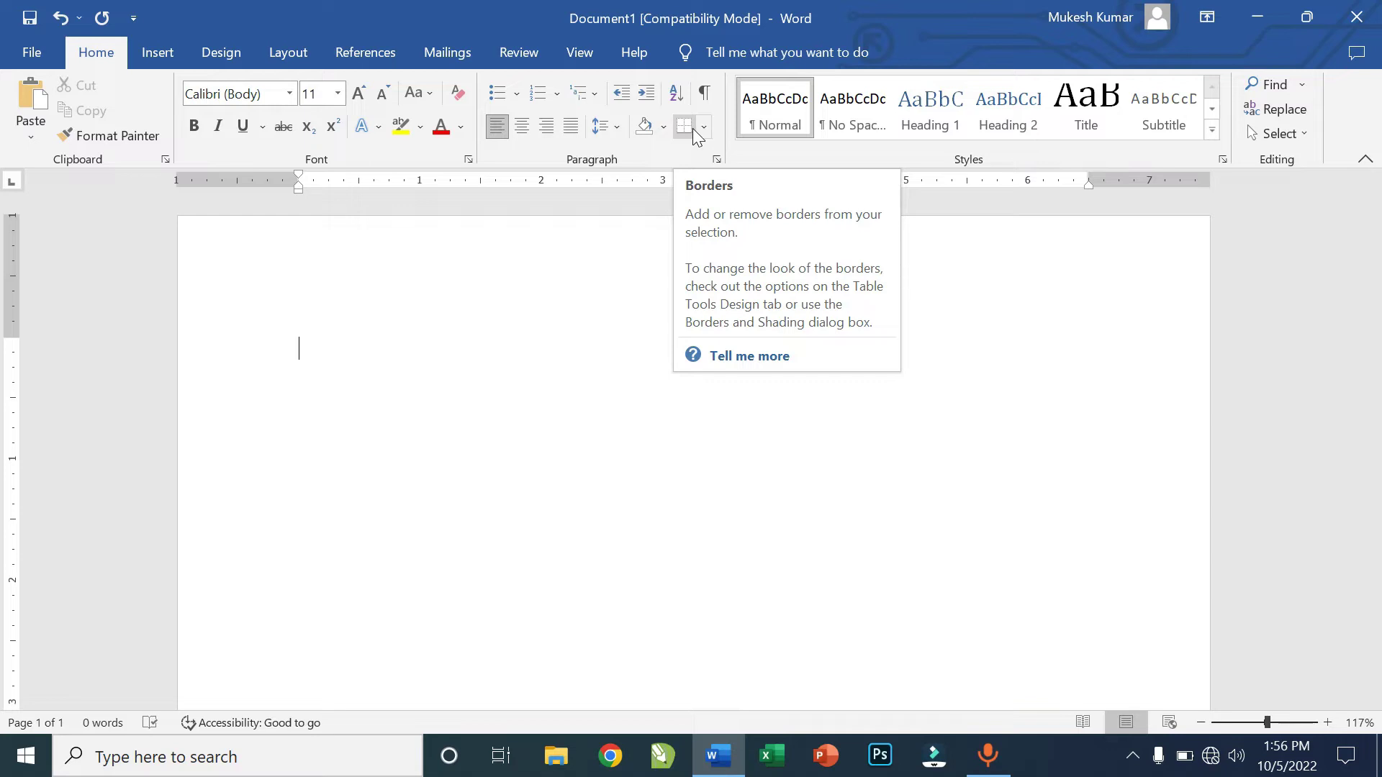
Draw a single-cell table about 4.78 inches wide near the top of the blank page with Draw Table.
{"action": "left_click", "coordinate": [702, 130]}
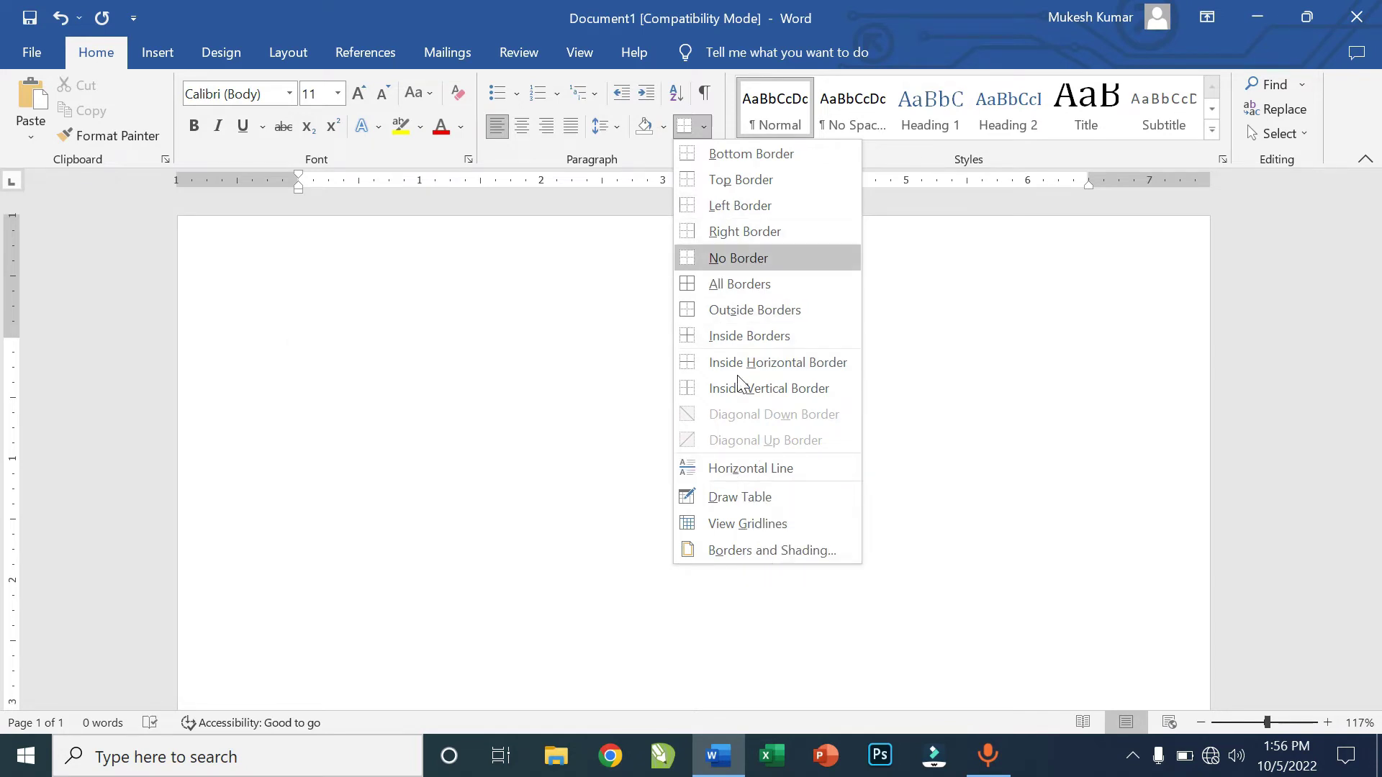
{"action": "left_click", "coordinate": [772, 503]}
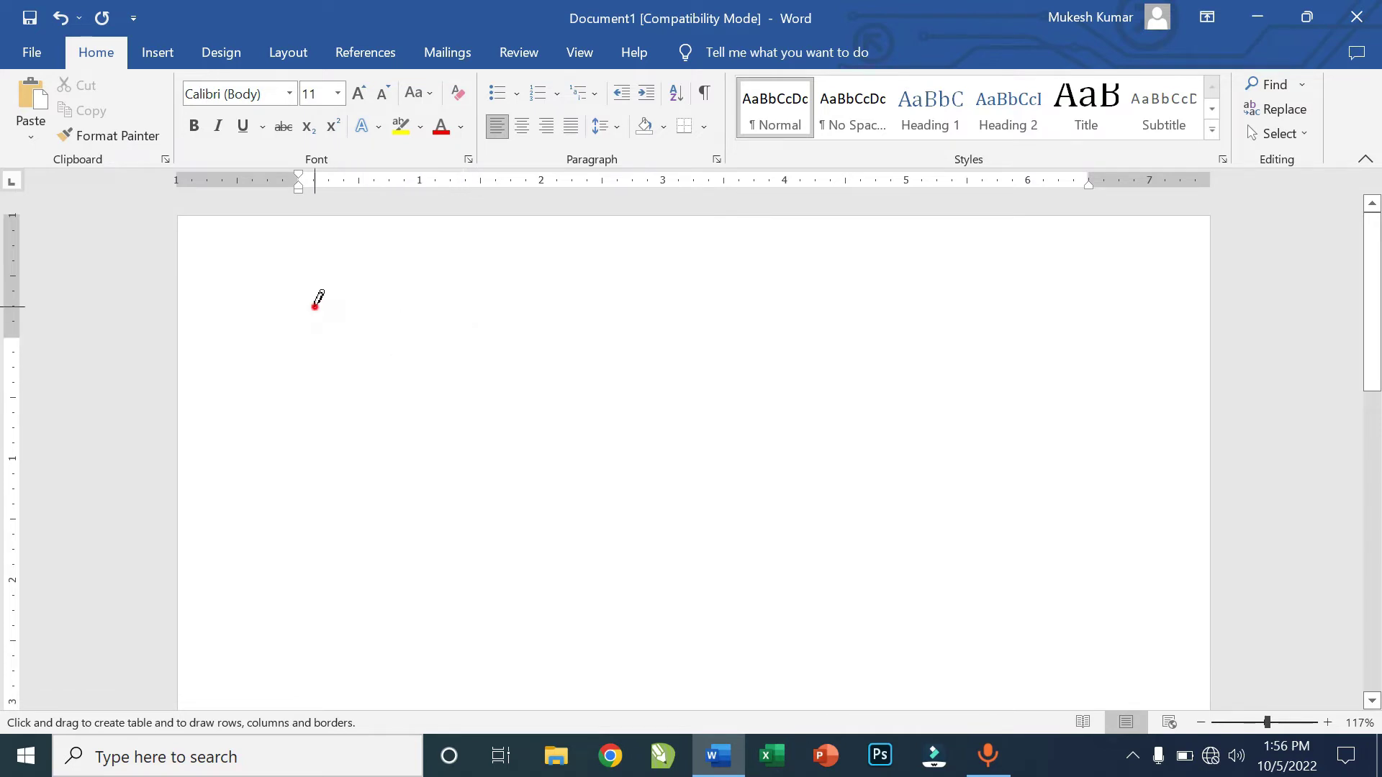
{"action": "mouse_move", "coordinate": [314, 307]}
{"action": "left_mouse_down"}
{"action": "mouse_move", "coordinate": [354, 330]}
{"action": "mouse_move", "coordinate": [532, 349]}
{"action": "mouse_move", "coordinate": [712, 351]}
{"action": "mouse_move", "coordinate": [887, 322]}
{"action": "mouse_move", "coordinate": [910, 392]}
{"action": "mouse_move", "coordinate": [974, 490]}
{"action": "mouse_move", "coordinate": [926, 334]}
{"action": "mouse_move", "coordinate": [890, 336]}
{"action": "left_mouse_up"}
{"action": "left_click_drag", "start_coordinate": [895, 328], "coordinate": [894, 327]}
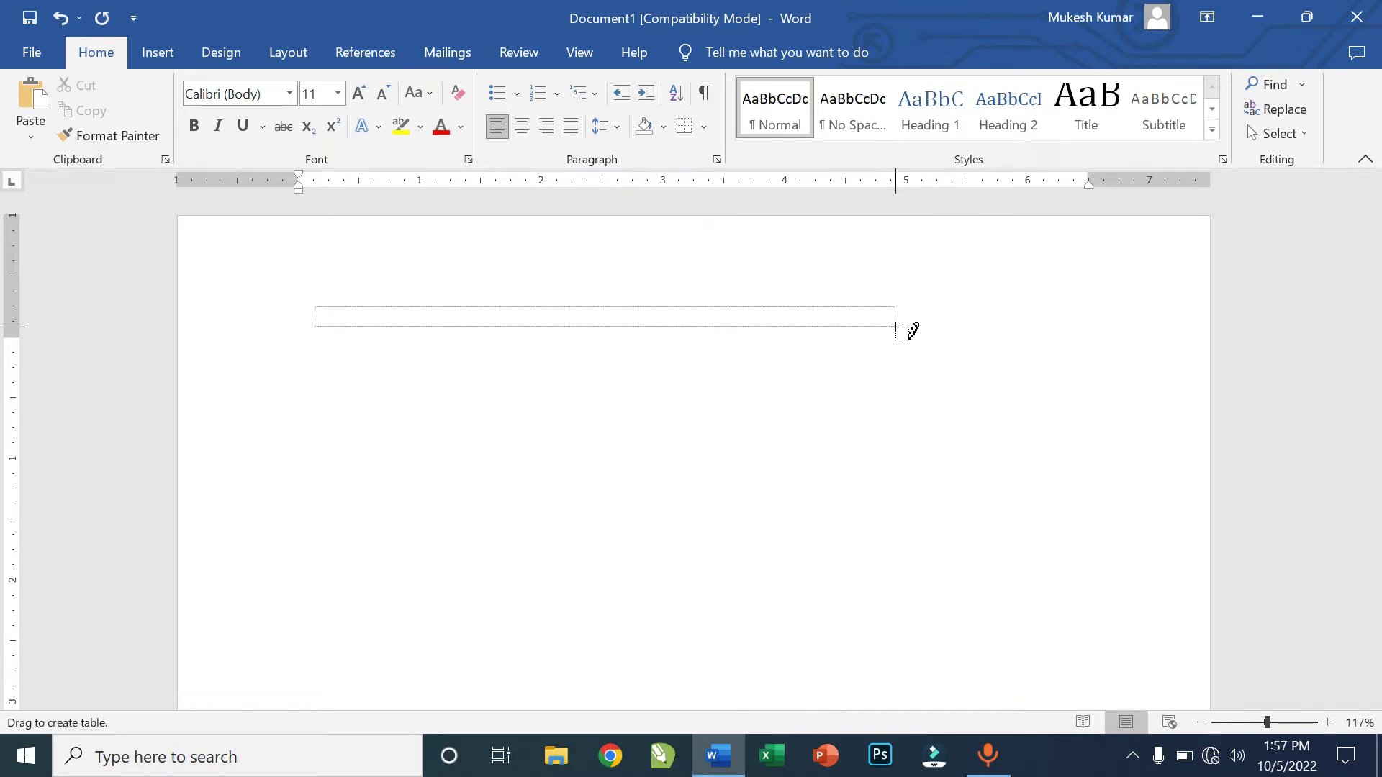
{"action": "left_click_drag", "start_coordinate": [894, 326], "coordinate": [895, 327]}
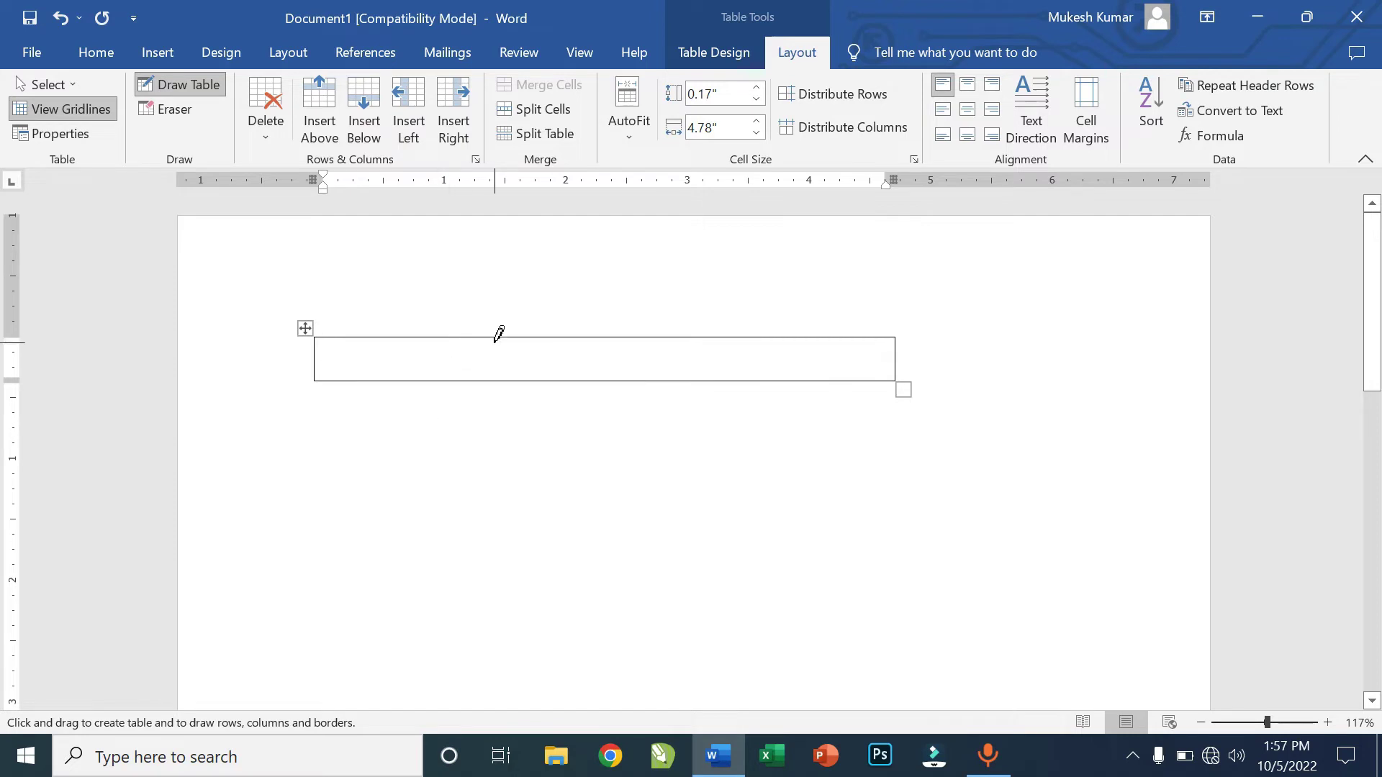
Divide the table into three columns about 1.47, 1.82 and 1.49 inches wide by drawing two vertical lines, and stop drawing.
{"action": "left_click_drag", "start_coordinate": [495, 336], "coordinate": [505, 388]}
{"action": "left_click_drag", "start_coordinate": [709, 338], "coordinate": [713, 403]}
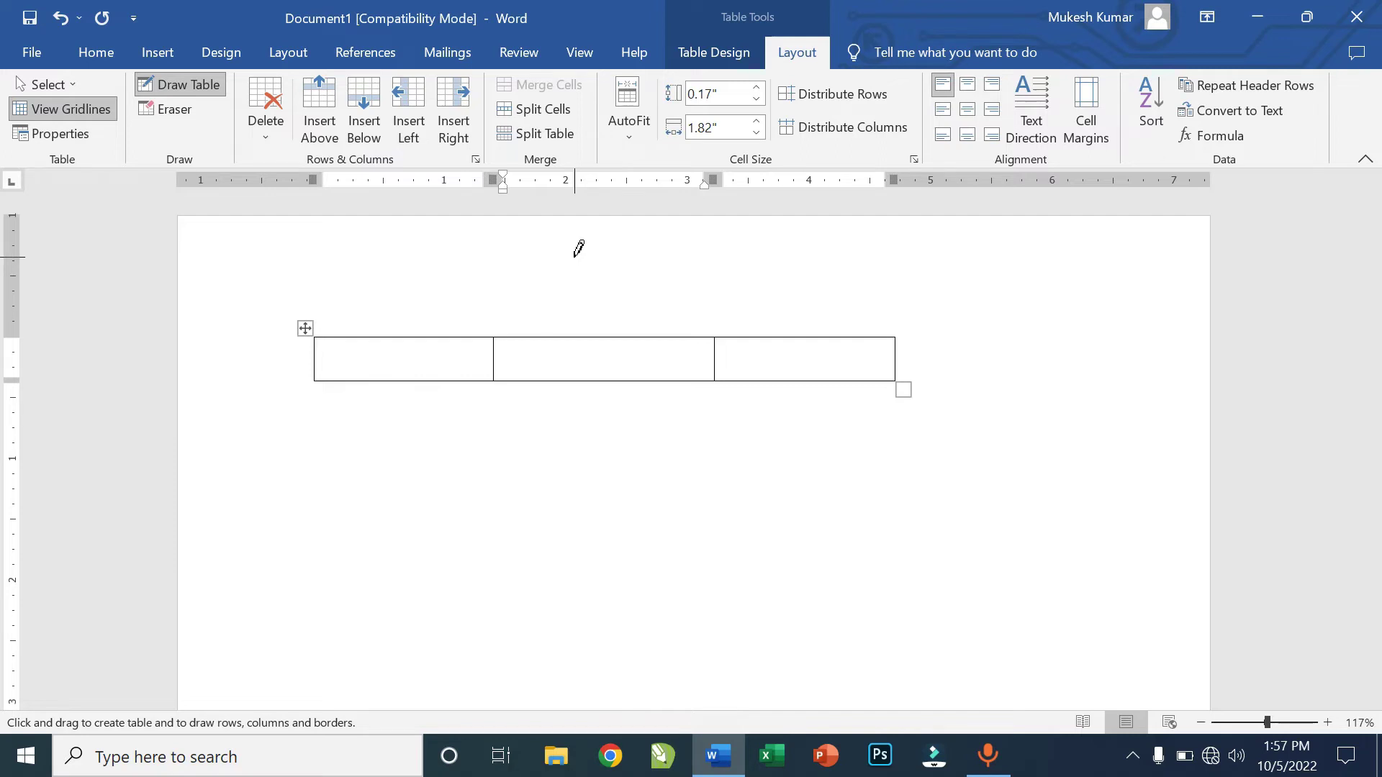
{"action": "key", "text": "Escape"}
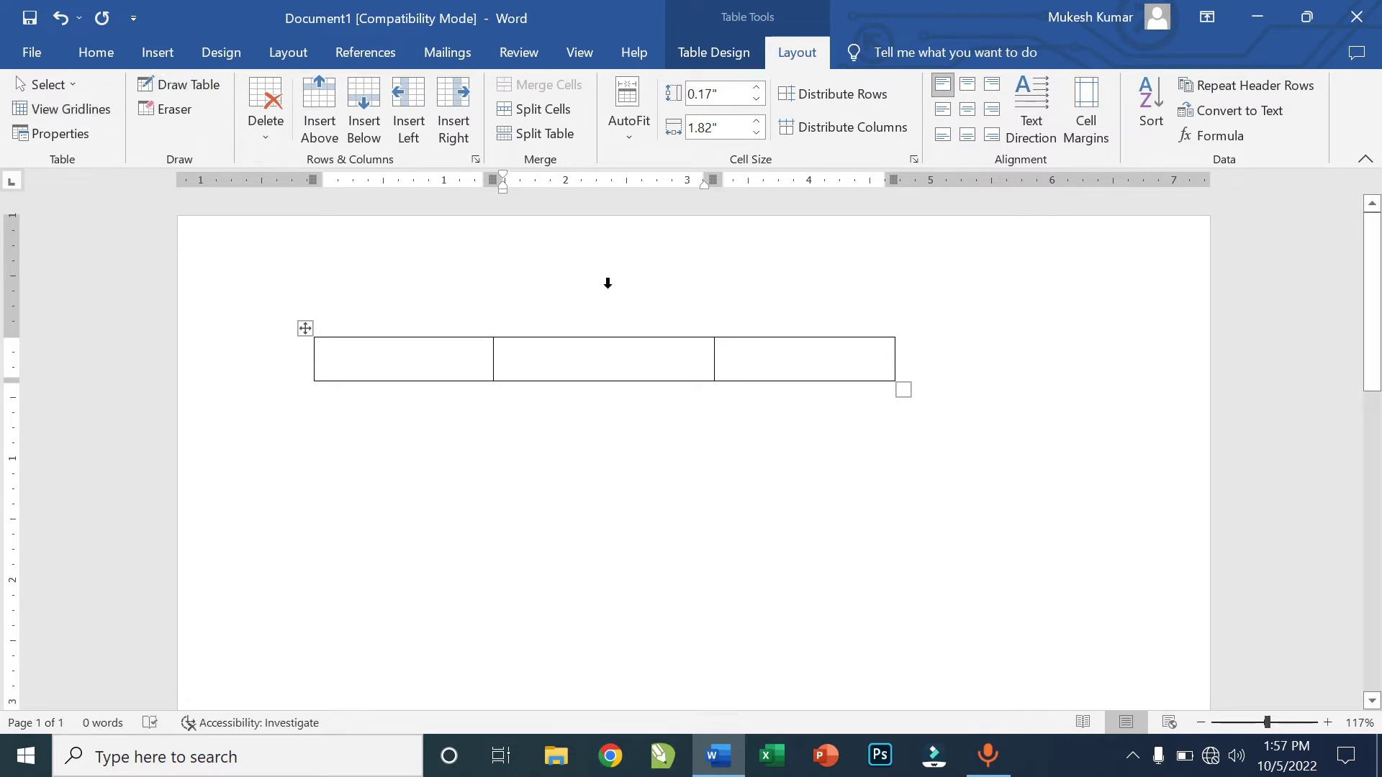
{"action": "left_click", "coordinate": [540, 356]}
{"action": "left_click", "coordinate": [410, 356]}
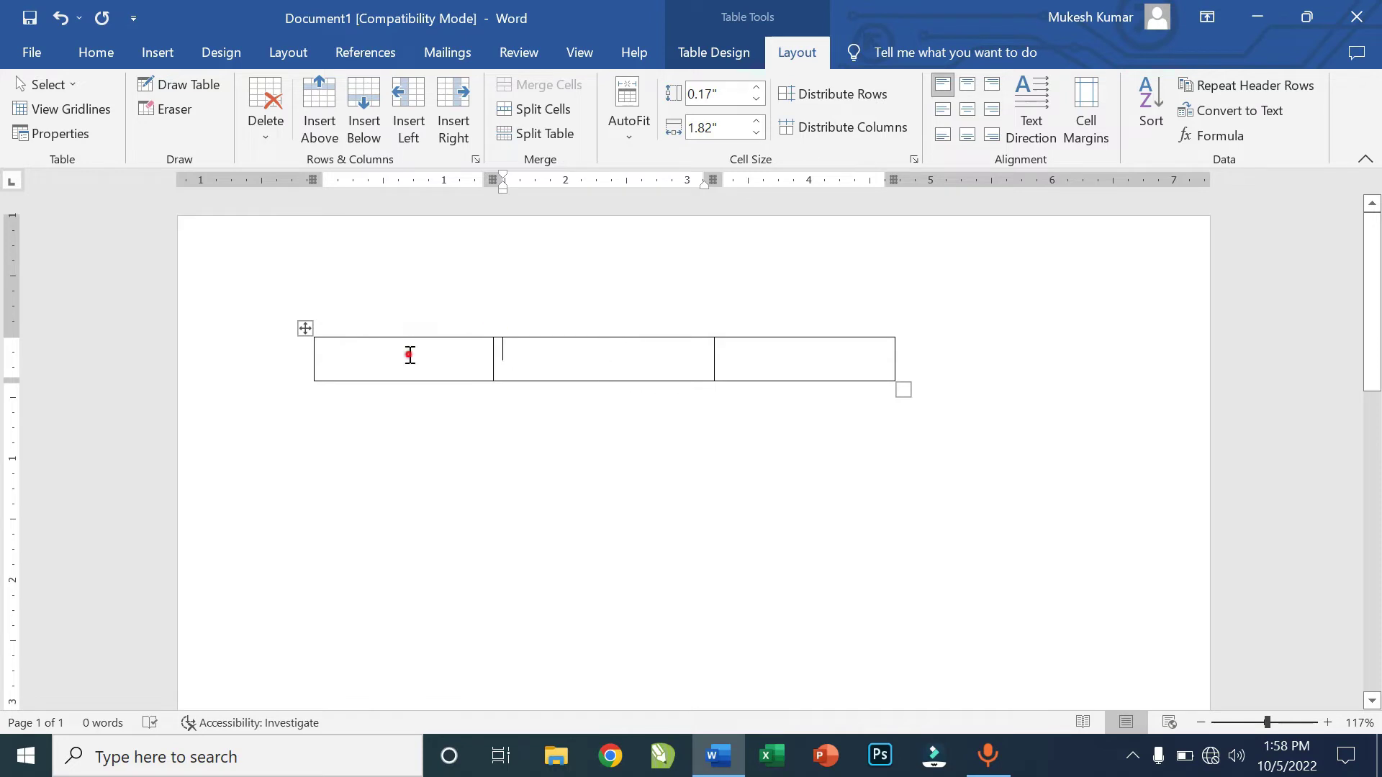
{"action": "left_click", "coordinate": [546, 347]}
{"action": "left_click", "coordinate": [756, 357]}
{"action": "left_click", "coordinate": [608, 358]}
{"action": "left_click", "coordinate": [443, 349]}
{"action": "left_click", "coordinate": [587, 355]}
{"action": "left_click", "coordinate": [759, 360]}
Enter the headings "Name", "Address" and "Salary" in the table's three cells.
{"action": "left_click", "coordinate": [365, 356]}
{"action": "type", "text": "N"}
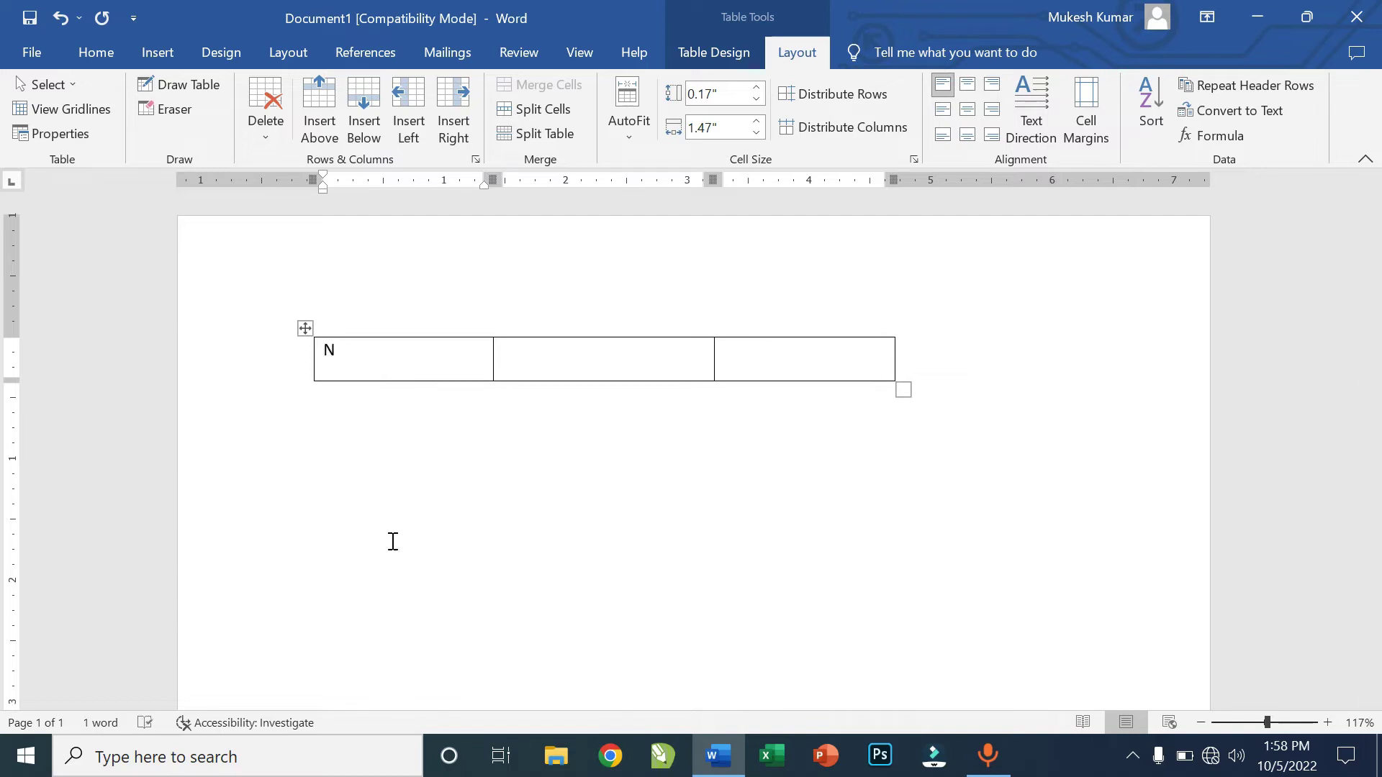
{"action": "type", "text": "ame"}
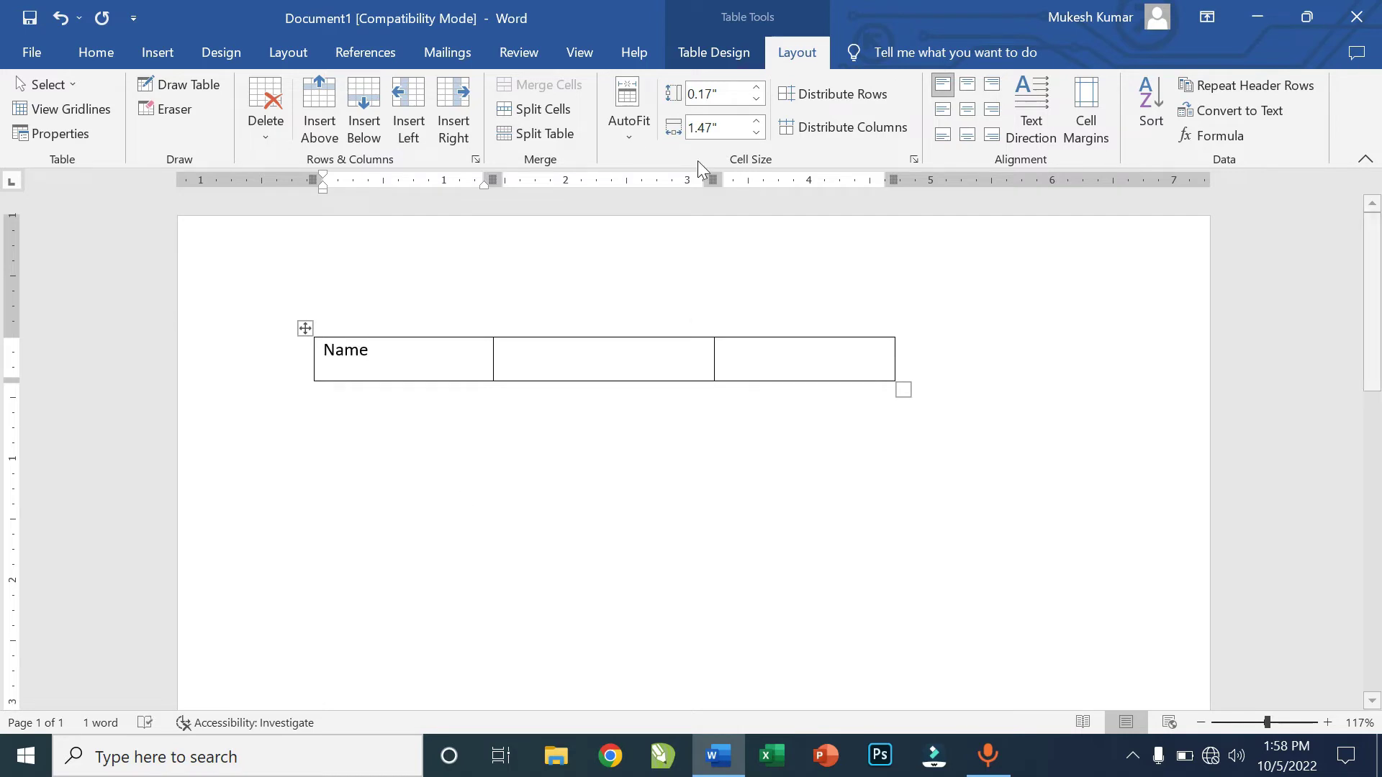
{"action": "left_click", "coordinate": [531, 367]}
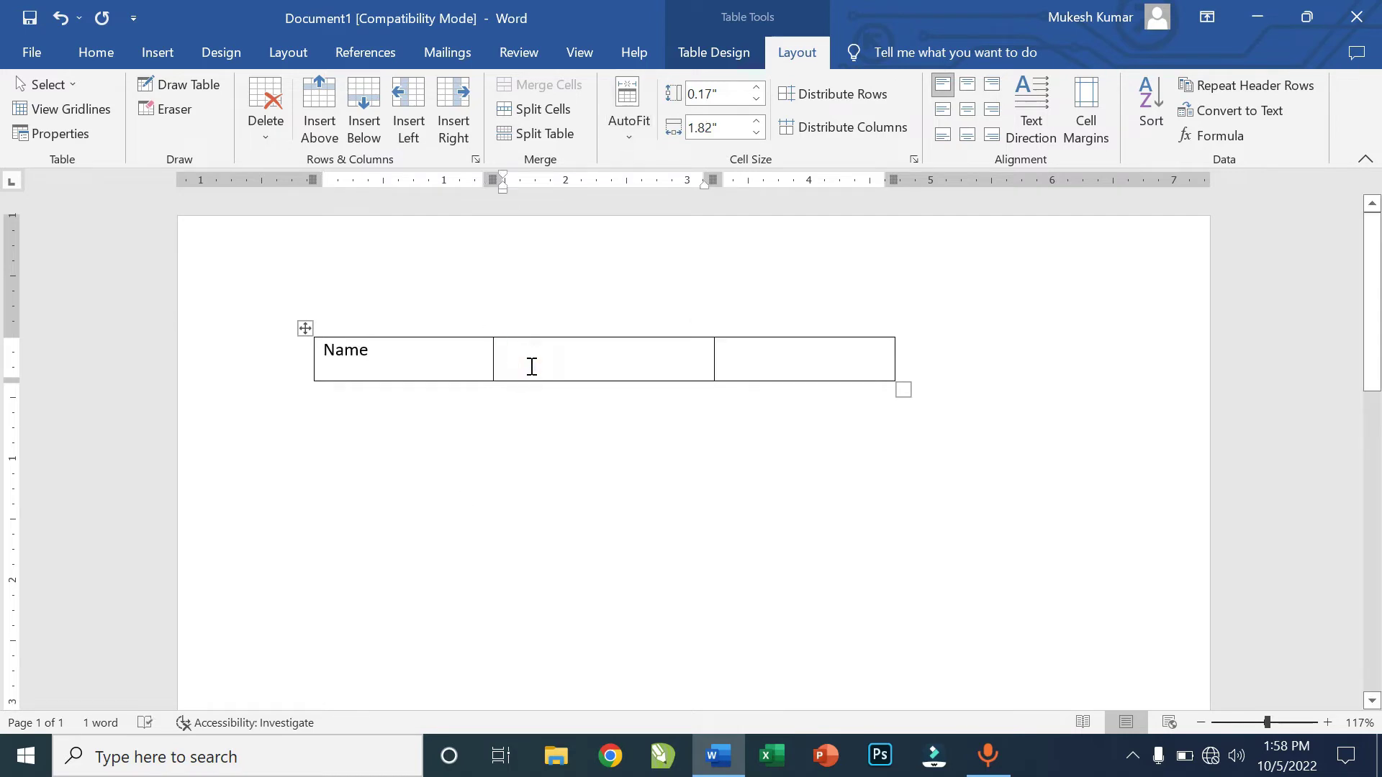
{"action": "type", "text": "Address"}
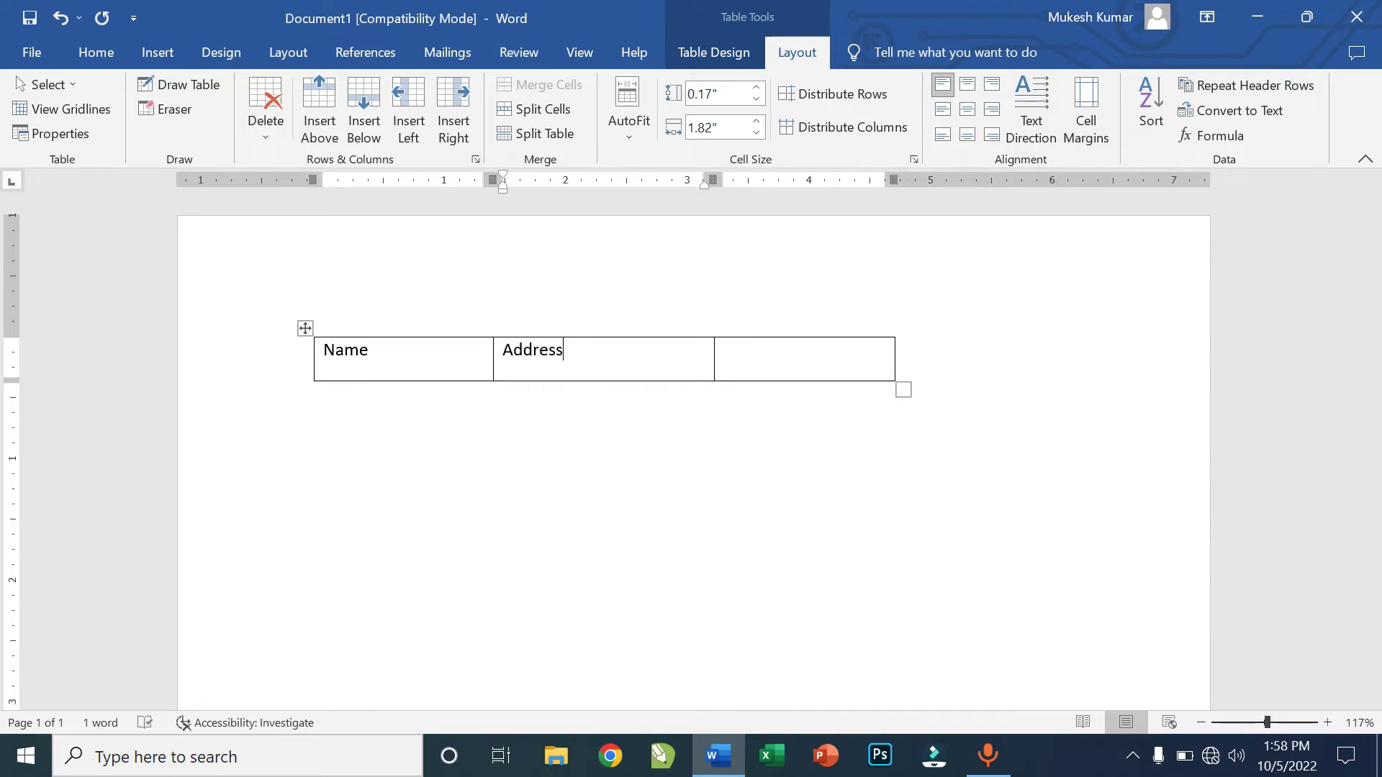
{"action": "key", "text": "Tab"}
{"action": "type", "text": "Salary"}
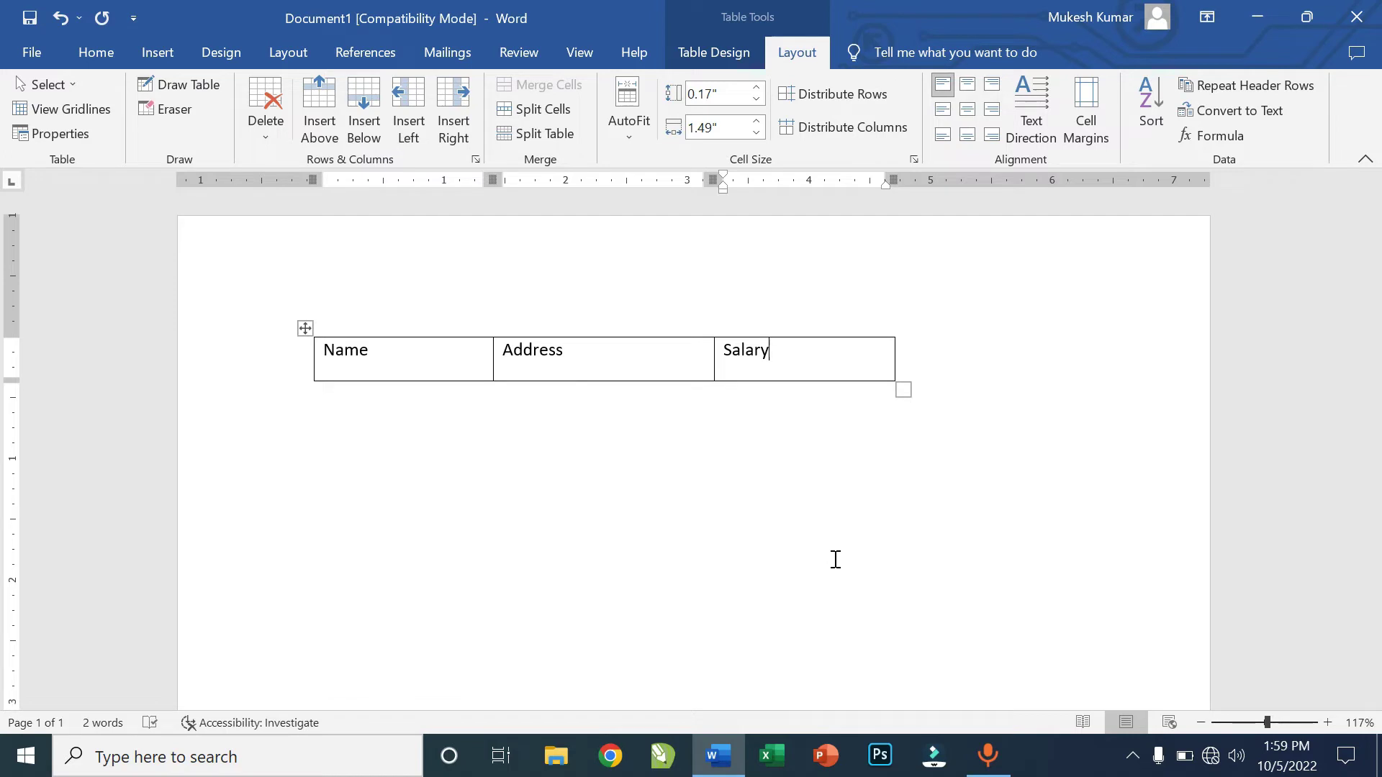
Add seven empty rows below the heading row by advancing through the table's cells.
{"action": "key", "text": "Tab"}
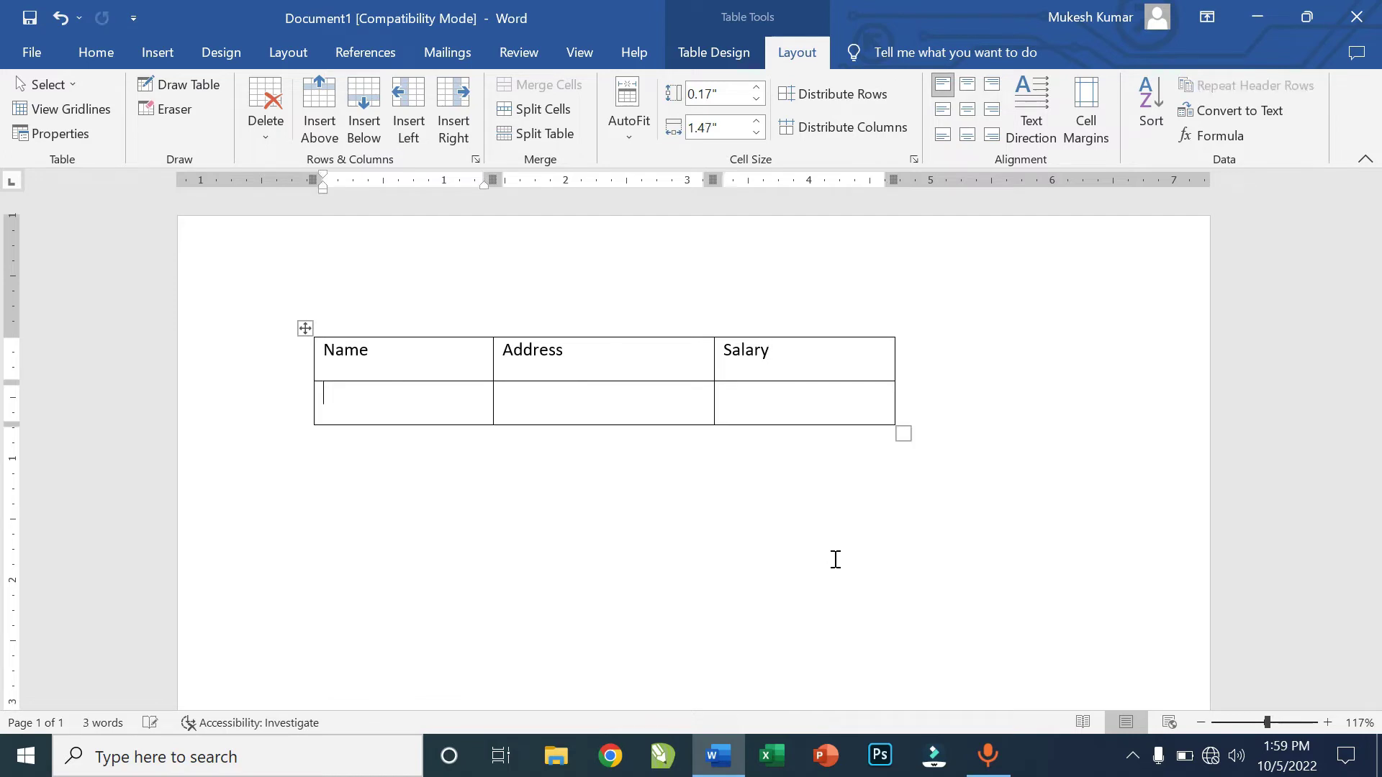
{"action": "key", "text": "Tab"}
{"action": "key", "text": "Tab"}
{"action": "key", "text": "Tab"}
{"action": "key", "text": "Tab"}
{"action": "key", "text": "Tab"}
{"action": "key", "text": "Tab"}
{"action": "key", "text": "Tab"}
{"action": "key", "text": "Tab"}
{"action": "key", "text": "Tab"}
{"action": "key", "text": "Tab"}
{"action": "key", "text": "Tab"}
{"action": "key", "text": "Tab"}
{"action": "key", "text": "Tab"}
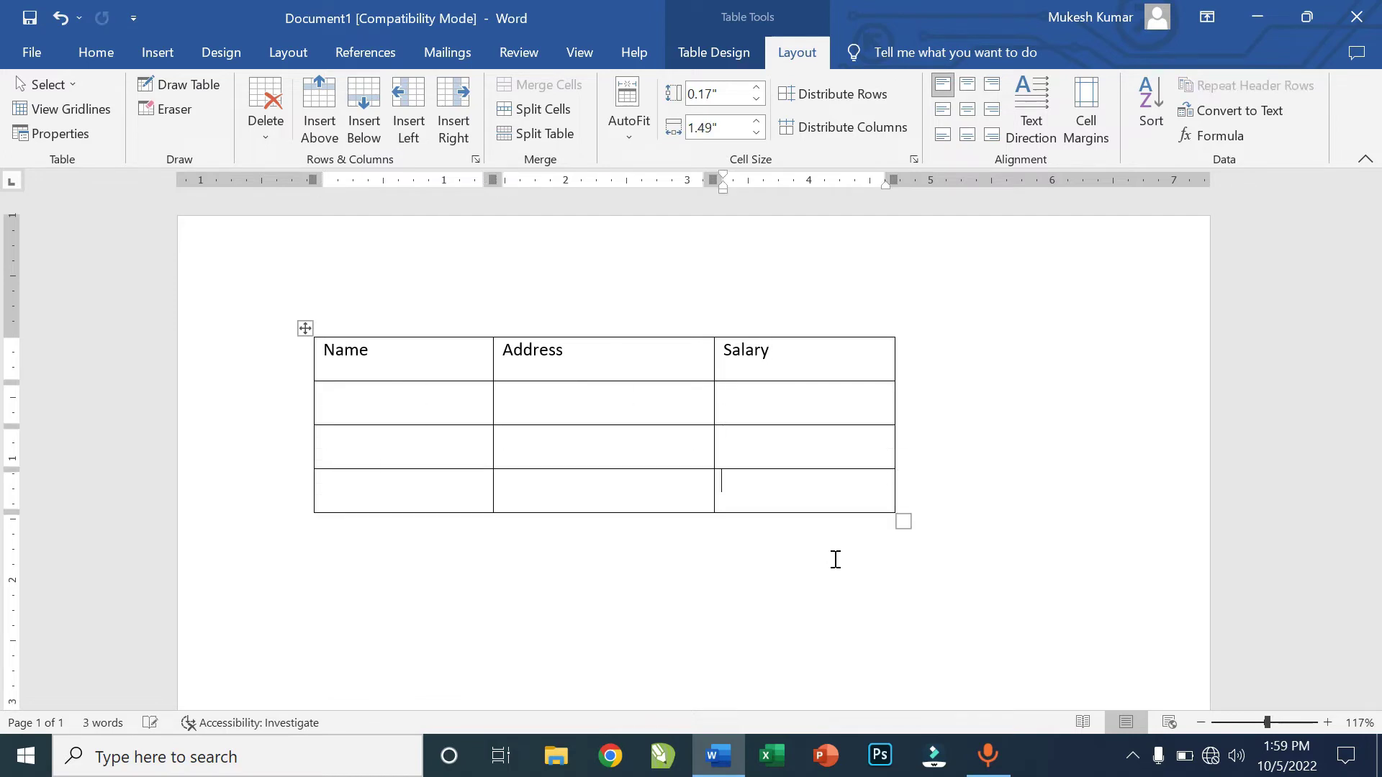
{"action": "key", "text": "Tab"}
{"action": "key", "text": "Tab"}
{"action": "key", "text": "Tab"}
{"action": "key", "text": "Tab"}
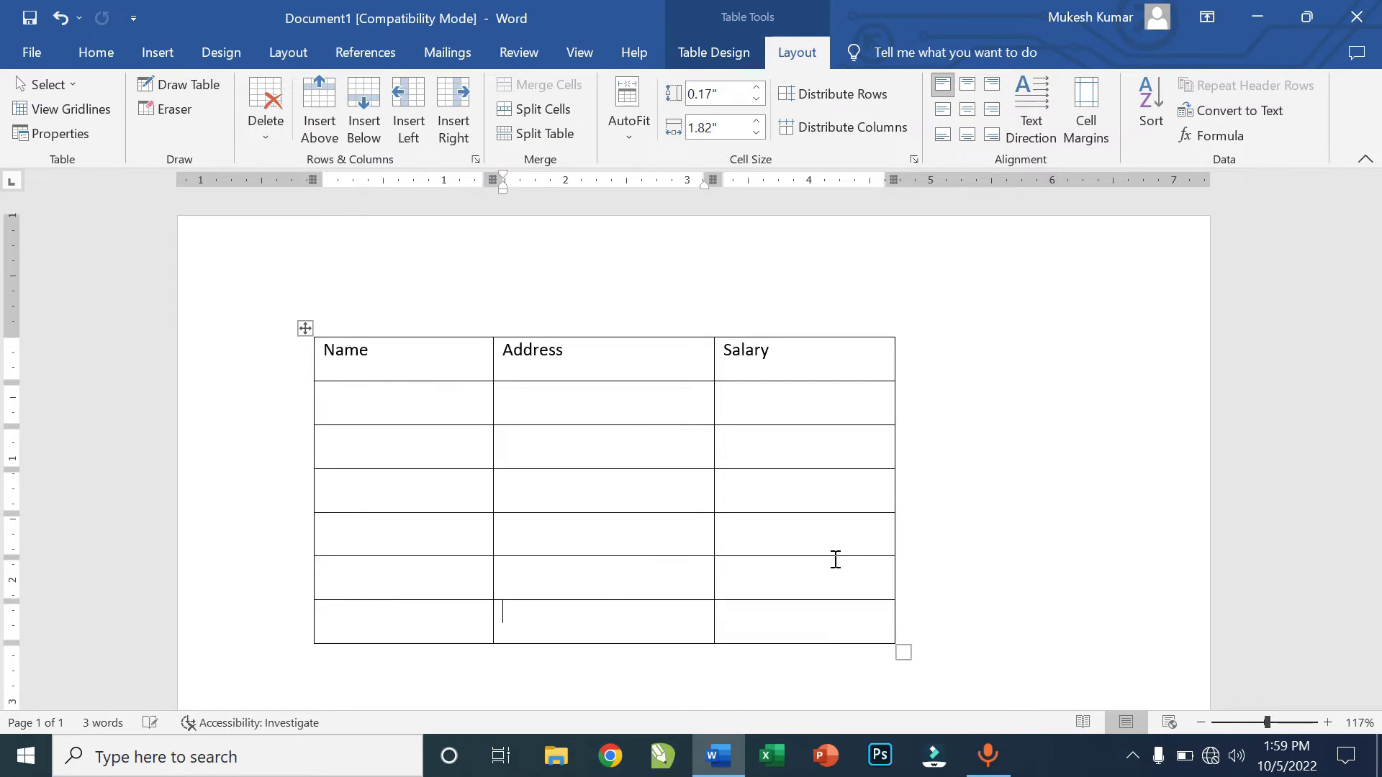
{"action": "key", "text": "Tab"}
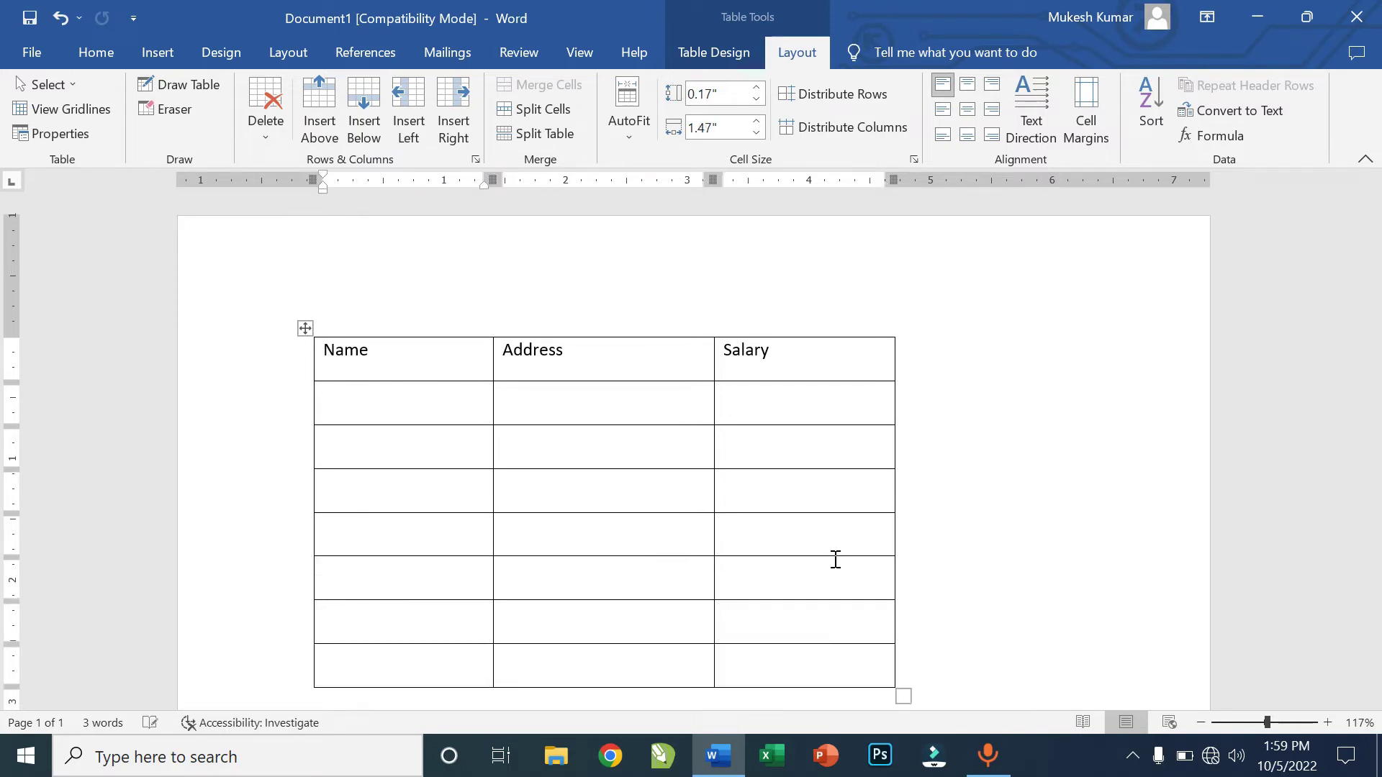
{"action": "left_click", "coordinate": [92, 58]}
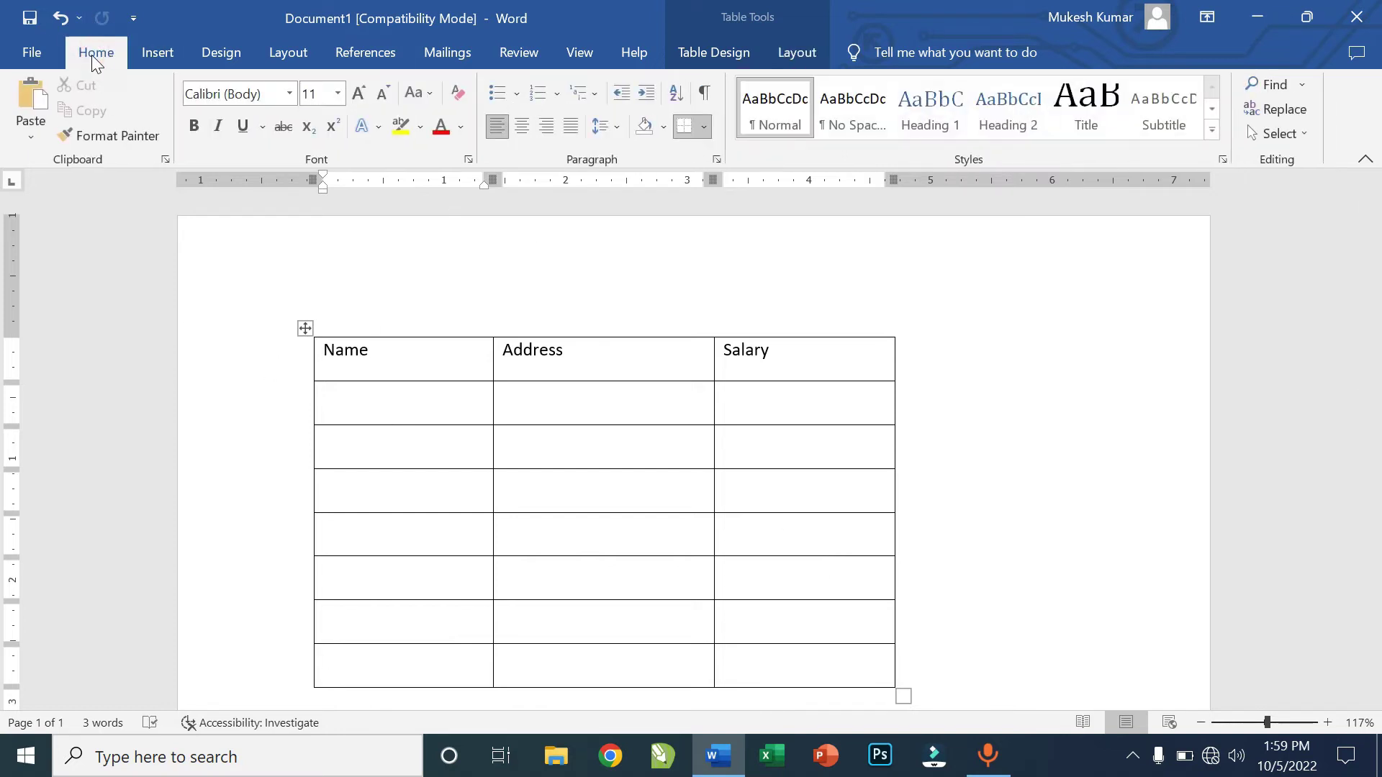
{"action": "left_click", "coordinate": [703, 130]}
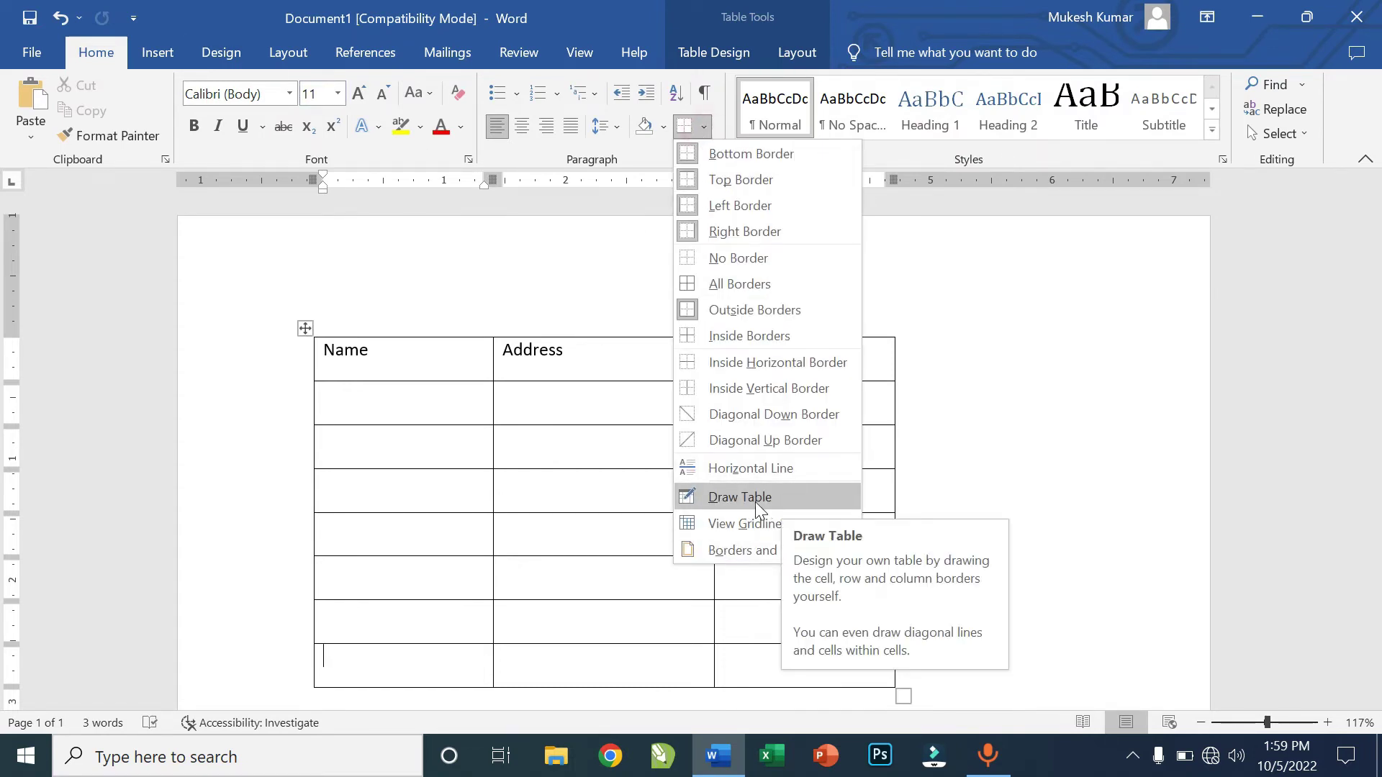
{"action": "left_click", "coordinate": [502, 393]}
{"action": "left_click", "coordinate": [703, 130]}
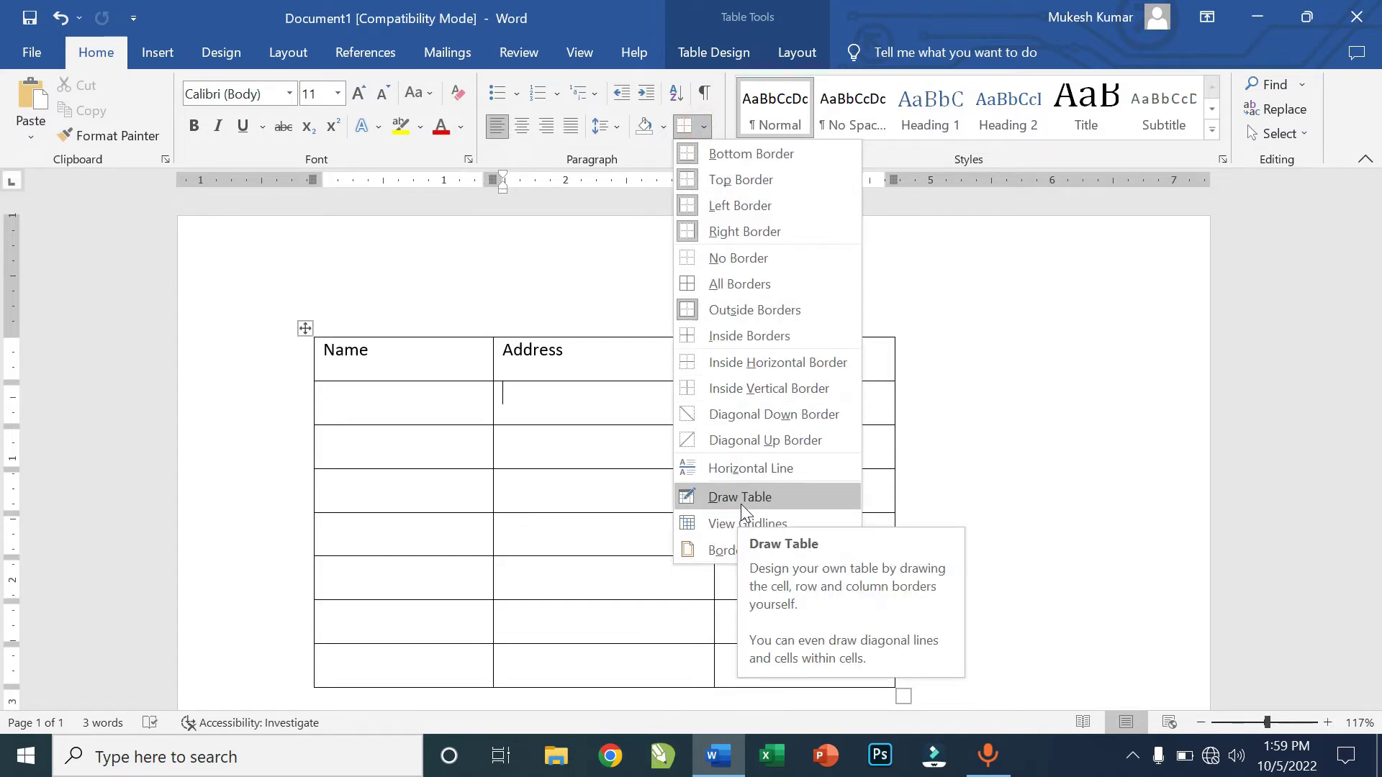
{"action": "left_click", "coordinate": [982, 378]}
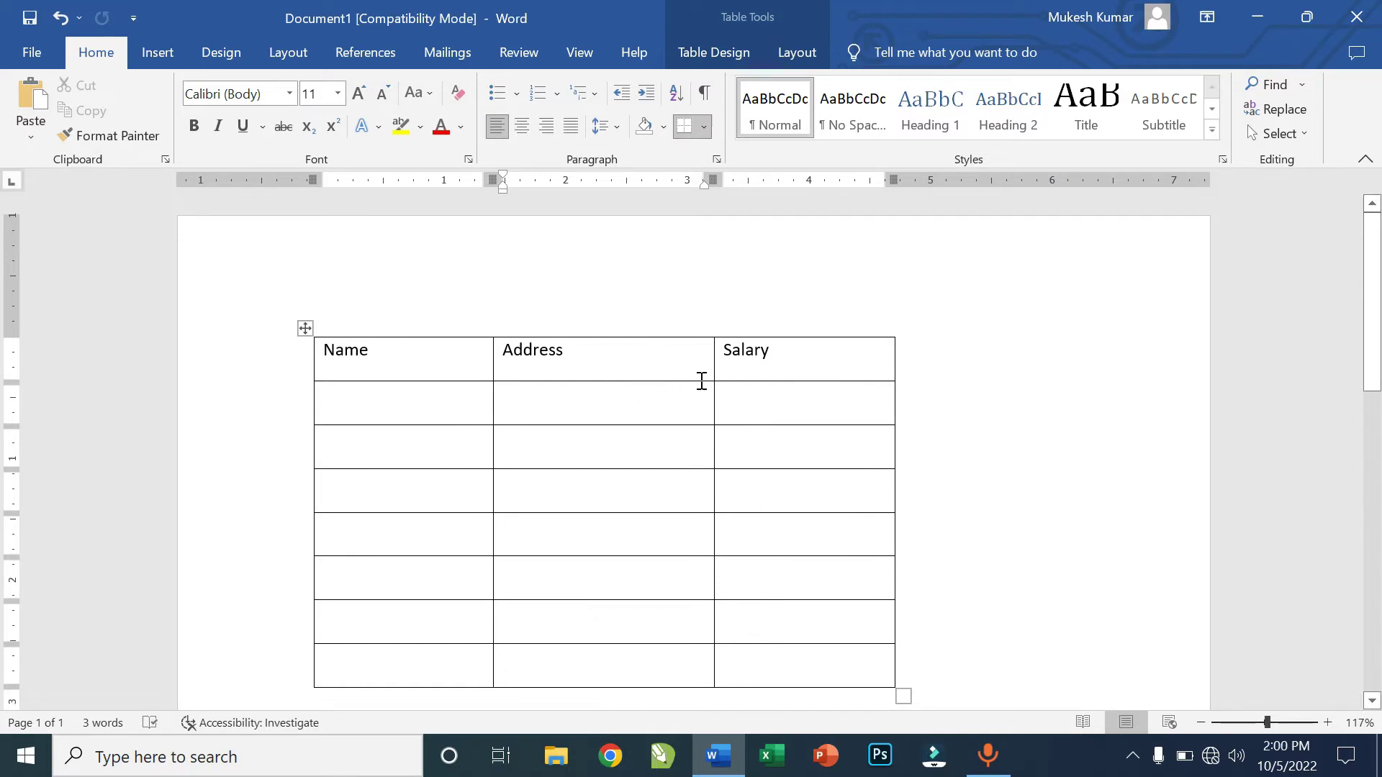
{"action": "left_click", "coordinate": [526, 407]}
{"action": "left_click", "coordinate": [928, 458]}
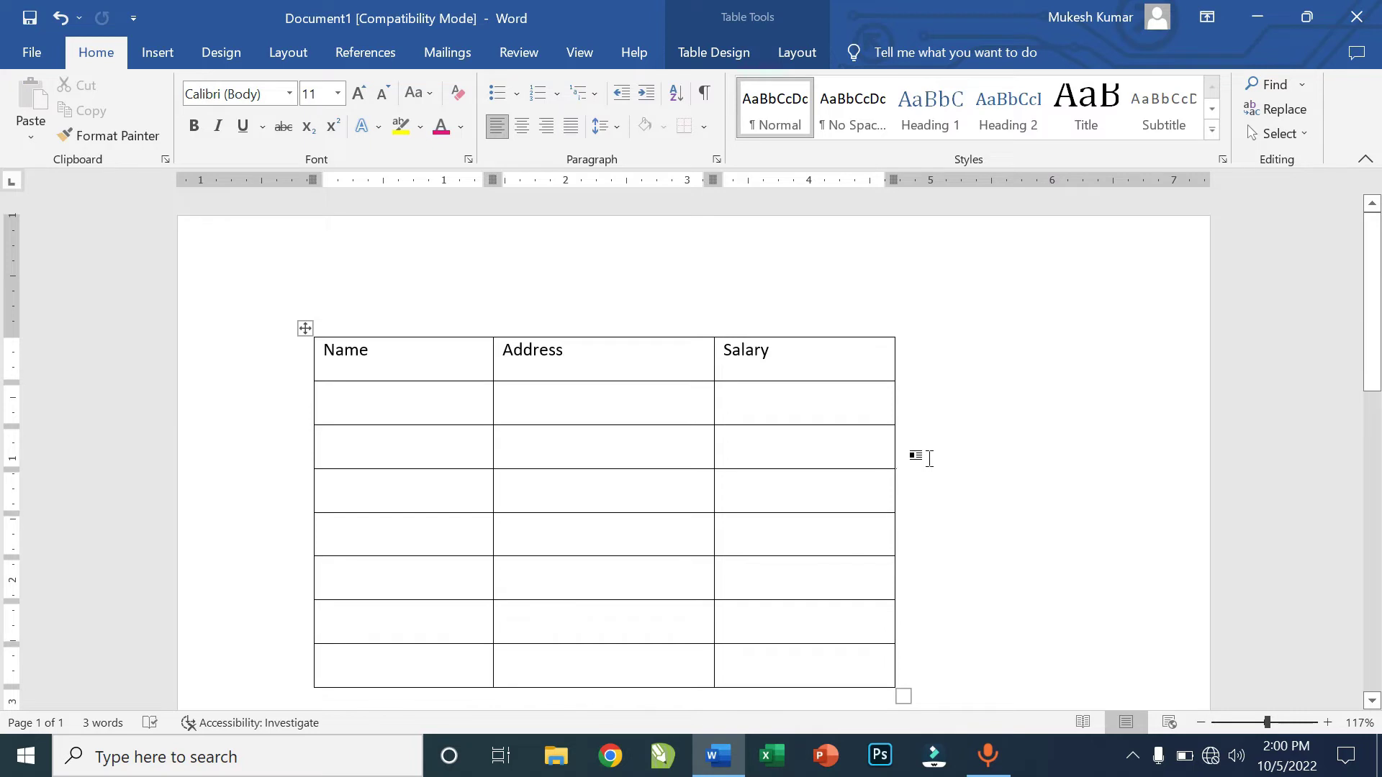
Select the whole Name, Address and Salary table and delete it from the page.
{"action": "left_click", "coordinate": [308, 325]}
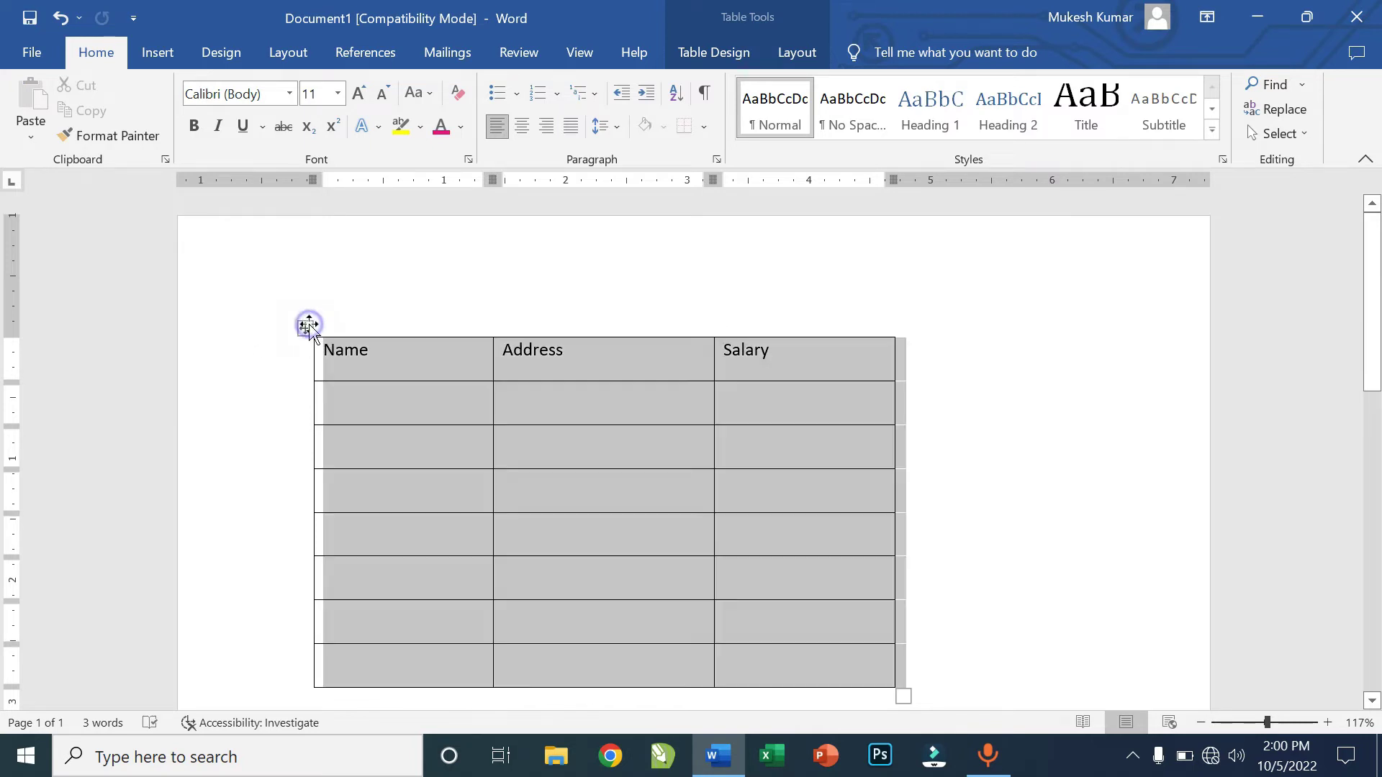
{"action": "right_click", "coordinate": [308, 325]}
{"action": "left_click", "coordinate": [364, 361]}
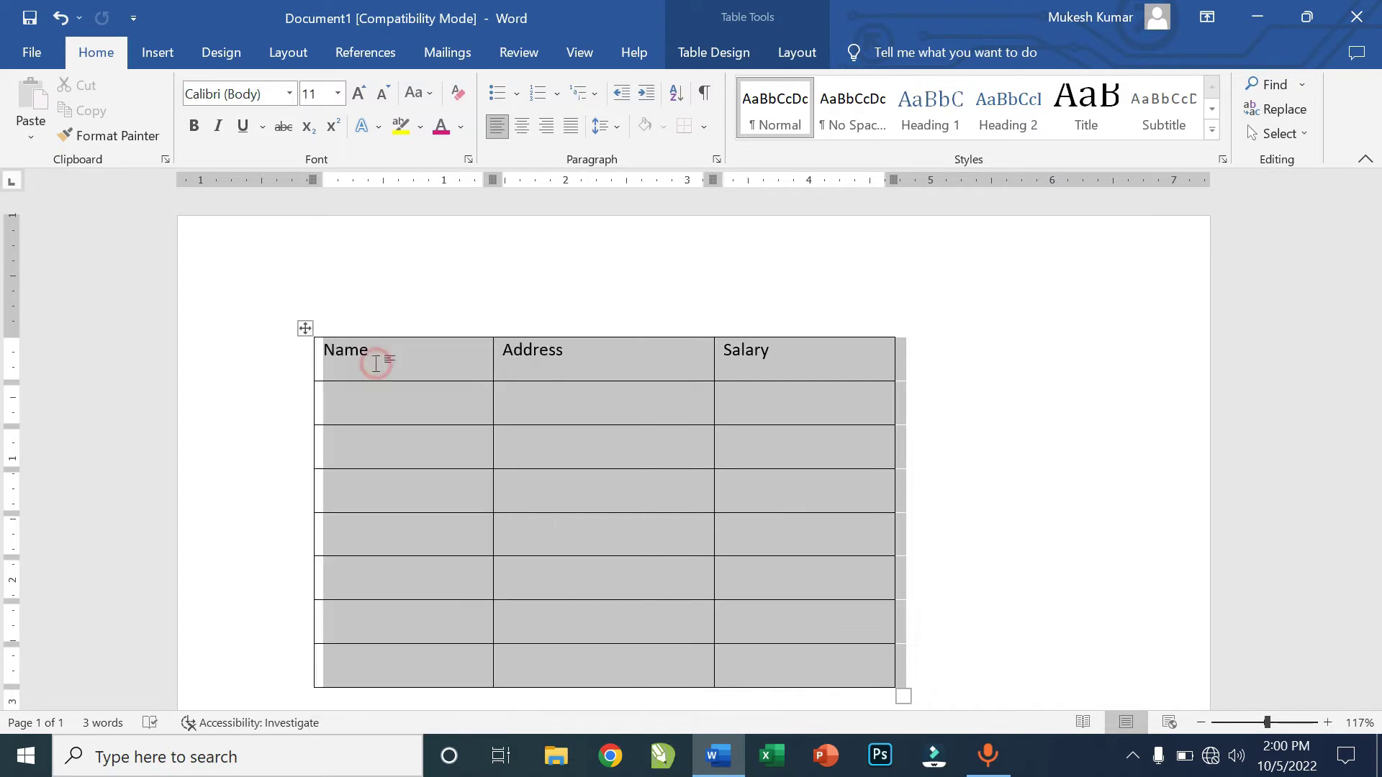
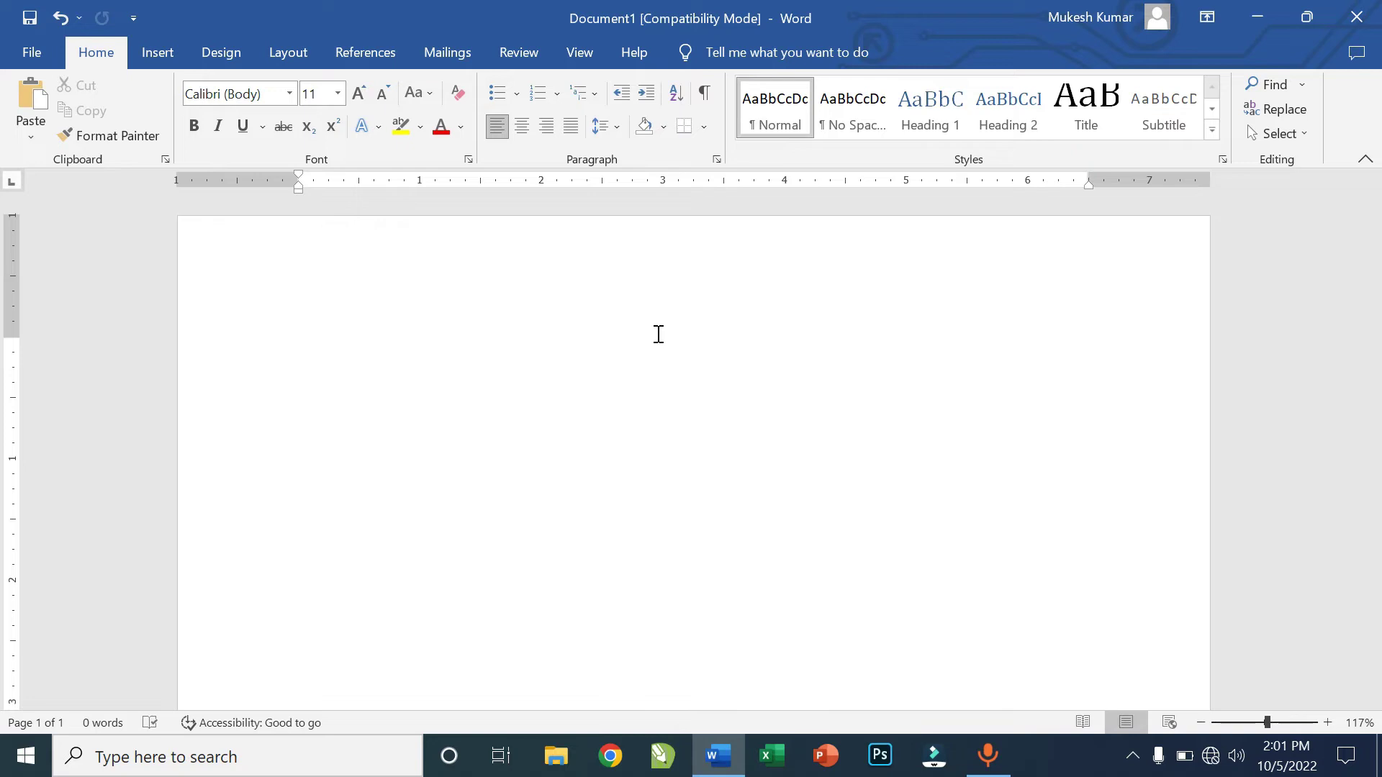
Create a one-row, three-column table from the typed plus-sign pattern "++++".
{"action": "type", "text": "+"}
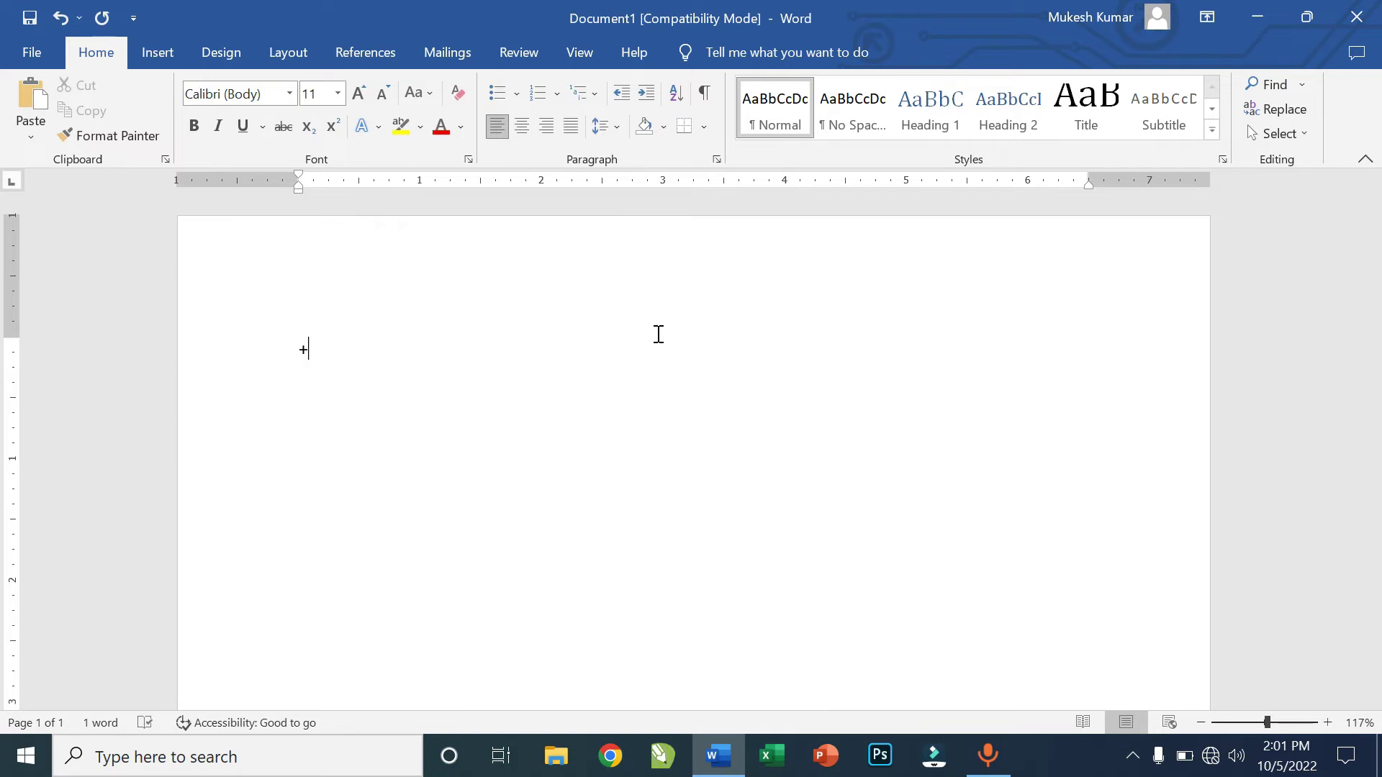
{"action": "type", "text": "+++"}
{"action": "key", "text": "Return"}
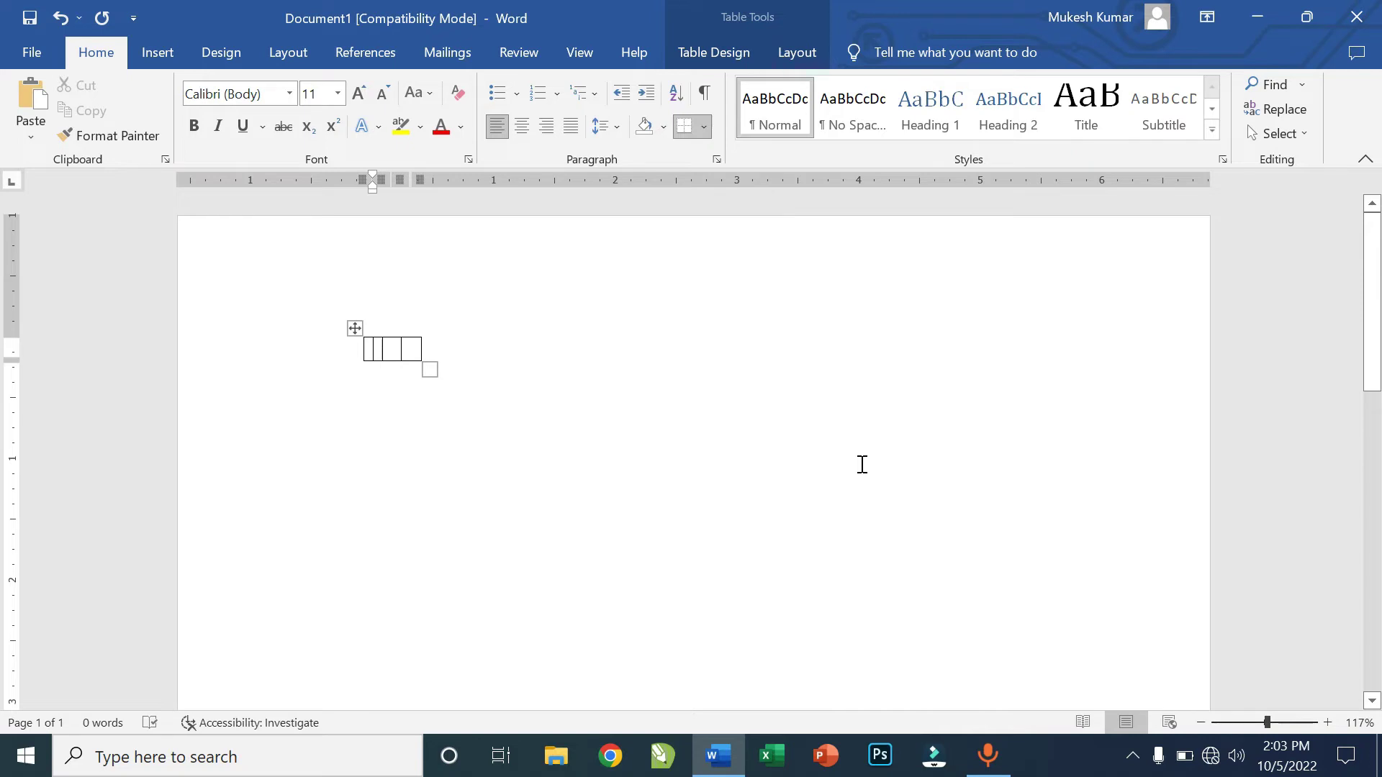
Enter the headings "Name", "Address" and "Salary" in the new table's three cells.
{"action": "type", "text": "Name"}
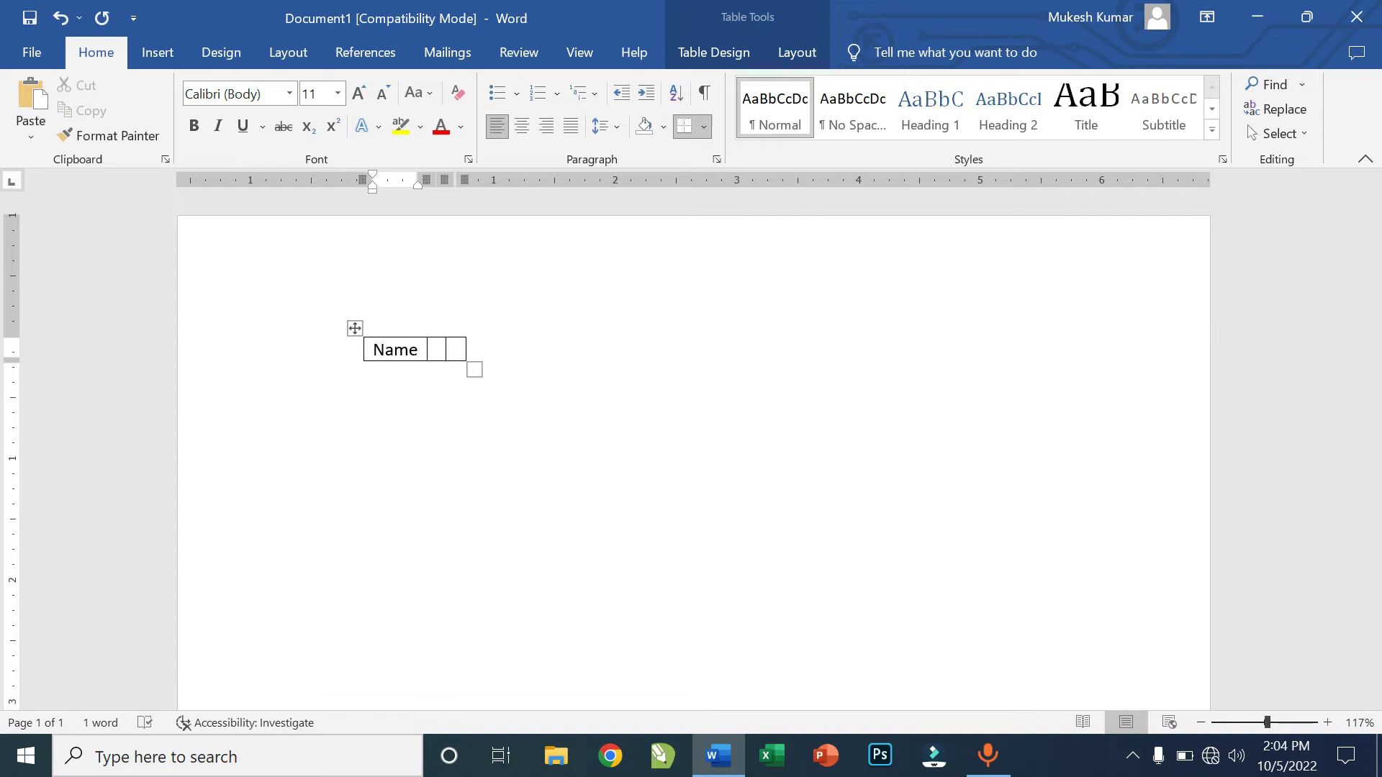
{"action": "left_click", "coordinate": [436, 350]}
{"action": "type", "text": "Addre"}
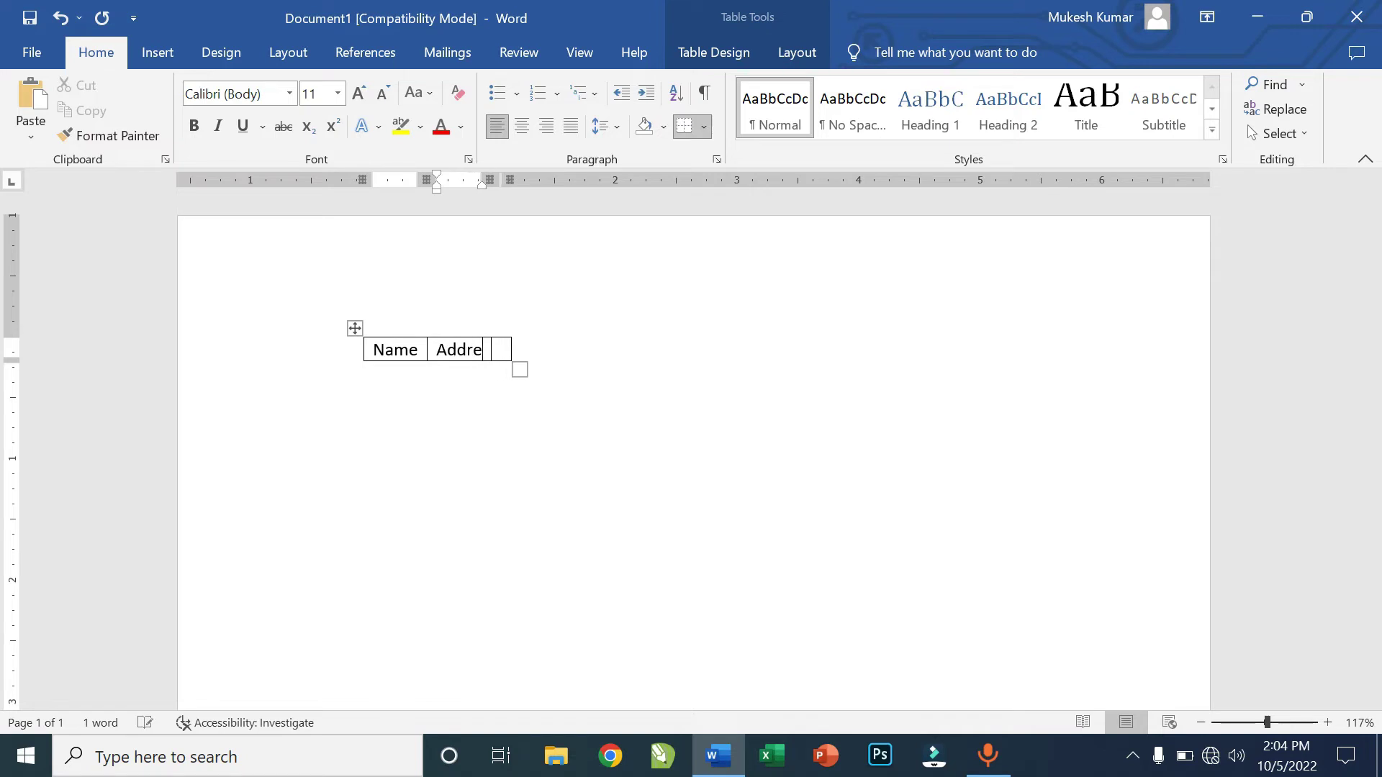
{"action": "type", "text": "ss"}
{"action": "key", "text": "Tab"}
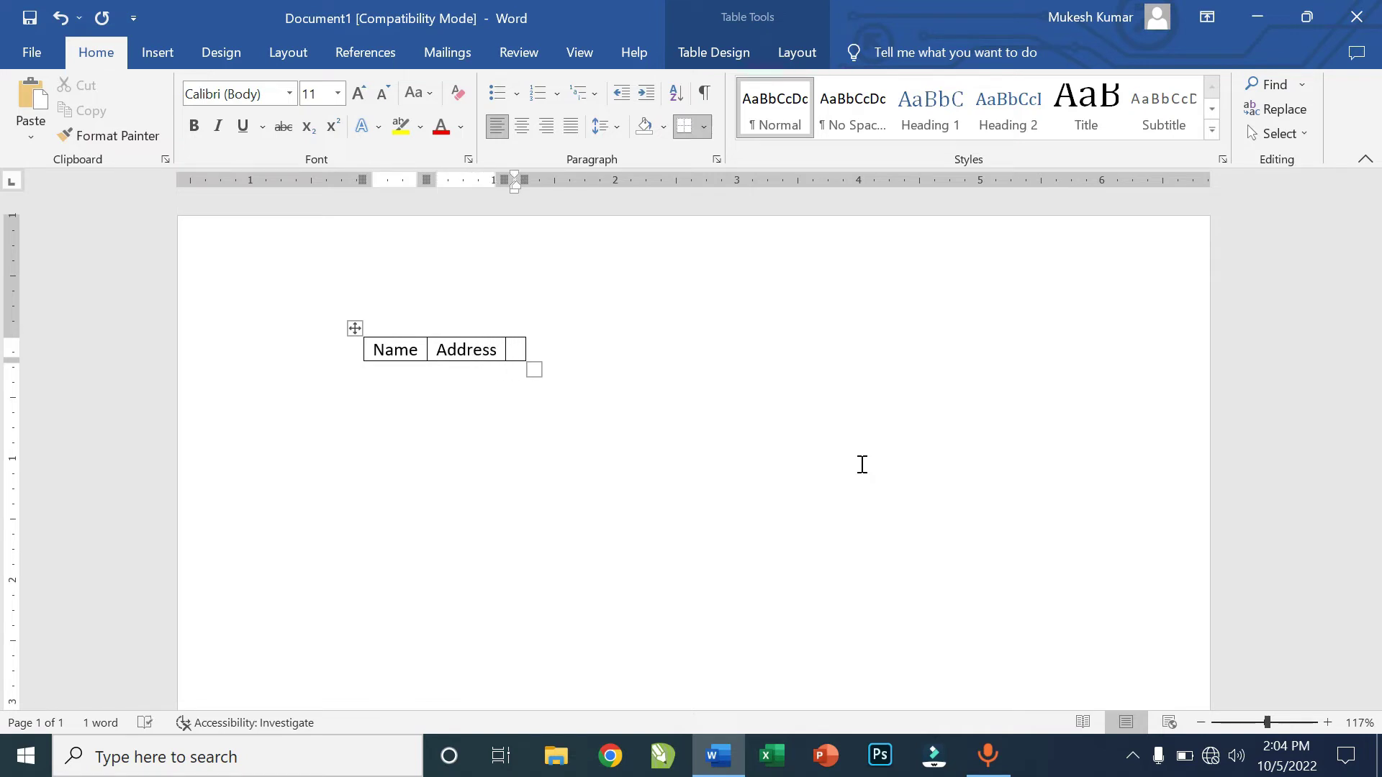
{"action": "type", "text": "Salary"}
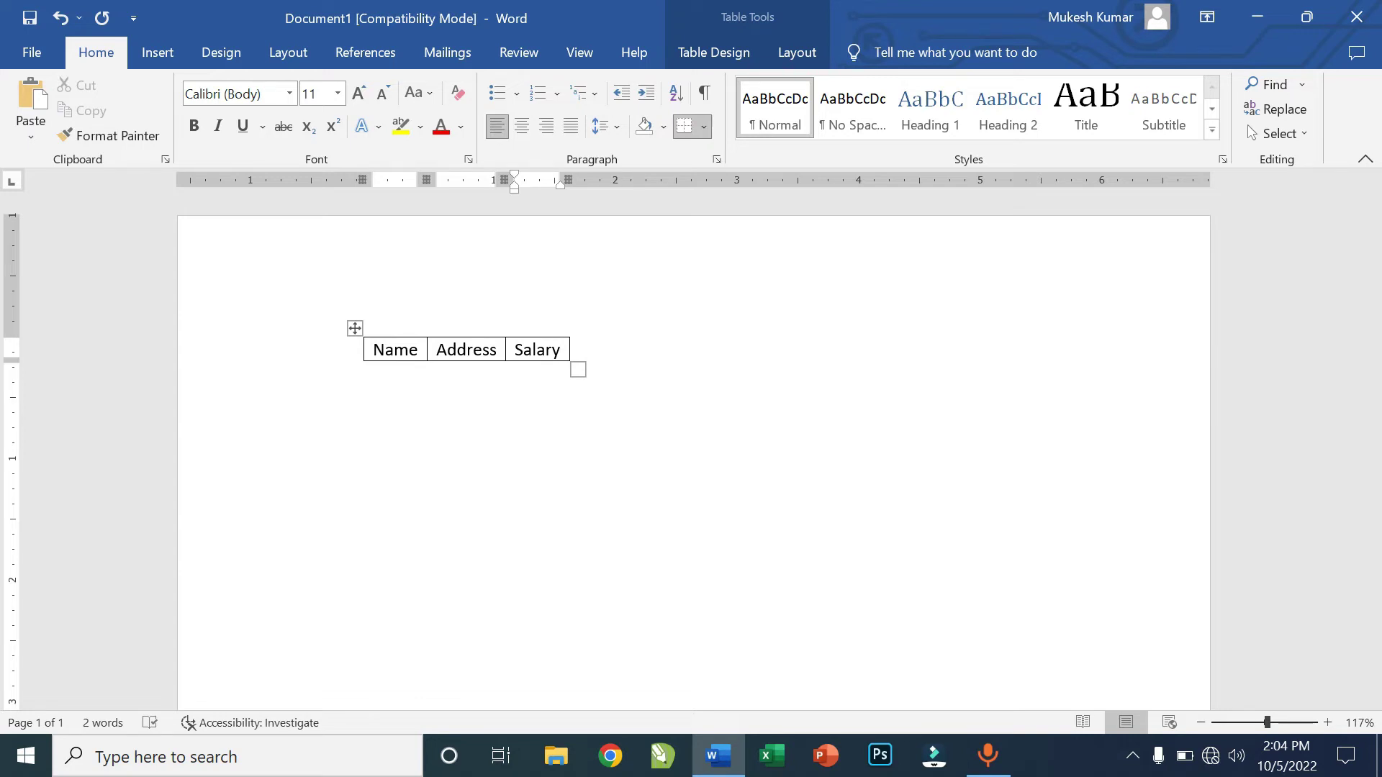
Add five empty rows below the Name, Address and Salary headings by advancing through the cells.
{"action": "key", "text": "Tab"}
{"action": "key", "text": "Tab"}
{"action": "key", "text": "Tab"}
{"action": "key", "text": "Tab"}
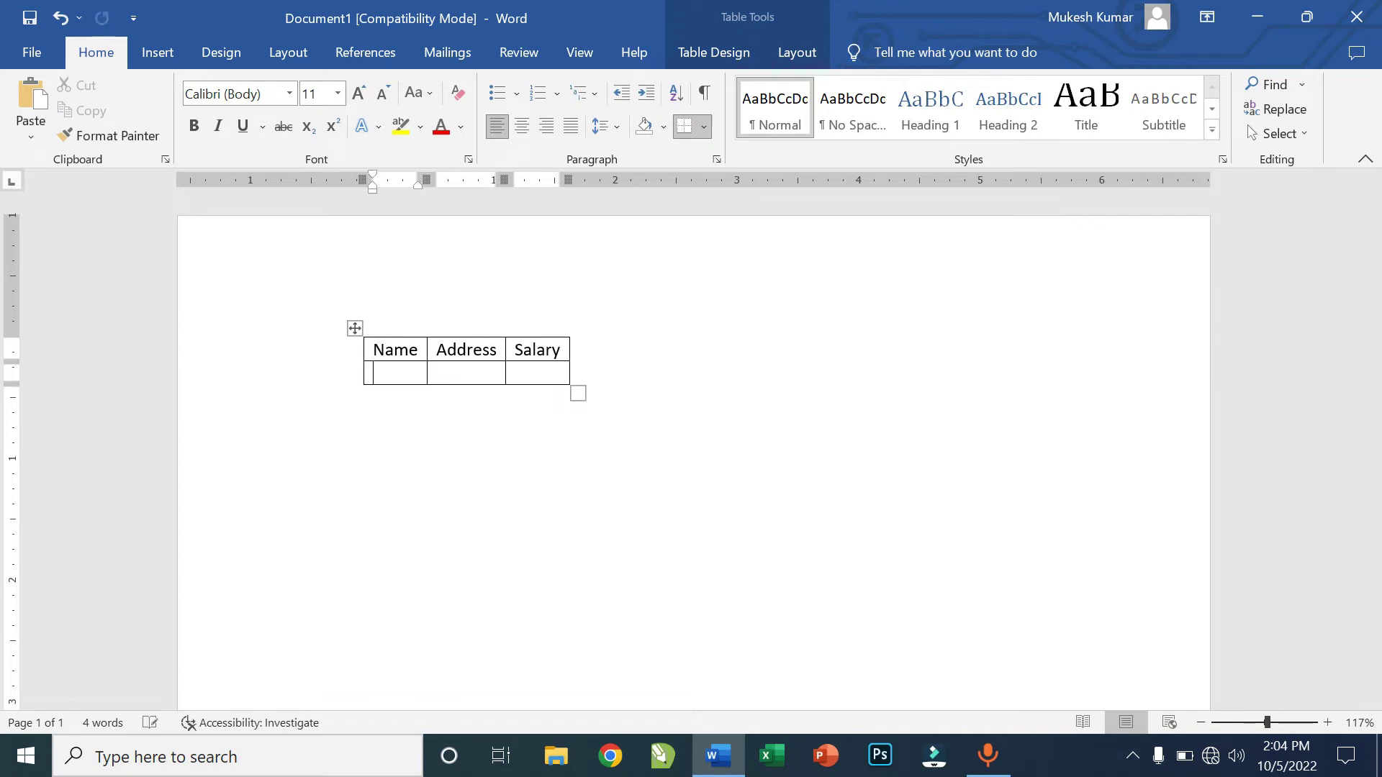
{"action": "key", "text": "Tab"}
{"action": "key", "text": "Tab"}
{"action": "key", "text": "Tab"}
{"action": "key", "text": "Tab"}
{"action": "key", "text": "Tab"}
{"action": "key", "text": "Tab"}
{"action": "key", "text": "Tab"}
{"action": "key", "text": "Tab"}
{"action": "key", "text": "Tab"}
{"action": "key", "text": "Tab"}
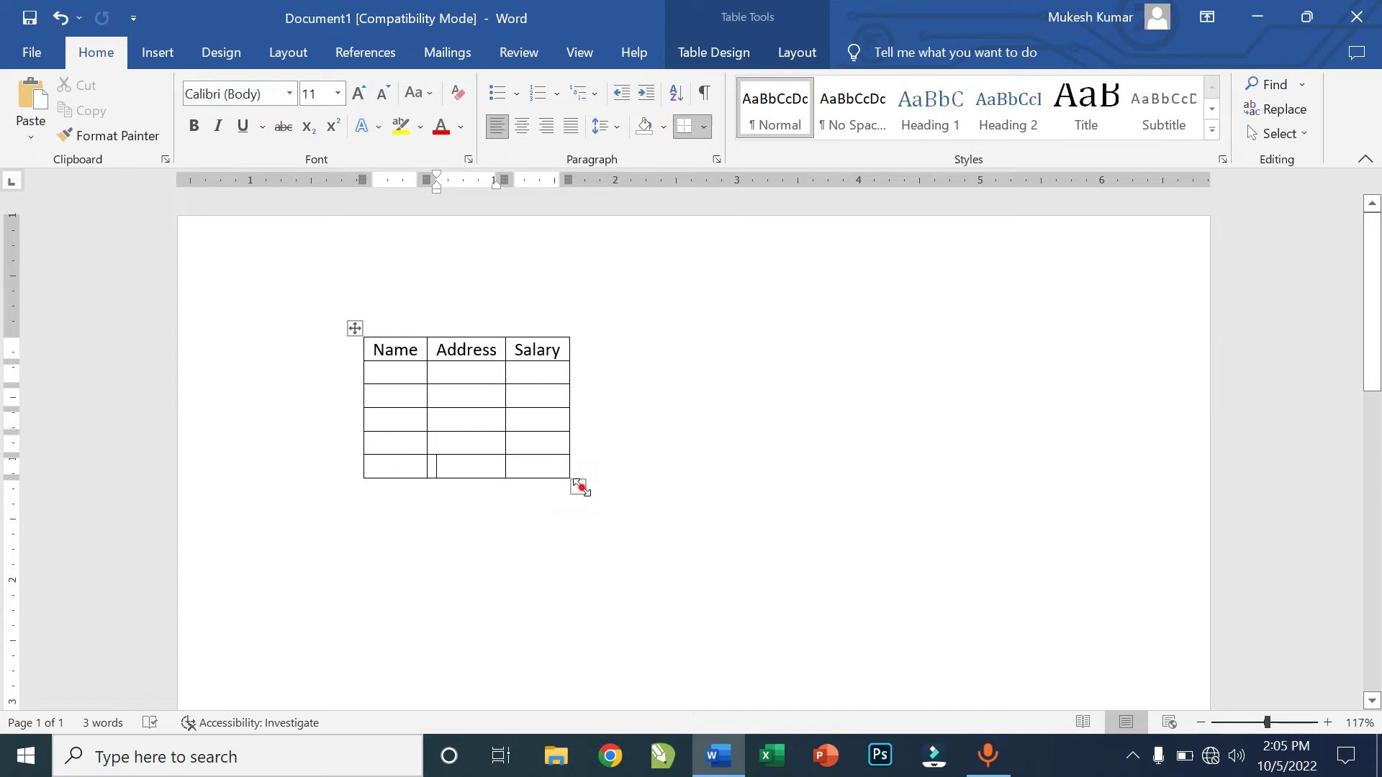
Enlarge the table to about 4.7 inches wide and widen the Address column to about 2.5 inches.
{"action": "left_click_drag", "start_coordinate": [580, 488], "coordinate": [933, 525]}
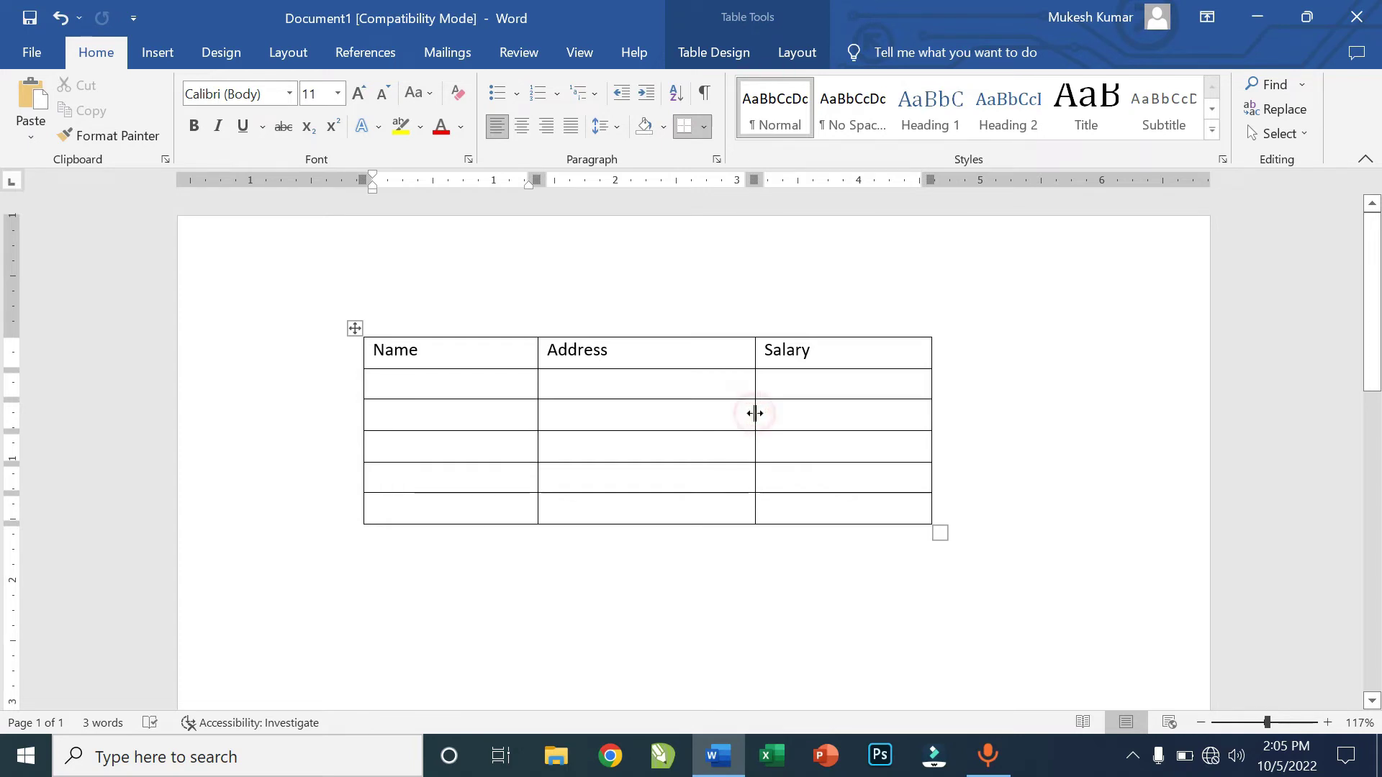
{"action": "left_click_drag", "start_coordinate": [754, 414], "coordinate": [815, 417]}
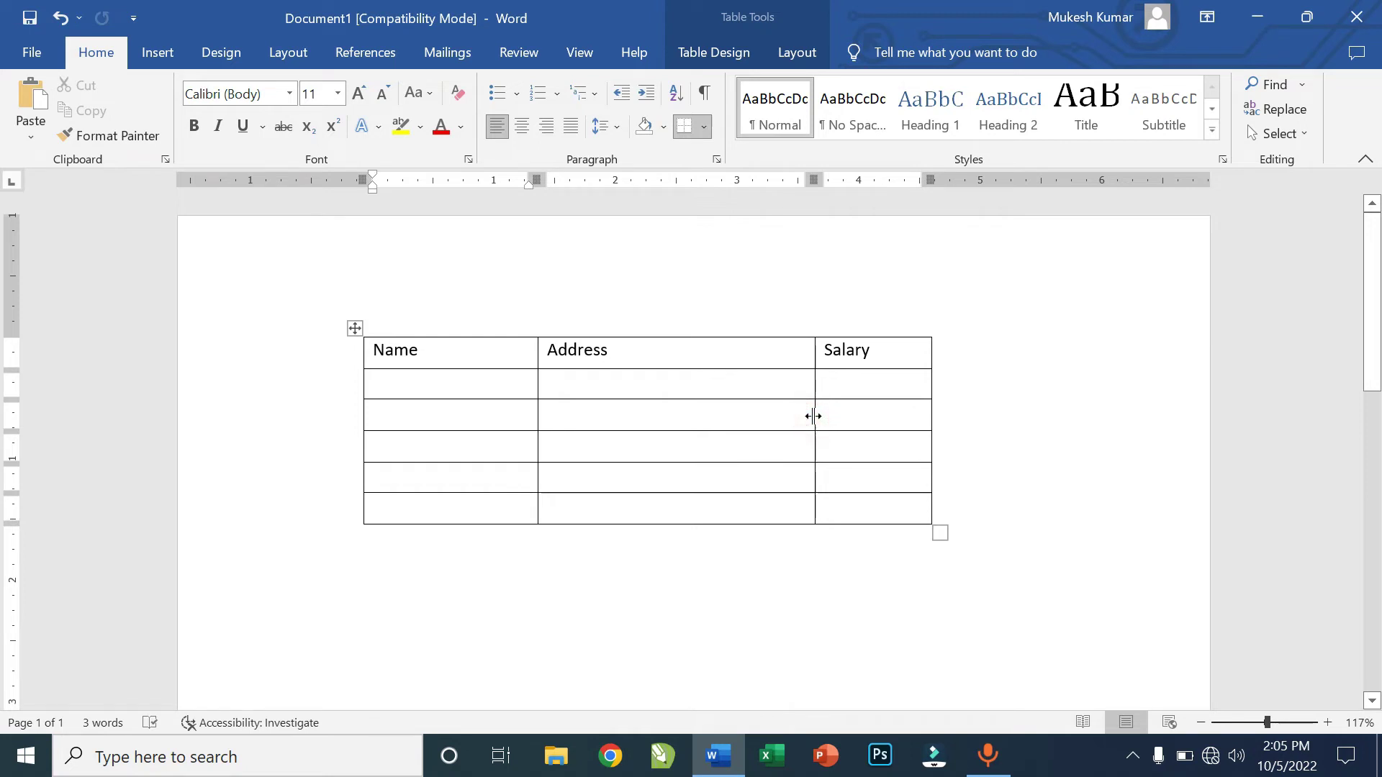
{"action": "left_click_drag", "start_coordinate": [813, 416], "coordinate": [839, 434]}
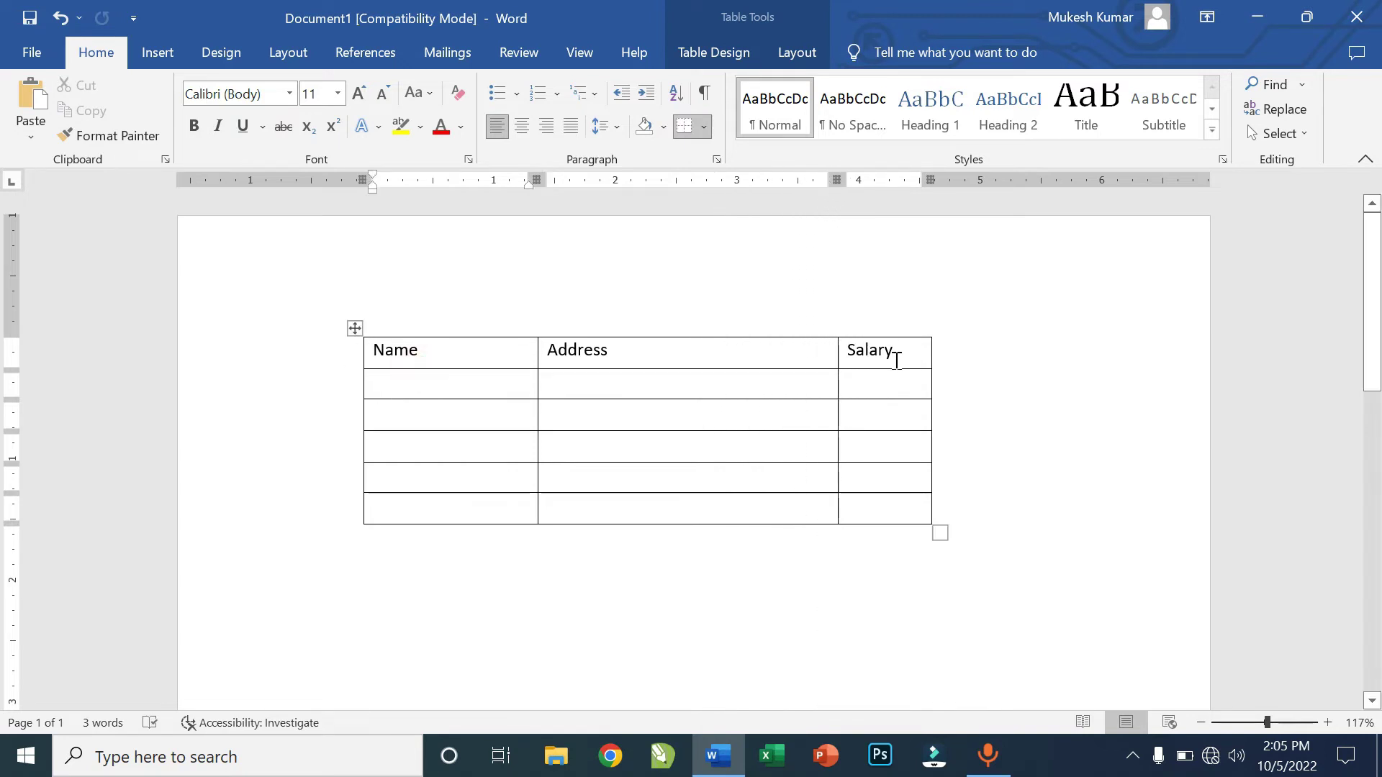
Make the three column headings in the table's first row bold.
{"action": "left_click_drag", "start_coordinate": [896, 360], "coordinate": [382, 330]}
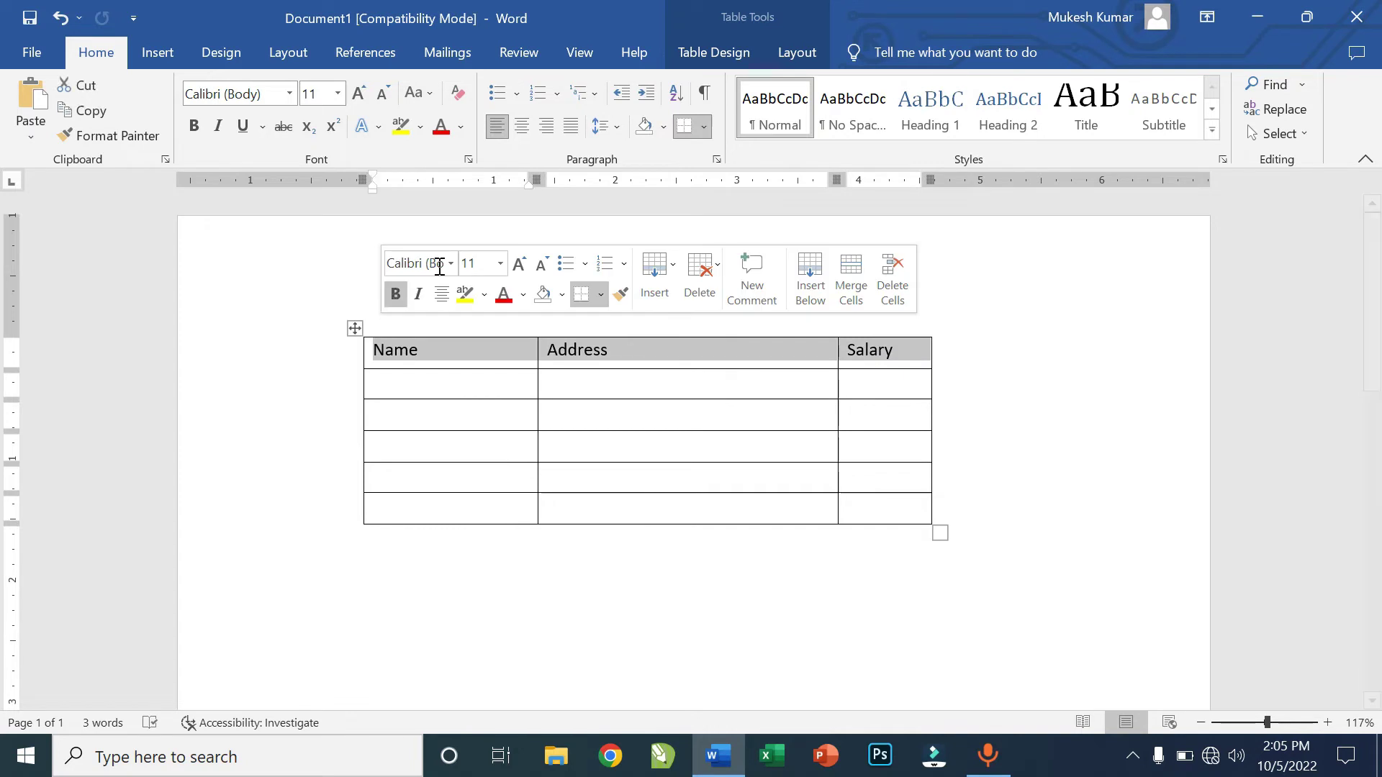
{"action": "left_click", "coordinate": [194, 128]}
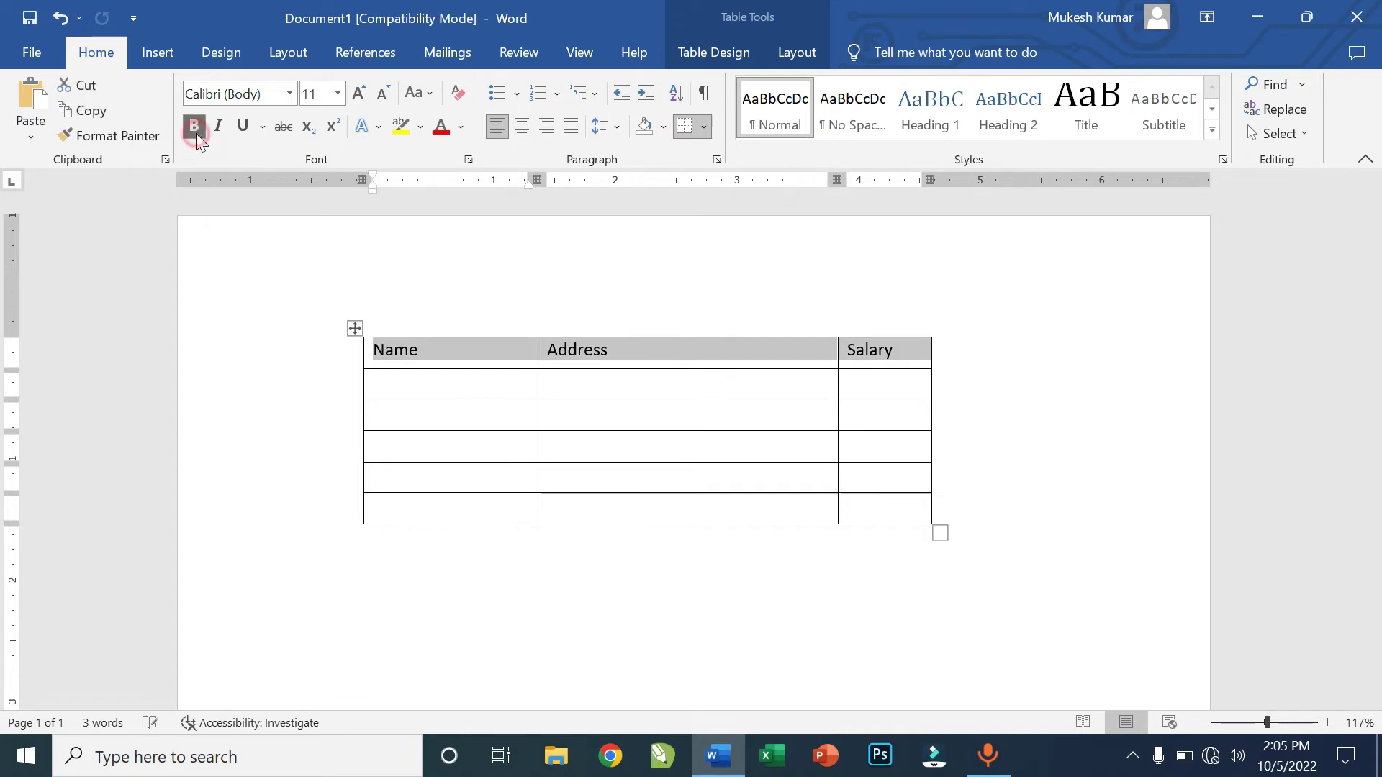
Fill the first row below the headings with a person's first name, the address "Mumbai" and the salary 15000.
{"action": "left_click", "coordinate": [416, 394]}
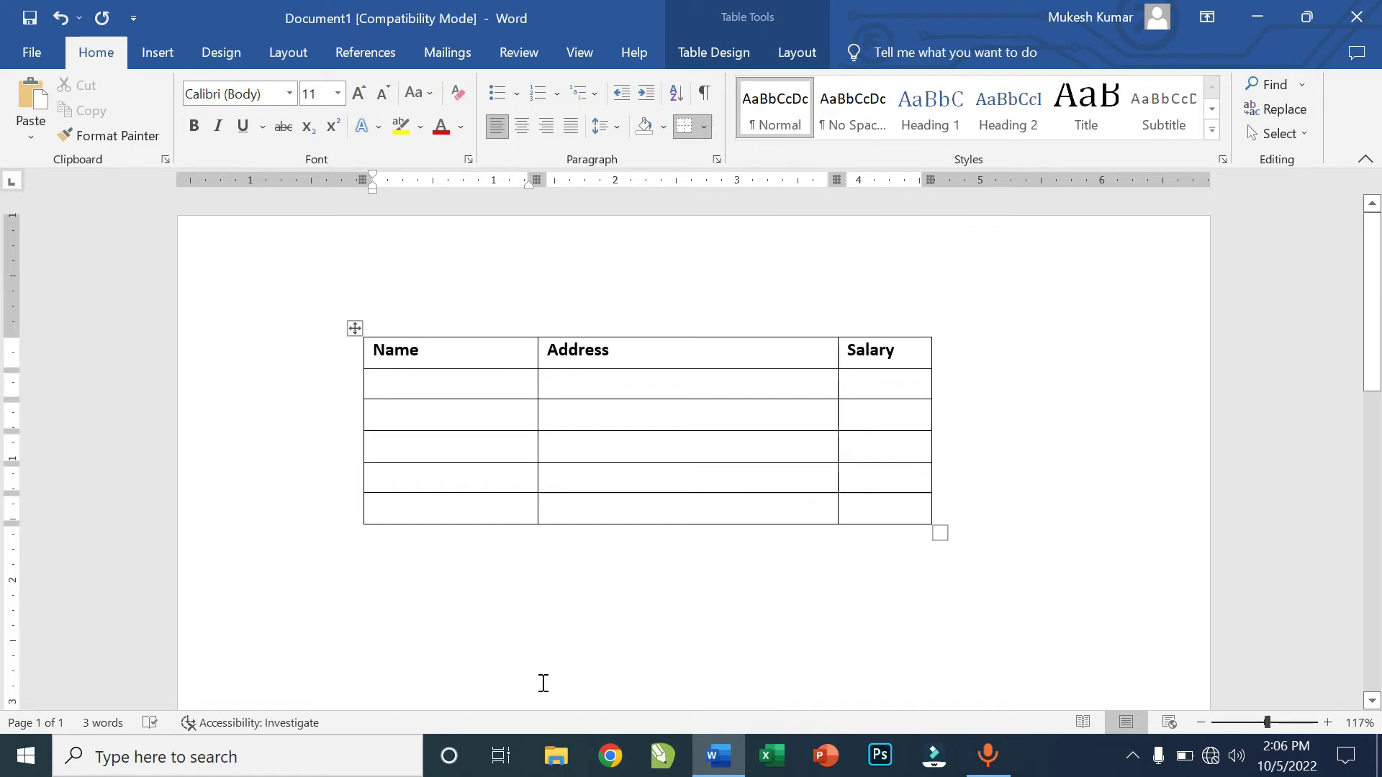
{"action": "type", "text": "Vinod"}
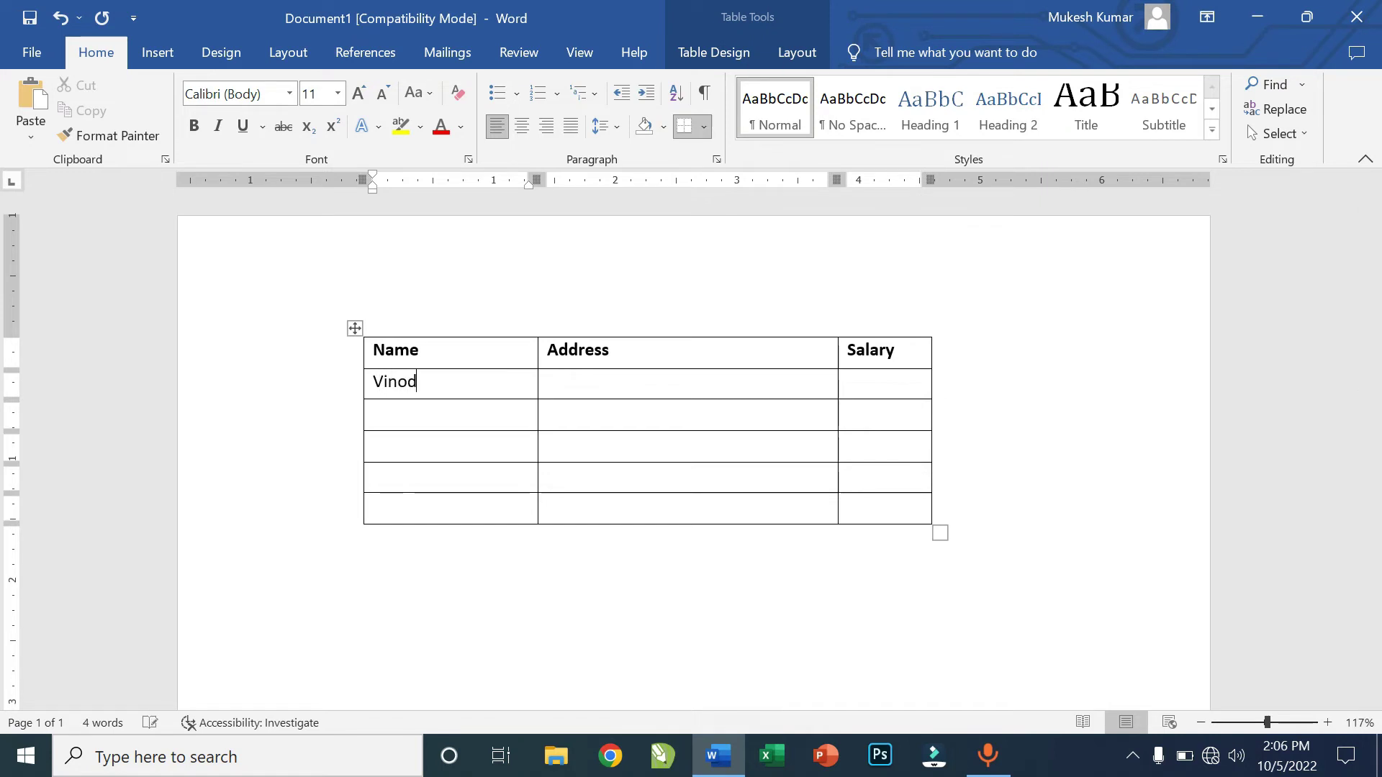
{"action": "key", "text": "Tab"}
{"action": "type", "text": "Mum"}
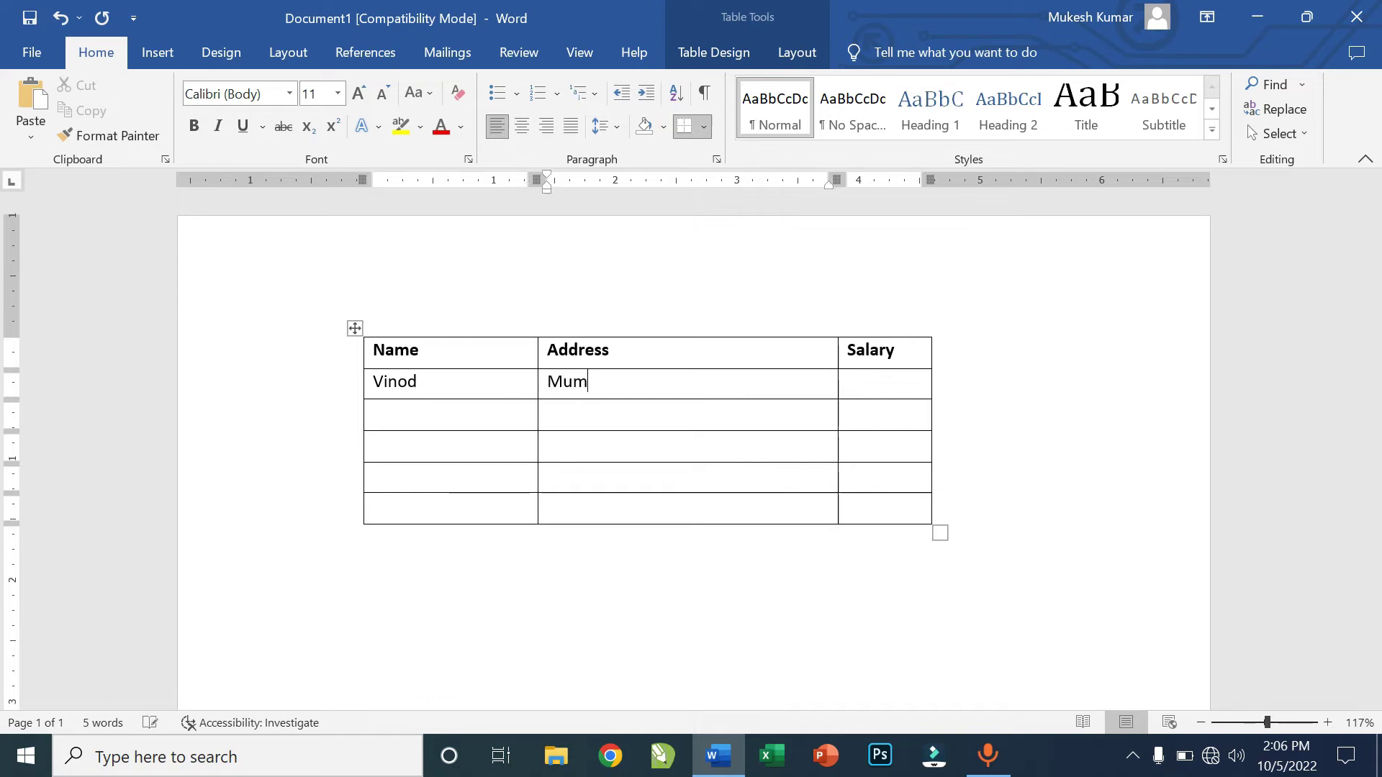
{"action": "type", "text": "bai"}
{"action": "key", "text": "Tab"}
{"action": "type", "text": "1"}
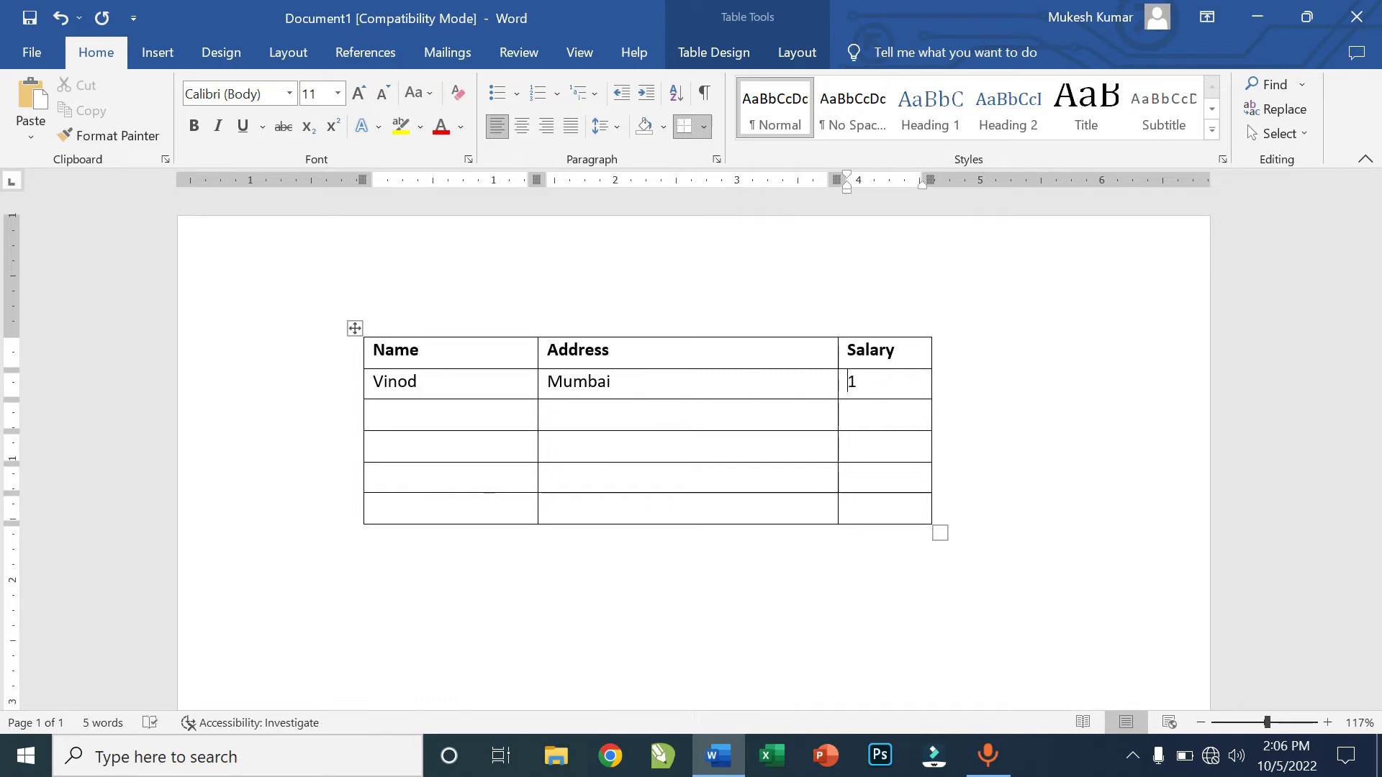
{"action": "type", "text": "5000"}
Fill the second data row with a person's first name, the address "Mumbai" and the salary 20000.
{"action": "key", "text": "Tab"}
{"action": "type", "text": "Ajay"}
{"action": "key", "text": "Tab"}
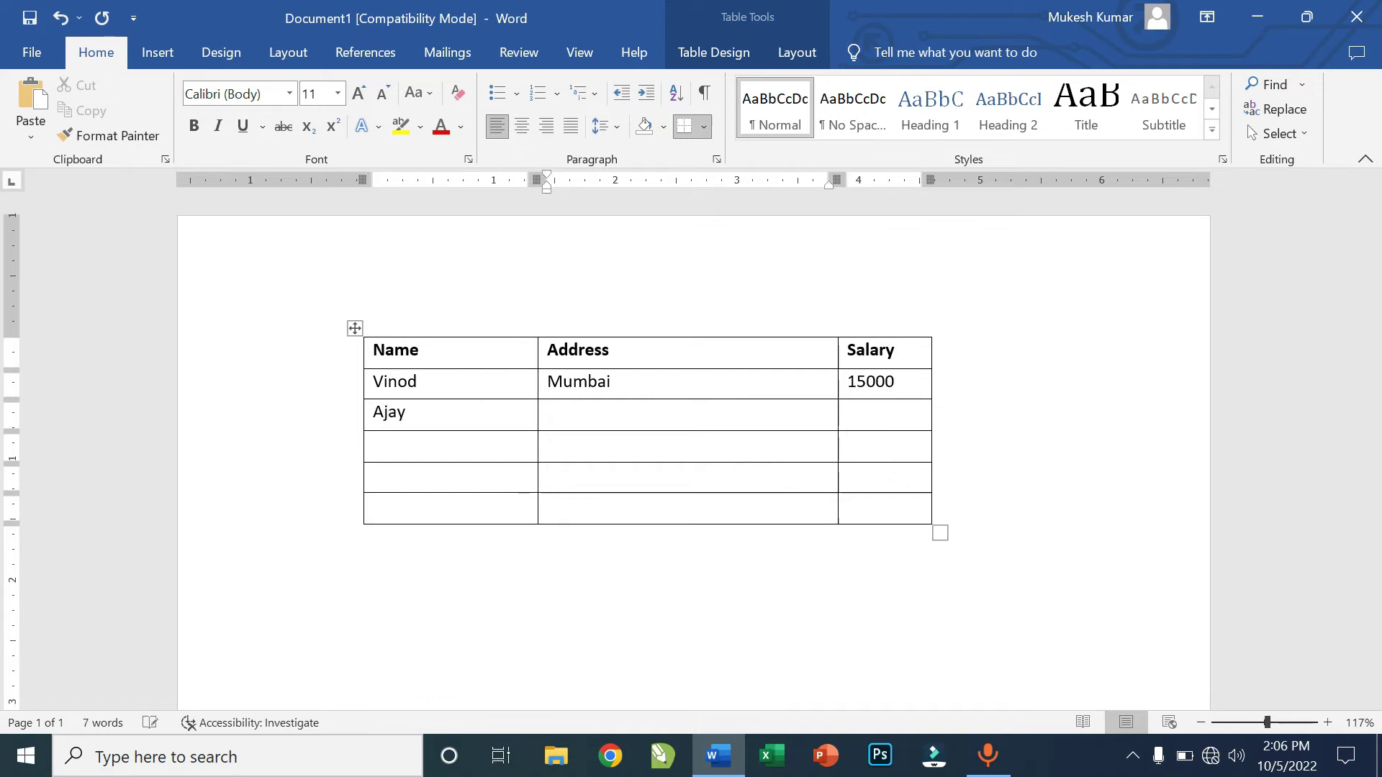
{"action": "type", "text": "Mumbai"}
{"action": "key", "text": "Tab"}
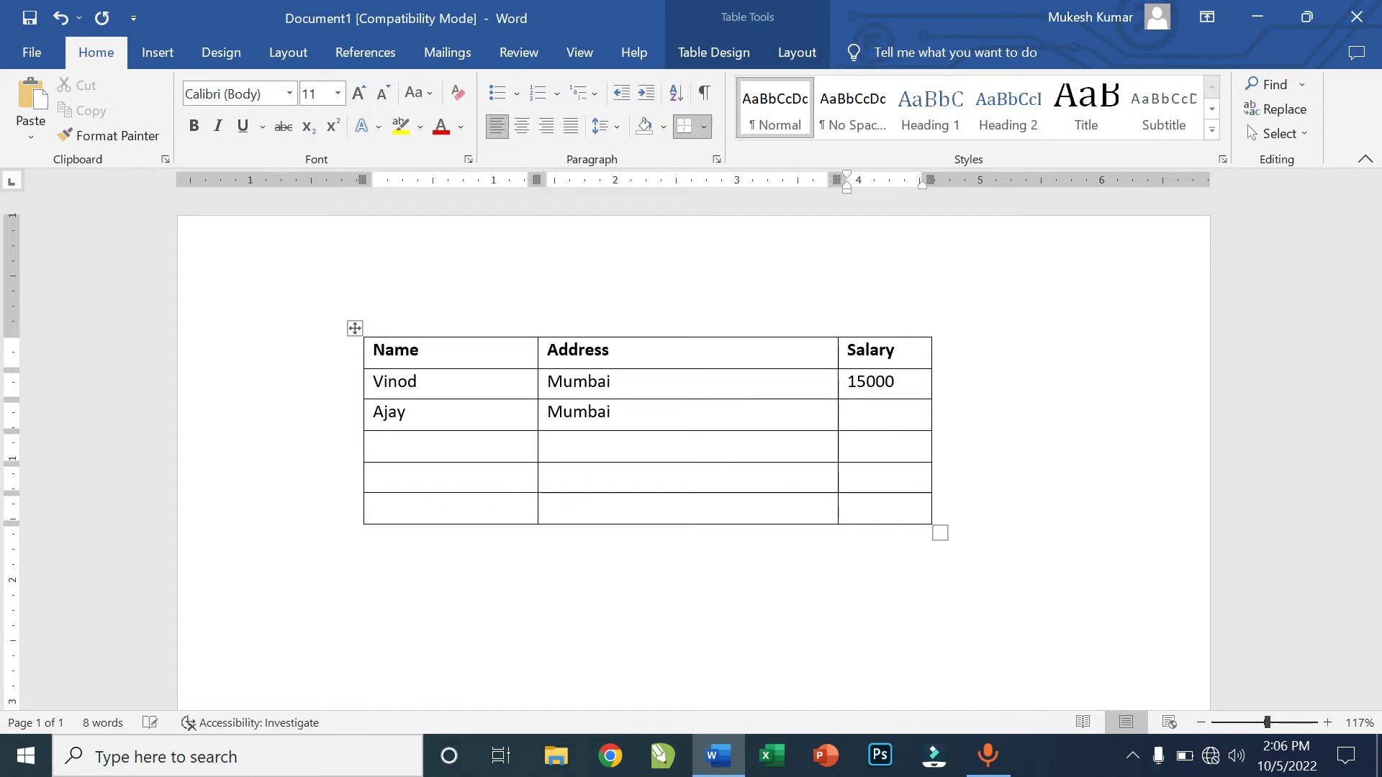
{"action": "type", "text": "20000"}
Fill the third data row with a person's first name, the address "Delhi" and the salary 20000.
{"action": "key", "text": "Tab"}
{"action": "type", "text": "Din"}
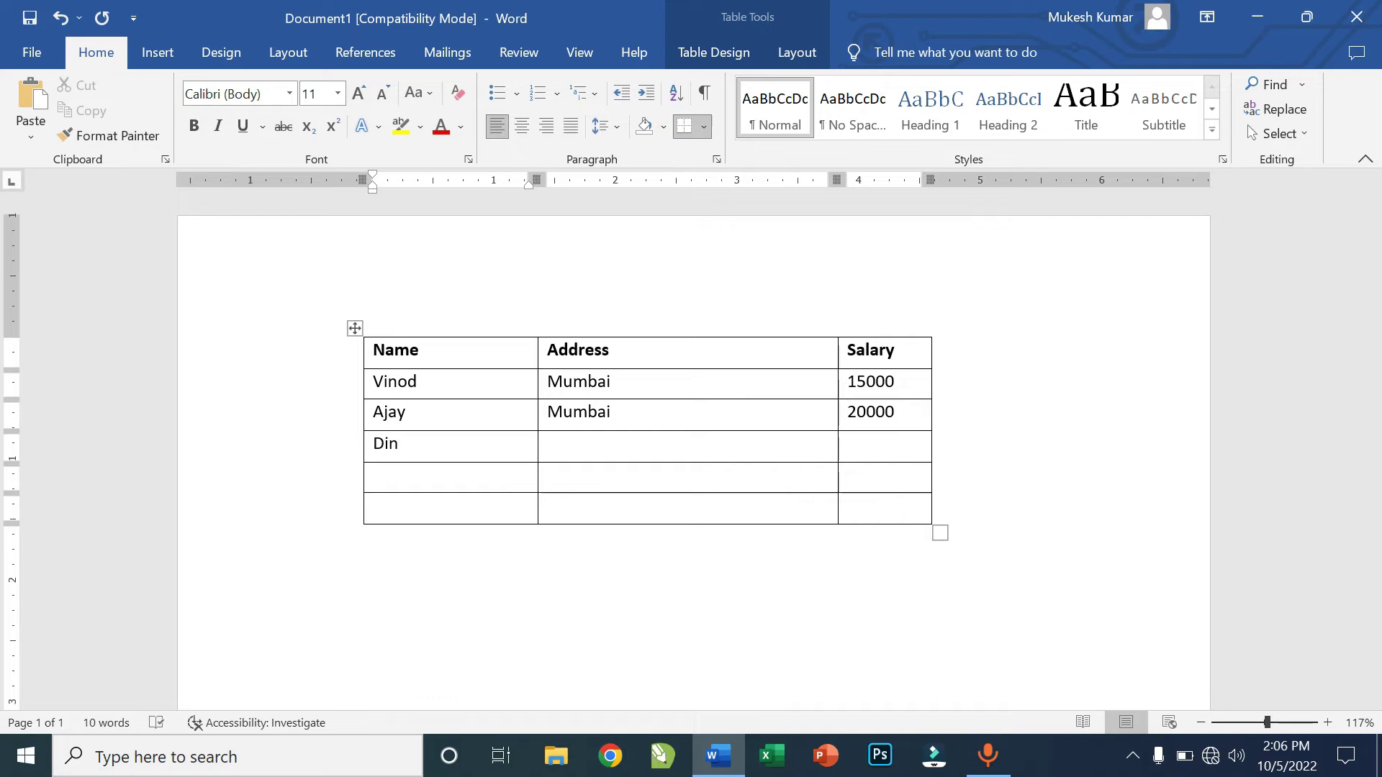
{"action": "type", "text": "esh"}
{"action": "key", "text": "Tab"}
{"action": "type", "text": "Delhi"}
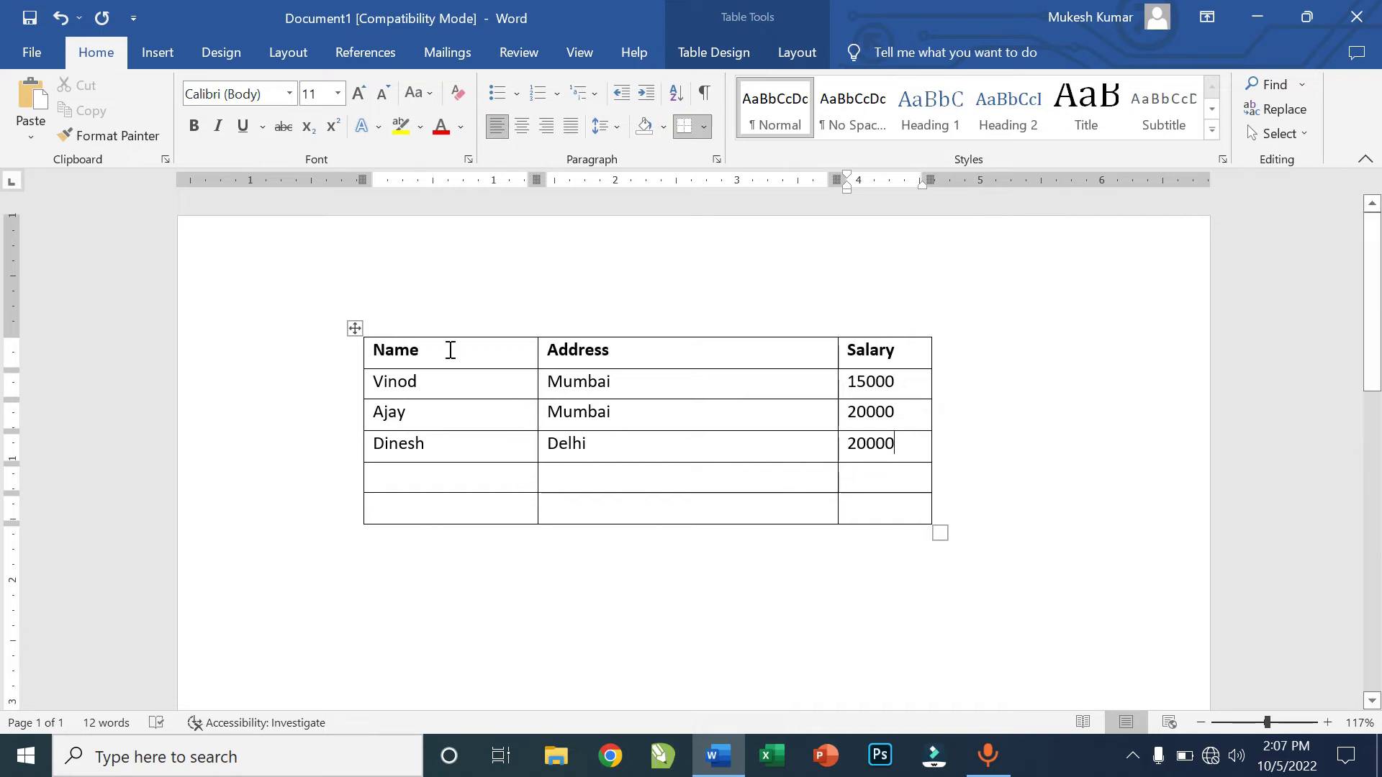
Move the whole table slightly up and to the left on the page.
{"action": "left_click", "coordinate": [649, 452]}
{"action": "left_click", "coordinate": [886, 481]}
{"action": "left_click", "coordinate": [855, 503]}
{"action": "left_click", "coordinate": [728, 504]}
{"action": "mouse_move", "coordinate": [355, 328]}
{"action": "left_mouse_down"}
{"action": "mouse_move", "coordinate": [315, 287]}
{"action": "mouse_move", "coordinate": [602, 278]}
{"action": "mouse_move", "coordinate": [336, 315]}
{"action": "left_mouse_up"}
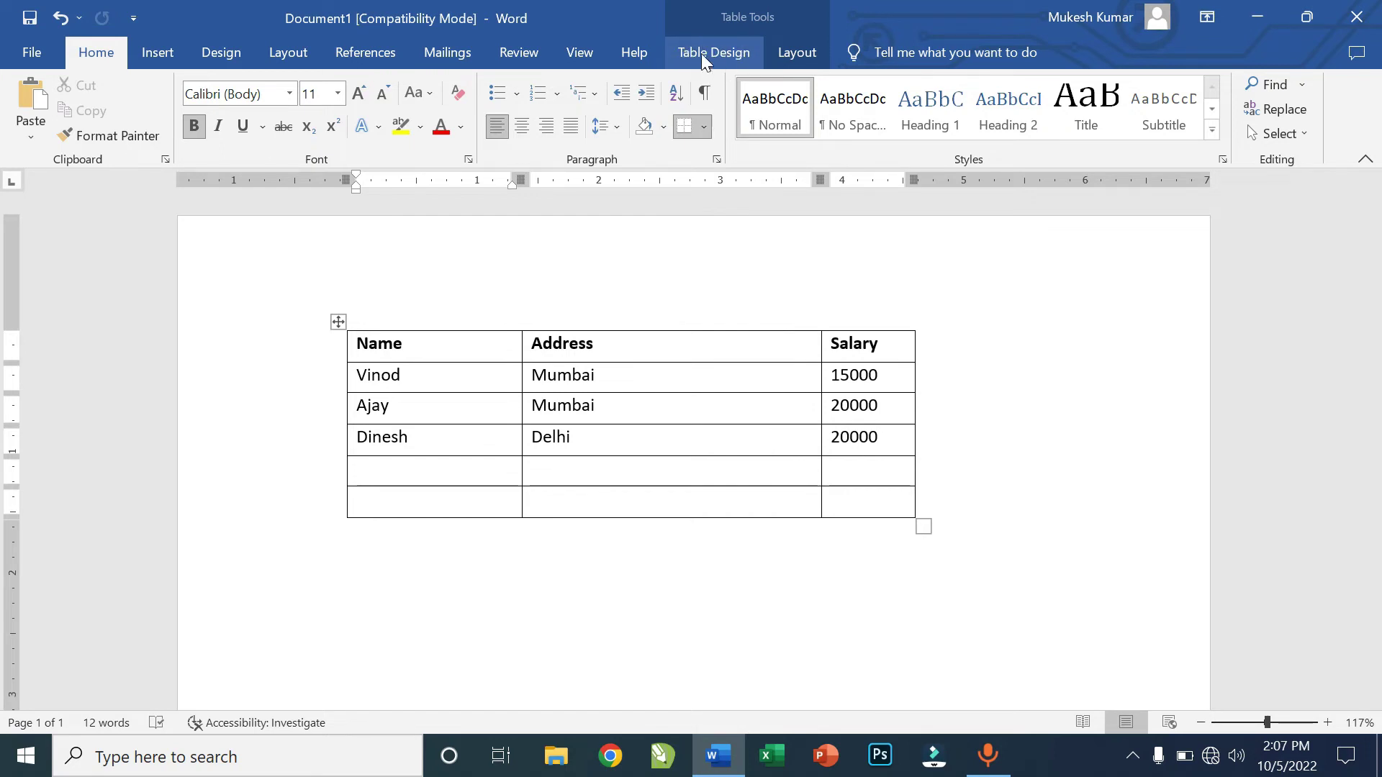
Examine which table design options are offered with the cursor outside the table, inside it, and with the whole table selected.
{"action": "left_click", "coordinate": [428, 374]}
{"action": "left_click", "coordinate": [378, 565]}
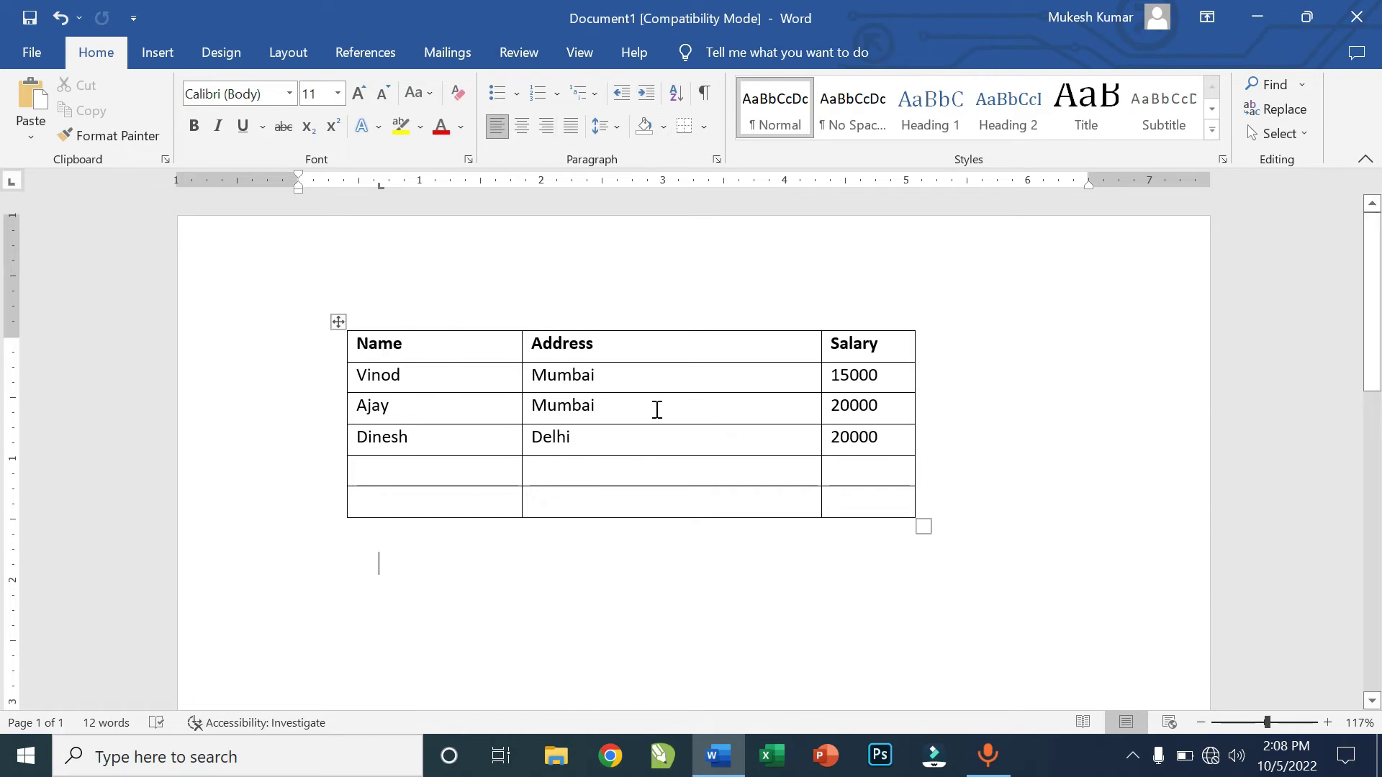
{"action": "left_click", "coordinate": [605, 404]}
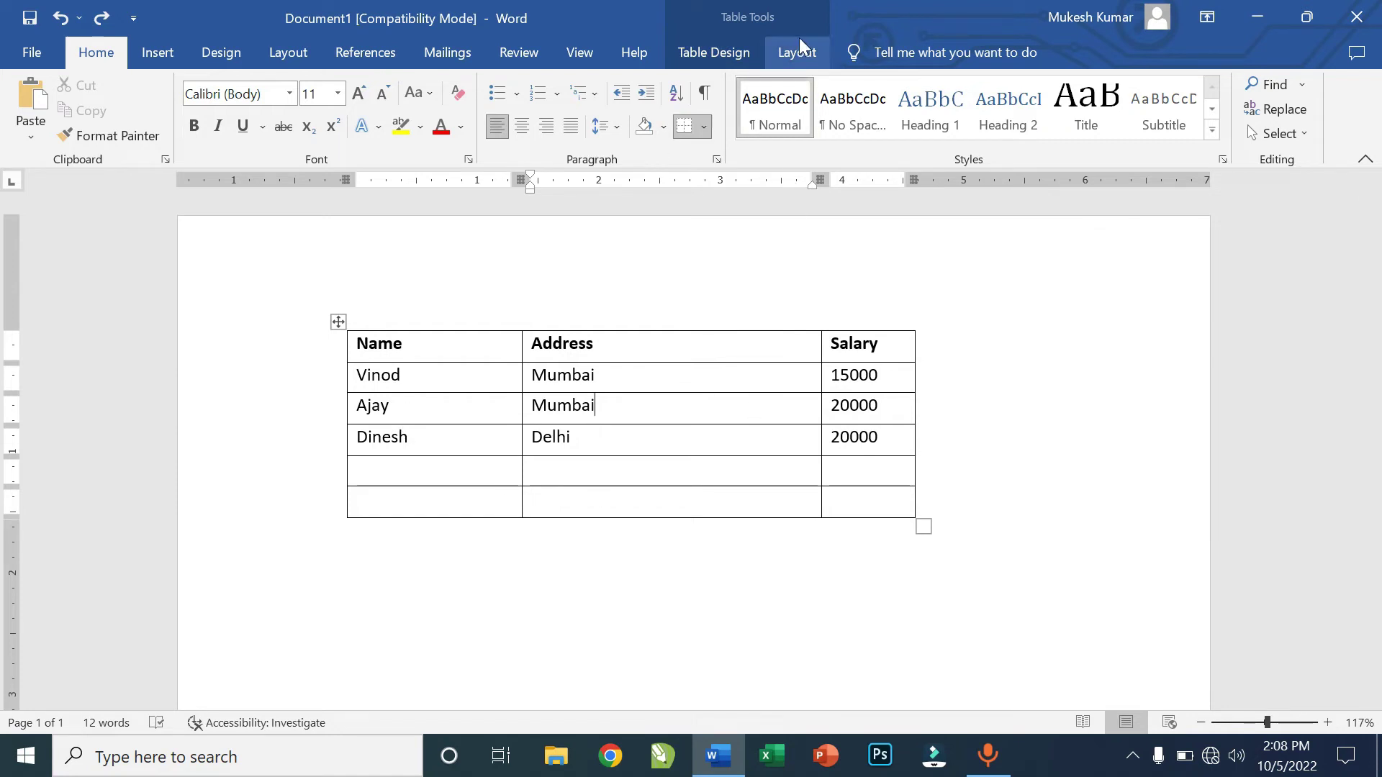
{"action": "left_click", "coordinate": [532, 552]}
{"action": "left_click", "coordinate": [473, 432]}
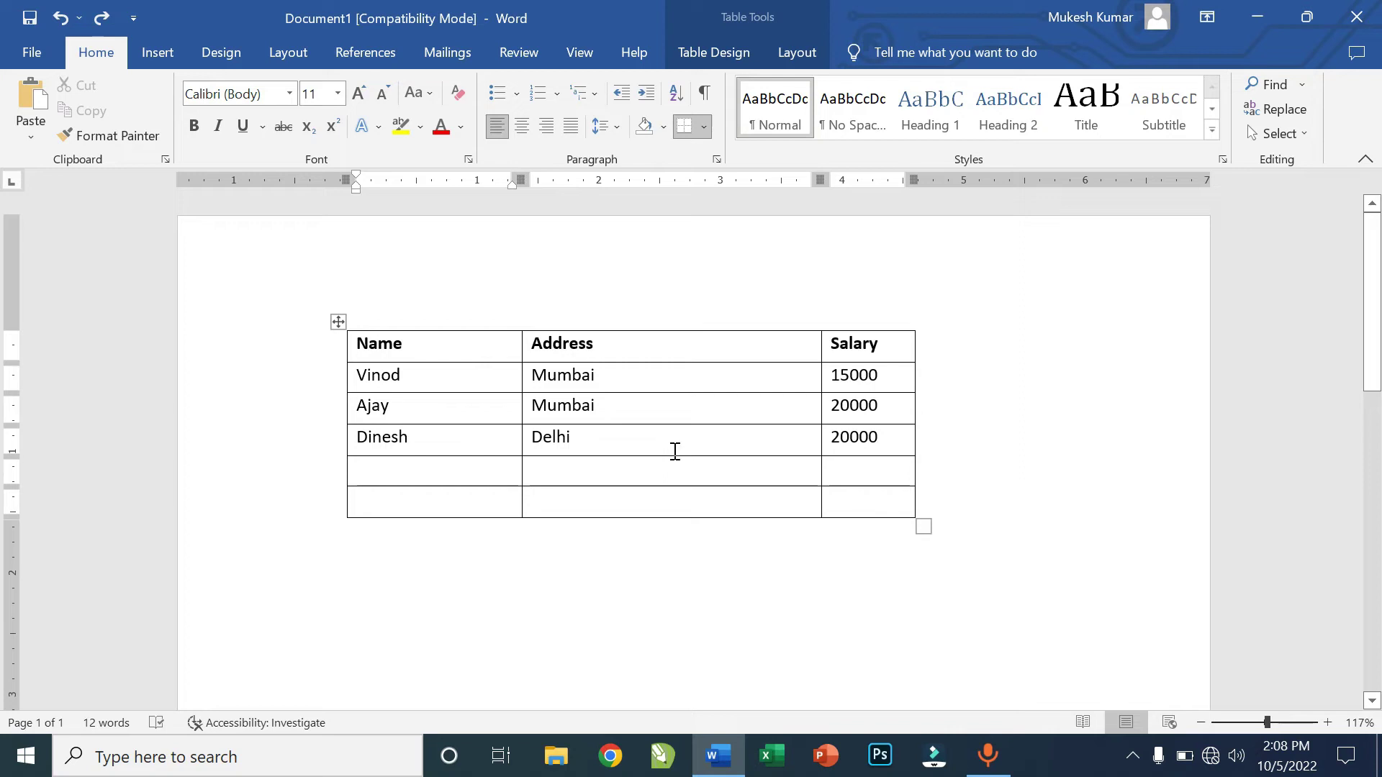
{"action": "left_click", "coordinate": [335, 323]}
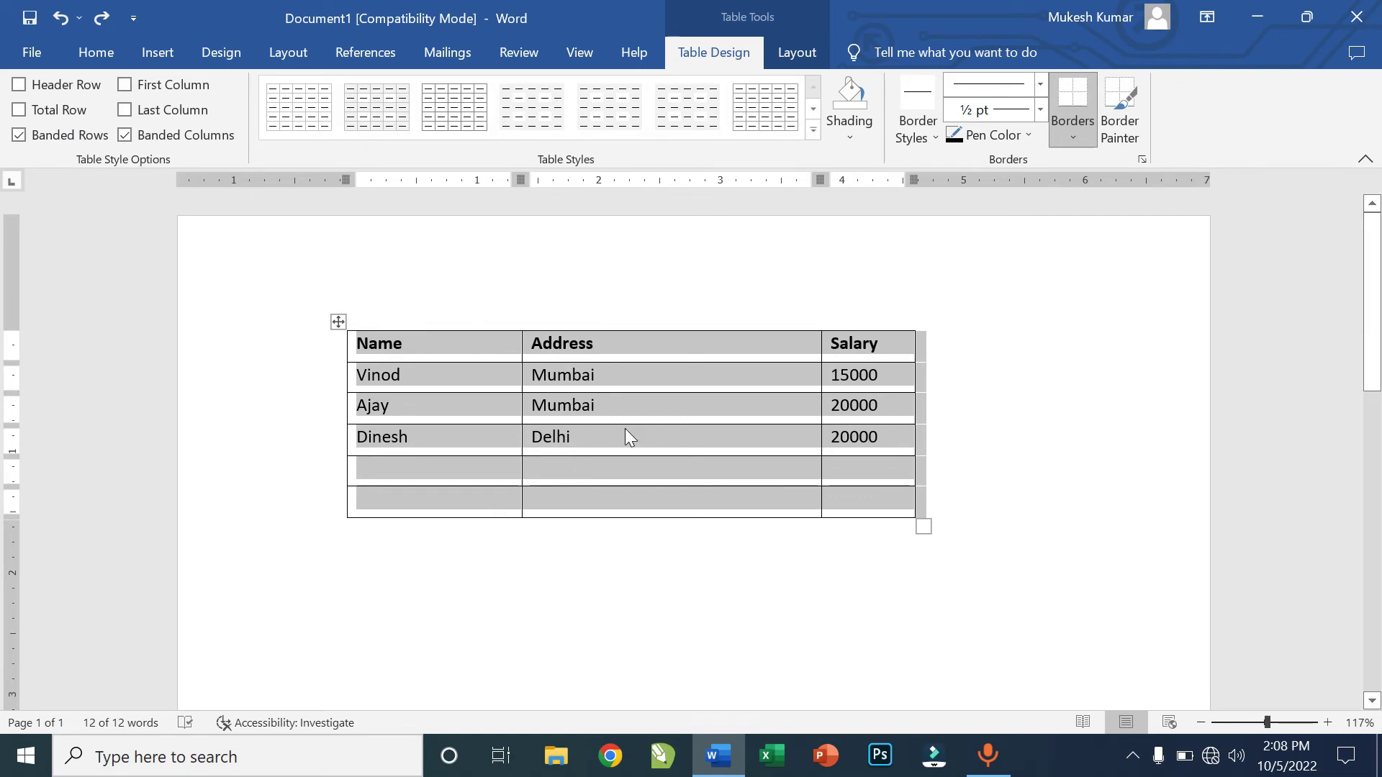
{"action": "left_click", "coordinate": [715, 396]}
{"action": "left_click", "coordinate": [889, 351]}
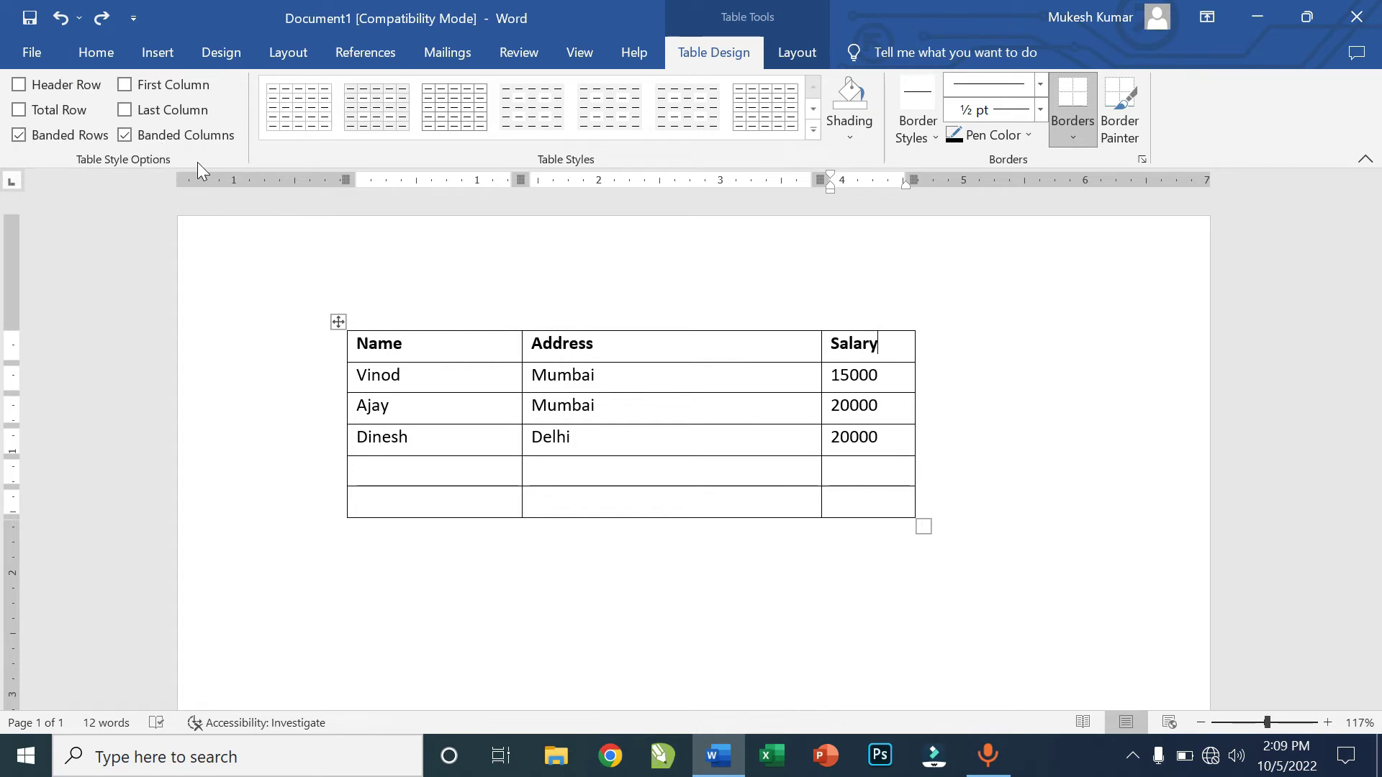
{"action": "left_click", "coordinate": [694, 395]}
Try an aqua banded grid table style on the whole table and undo it.
{"action": "left_click", "coordinate": [338, 322]}
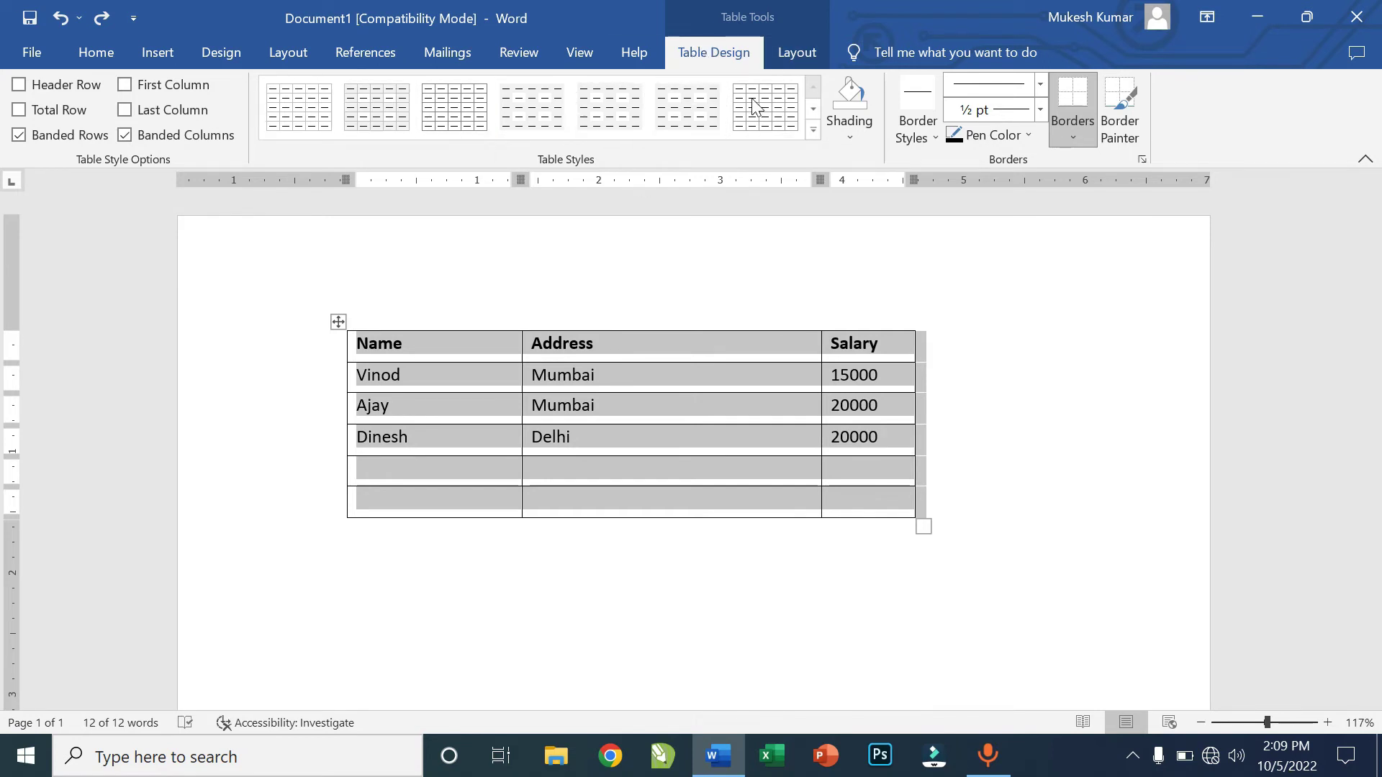
{"action": "left_click", "coordinate": [813, 131]}
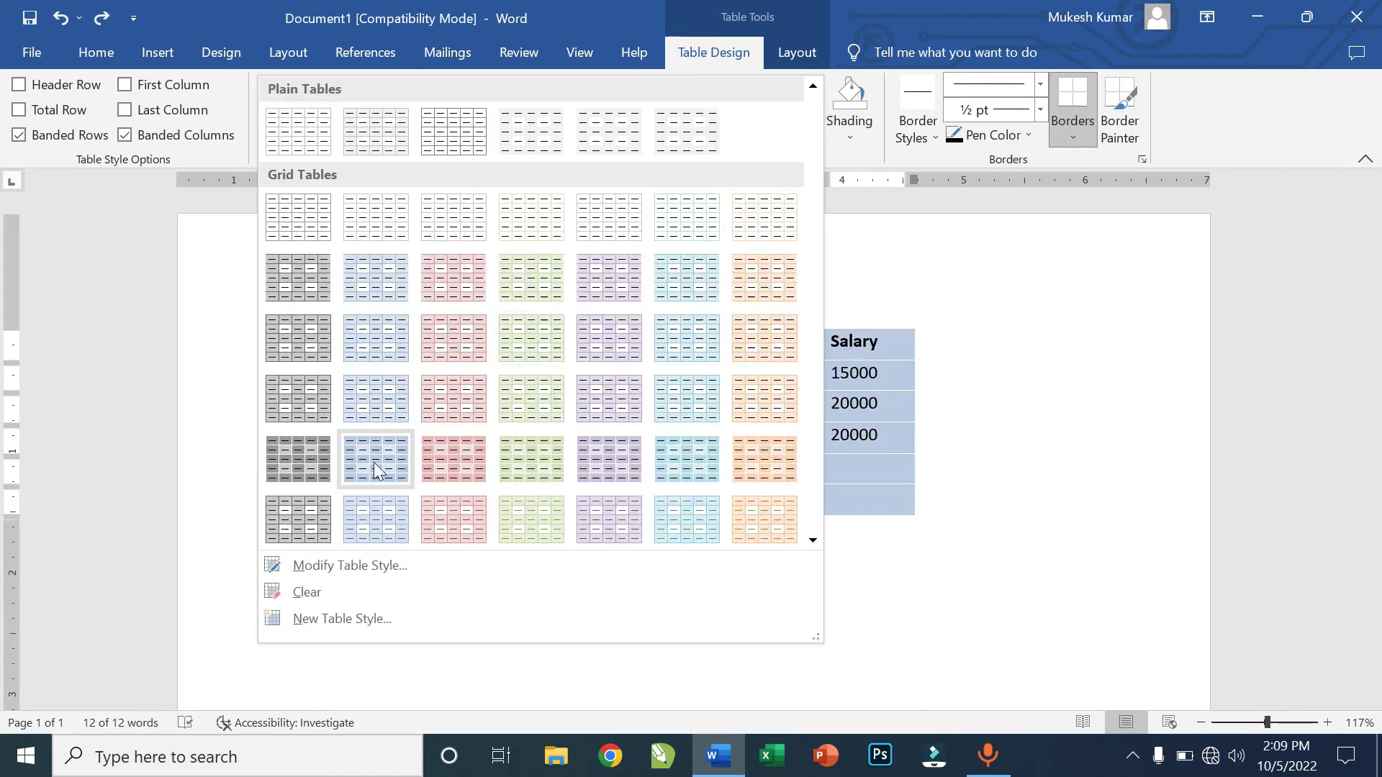
{"action": "left_click", "coordinate": [683, 390]}
{"action": "left_click", "coordinate": [965, 405]}
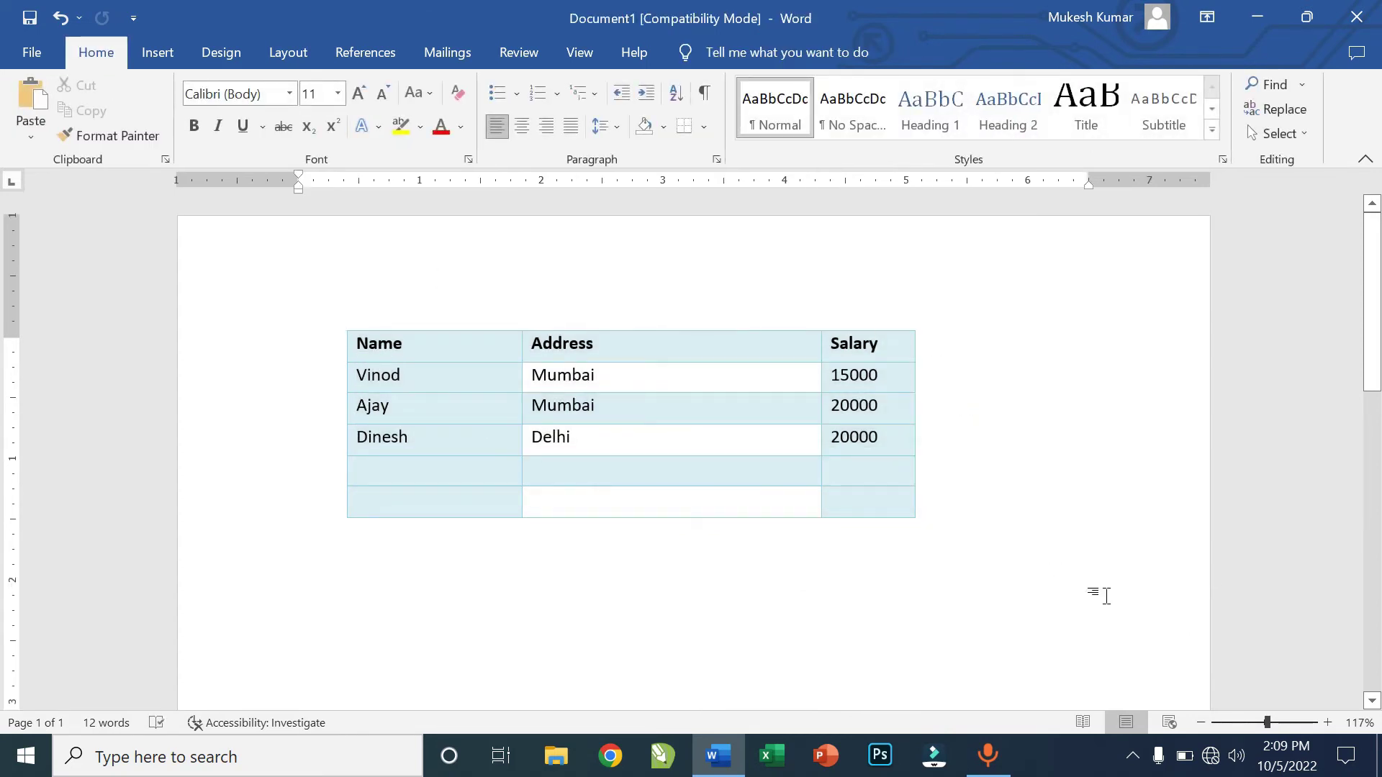
{"action": "key", "text": "ctrl+z"}
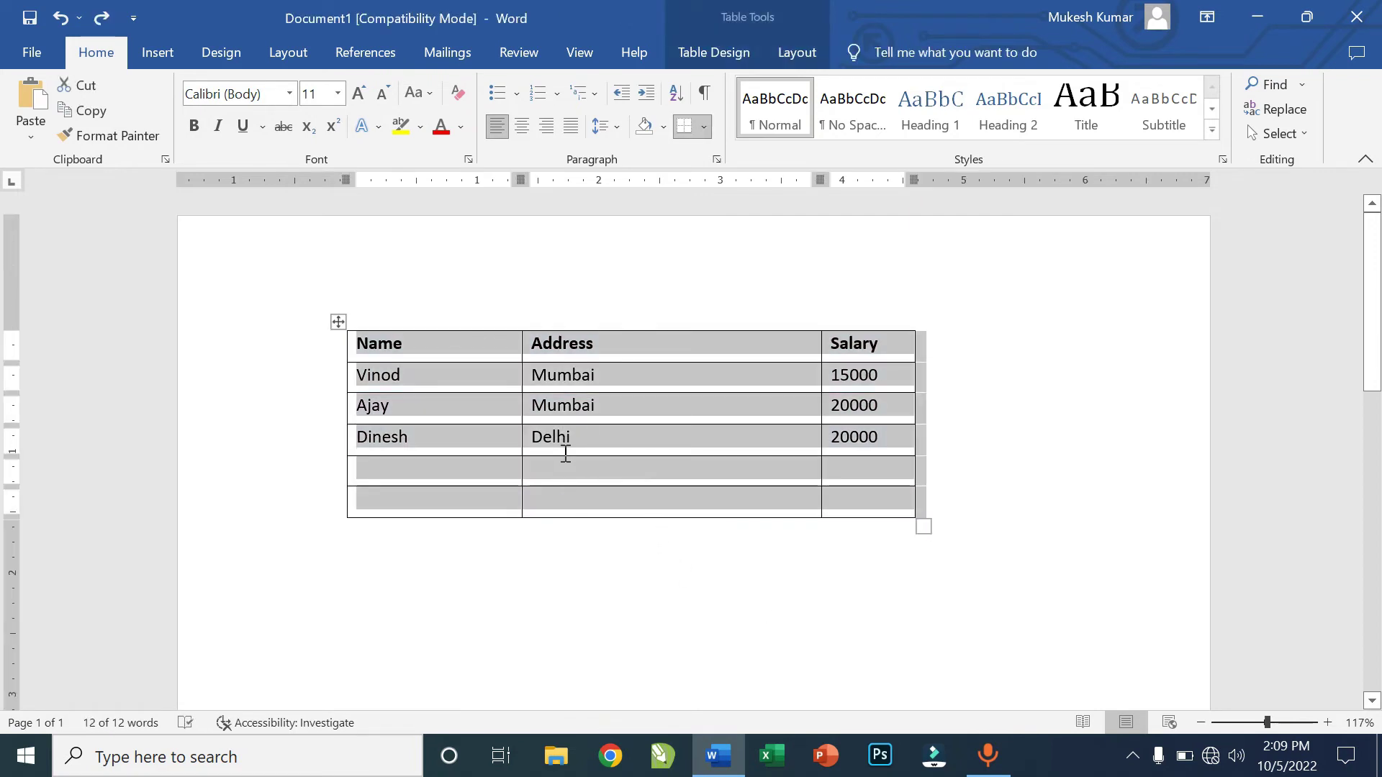
Shade the whole table dark blue.
{"action": "left_click", "coordinate": [337, 321]}
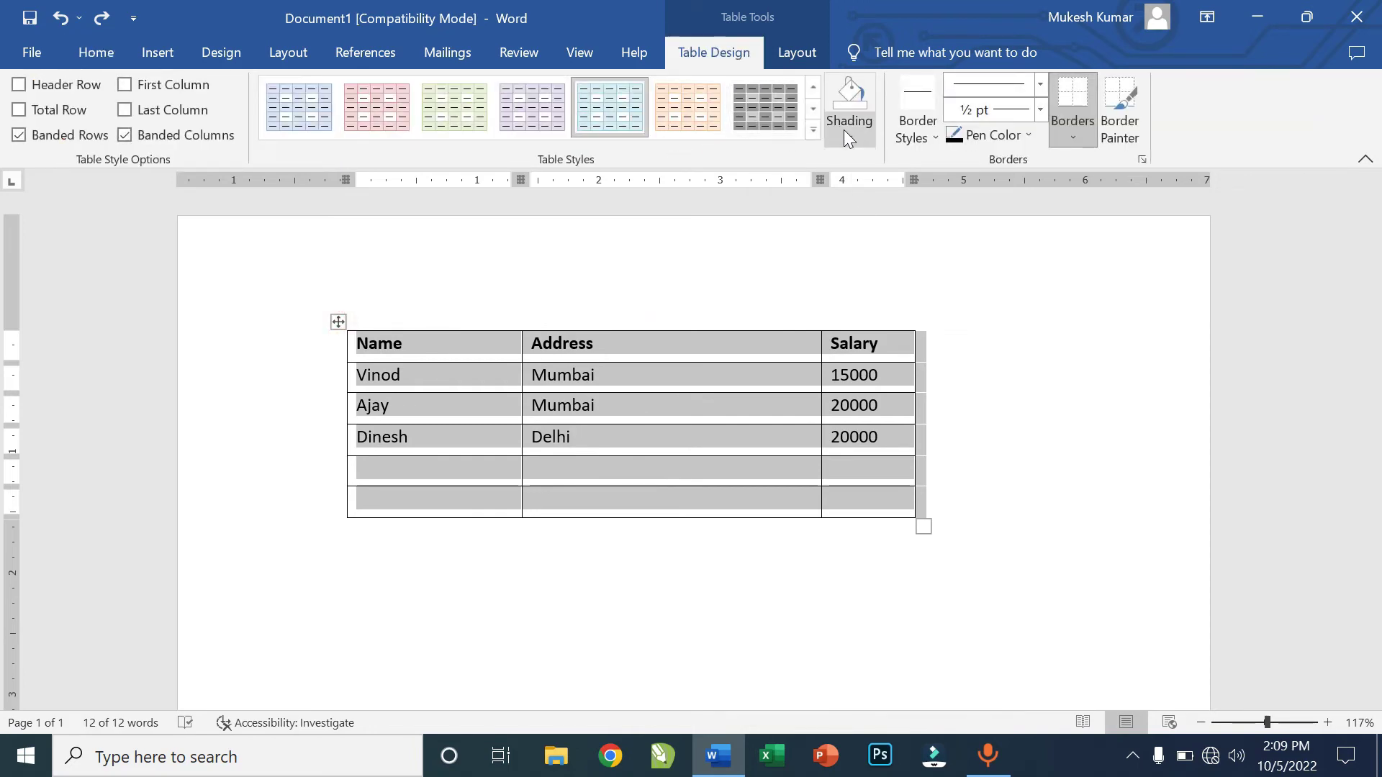
{"action": "left_click", "coordinate": [114, 52]}
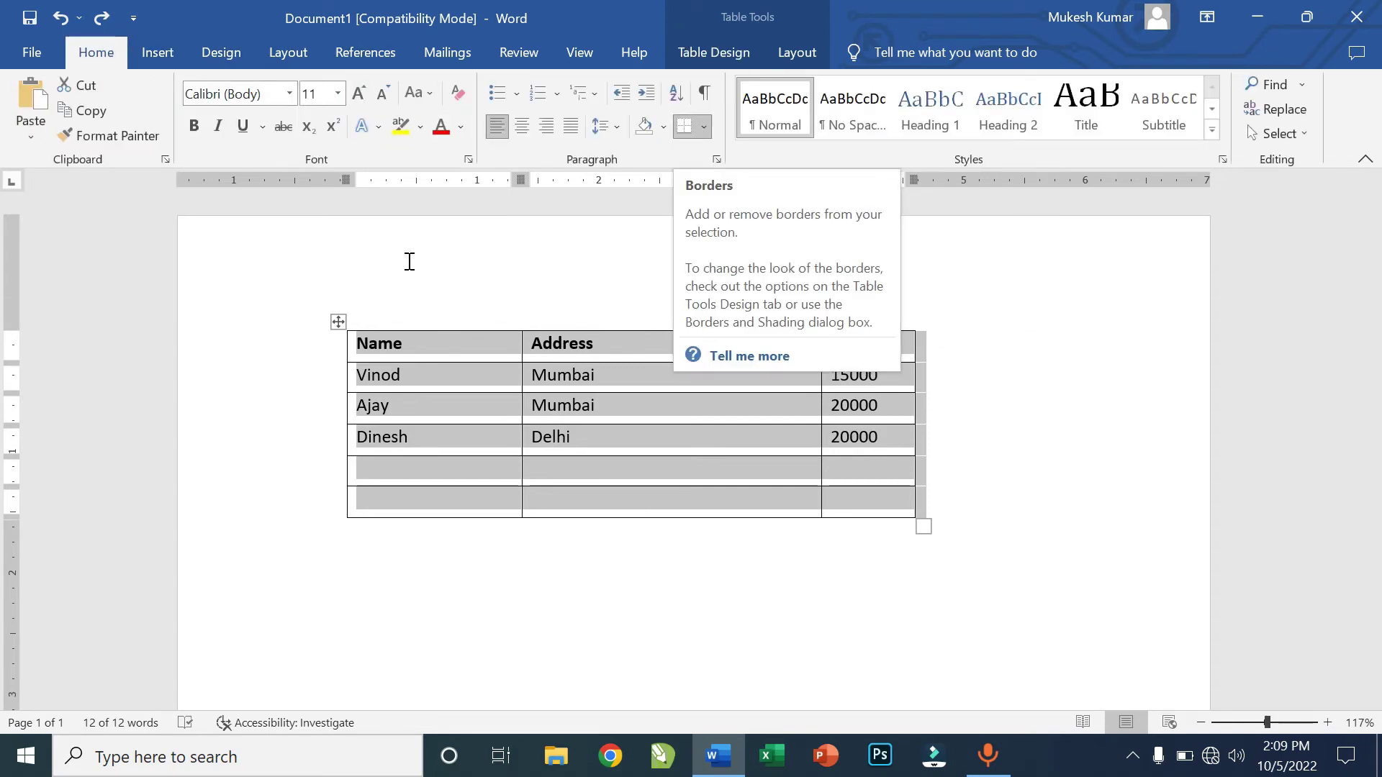
{"action": "left_click", "coordinate": [702, 52]}
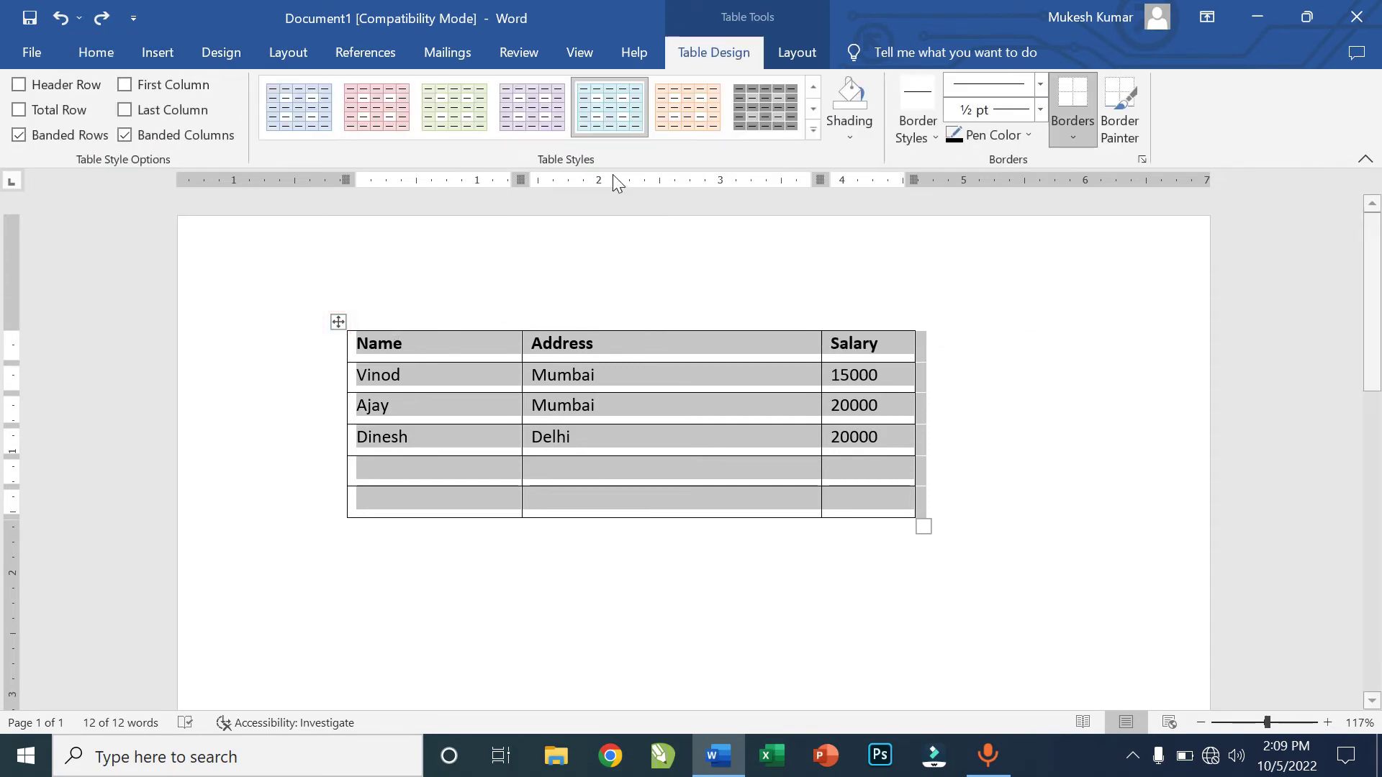
{"action": "left_click", "coordinate": [849, 137]}
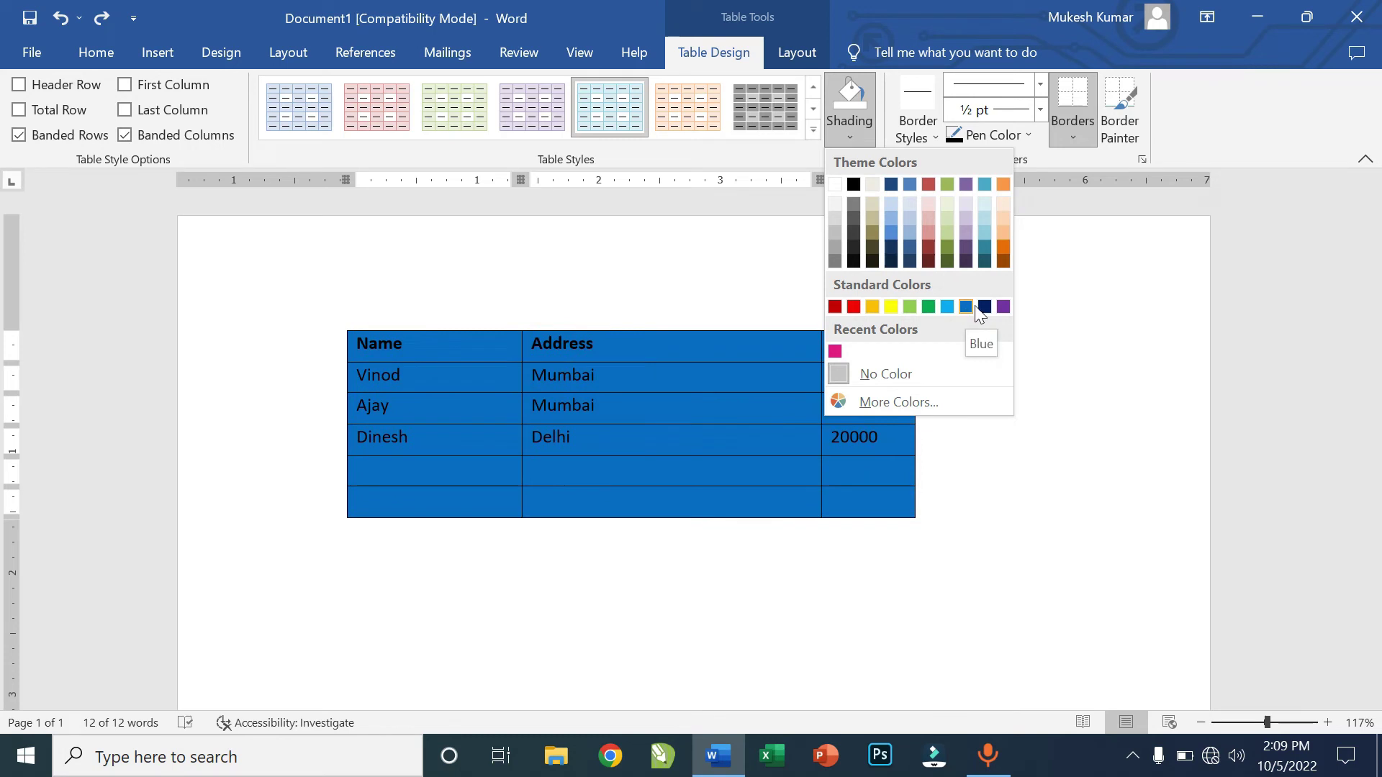
{"action": "left_click", "coordinate": [985, 308]}
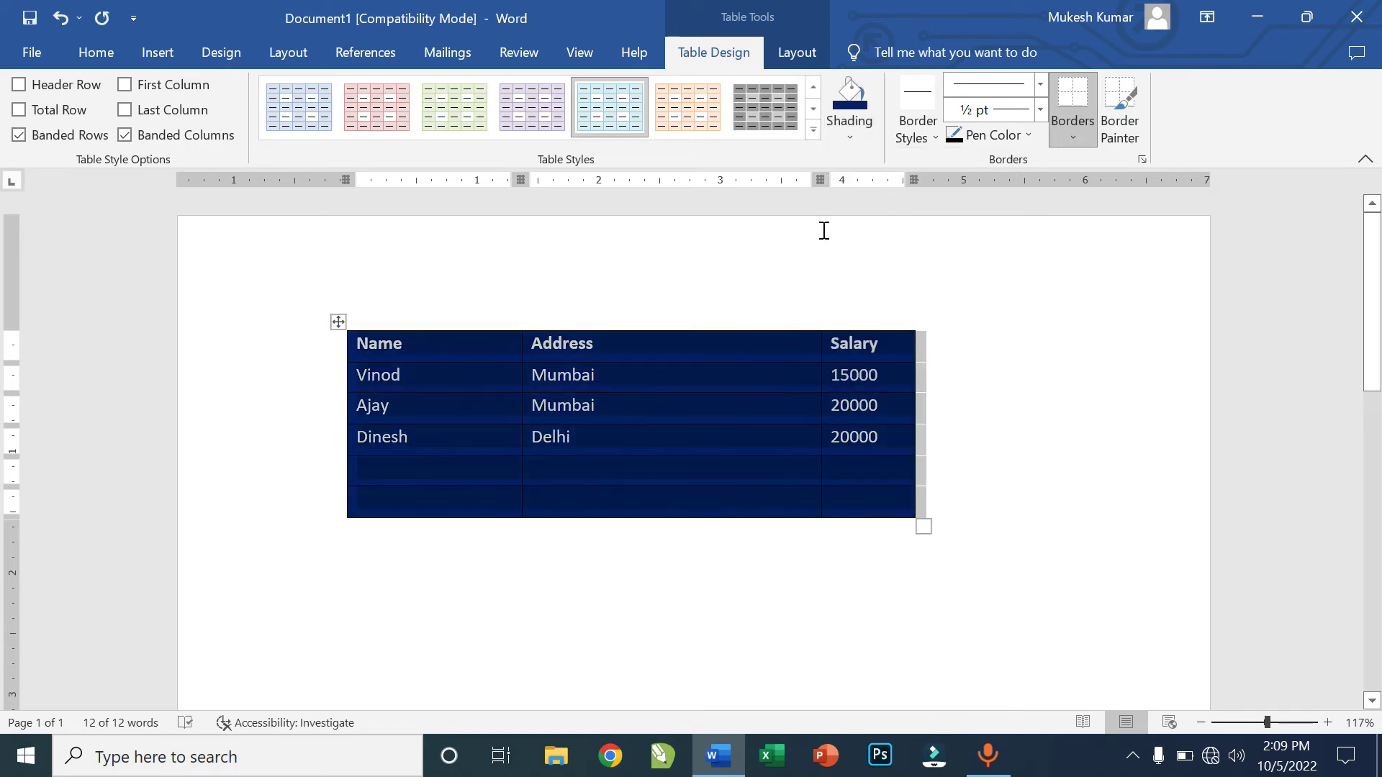
{"action": "left_click", "coordinate": [934, 138]}
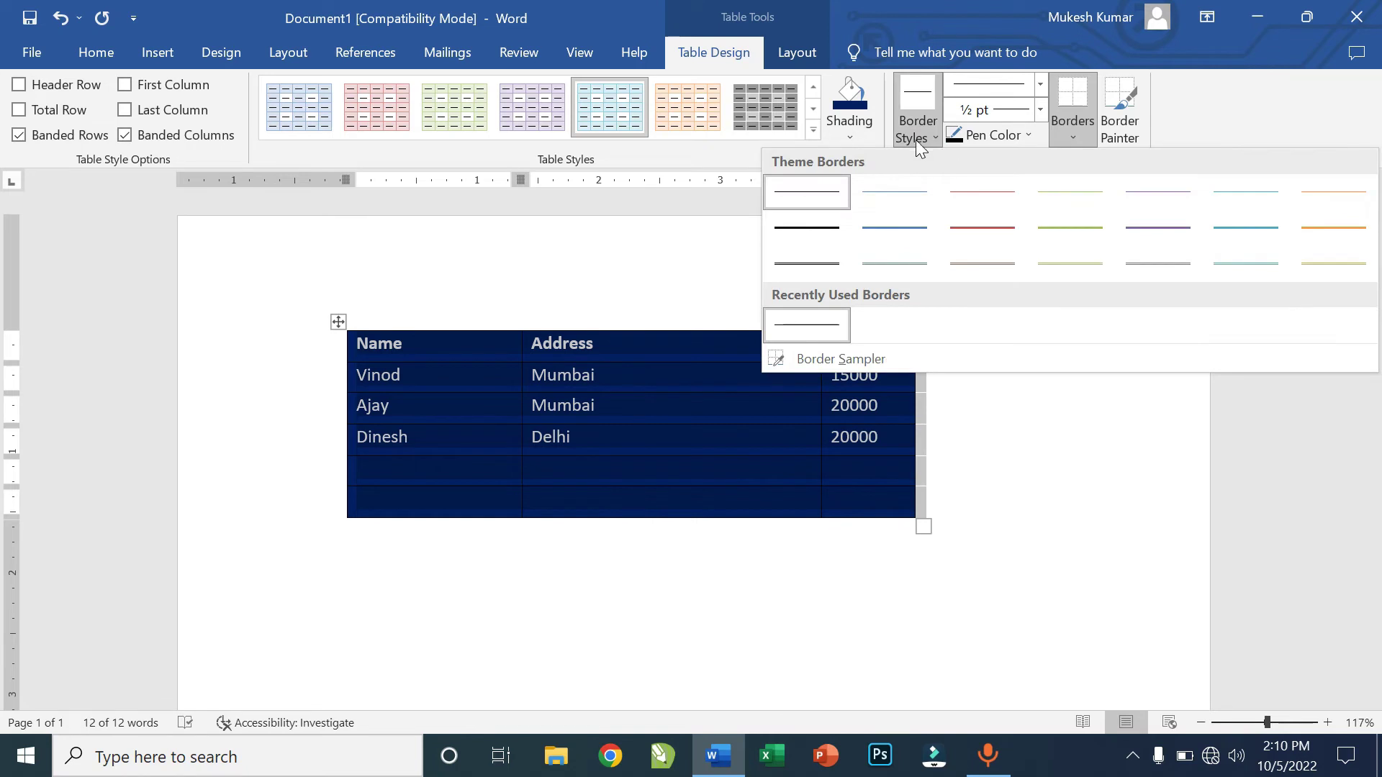
{"action": "left_click", "coordinate": [424, 382]}
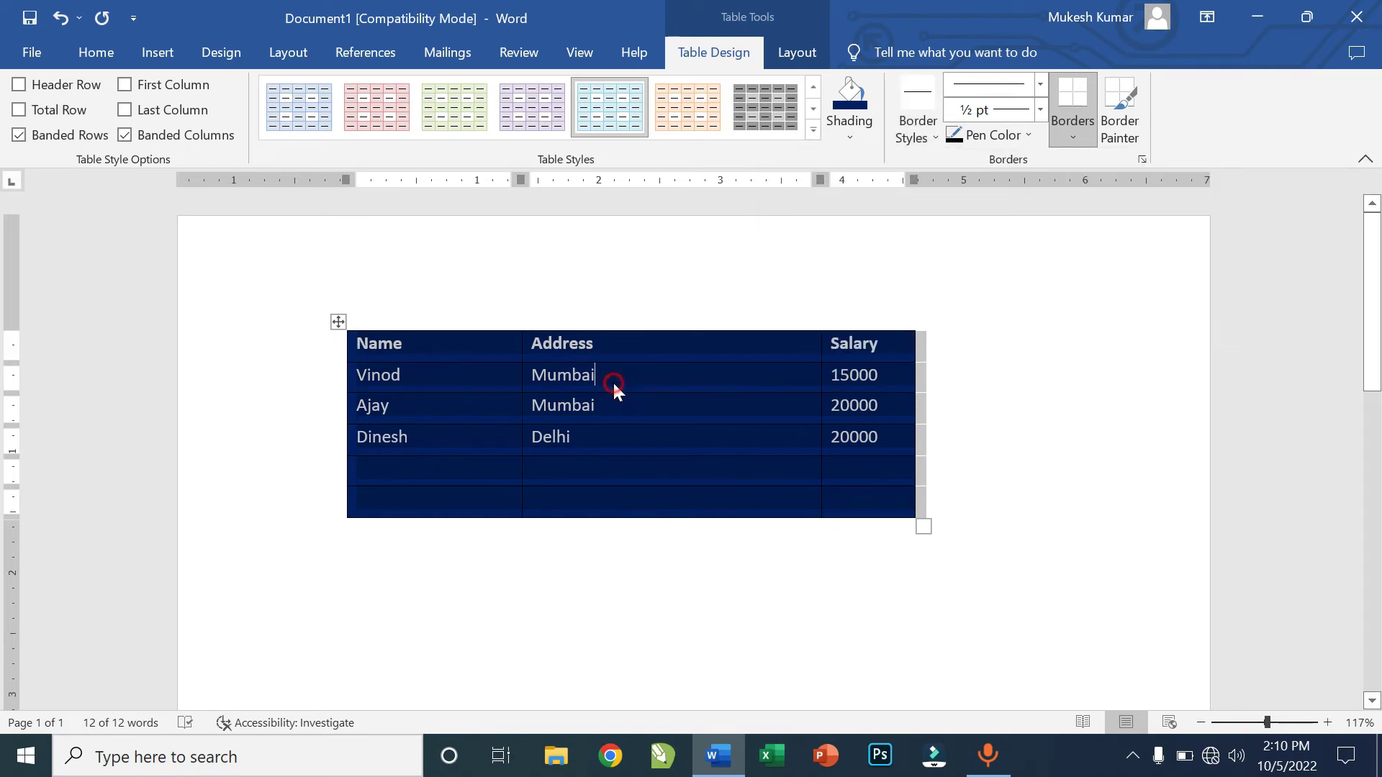
{"action": "left_click", "coordinate": [900, 381]}
Remove the shading colour from the whole table.
{"action": "left_click", "coordinate": [336, 322]}
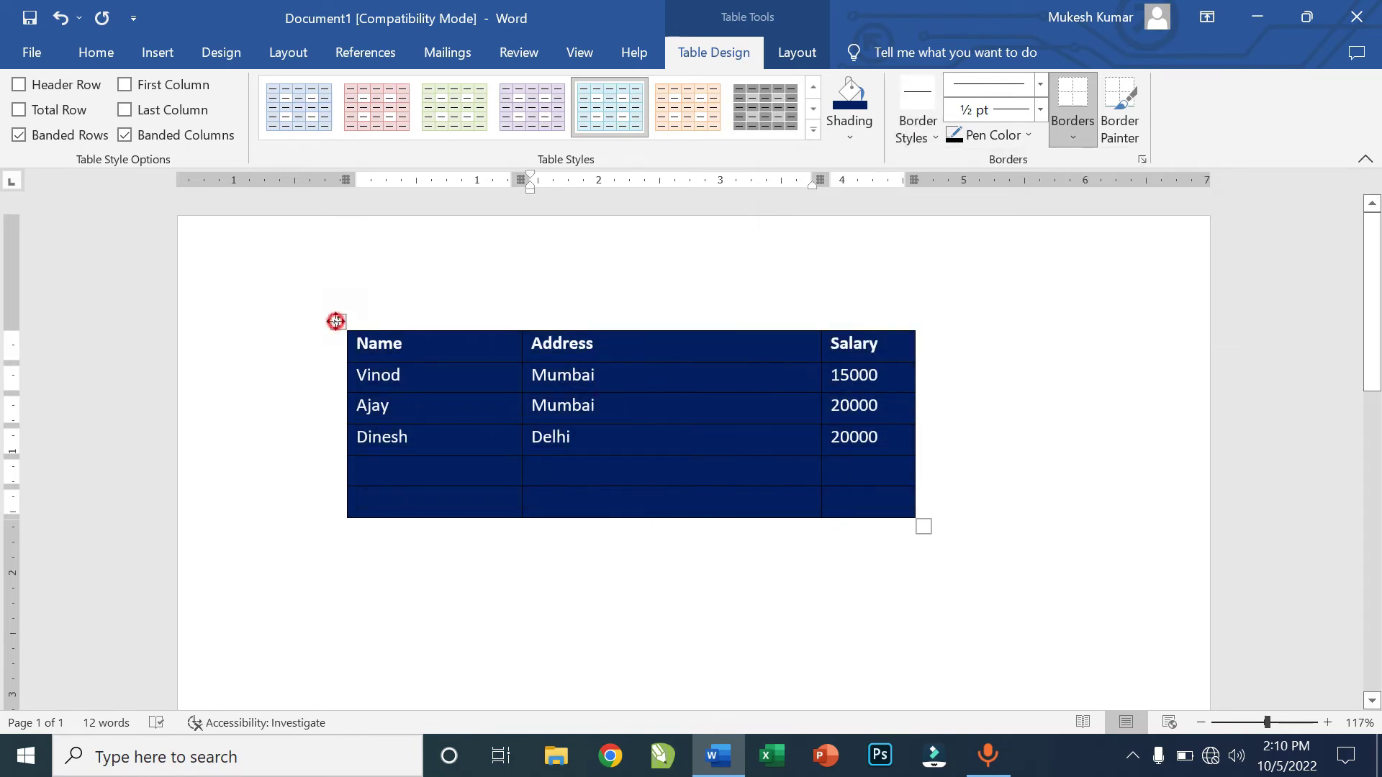
{"action": "left_click", "coordinate": [850, 136]}
{"action": "left_click", "coordinate": [866, 376]}
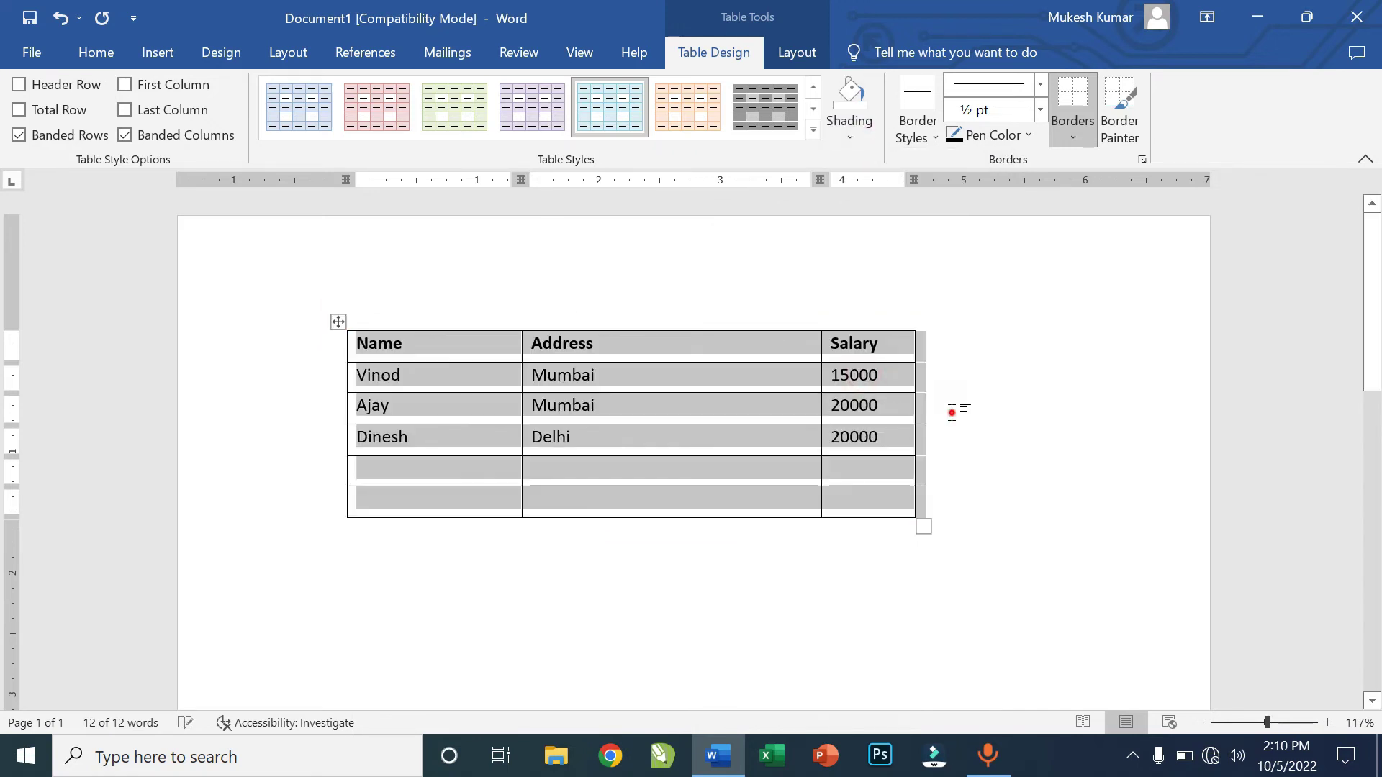
{"action": "left_click", "coordinate": [940, 409]}
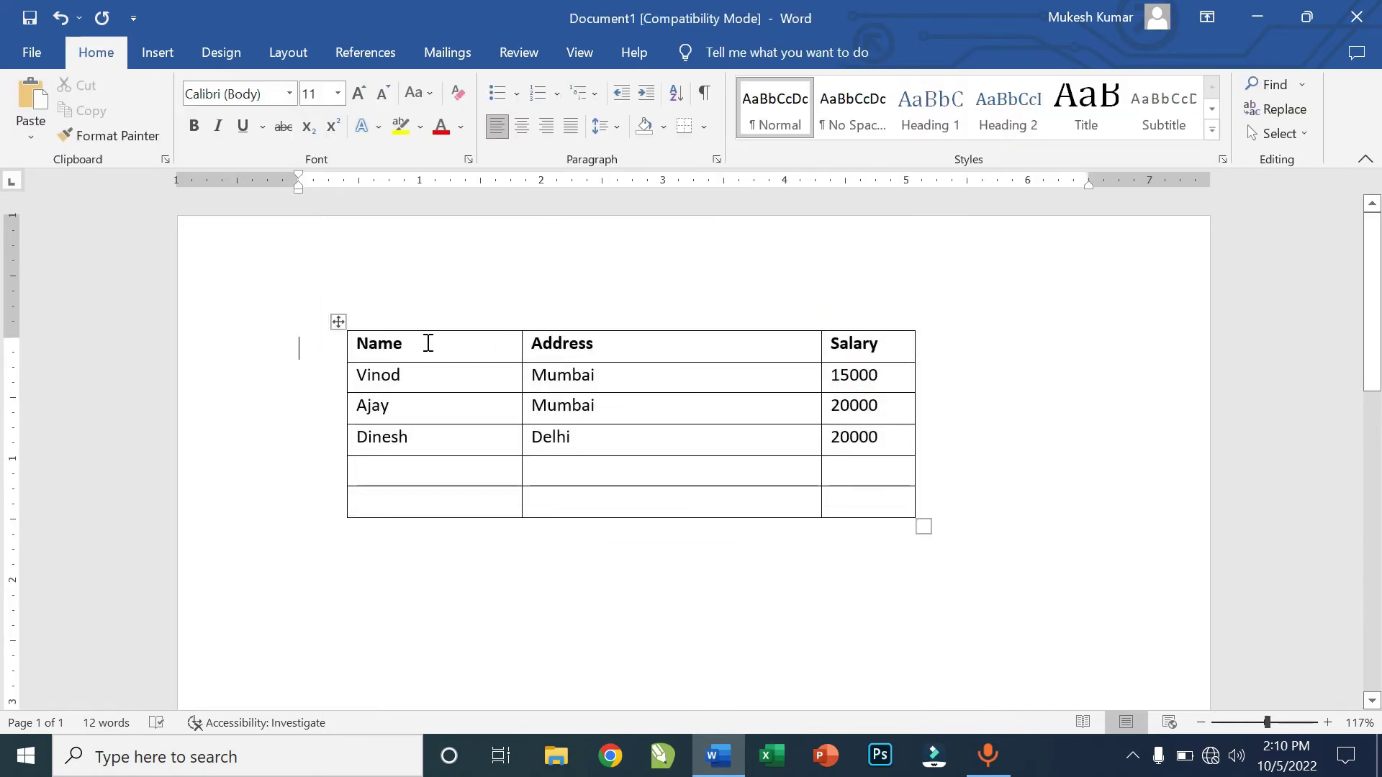
Choose the red 1 ½ pt single solid line as the border style for the table.
{"action": "left_click", "coordinate": [339, 321]}
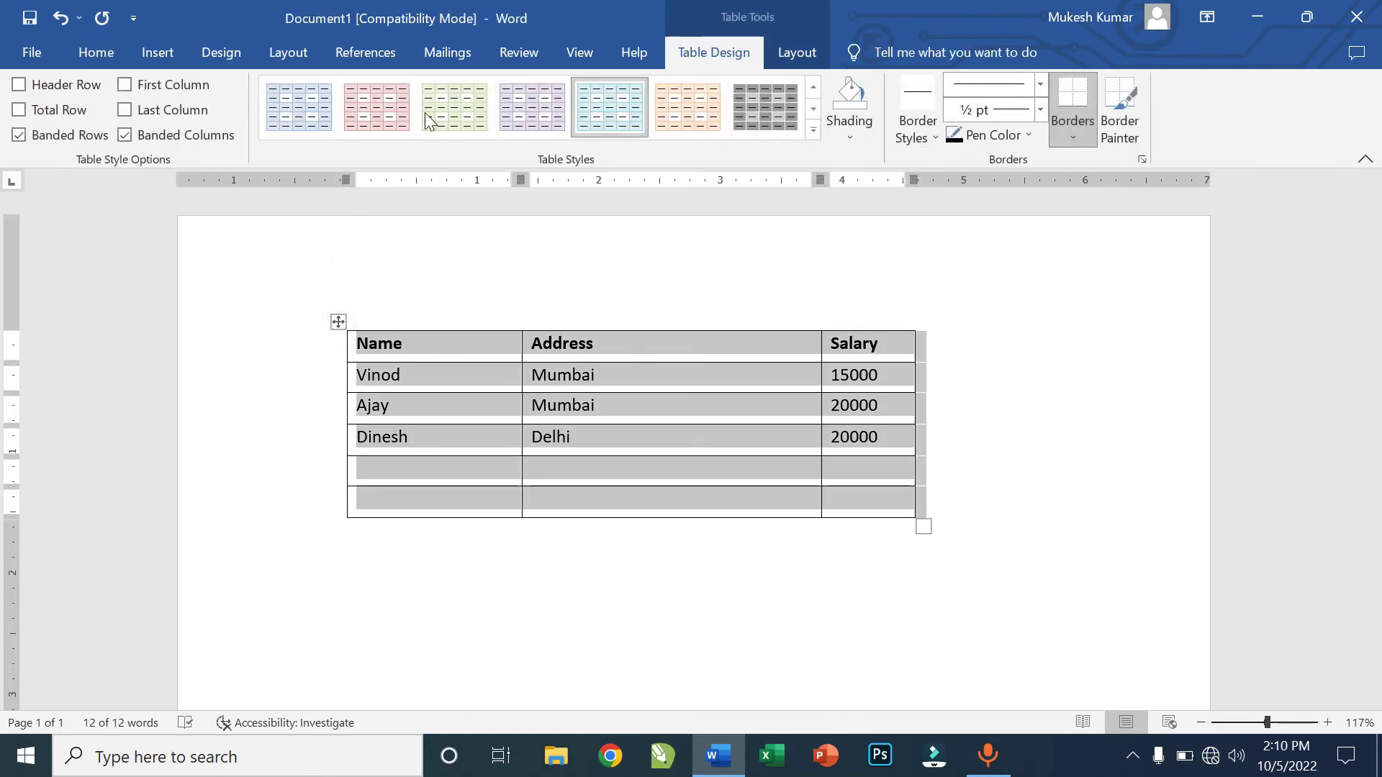
{"action": "left_click", "coordinate": [925, 144]}
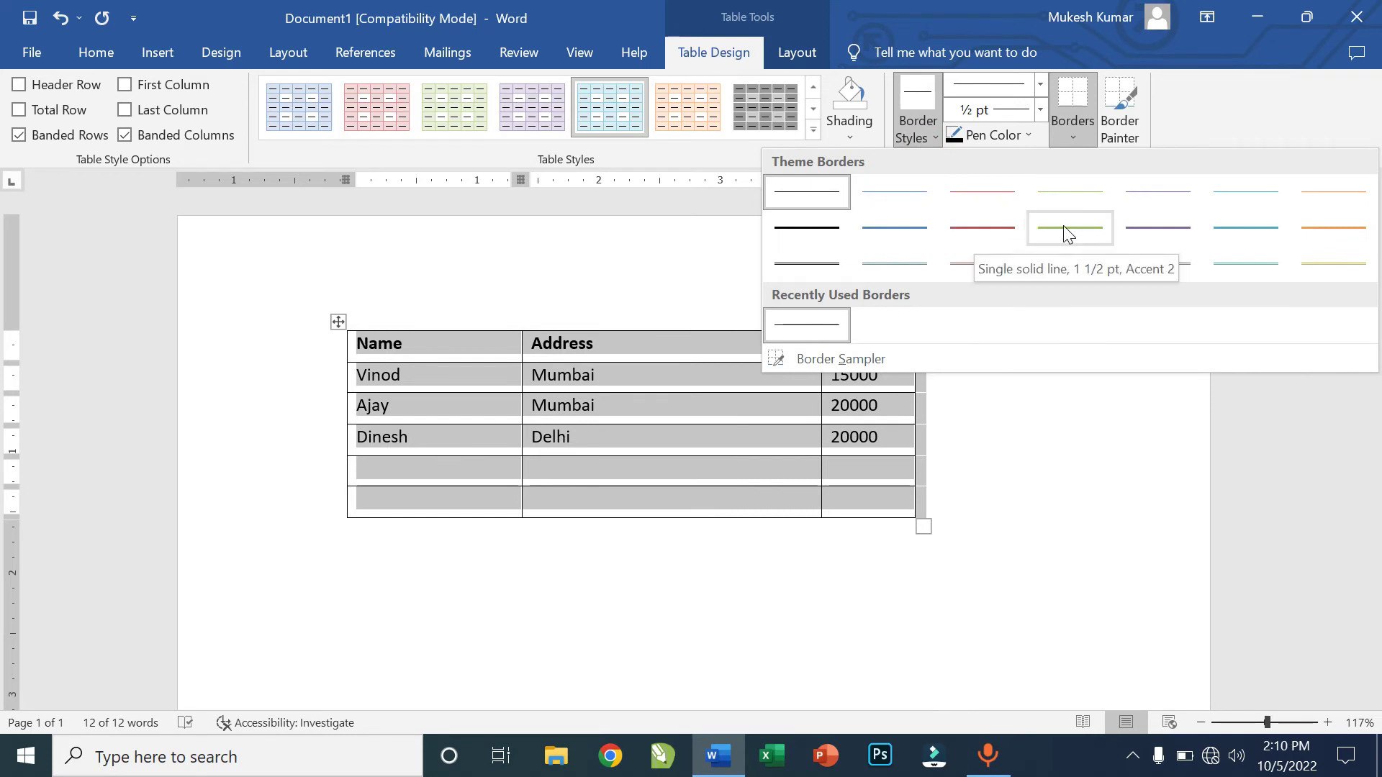
{"action": "left_click", "coordinate": [390, 351]}
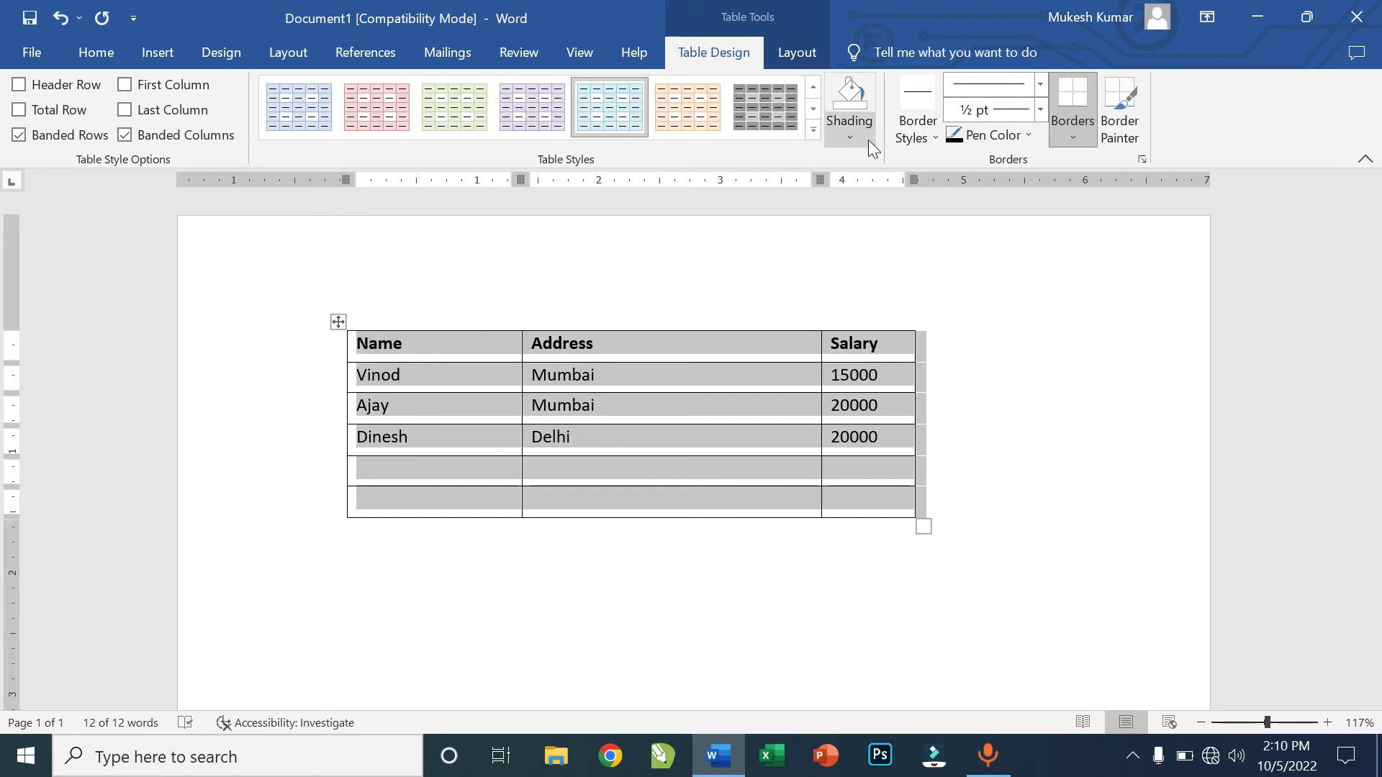
{"action": "left_click", "coordinate": [915, 137]}
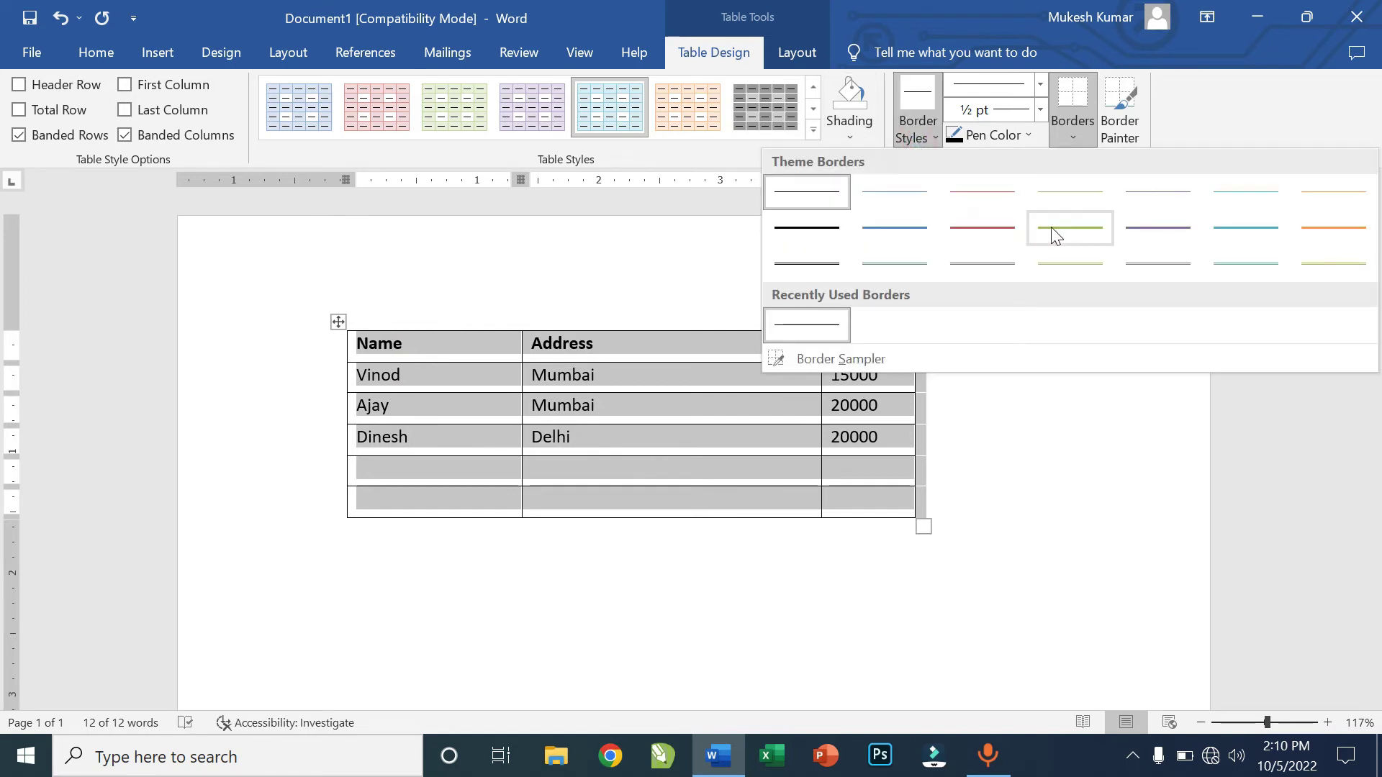
{"action": "left_click", "coordinate": [982, 228]}
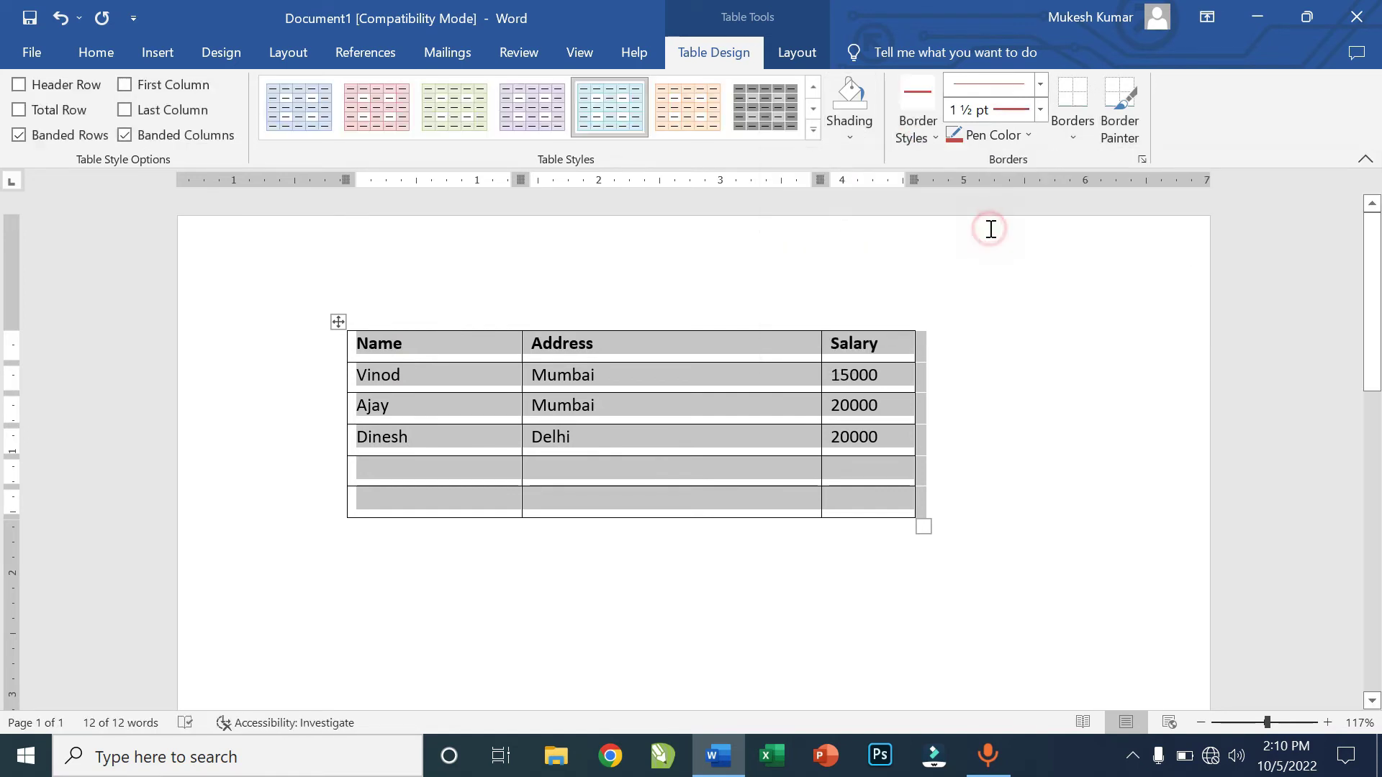
{"action": "right_click", "coordinate": [612, 389]}
{"action": "left_click", "coordinate": [540, 370]}
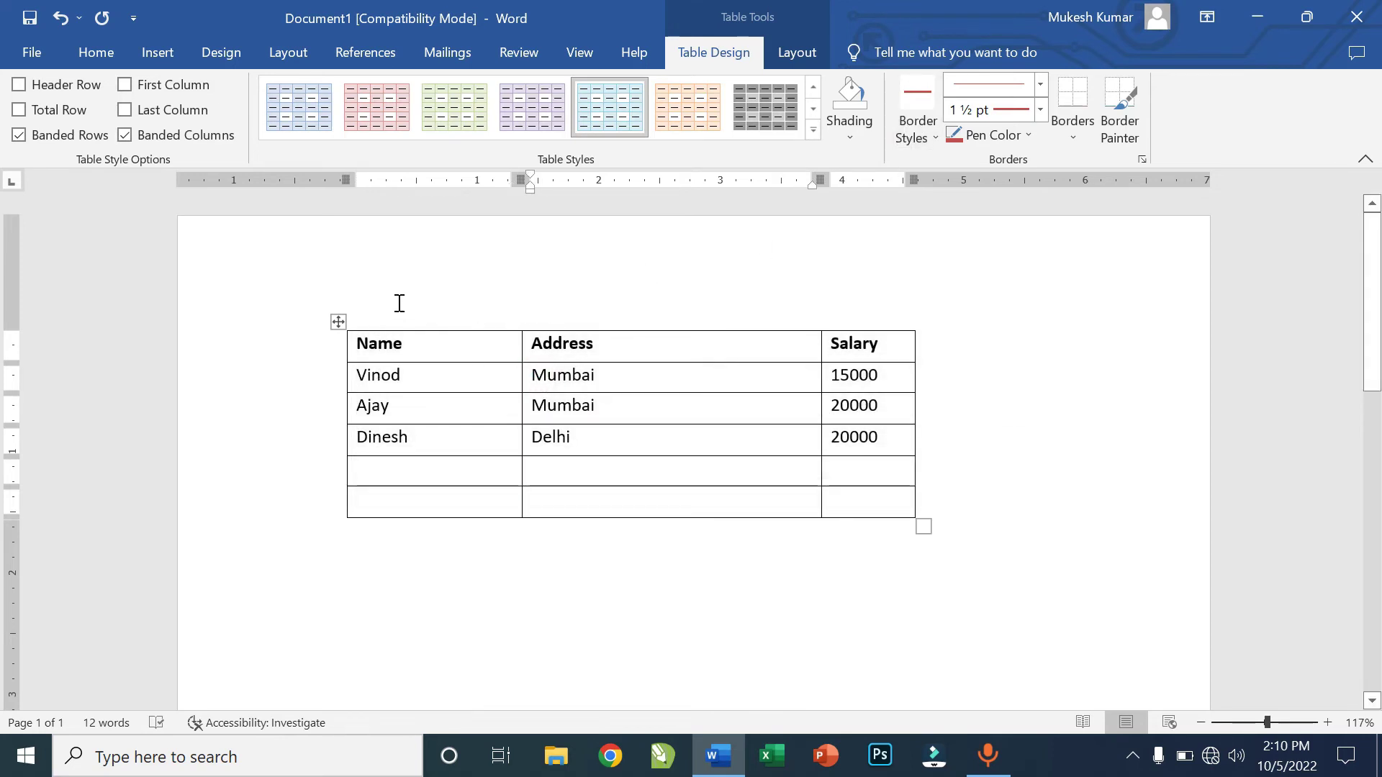
Apply the red 1 ½ pt line to all borders of the whole table.
{"action": "left_click", "coordinate": [339, 319]}
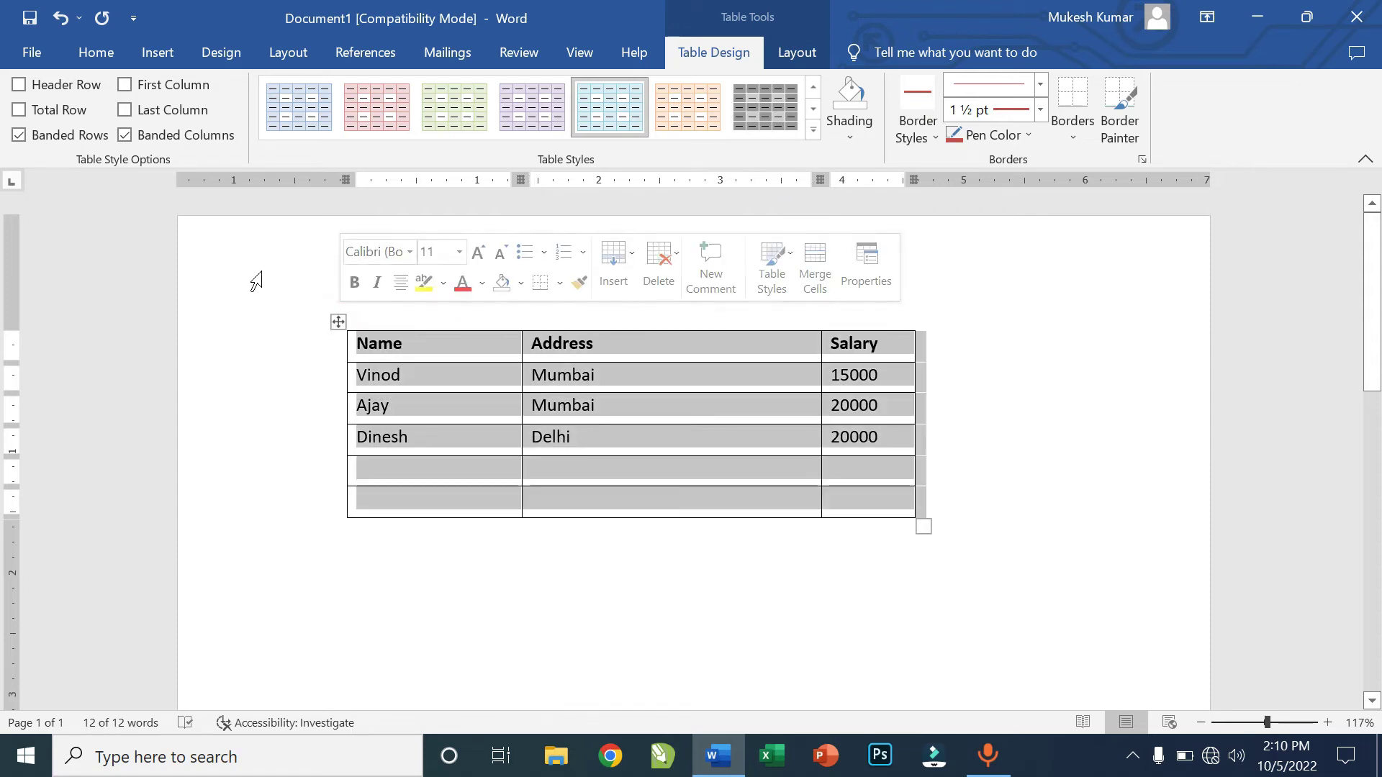
{"action": "left_click", "coordinate": [96, 51]}
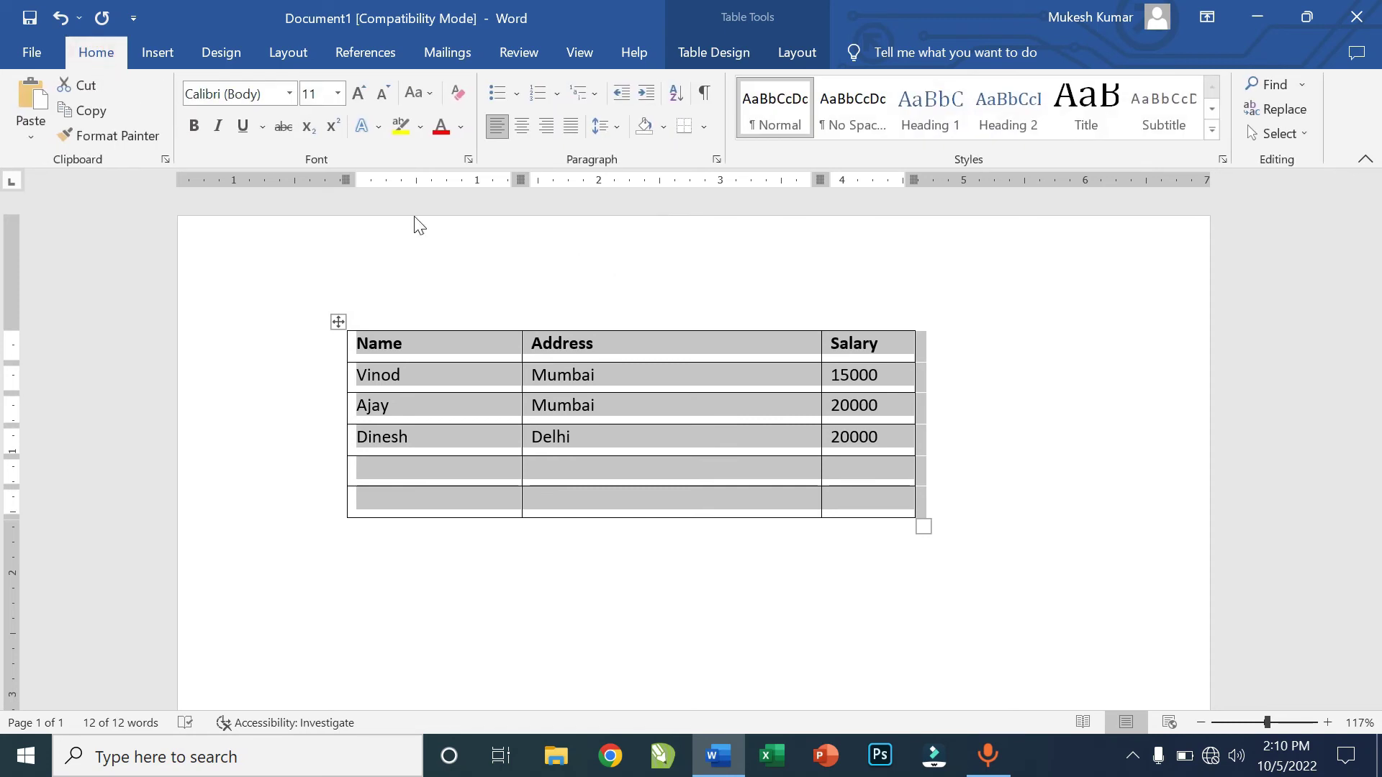
{"action": "left_click", "coordinate": [703, 128]}
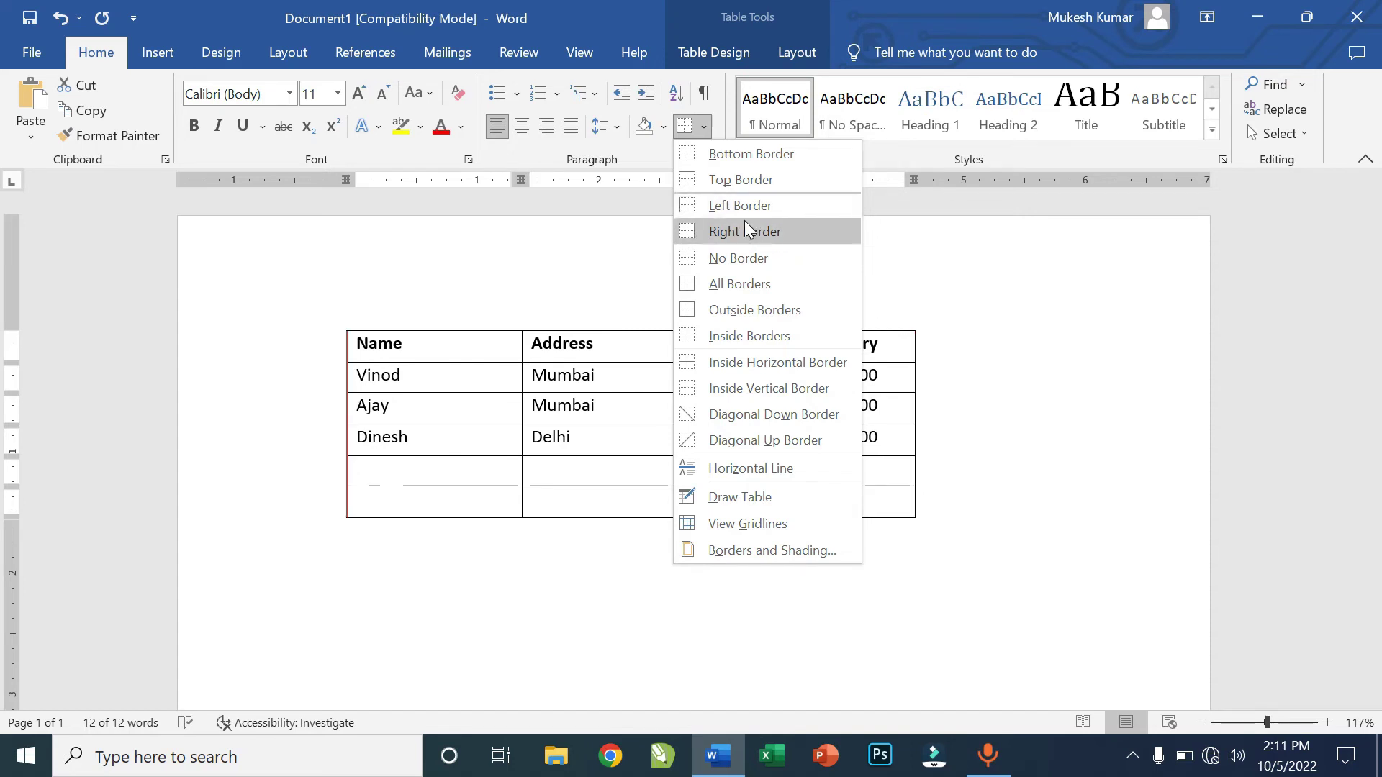
{"action": "left_click", "coordinate": [739, 285]}
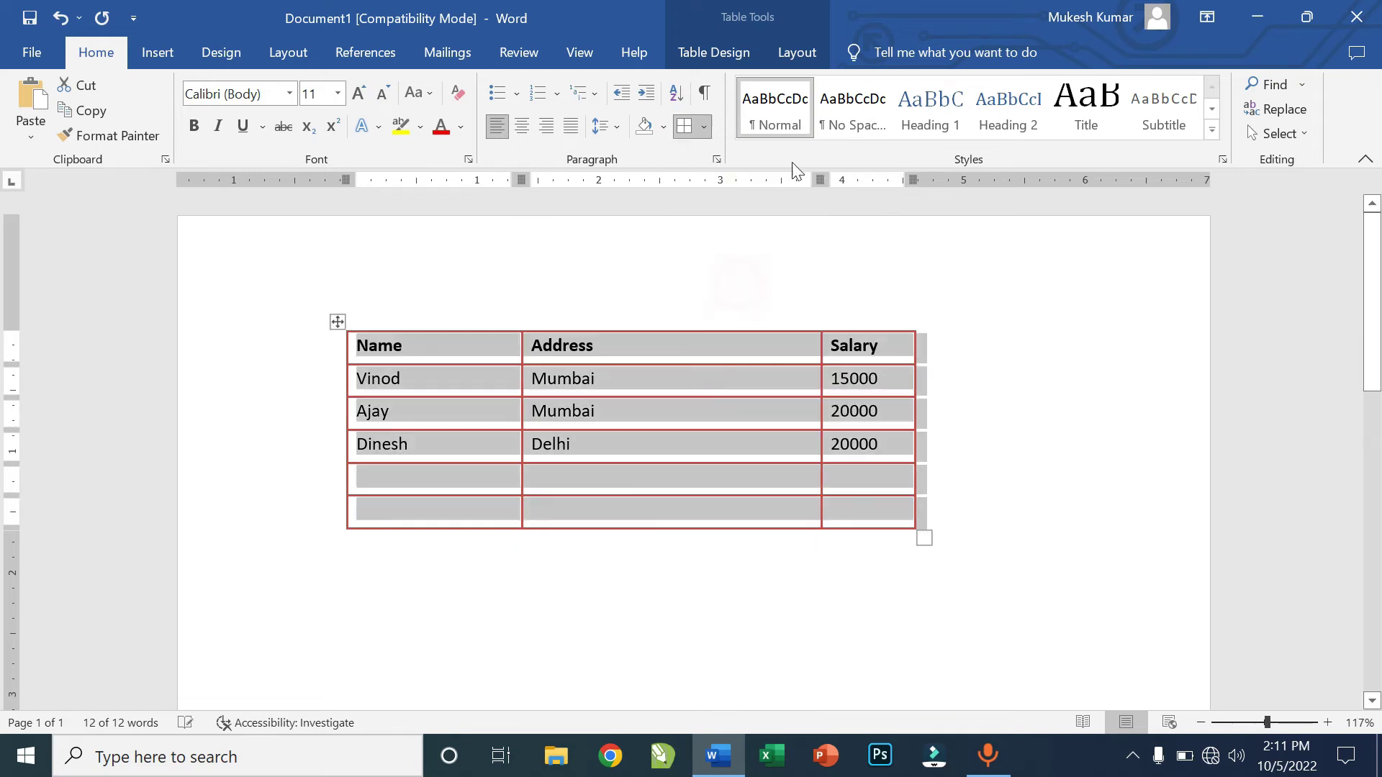
Change all borders of the table to the thin black ½ pt solid line style.
{"action": "left_click", "coordinate": [741, 52]}
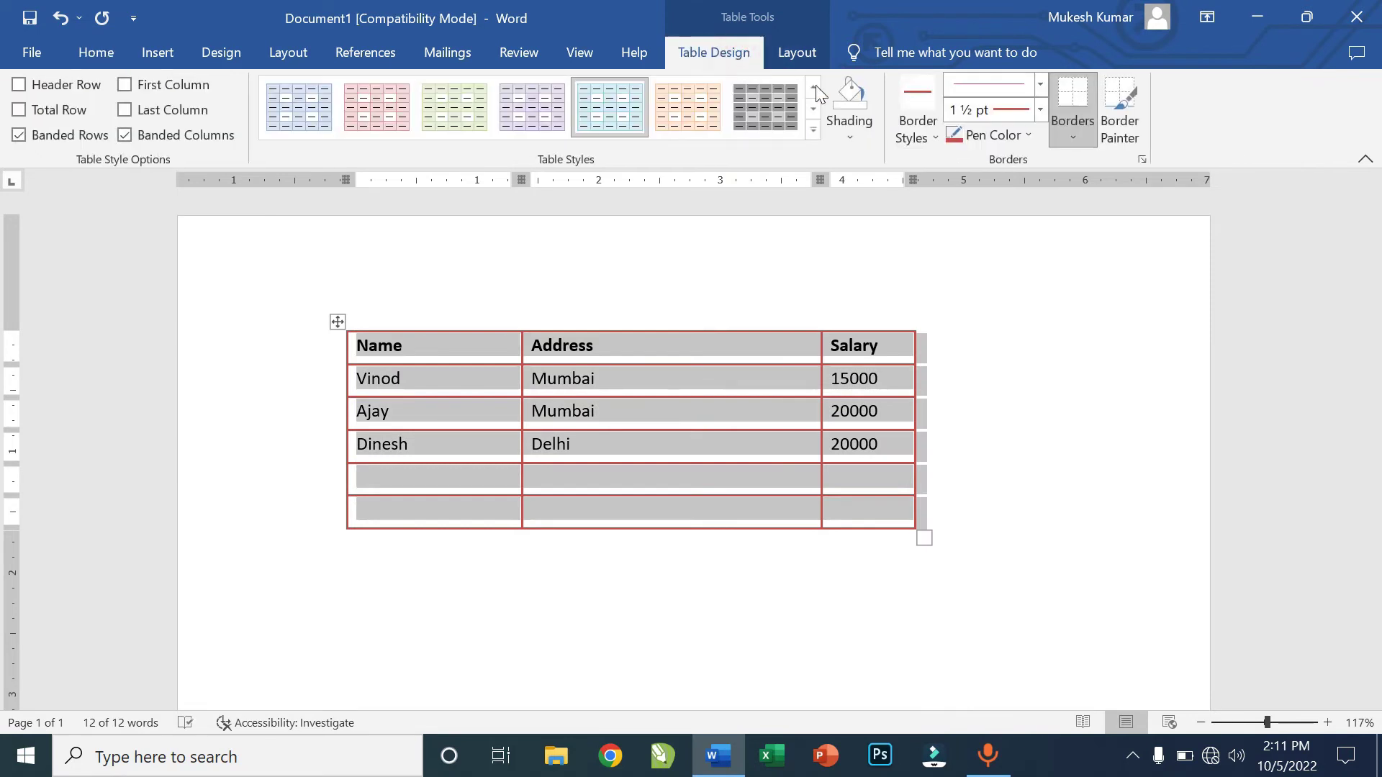
{"action": "left_click", "coordinate": [916, 137]}
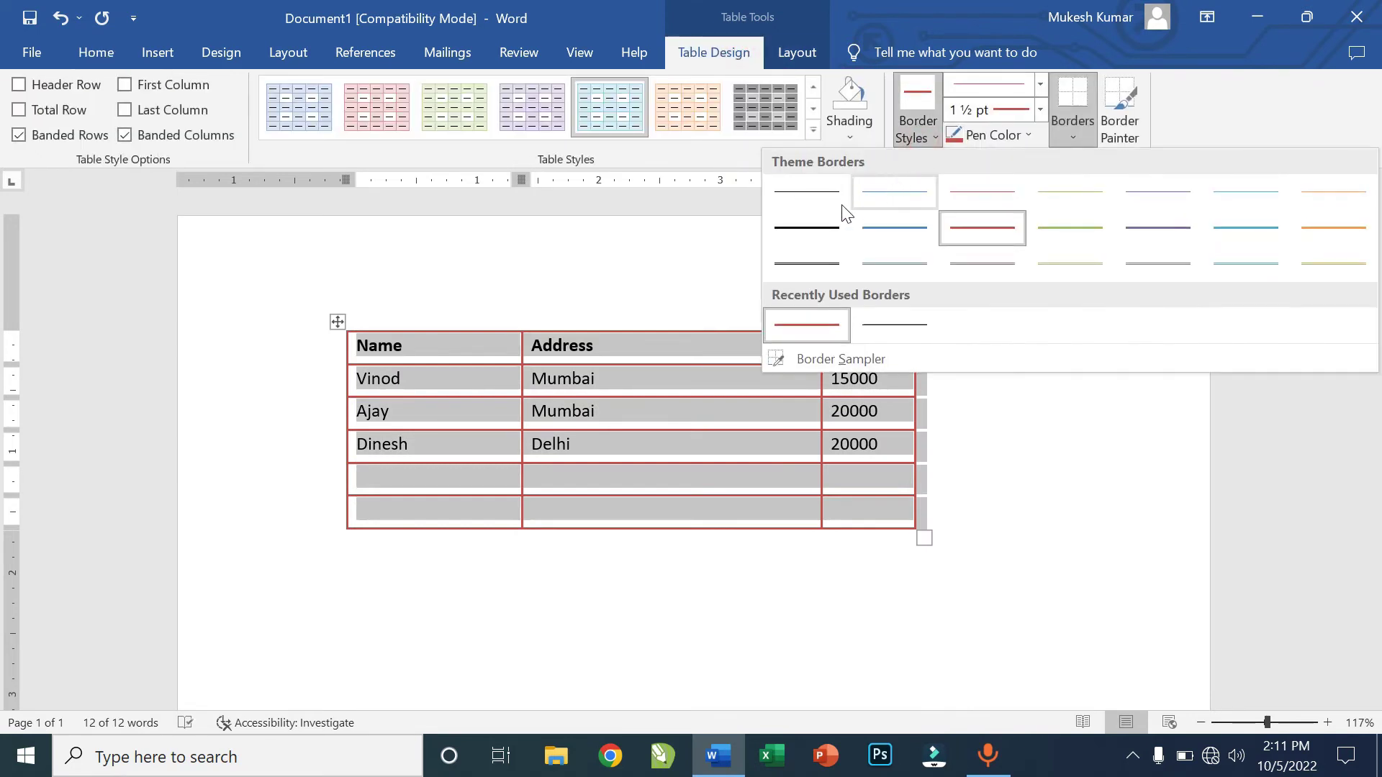
{"action": "left_click", "coordinate": [793, 202]}
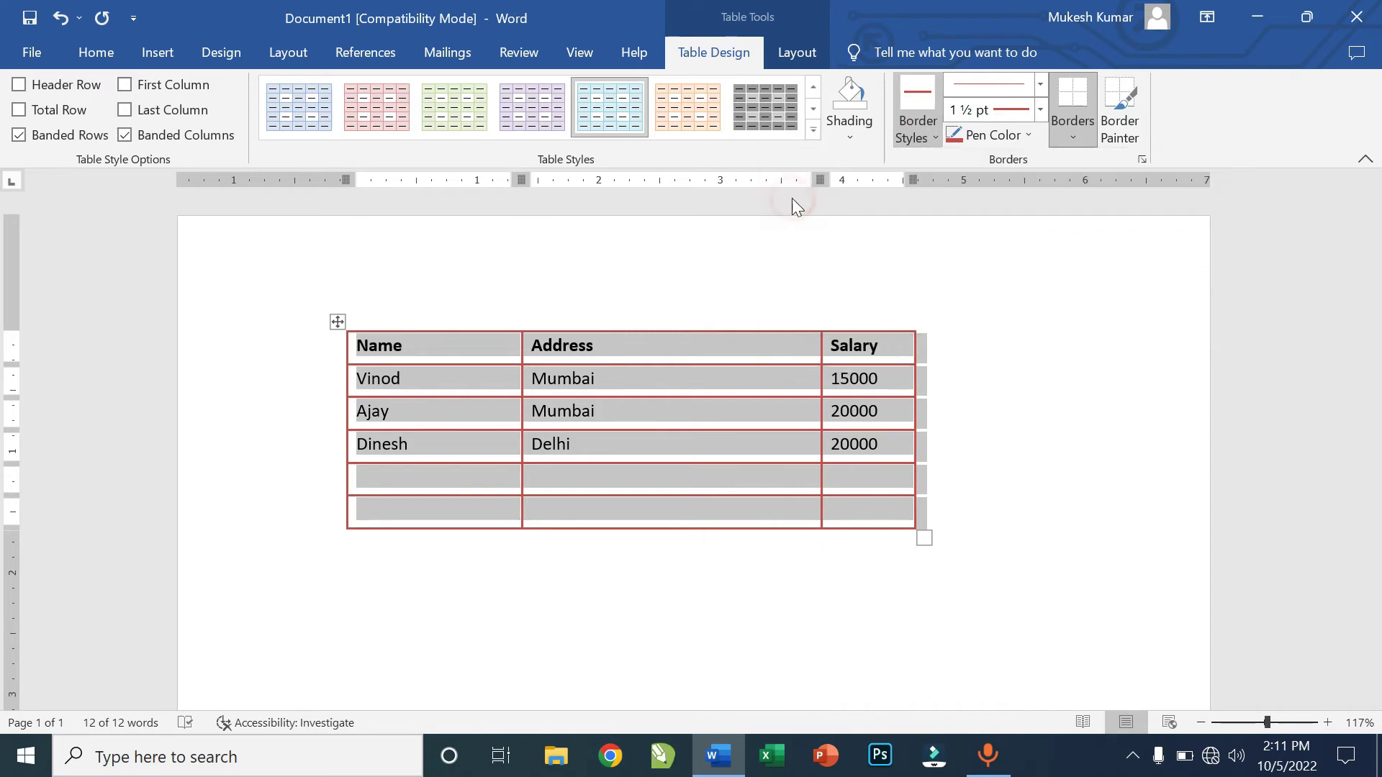
{"action": "left_click", "coordinate": [106, 54]}
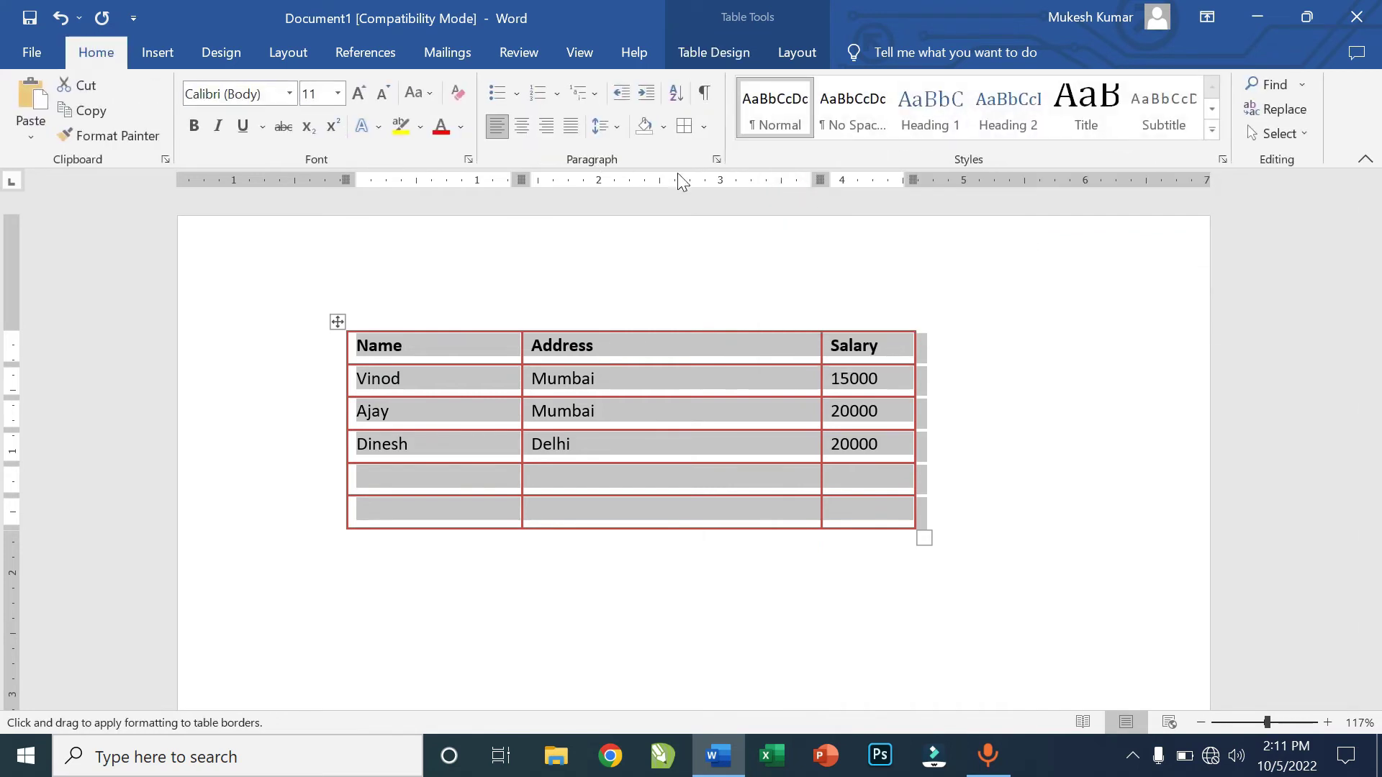
{"action": "left_click", "coordinate": [703, 131]}
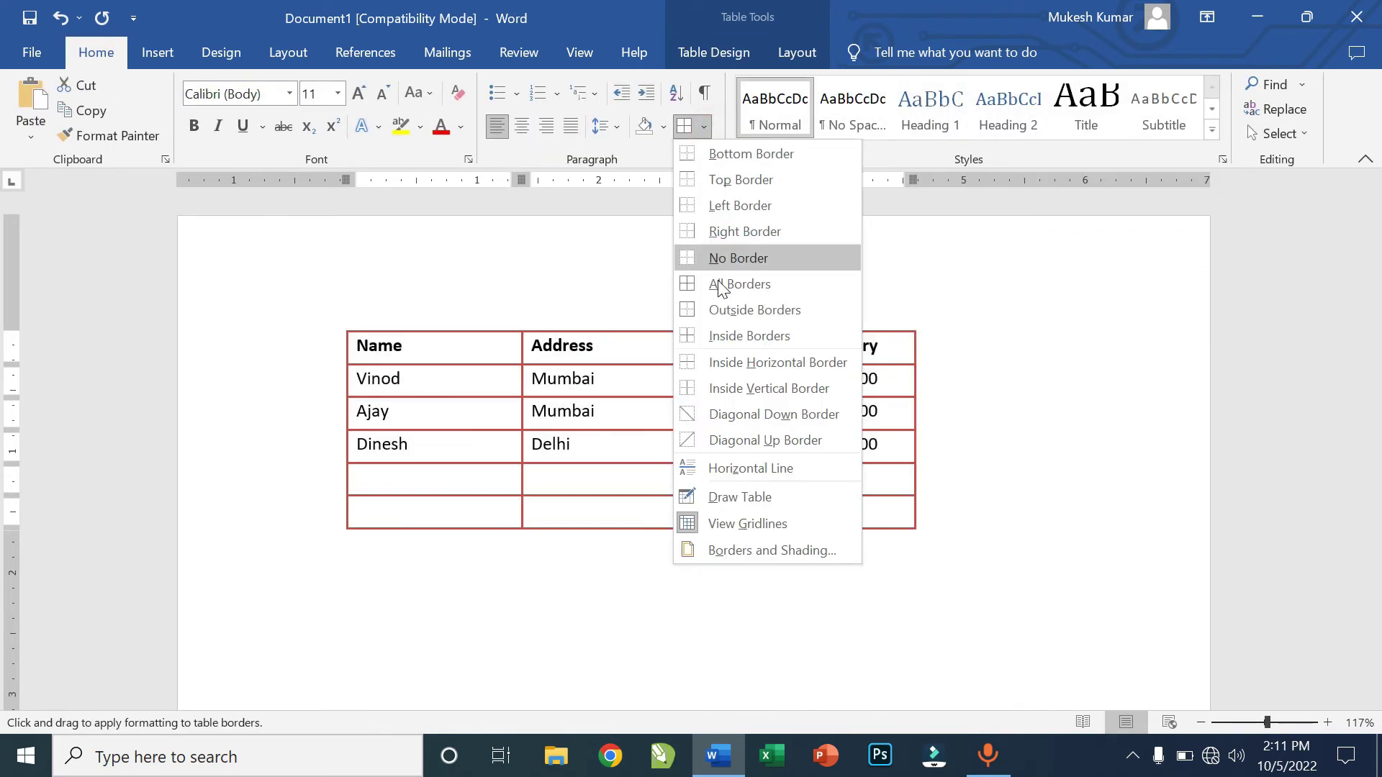
{"action": "left_click", "coordinate": [719, 281]}
{"action": "left_click", "coordinate": [641, 434]}
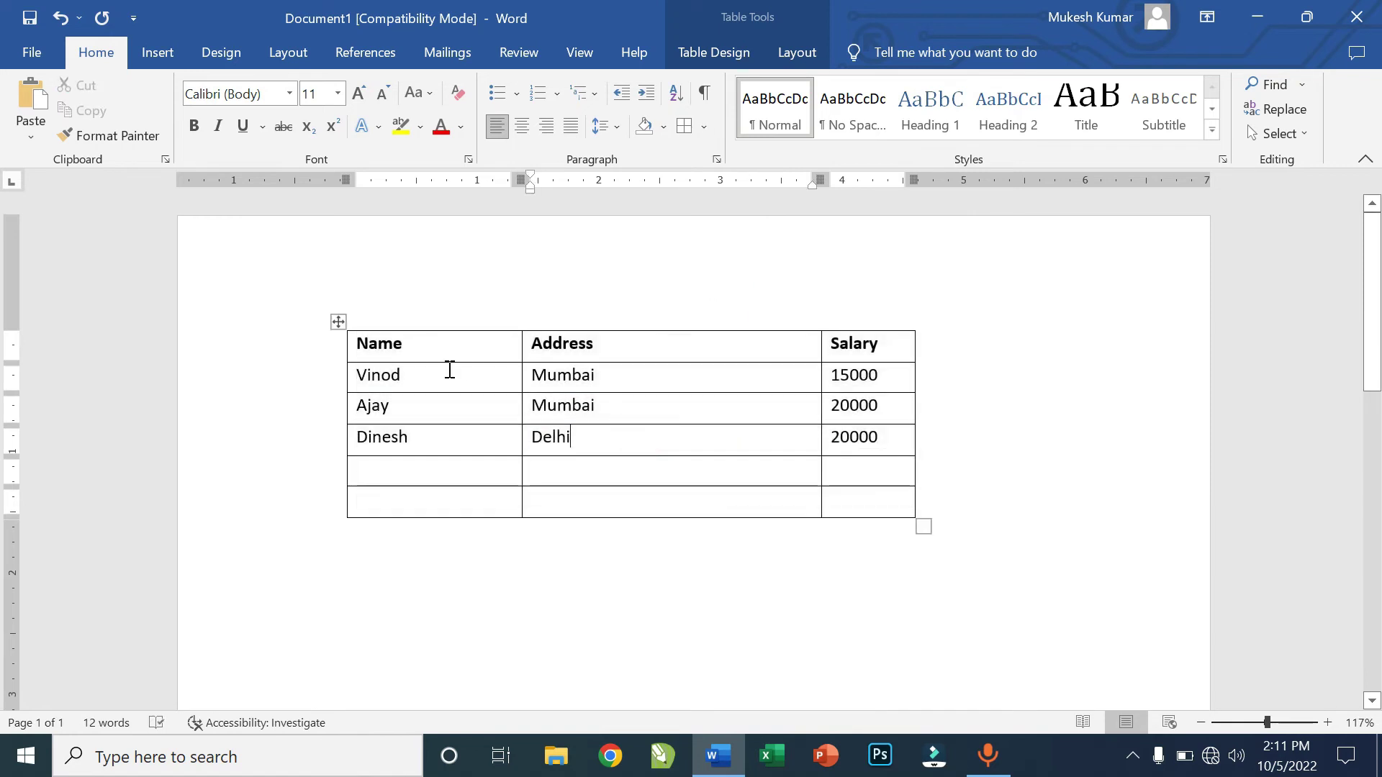
Remove all borders from the whole table.
{"action": "left_click", "coordinate": [338, 317]}
{"action": "left_click", "coordinate": [713, 52]}
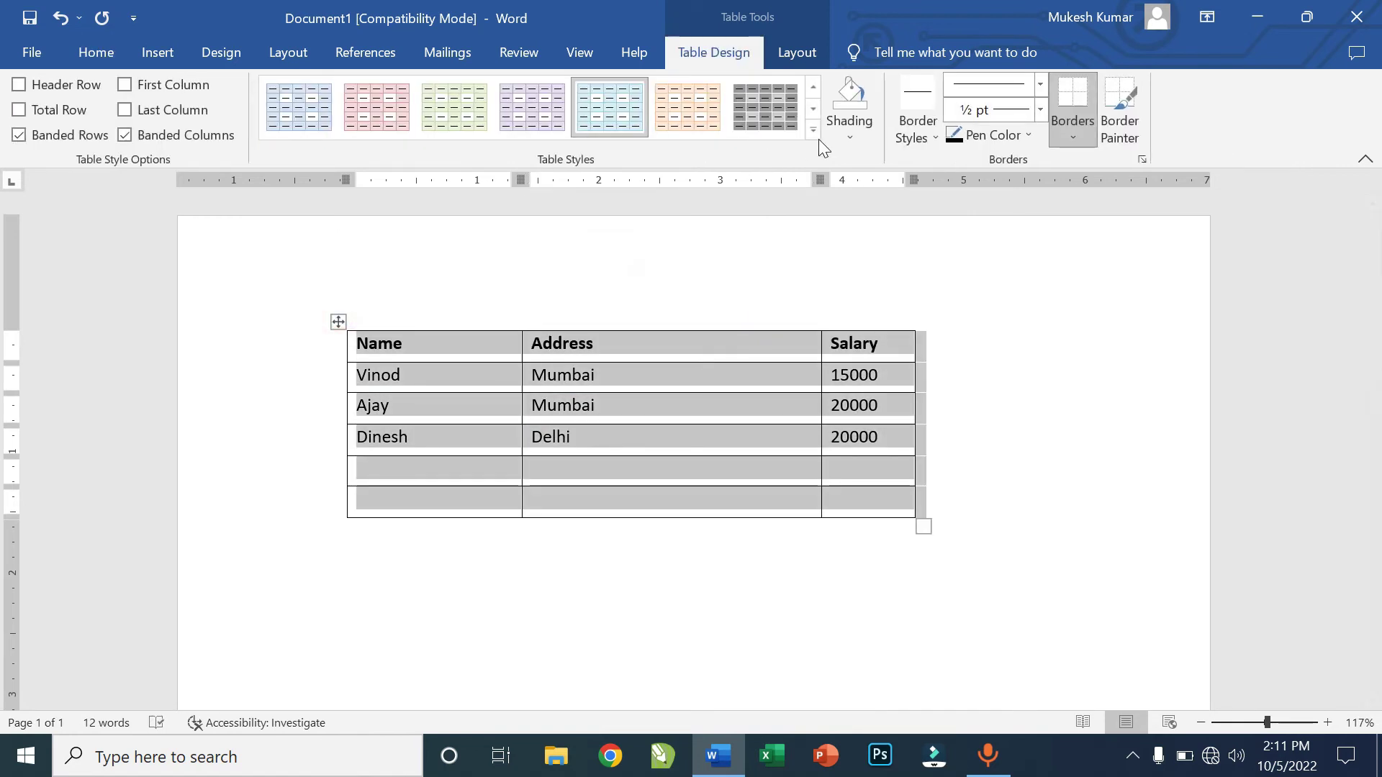
{"action": "left_click", "coordinate": [1040, 110]}
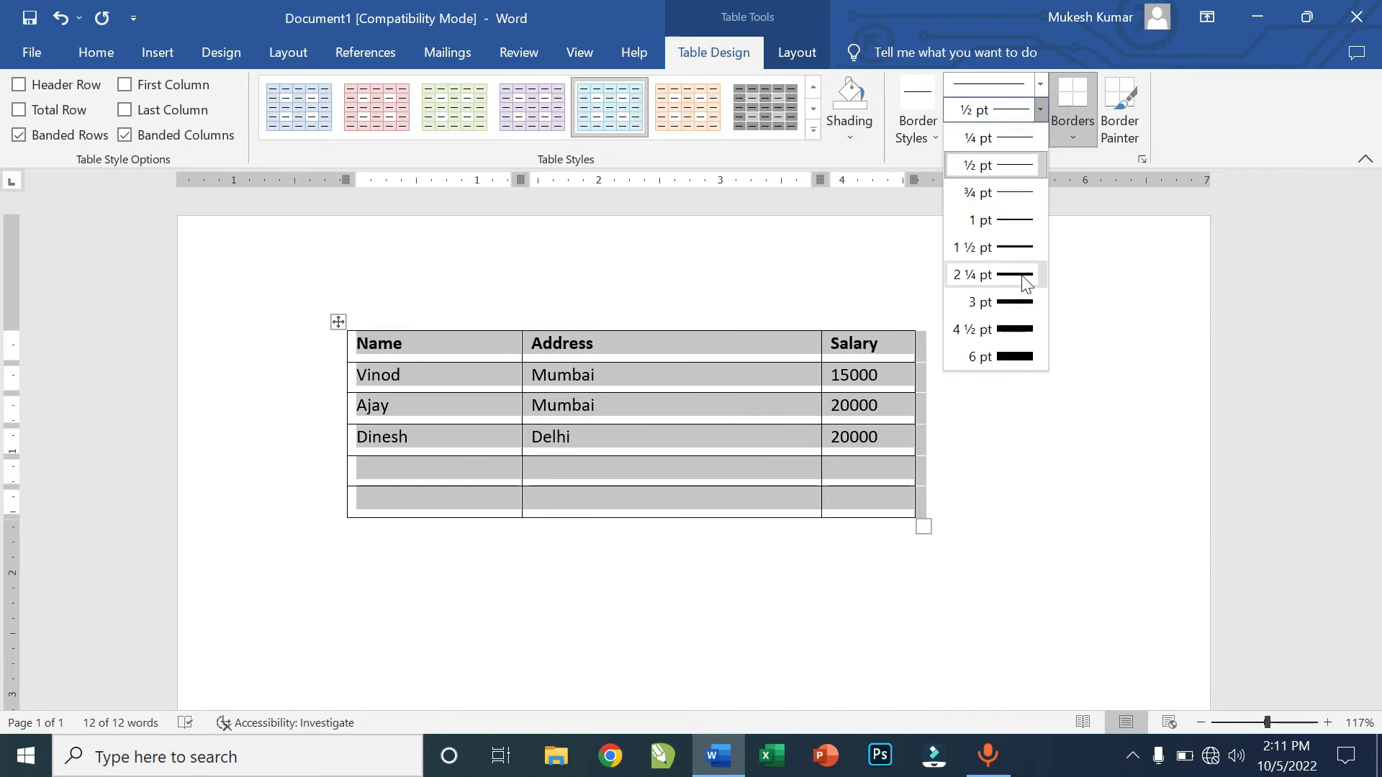
{"action": "left_click", "coordinate": [1200, 87]}
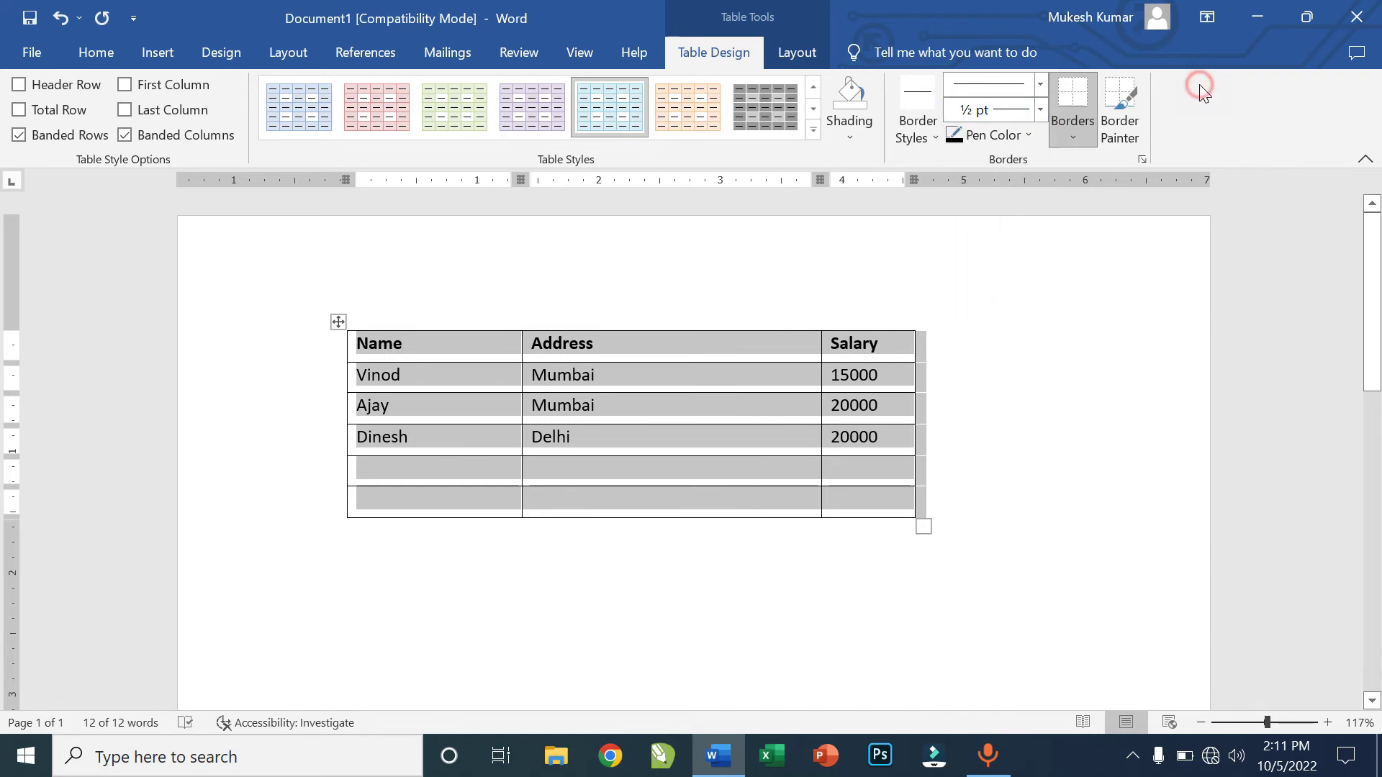
{"action": "left_click", "coordinate": [1065, 140]}
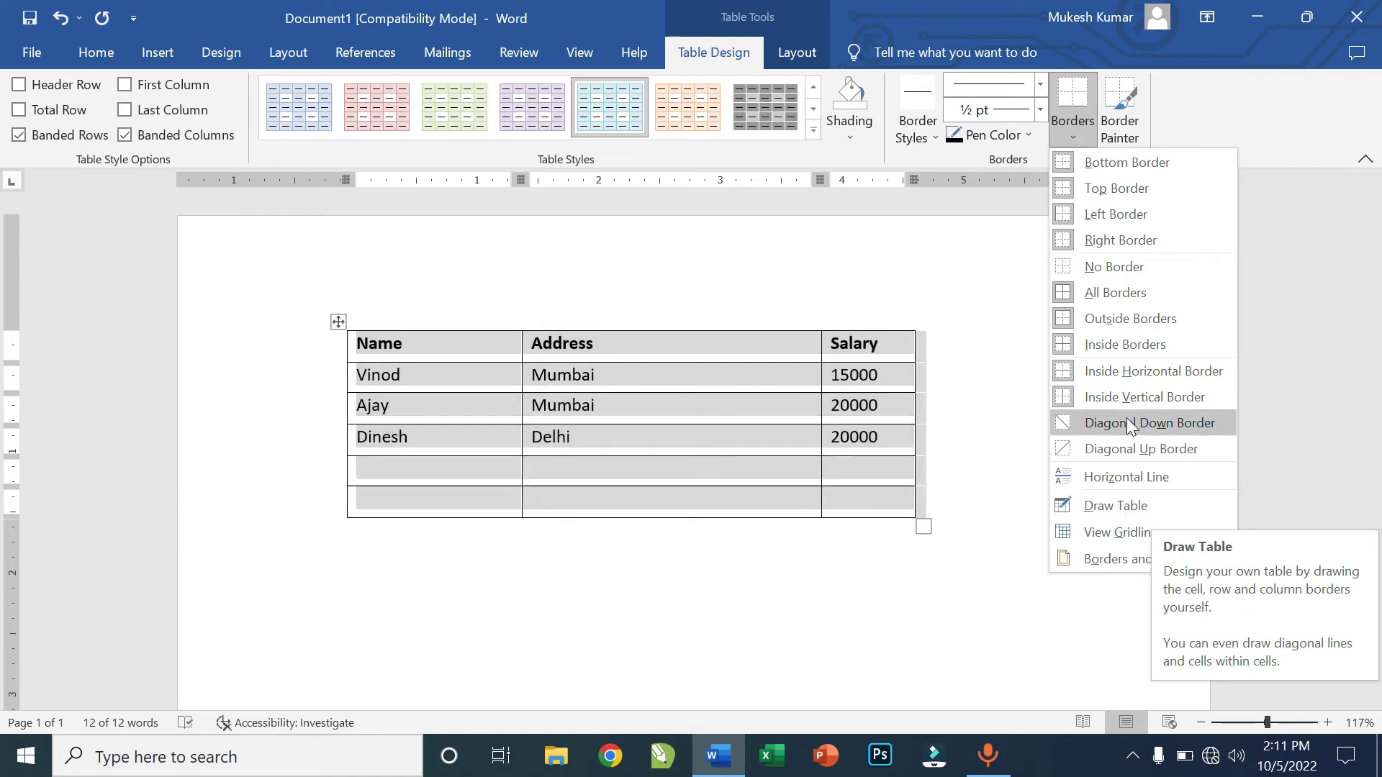
{"action": "left_click", "coordinate": [1090, 265]}
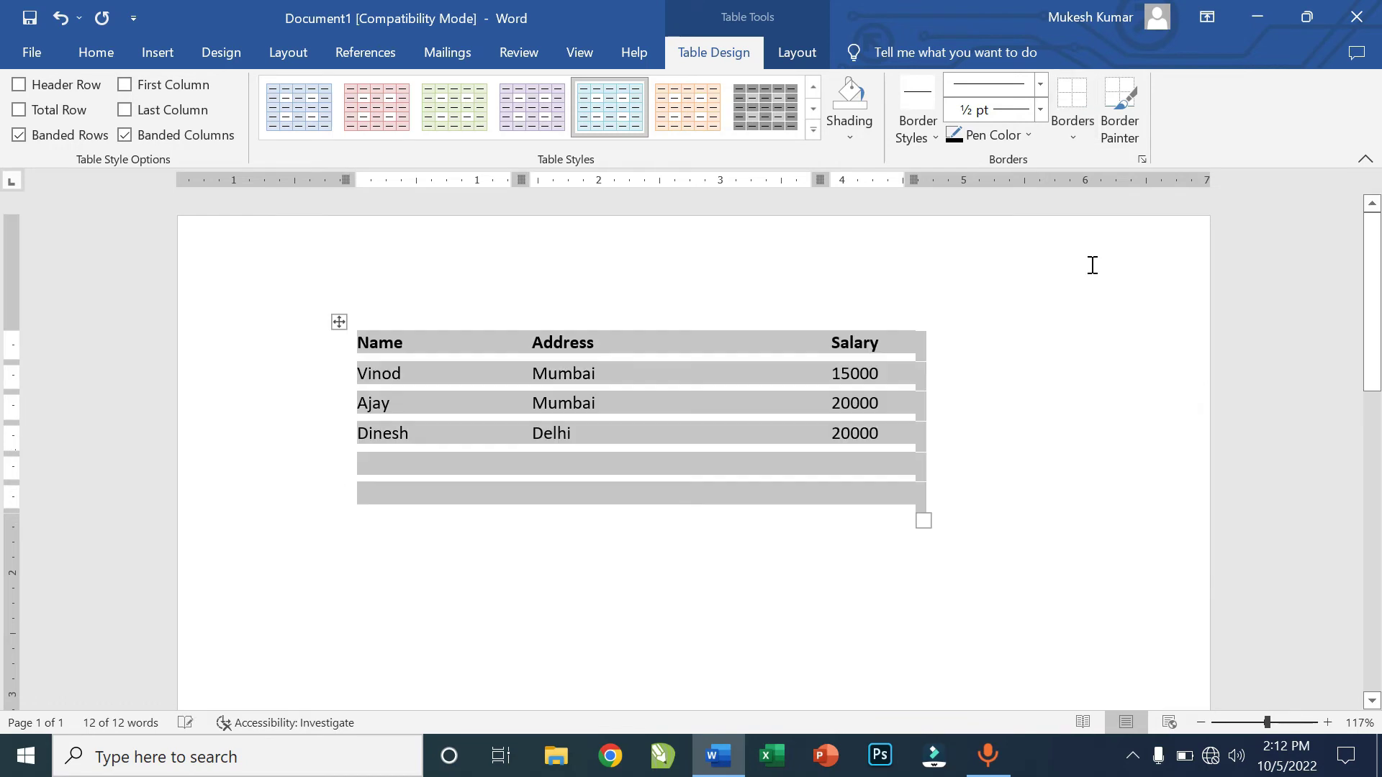
{"action": "left_click", "coordinate": [1045, 447]}
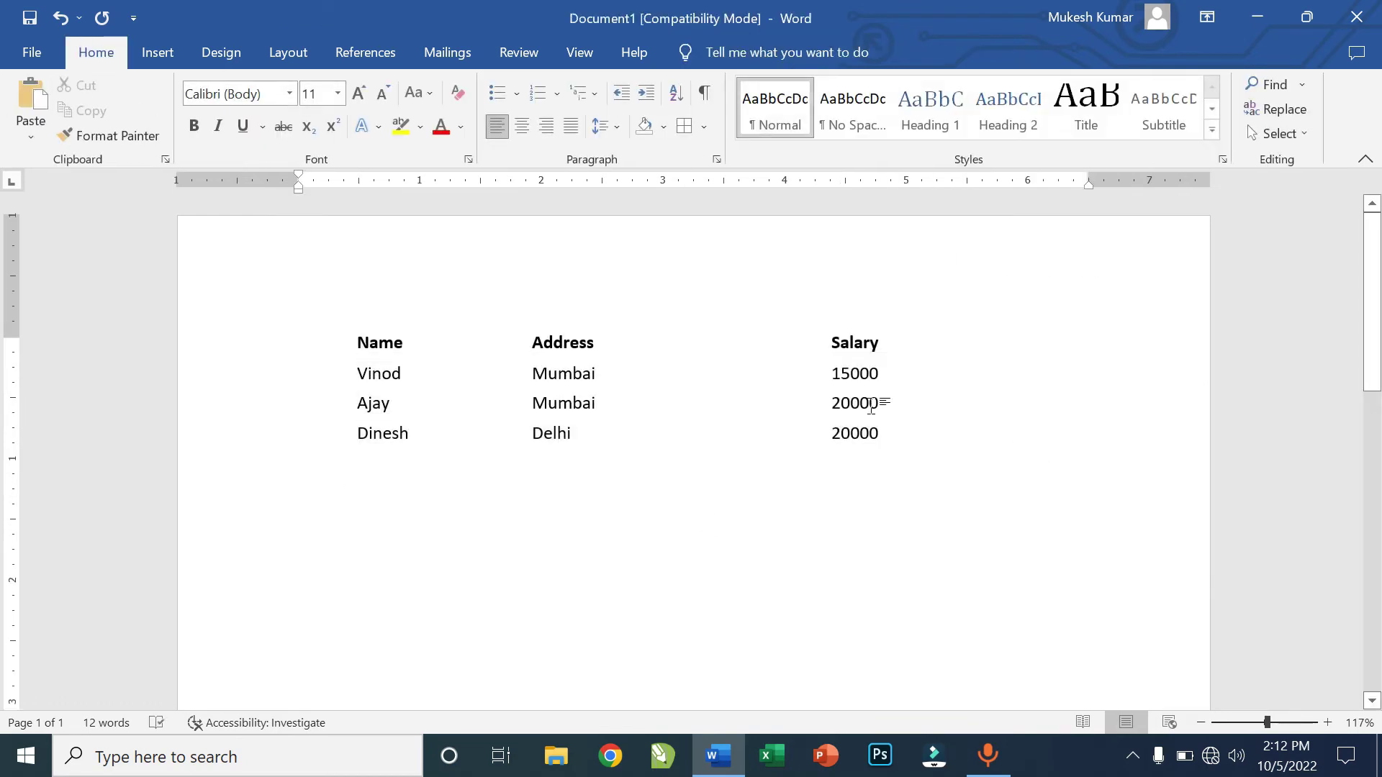
Put all borders back on the whole table with the black ½ pt line.
{"action": "left_click", "coordinate": [339, 322]}
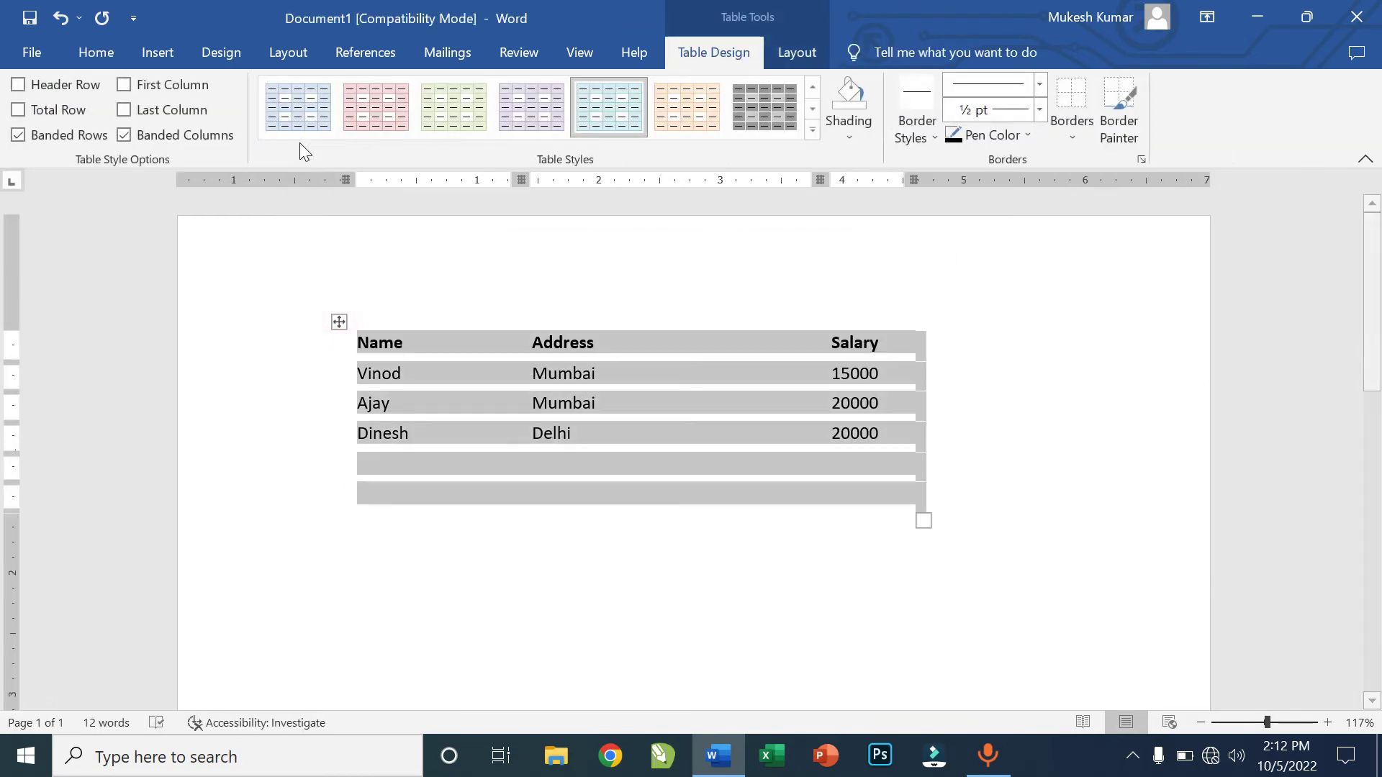
{"action": "left_click", "coordinate": [1073, 136]}
{"action": "left_click", "coordinate": [1108, 292]}
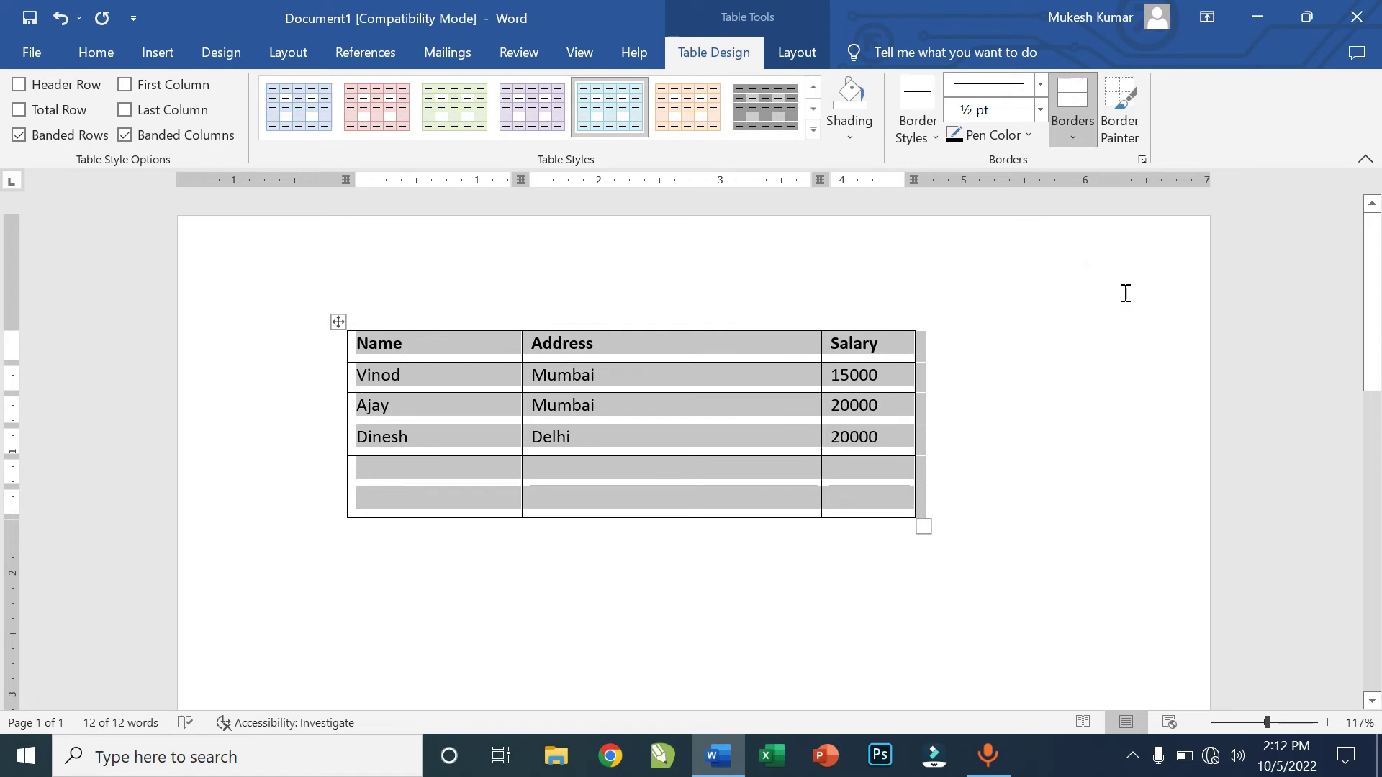
{"action": "left_click", "coordinate": [635, 357]}
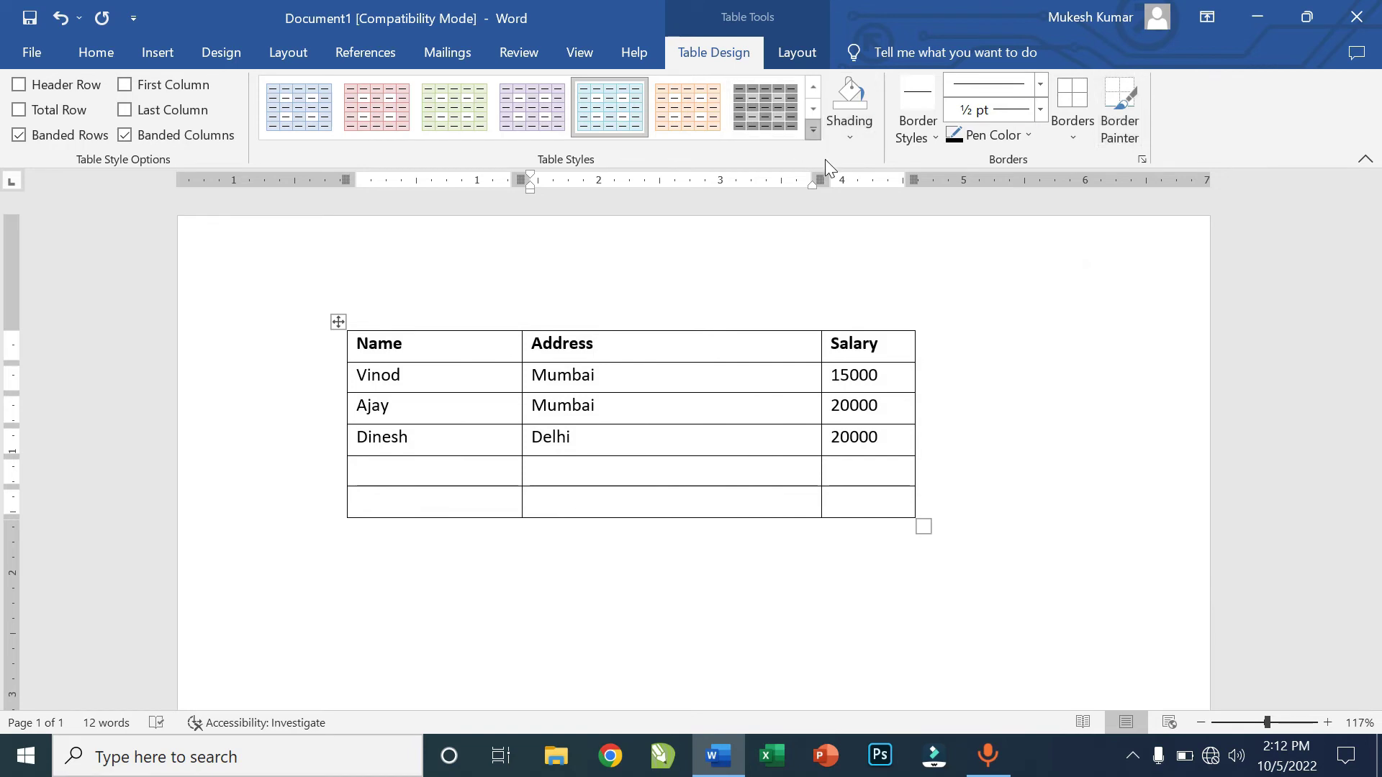
Delete the entire Salary column through the Delete Cells options, and undo the deletion.
{"action": "key", "text": "ctrl+a"}
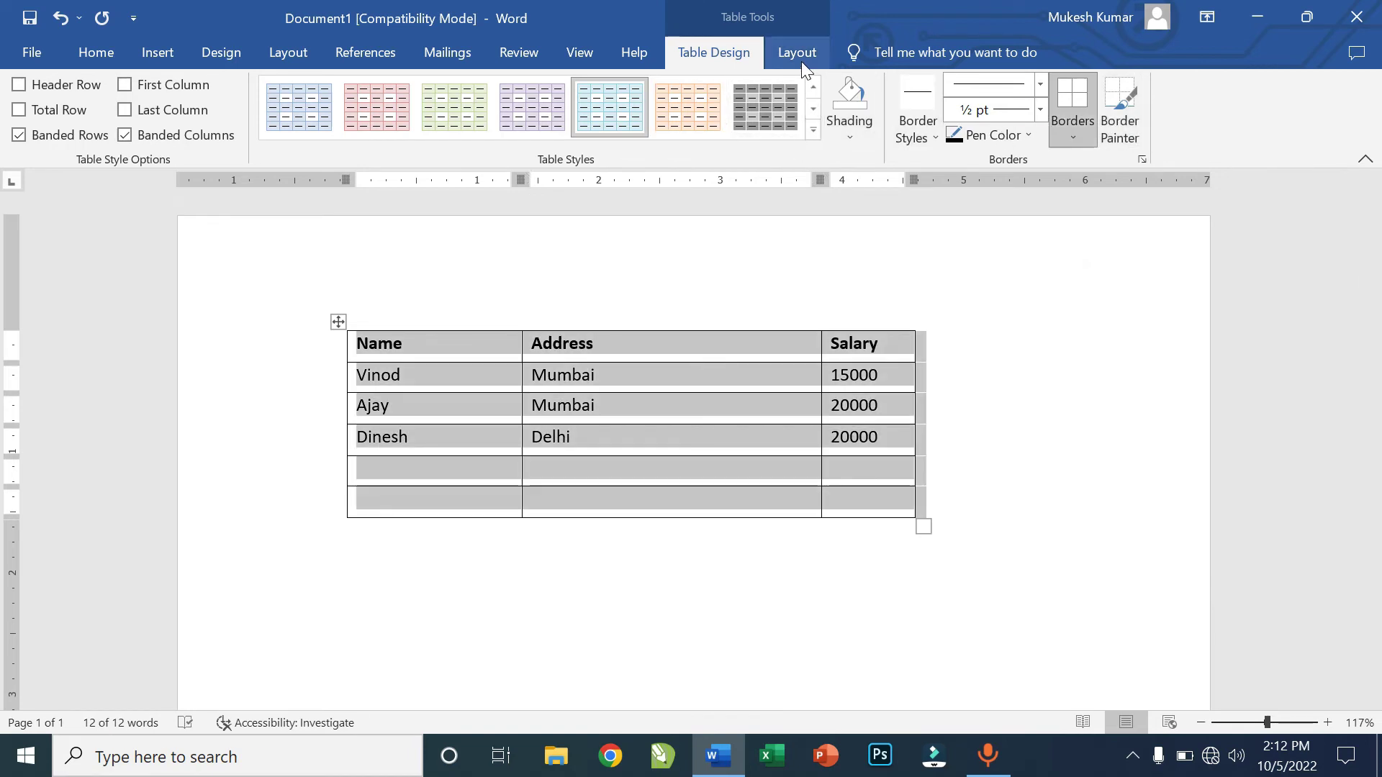
{"action": "left_click", "coordinate": [801, 60]}
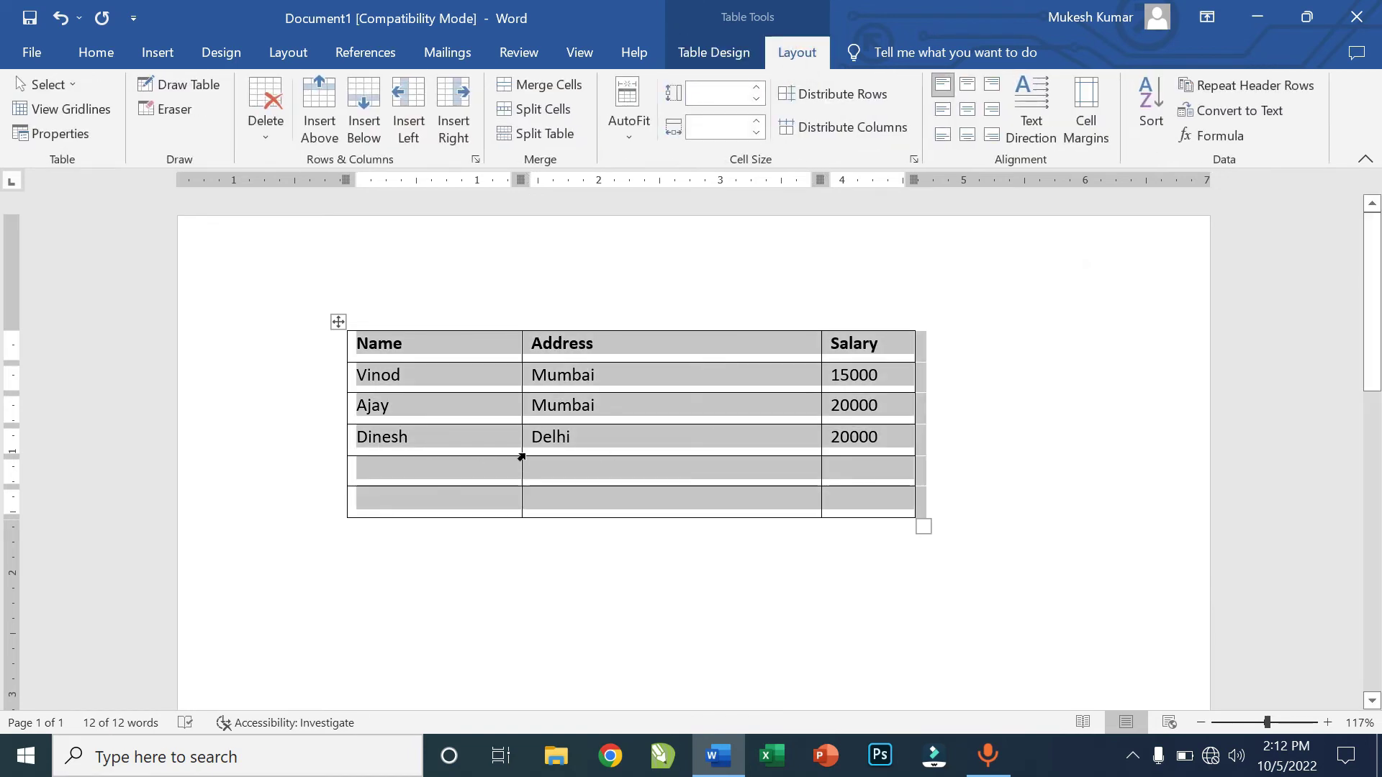
{"action": "left_click", "coordinate": [623, 408]}
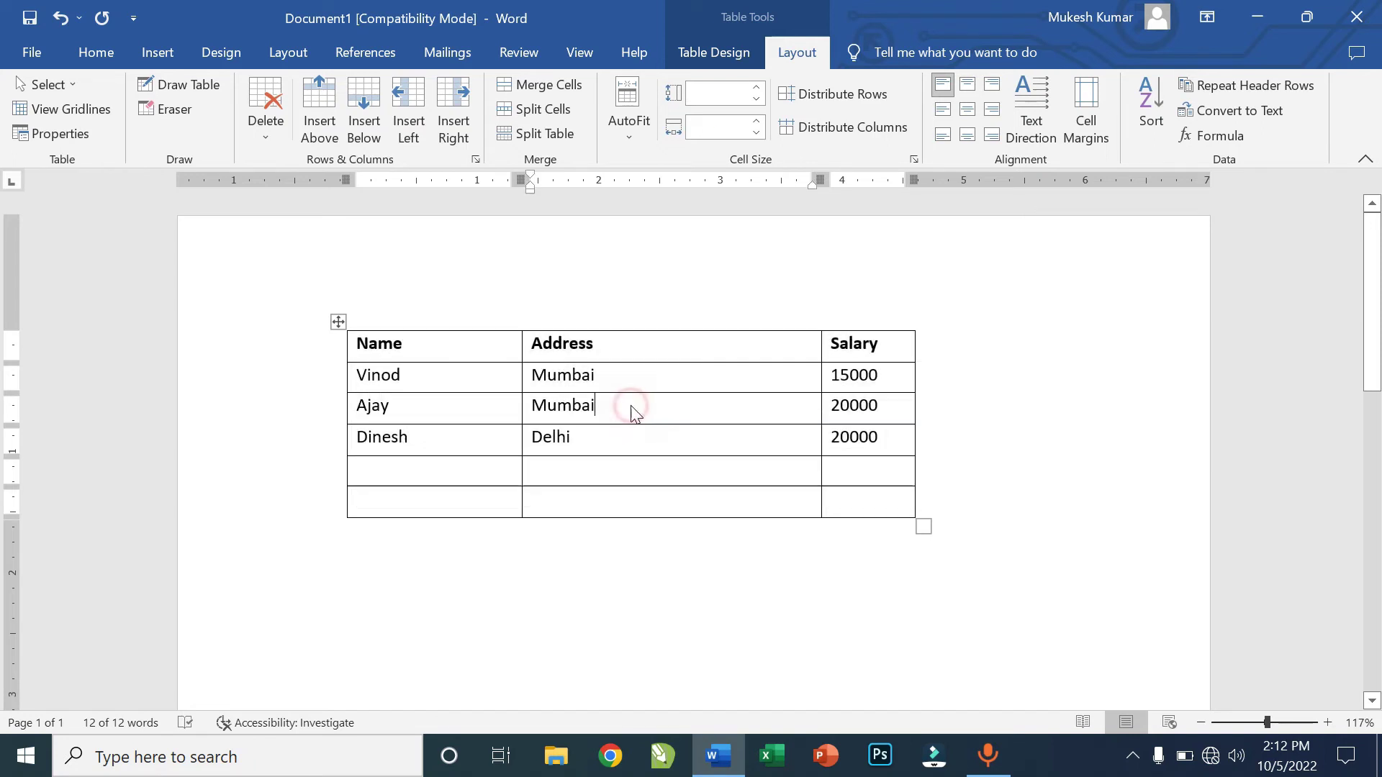
{"action": "left_click", "coordinate": [890, 348]}
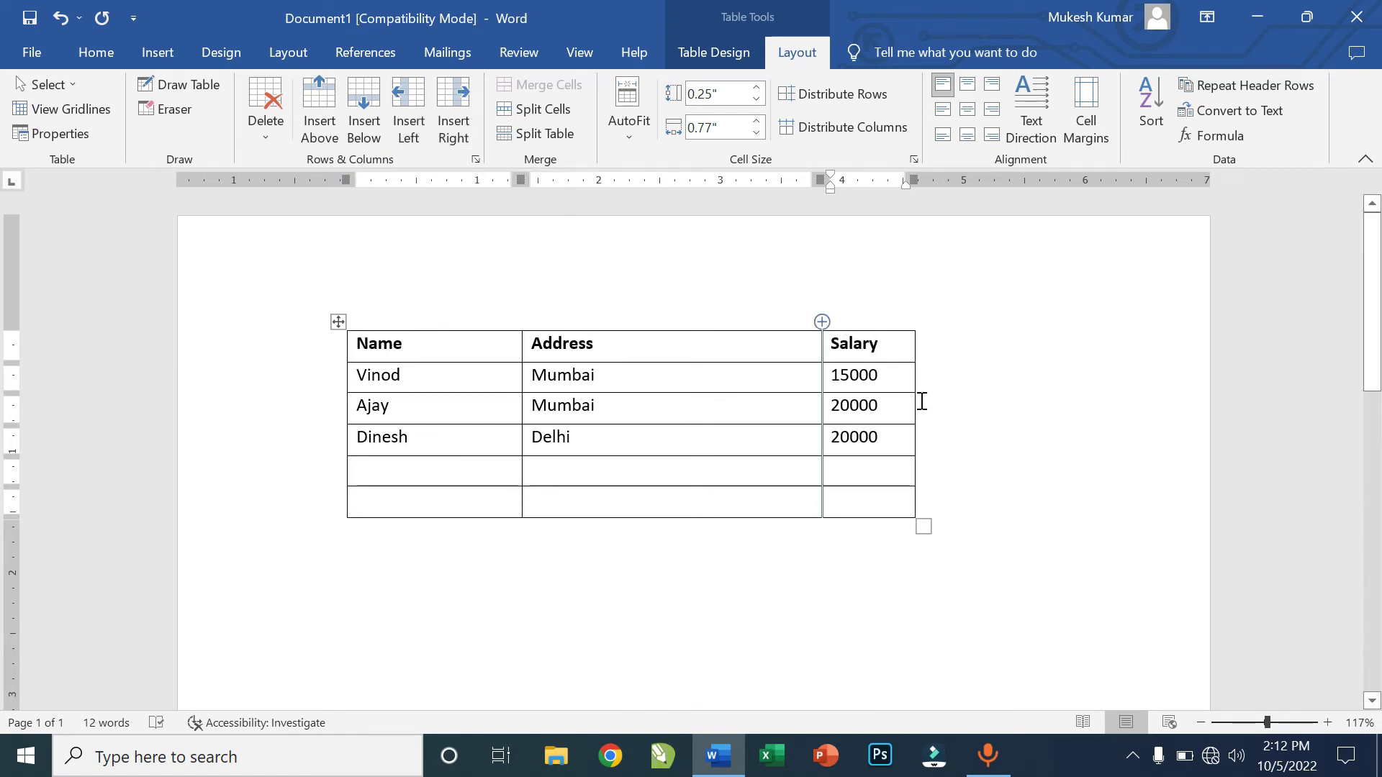
{"action": "left_click", "coordinate": [884, 343]}
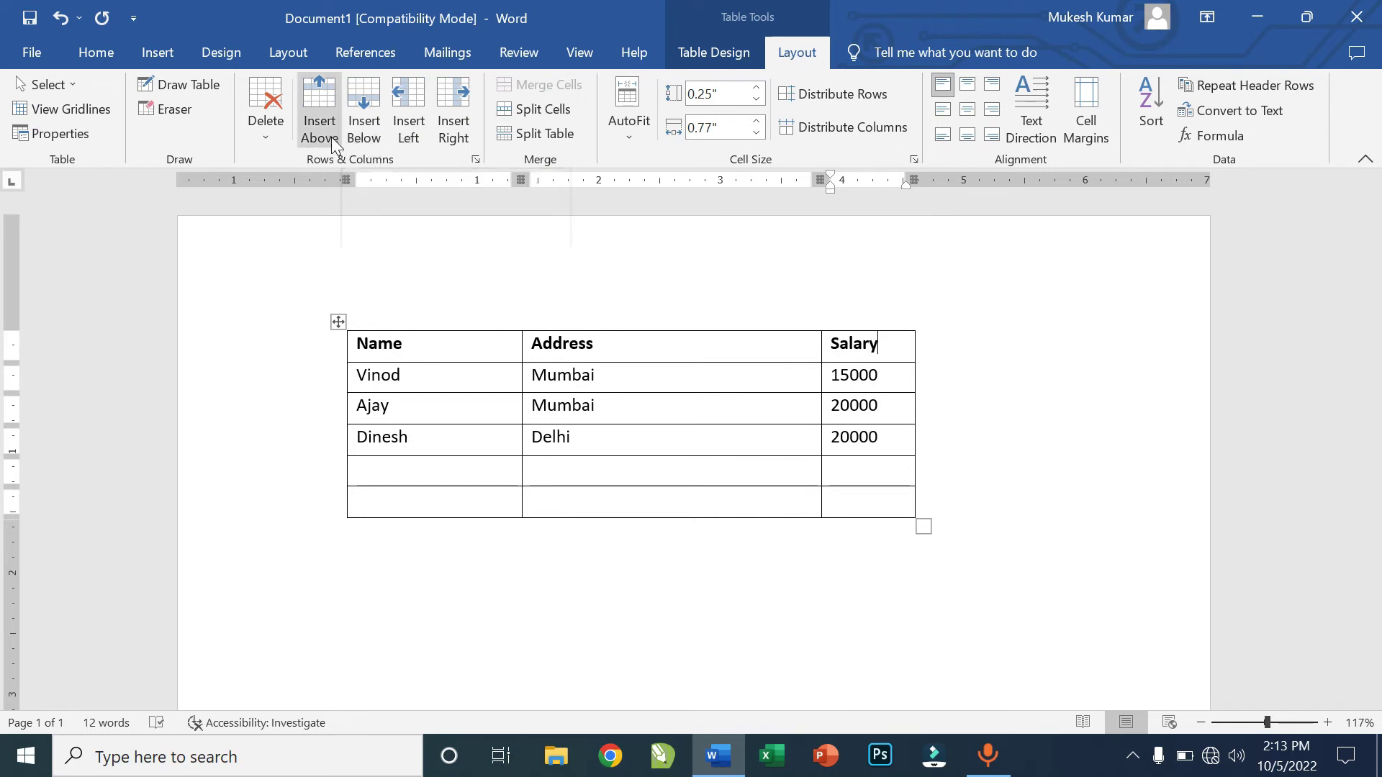
{"action": "left_click", "coordinate": [281, 113]}
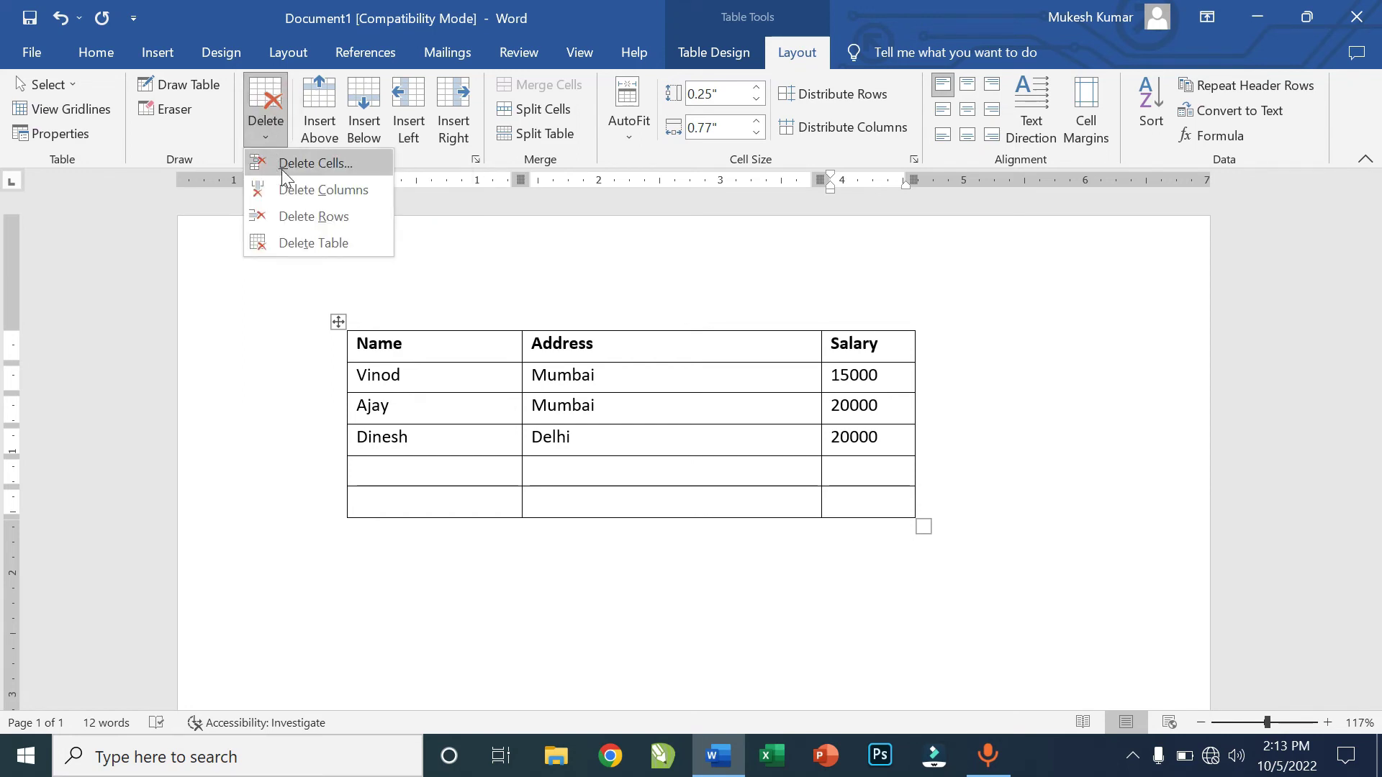
{"action": "left_click", "coordinate": [282, 170]}
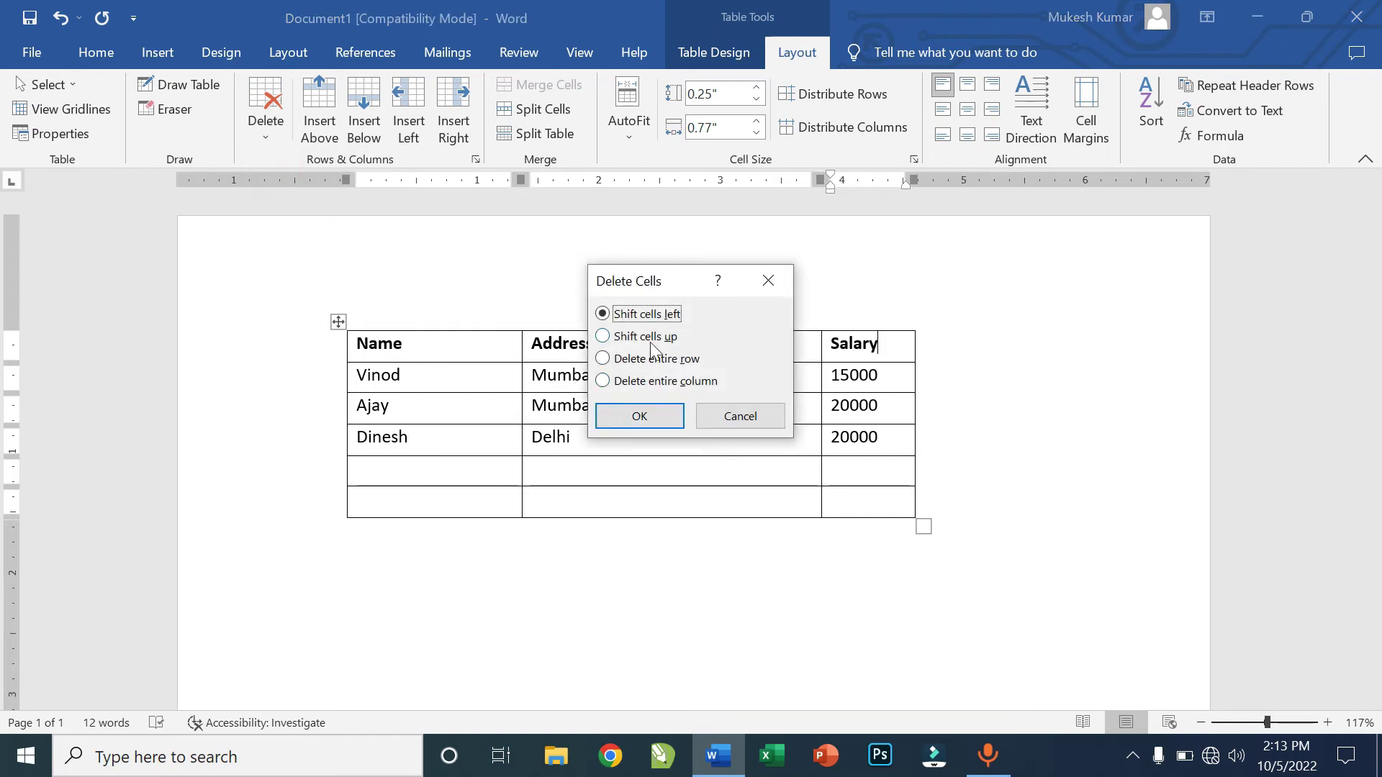
{"action": "left_click", "coordinate": [605, 359]}
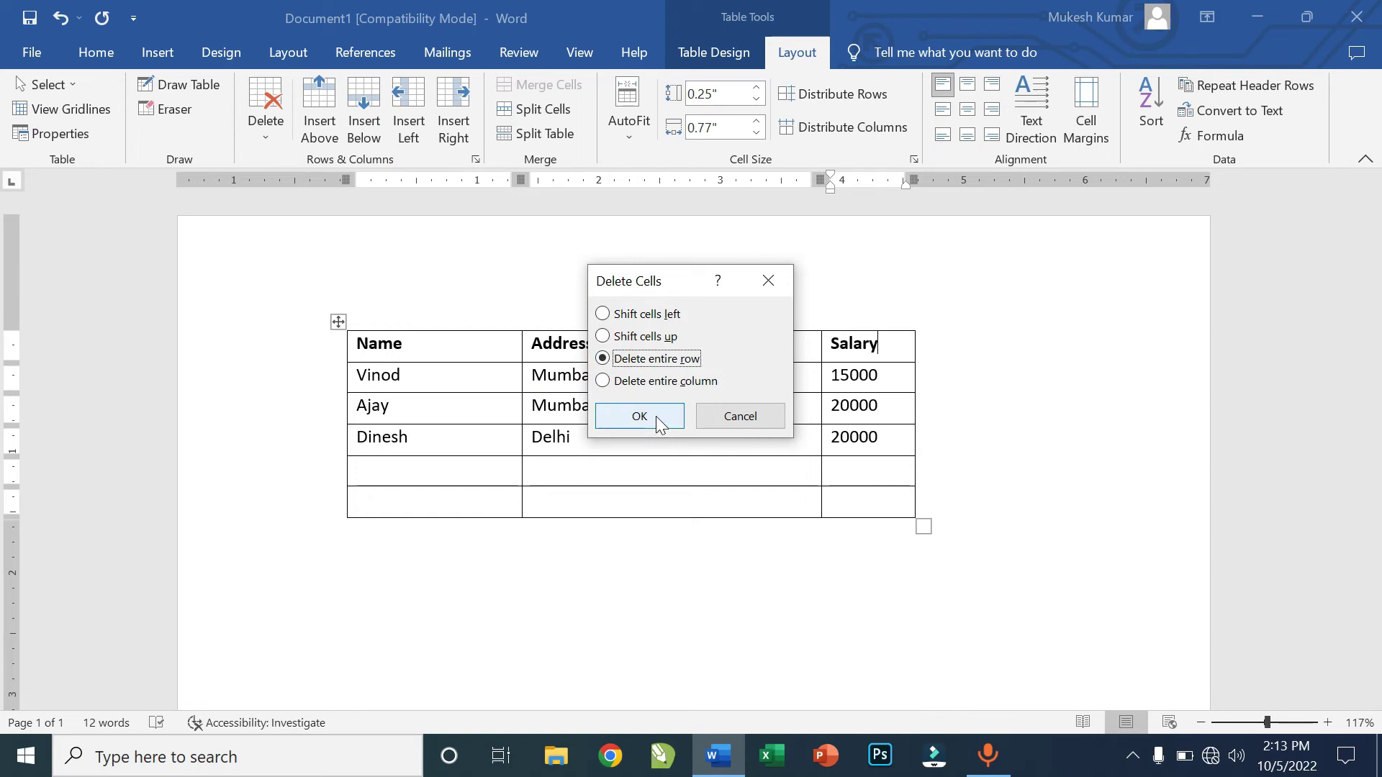
{"action": "left_click", "coordinate": [657, 384]}
{"action": "left_click", "coordinate": [651, 417]}
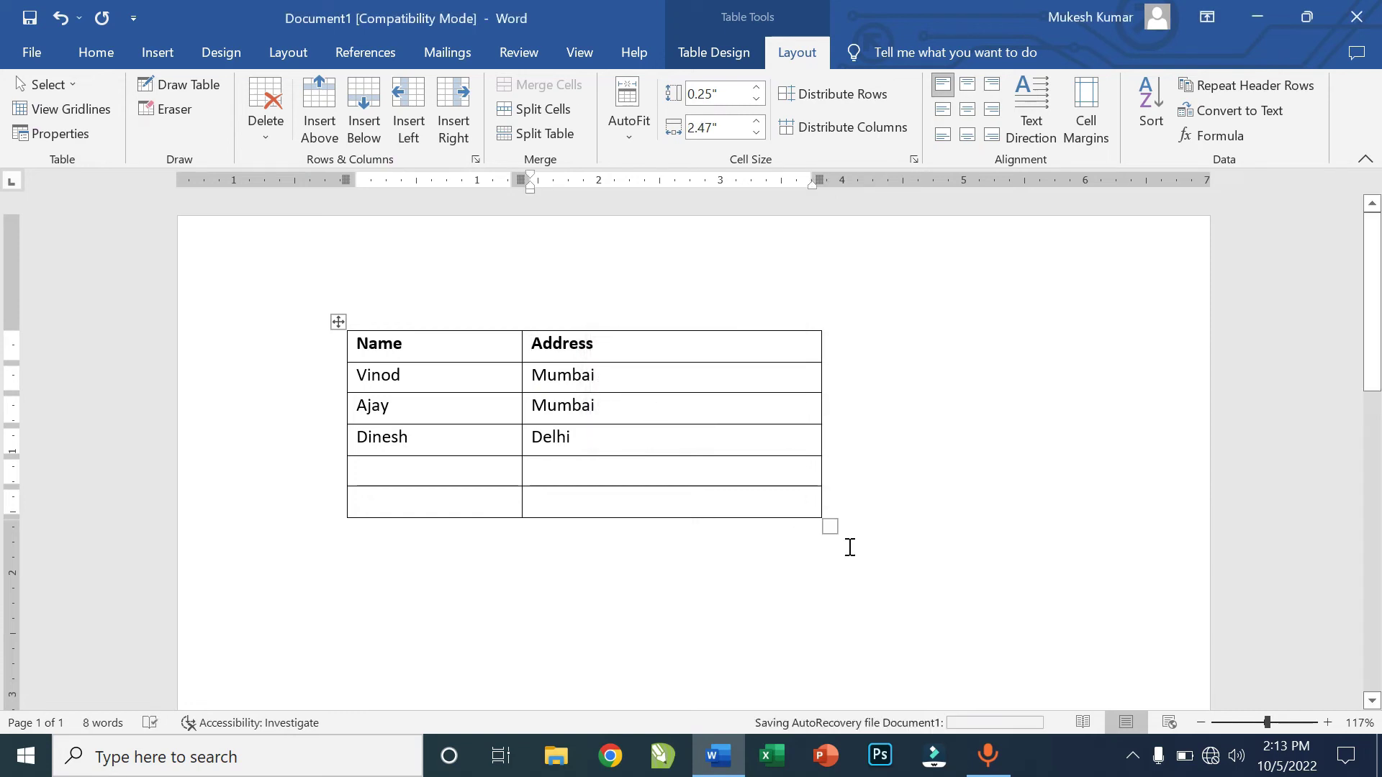
{"action": "key", "text": "ctrl+z"}
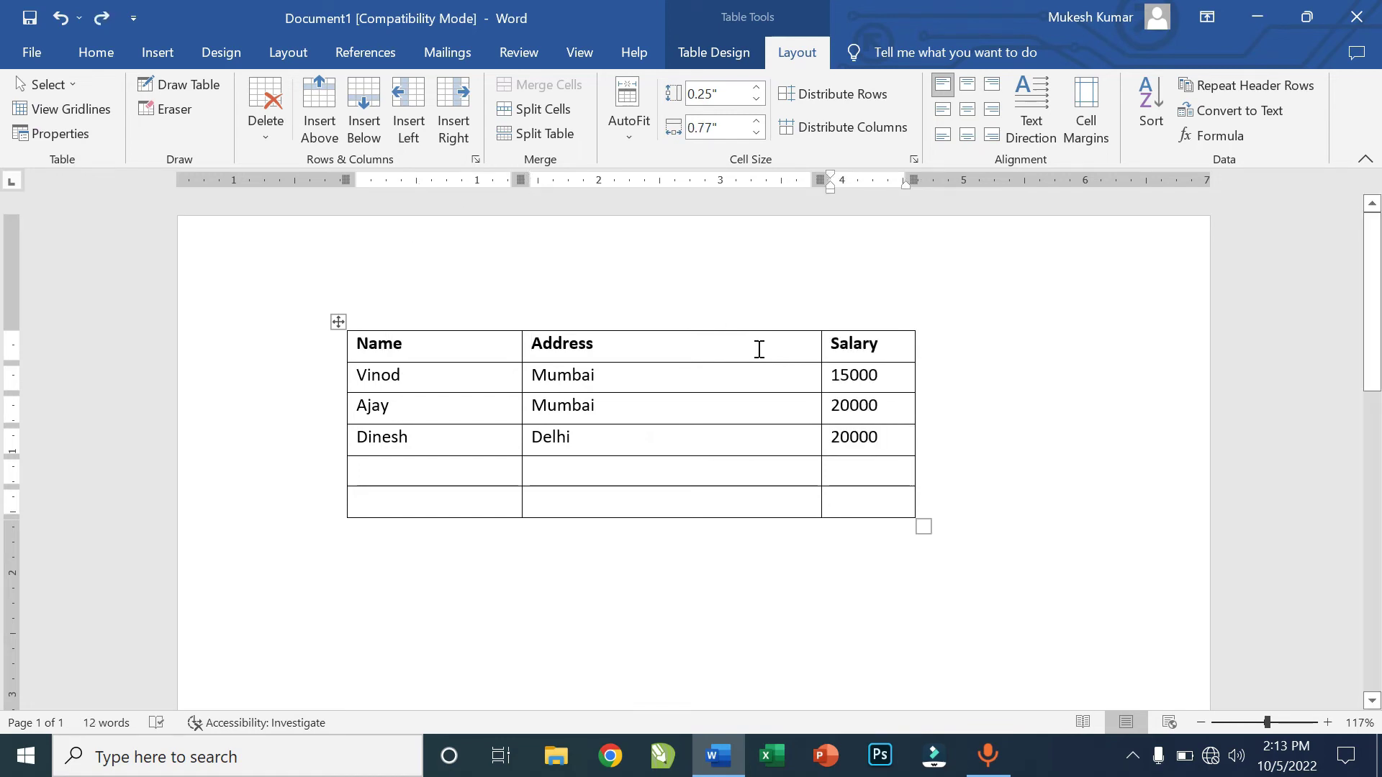
Insert a new column to the right of the Salary column and enter the heading Date.
{"action": "left_click", "coordinate": [265, 126]}
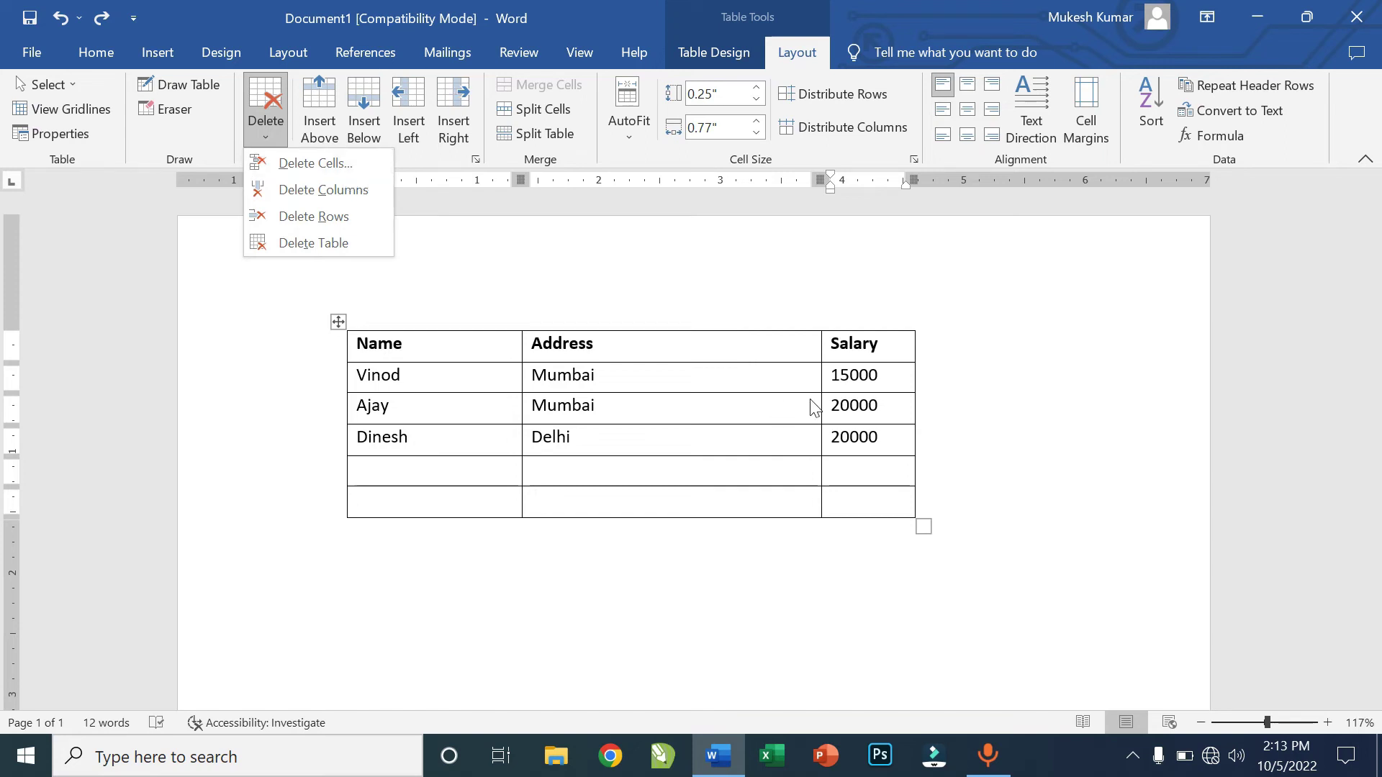
{"action": "left_click", "coordinate": [891, 347]}
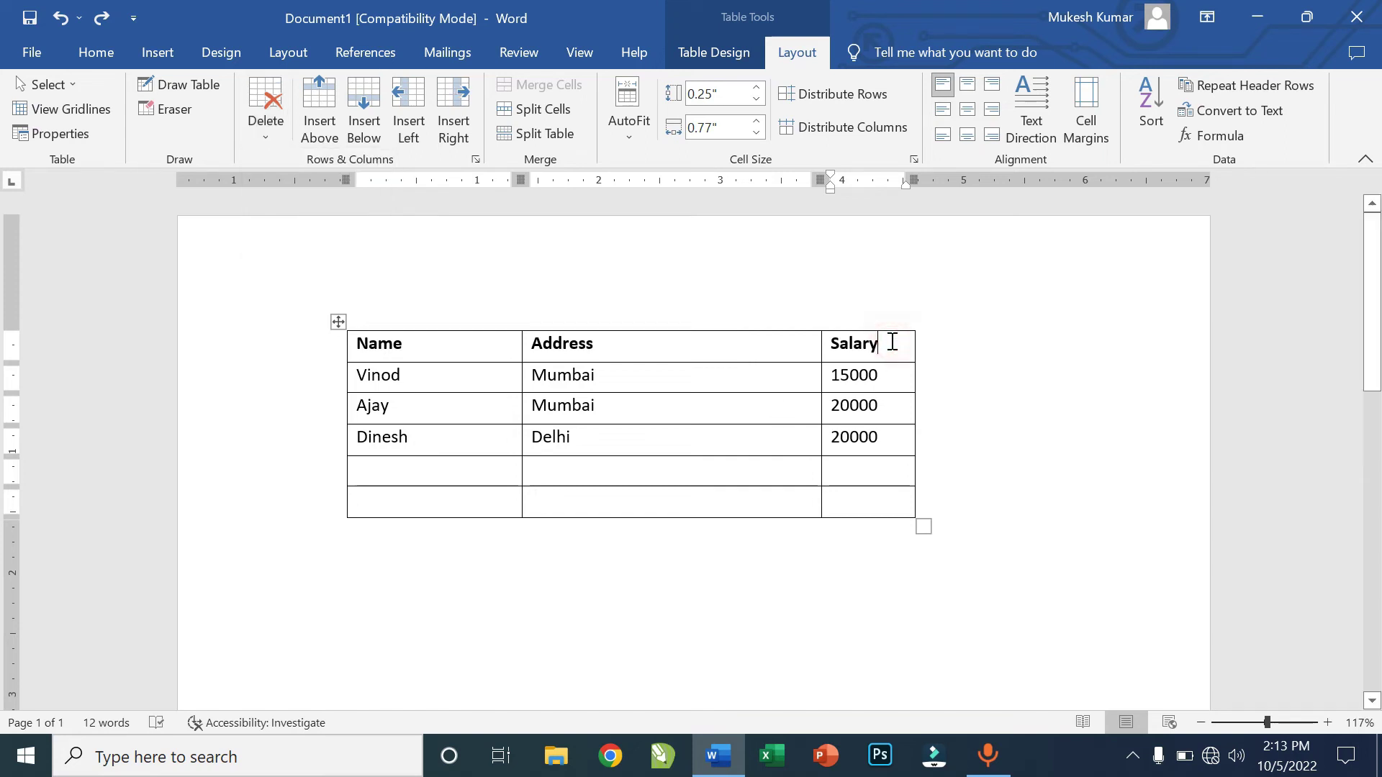
{"action": "left_click", "coordinate": [461, 97]}
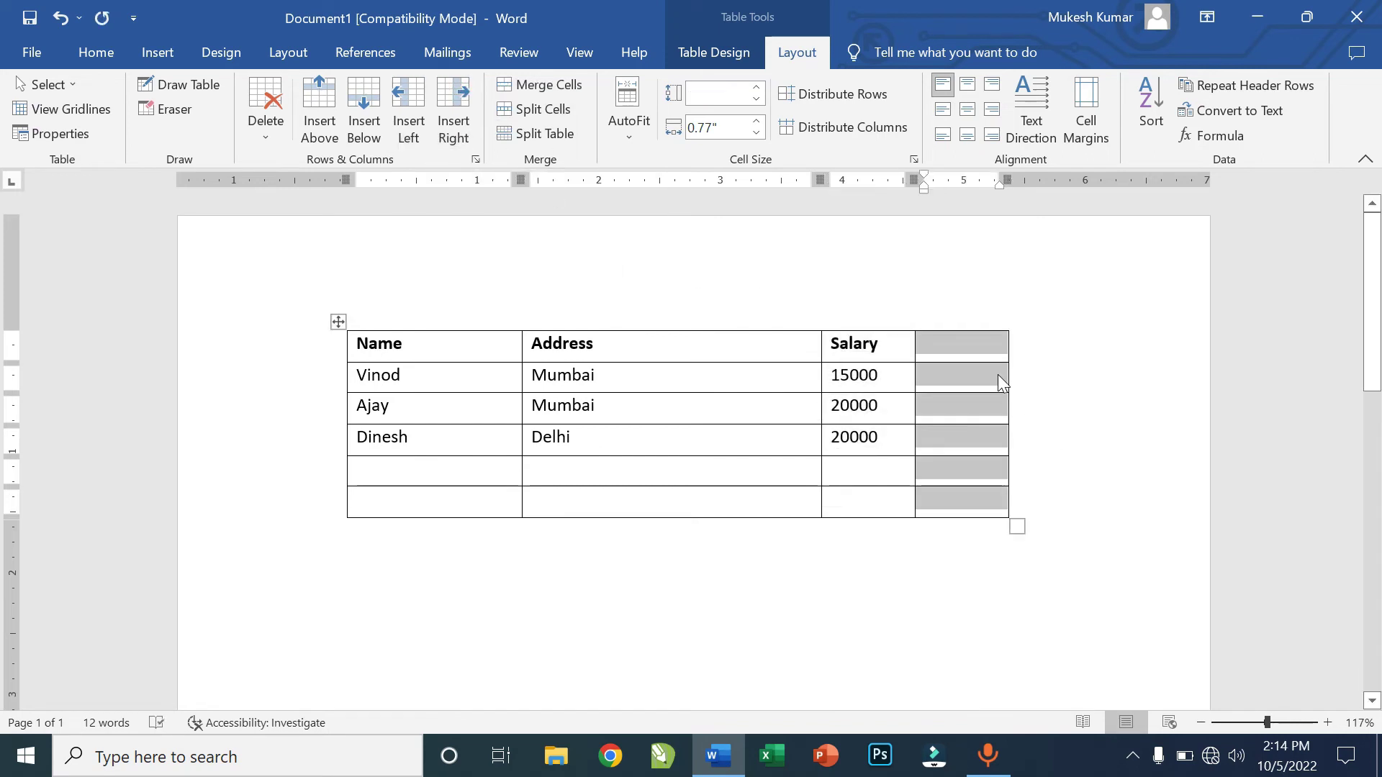
{"action": "left_click", "coordinate": [982, 352]}
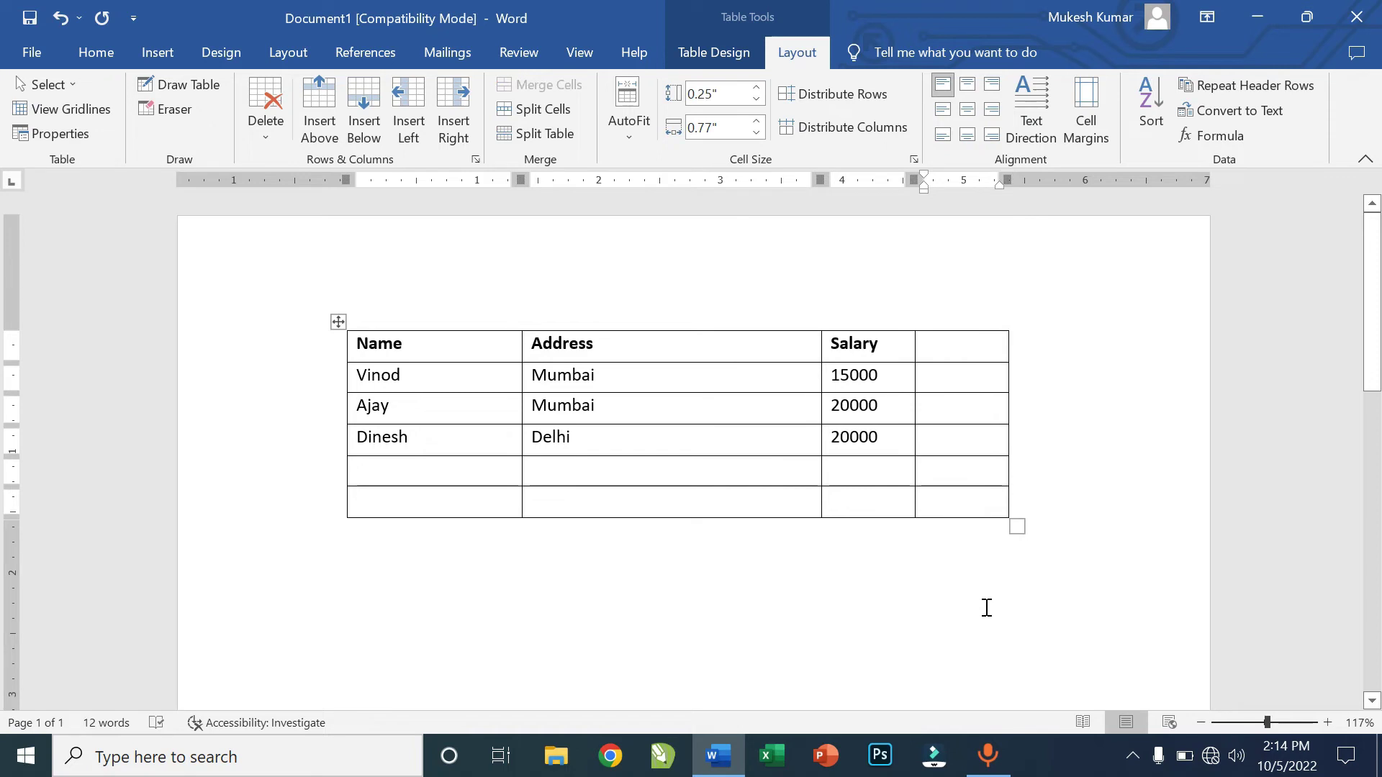
{"action": "type", "text": "Date"}
Insert the date as 5 October 2022 in the first data row of the Date column, using the Date and Time formats.
{"action": "double_click", "coordinate": [968, 389], "text": "alt"}
{"action": "left_click", "coordinate": [954, 381]}
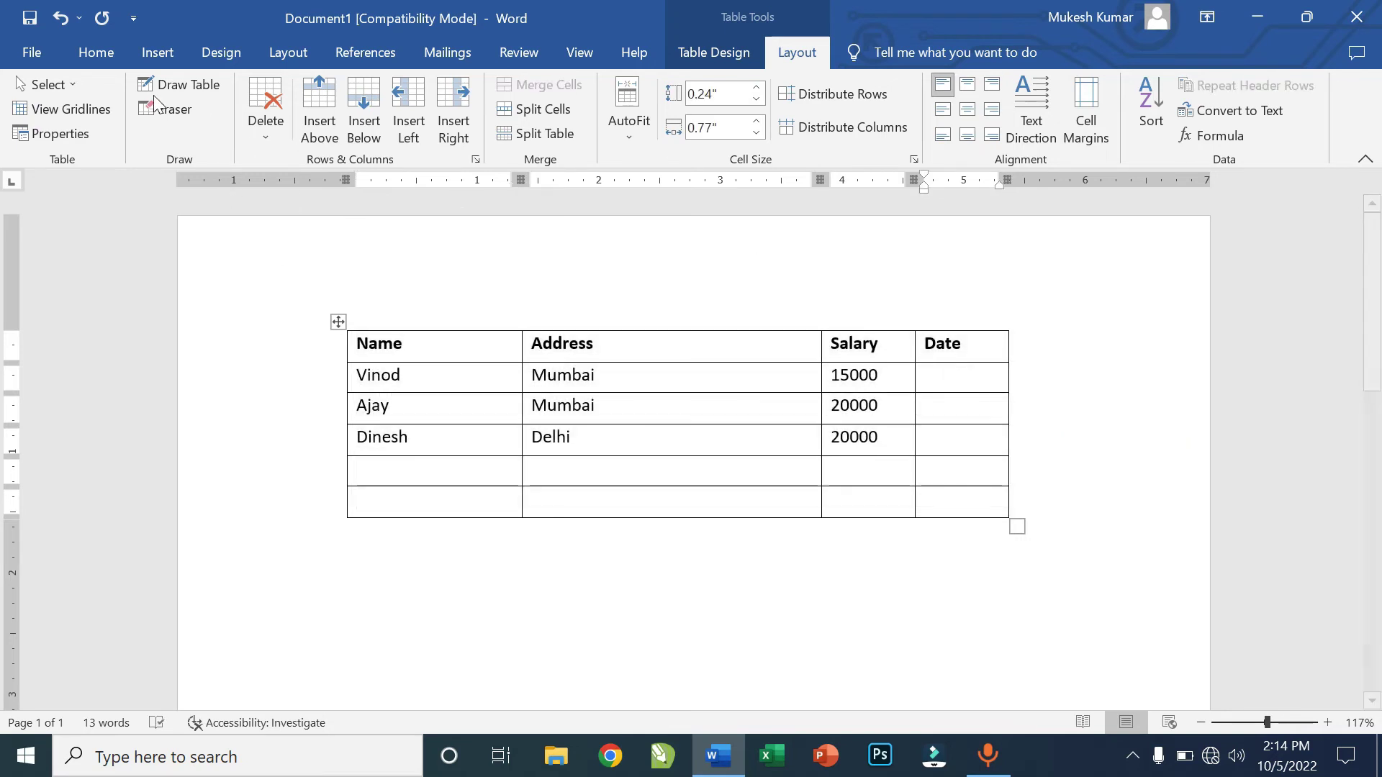
{"action": "left_click", "coordinate": [157, 52]}
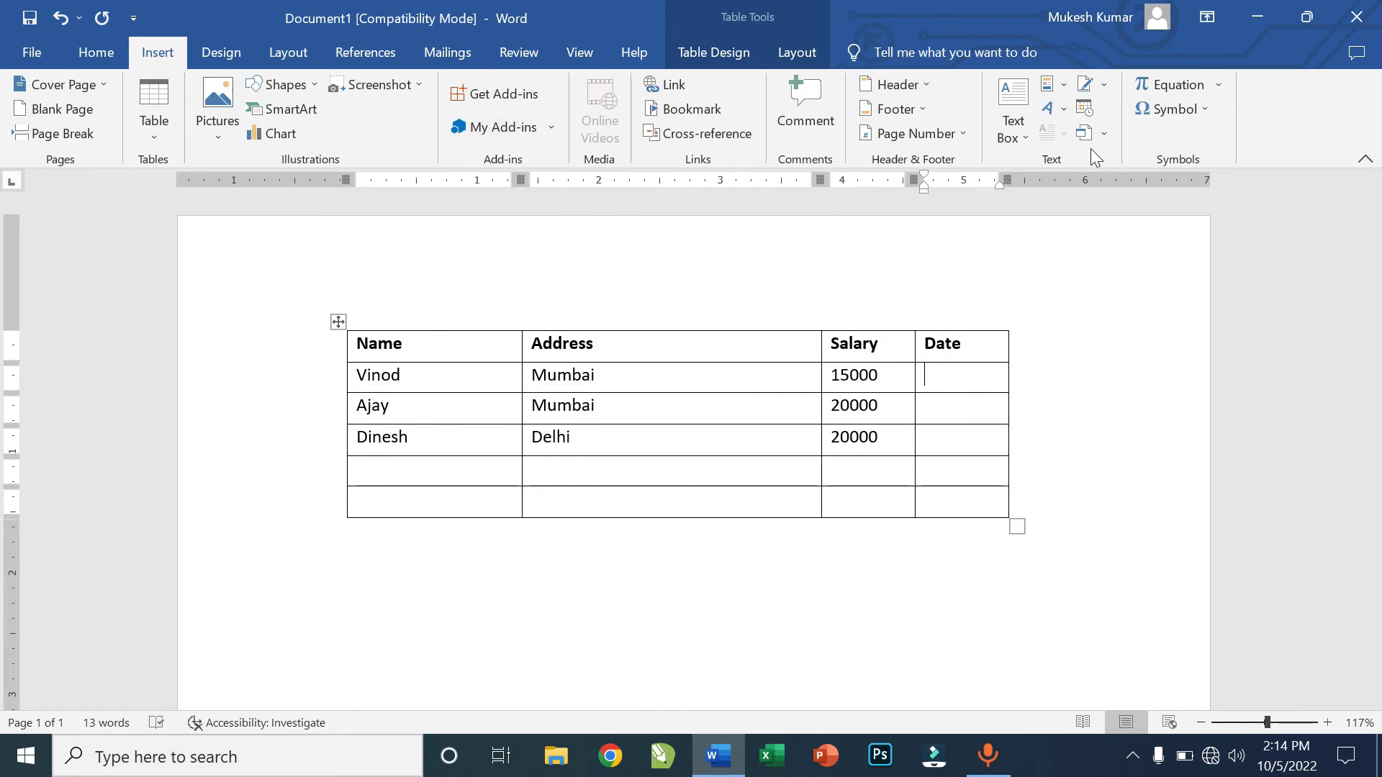
{"action": "left_click", "coordinate": [1088, 109]}
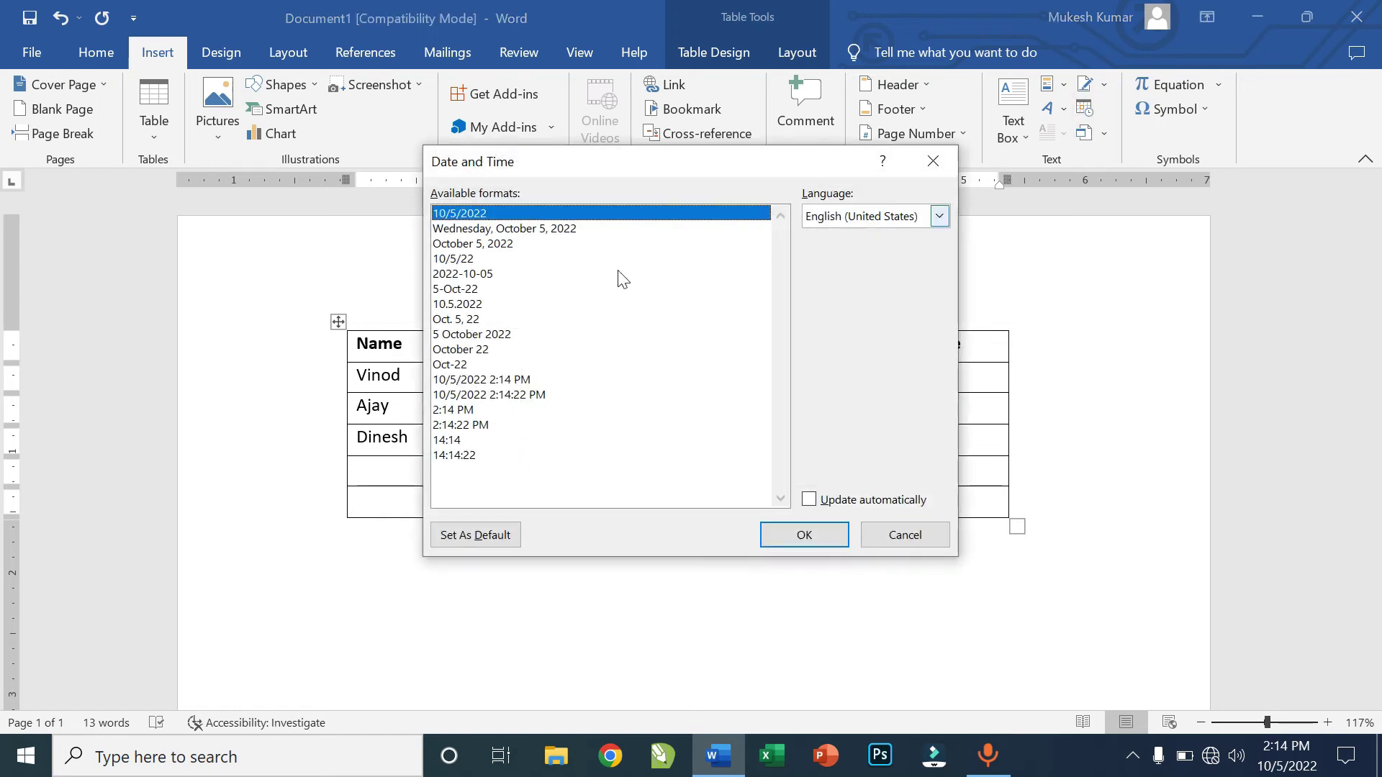
{"action": "left_click", "coordinate": [465, 336]}
{"action": "left_click", "coordinate": [770, 535]}
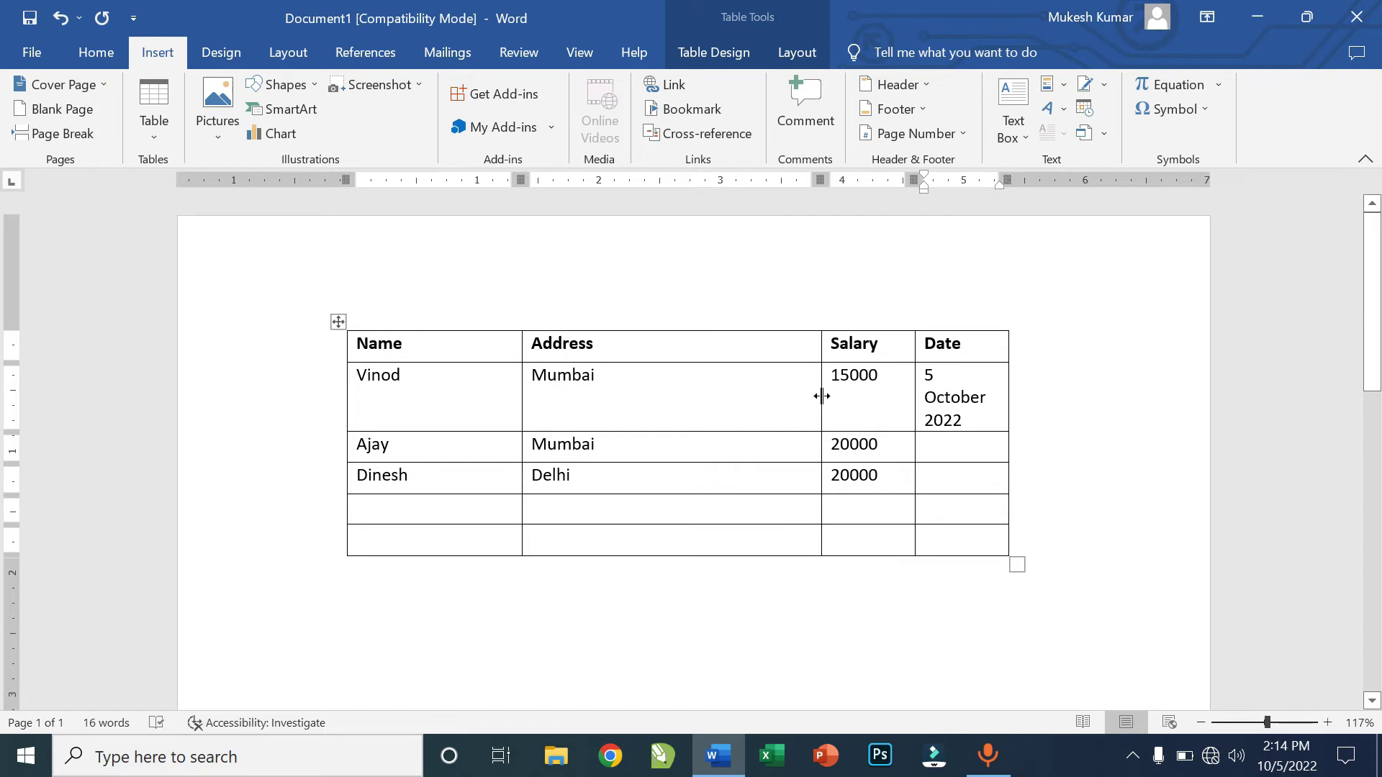
Narrow the Address column and shift the border between Salary and Date so the date fits on one line.
{"action": "left_click_drag", "start_coordinate": [821, 396], "coordinate": [782, 395]}
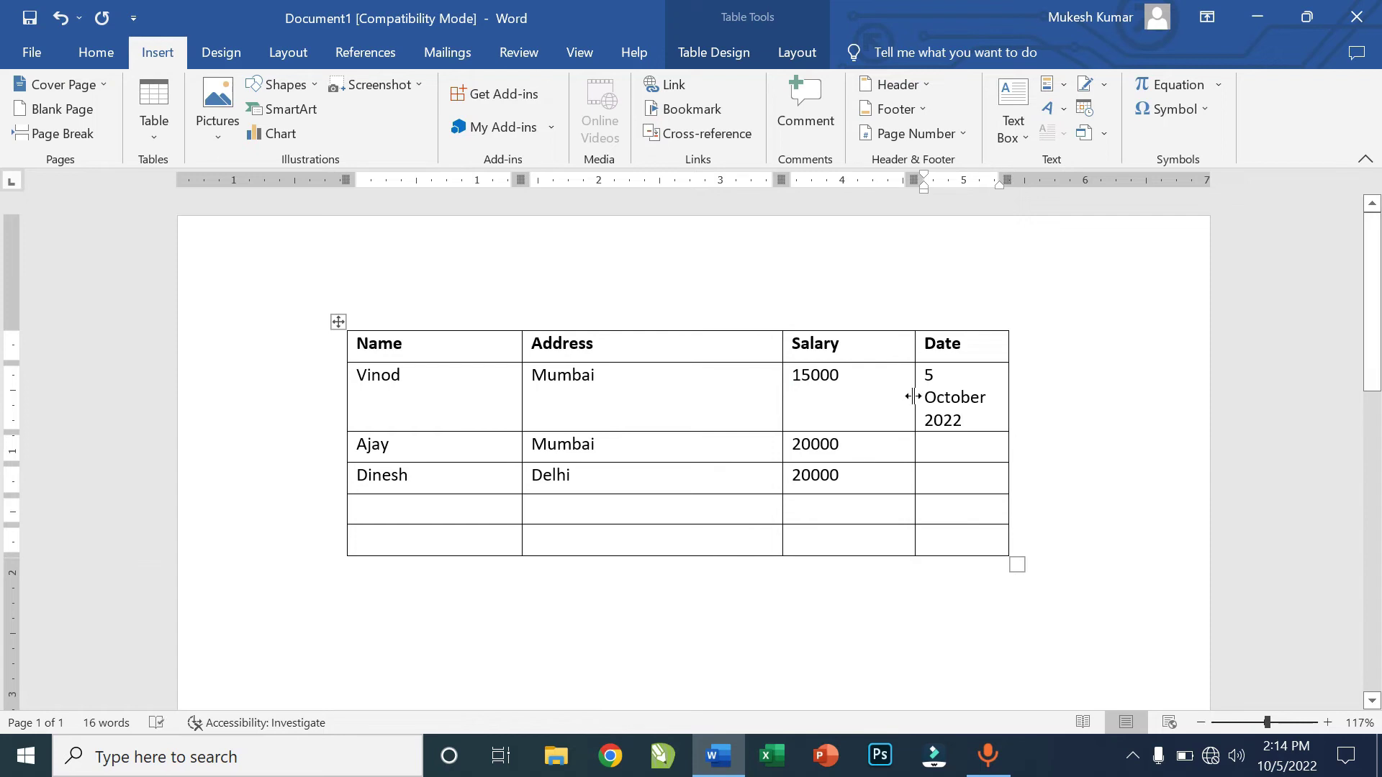
{"action": "left_click_drag", "start_coordinate": [912, 396], "coordinate": [875, 397]}
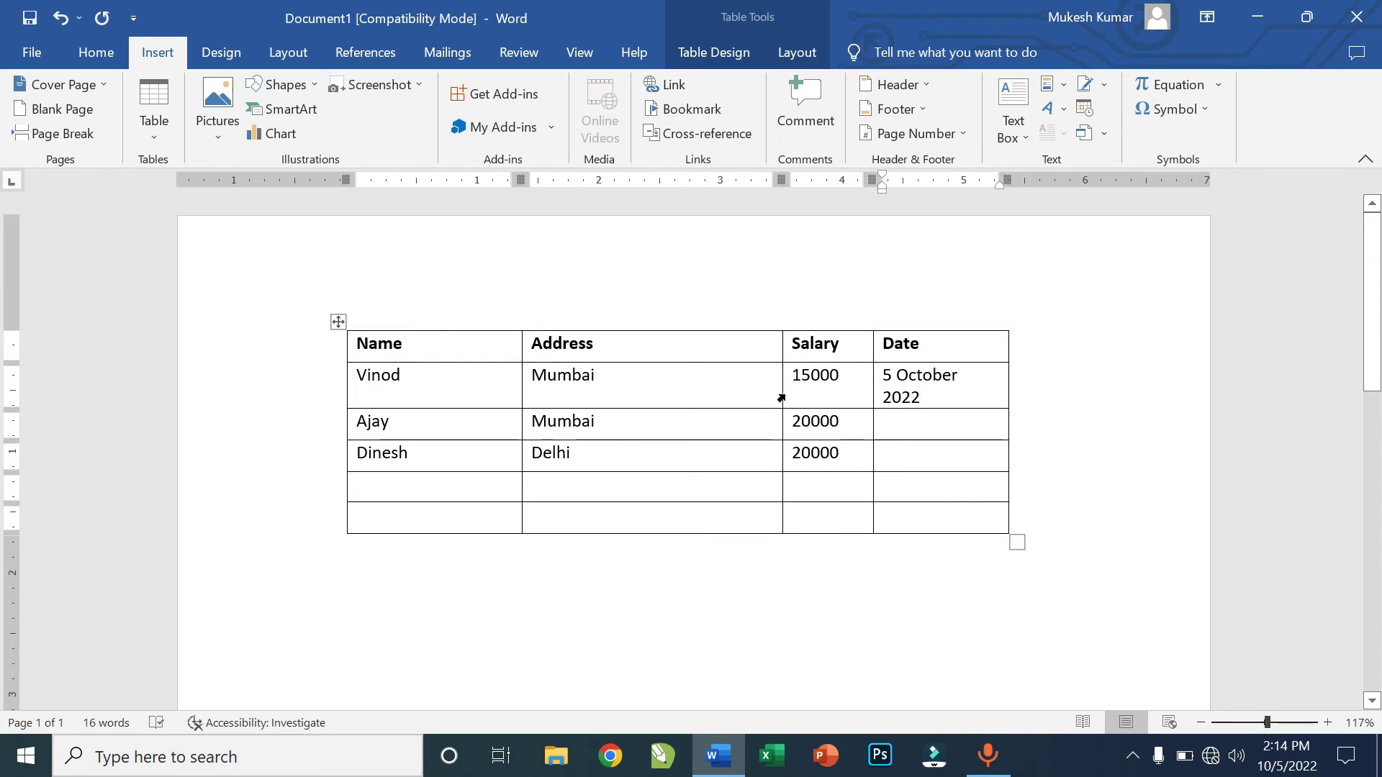
{"action": "left_click_drag", "start_coordinate": [783, 394], "coordinate": [751, 394]}
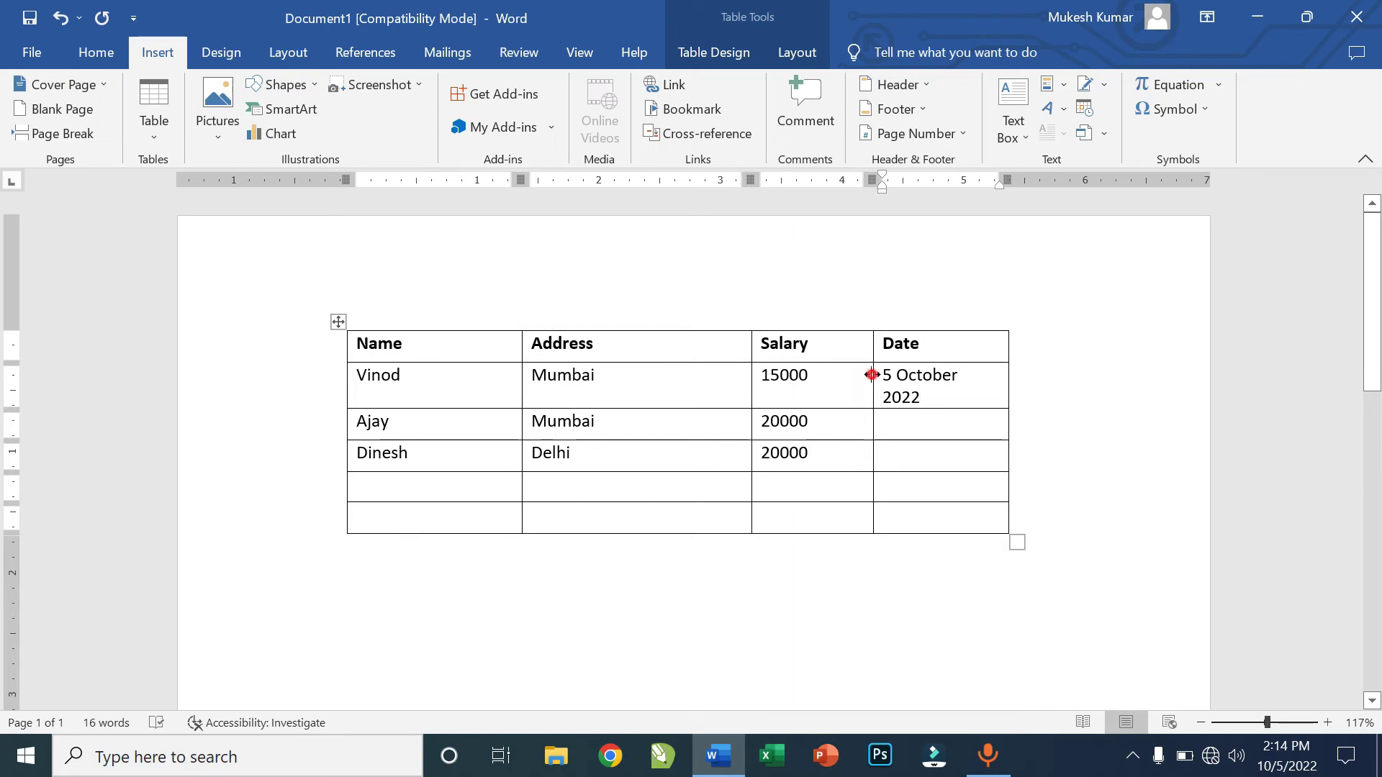
{"action": "left_click_drag", "start_coordinate": [872, 374], "coordinate": [856, 375]}
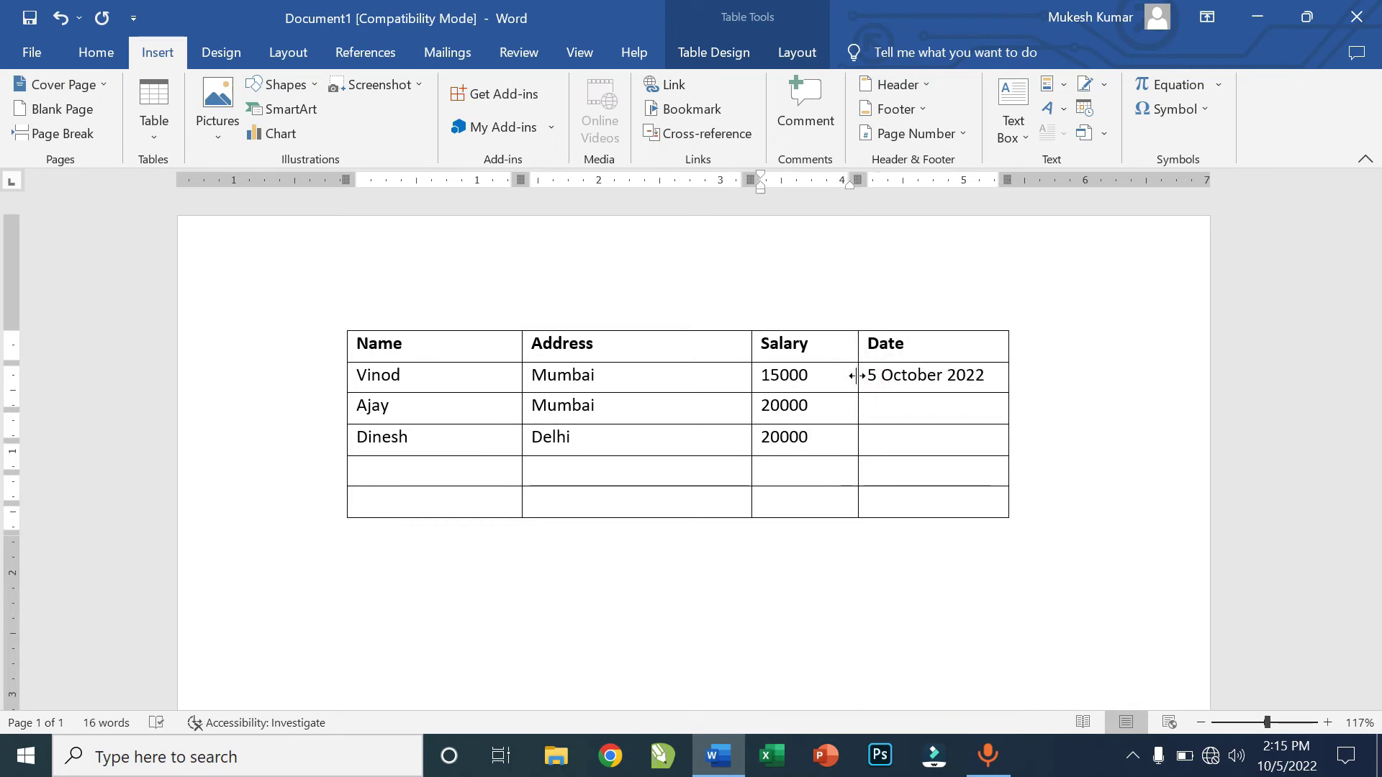
{"action": "left_click", "coordinate": [985, 361]}
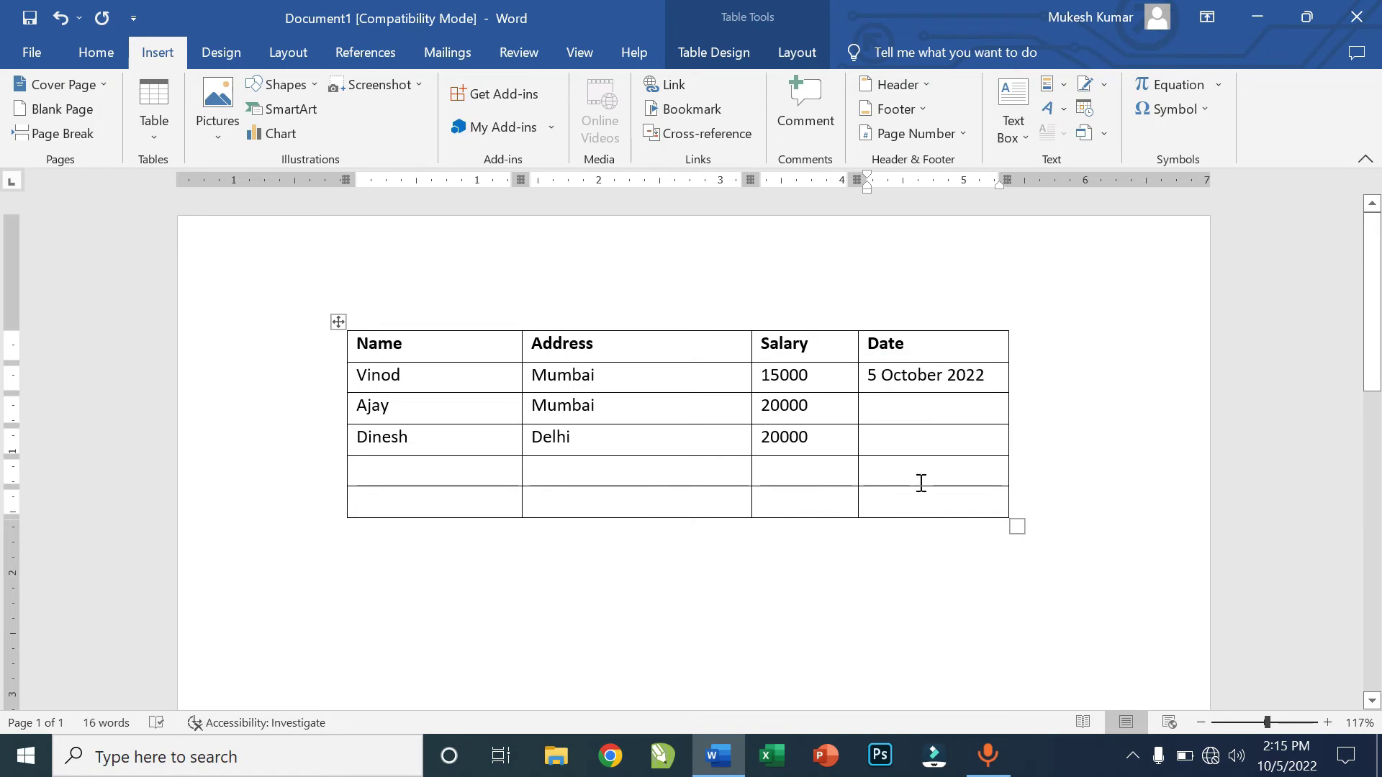
Copy the date 5 October 2022 into the Date cells of the second and third data rows.
{"action": "left_click", "coordinate": [928, 404]}
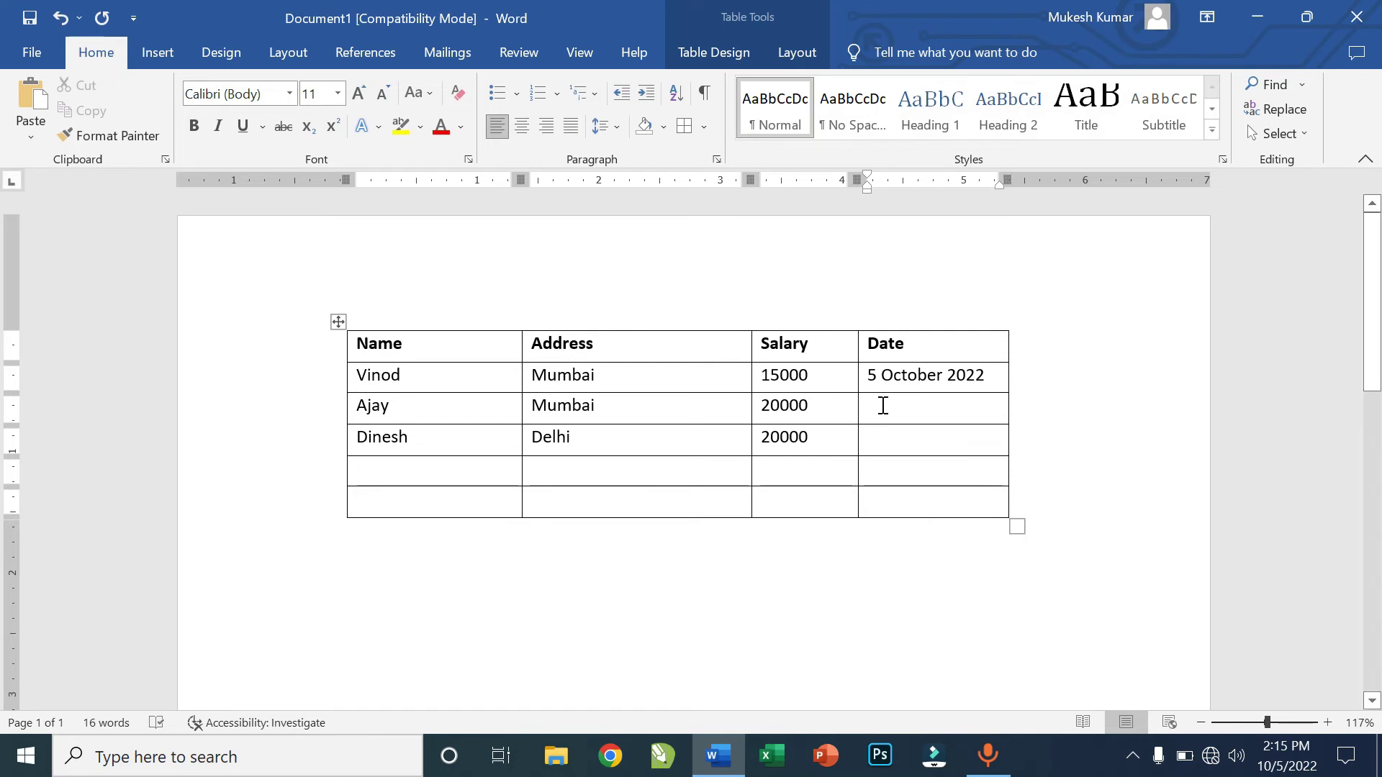
{"action": "left_click", "coordinate": [929, 375]}
{"action": "key", "text": "End"}
{"action": "left_click", "coordinate": [893, 416]}
{"action": "left_click", "coordinate": [992, 376]}
{"action": "left_click_drag", "start_coordinate": [989, 376], "coordinate": [878, 385]}
{"action": "key", "text": "ctrl+c"}
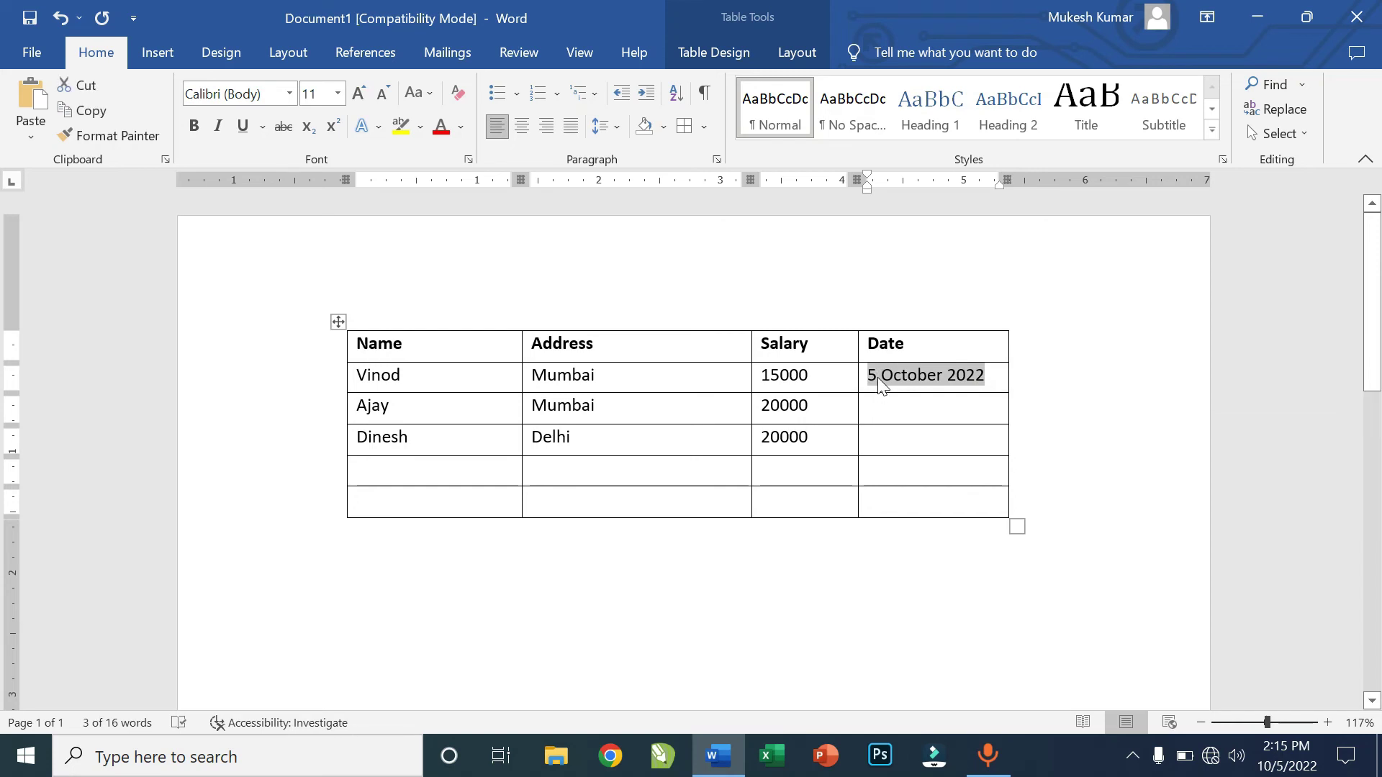
{"action": "left_click", "coordinate": [890, 412]}
{"action": "key", "text": "ctrl+v"}
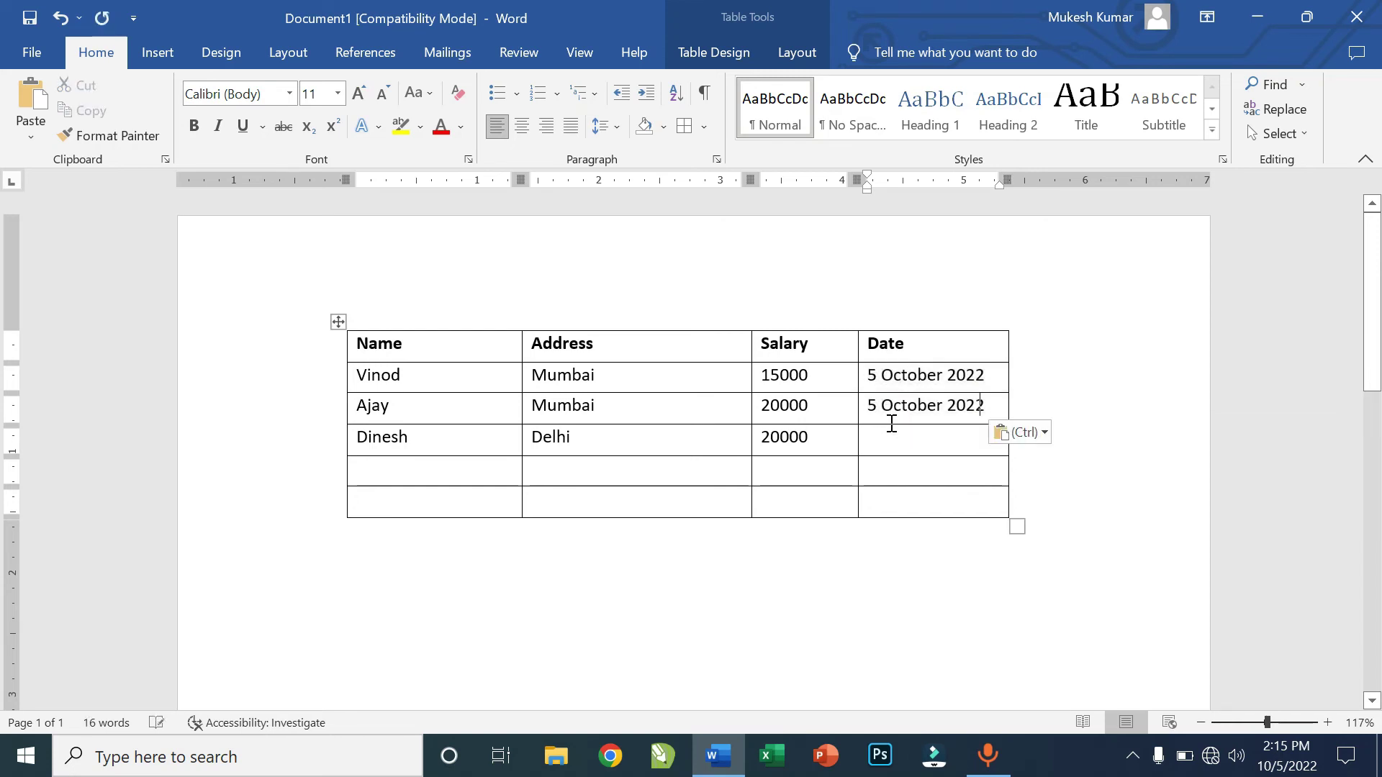
{"action": "left_click", "coordinate": [889, 435]}
{"action": "key", "text": "ctrl+v"}
{"action": "left_click", "coordinate": [891, 469]}
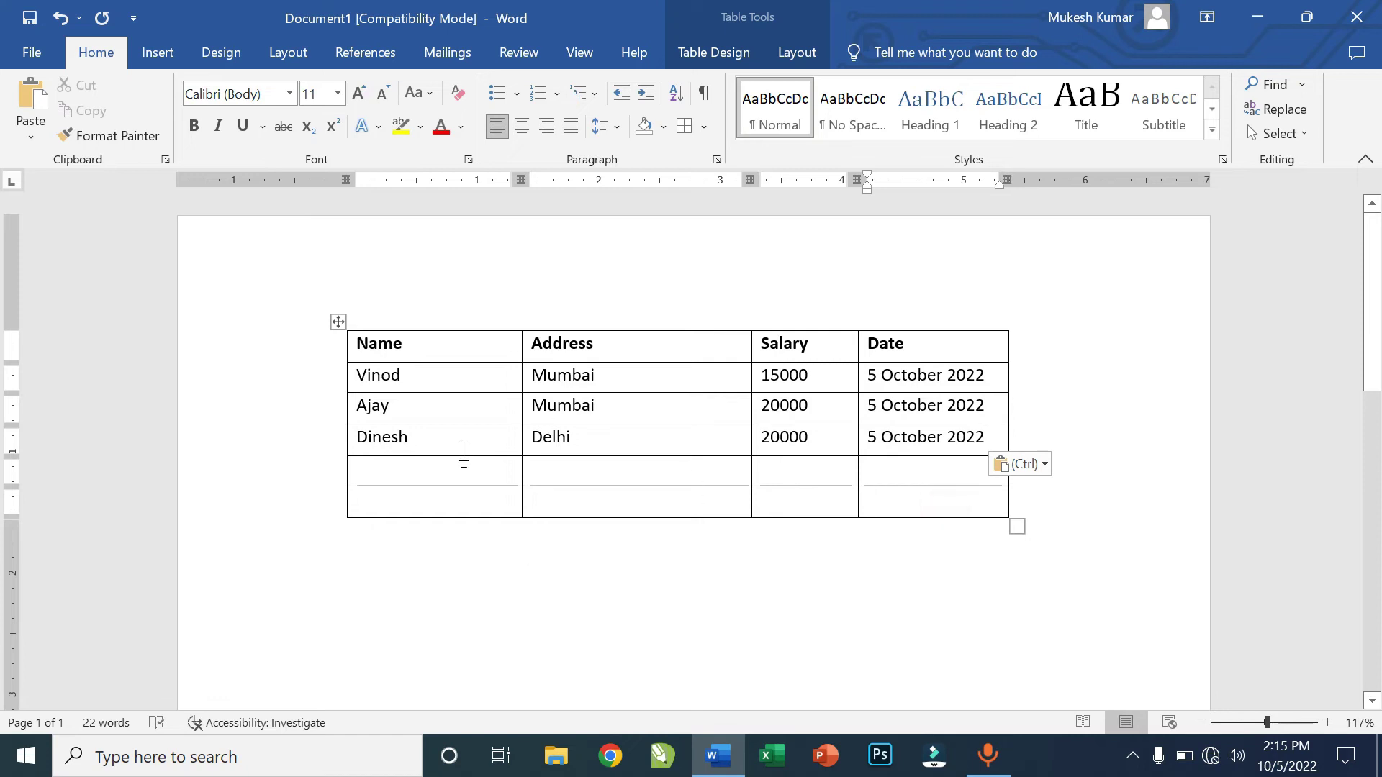
{"action": "left_click", "coordinate": [414, 469]}
{"action": "left_click", "coordinate": [795, 54]}
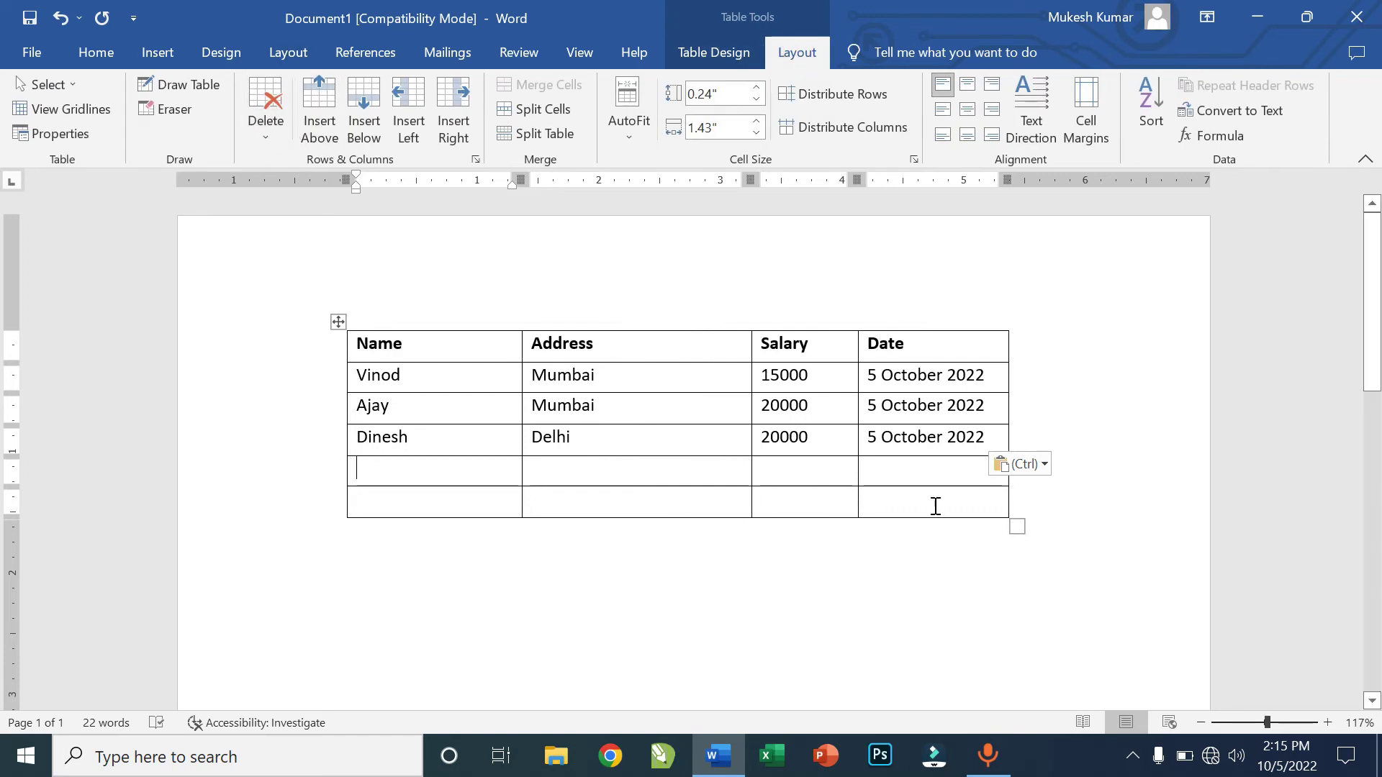
{"action": "left_click_drag", "start_coordinate": [925, 497], "coordinate": [427, 472]}
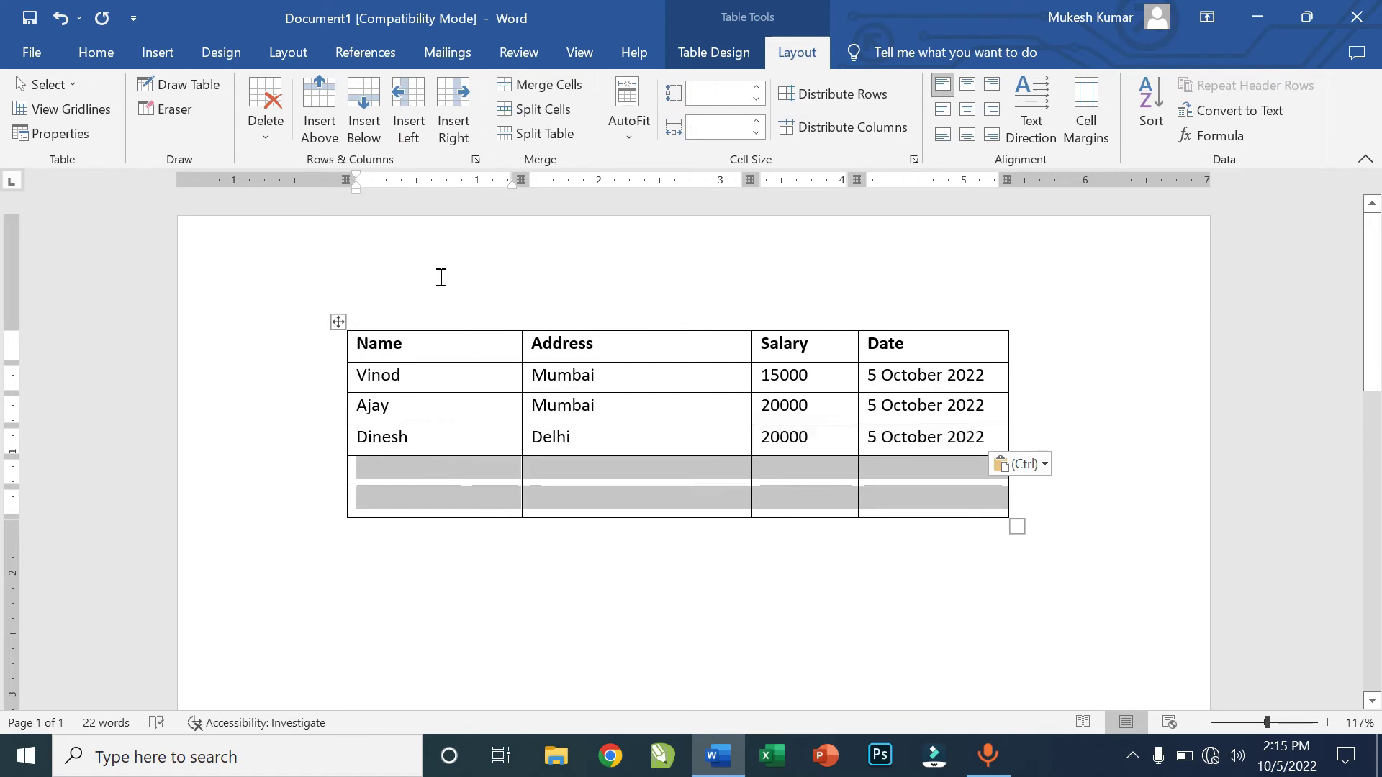
{"action": "left_click", "coordinate": [683, 410]}
{"action": "left_click", "coordinate": [336, 323]}
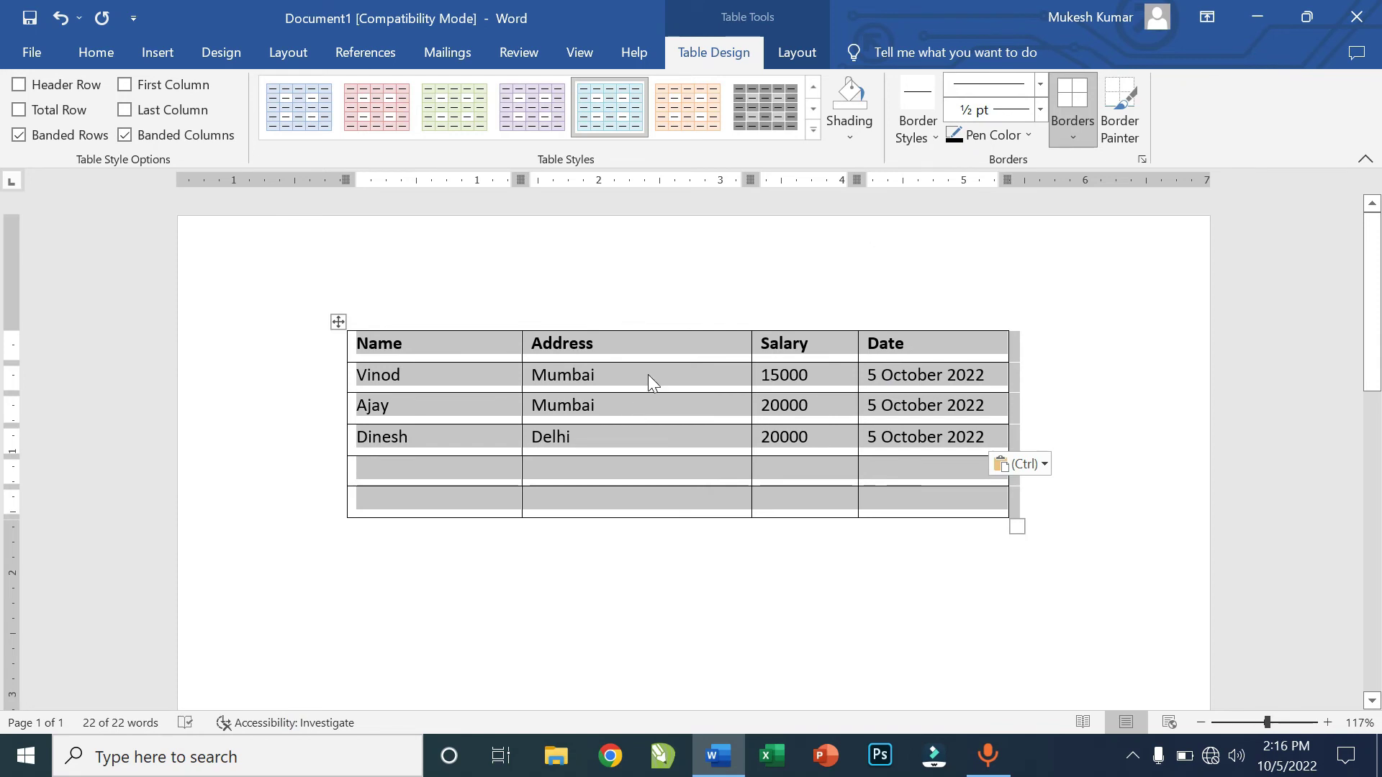
Delete one of the two empty rows at the end of the table.
{"action": "left_click", "coordinate": [535, 381]}
{"action": "left_click", "coordinate": [794, 52]}
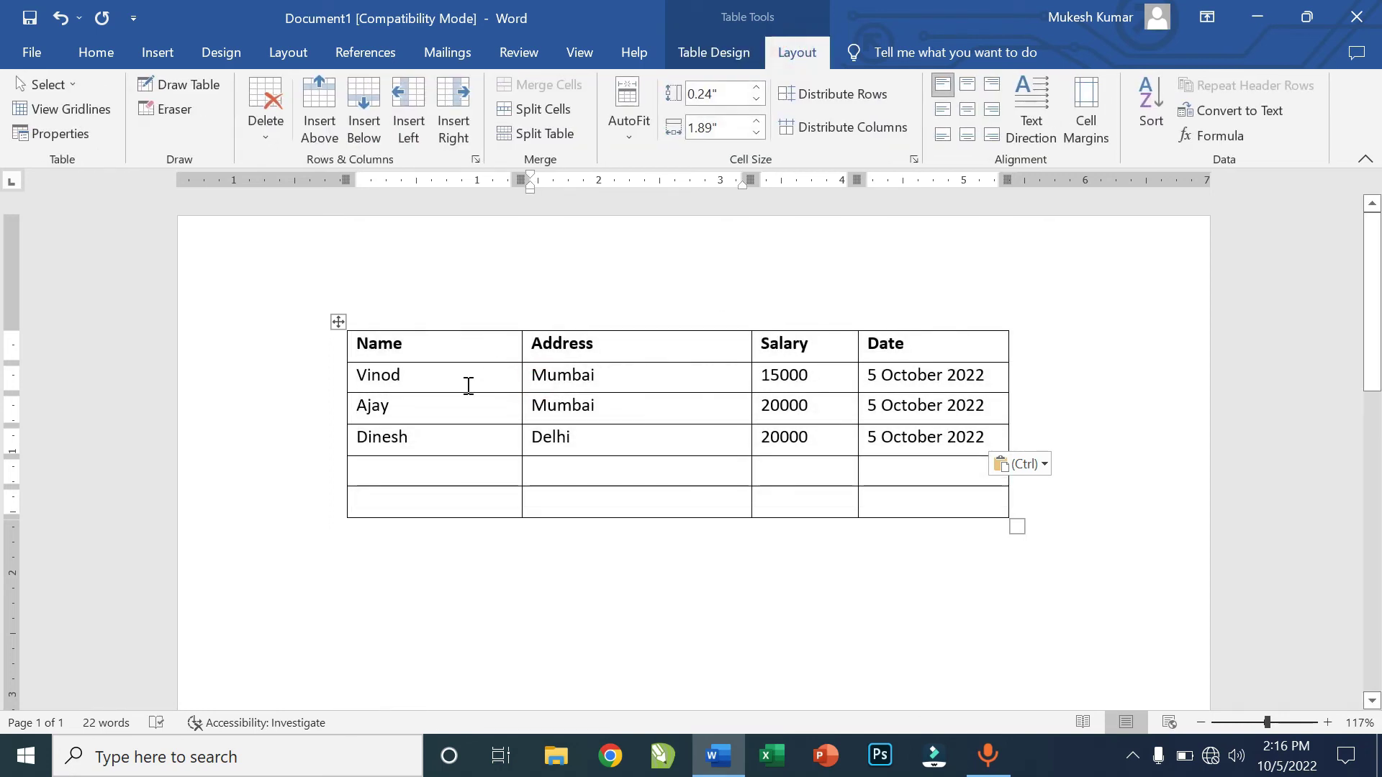
{"action": "left_click", "coordinate": [929, 494]}
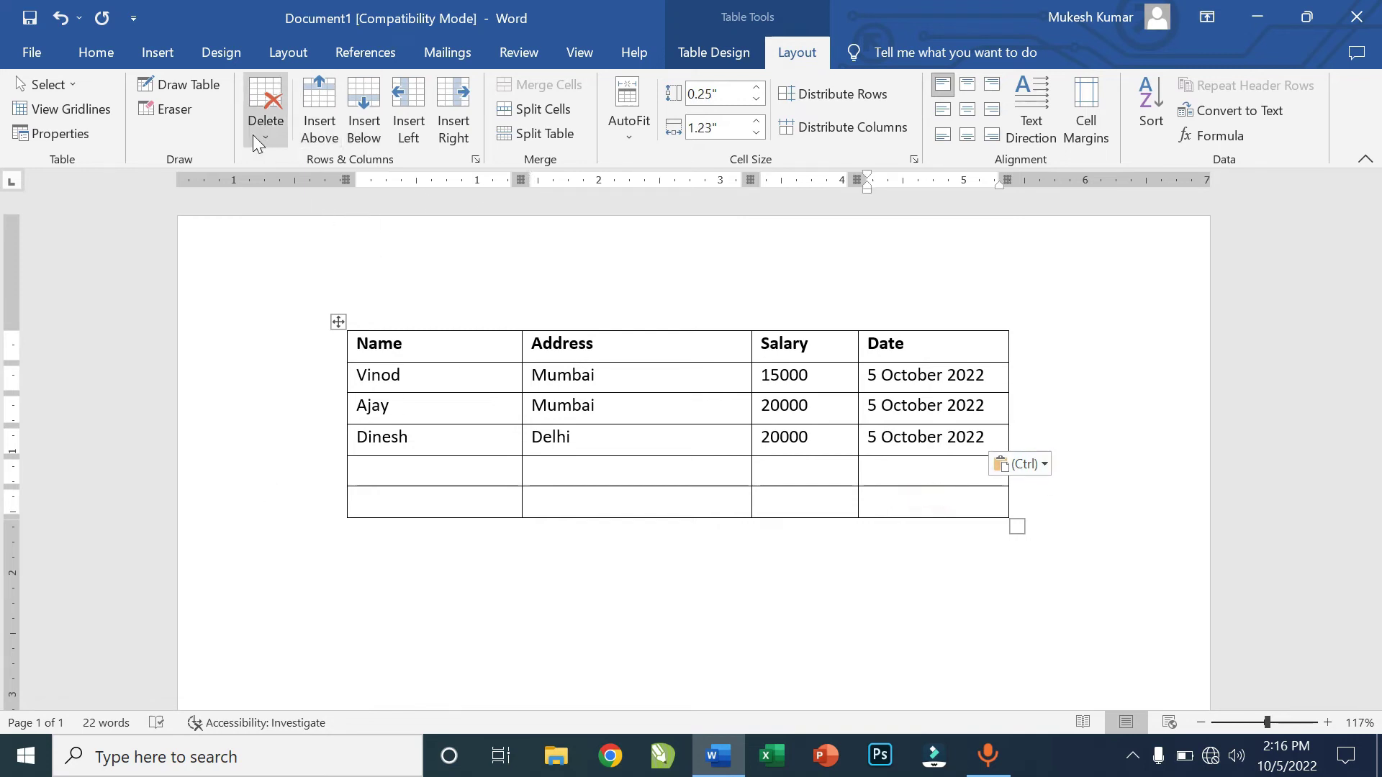
{"action": "left_click", "coordinate": [756, 506]}
{"action": "left_click", "coordinate": [680, 485]}
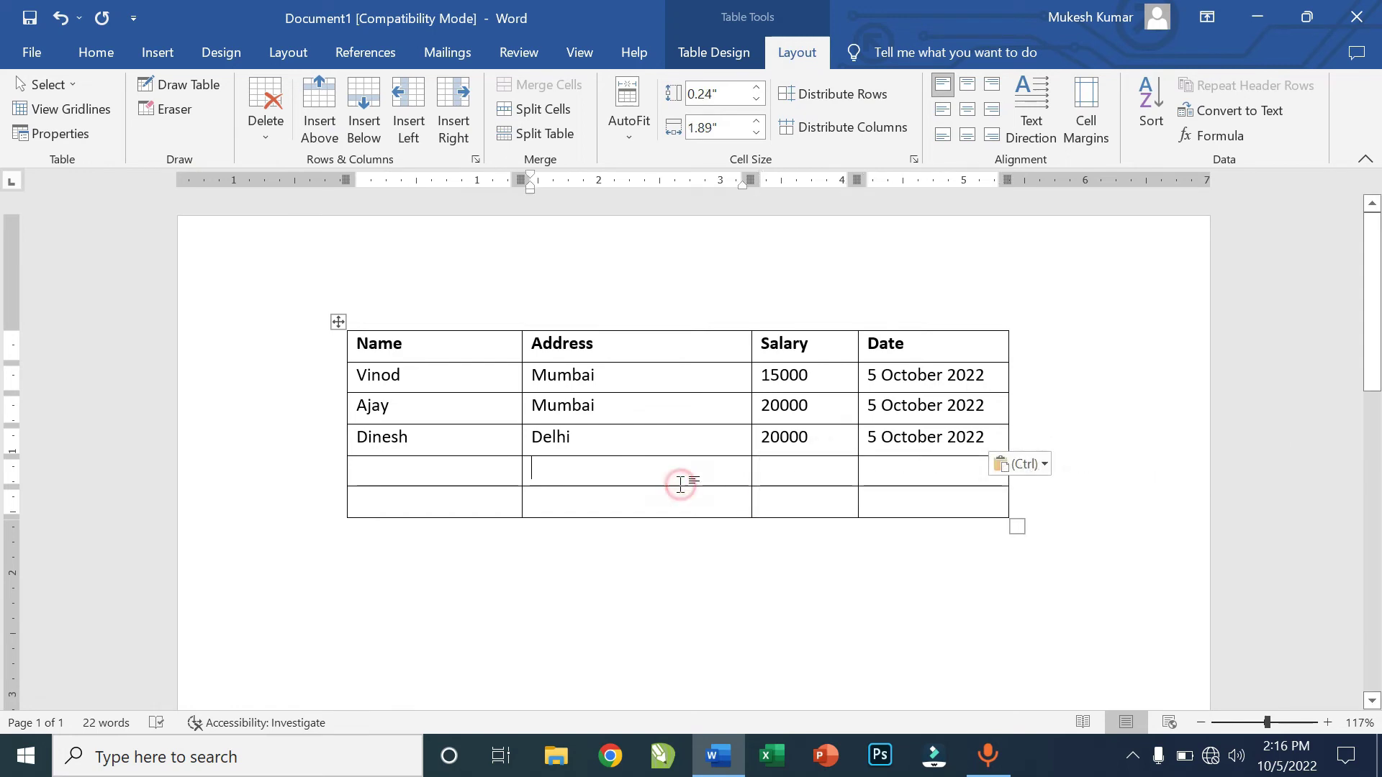
{"action": "left_click", "coordinate": [668, 504]}
{"action": "left_click", "coordinate": [531, 466]}
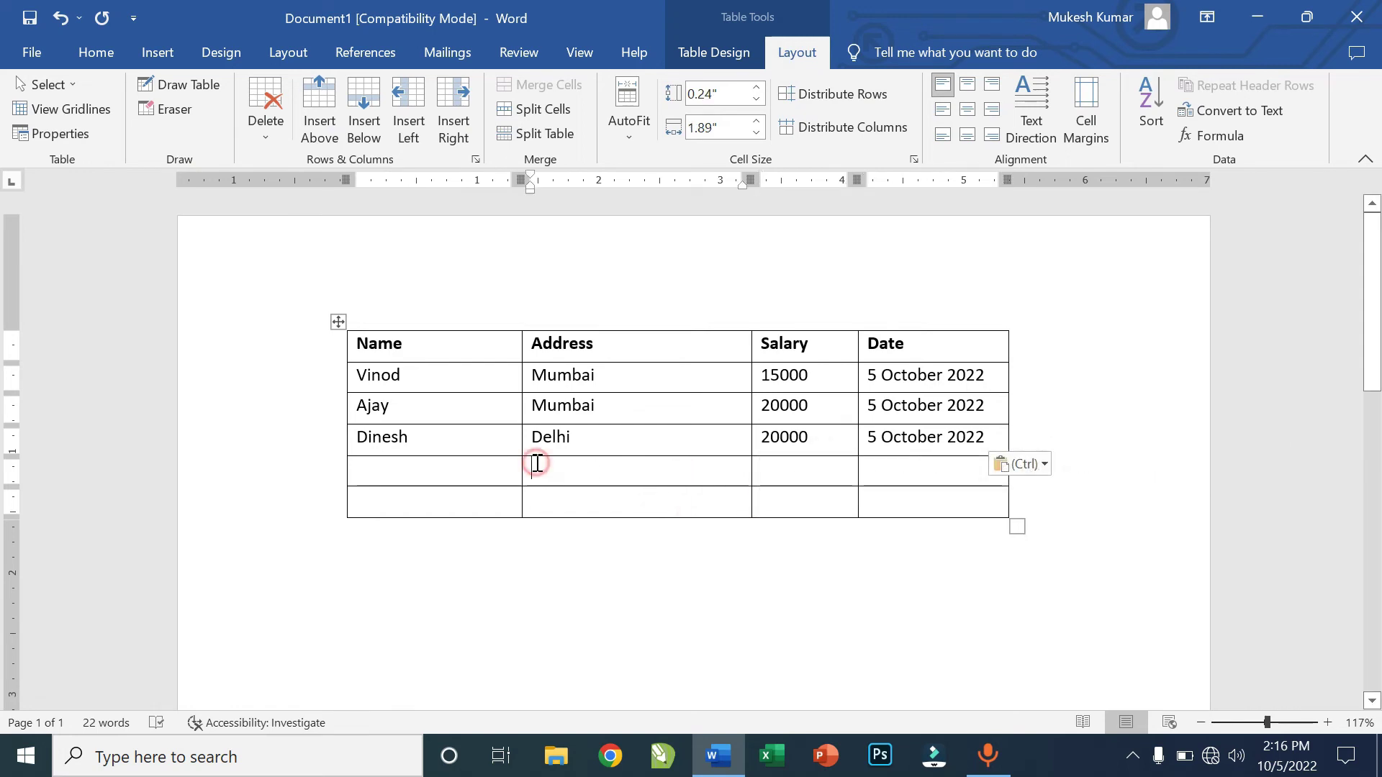
{"action": "left_click", "coordinate": [250, 138]}
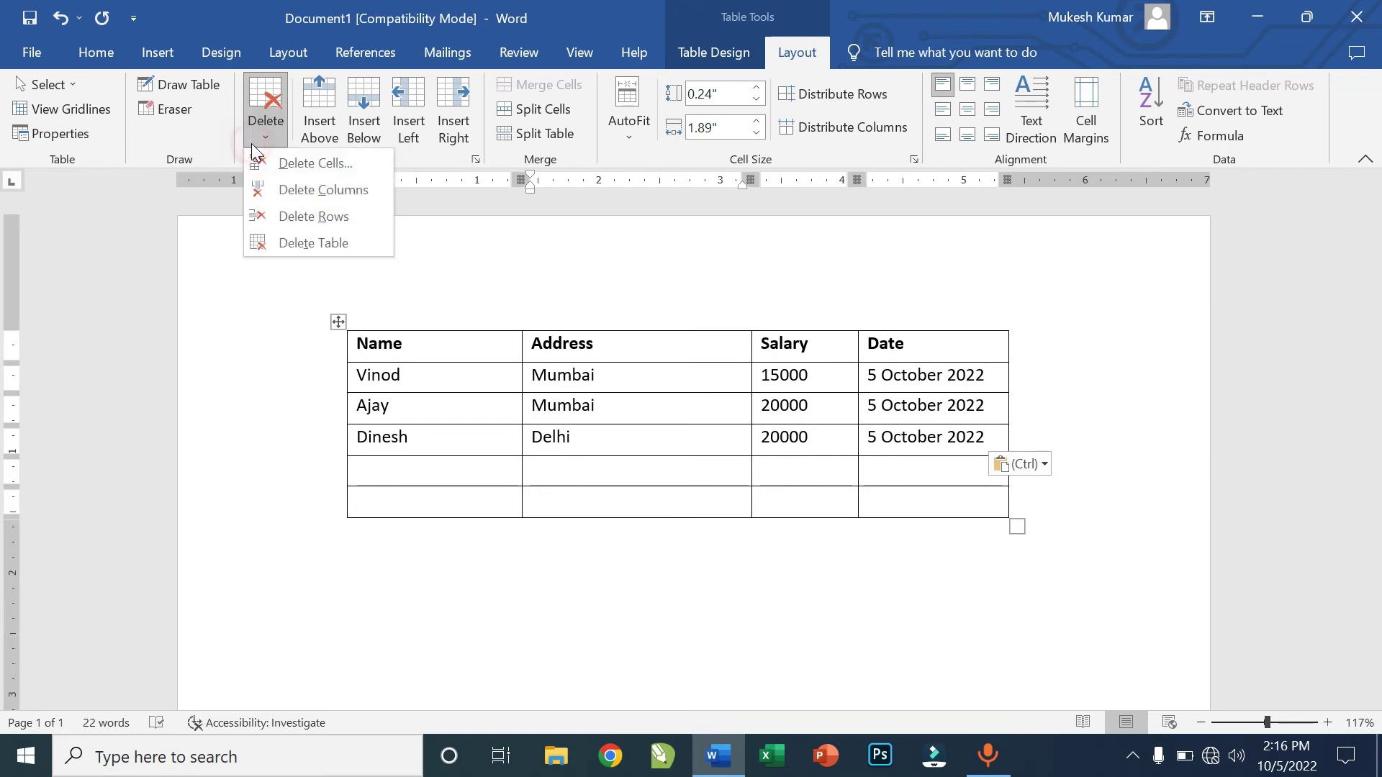
{"action": "left_click", "coordinate": [312, 217]}
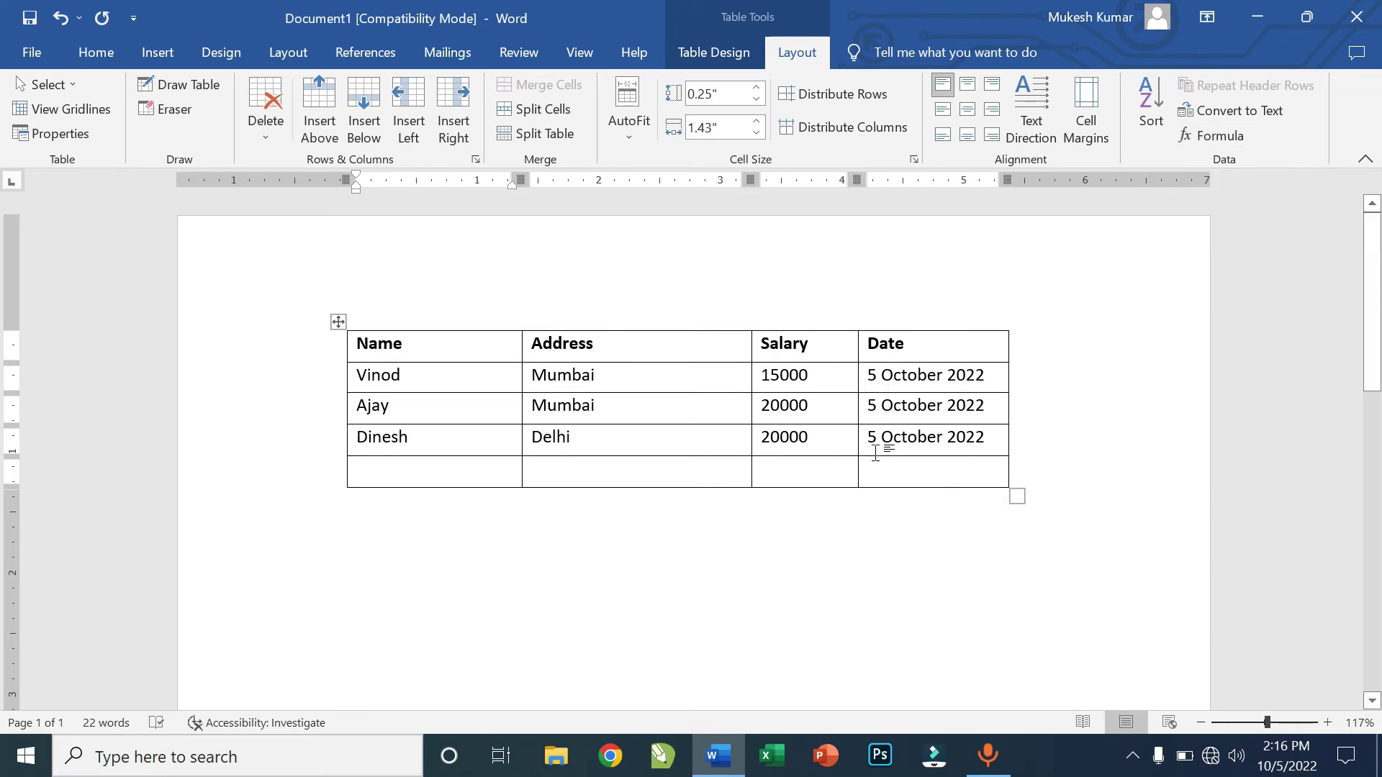
Enter Total in the last row's Address cell and sum the Salary column beside it with the formula =SUM(ABOVE).
{"action": "left_click", "coordinate": [656, 475]}
{"action": "type", "text": "Total"}
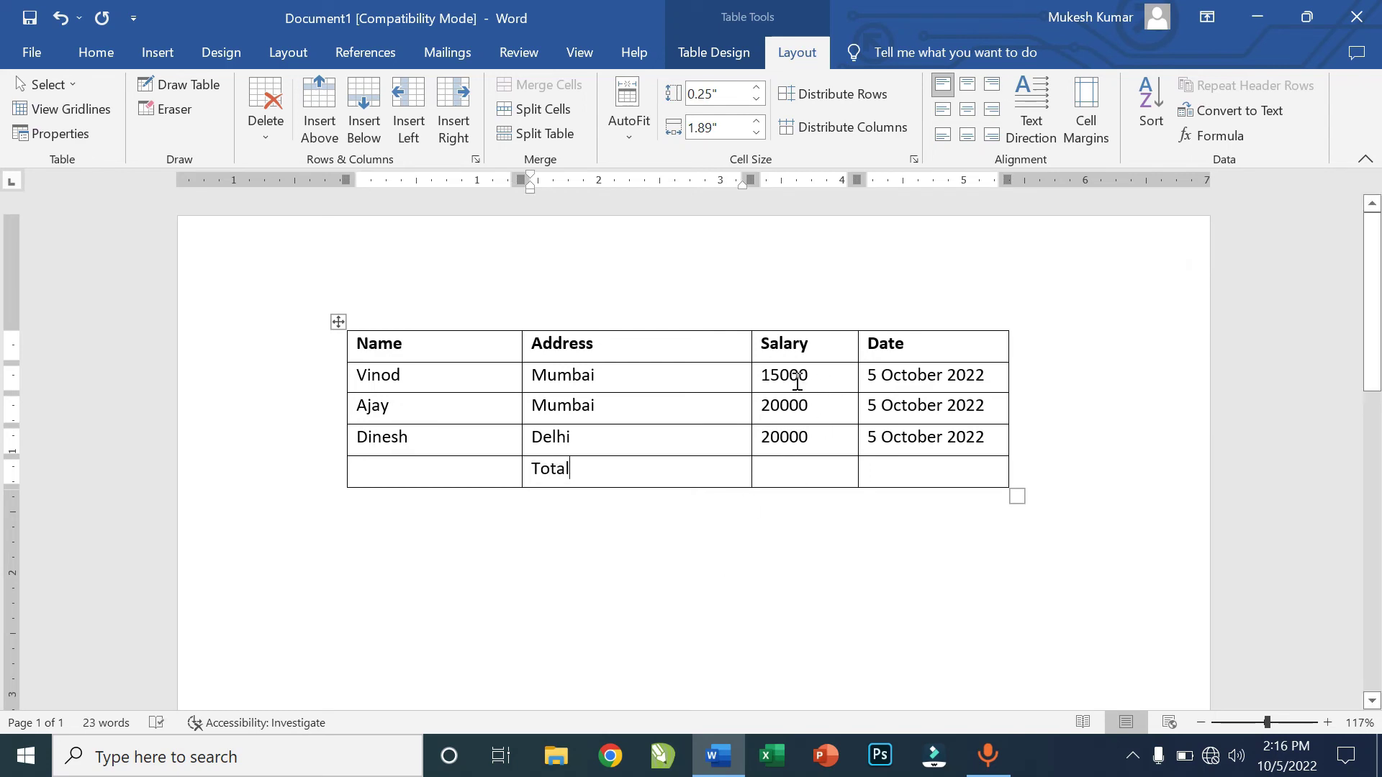
{"action": "left_click", "coordinate": [774, 468]}
{"action": "left_click", "coordinate": [1211, 137]}
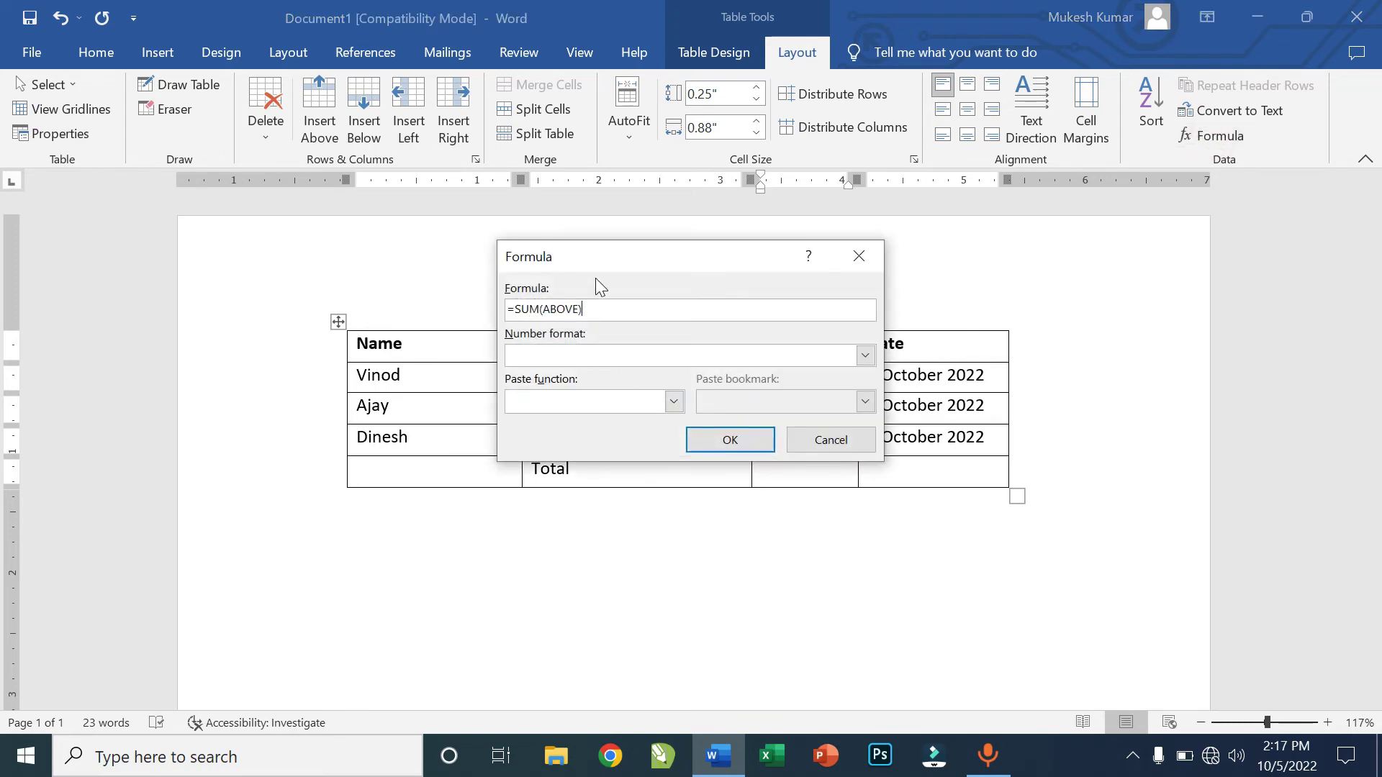
{"action": "left_click", "coordinate": [712, 441]}
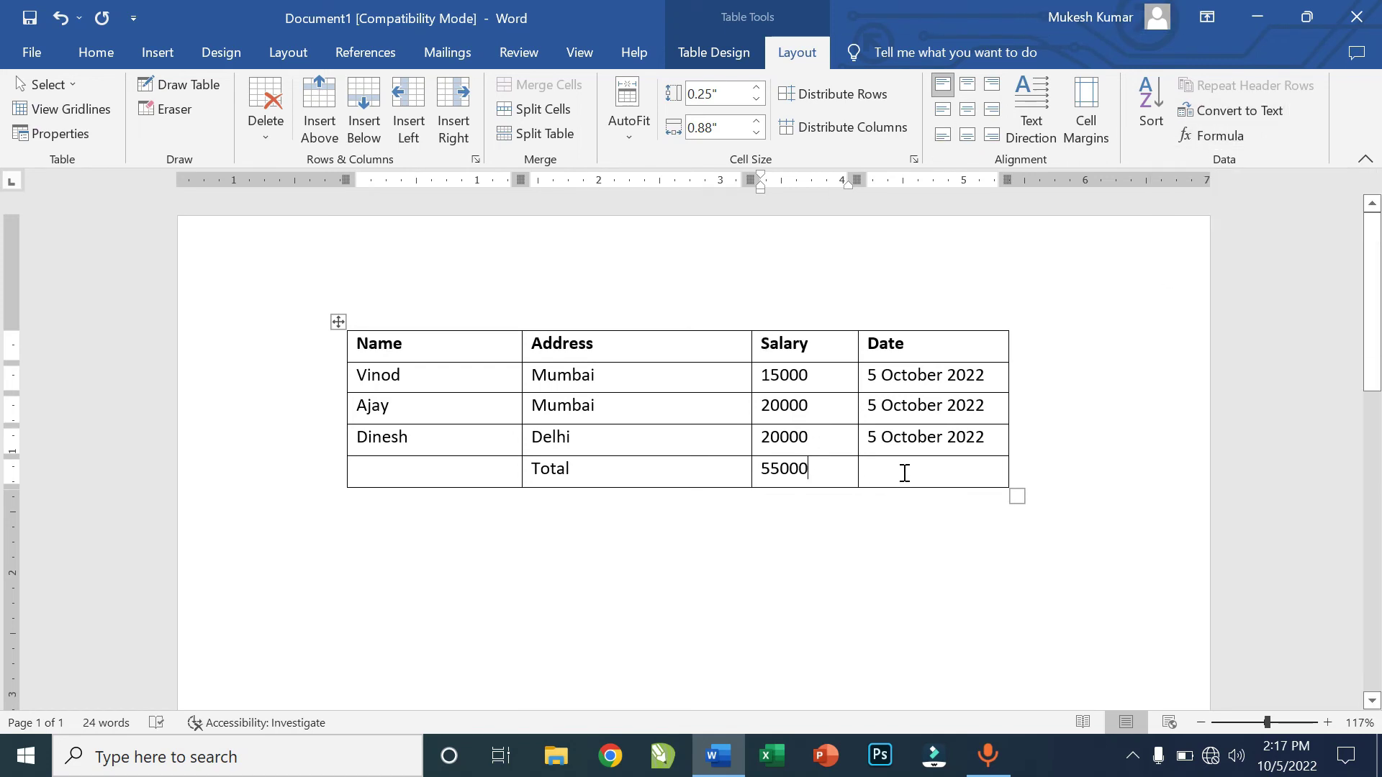
Delete the entire Total row from the table.
{"action": "left_click_drag", "start_coordinate": [904, 472], "coordinate": [487, 482]}
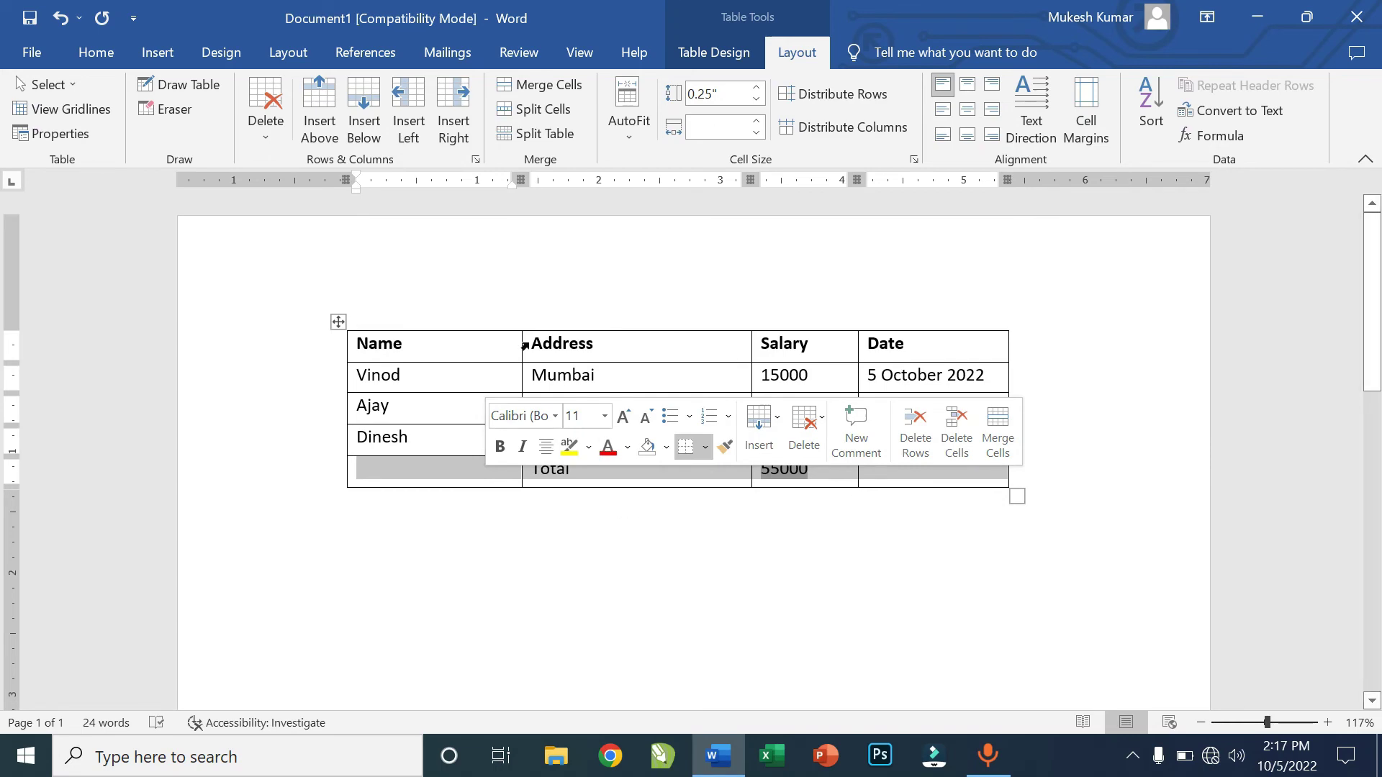
{"action": "left_click", "coordinate": [250, 136]}
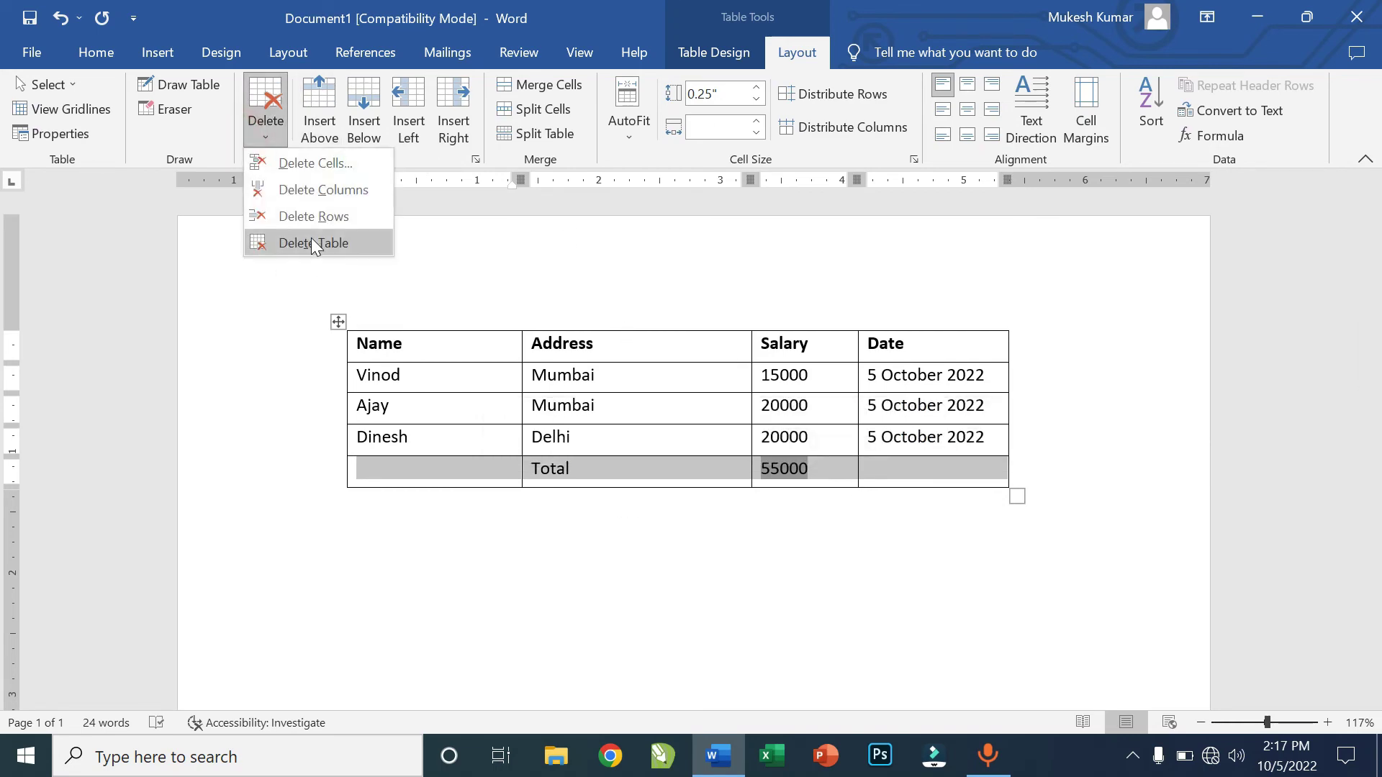
{"action": "left_click", "coordinate": [309, 219]}
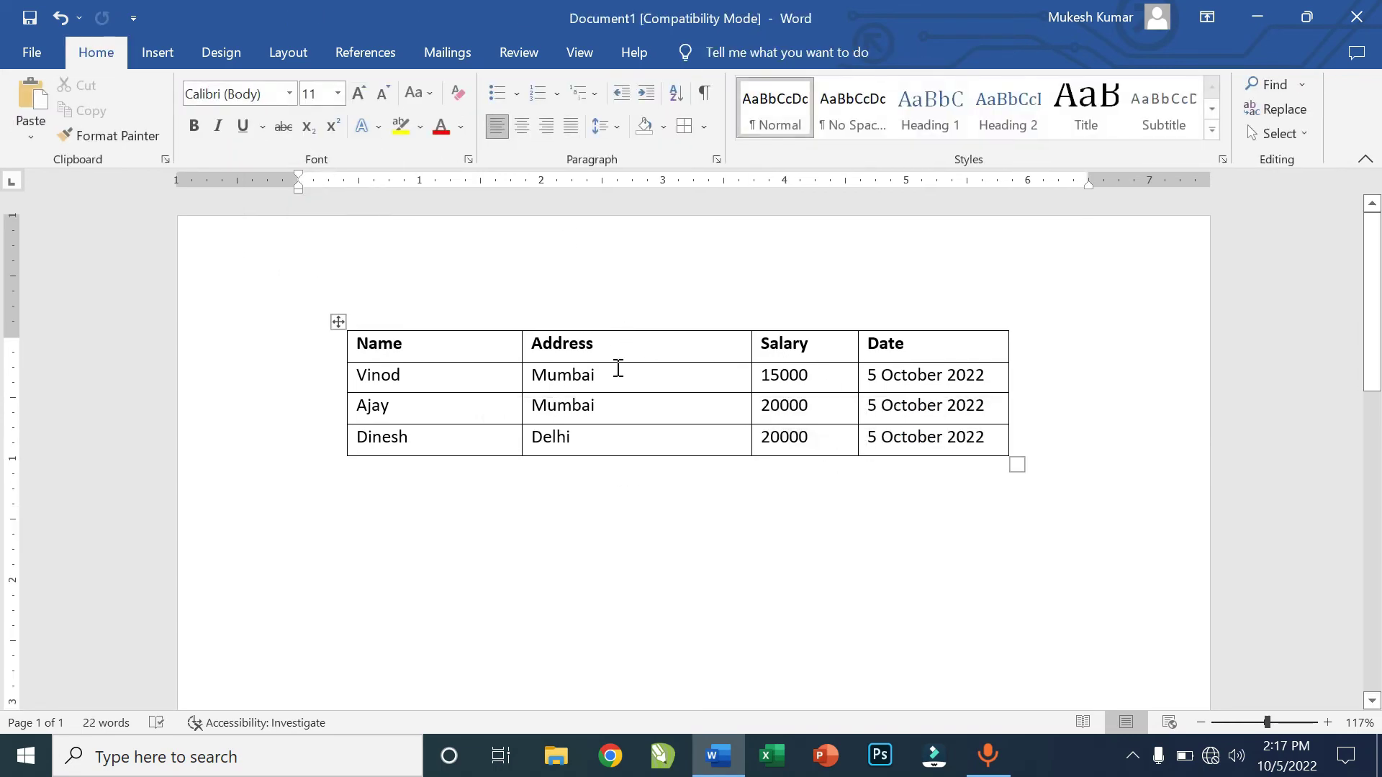
Convert the whole table to text, separating the columns with tabs.
{"action": "left_click", "coordinate": [500, 354]}
{"action": "left_click", "coordinate": [339, 322]}
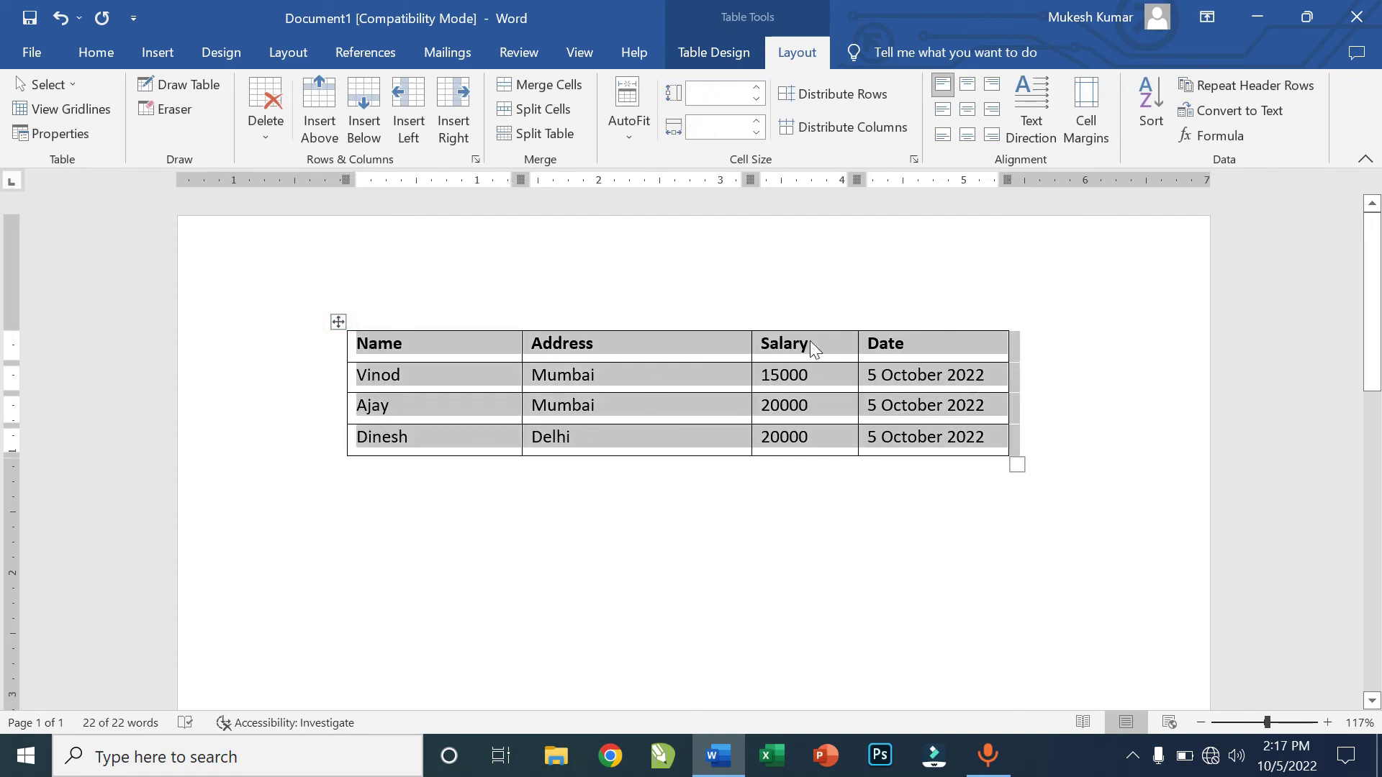
{"action": "left_click", "coordinate": [1241, 114]}
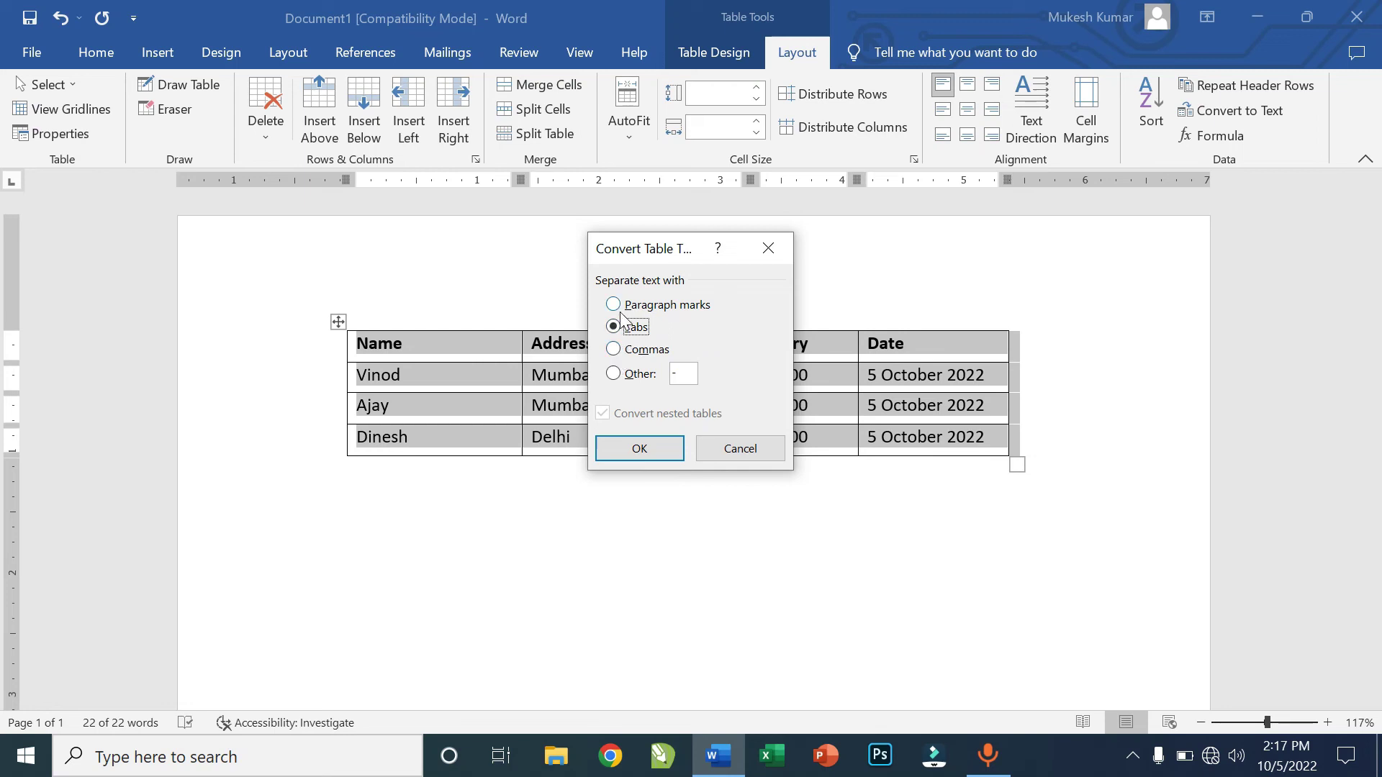
{"action": "left_click", "coordinate": [627, 452]}
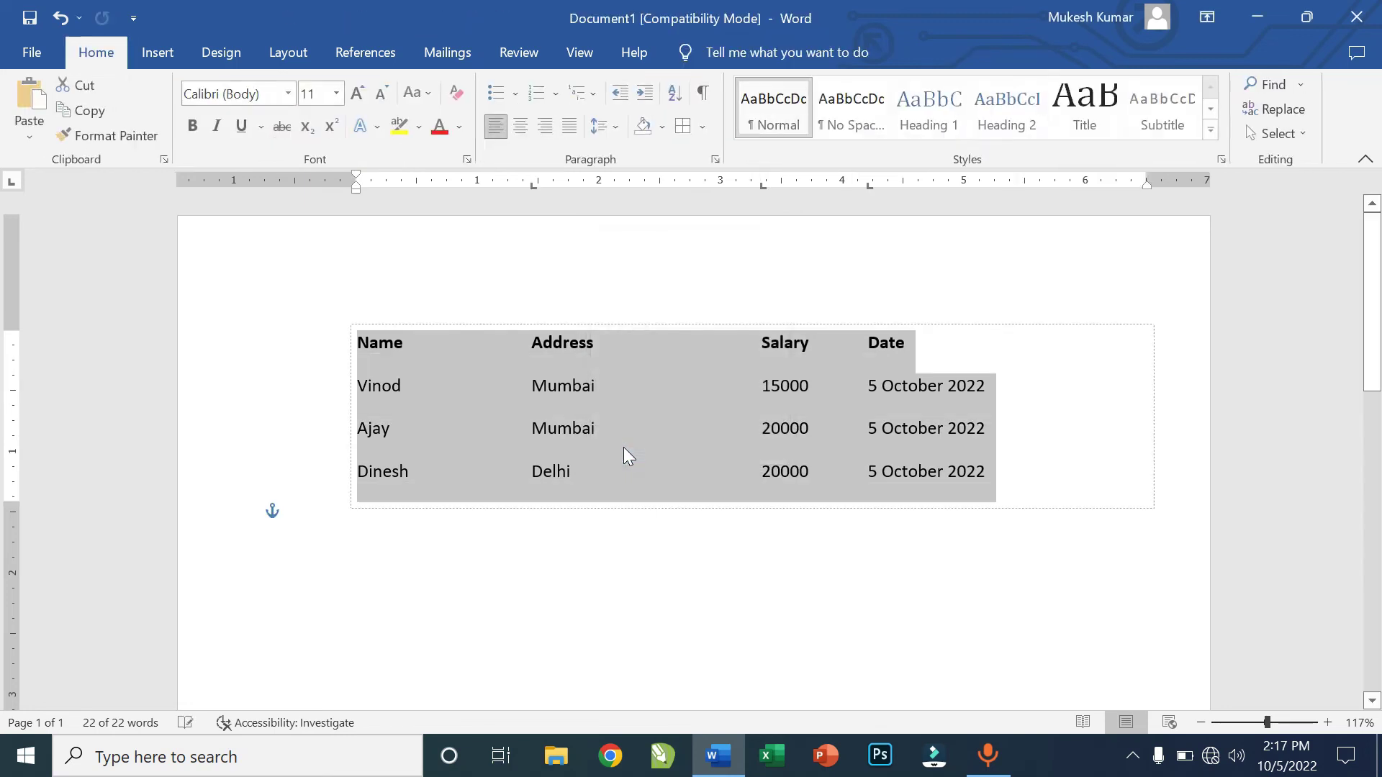
Undo the table-to-text conversion.
{"action": "left_click", "coordinate": [727, 430]}
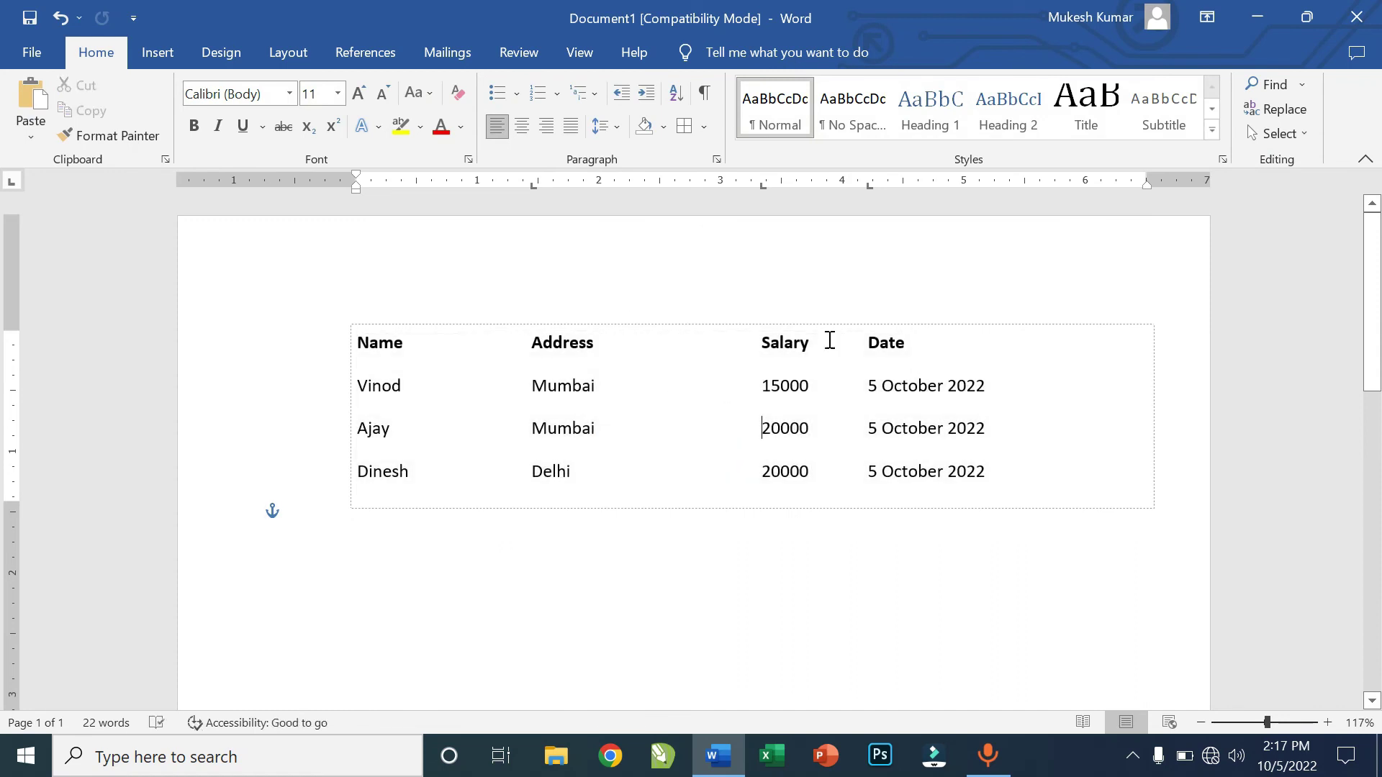
{"action": "left_click", "coordinate": [800, 386]}
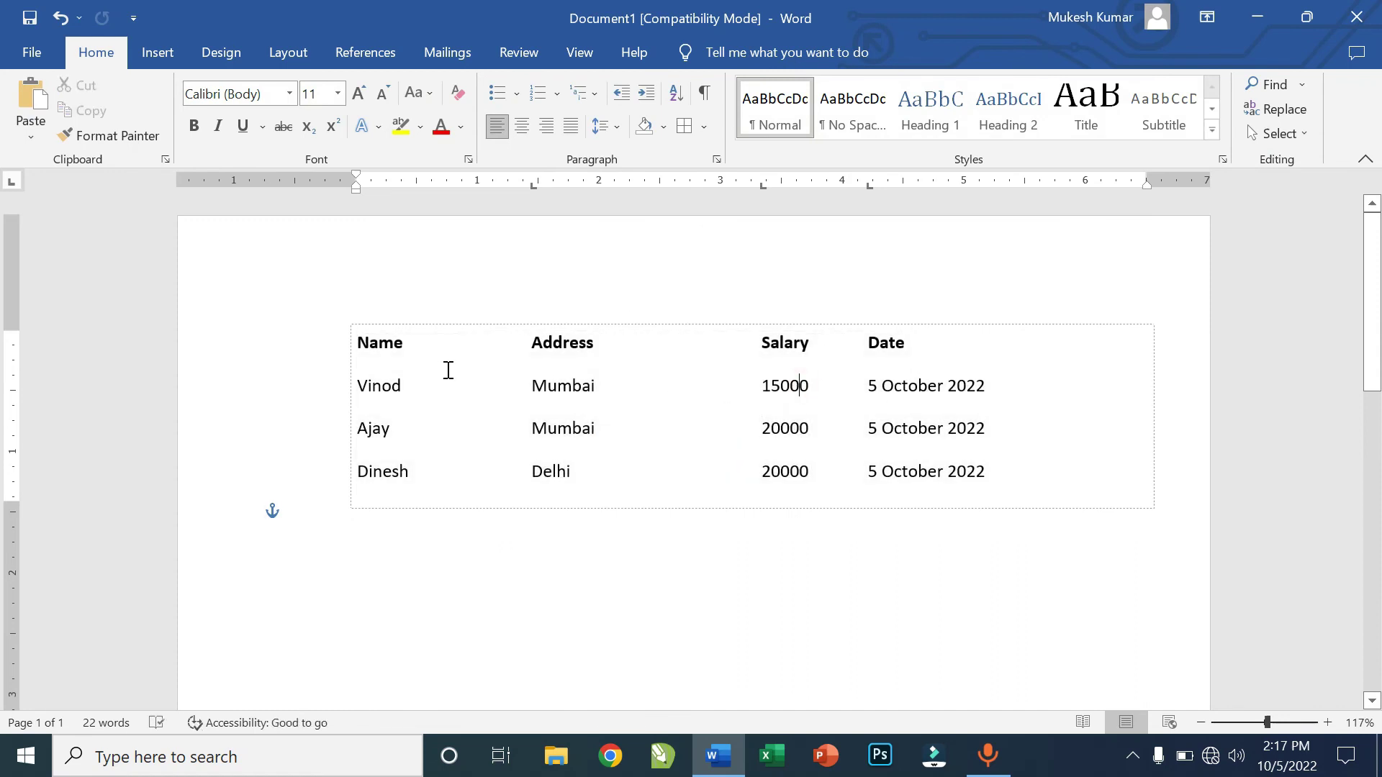
{"action": "left_click", "coordinate": [380, 346]}
{"action": "left_click_drag", "start_coordinate": [1047, 475], "coordinate": [361, 326]}
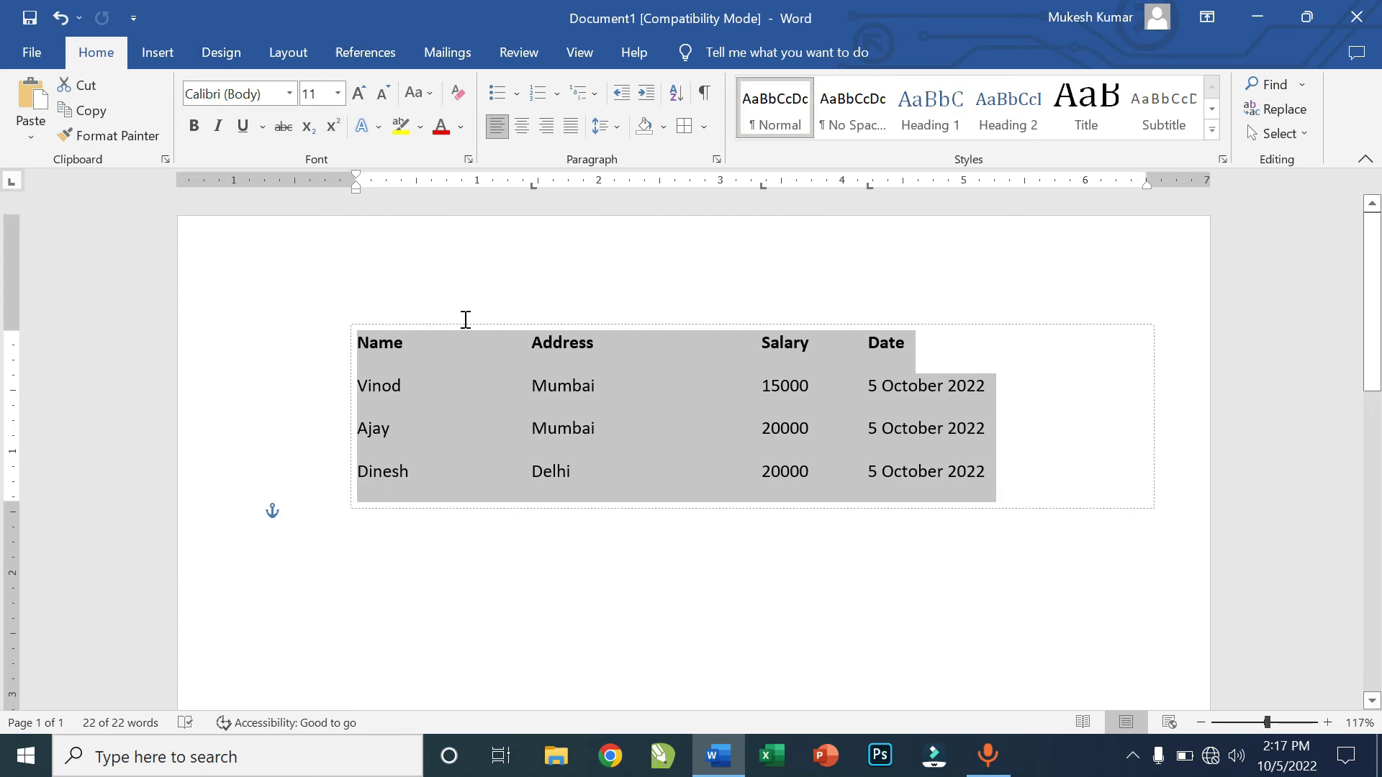
{"action": "left_click", "coordinate": [827, 472]}
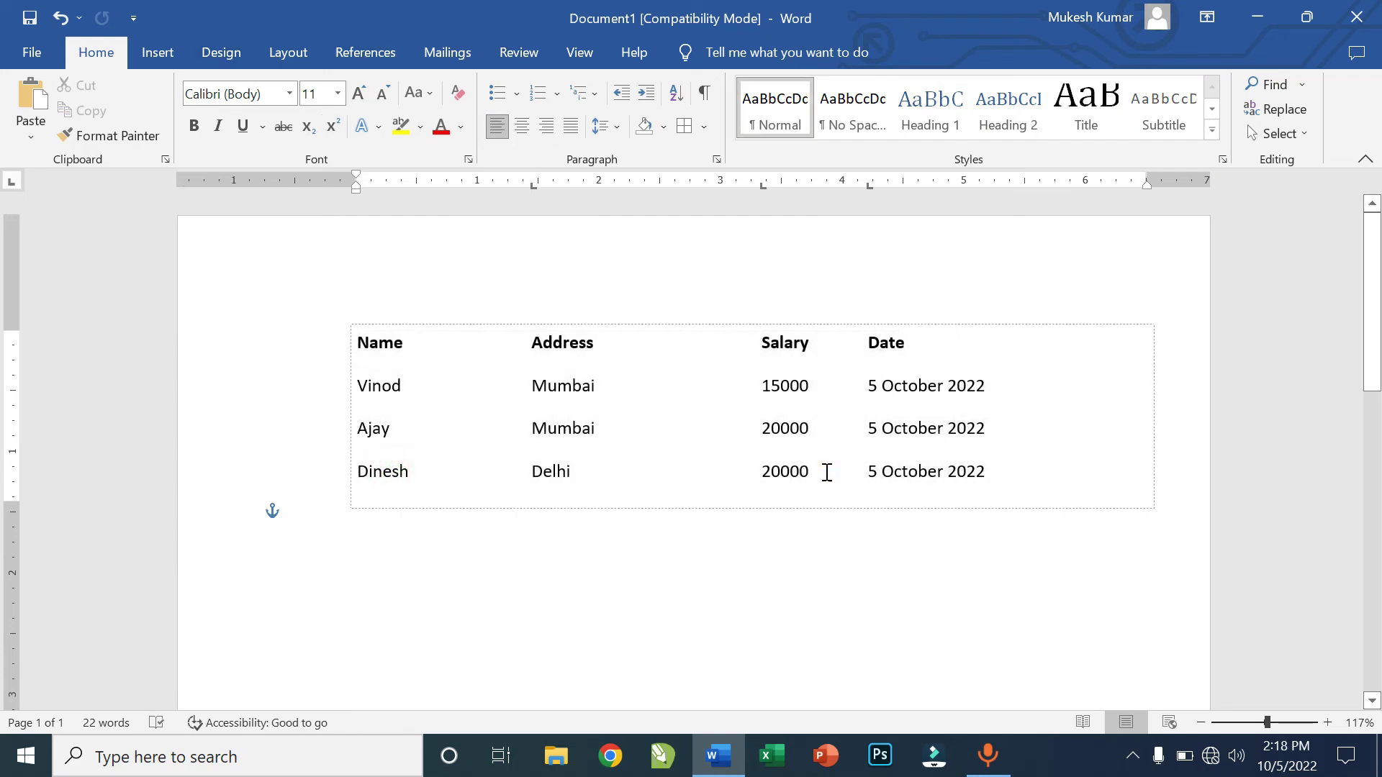
{"action": "key", "text": "ctrl+z"}
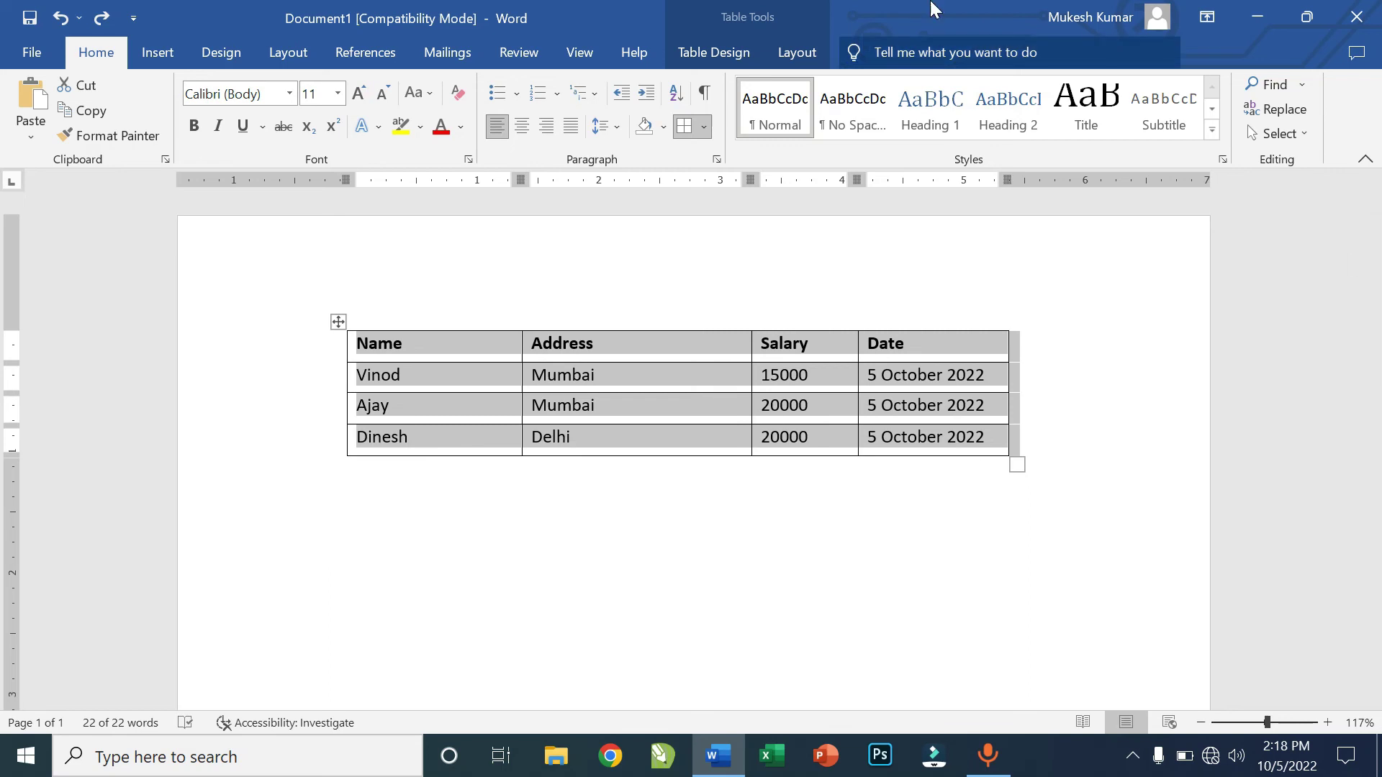
Erase the table's last data row with the Eraser tool.
{"action": "left_click", "coordinate": [799, 52]}
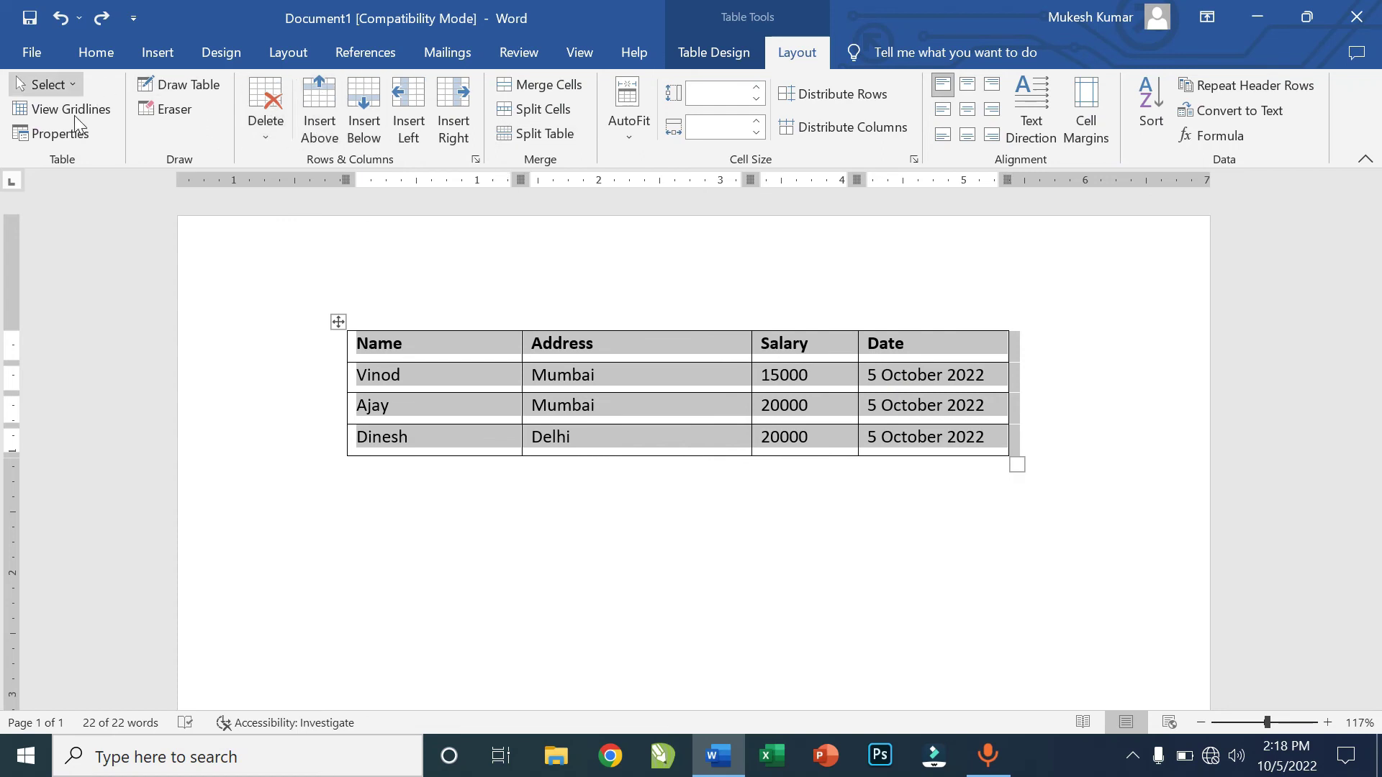
{"action": "left_click", "coordinate": [144, 115]}
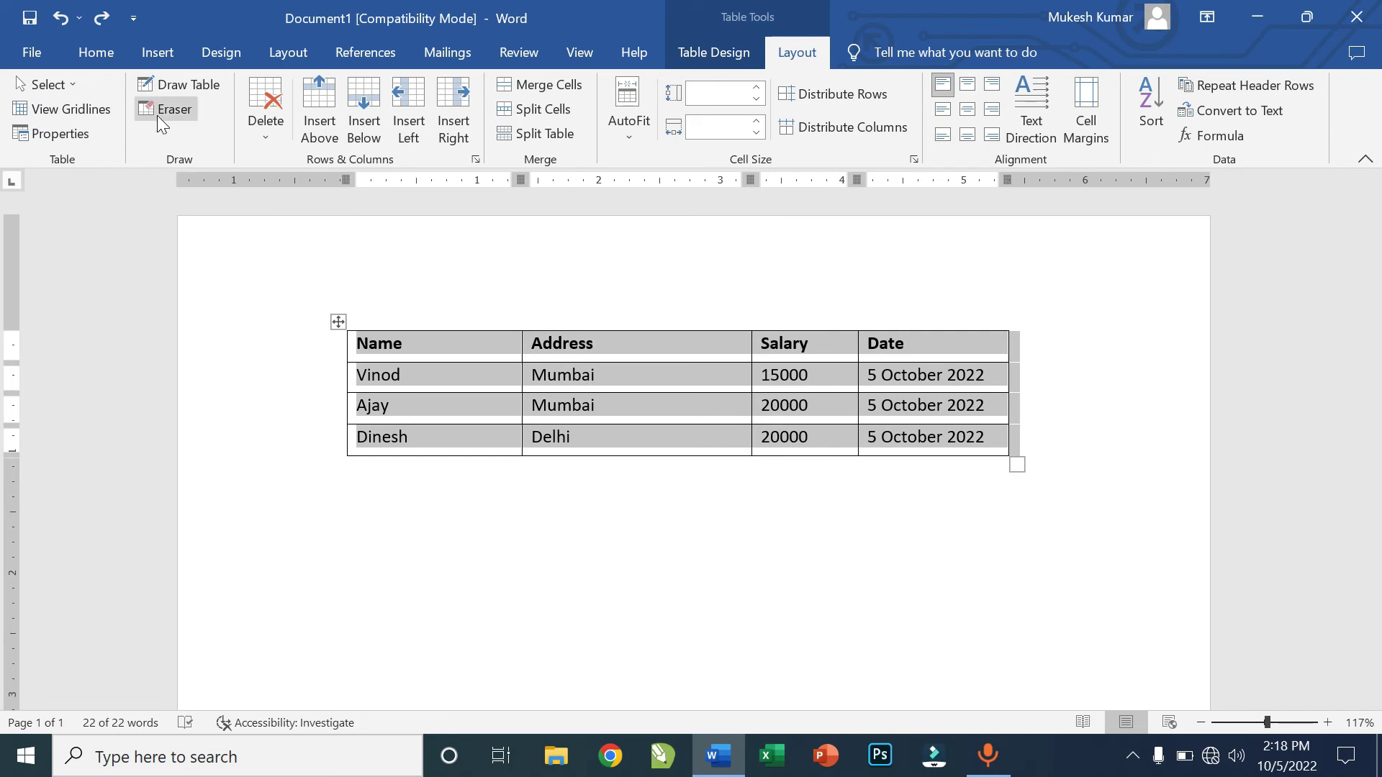
{"action": "left_click", "coordinate": [161, 116]}
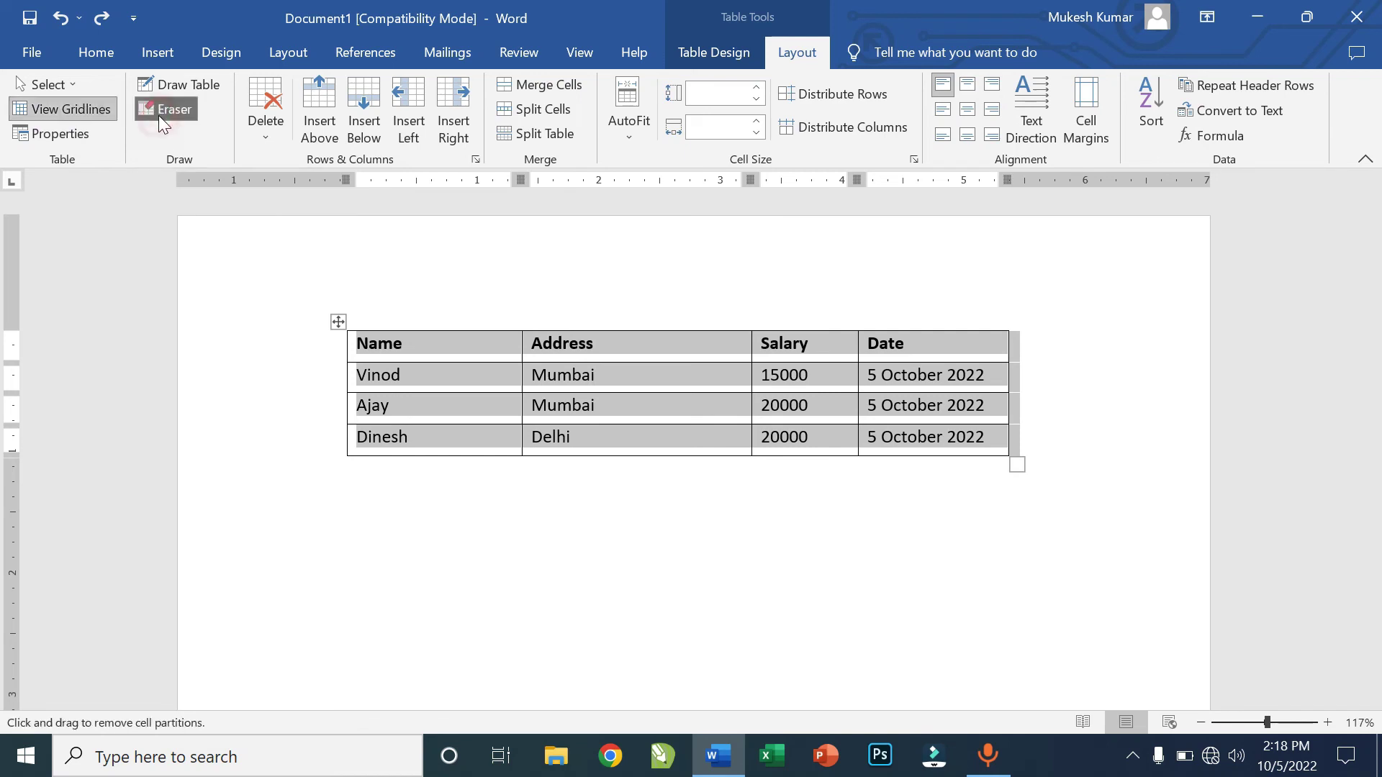
{"action": "mouse_move", "coordinate": [352, 428]}
{"action": "left_mouse_down"}
{"action": "mouse_move", "coordinate": [1002, 453]}
{"action": "mouse_move", "coordinate": [1019, 466]}
{"action": "left_mouse_up"}
{"action": "key", "text": "Escape"}
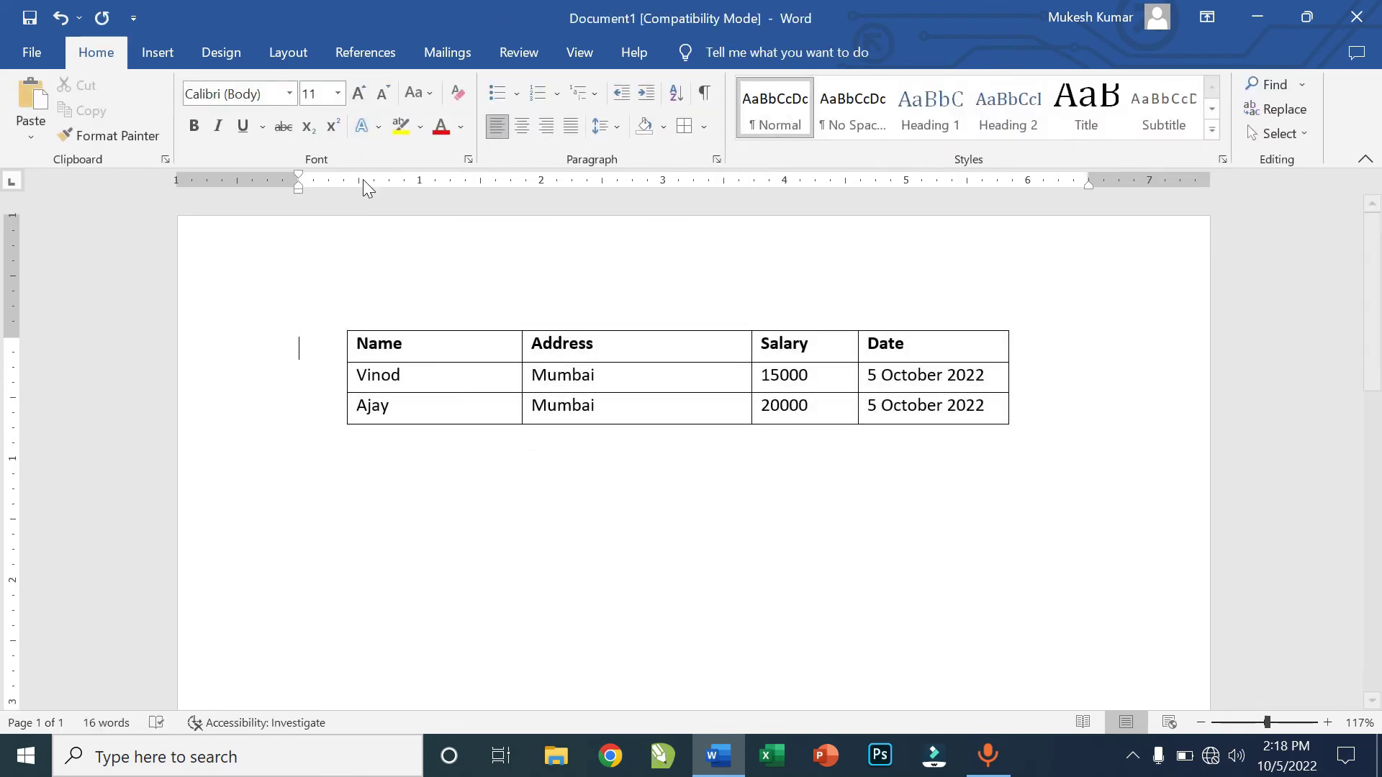
Erase the whole Date column with the Eraser tool, leaving the tool when done.
{"action": "left_click_drag", "start_coordinate": [349, 412], "coordinate": [386, 361]}
{"action": "left_click", "coordinate": [788, 53]}
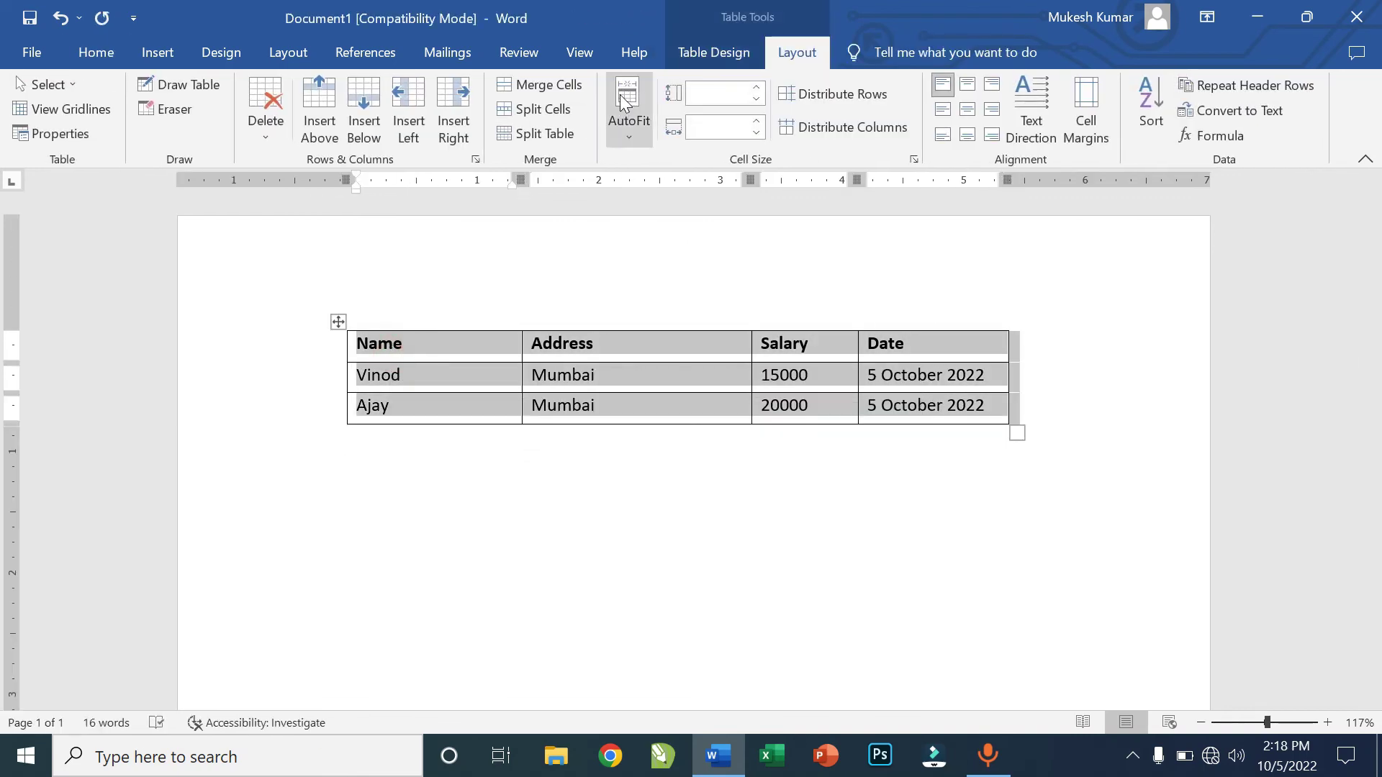
{"action": "left_click", "coordinate": [189, 85]}
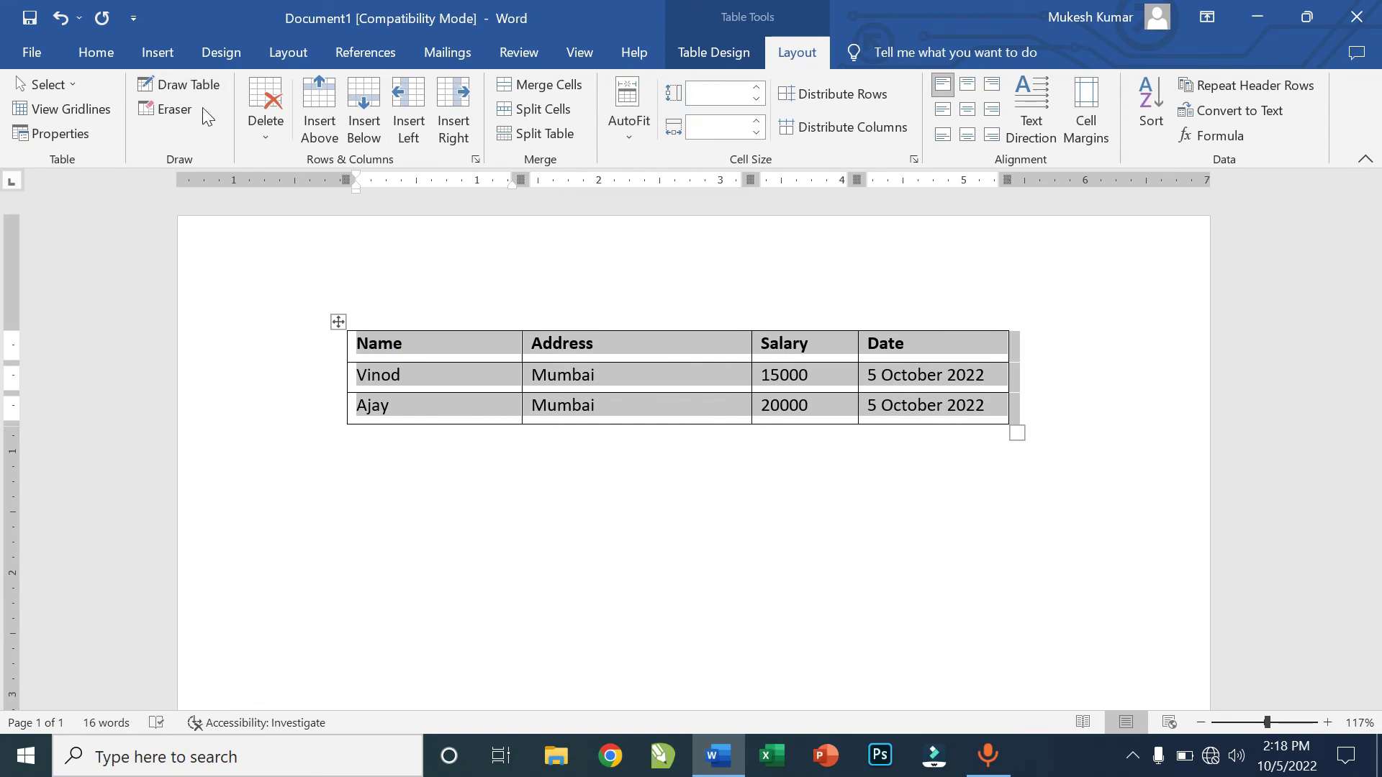
{"action": "left_click", "coordinate": [173, 110]}
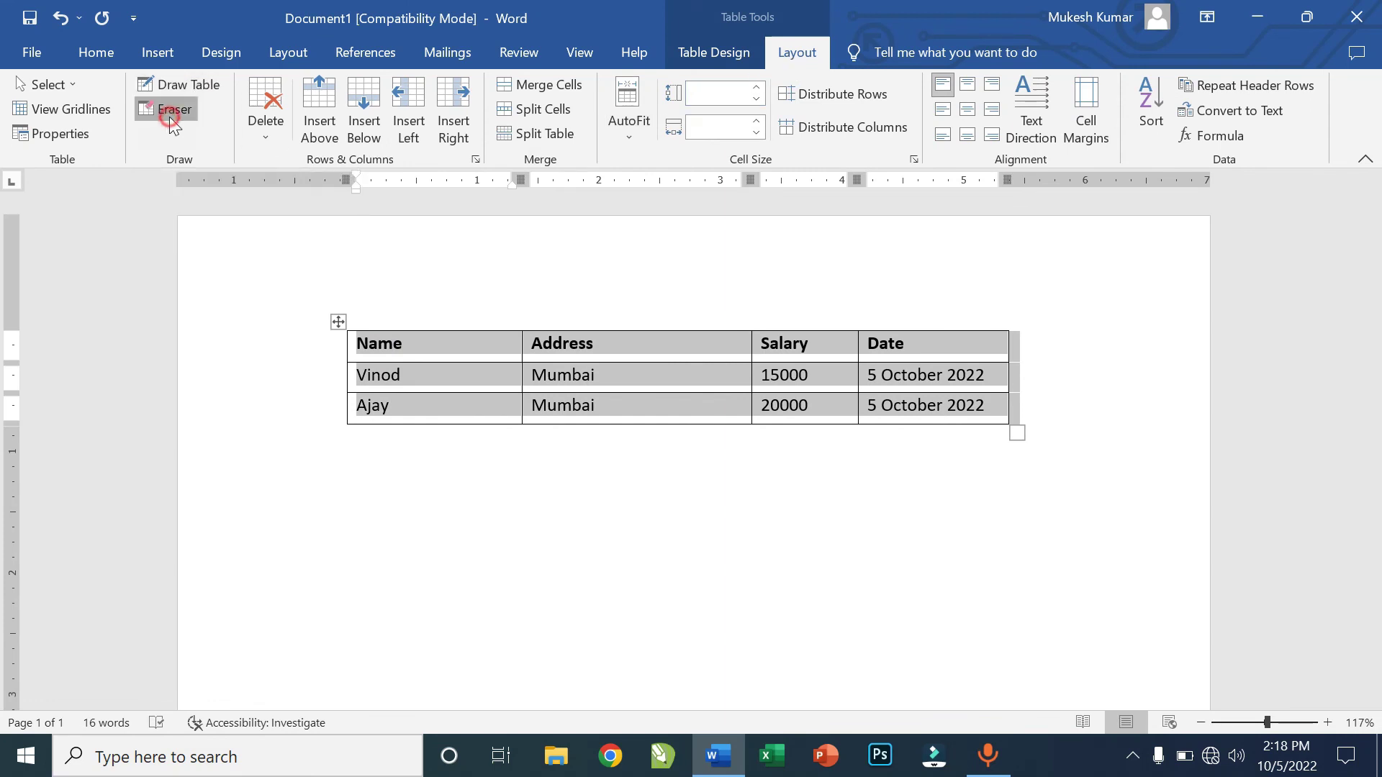
{"action": "mouse_move", "coordinate": [890, 320]}
{"action": "left_mouse_down"}
{"action": "mouse_move", "coordinate": [996, 429]}
{"action": "mouse_move", "coordinate": [1074, 482]}
{"action": "left_mouse_up"}
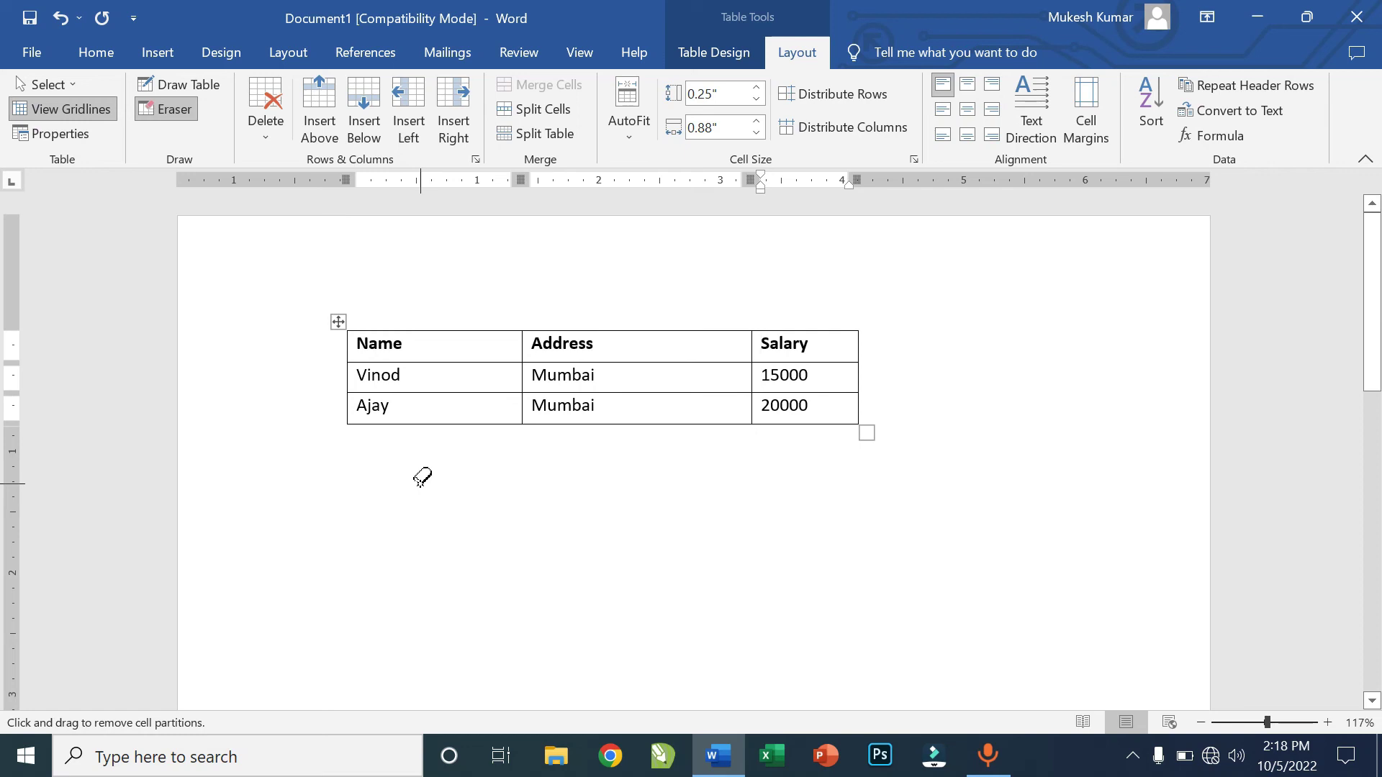
{"action": "key", "text": "Escape"}
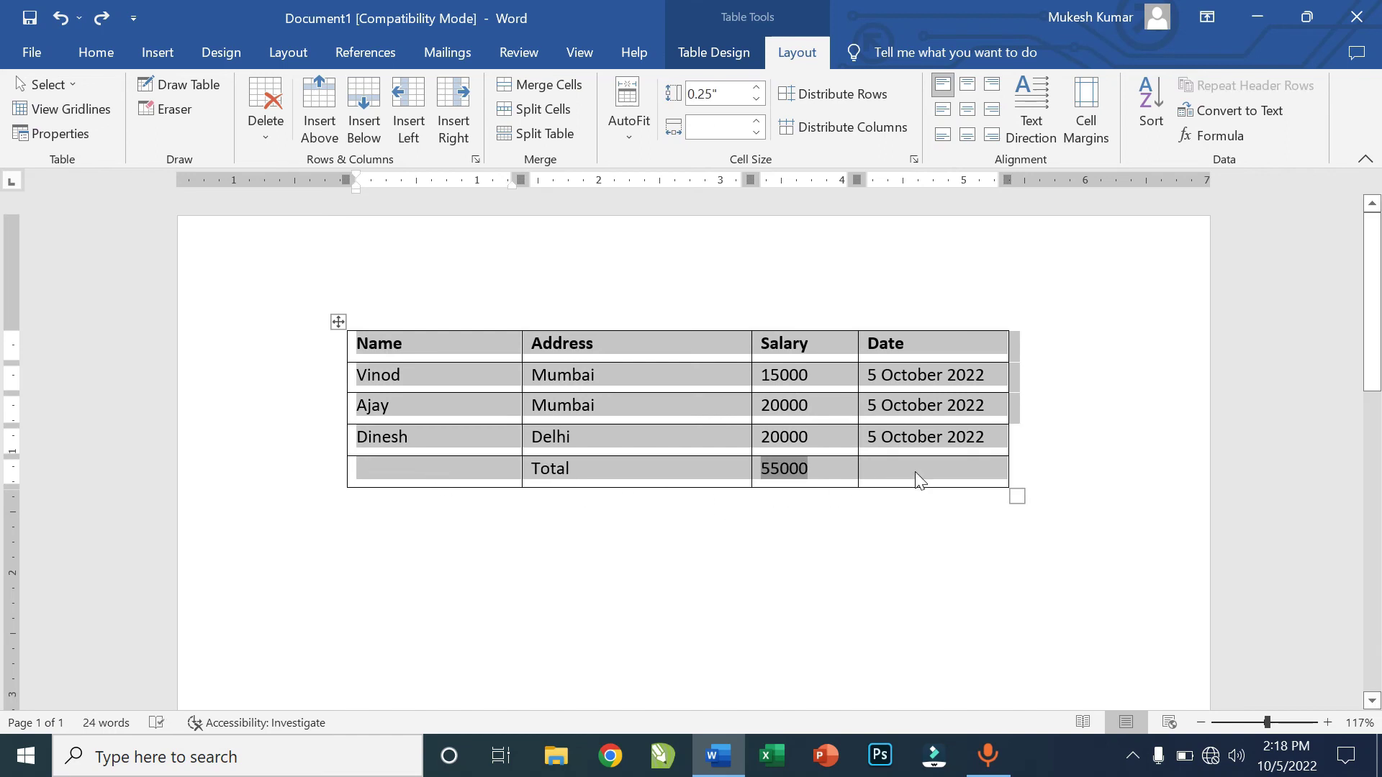
Undo the erasing of the Date column and the last data row, keeping the Total row deleted.
{"action": "key", "text": "ctrl+z"}
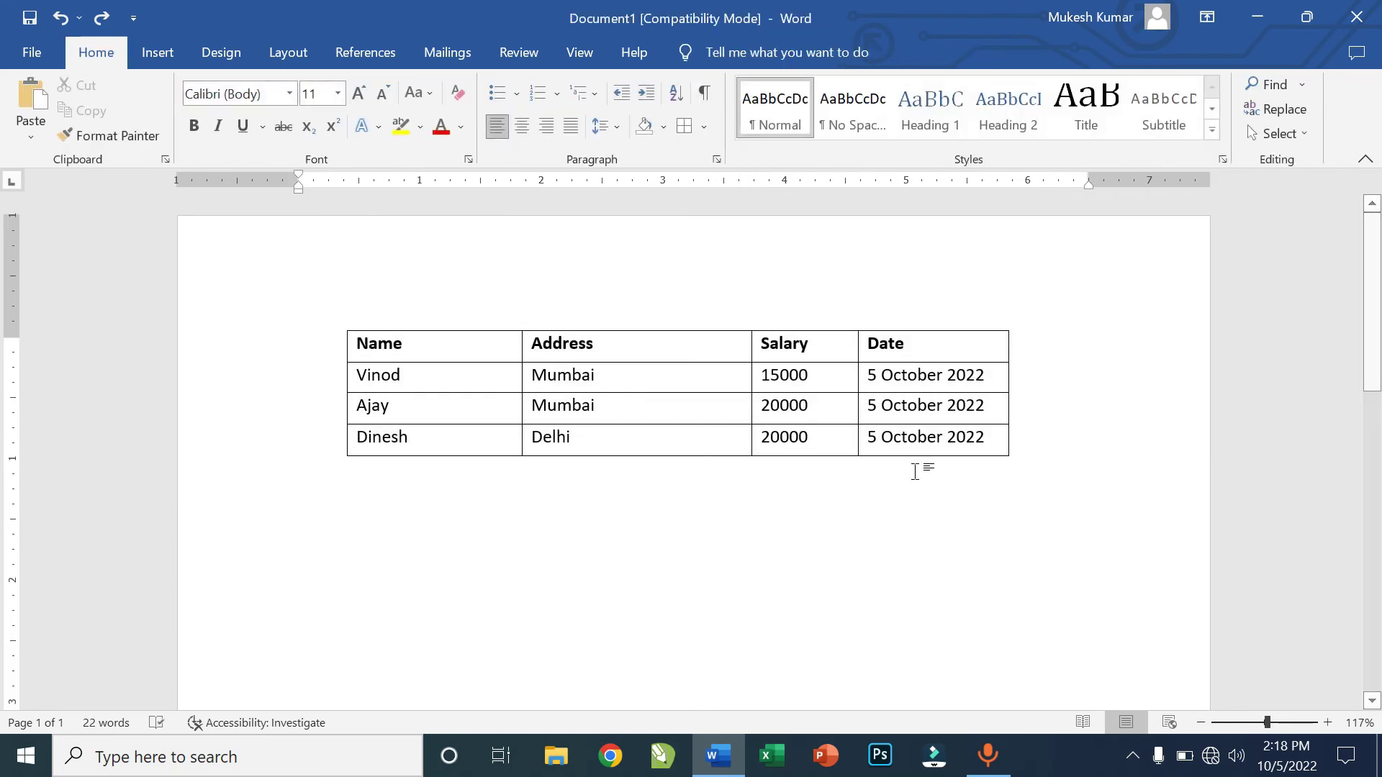
{"action": "left_click", "coordinate": [973, 437]}
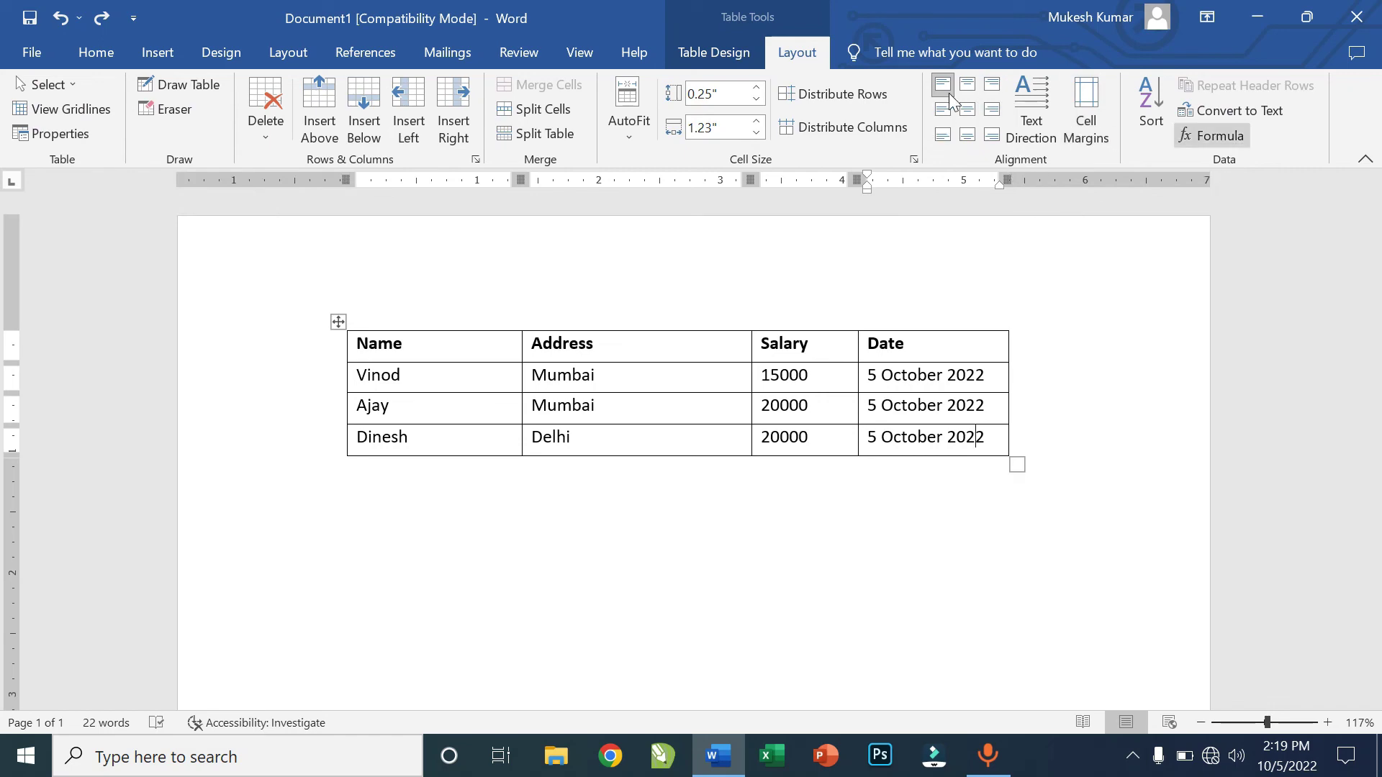
{"action": "left_click", "coordinate": [617, 299]}
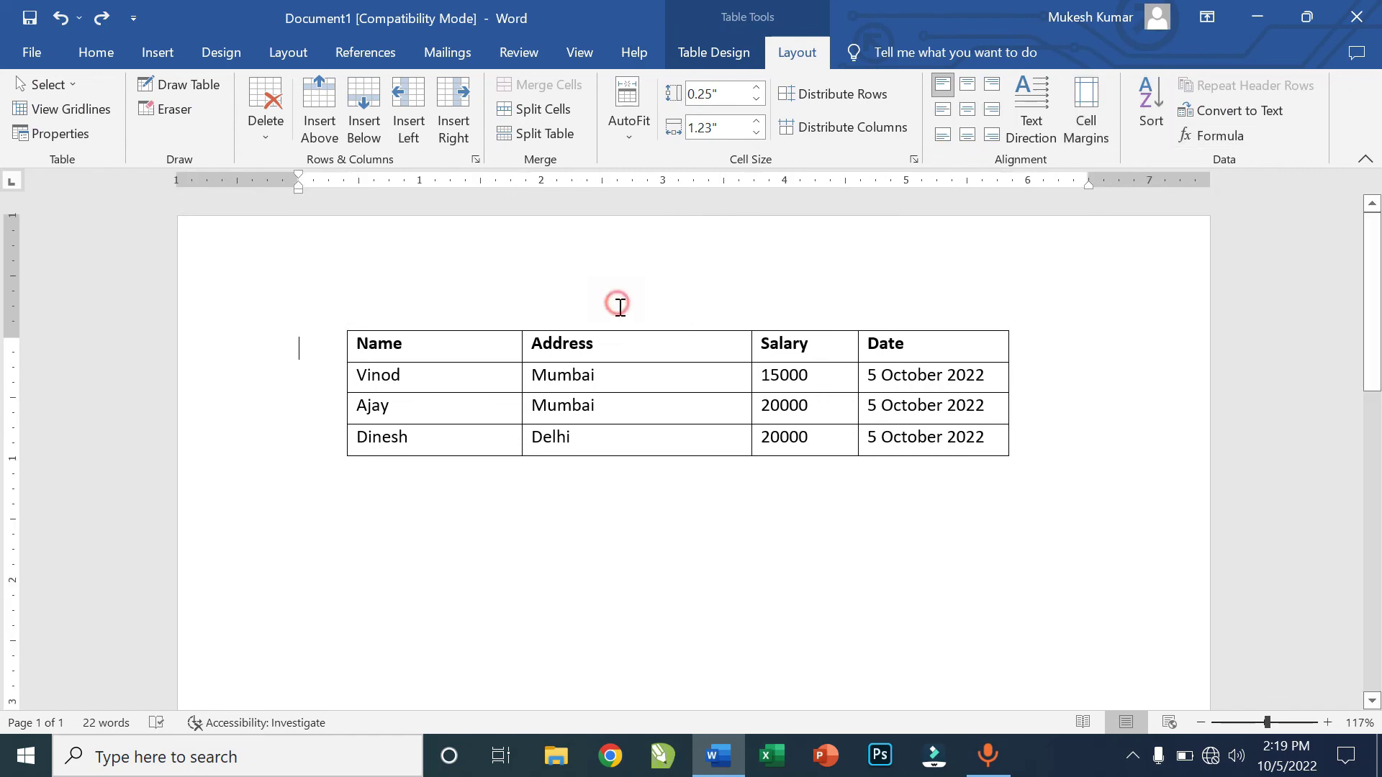
{"action": "left_click", "coordinate": [617, 336]}
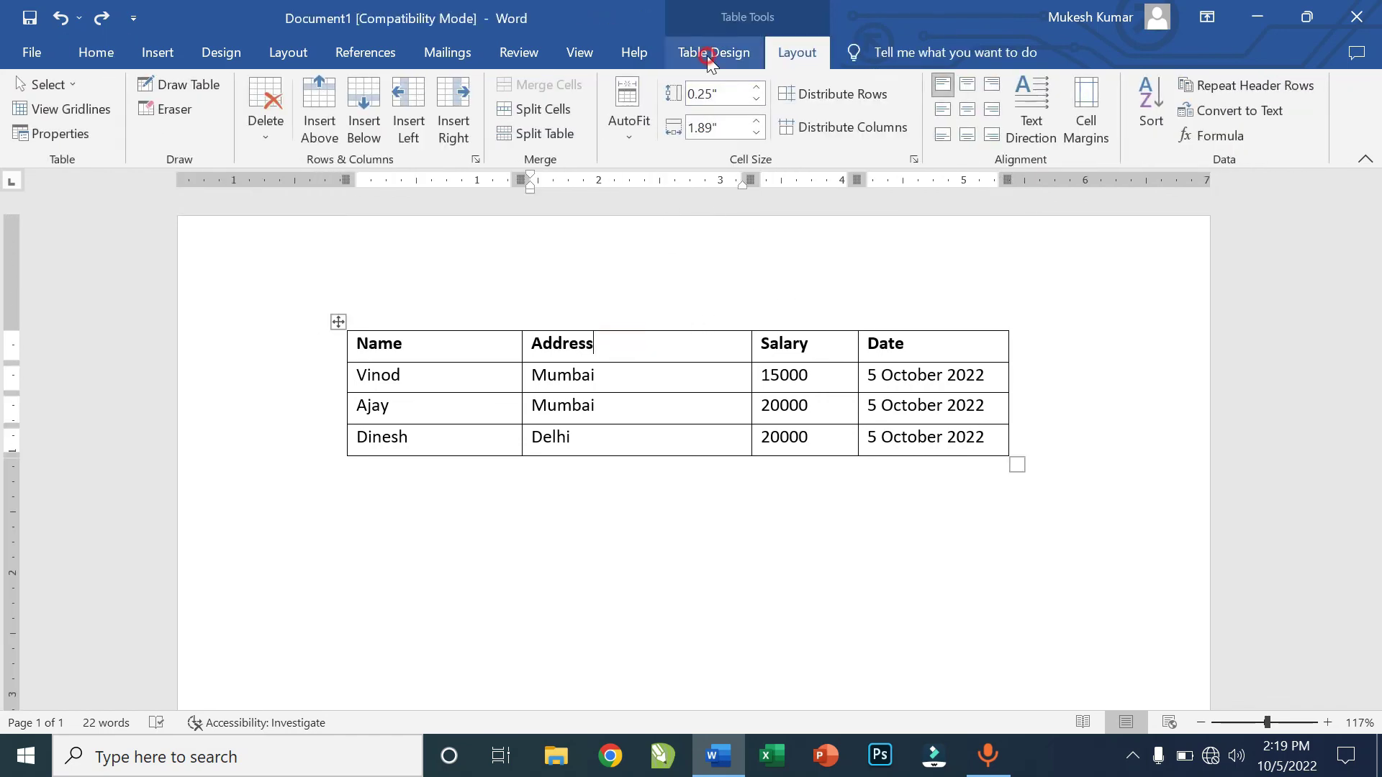
{"action": "left_click", "coordinate": [706, 54]}
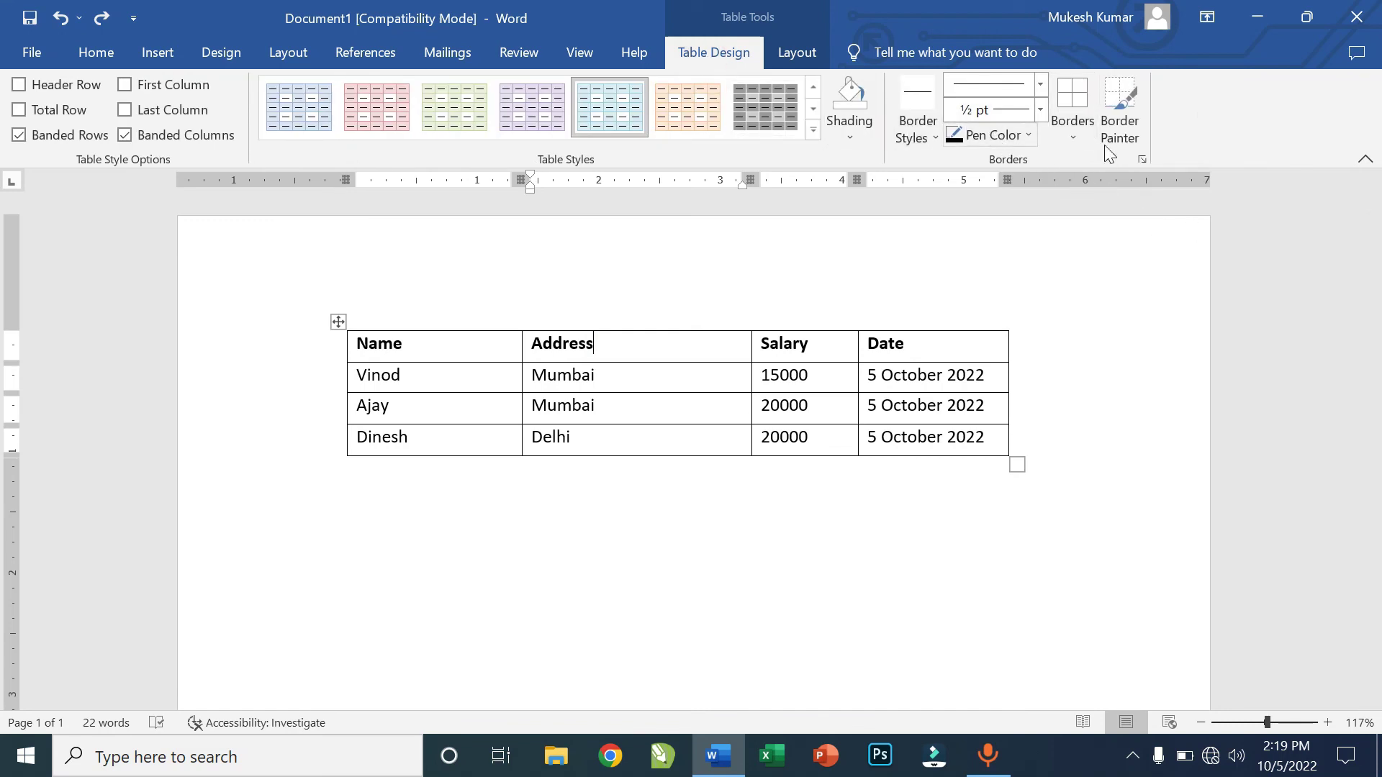
{"action": "left_click", "coordinate": [1064, 133]}
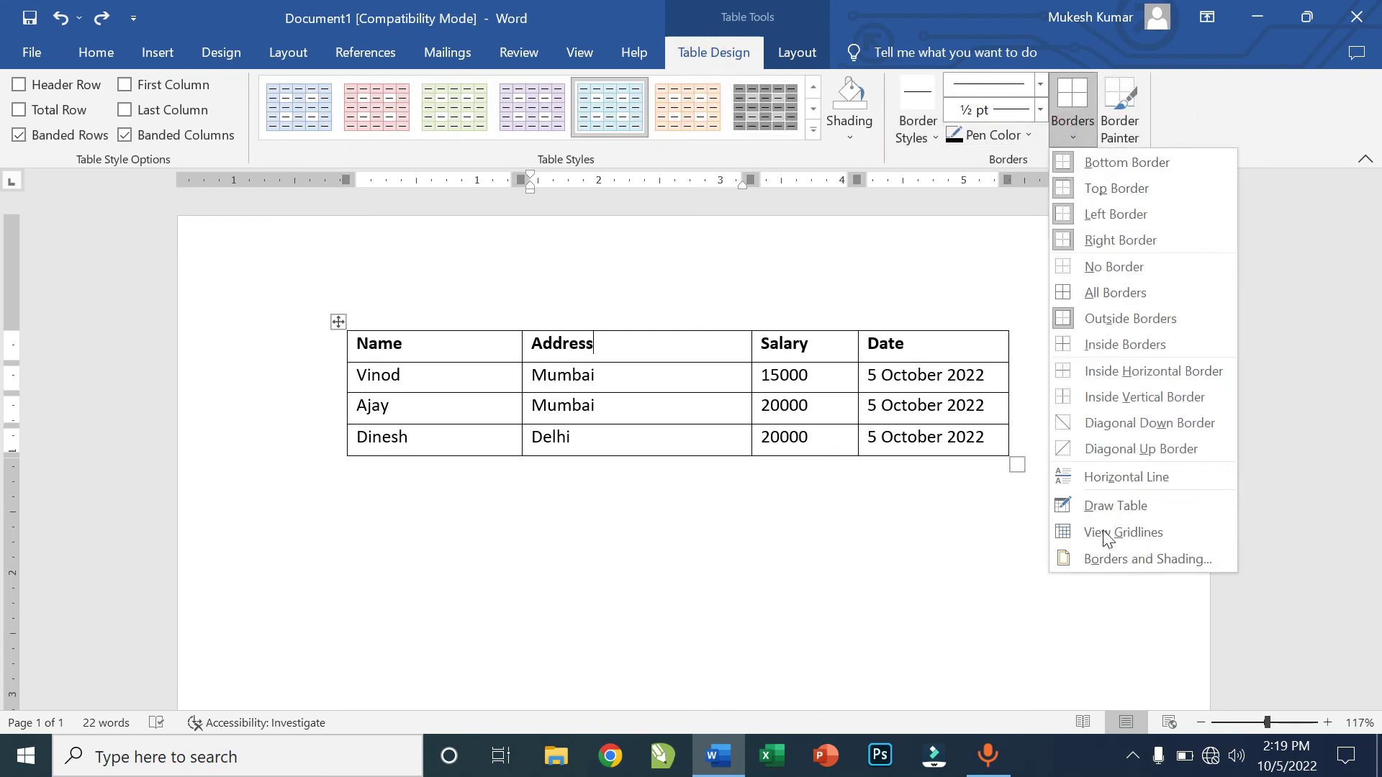
{"action": "left_click", "coordinate": [815, 51]}
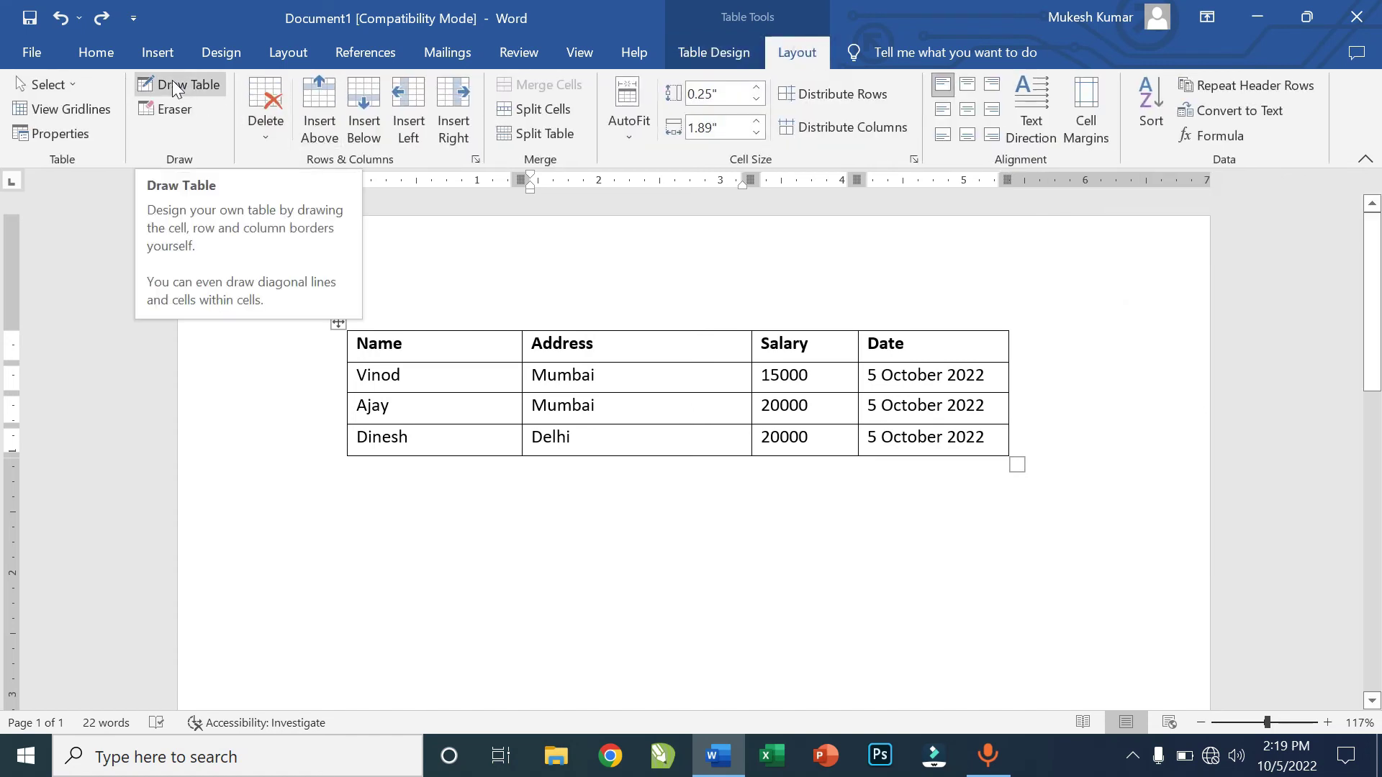
Merge the Address and Salary cells of the first data row into one cell.
{"action": "left_click", "coordinate": [938, 347]}
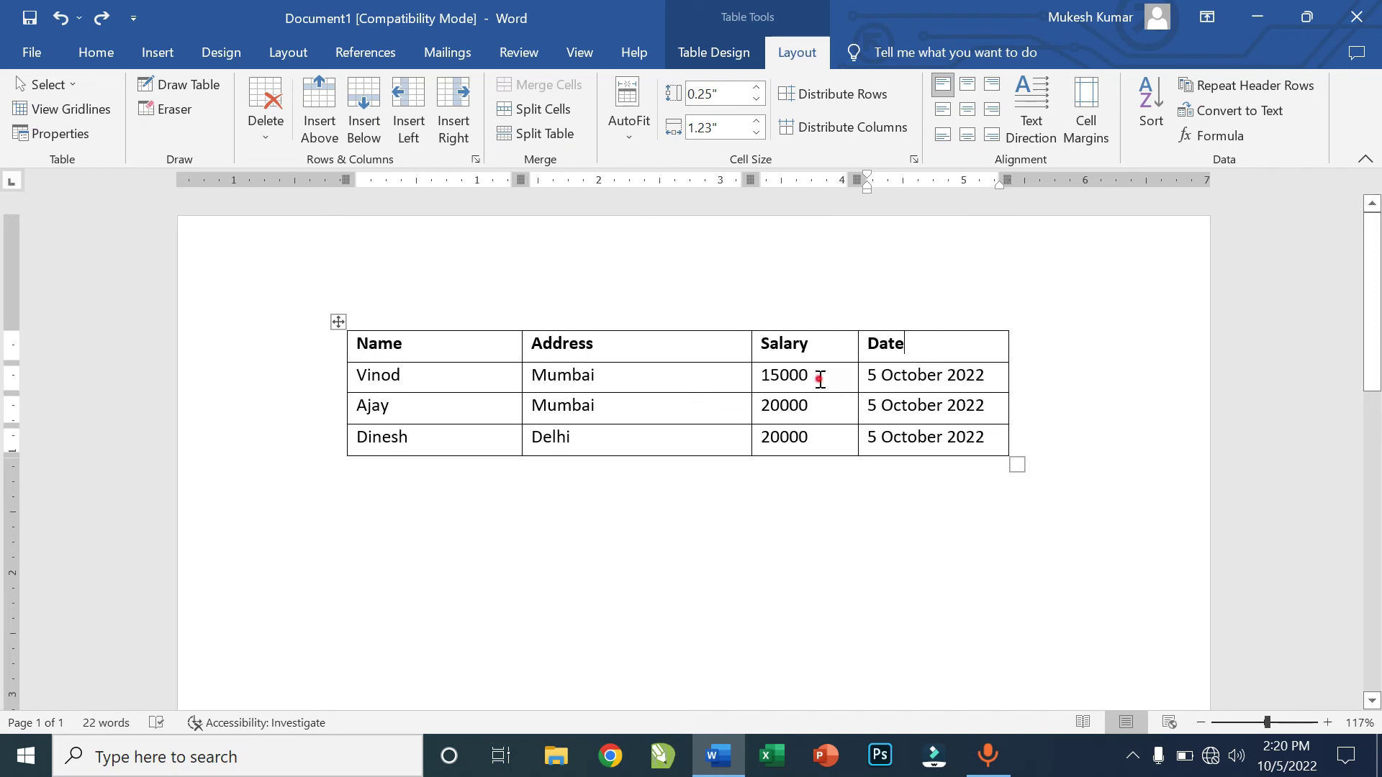
{"action": "left_click_drag", "start_coordinate": [817, 376], "coordinate": [706, 376]}
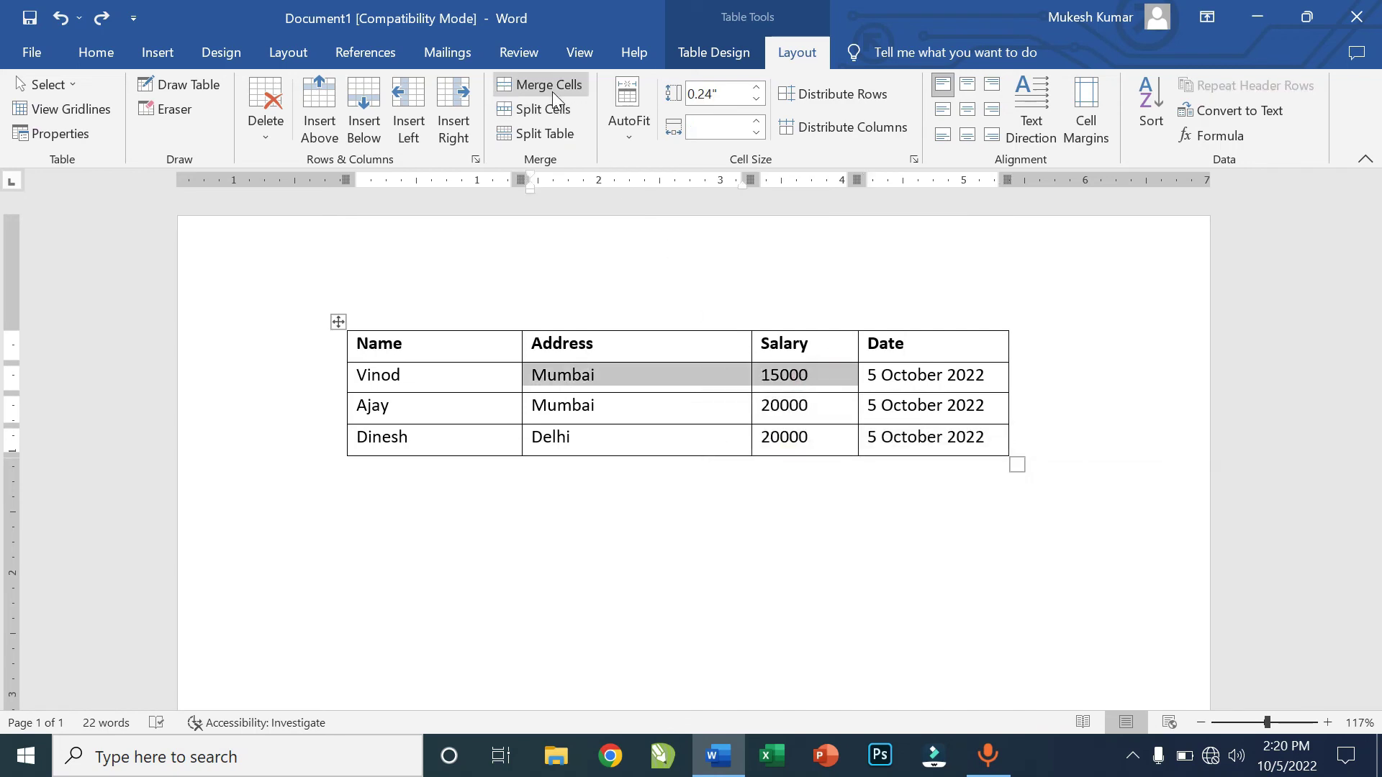
{"action": "left_click", "coordinate": [549, 86]}
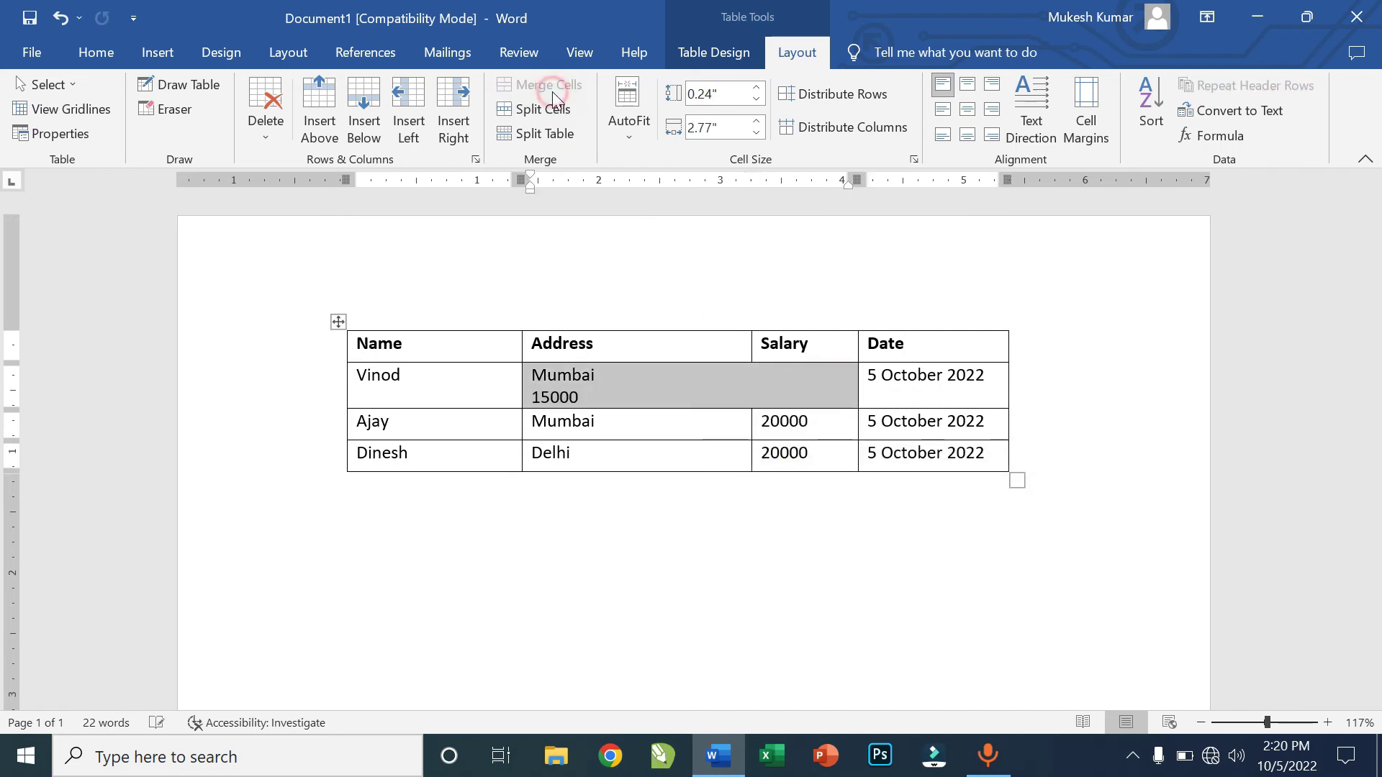
Split the merged cell in the first data row into 3 columns and 1 row.
{"action": "left_click", "coordinate": [724, 382]}
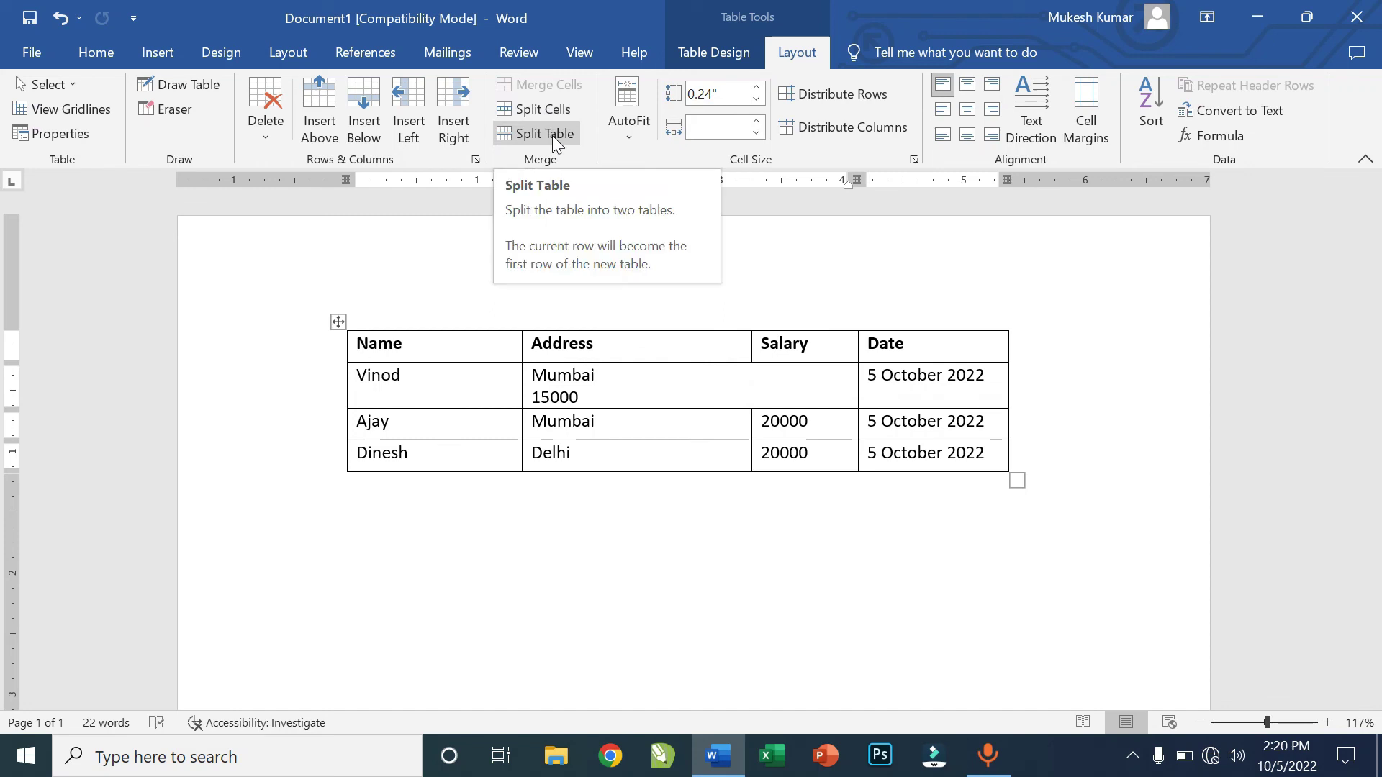
{"action": "left_click", "coordinate": [554, 113]}
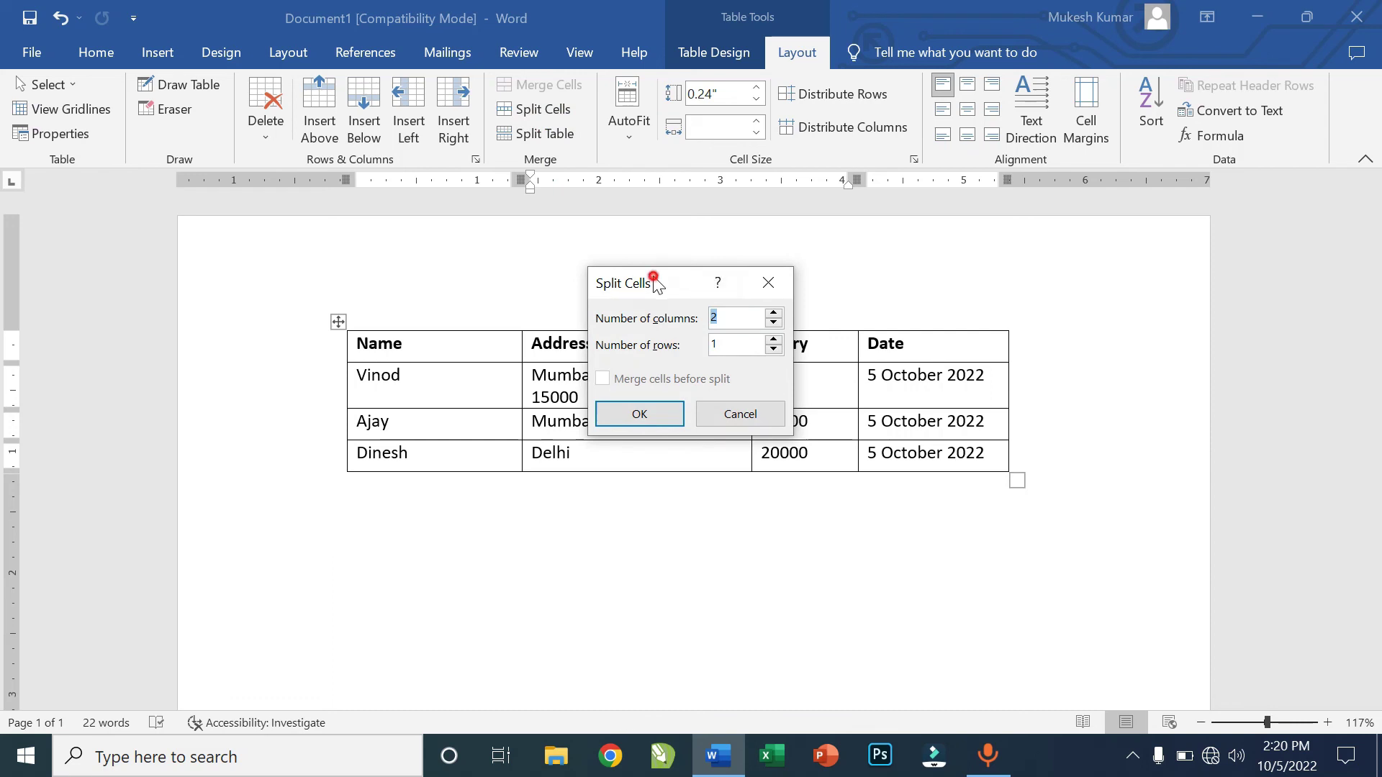
{"action": "left_click_drag", "start_coordinate": [655, 281], "coordinate": [317, 257]}
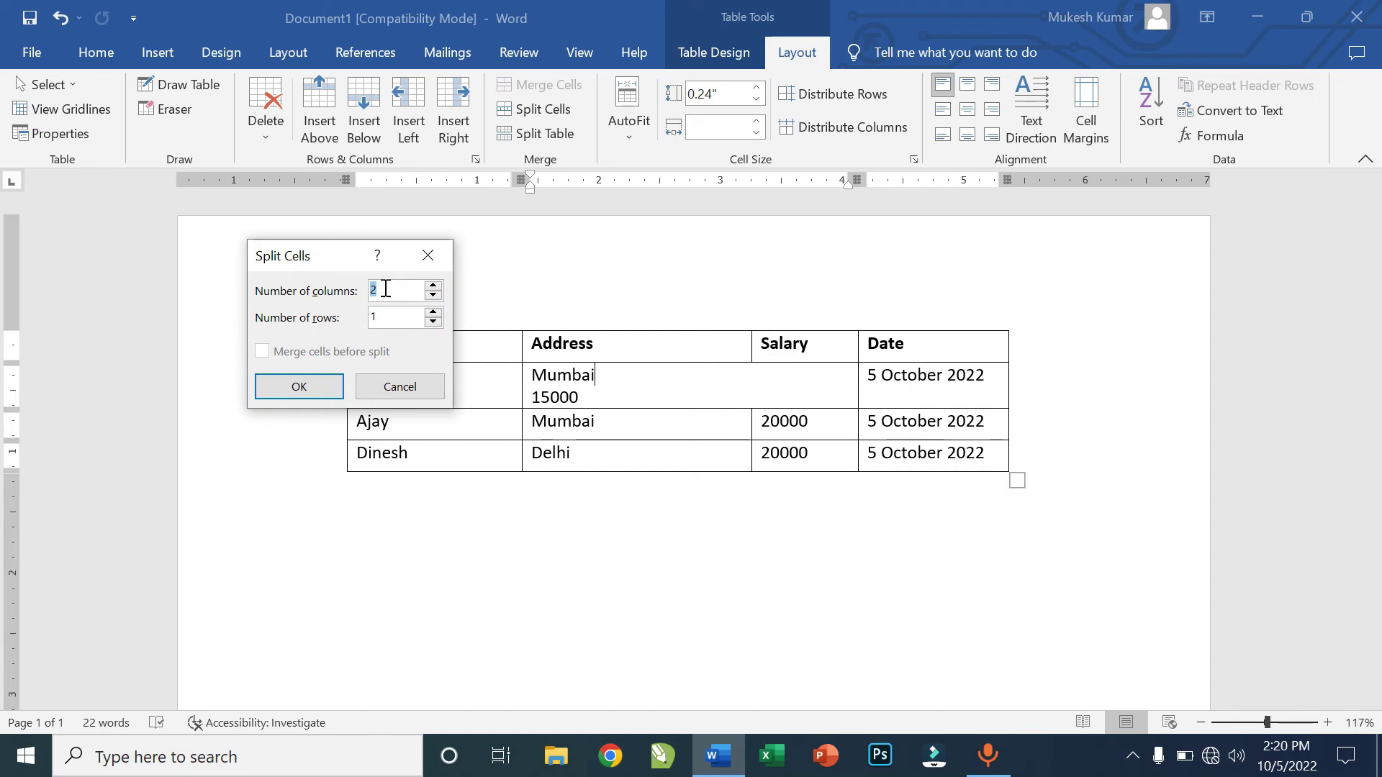
{"action": "left_click", "coordinate": [432, 288]}
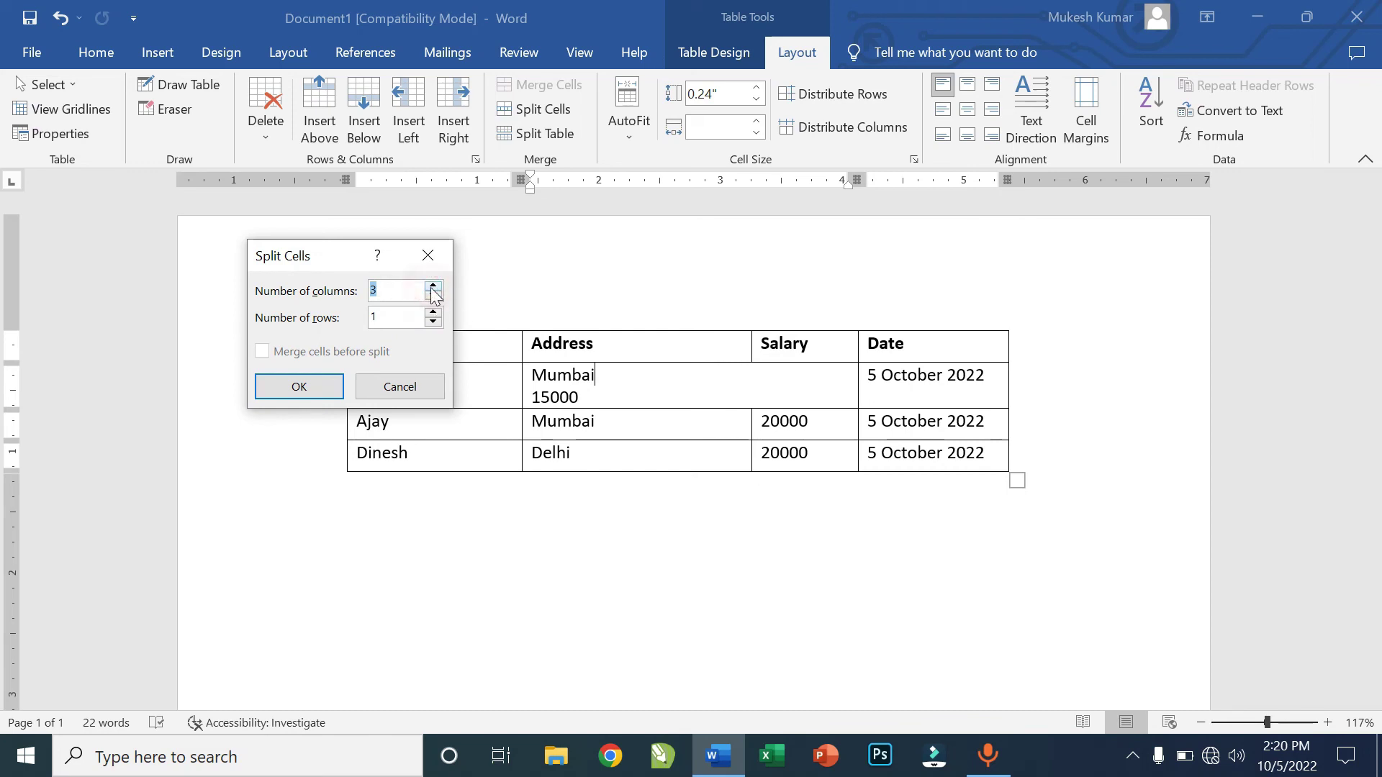
{"action": "left_click", "coordinate": [299, 386]}
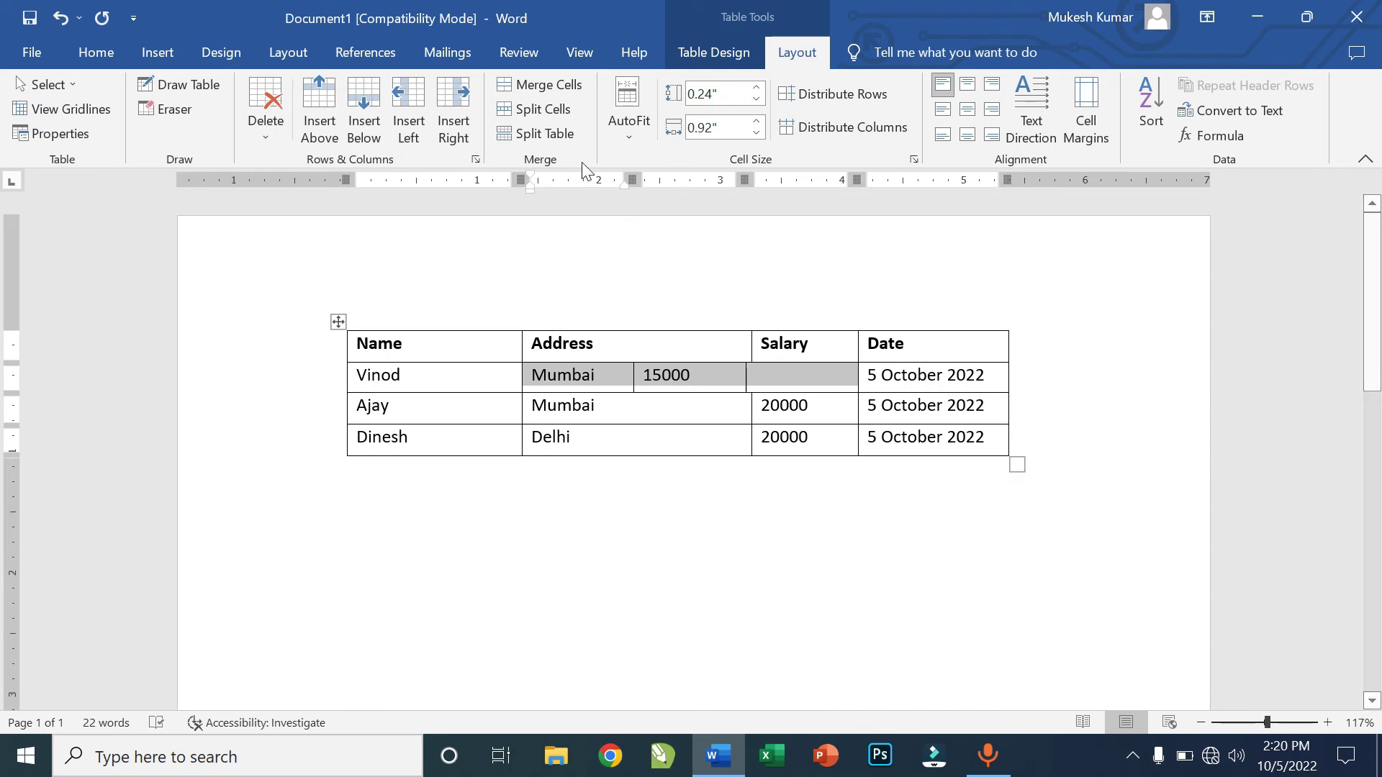
Merge the three split cells back together and split the result into 2 columns and 1 row.
{"action": "left_click", "coordinate": [544, 88]}
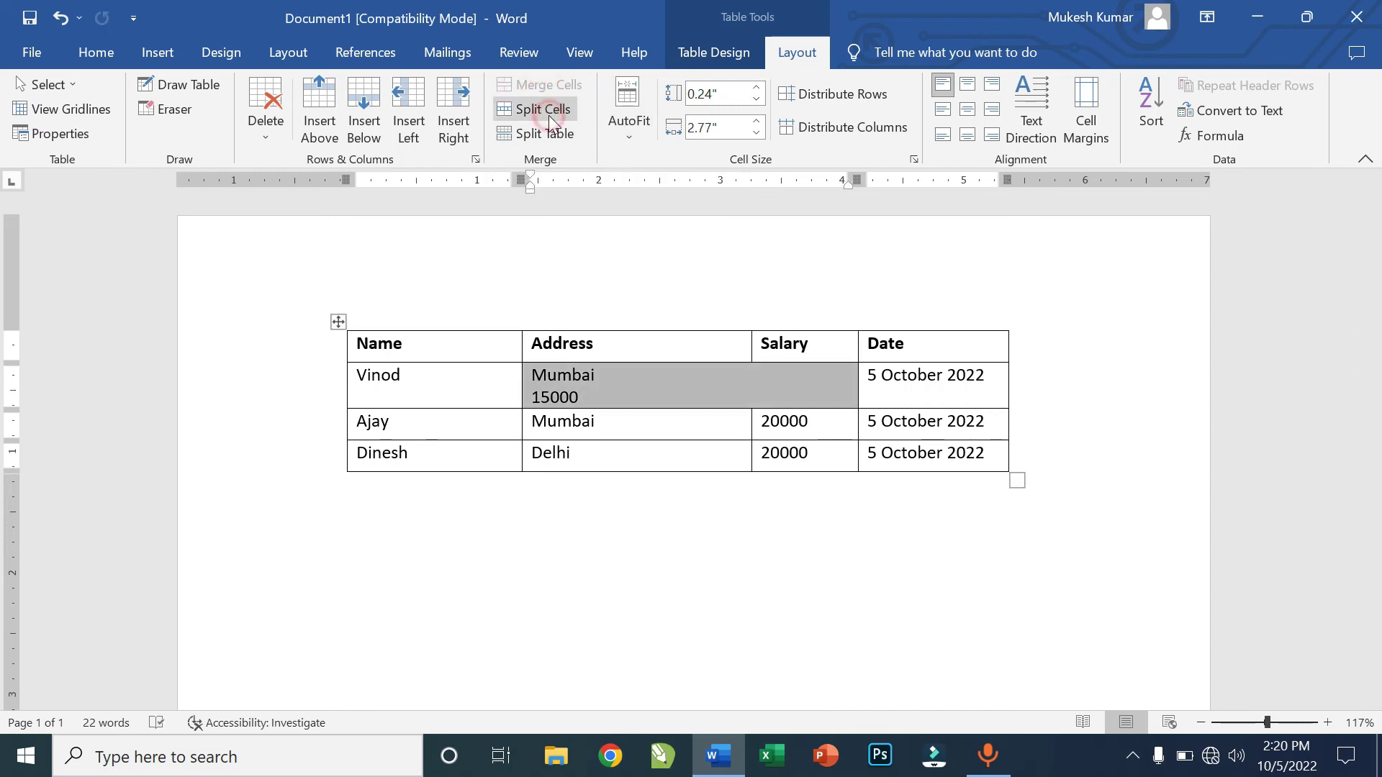
{"action": "left_click", "coordinate": [550, 117]}
{"action": "left_click", "coordinate": [321, 382]}
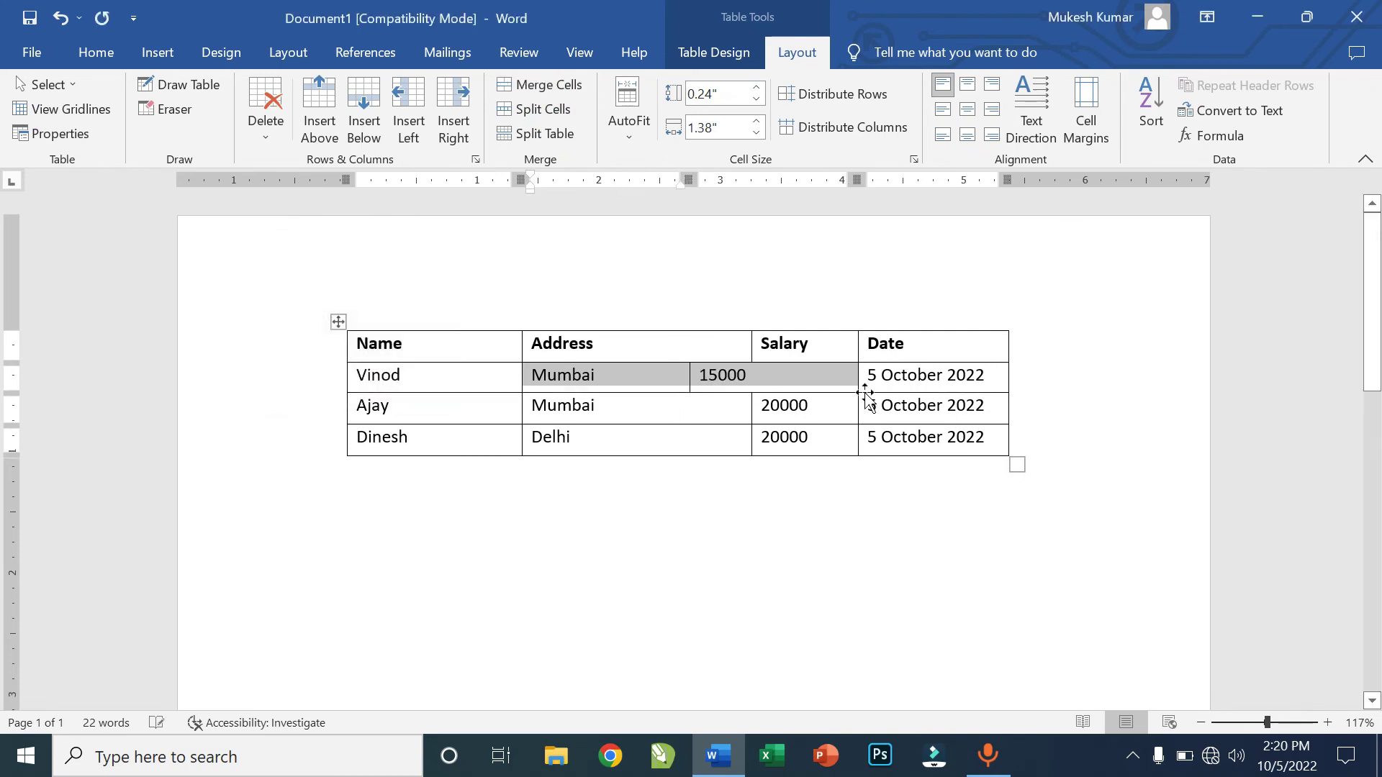
Move the border between the two split cells to line up with the boundary between the Address and Salary columns.
{"action": "left_click", "coordinate": [758, 386]}
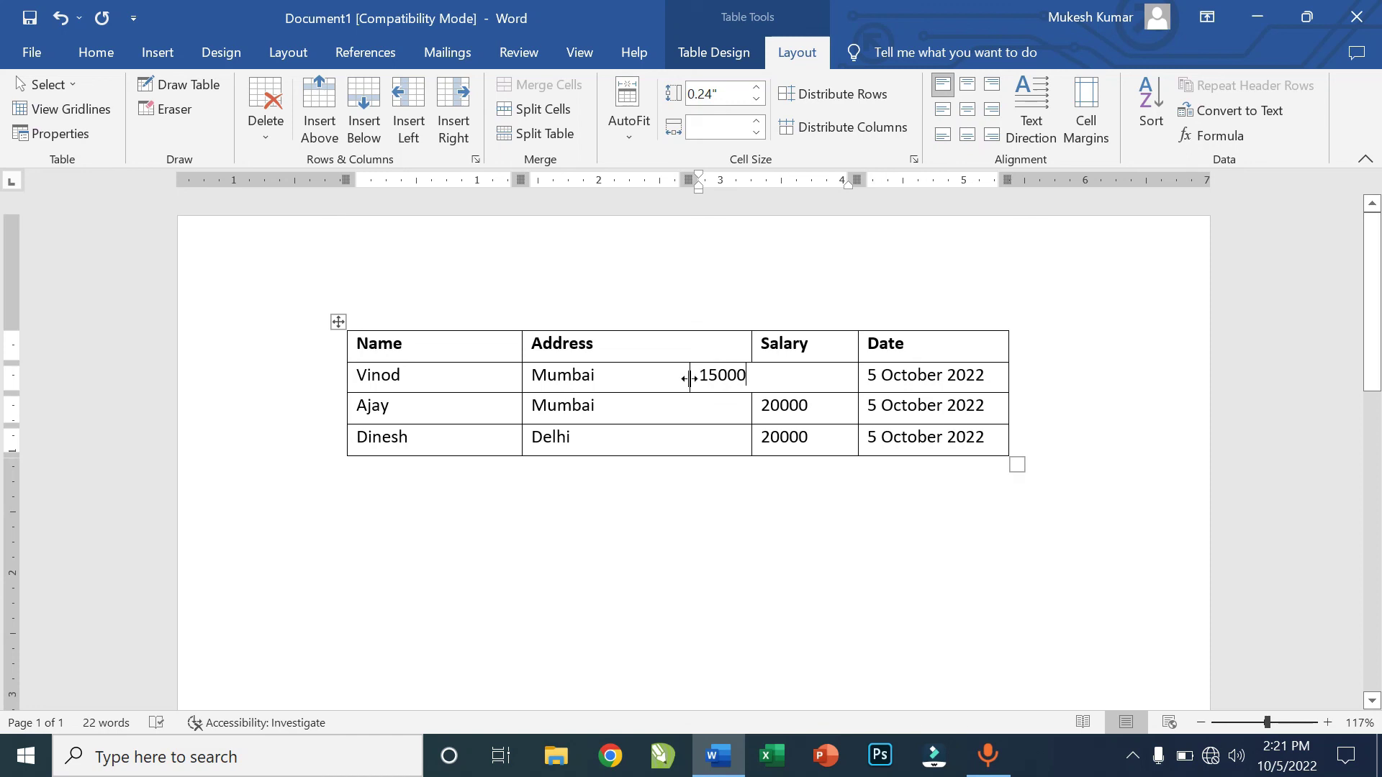
{"action": "left_click_drag", "start_coordinate": [690, 377], "coordinate": [749, 387]}
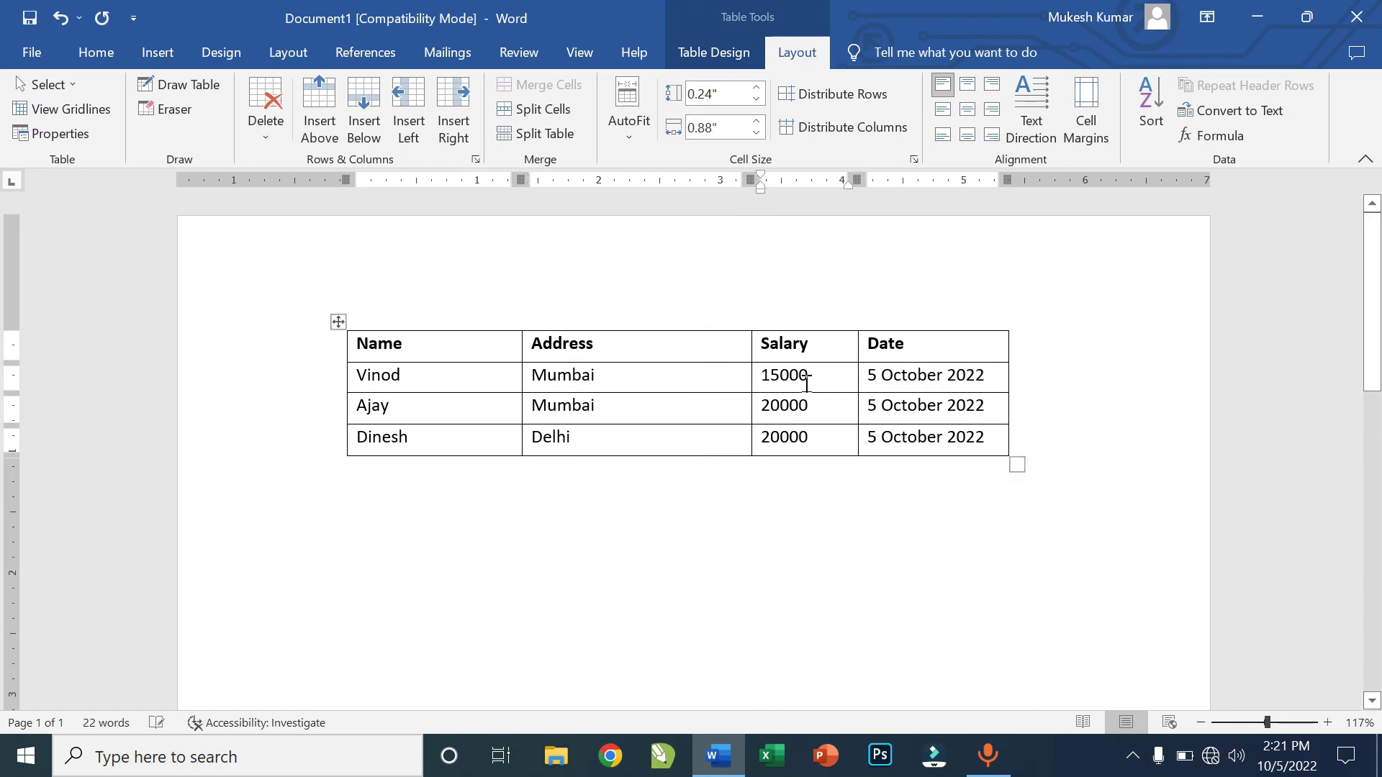
Vary the header row's height between 0.4" and 0.2", finishing at 0.3".
{"action": "left_click", "coordinate": [829, 402]}
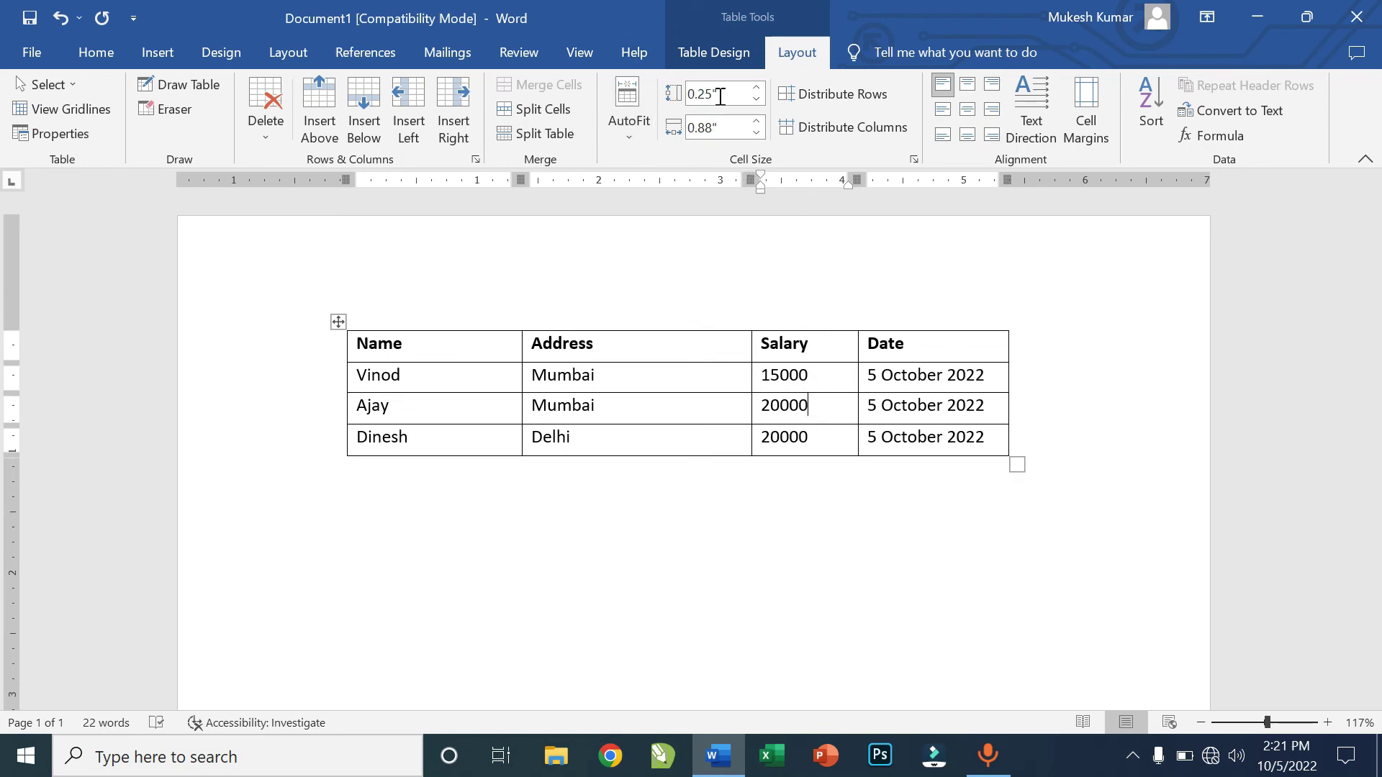
{"action": "left_click", "coordinate": [694, 342]}
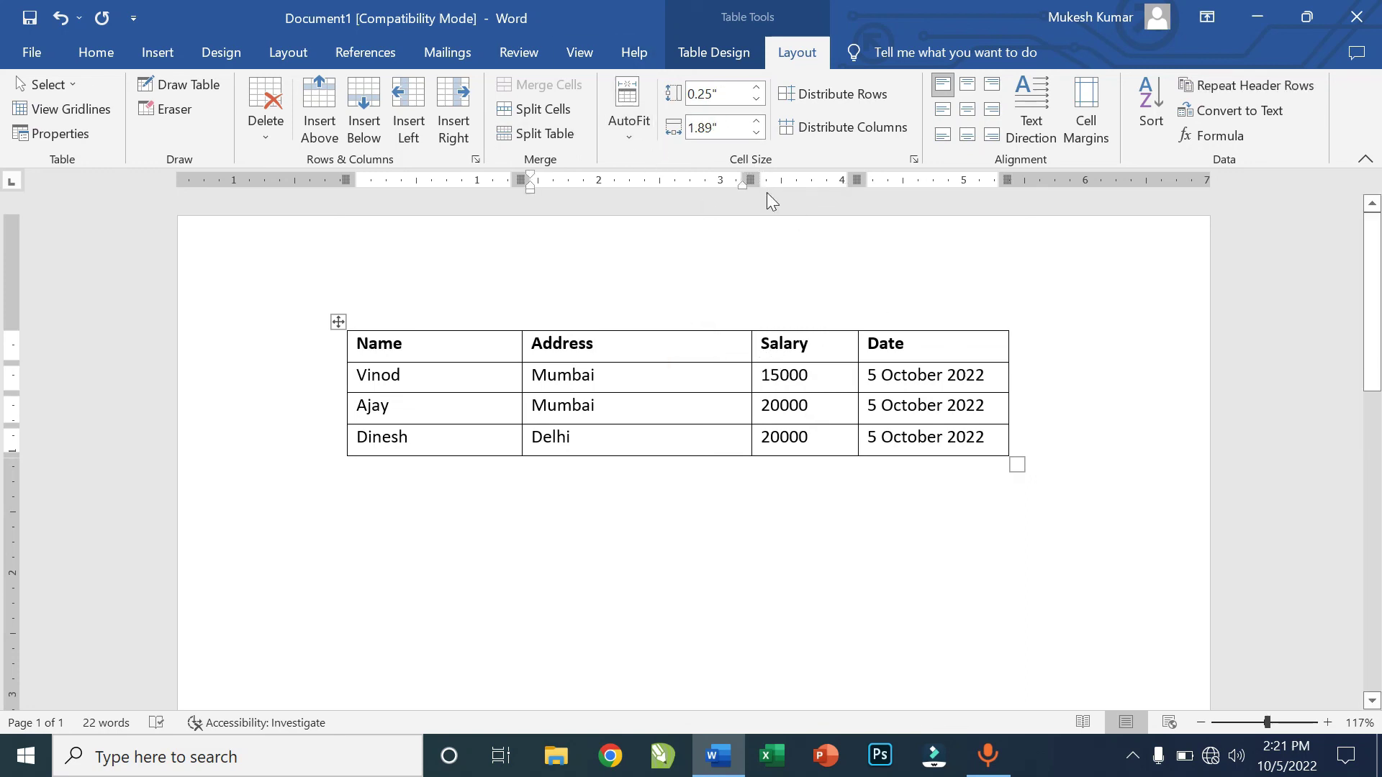
{"action": "left_click", "coordinate": [757, 90]}
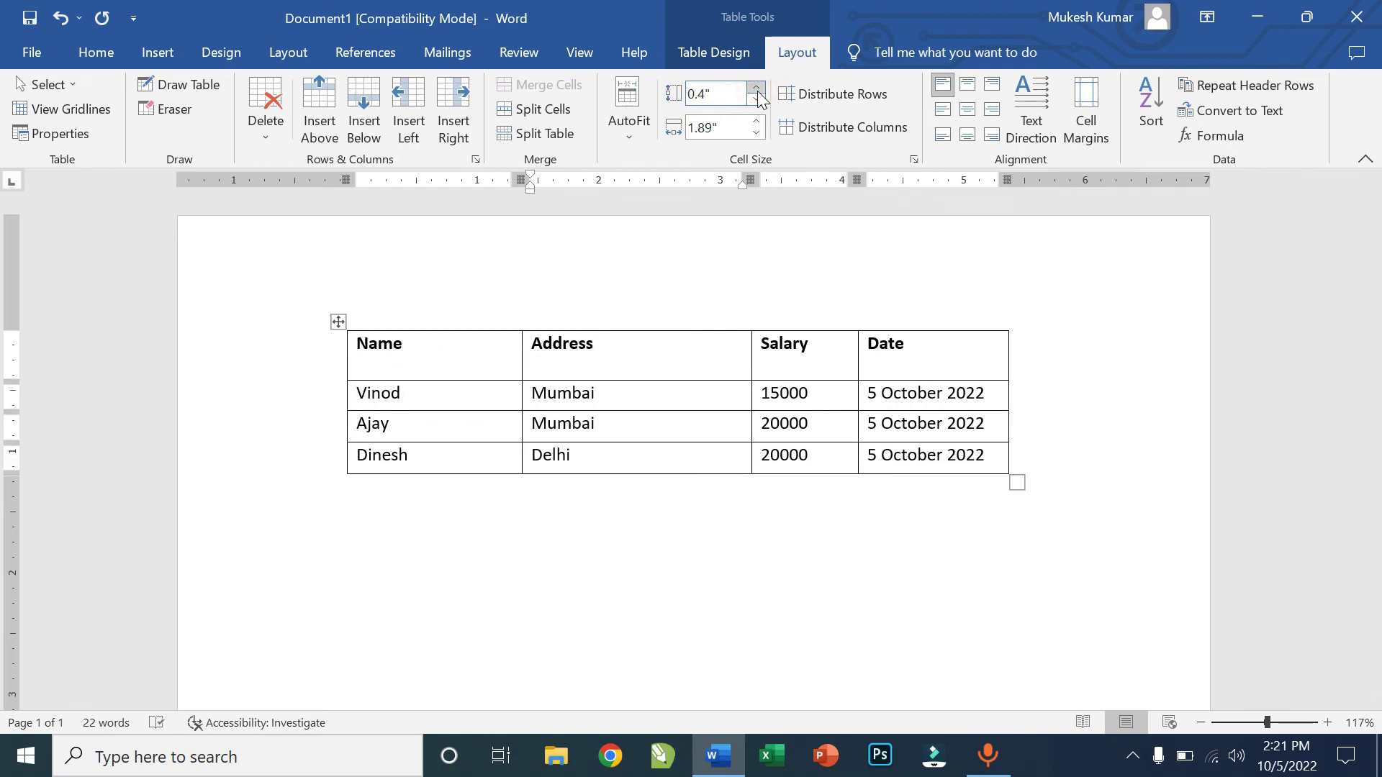
{"action": "left_click", "coordinate": [757, 100]}
{"action": "left_click", "coordinate": [757, 100]}
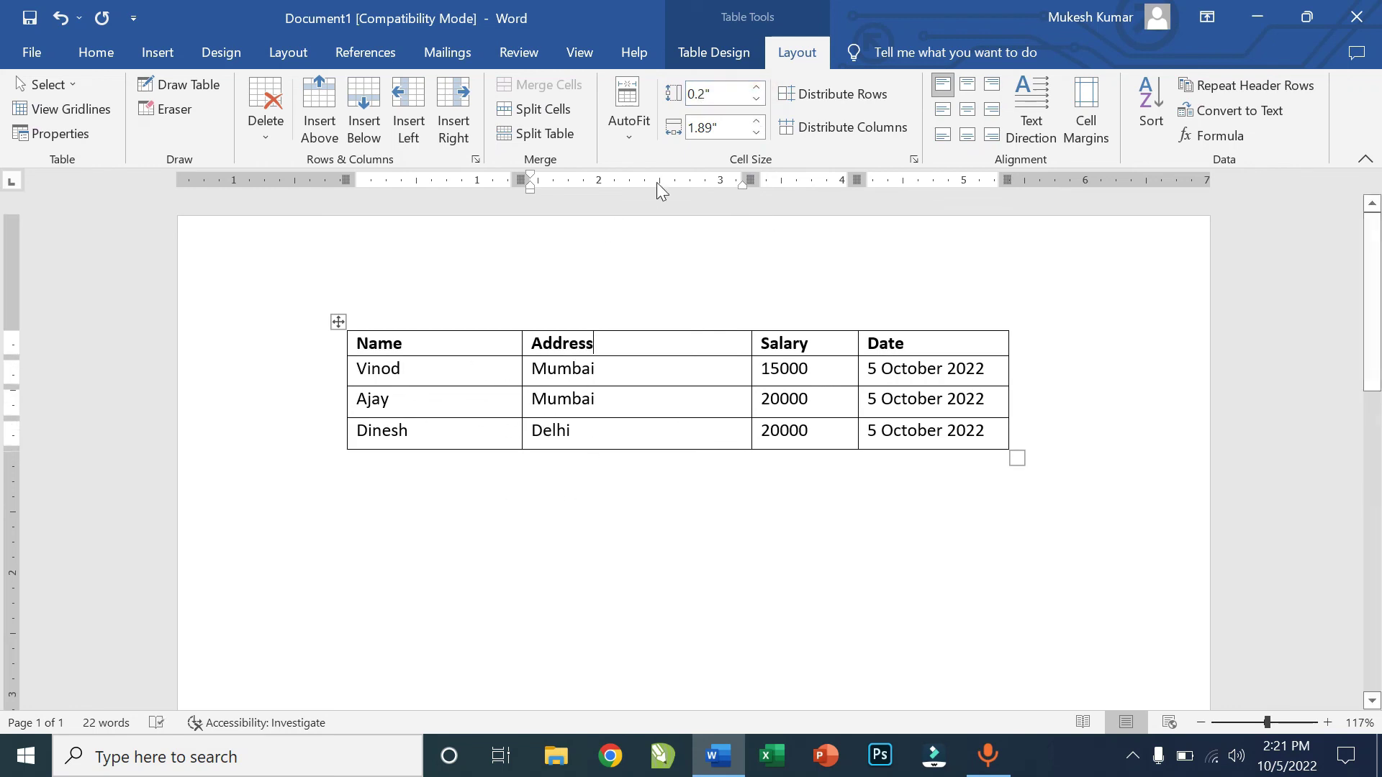
{"action": "left_click", "coordinate": [756, 88]}
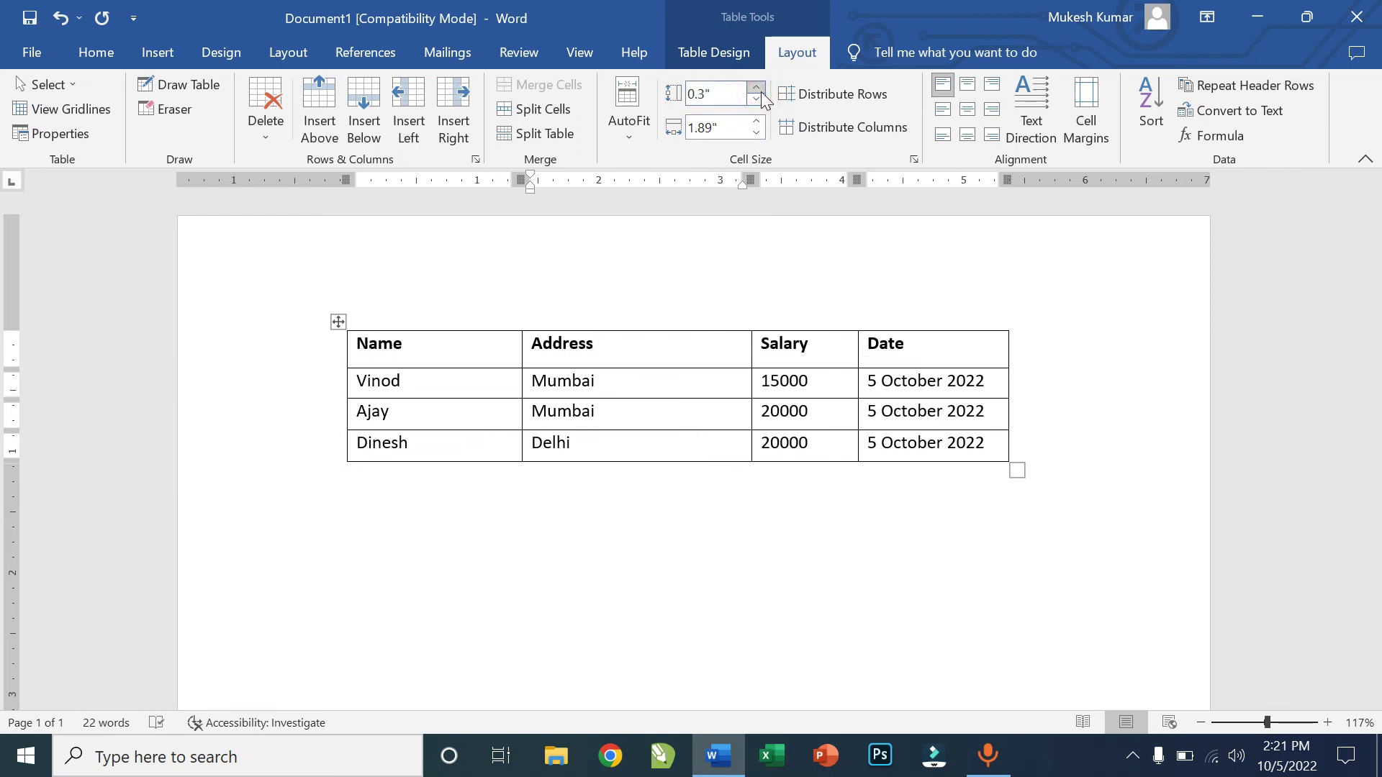
Align the Address cell of the first data row to centre left.
{"action": "left_click", "coordinate": [745, 374]}
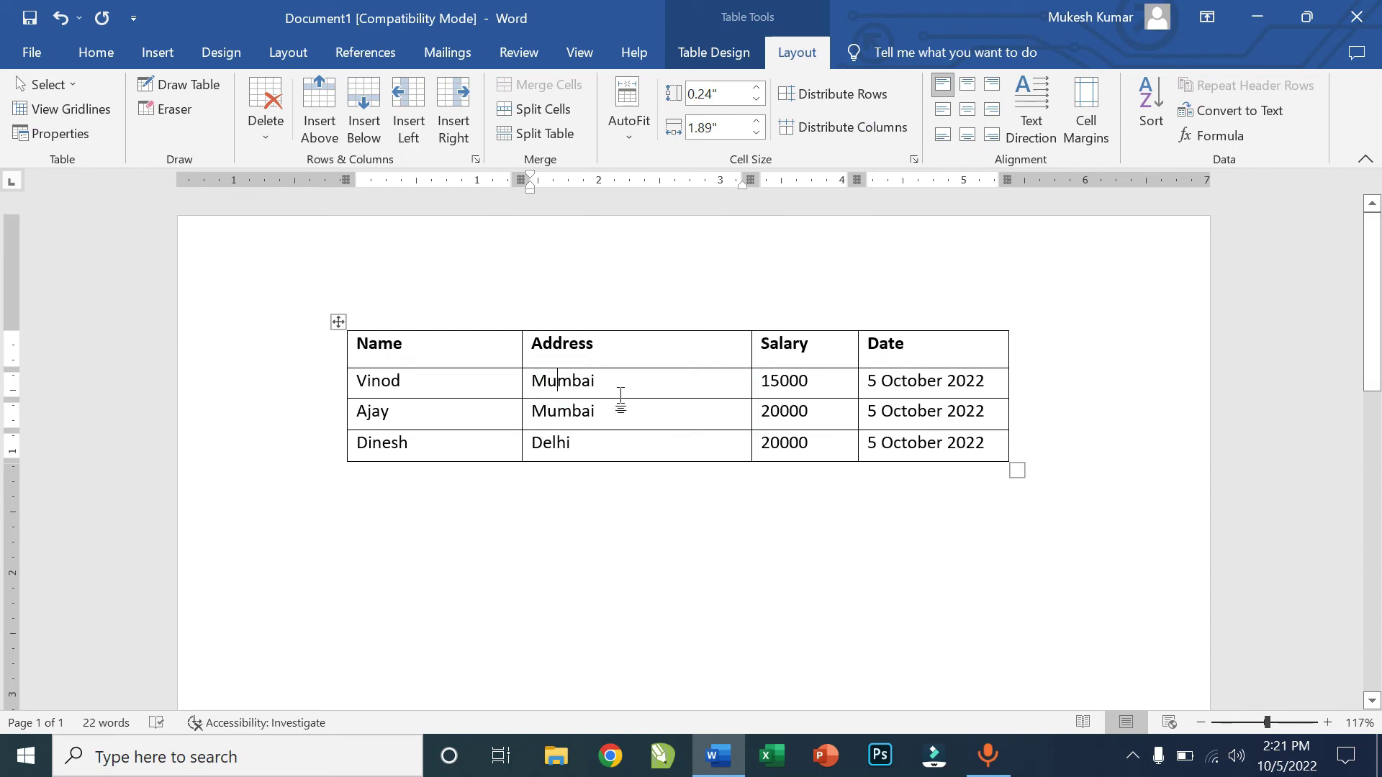
{"action": "key", "text": "ctrl+a"}
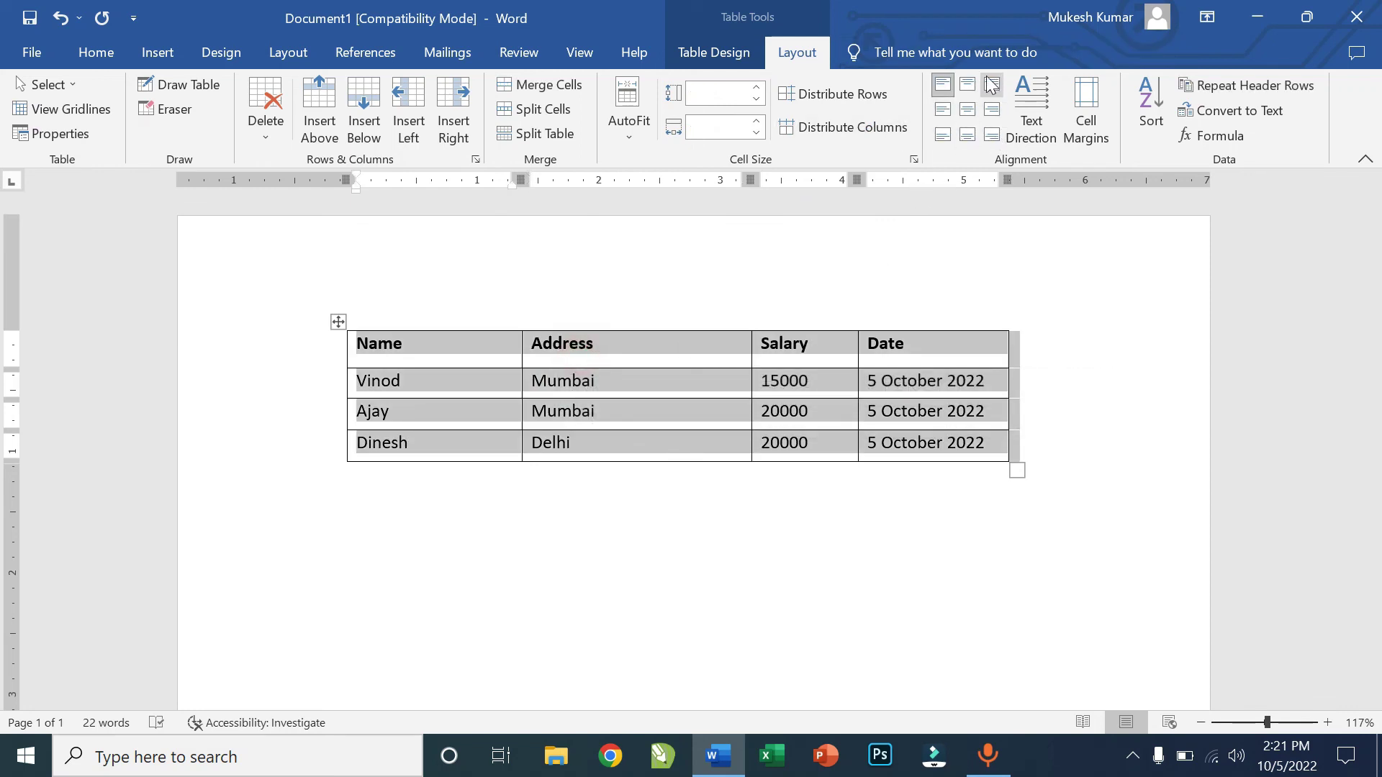
{"action": "left_click", "coordinate": [628, 397]}
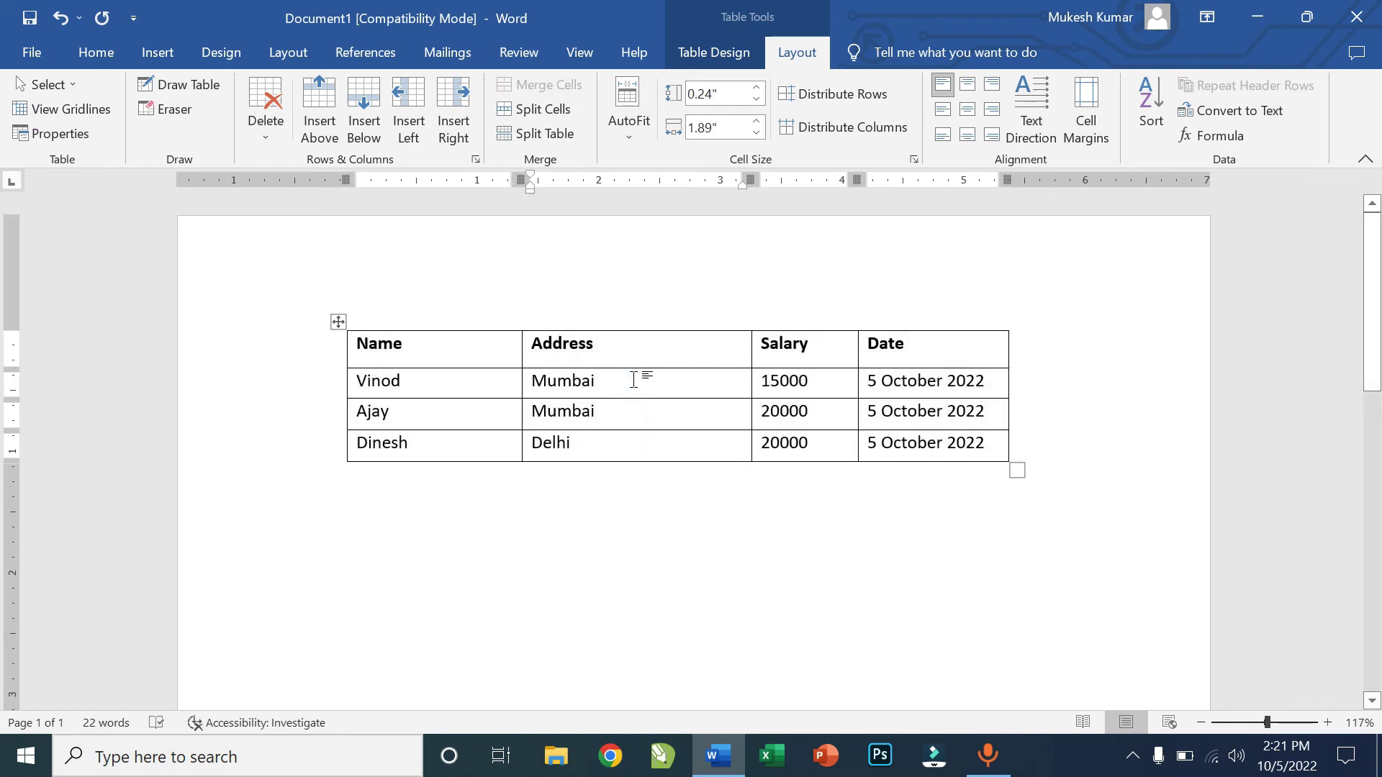
{"action": "left_click", "coordinate": [942, 112]}
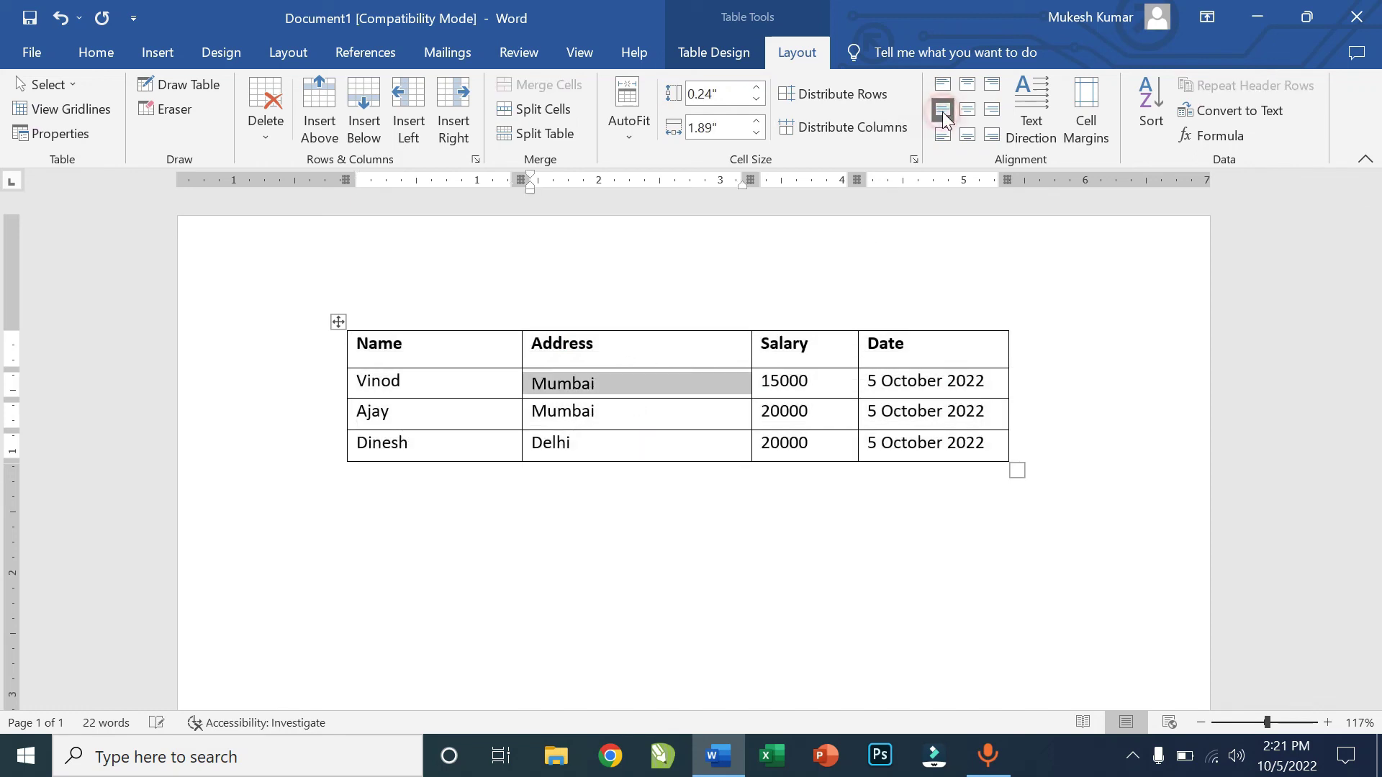
Enlarge the whole table proportionally until the header row is about 0.66" high and the Address column about 1.99" wide.
{"action": "left_click_drag", "start_coordinate": [1018, 469], "coordinate": [1044, 617]}
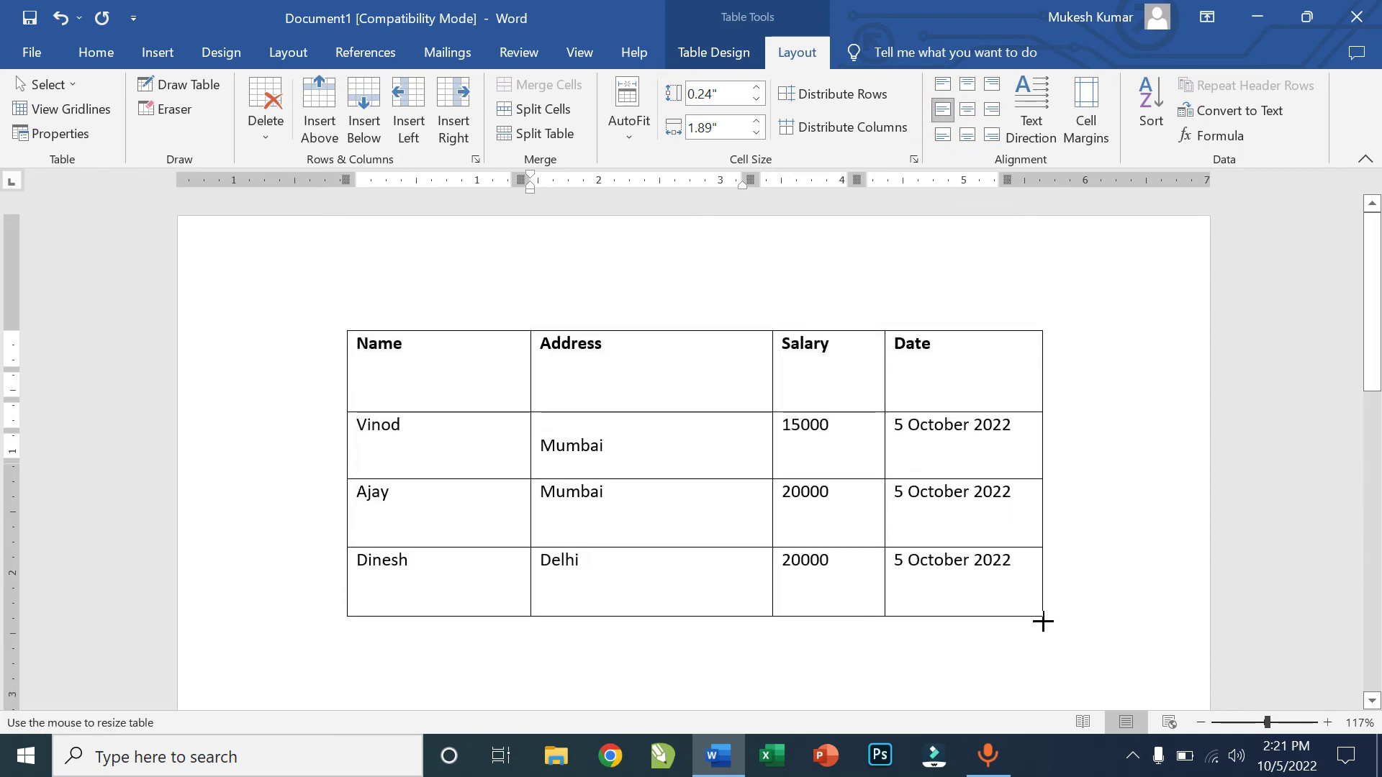
{"action": "left_click", "coordinate": [921, 496]}
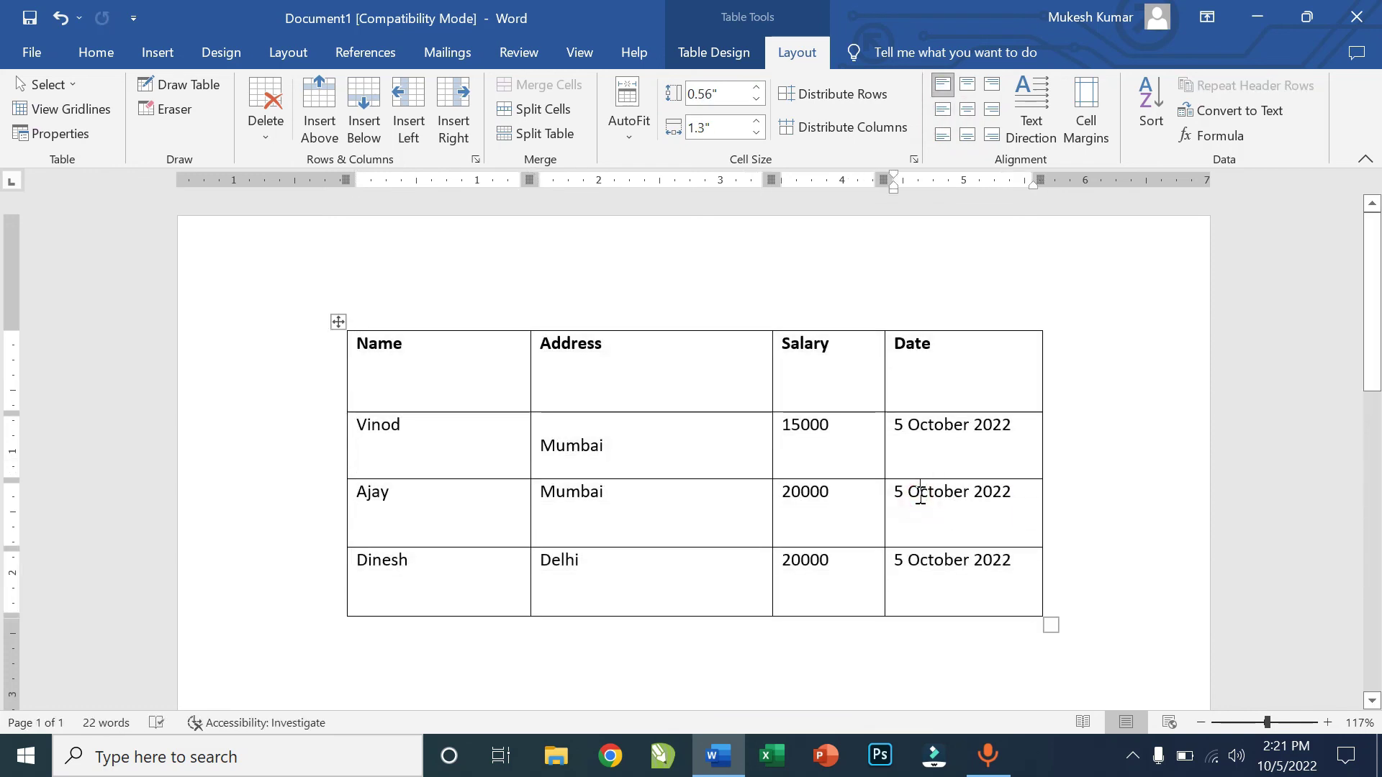
Try top right, top left, bottom left, bottom right, centre right and centre left alignment on the Address header cell, finishing with centre alignment.
{"action": "left_click", "coordinate": [600, 371]}
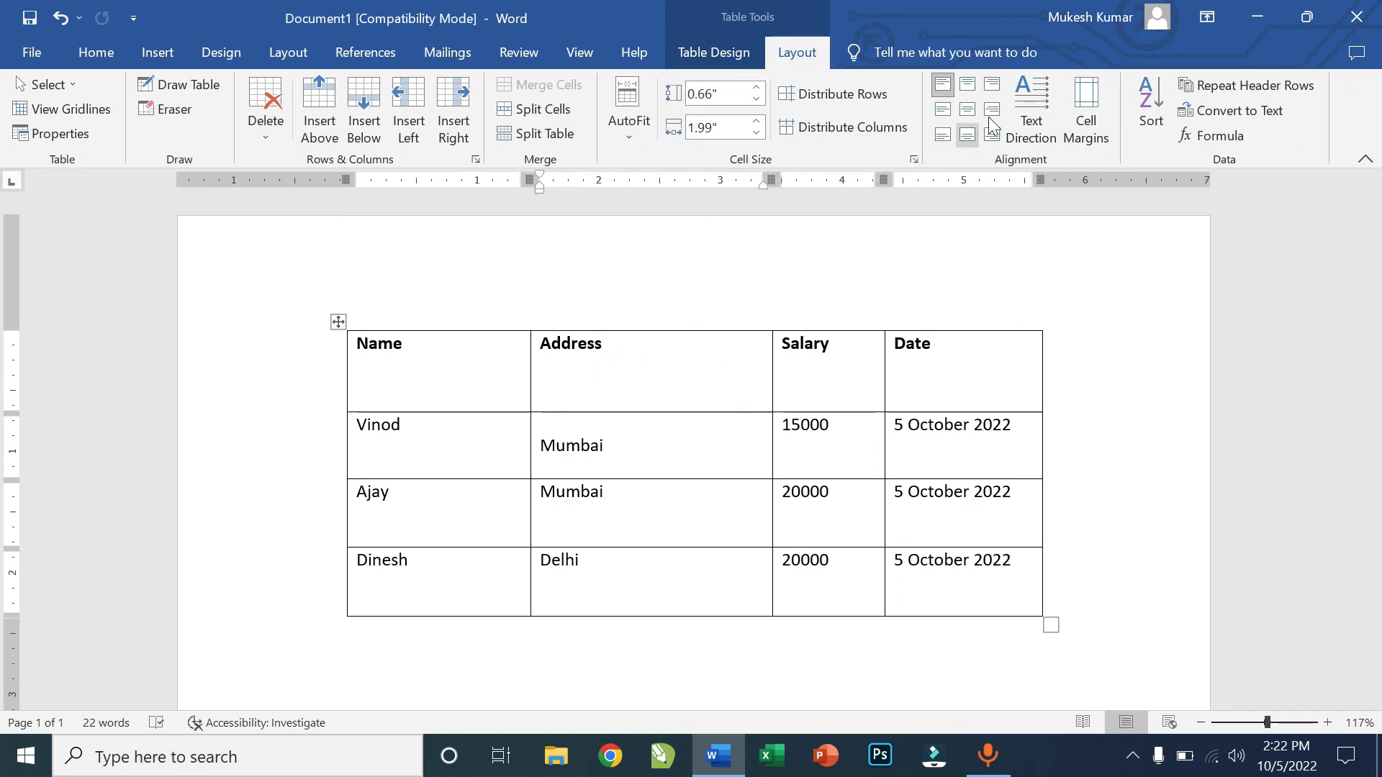
{"action": "left_click", "coordinate": [991, 84]}
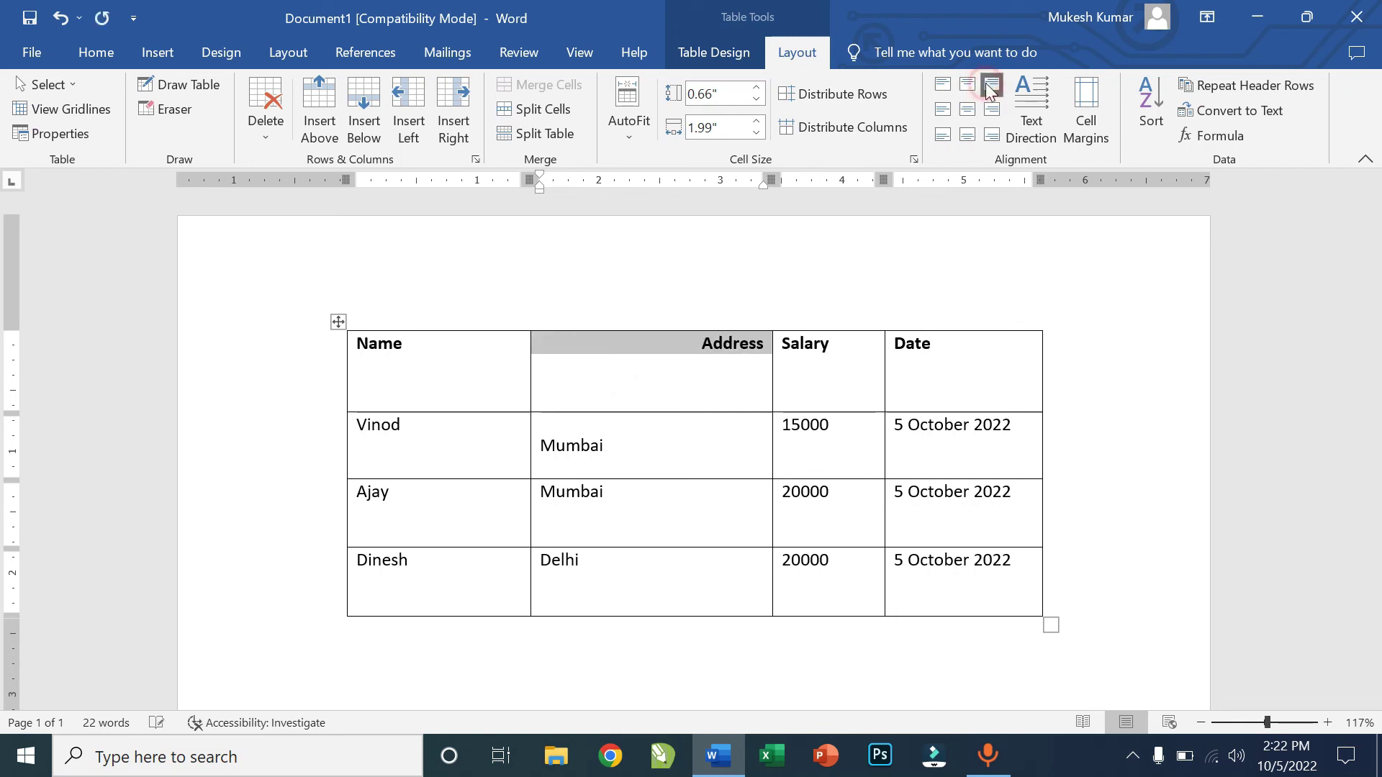
{"action": "left_click", "coordinate": [945, 87]}
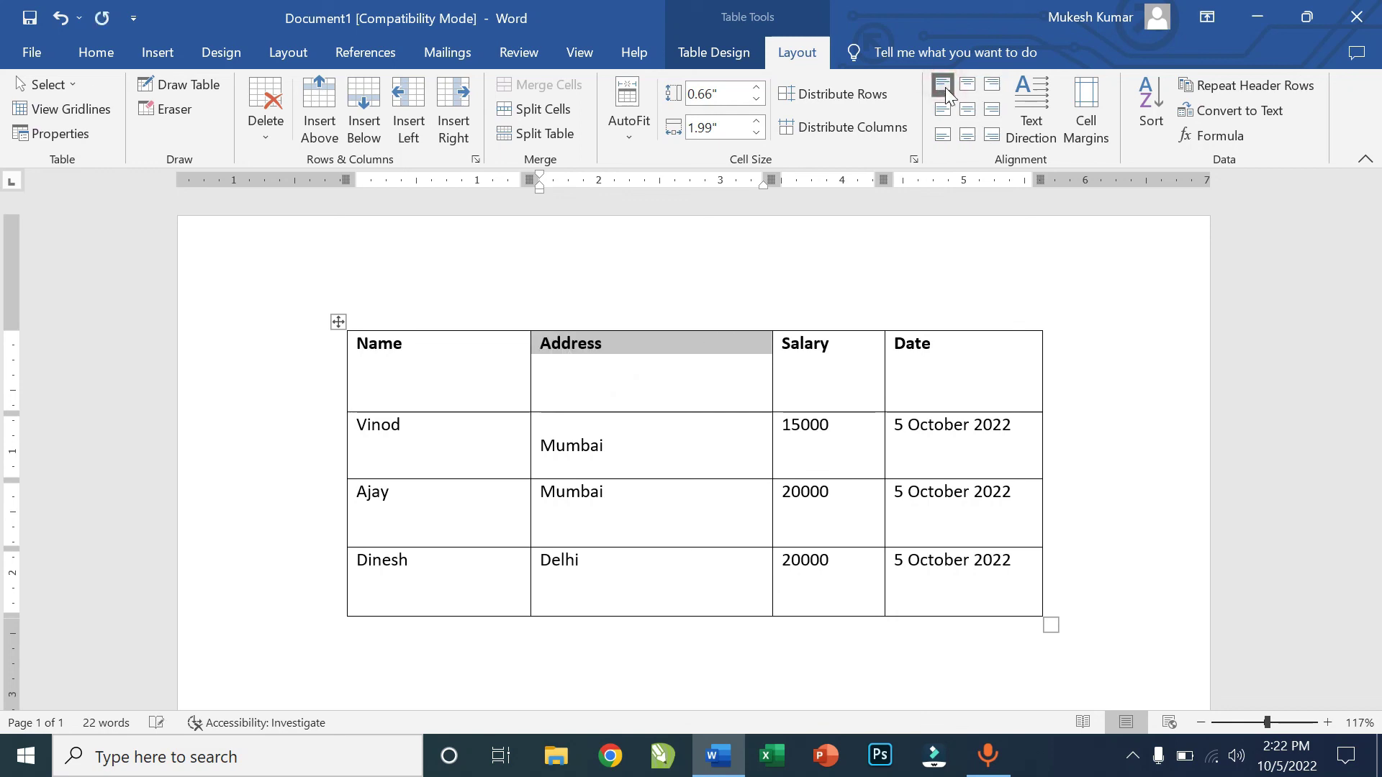
{"action": "left_click", "coordinate": [944, 136]}
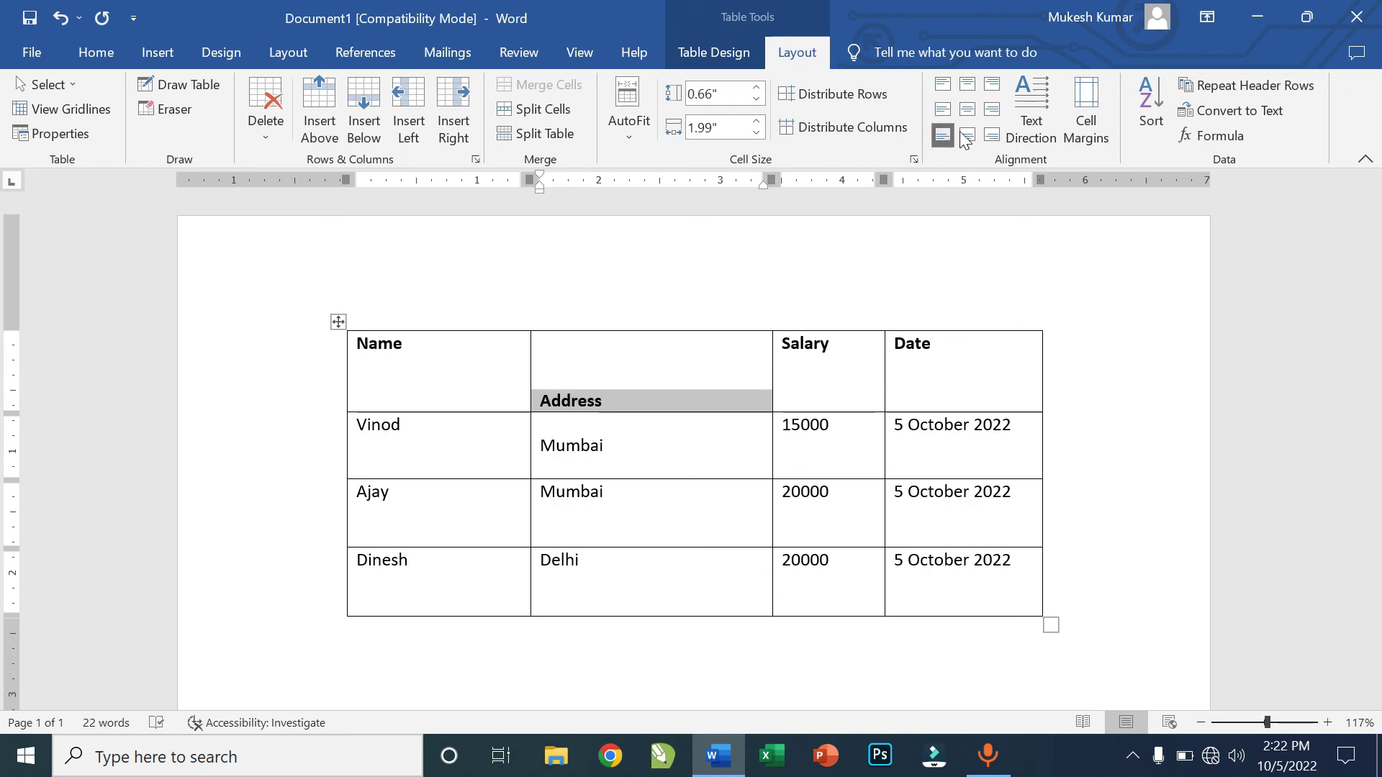
{"action": "left_click", "coordinate": [988, 135]}
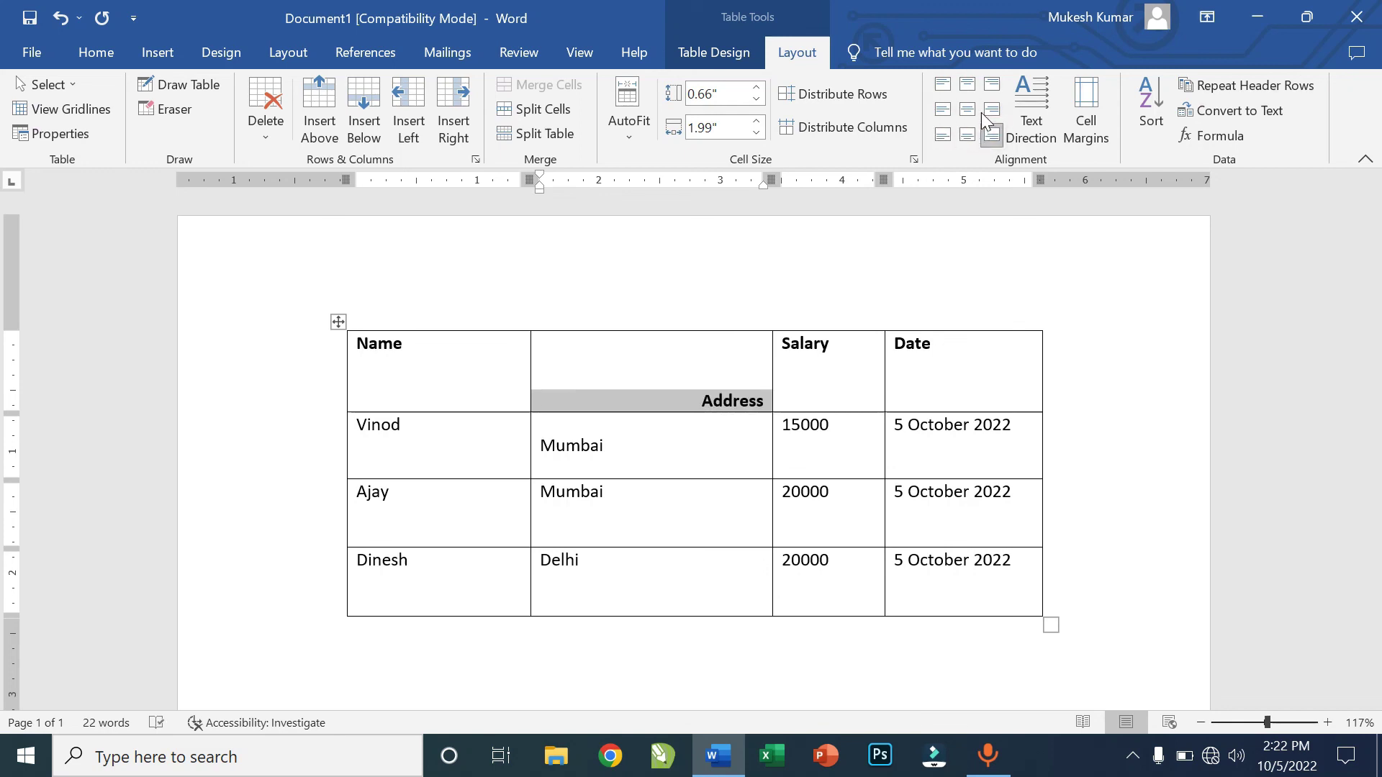
{"action": "left_click", "coordinate": [985, 111]}
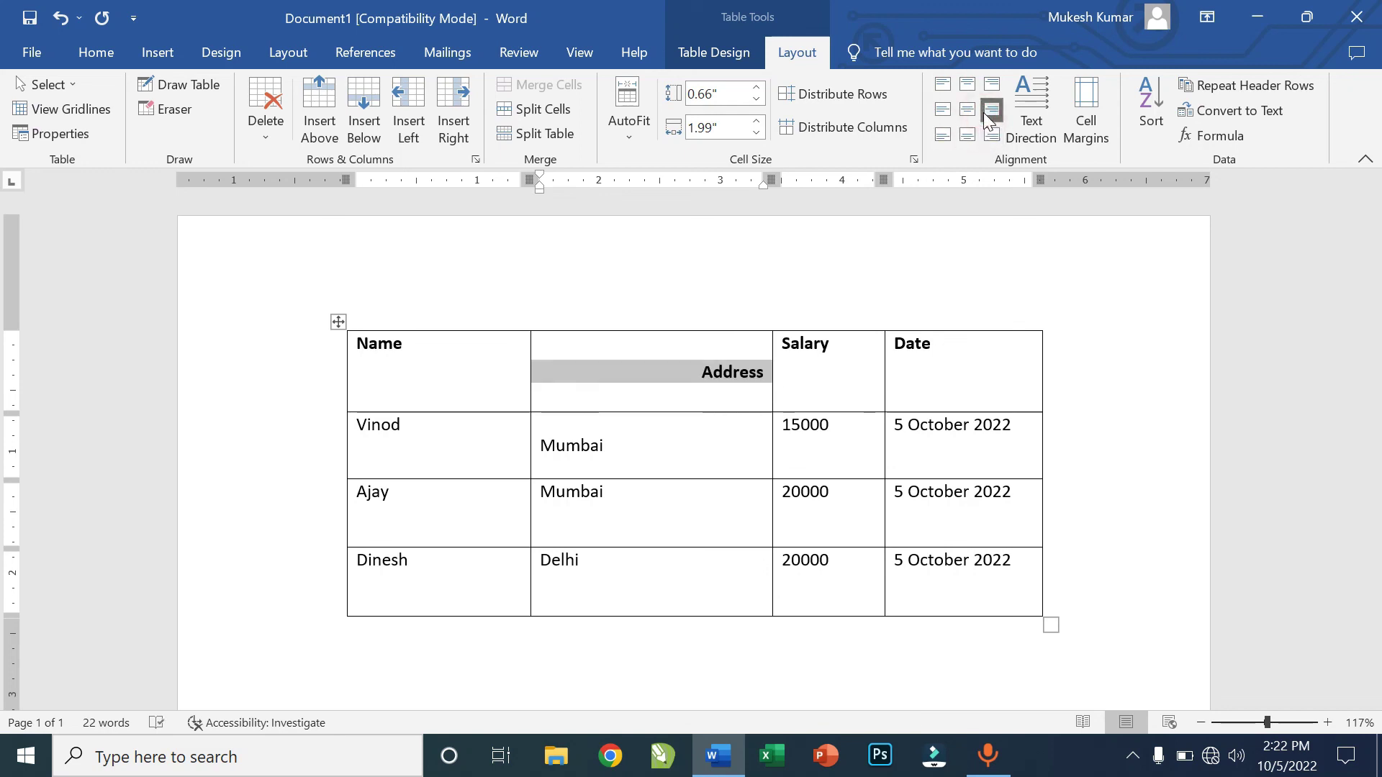
{"action": "left_click", "coordinate": [943, 112]}
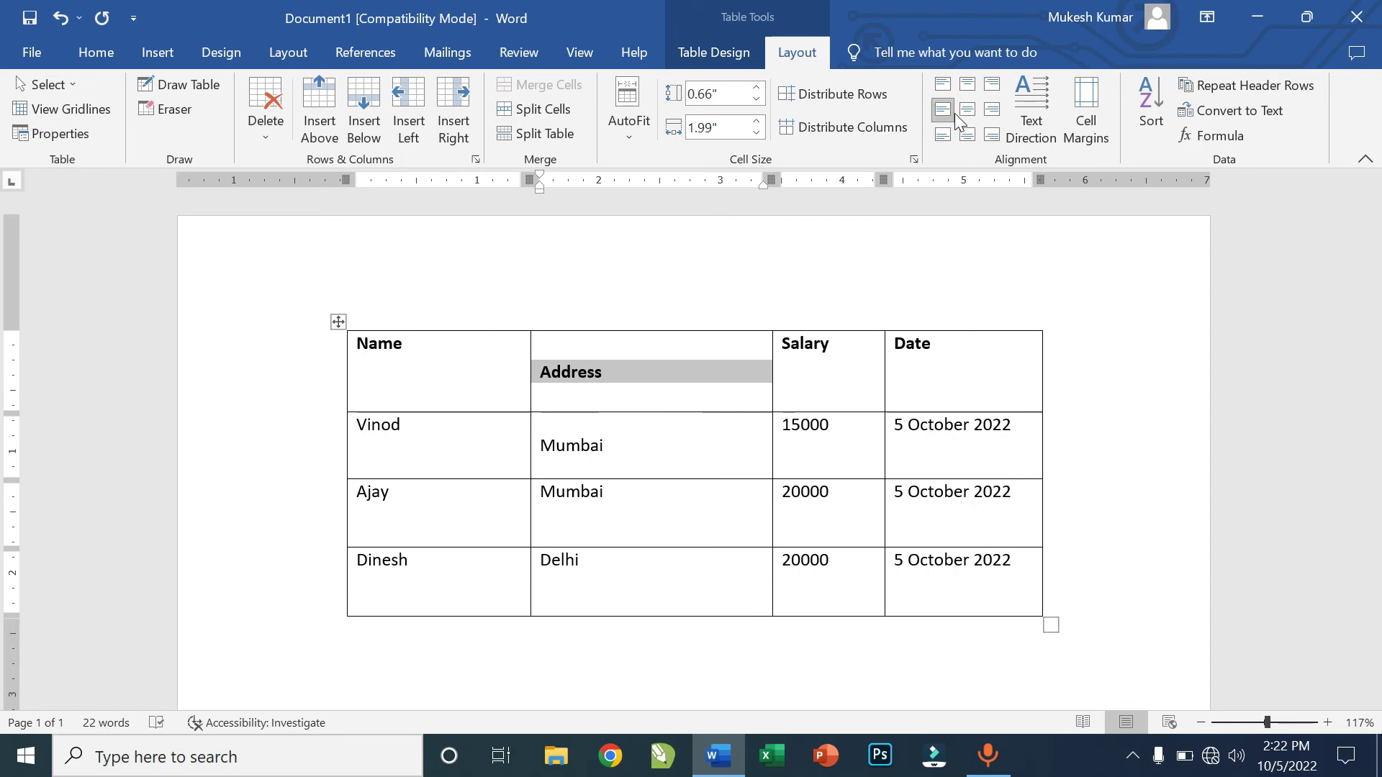
{"action": "left_click", "coordinate": [964, 114]}
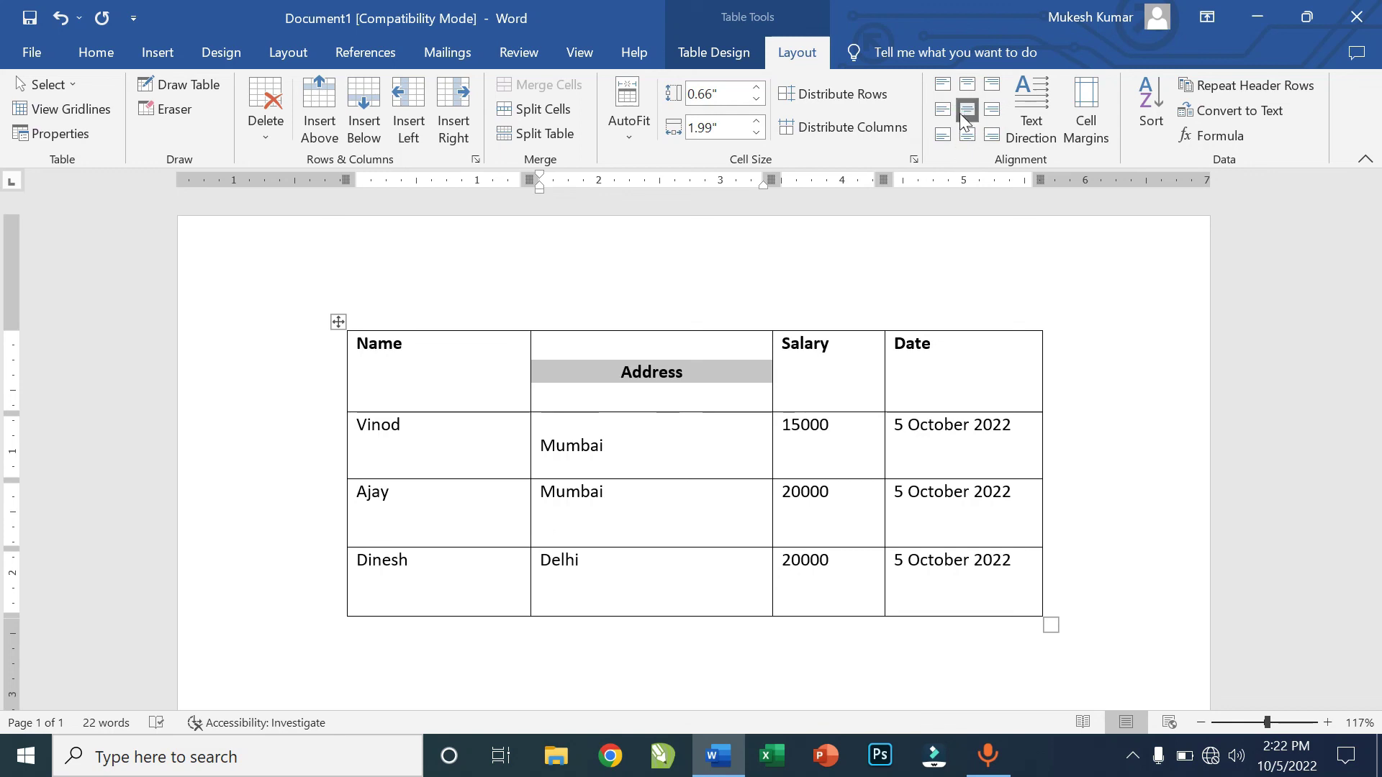
Align the Address header cell to top left and cycle its text direction through both vertical orientations, finishing with horizontal text.
{"action": "left_click", "coordinate": [942, 84]}
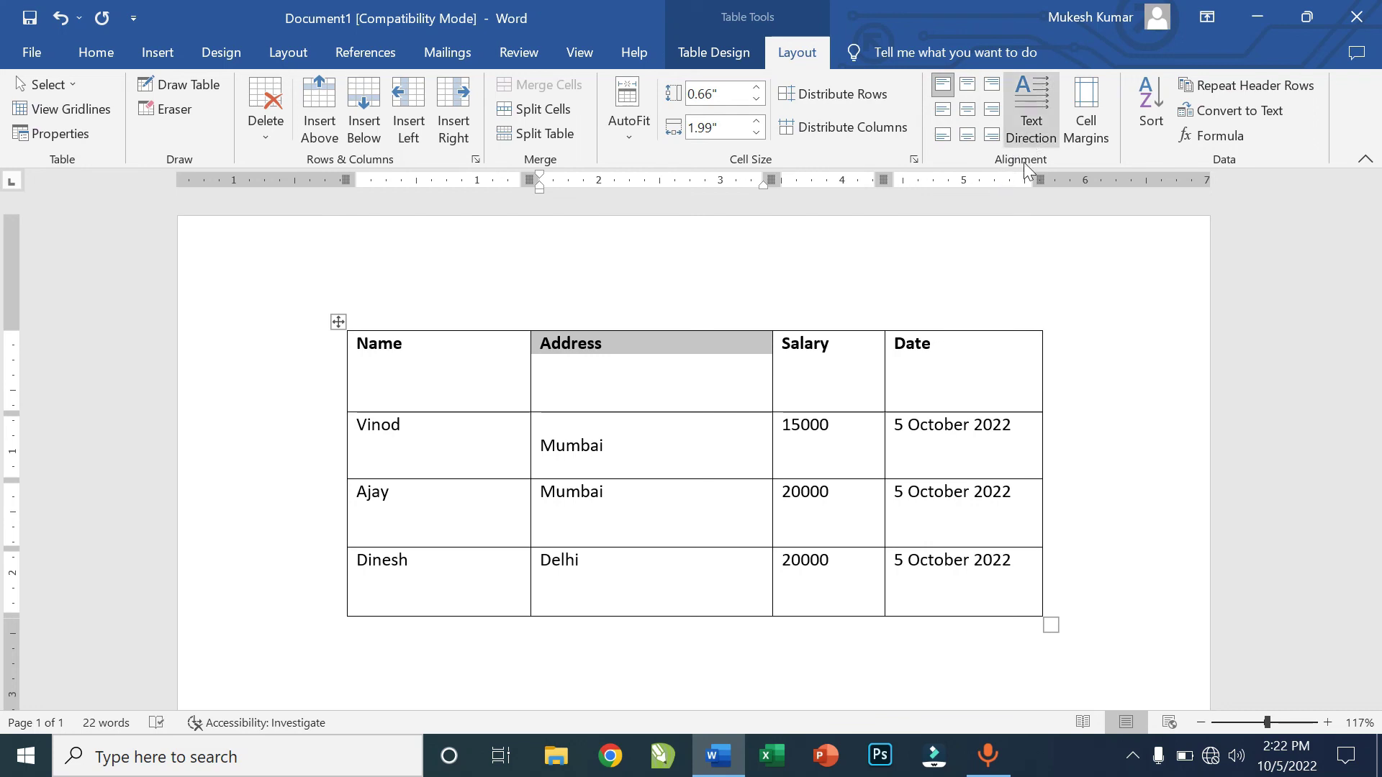
{"action": "left_click", "coordinate": [657, 386]}
{"action": "double_click", "coordinate": [621, 349]}
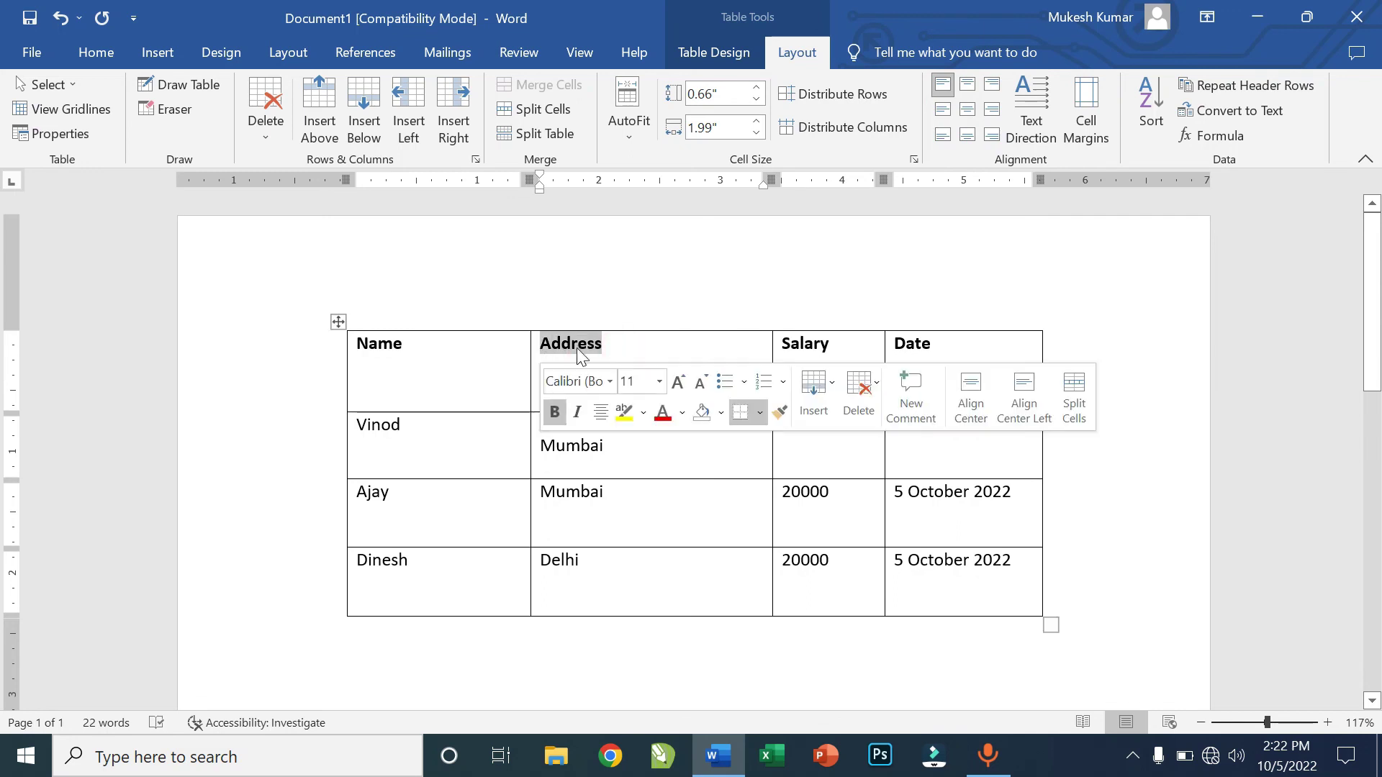
{"action": "left_click", "coordinate": [768, 349]}
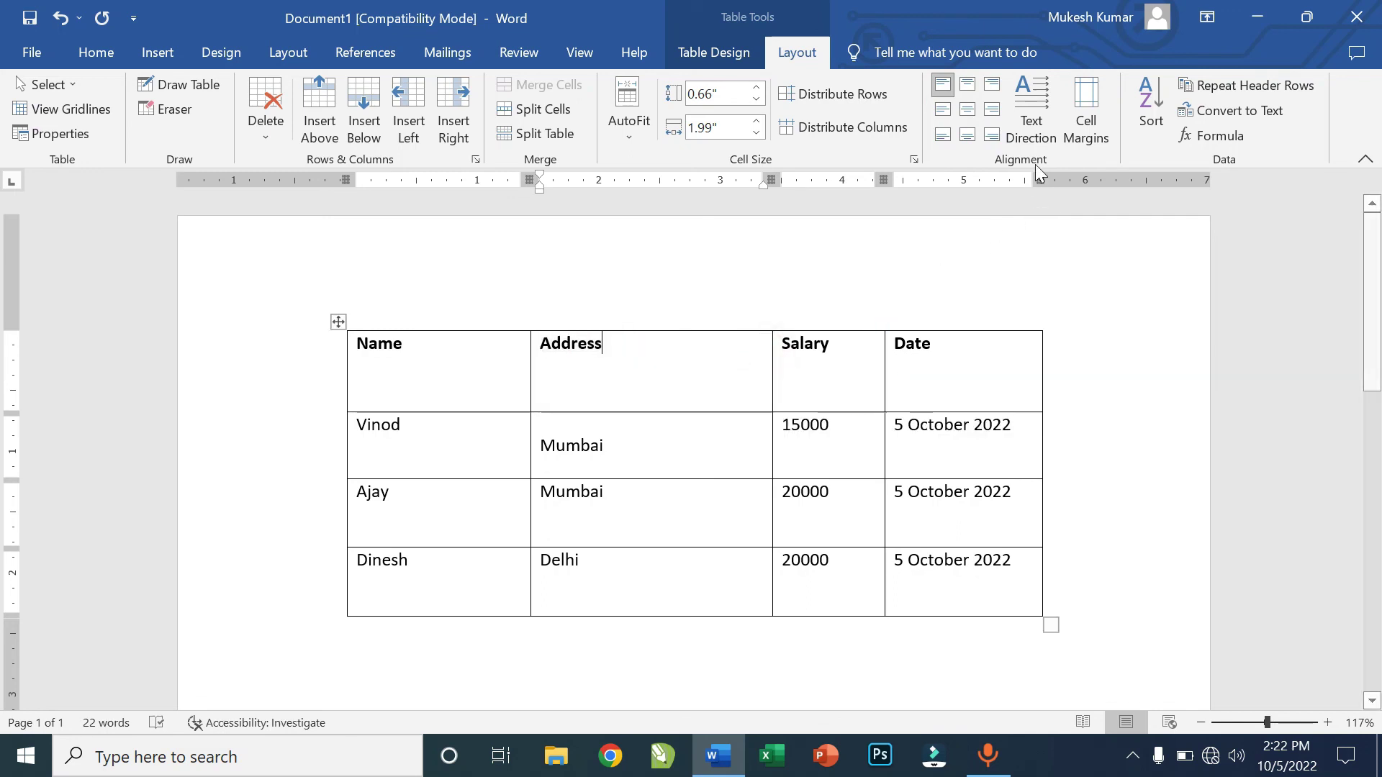
{"action": "left_click", "coordinate": [1033, 136]}
{"action": "left_click", "coordinate": [1034, 137]}
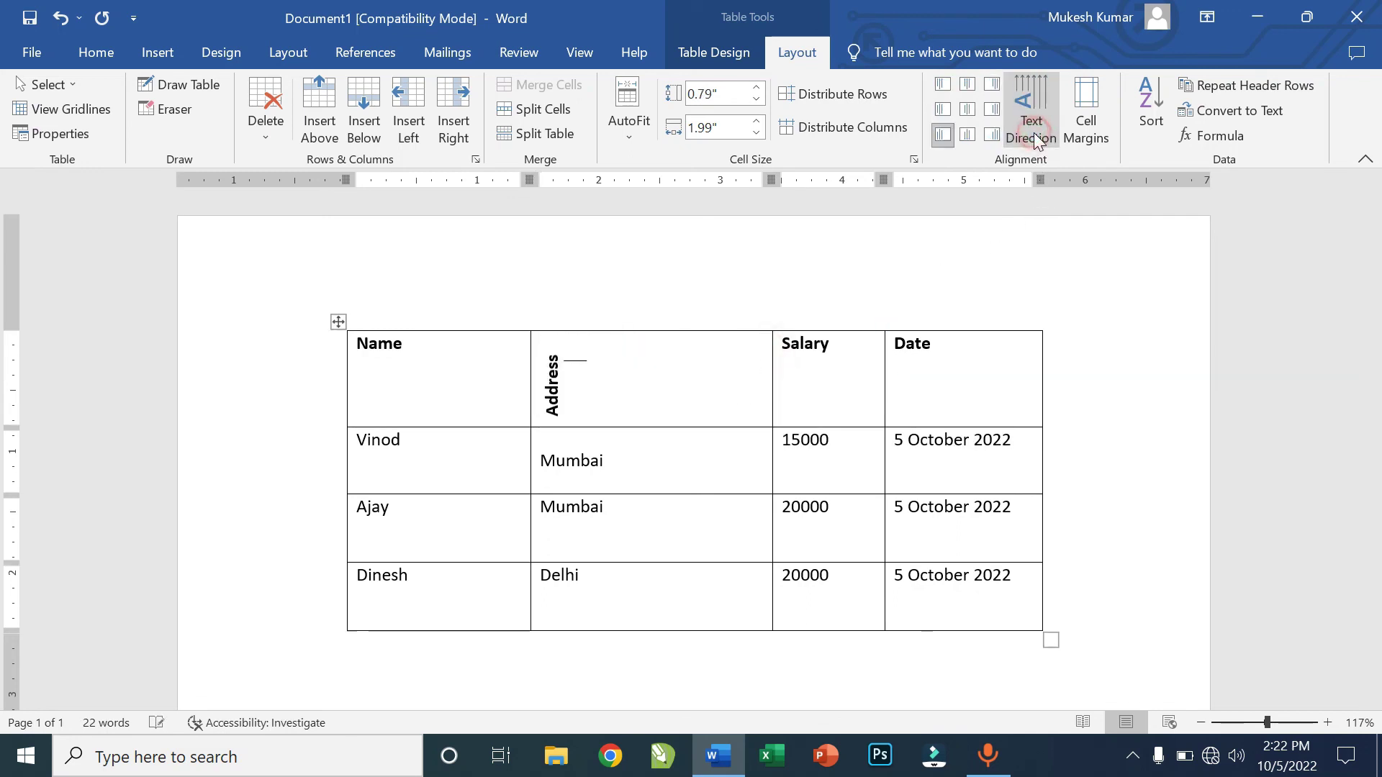
{"action": "left_click", "coordinate": [1034, 137]}
{"action": "left_click", "coordinate": [1034, 137]}
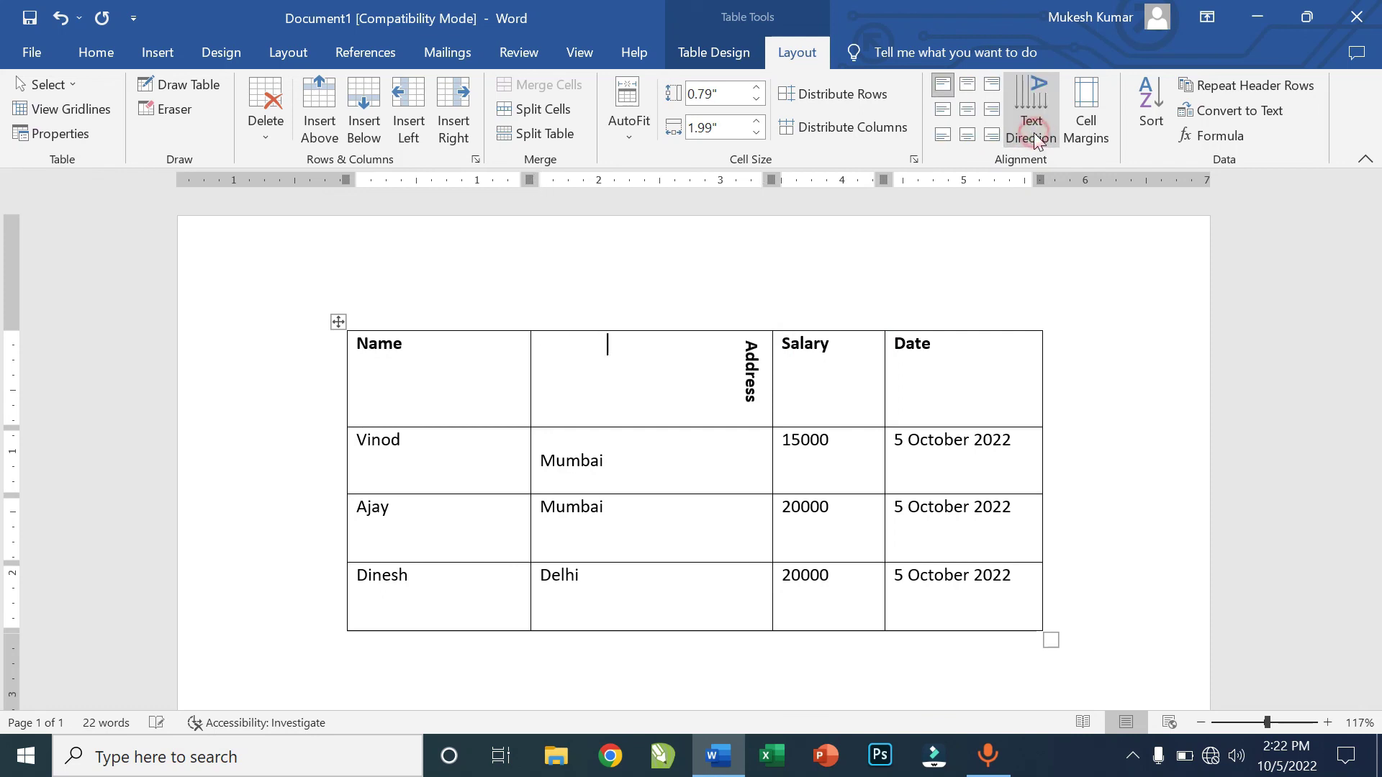
{"action": "left_click", "coordinate": [1034, 137]}
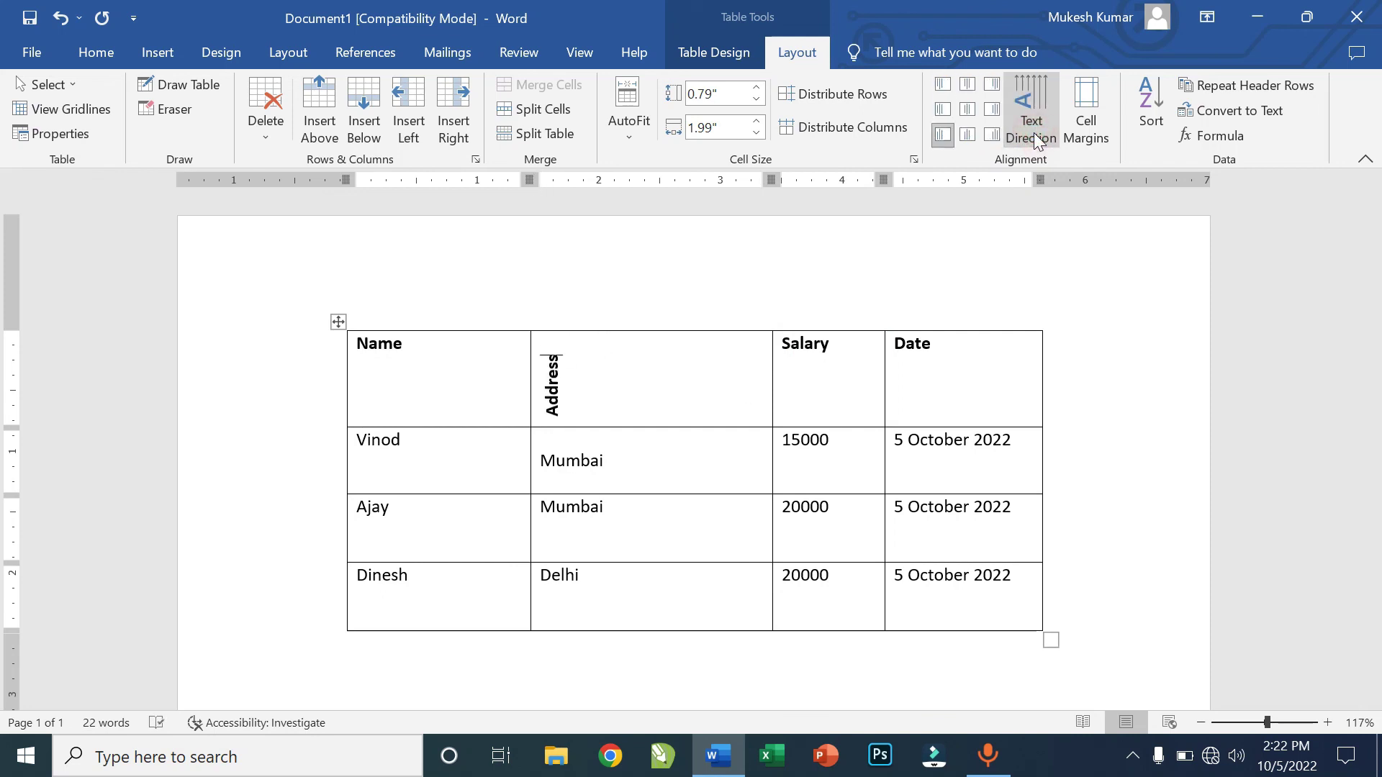
{"action": "left_click", "coordinate": [1034, 136]}
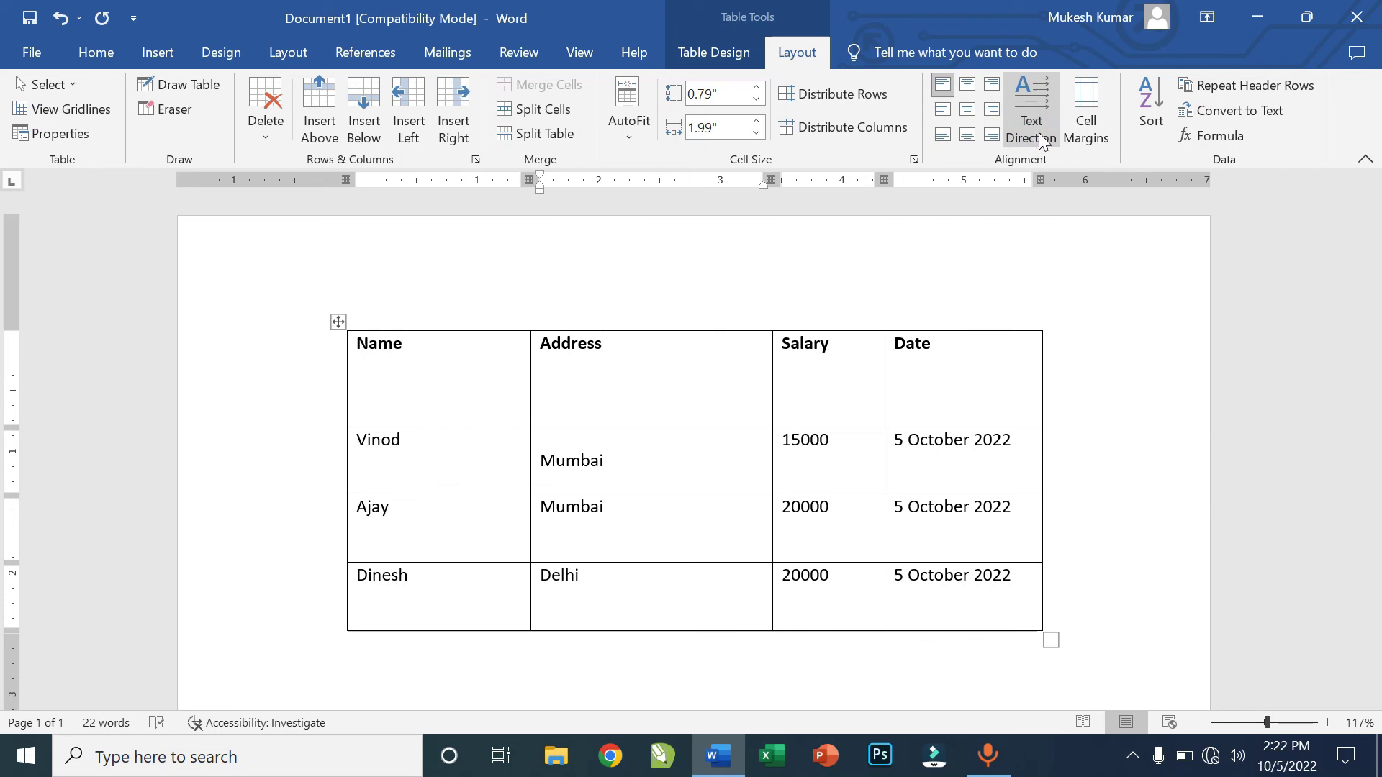
Move to the Date header cell and locate the Sort command among both the table layout tools and the paragraph tools.
{"action": "key", "text": "Right"}
{"action": "key", "text": "Right"}
{"action": "key", "text": "Right"}
{"action": "key", "text": "Right"}
{"action": "key", "text": "Right"}
{"action": "key", "text": "Right"}
{"action": "key", "text": "Right"}
{"action": "key", "text": "Right"}
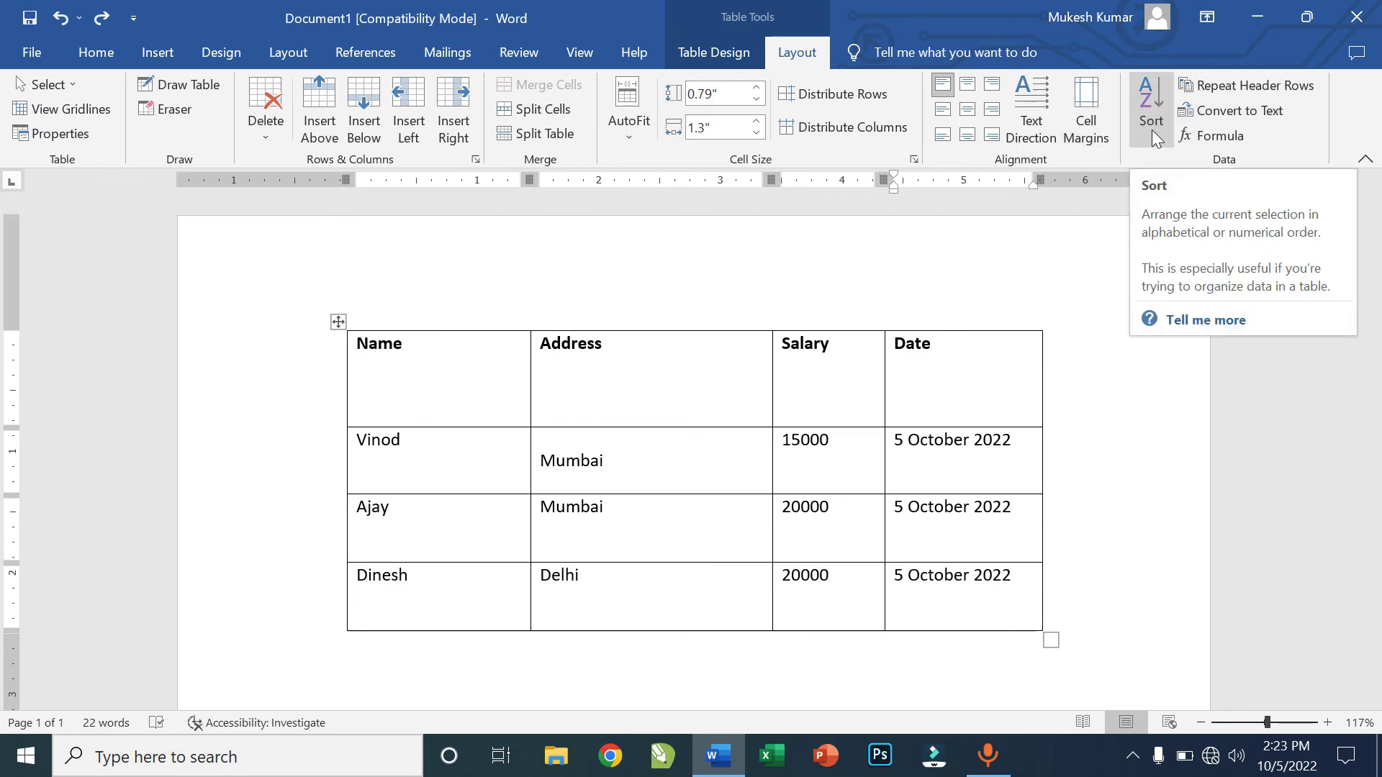
{"action": "left_click", "coordinate": [94, 55]}
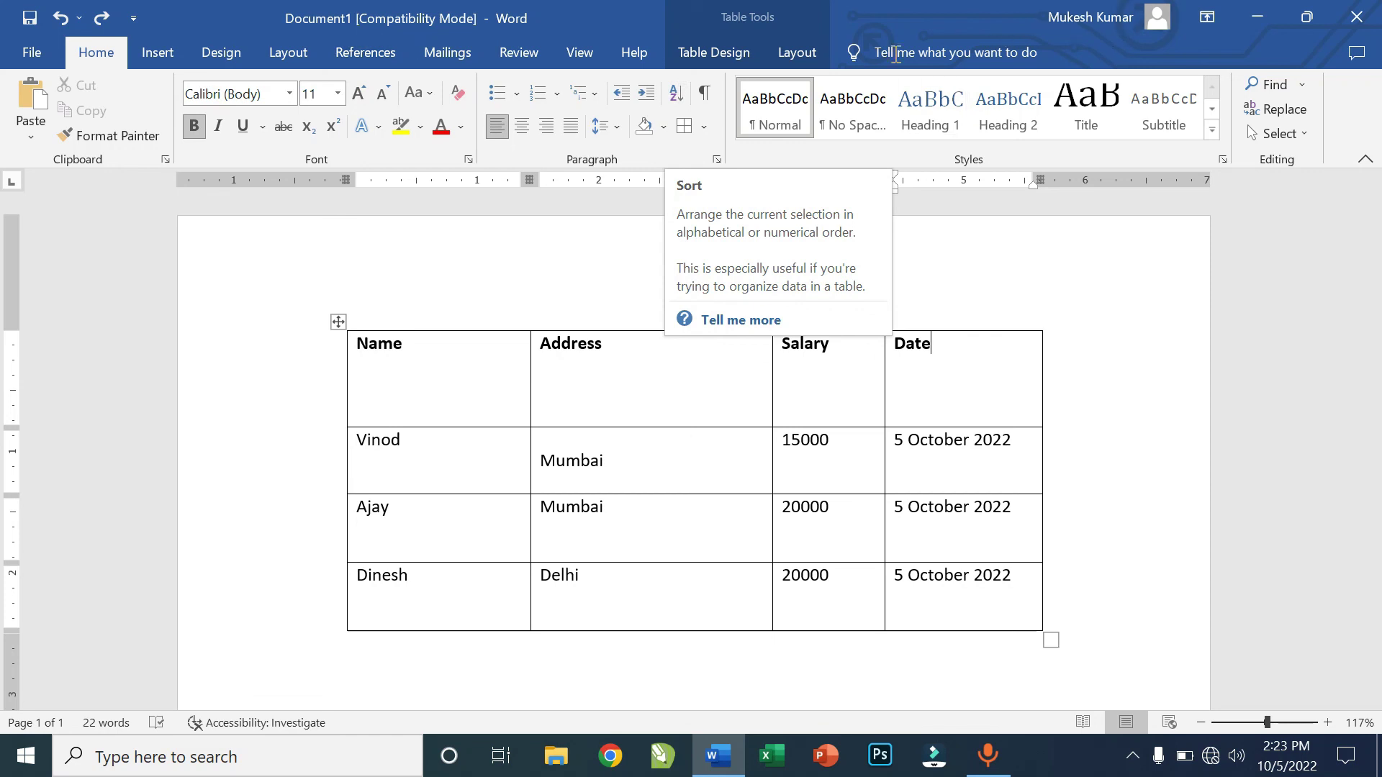
{"action": "left_click", "coordinate": [796, 53]}
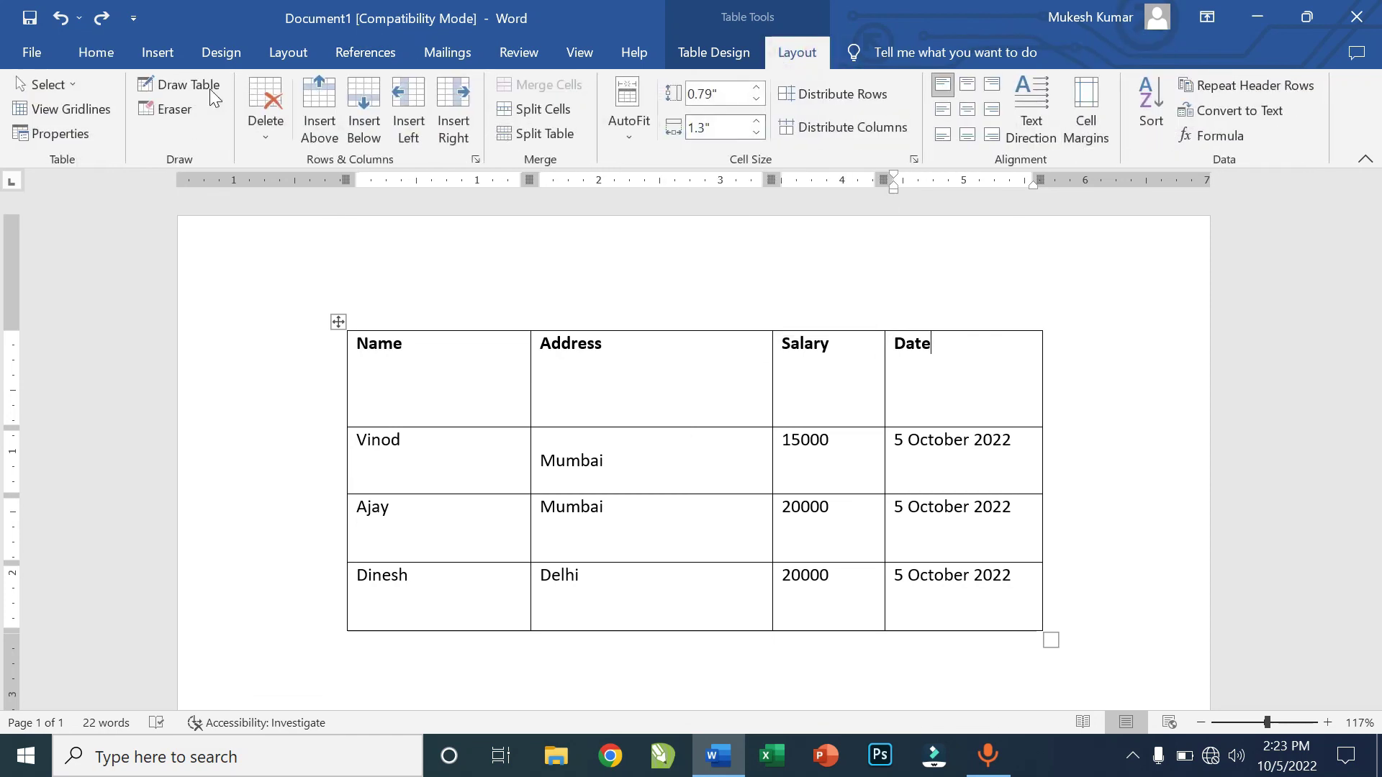
{"action": "left_click", "coordinate": [96, 52]}
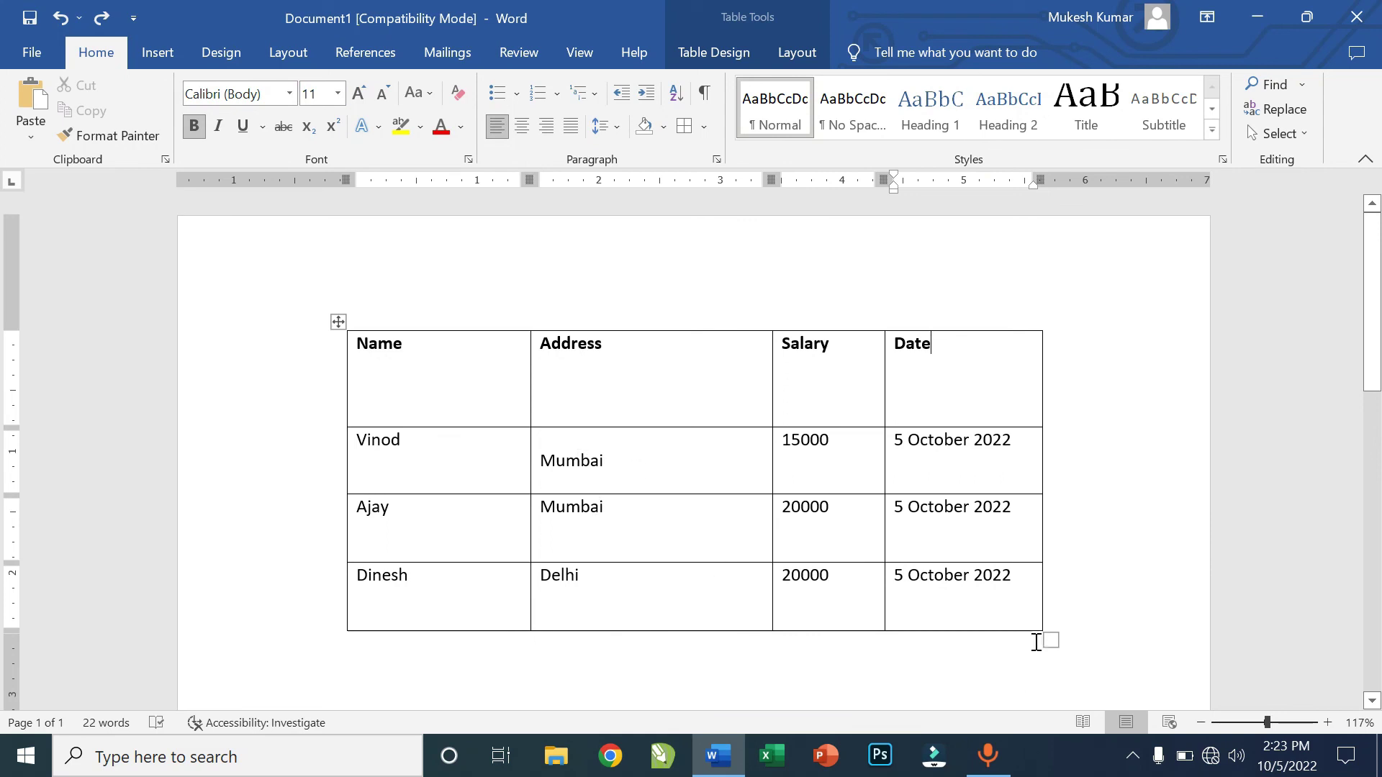
Undo the text direction, cell alignment and enlargement changes made to the table, and deselect it.
{"action": "key", "text": "F4"}
{"action": "key", "text": "F4"}
{"action": "key", "text": "F4"}
{"action": "key", "text": "F4"}
{"action": "key", "text": "F4"}
{"action": "key", "text": "F4"}
{"action": "key", "text": "F4"}
{"action": "key", "text": "F4"}
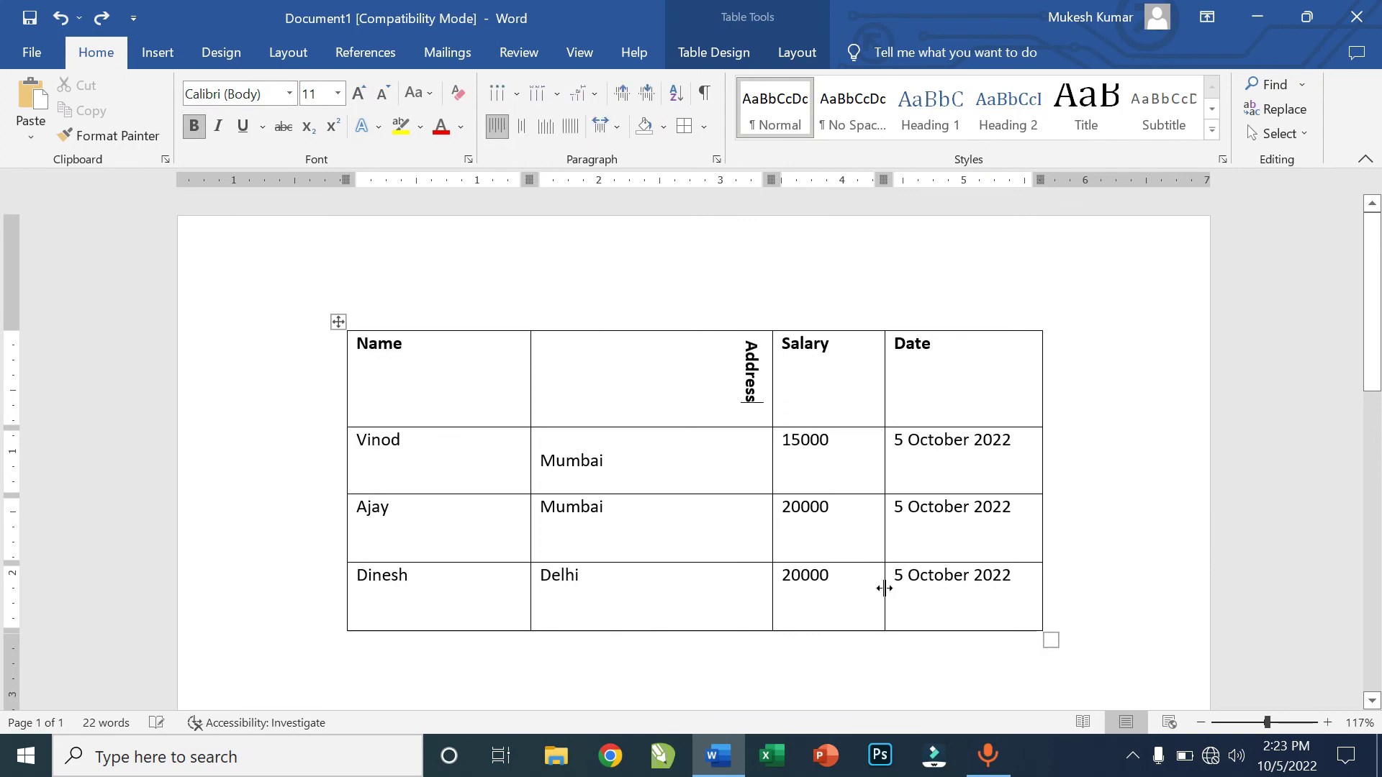
{"action": "key", "text": "ctrl+z"}
{"action": "key", "text": "ctrl+z"}
{"action": "key", "text": "ctrl+z"}
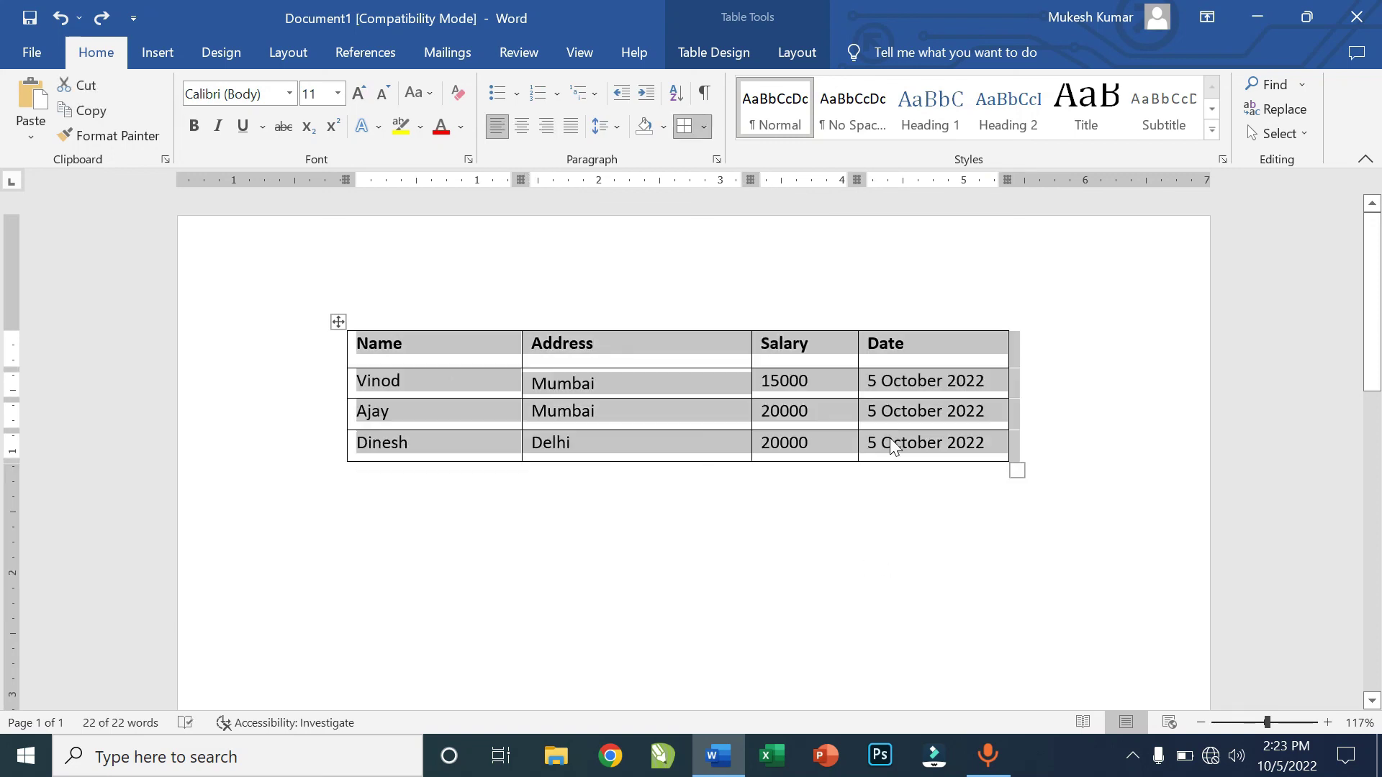
{"action": "left_click", "coordinate": [892, 442]}
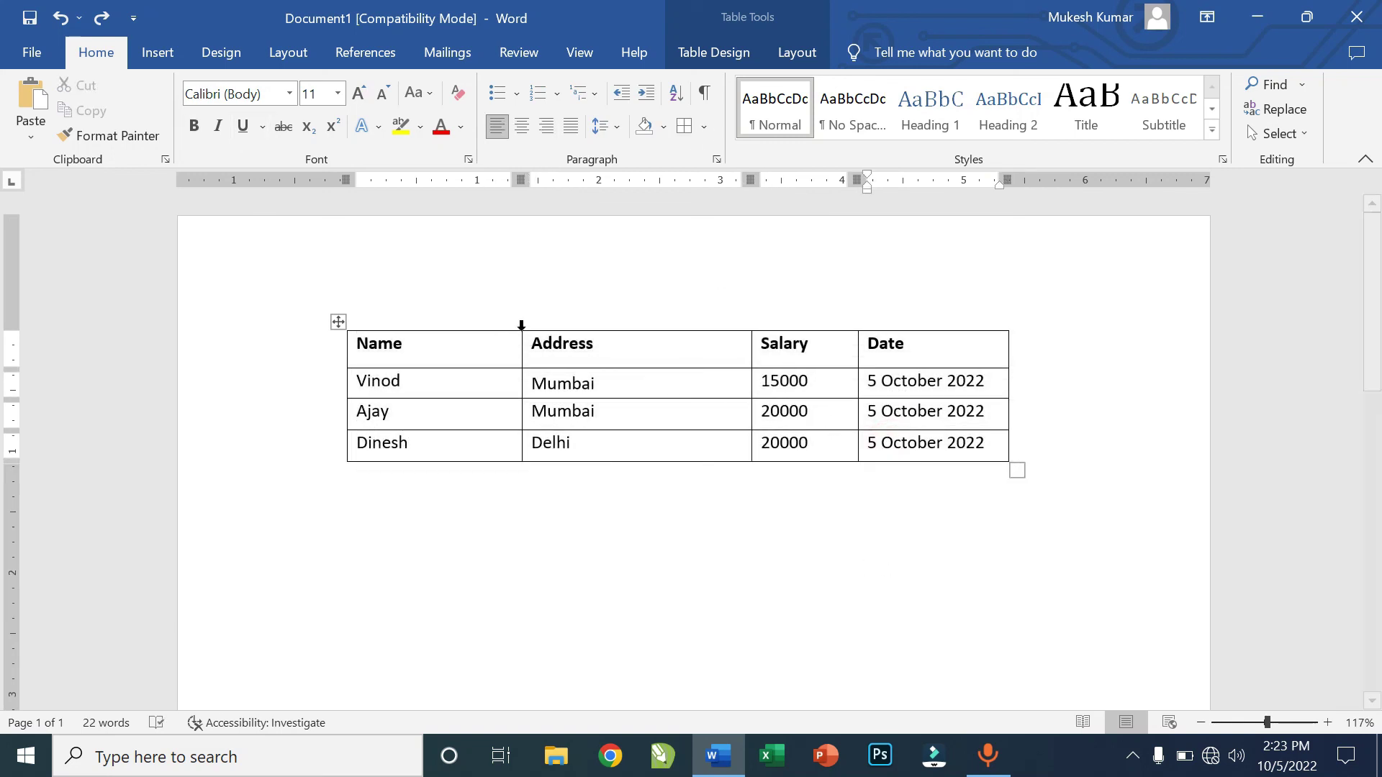
Sort the table rows by the Name column as text in ascending order, with the first row treated as a header row.
{"action": "left_click", "coordinate": [407, 338]}
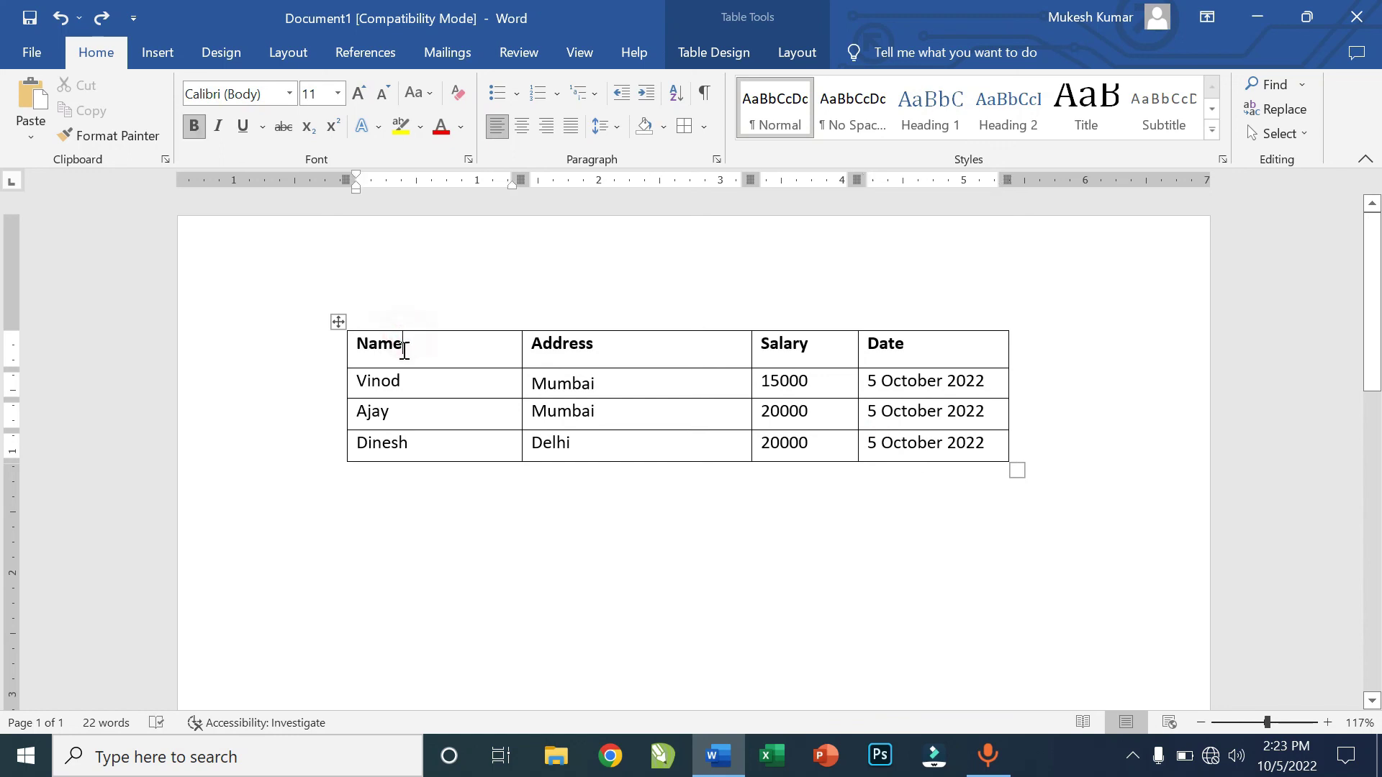
{"action": "left_click", "coordinate": [360, 380]}
{"action": "left_click", "coordinate": [368, 382]}
{"action": "left_click", "coordinate": [406, 380]}
{"action": "left_click", "coordinate": [415, 351]}
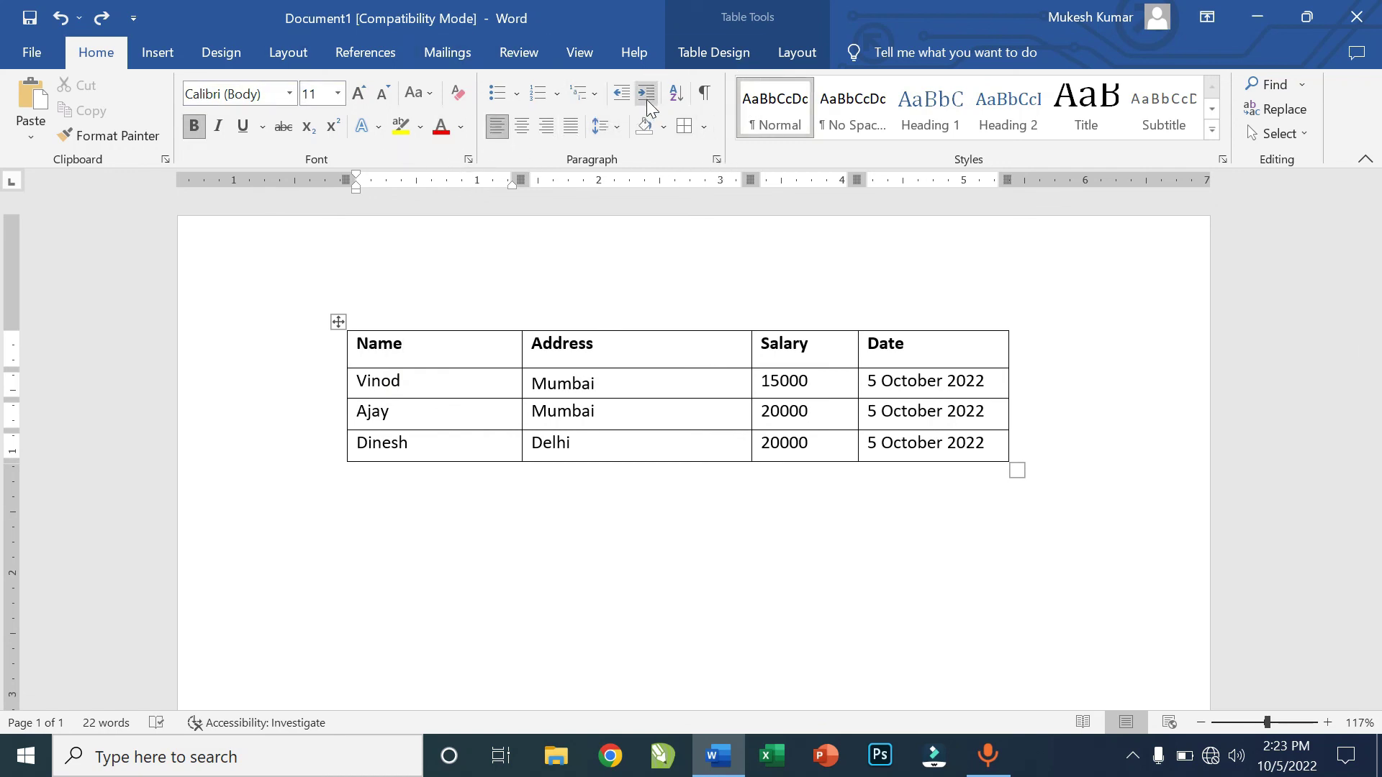
{"action": "left_click", "coordinate": [676, 95]}
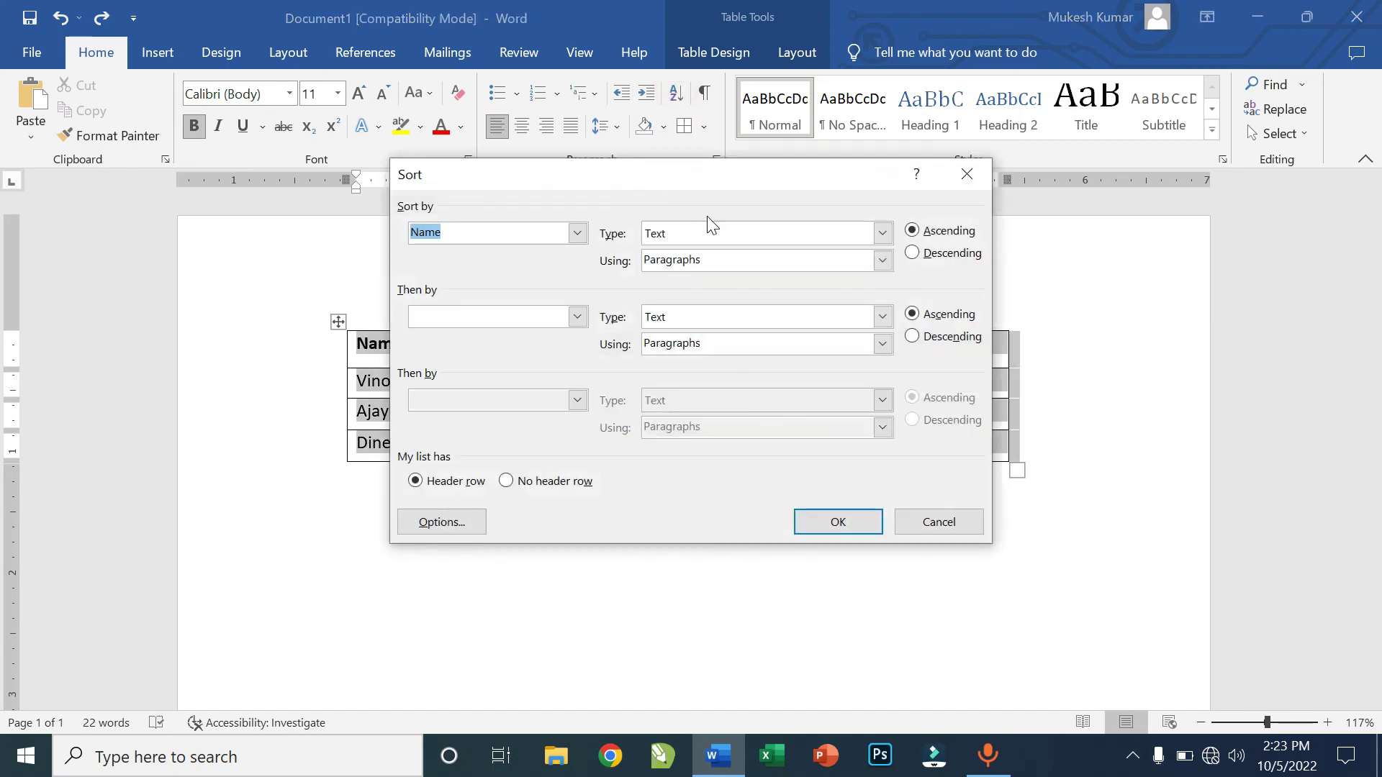
{"action": "left_click_drag", "start_coordinate": [732, 183], "coordinate": [977, 299]}
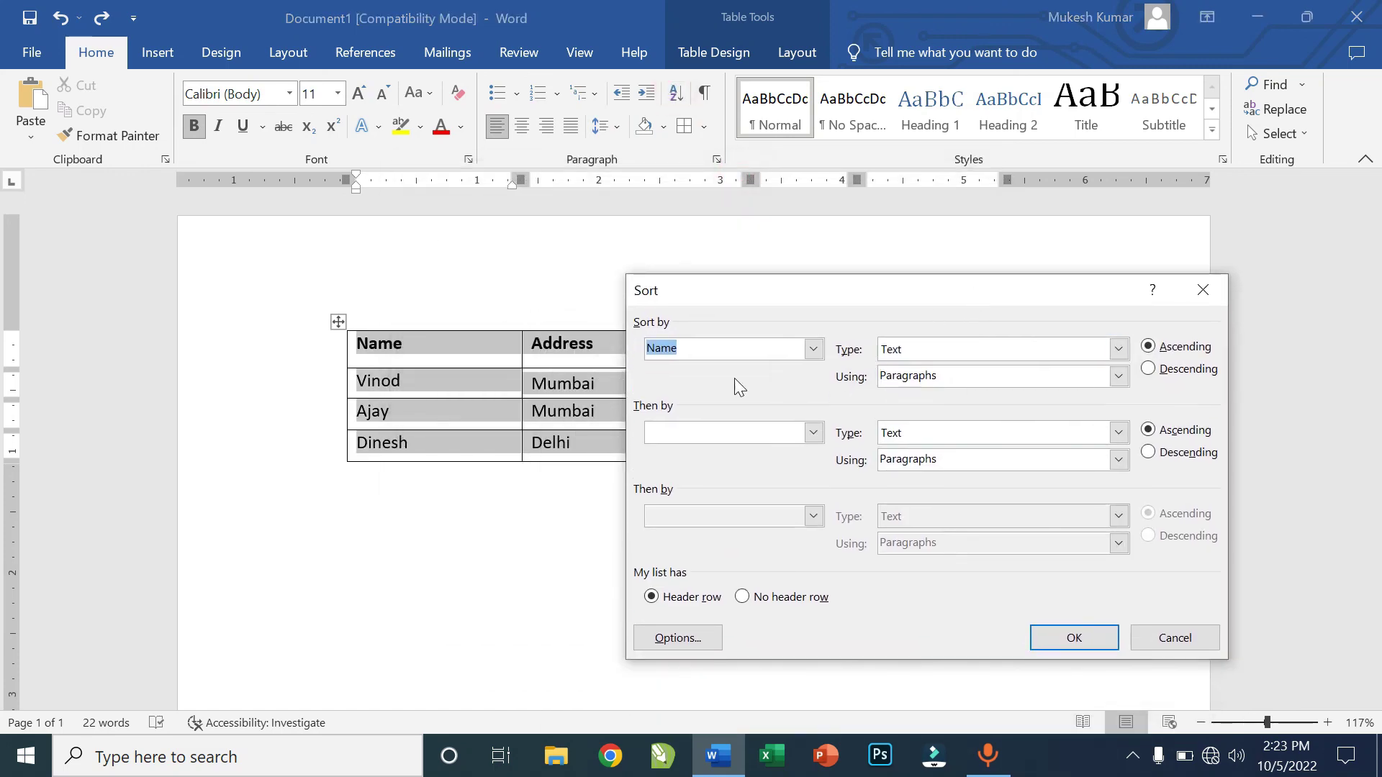
{"action": "left_click_drag", "start_coordinate": [871, 299], "coordinate": [664, 415]}
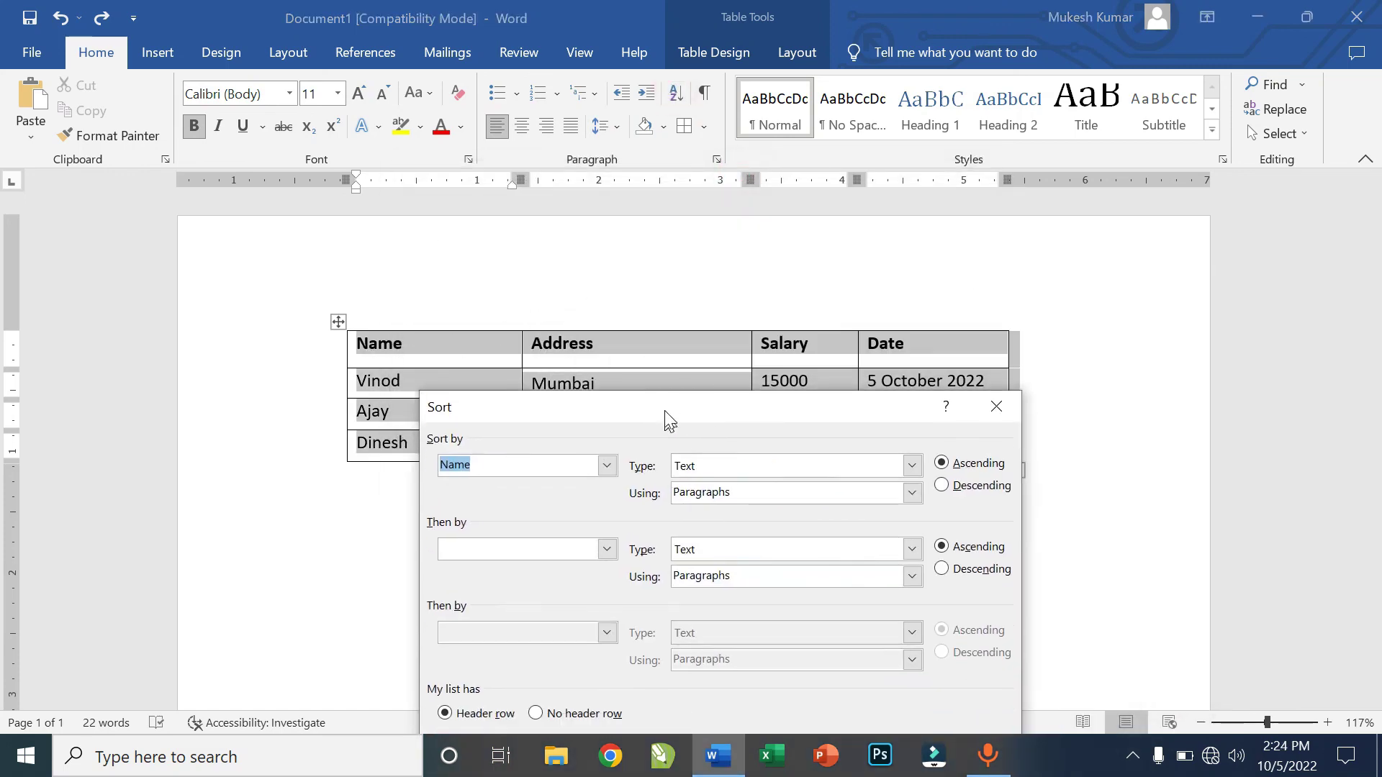
{"action": "left_click", "coordinate": [606, 462]}
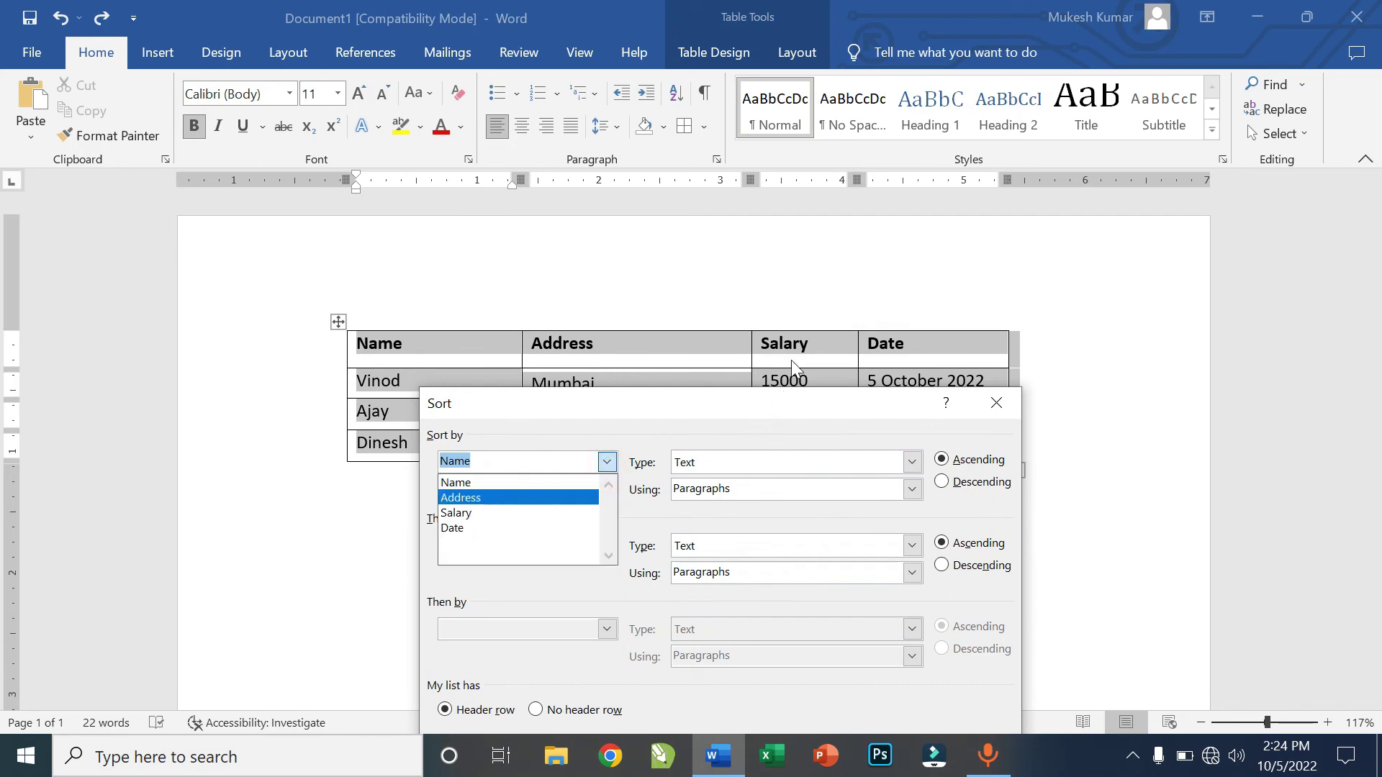
{"action": "left_click", "coordinate": [491, 486]}
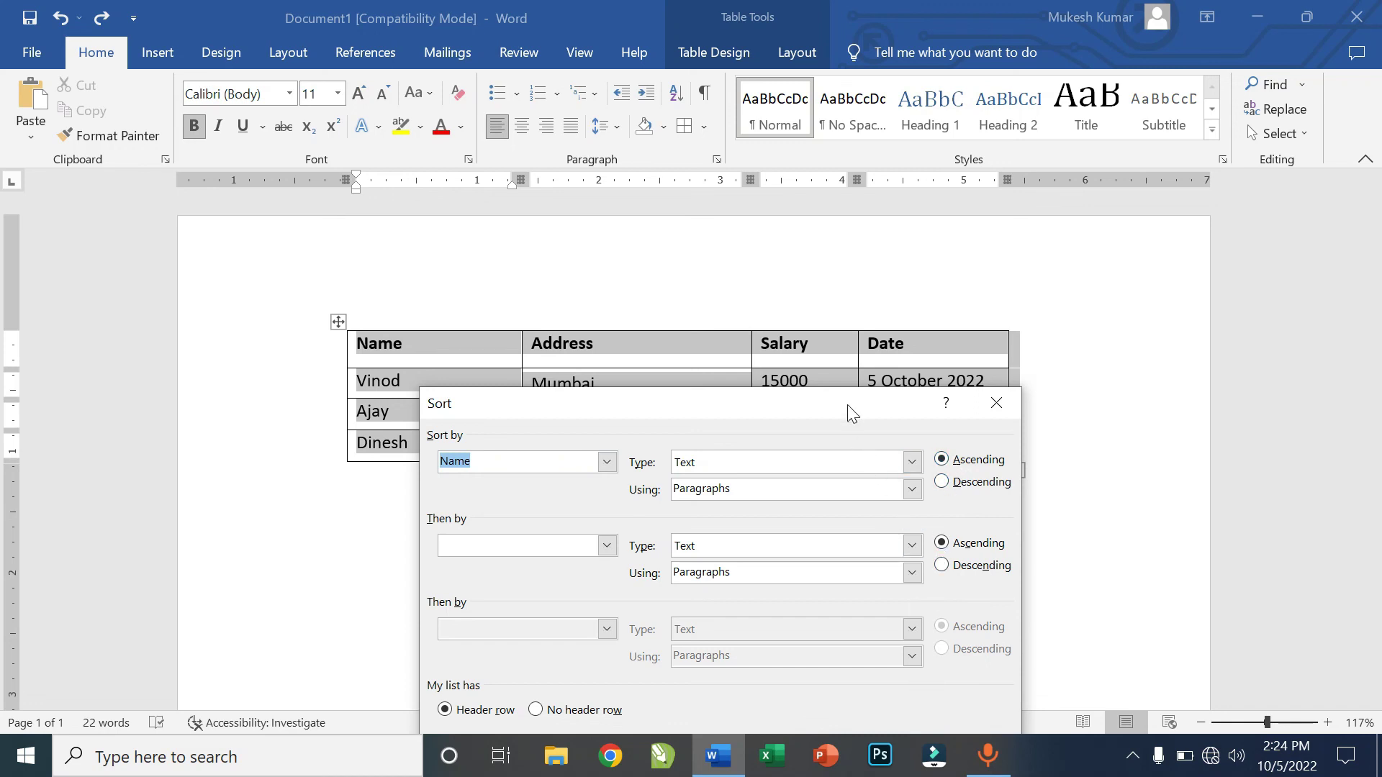
{"action": "left_click_drag", "start_coordinate": [848, 405], "coordinate": [957, 200]}
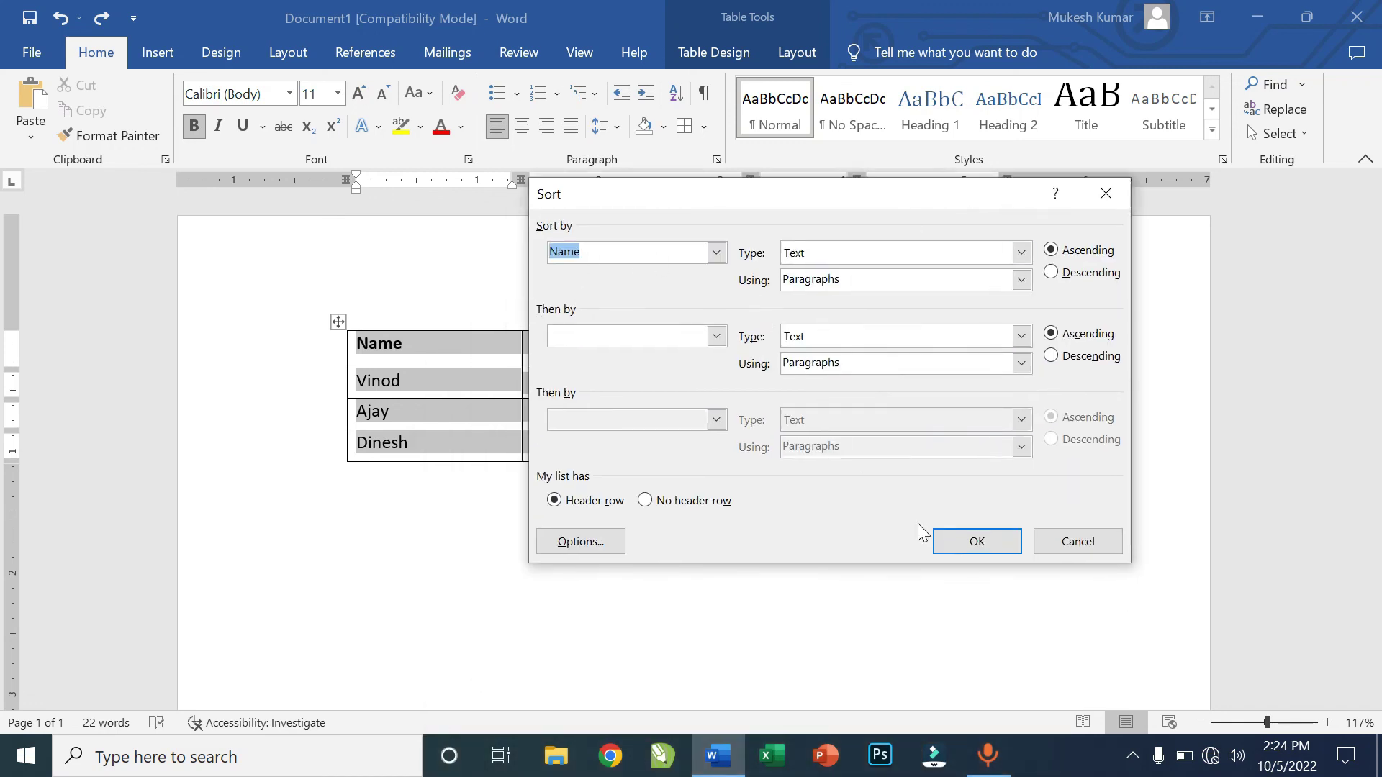
{"action": "left_click", "coordinate": [972, 545]}
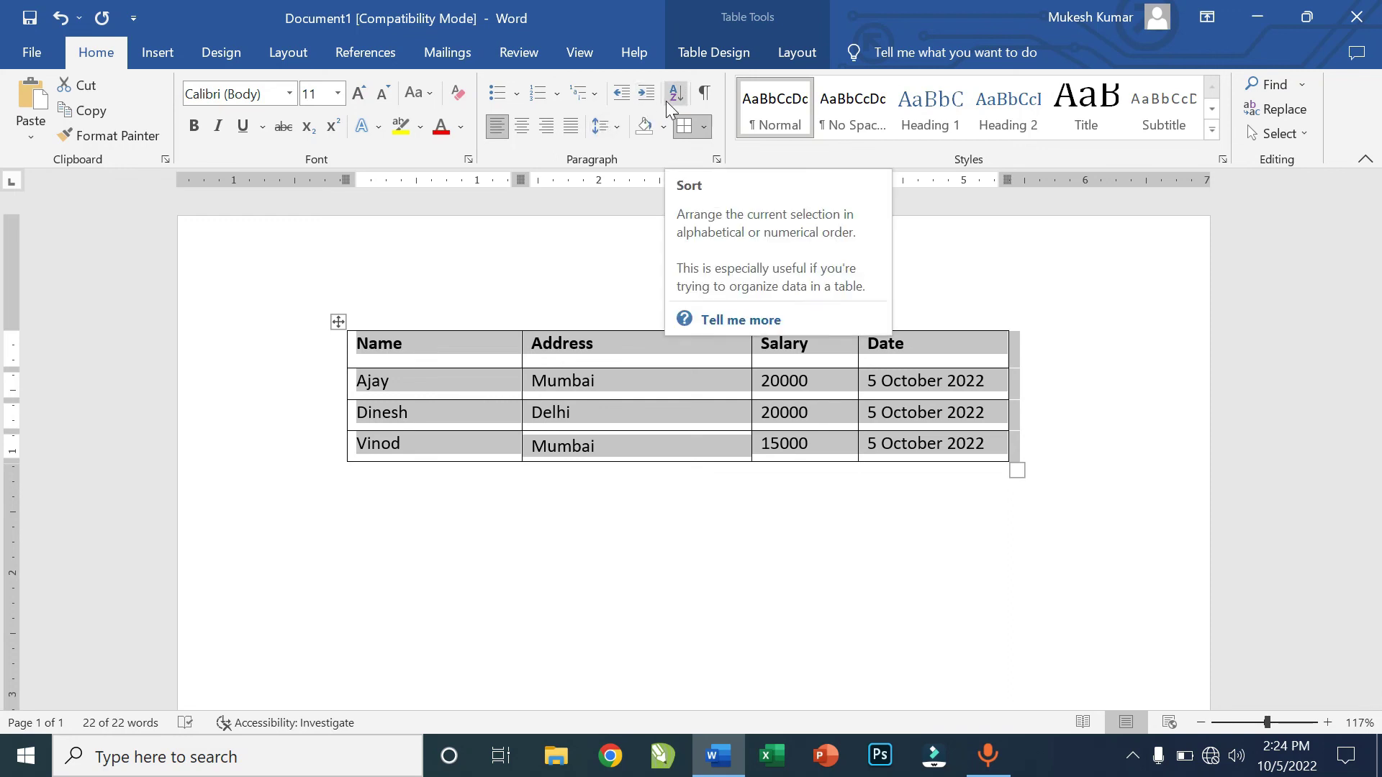
Review the Sort settings once more from the table layout tools and close them without sorting.
{"action": "left_click", "coordinate": [795, 58]}
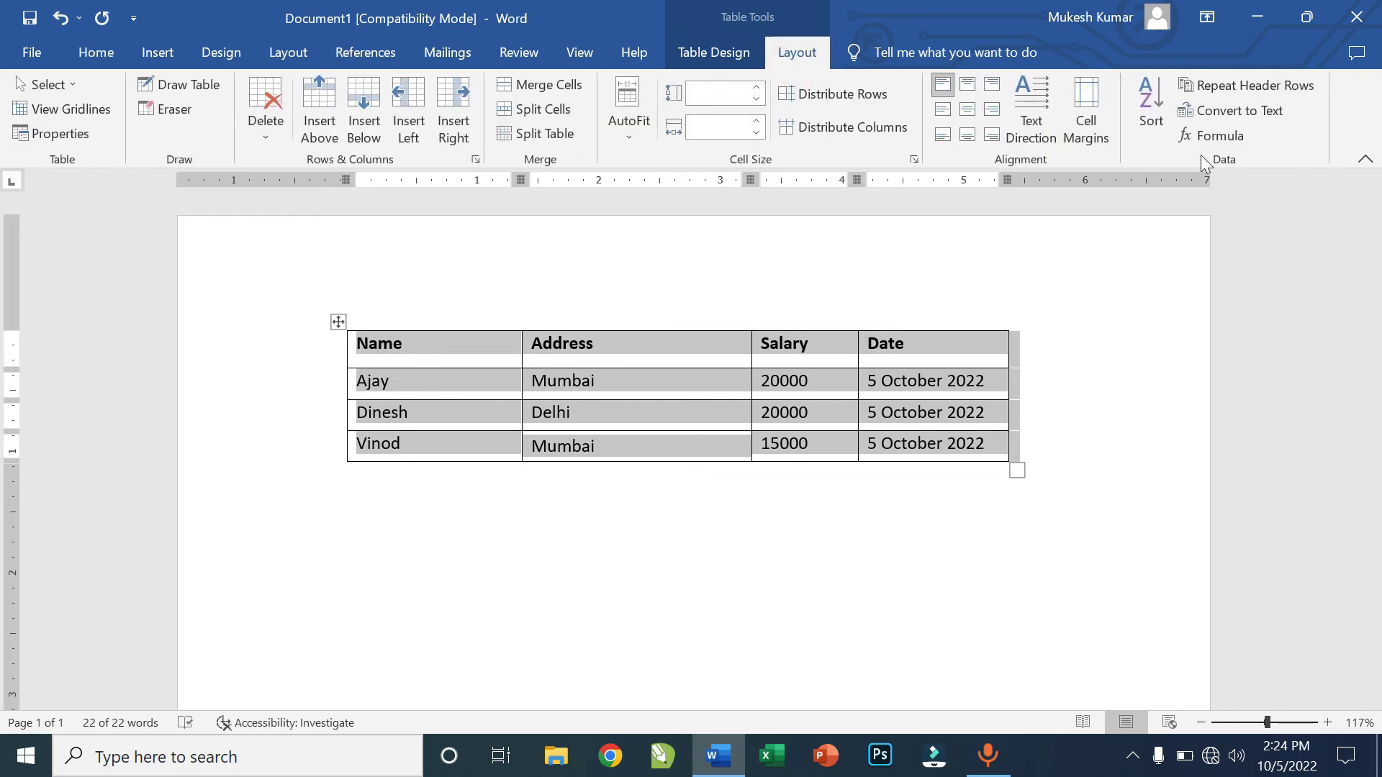
{"action": "left_click", "coordinate": [1141, 92]}
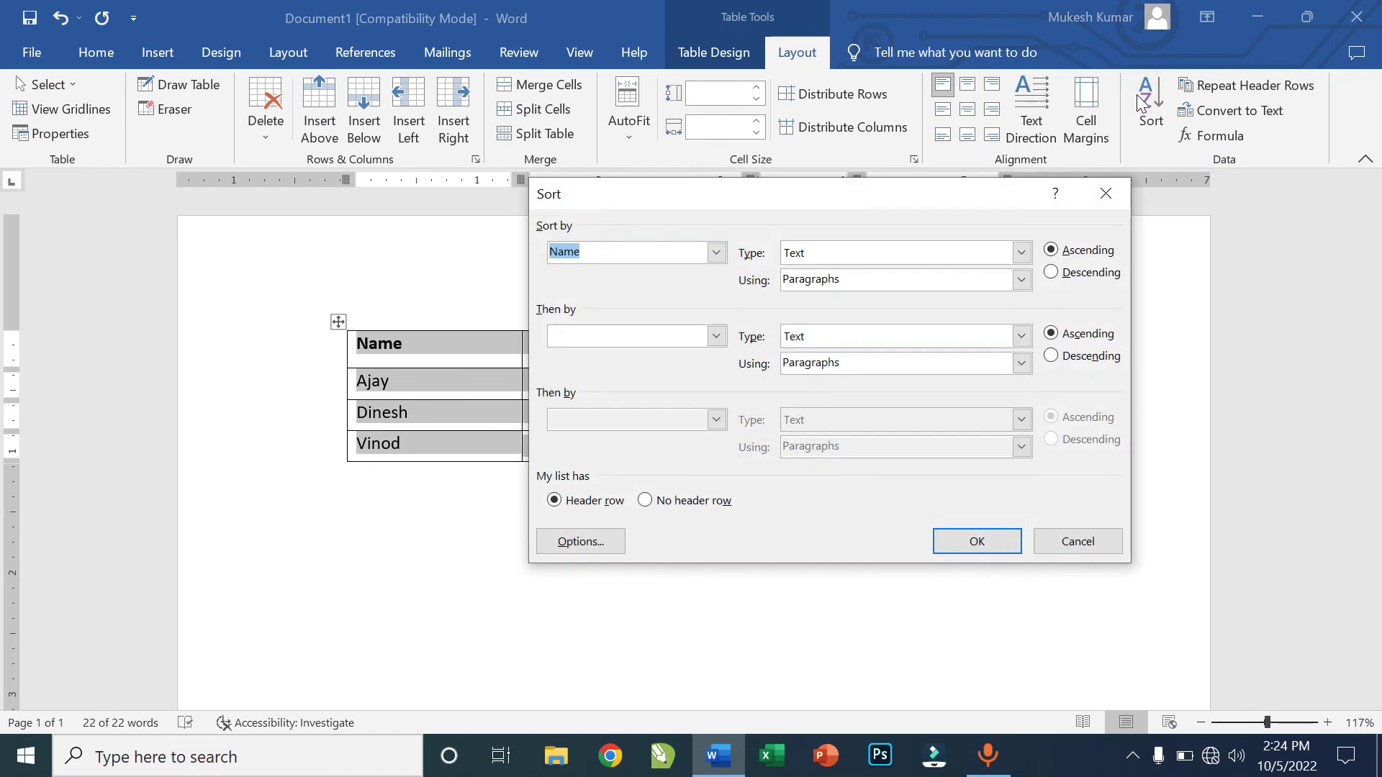
{"action": "left_click", "coordinate": [1108, 196]}
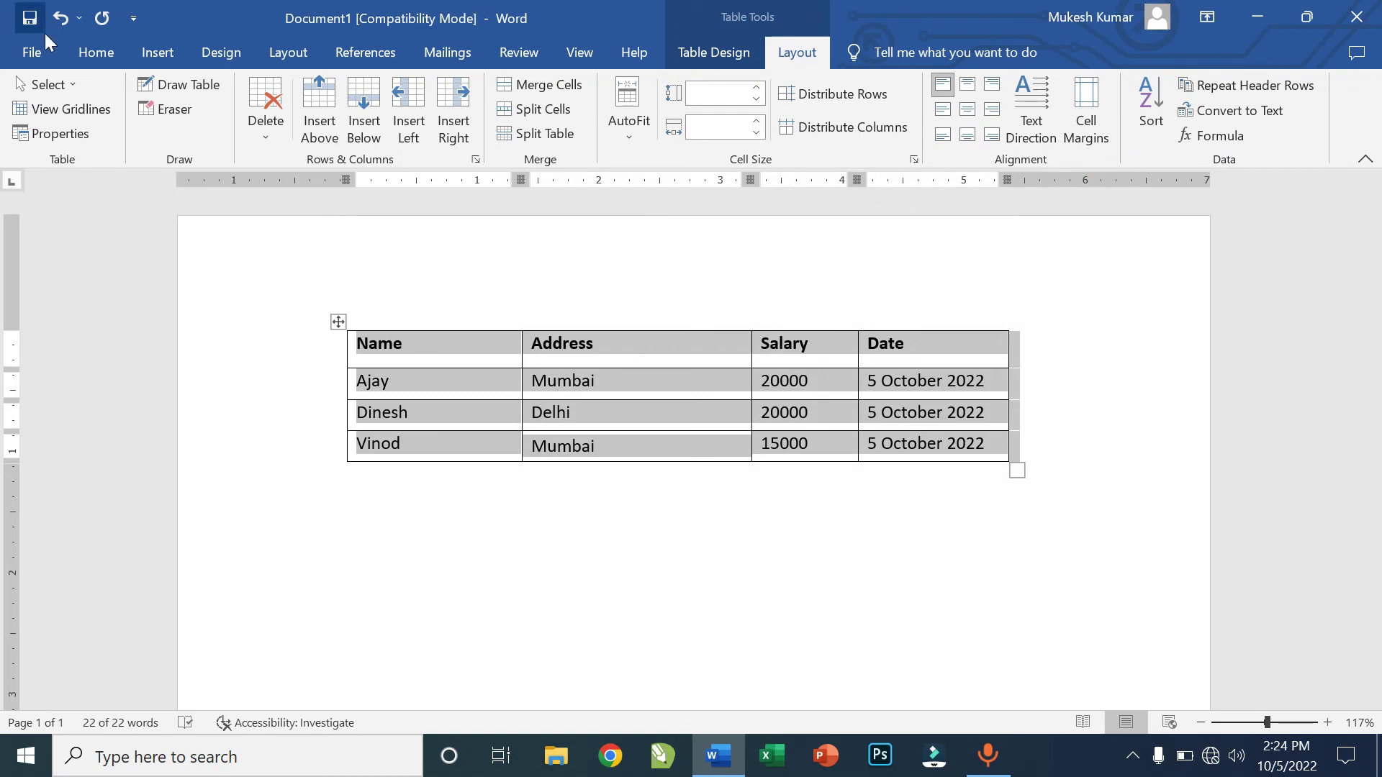
{"action": "left_click", "coordinate": [96, 51]}
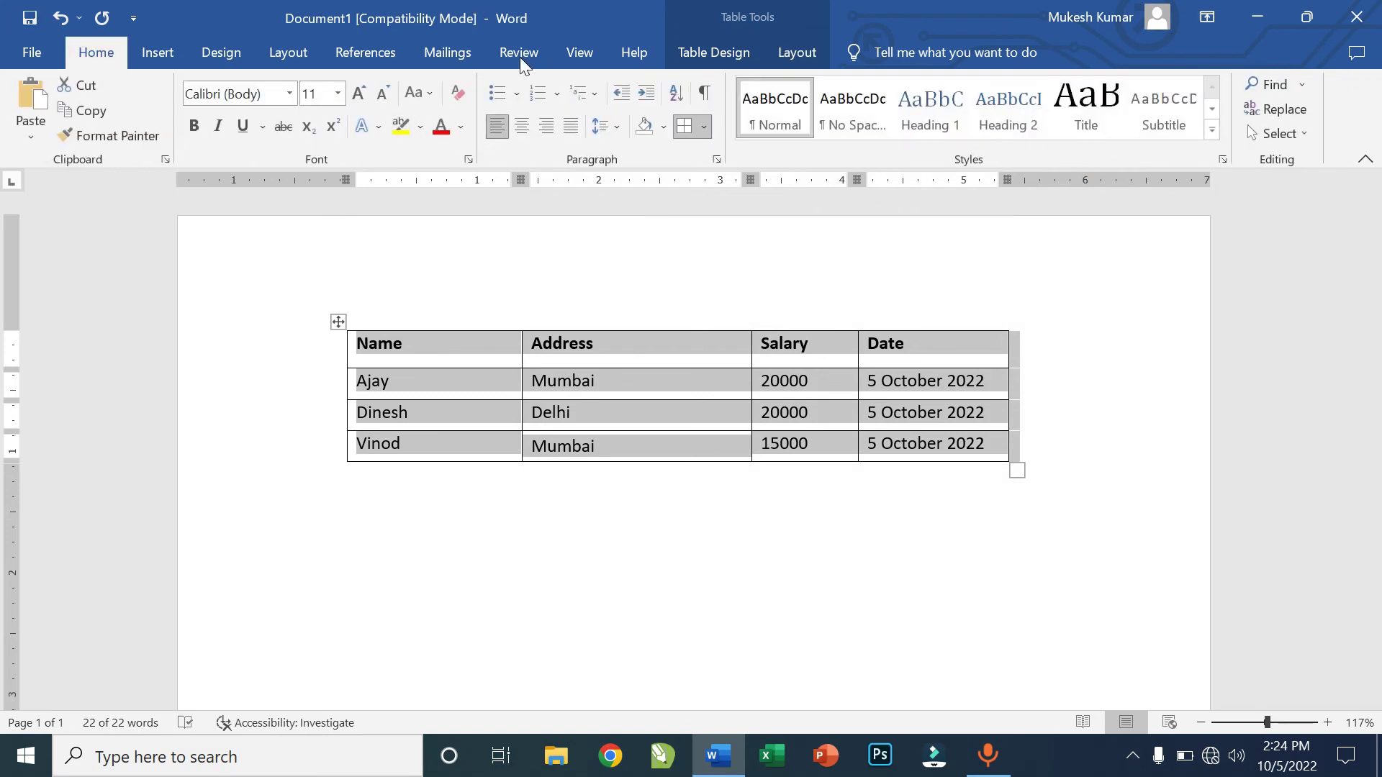